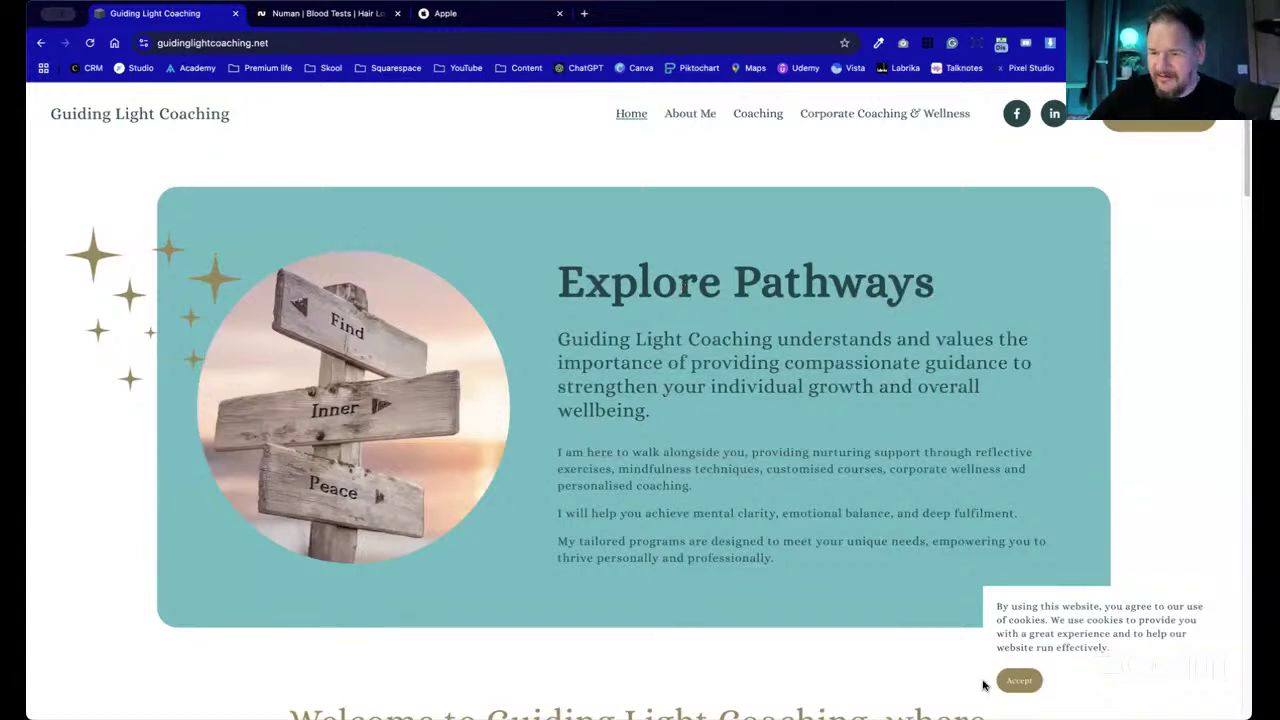
# - Accept the cookie notice and review the Guiding Light Coaching home page from the Explore Pathways banner down to the testimonials
pyautogui.click(1018, 680)
pyautogui.scroll(-10, 716, 480)
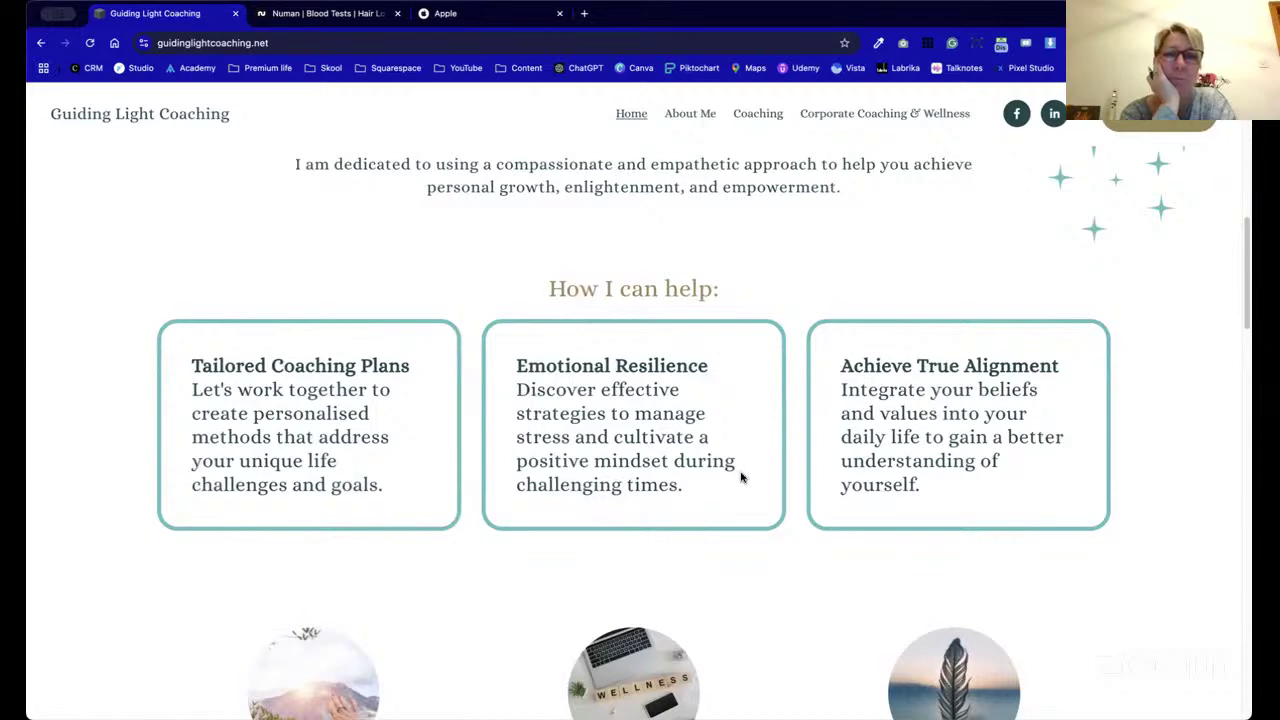
pyautogui.scroll(-5, 740, 477)
pyautogui.scroll(-10, 740, 477)
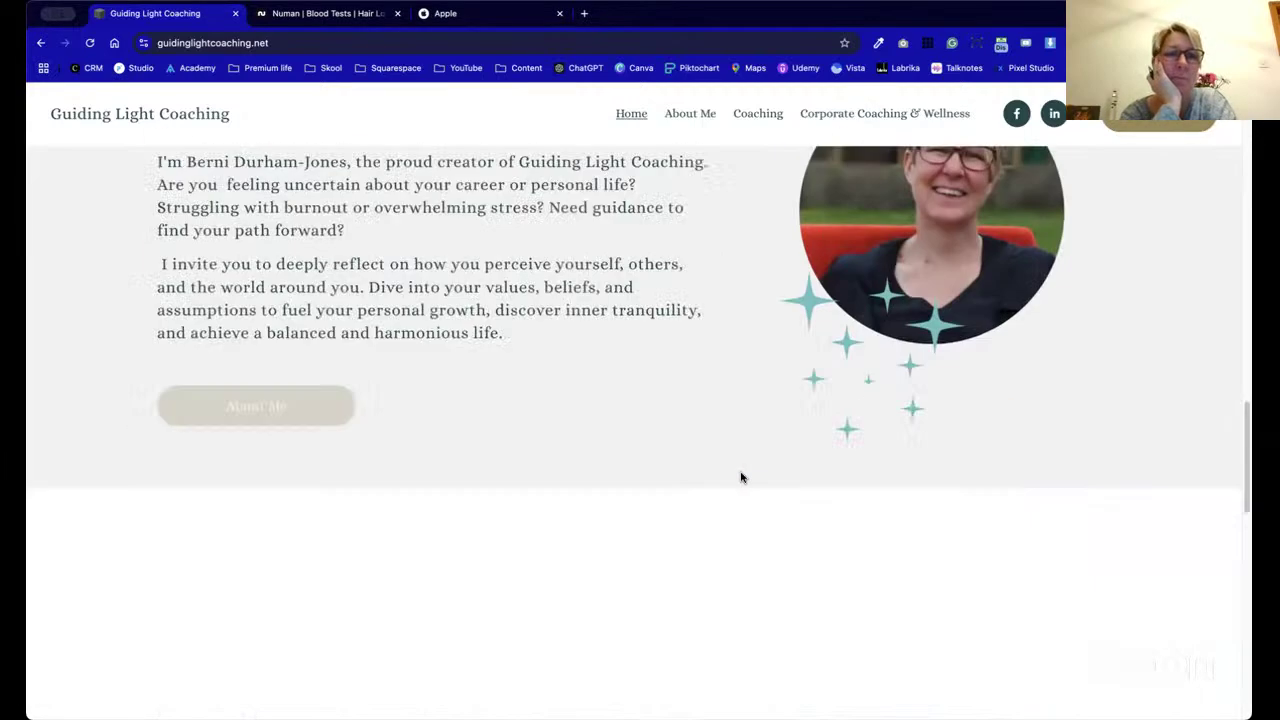
pyautogui.scroll(3, 739, 473)
pyautogui.scroll(-10, 740, 475)
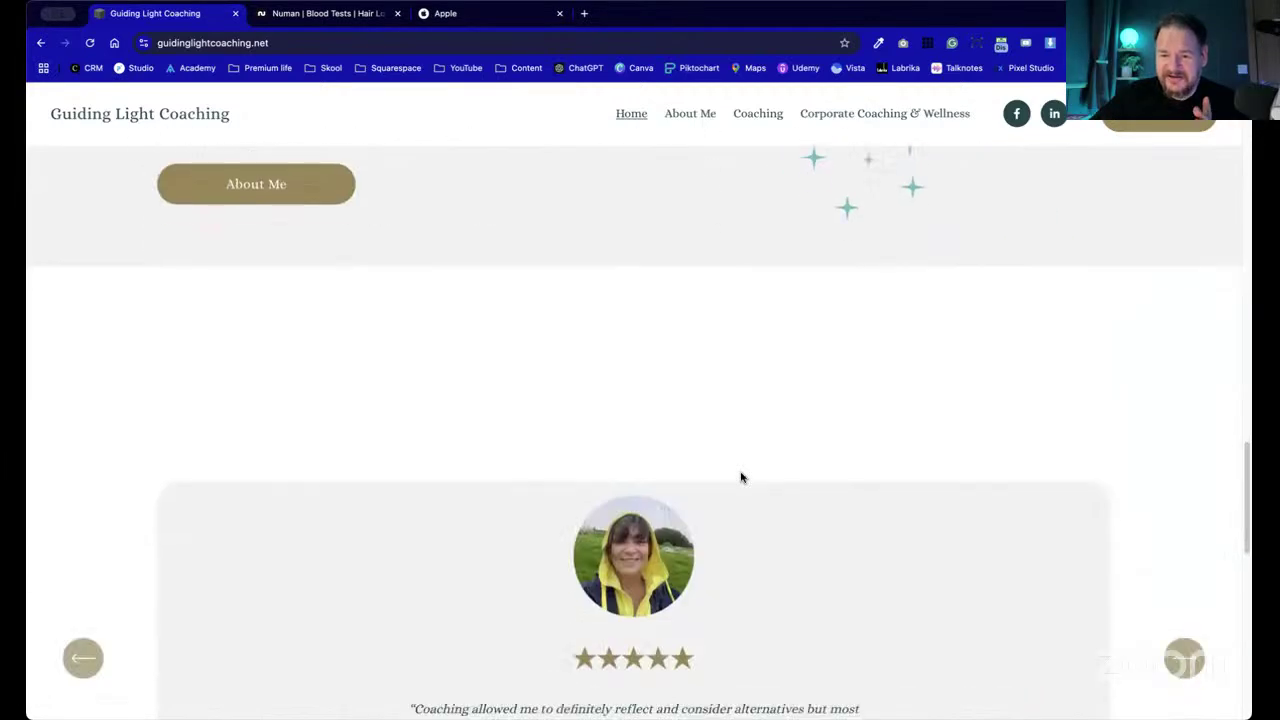
pyautogui.scroll(15, 740, 475)
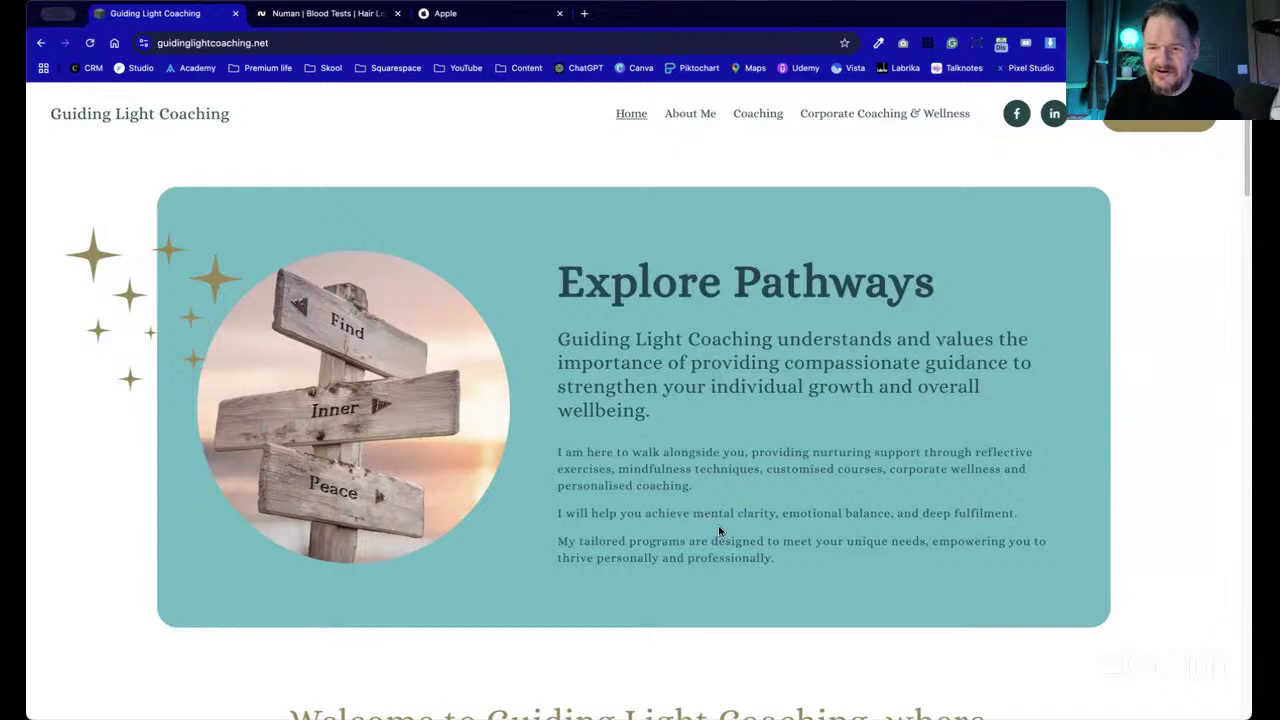
# - Compare the Guiding Light Coaching banner with the Numan home page's opening section and its first content block
pyautogui.hotkey('ctrl', 'Tab')
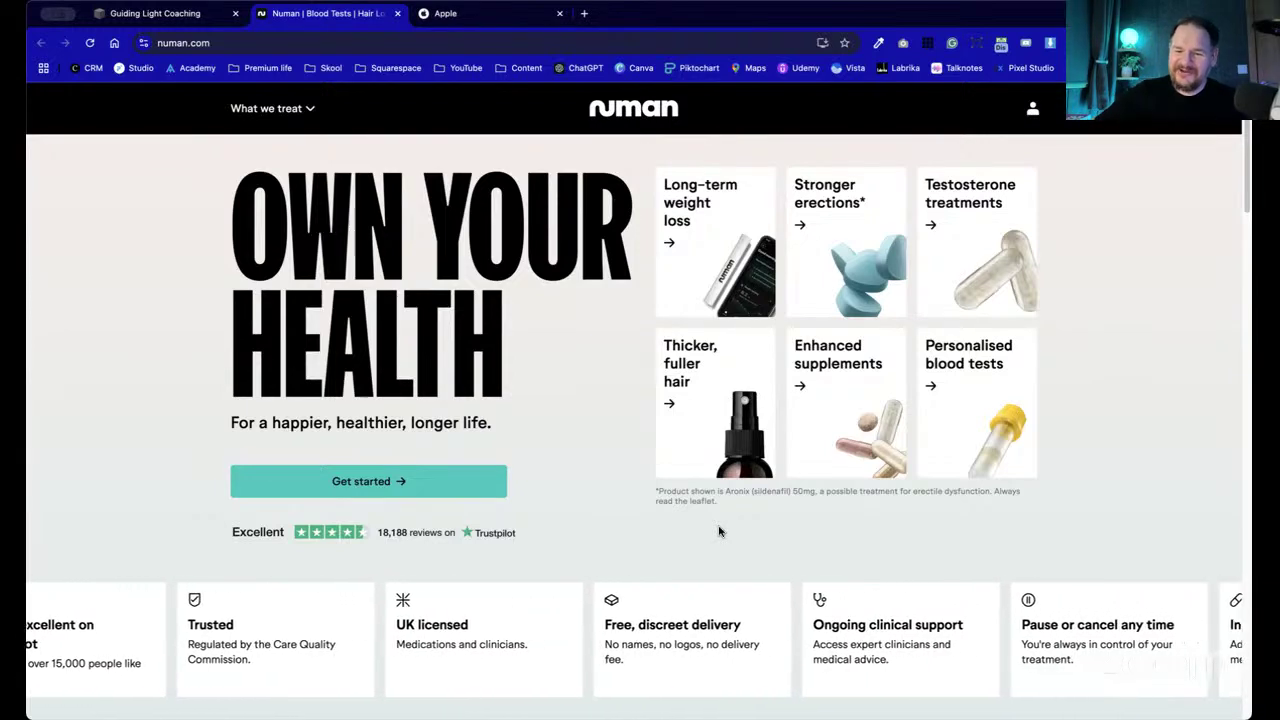
pyautogui.hotkey('ctrl', 'shift', 'Tab')
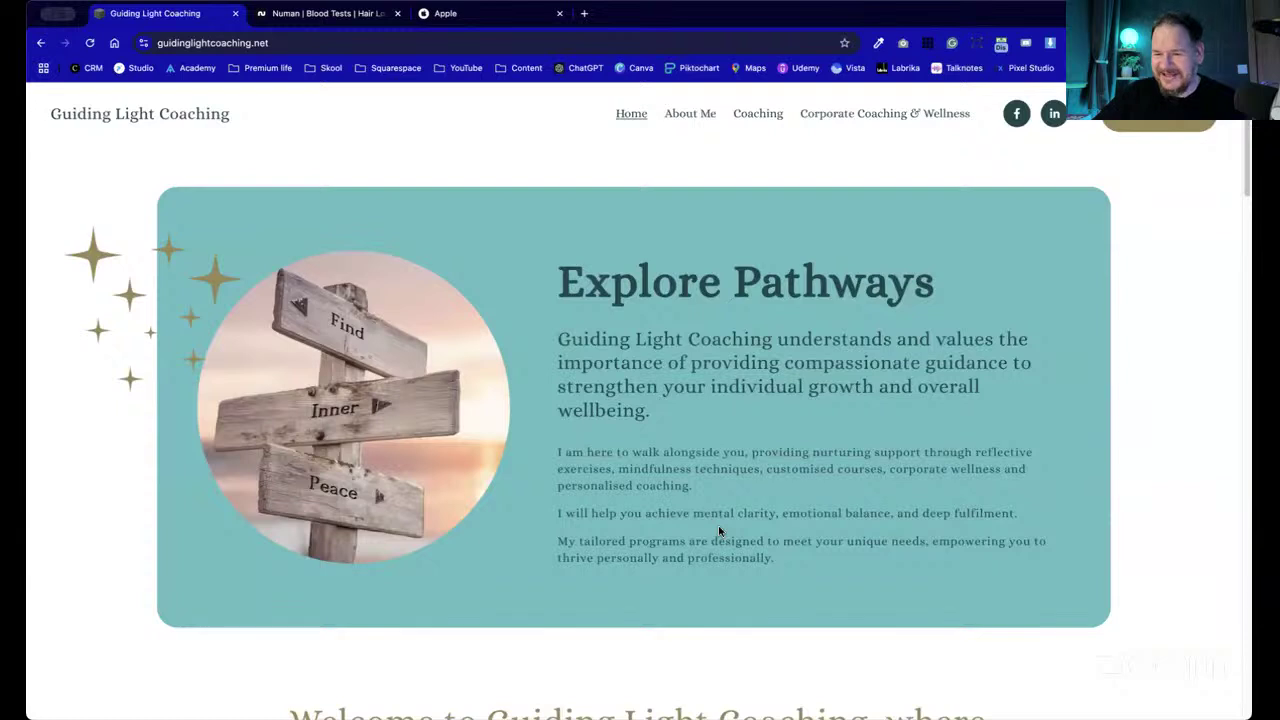
pyautogui.hotkey('ctrl', 'Tab')
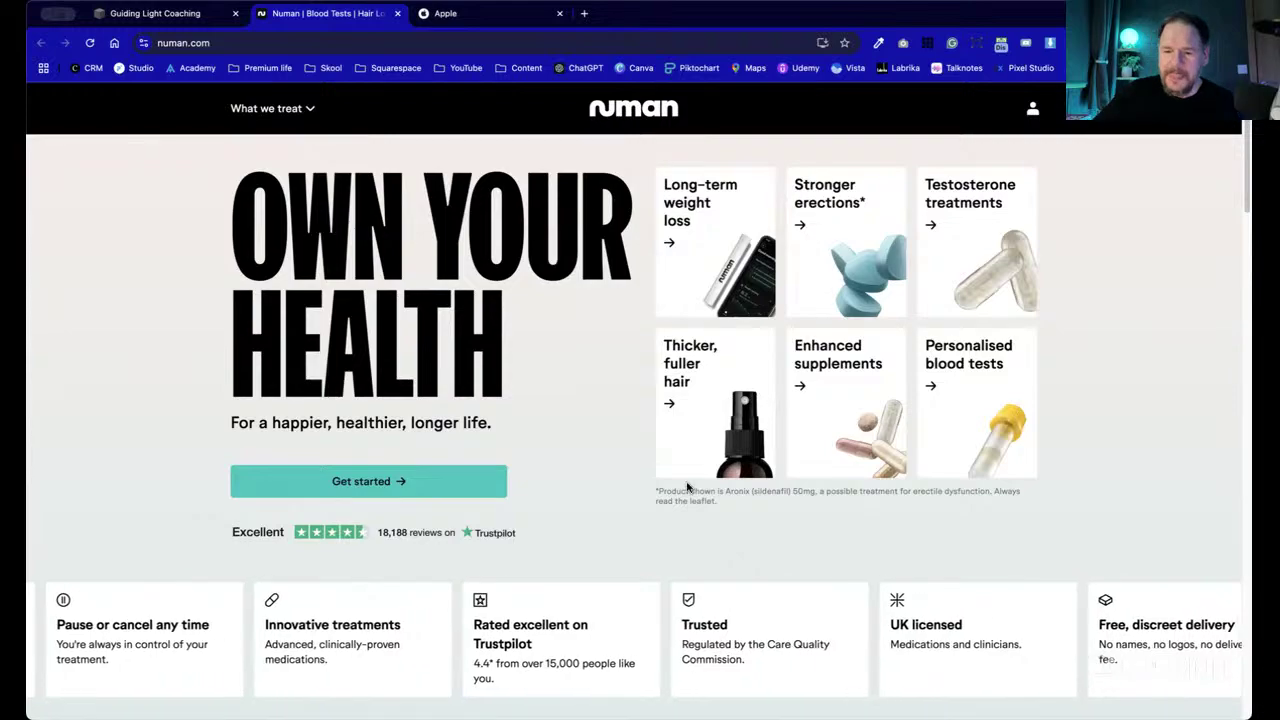
pyautogui.scroll(-2, 566, 447)
pyautogui.scroll(-5, 565, 446)
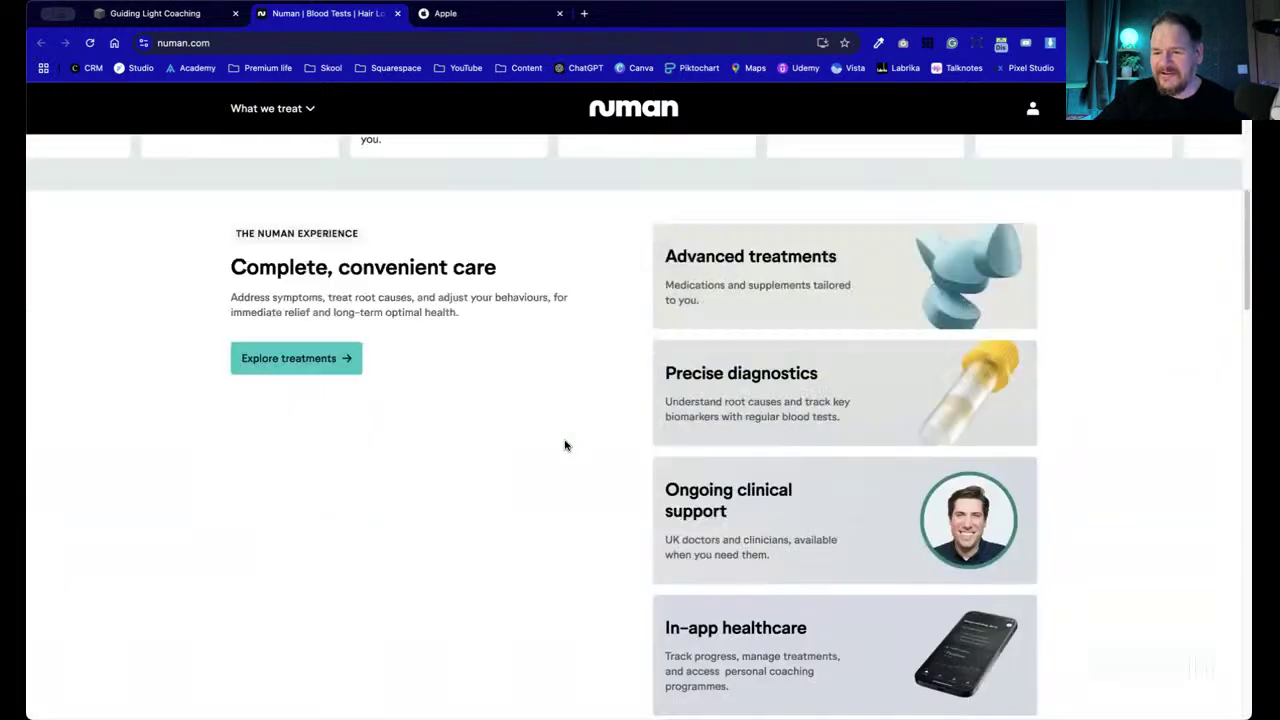
pyautogui.scroll(4, 563, 443)
pyautogui.scroll(3, 565, 447)
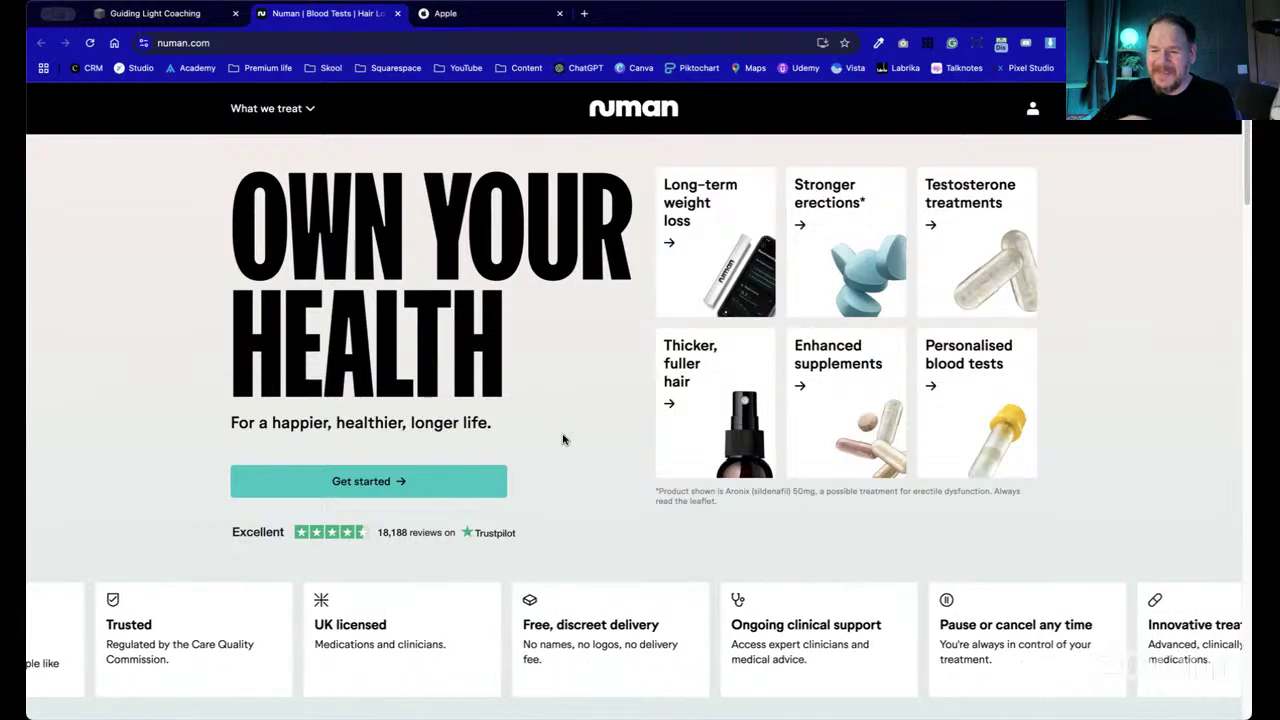
# - Examine Numan's "Complete, convenient care" section, the row of benefit cards and the "Own your health" hero
pyautogui.scroll(-4, 560, 435)
pyautogui.scroll(-2, 563, 438)
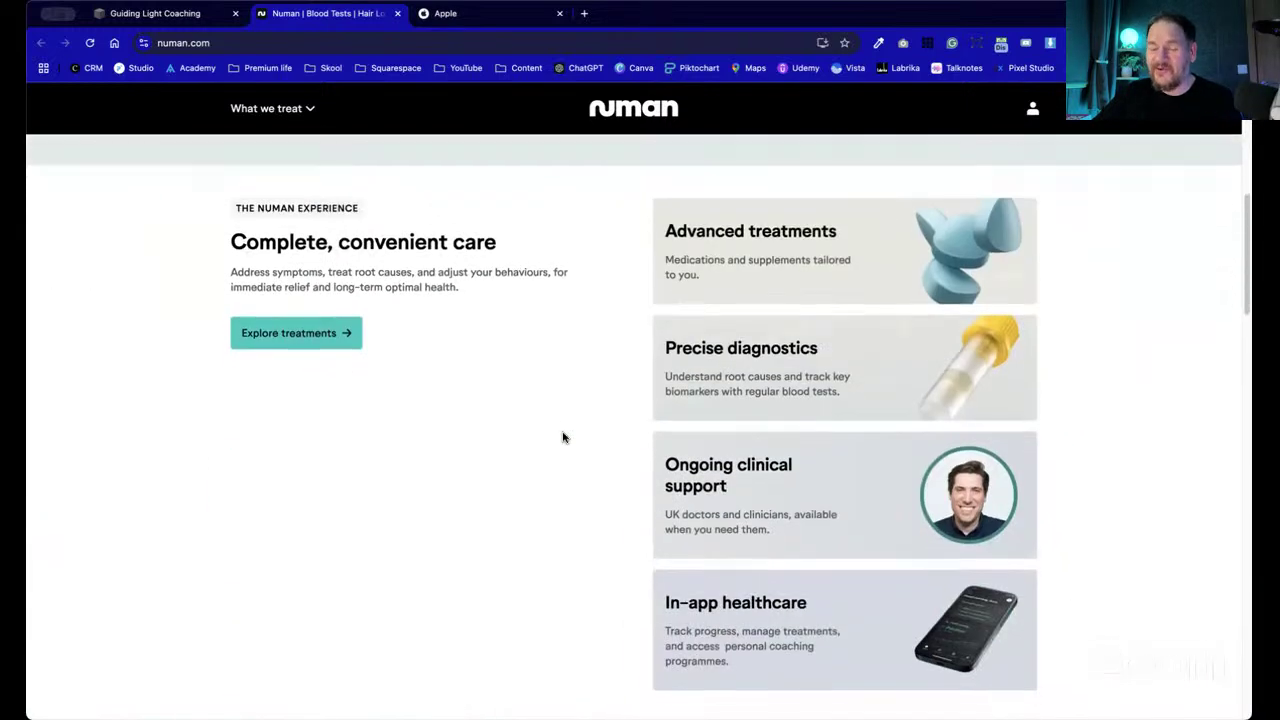
pyautogui.scroll(-1, 576, 466)
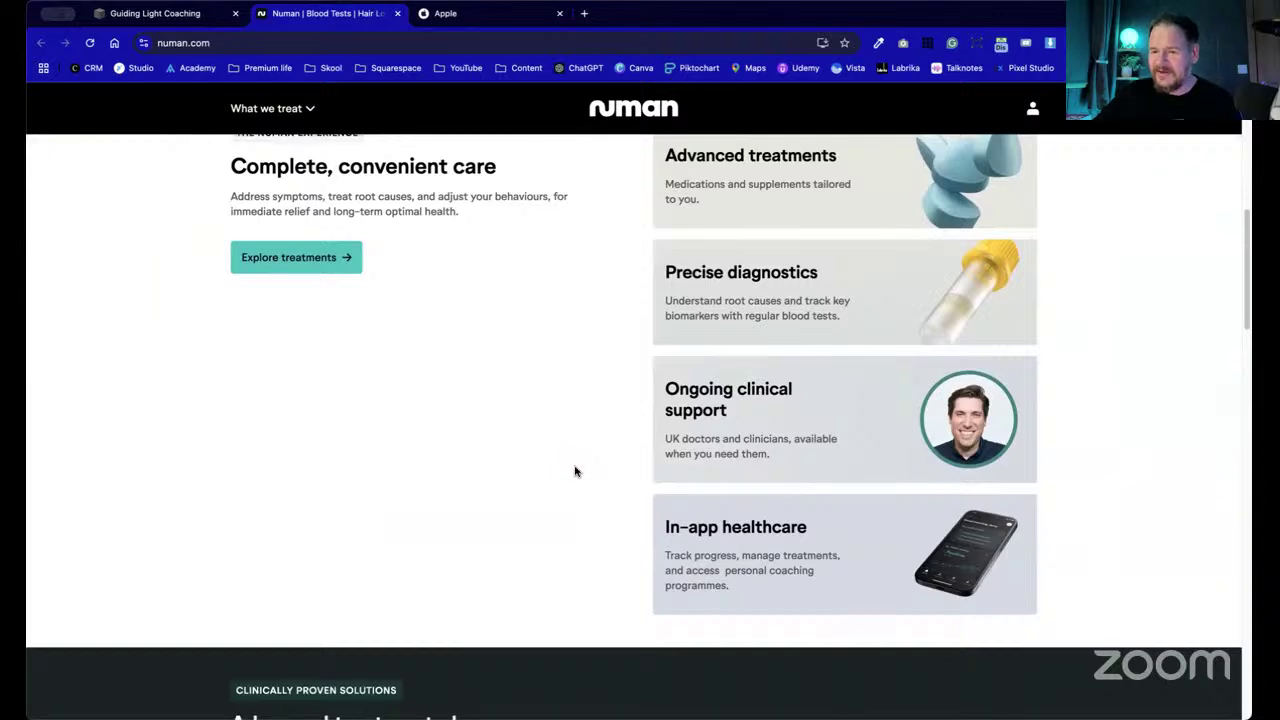
pyautogui.scroll(2, 575, 468)
pyautogui.scroll(2, 477, 438)
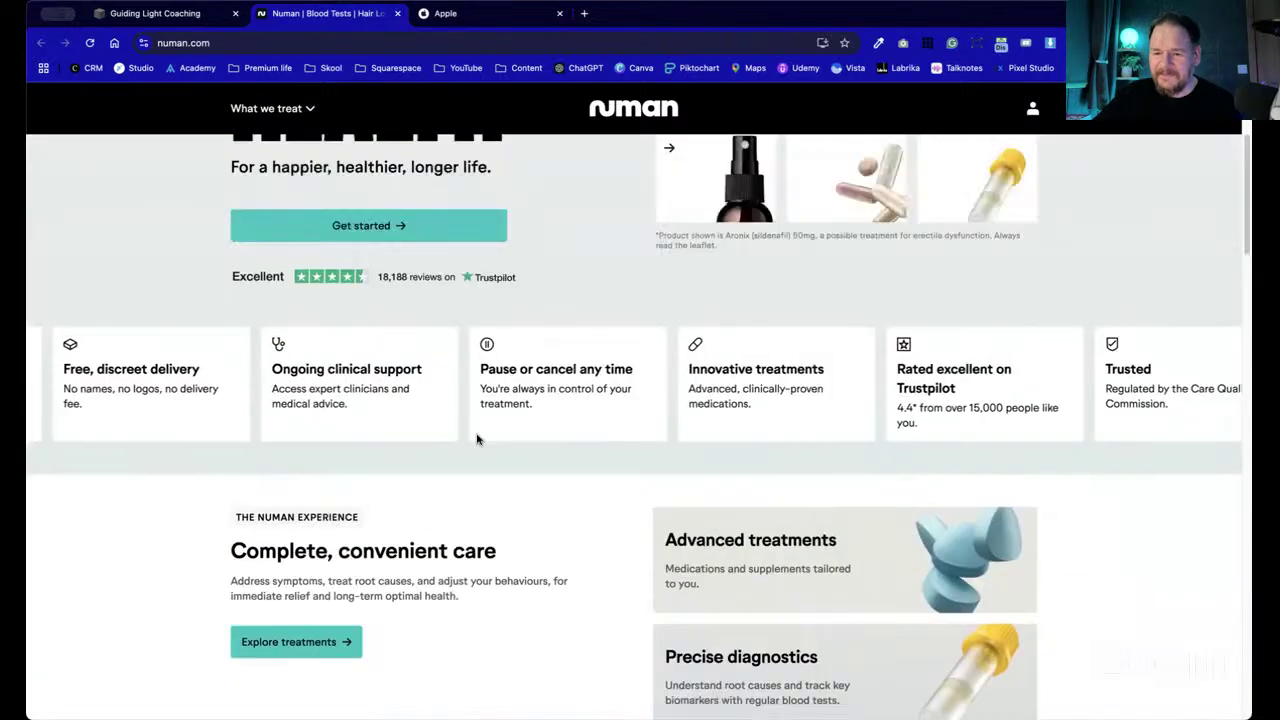
pyautogui.scroll(1, 477, 438)
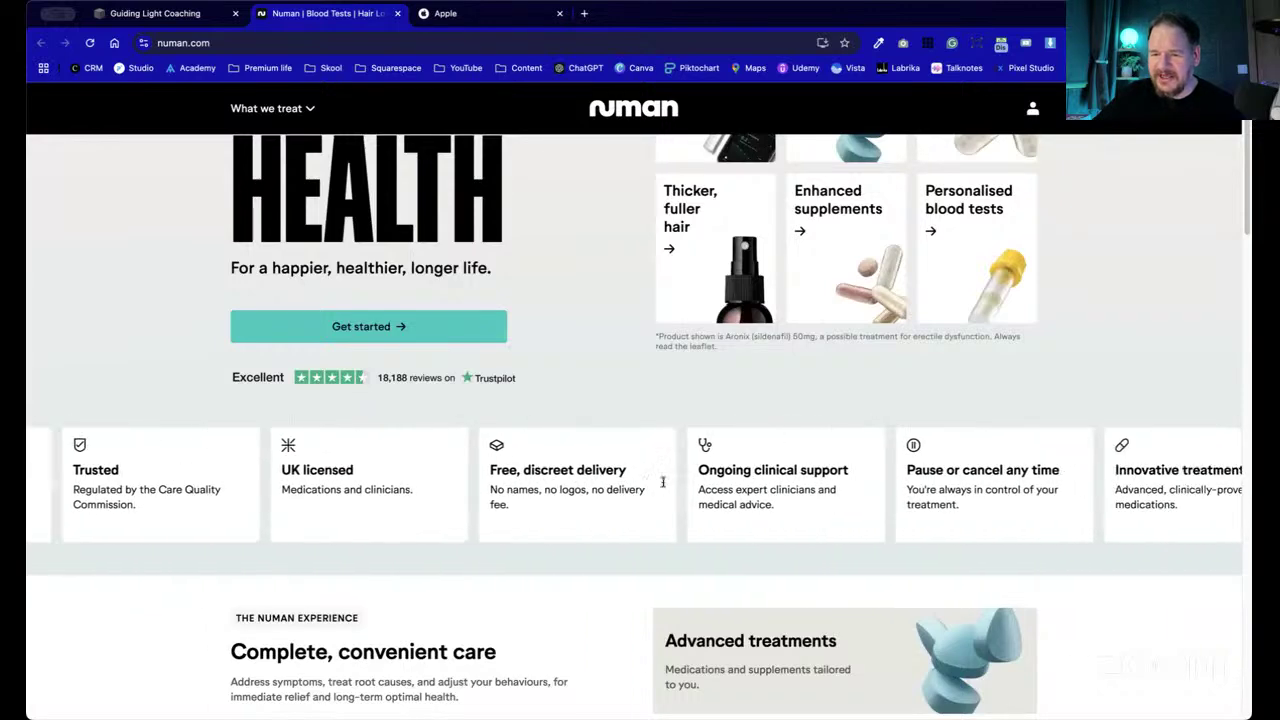
pyautogui.scroll(2, 639, 395)
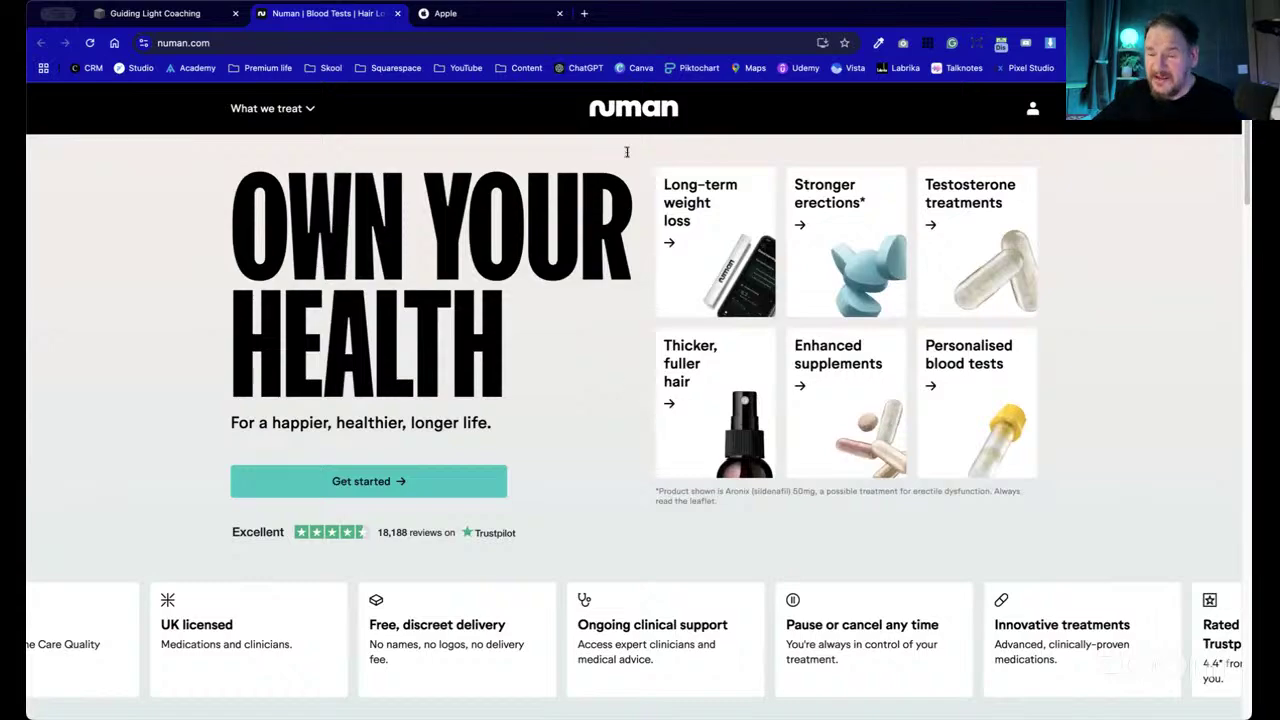
# - Browse through the treatment cards in Numan's "Advanced treatment plans" carousel and return to its first card
pyautogui.scroll(-10, 737, 322)
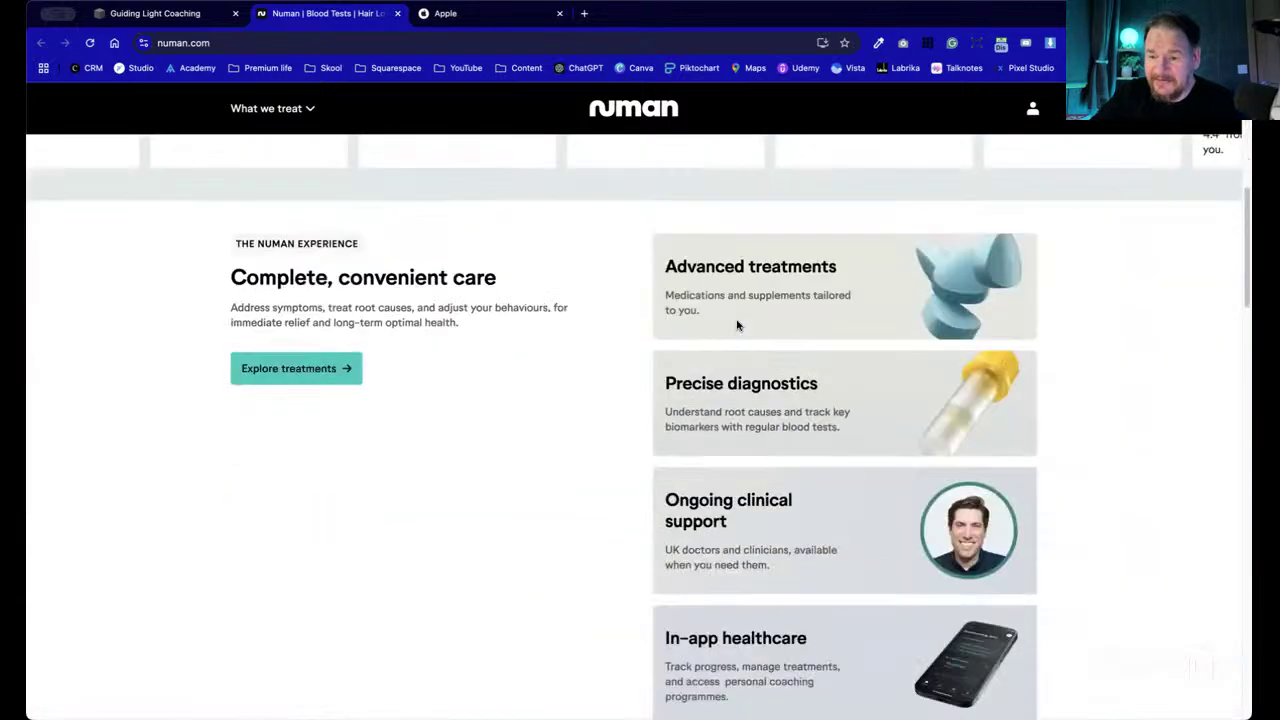
pyautogui.scroll(-3, 737, 325)
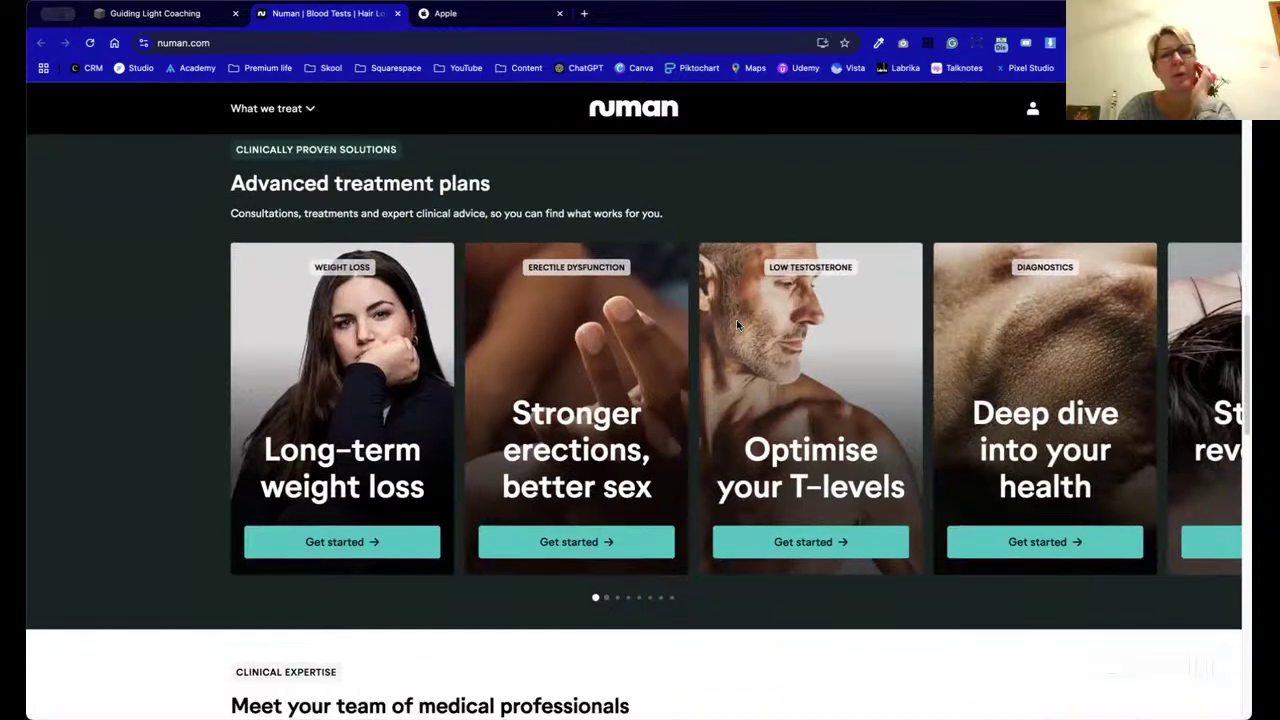
pyautogui.hscroll(10, 841, 388)
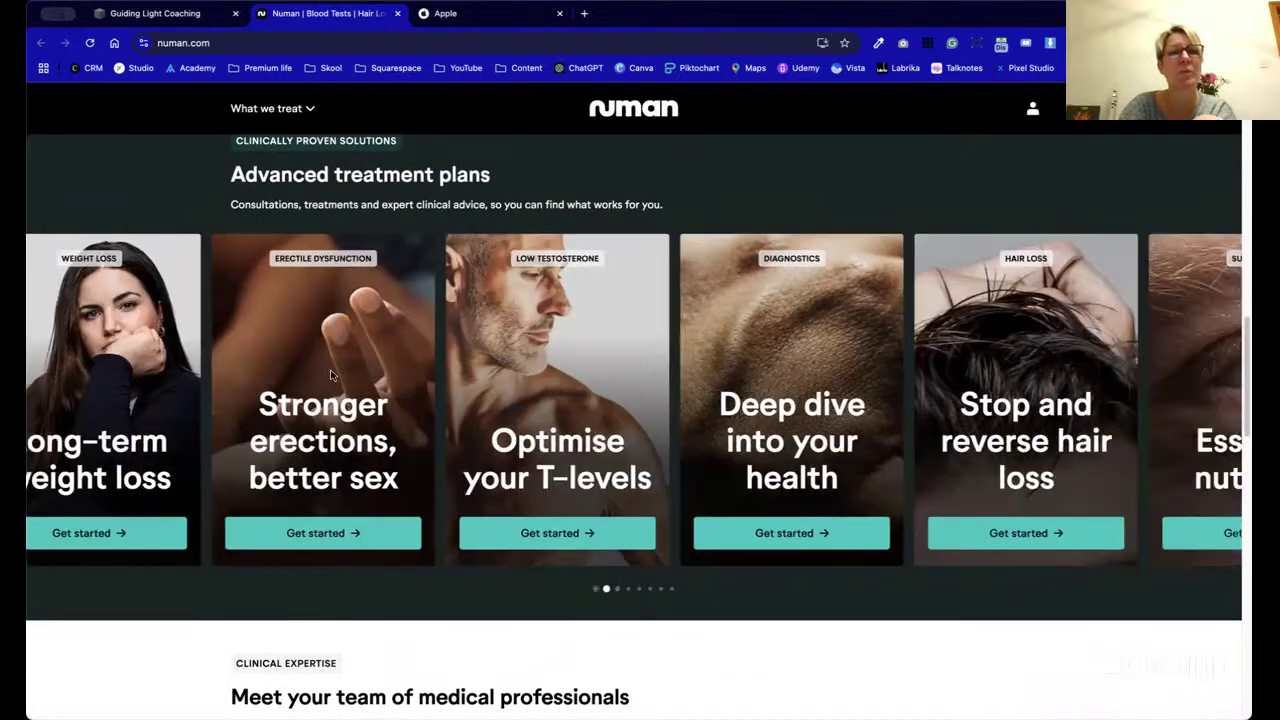
pyautogui.hscroll(10, 617, 357)
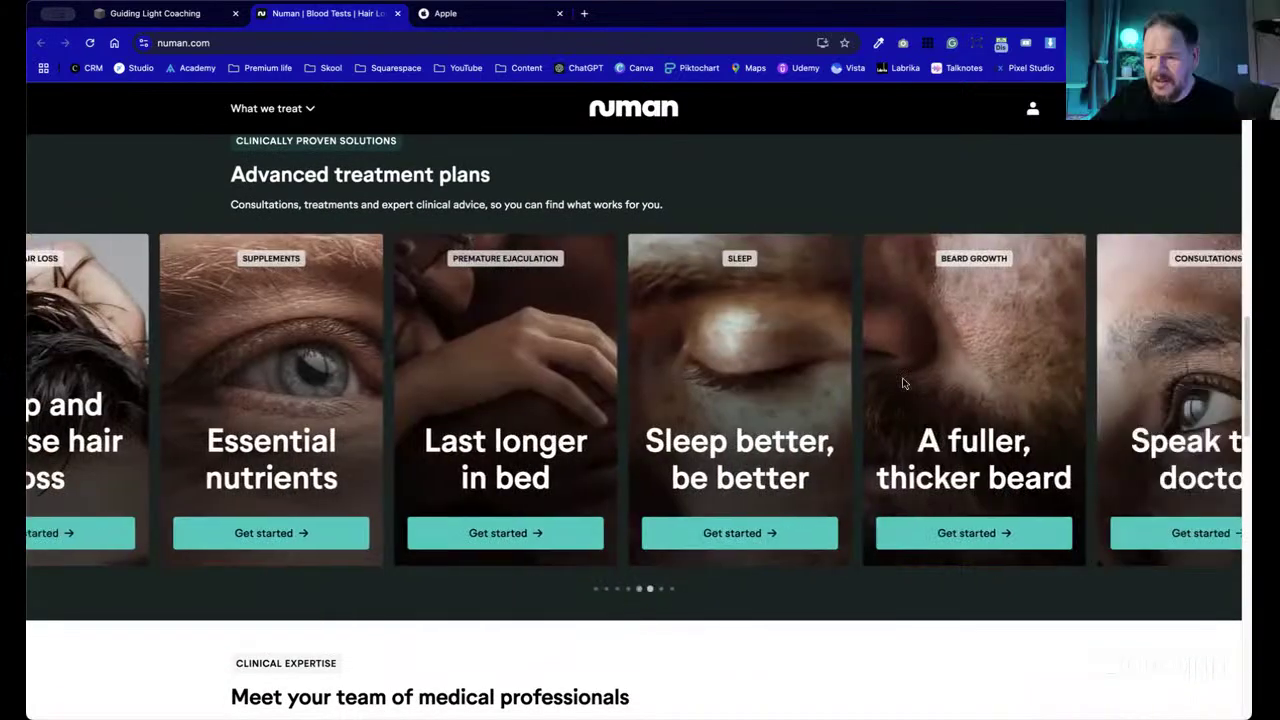
pyautogui.hscroll(-15, 952, 405)
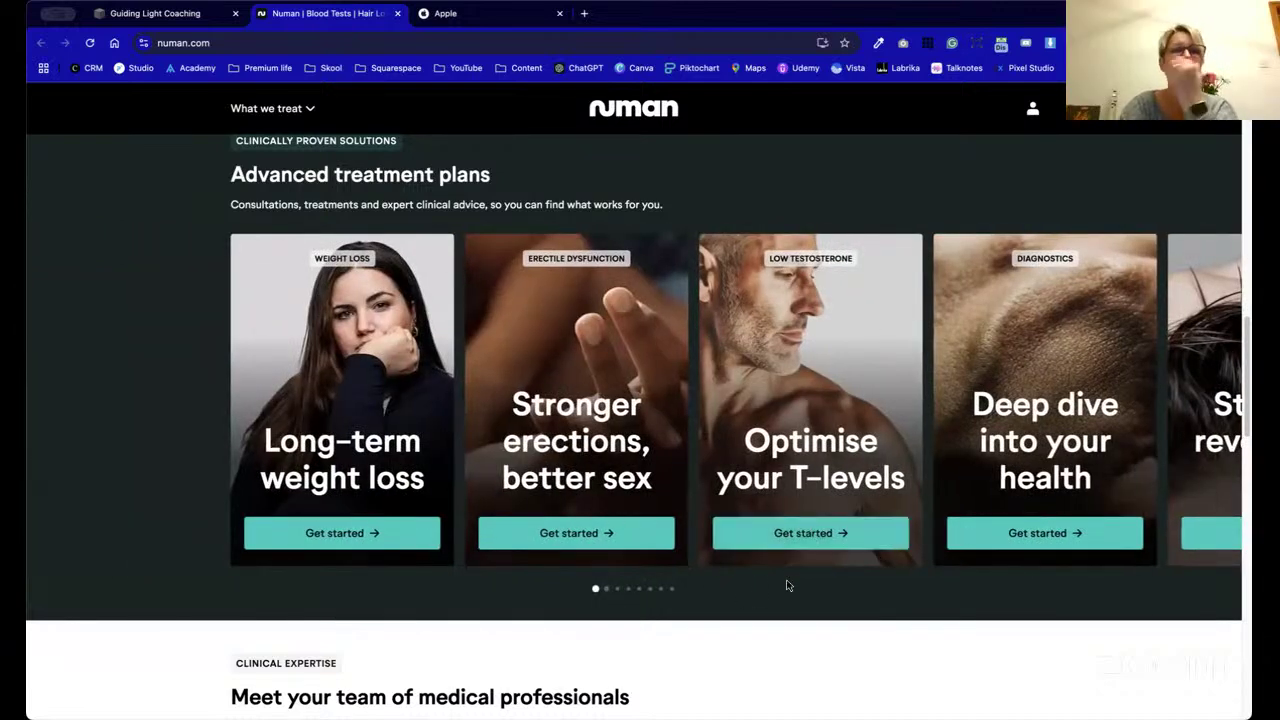
# - Examine Numan's medical team section, app promotion, "Start your treatment journey" call to action and footer, ending back at the hero
pyautogui.scroll(-5, 786, 583)
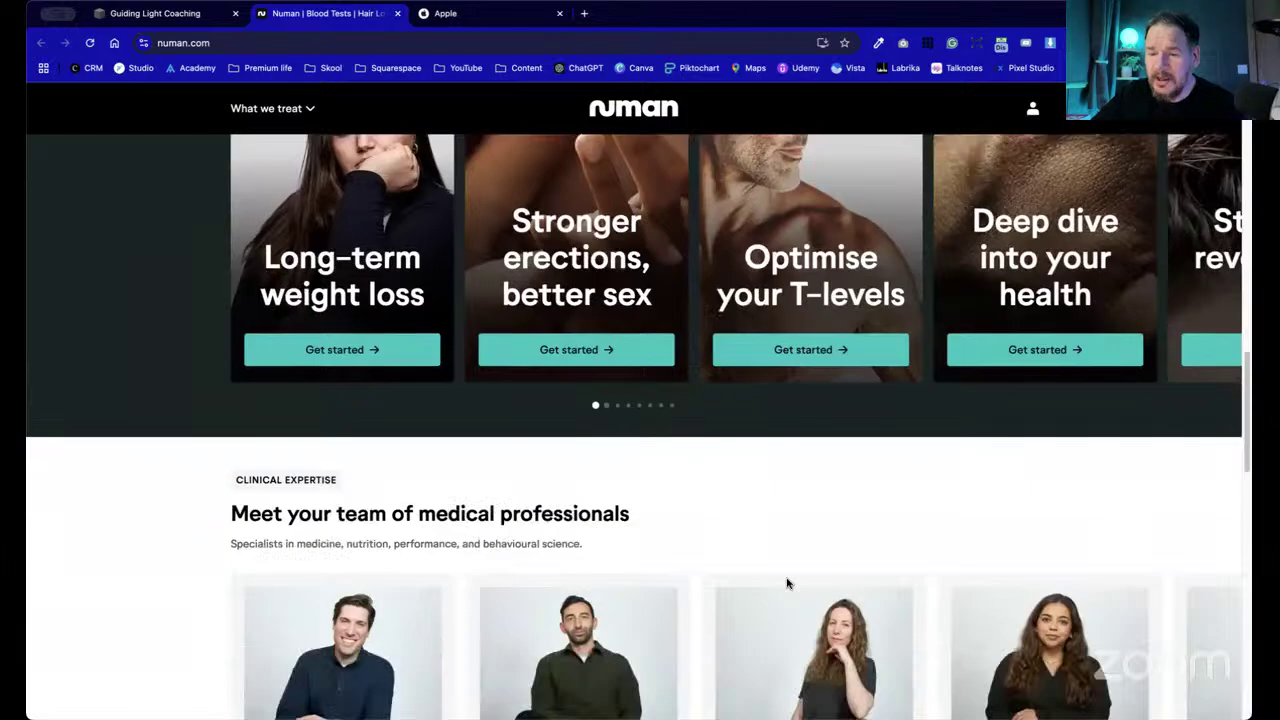
pyautogui.scroll(-3, 786, 583)
pyautogui.scroll(2, 786, 577)
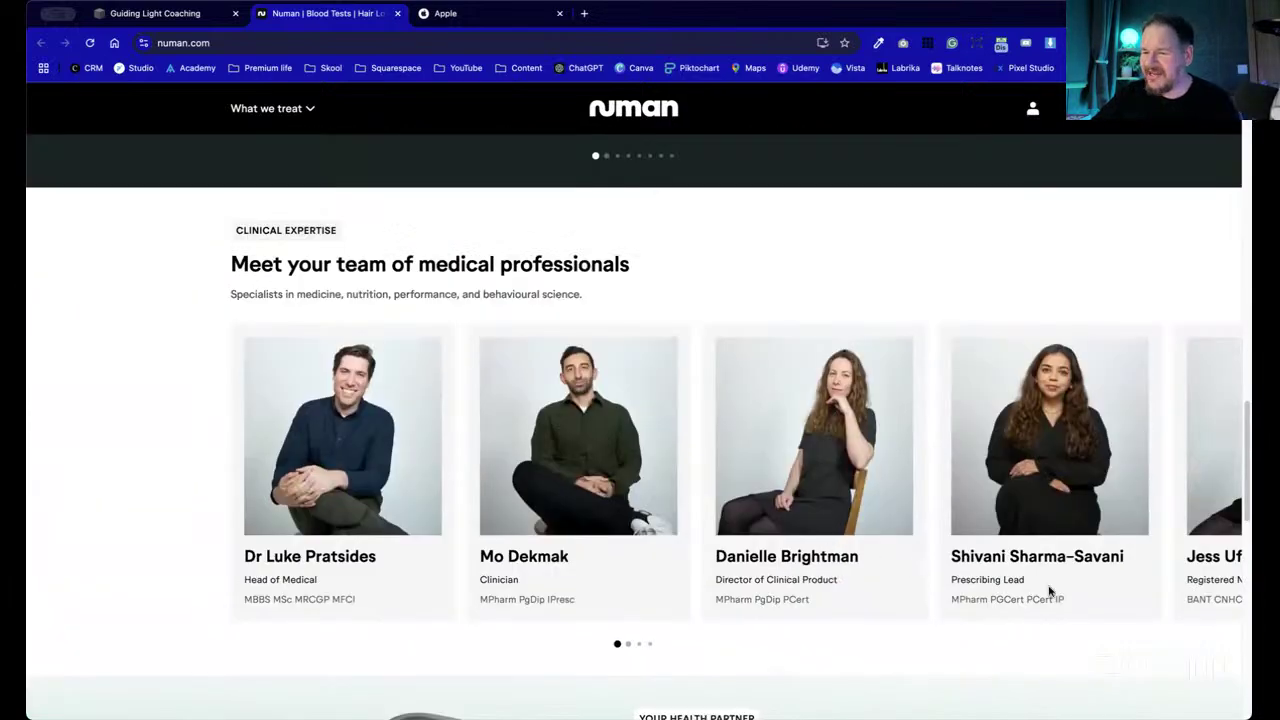
pyautogui.hscroll(5, 765, 622)
pyautogui.scroll(-6, 677, 593)
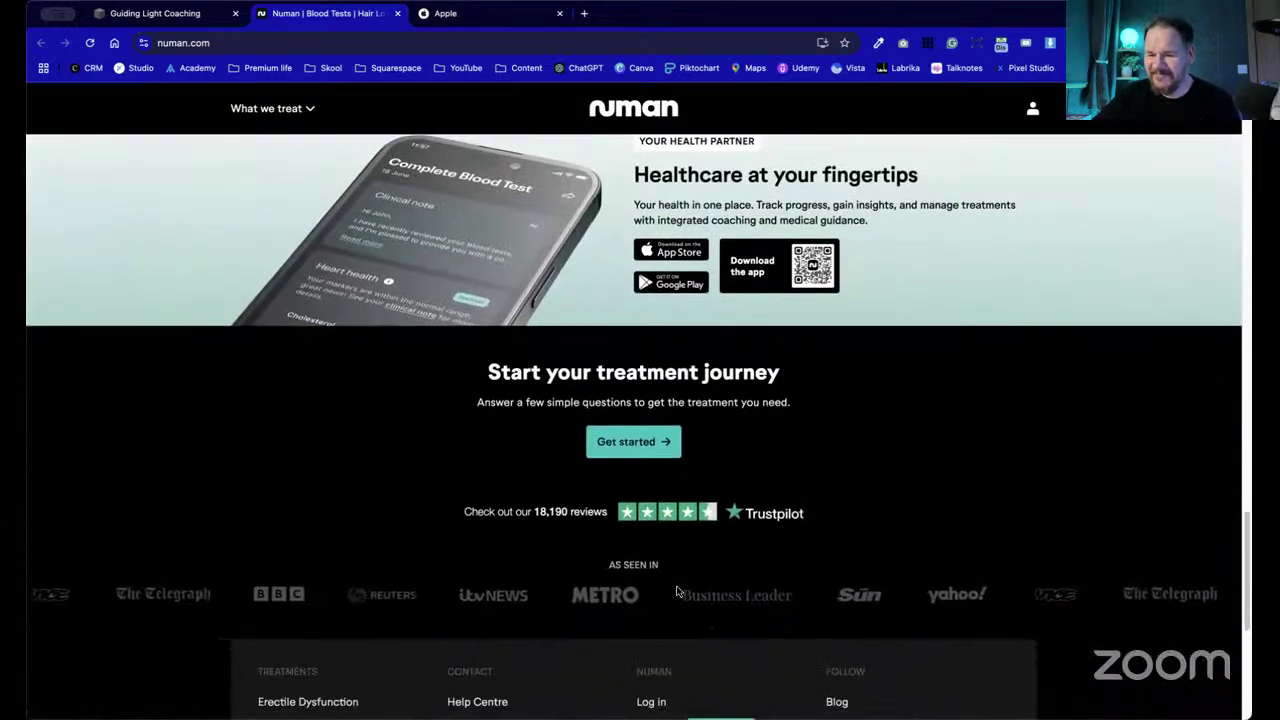
pyautogui.scroll(-2, 677, 592)
pyautogui.scroll(-4, 677, 592)
pyautogui.scroll(20, 677, 592)
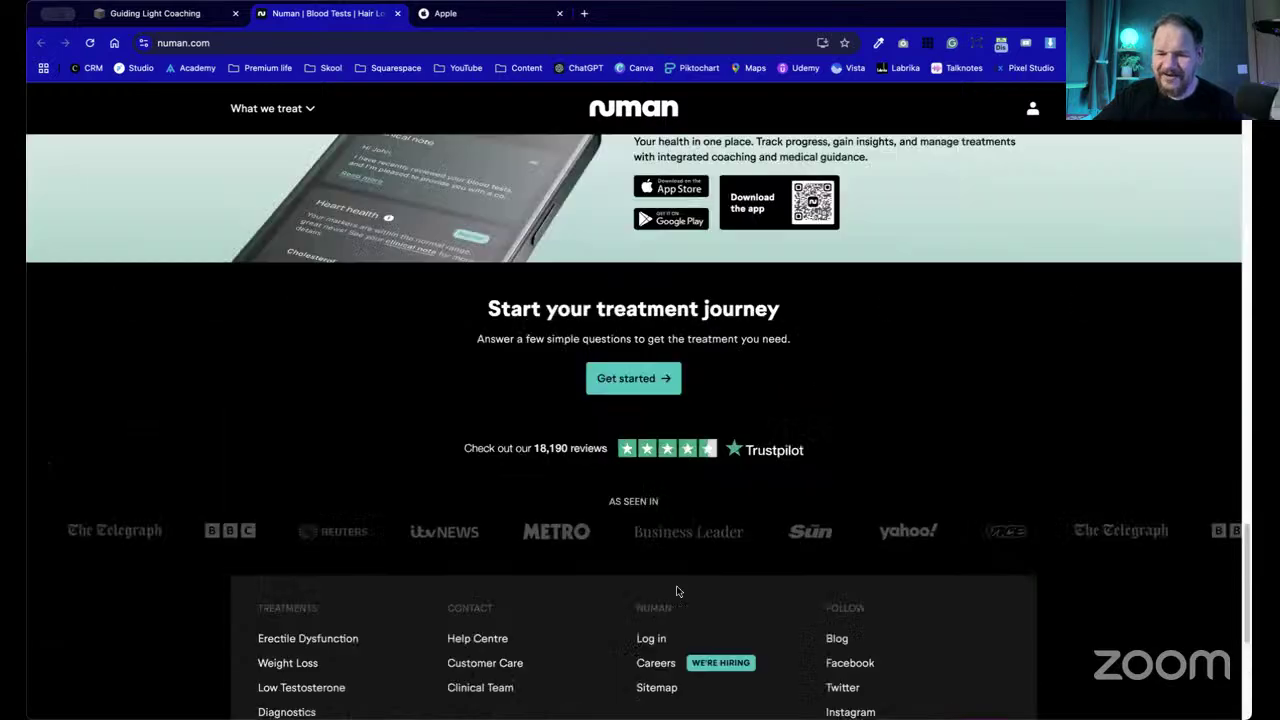
pyautogui.scroll(3, 677, 592)
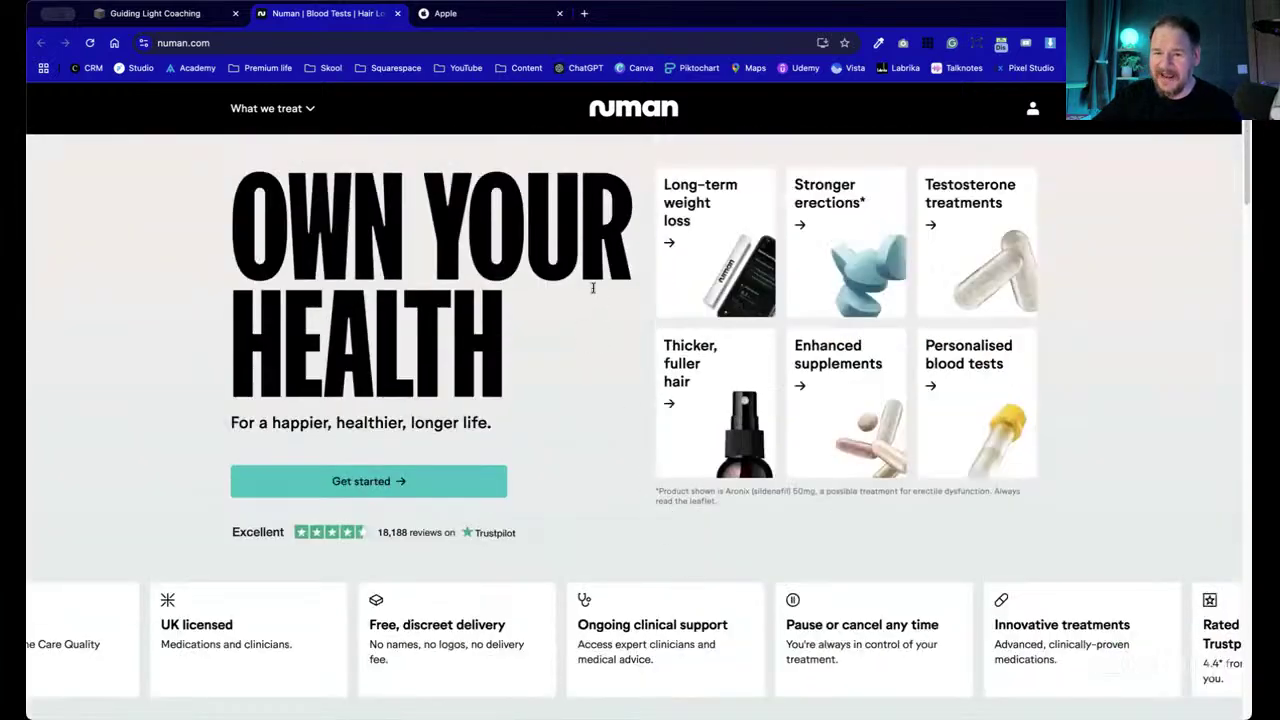
pyautogui.click(485, 27)
pyautogui.scroll(10, 575, 340)
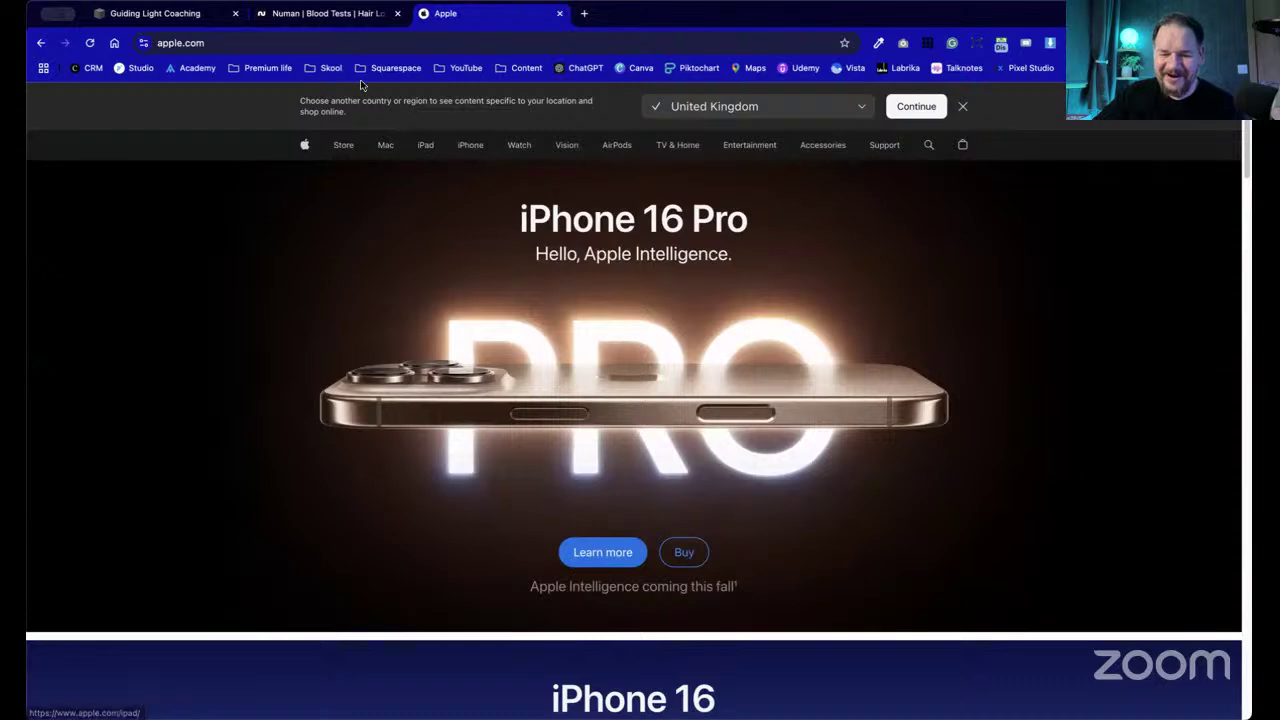
pyautogui.hotkey('ctrl', 'shift', 'Tab')
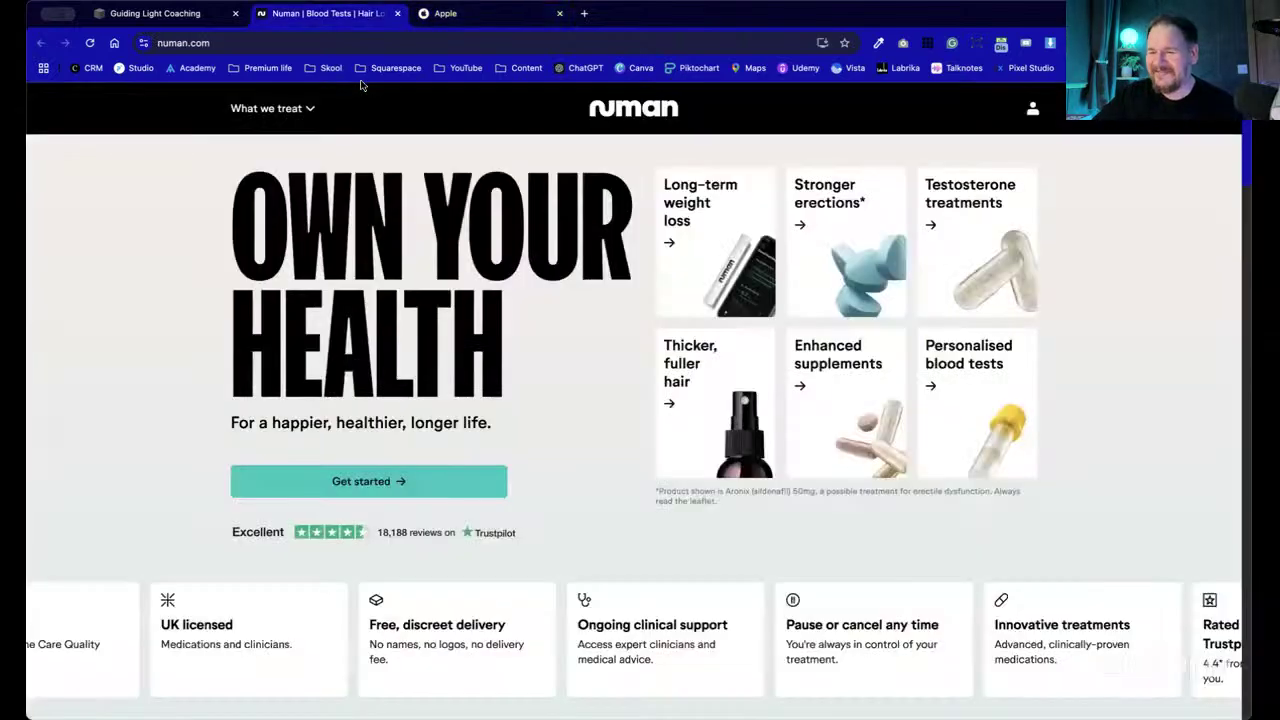
pyautogui.click(418, 13)
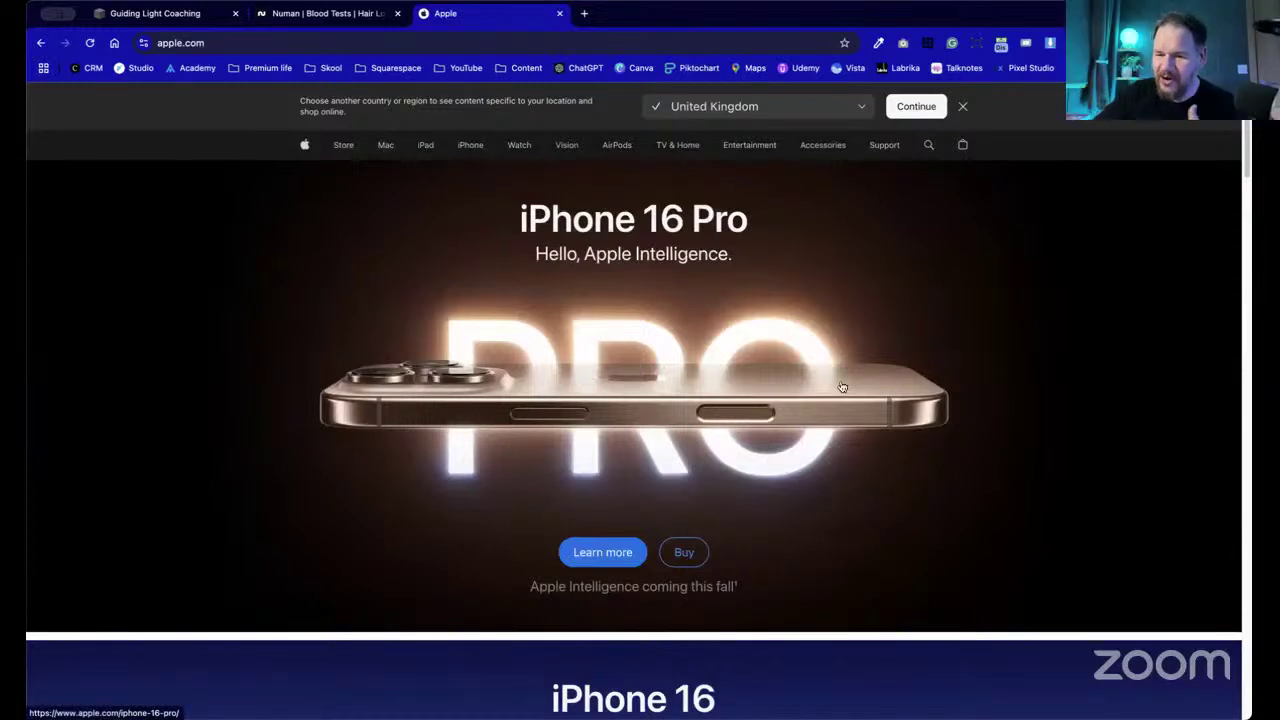
pyautogui.scroll(-4, 902, 469)
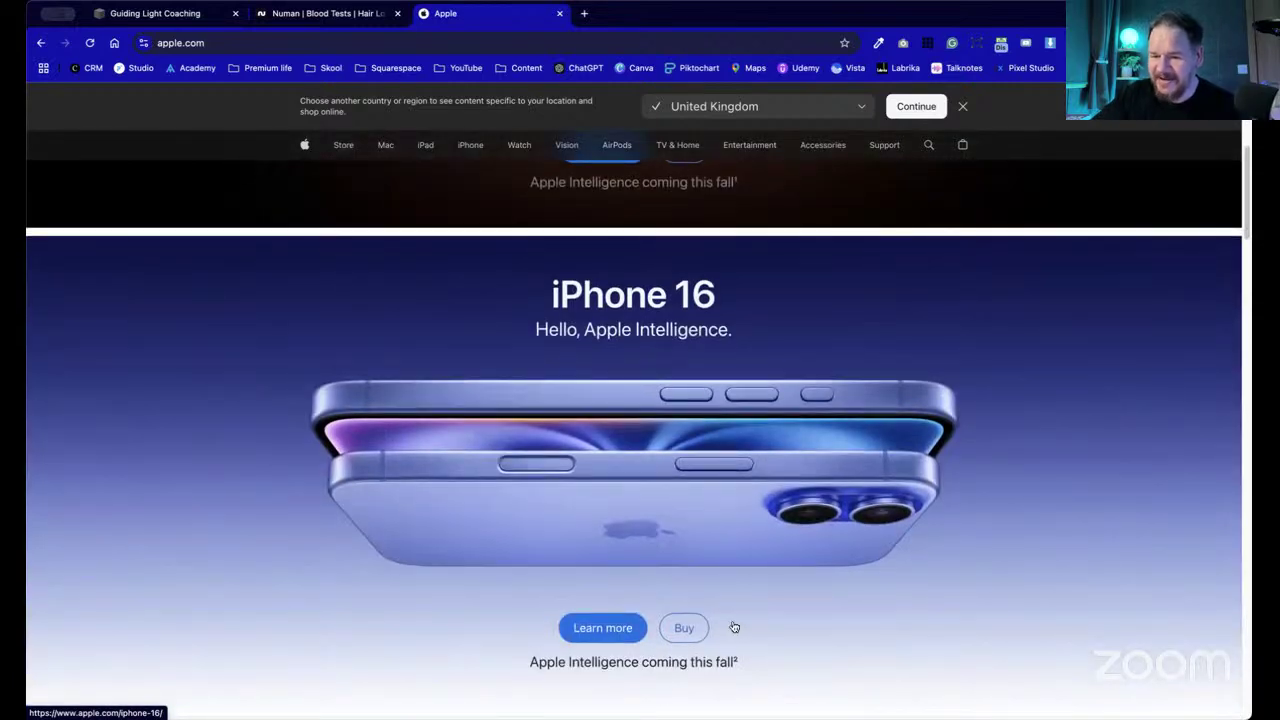
pyautogui.scroll(-3, 757, 617)
pyautogui.scroll(3, 757, 620)
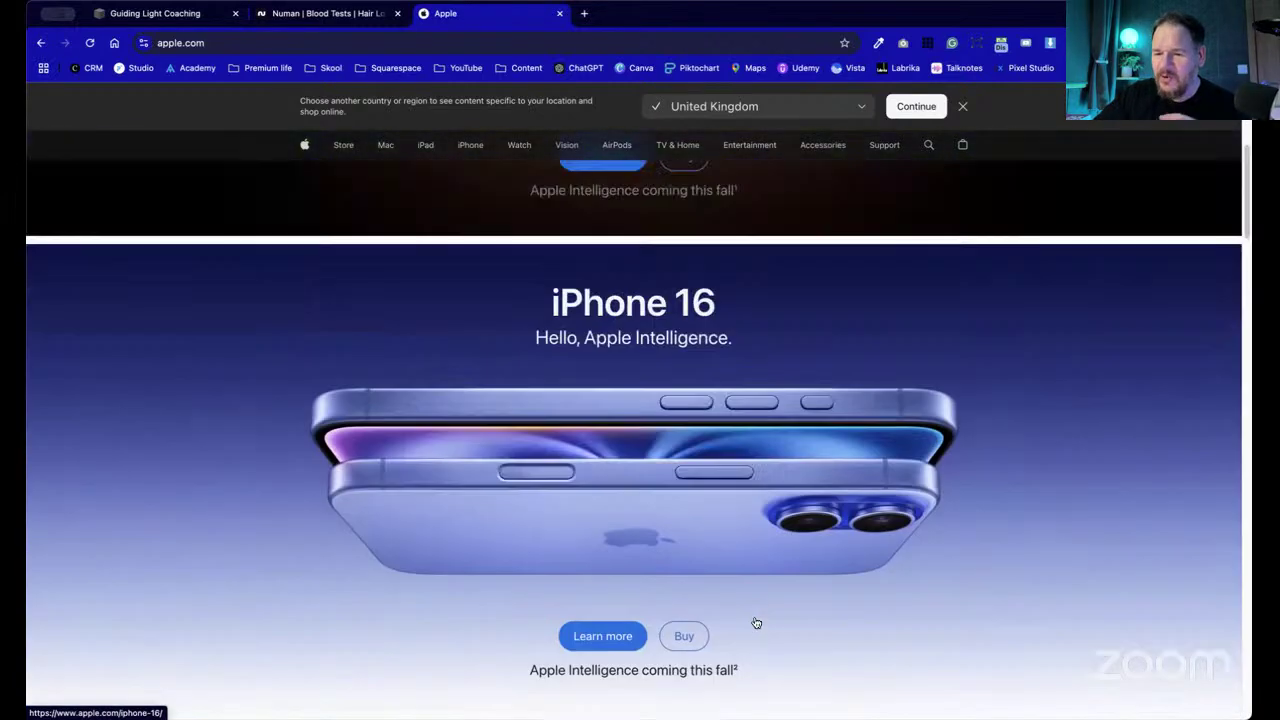
pyautogui.scroll(1, 756, 623)
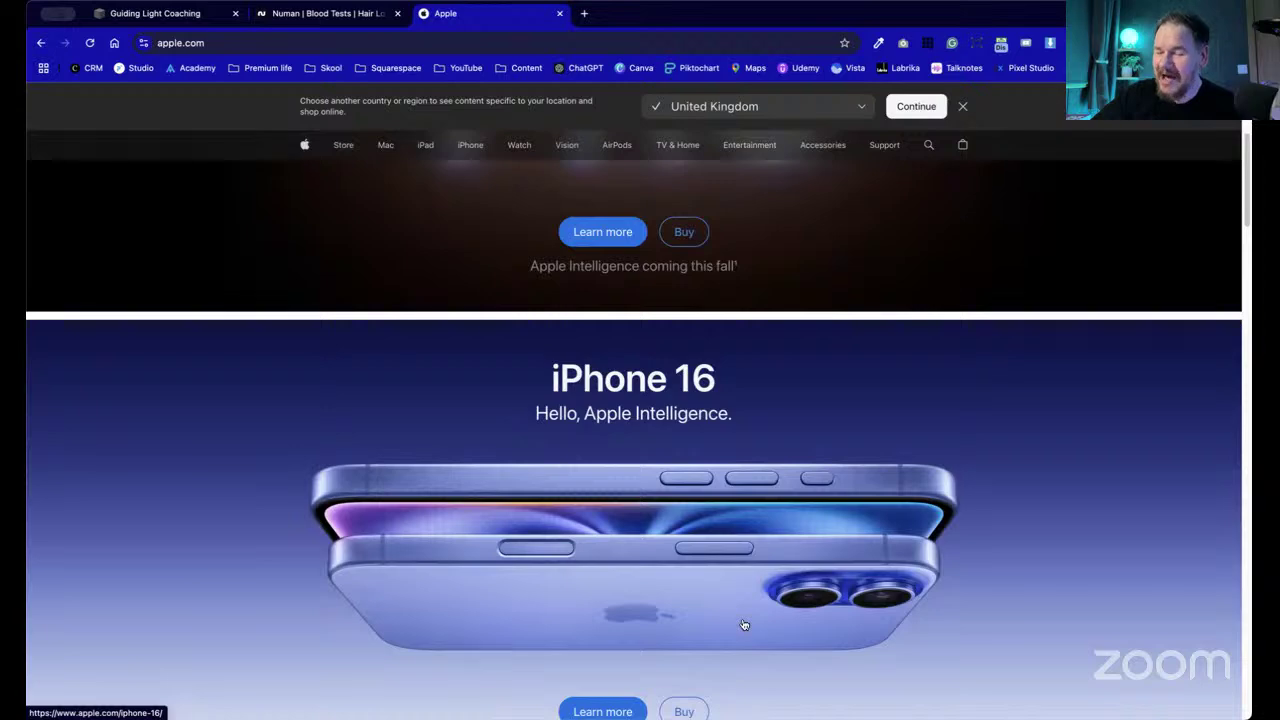
pyautogui.scroll(3, 780, 620)
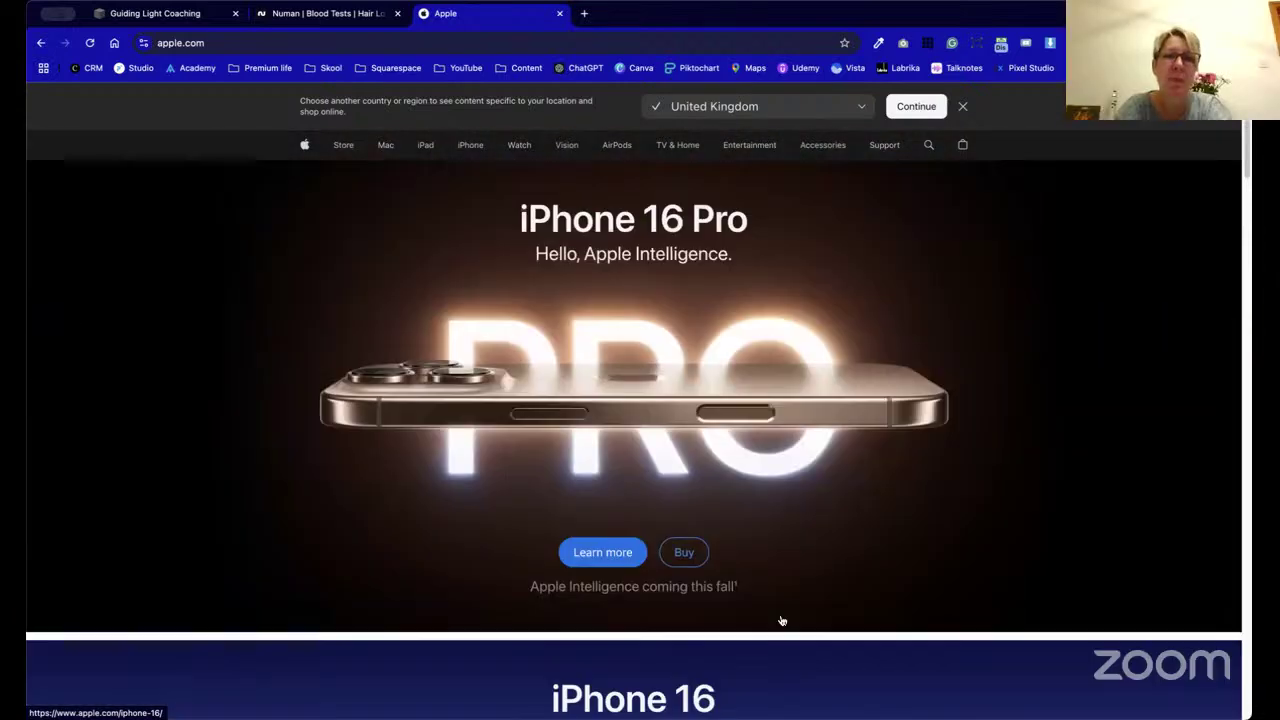
# - Examine the Apple home page's Watch Series 10 banner and the product tiles from AirPods 4 down to Trade In and Apple Card
pyautogui.scroll(-5, 783, 621)
pyautogui.scroll(-5, 782, 621)
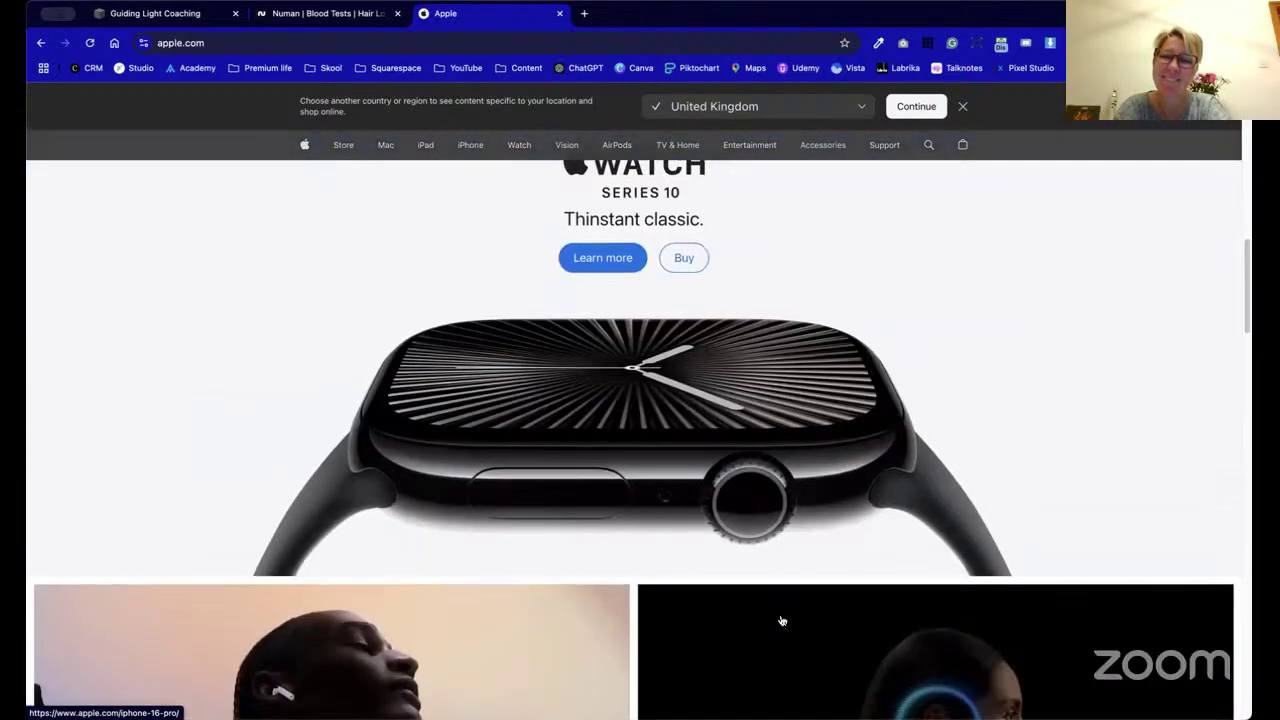
pyautogui.scroll(-5, 782, 621)
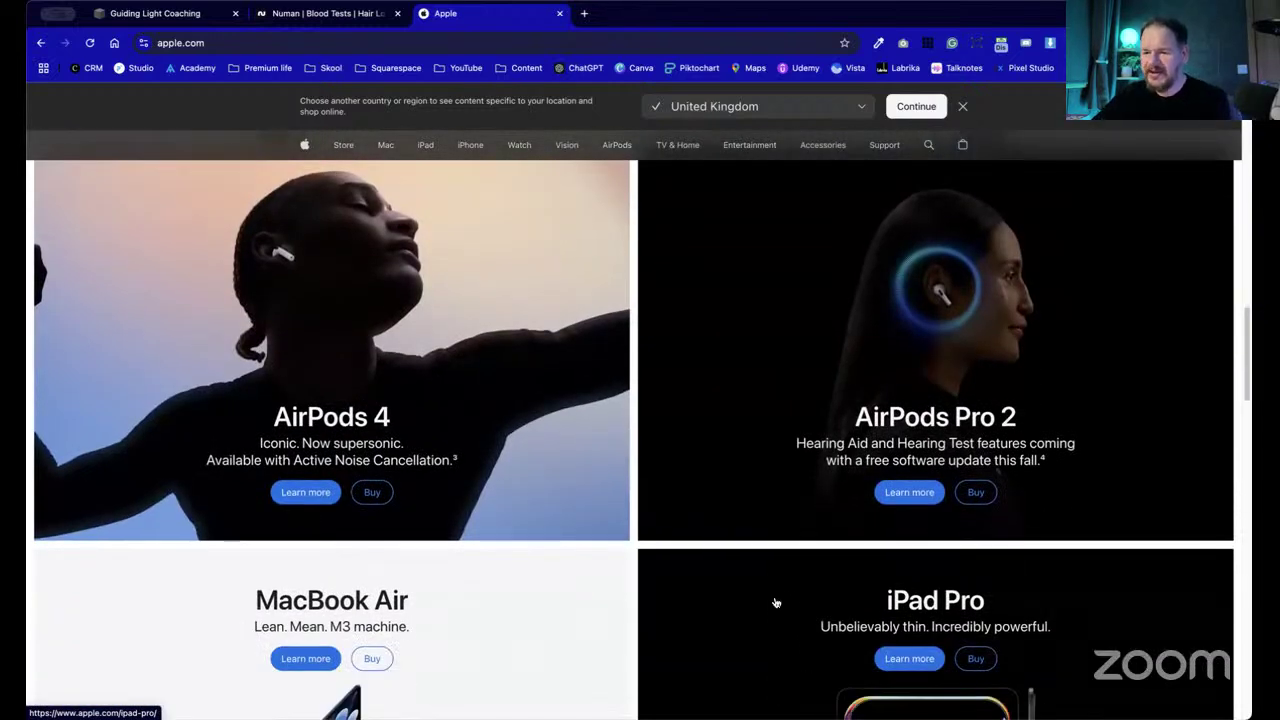
pyautogui.scroll(-5, 776, 603)
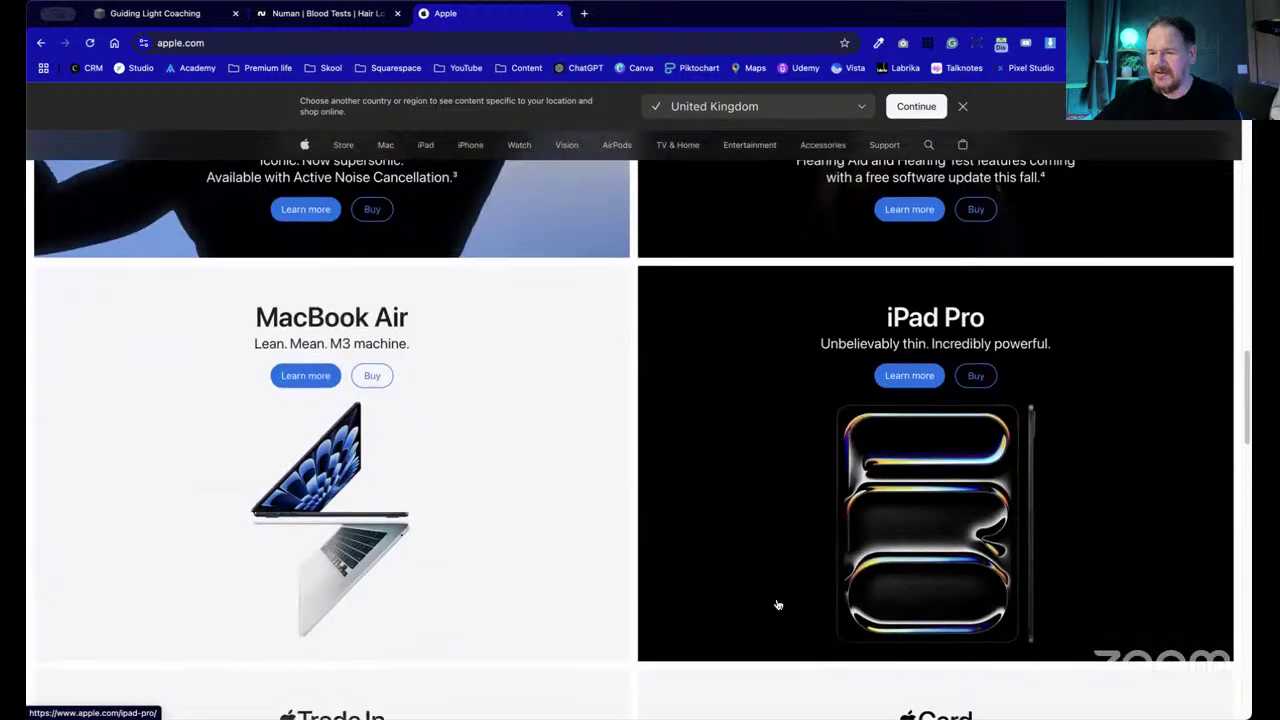
pyautogui.scroll(-3, 778, 605)
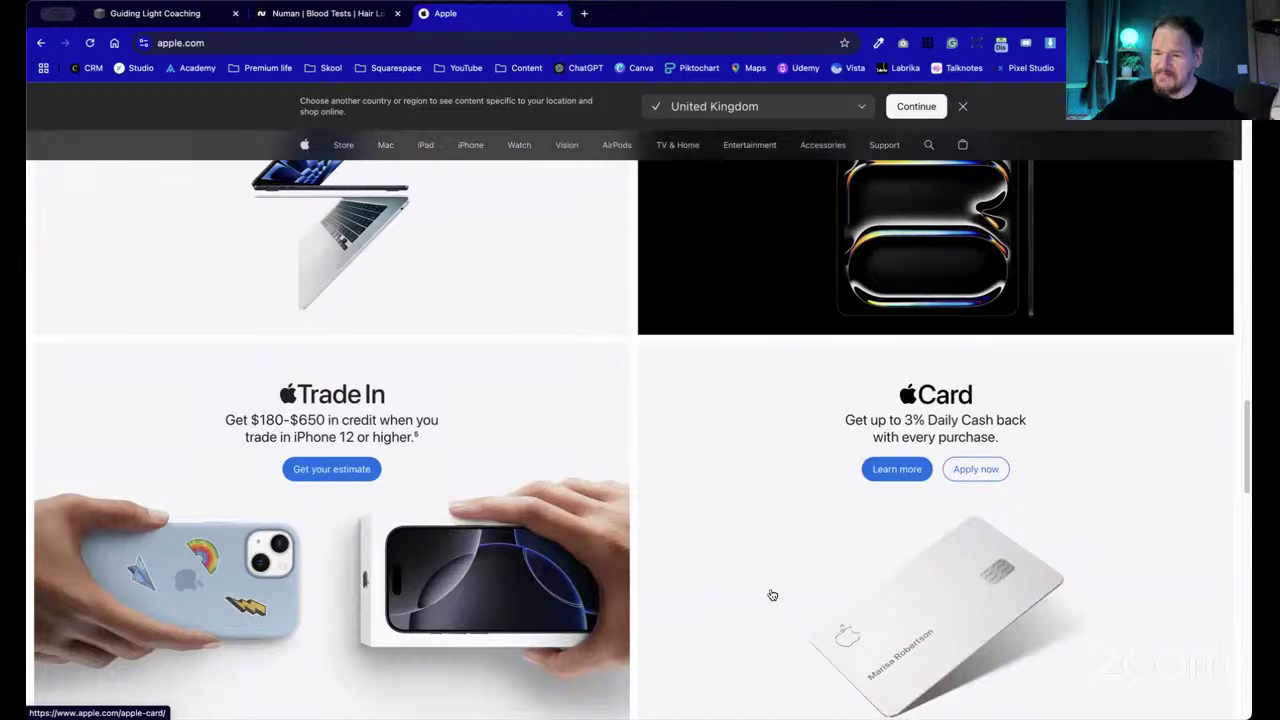
# - Examine Apple's entertainment carousels and footnotes at the page's end, return to the iPhone 16 Pro banner and dismiss the country selection notice
pyautogui.scroll(-7, 803, 577)
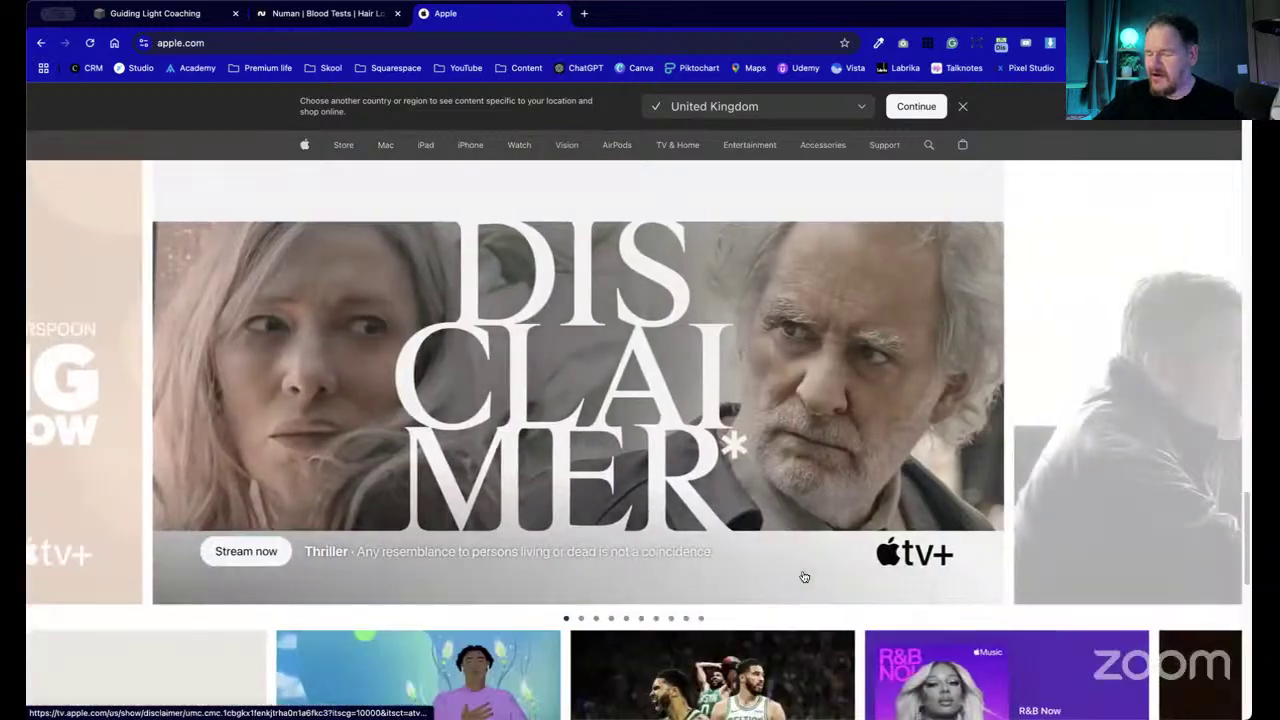
pyautogui.scroll(-3, 810, 570)
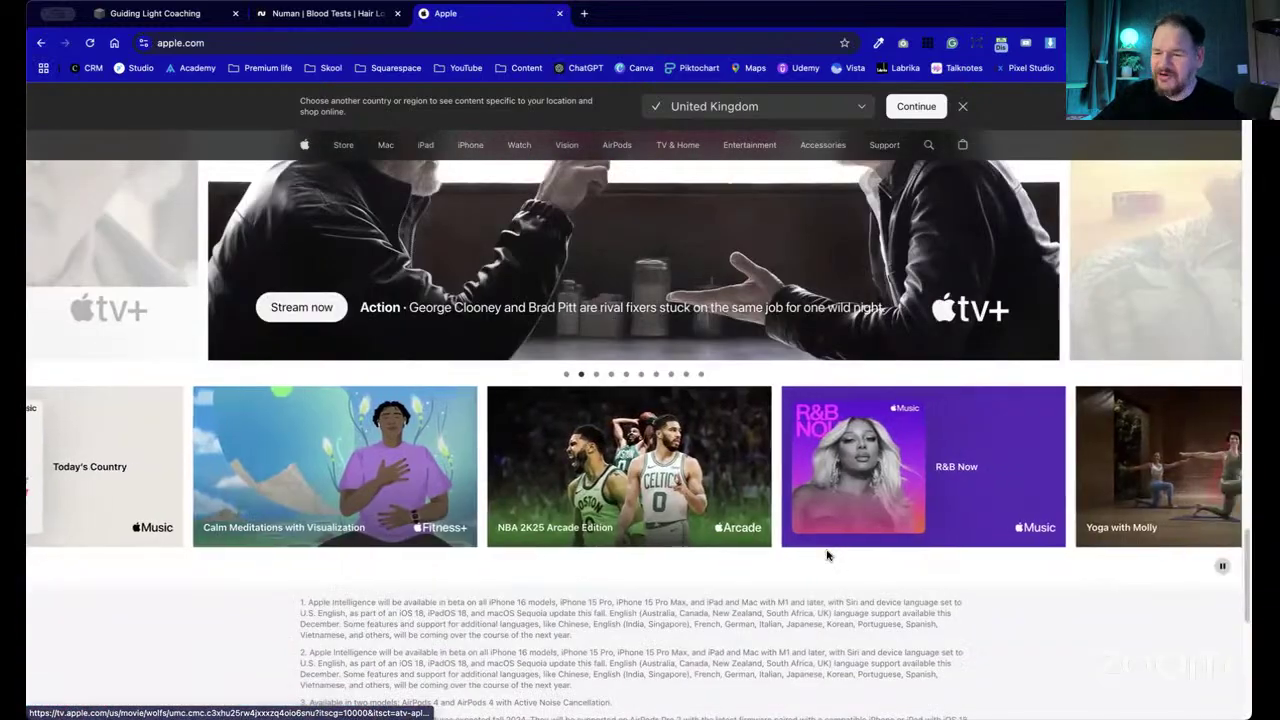
pyautogui.scroll(-4, 827, 555)
pyautogui.scroll(6, 830, 552)
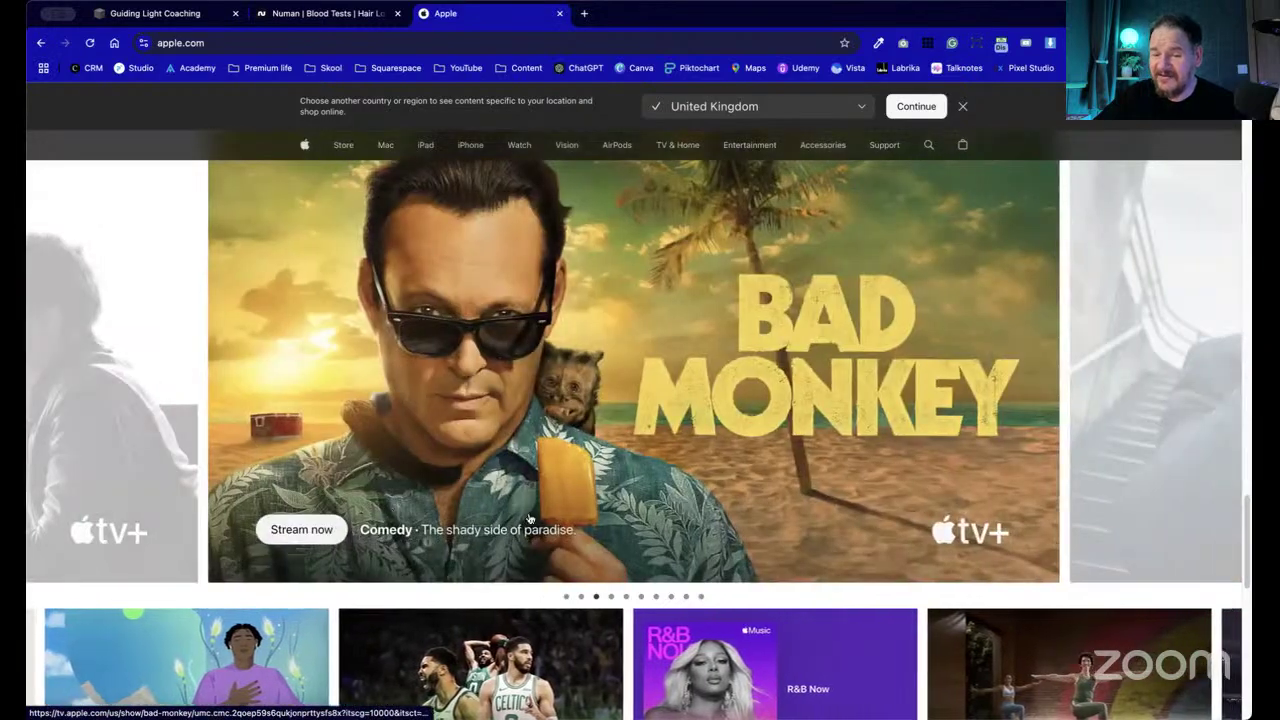
pyautogui.scroll(1, 637, 511)
pyautogui.scroll(15, 637, 511)
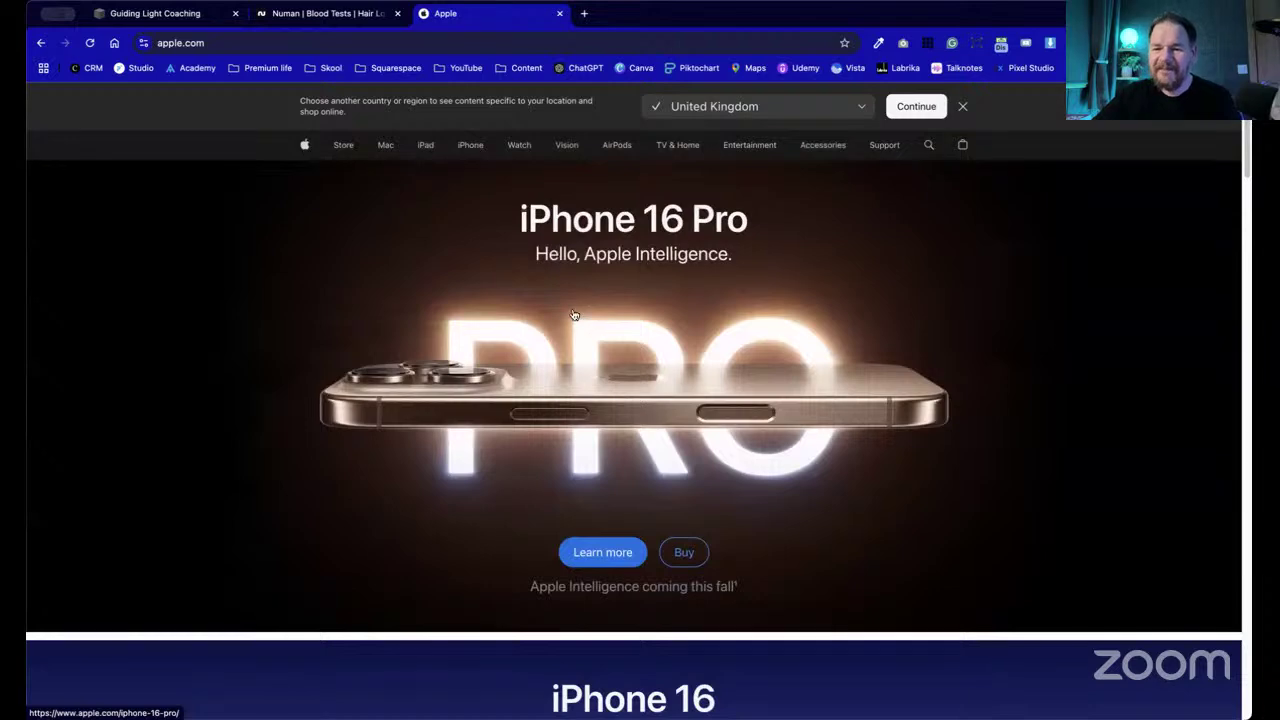
pyautogui.click(963, 107)
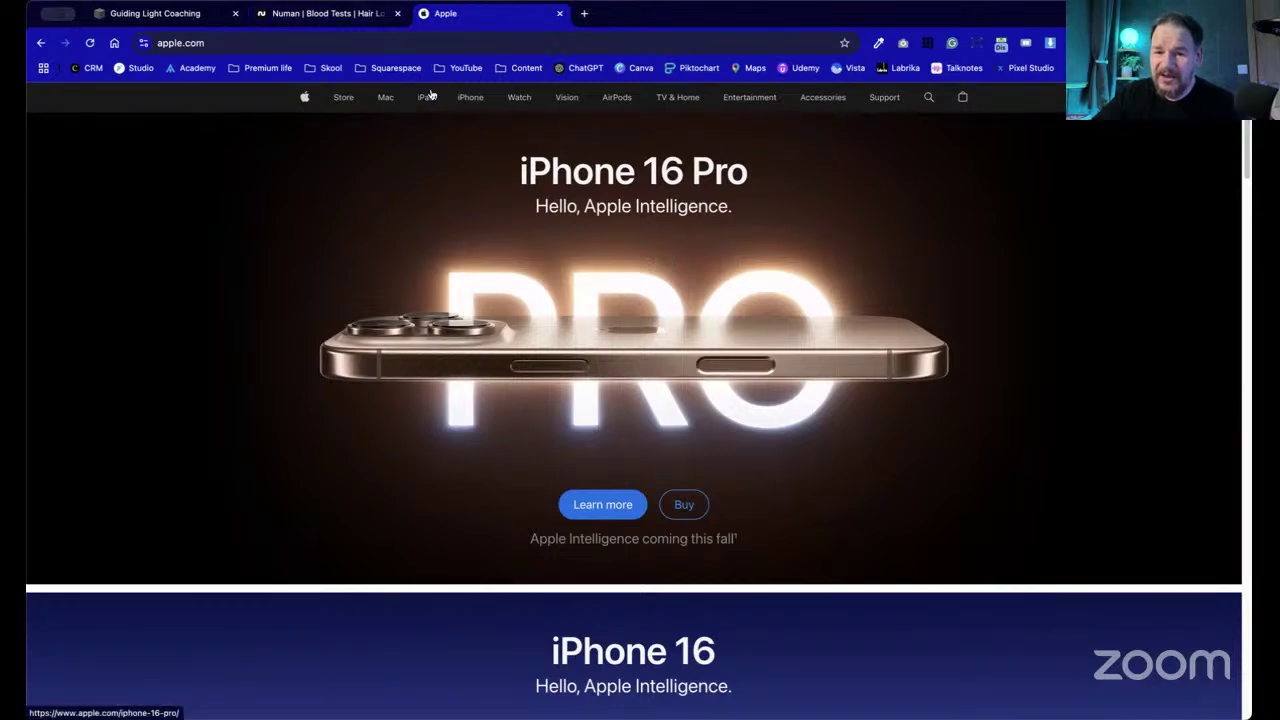
# - Compare the Numan hero and its benefit cards with the Guiding Light Coaching "Explore Pathways" banner
pyautogui.click(323, 20)
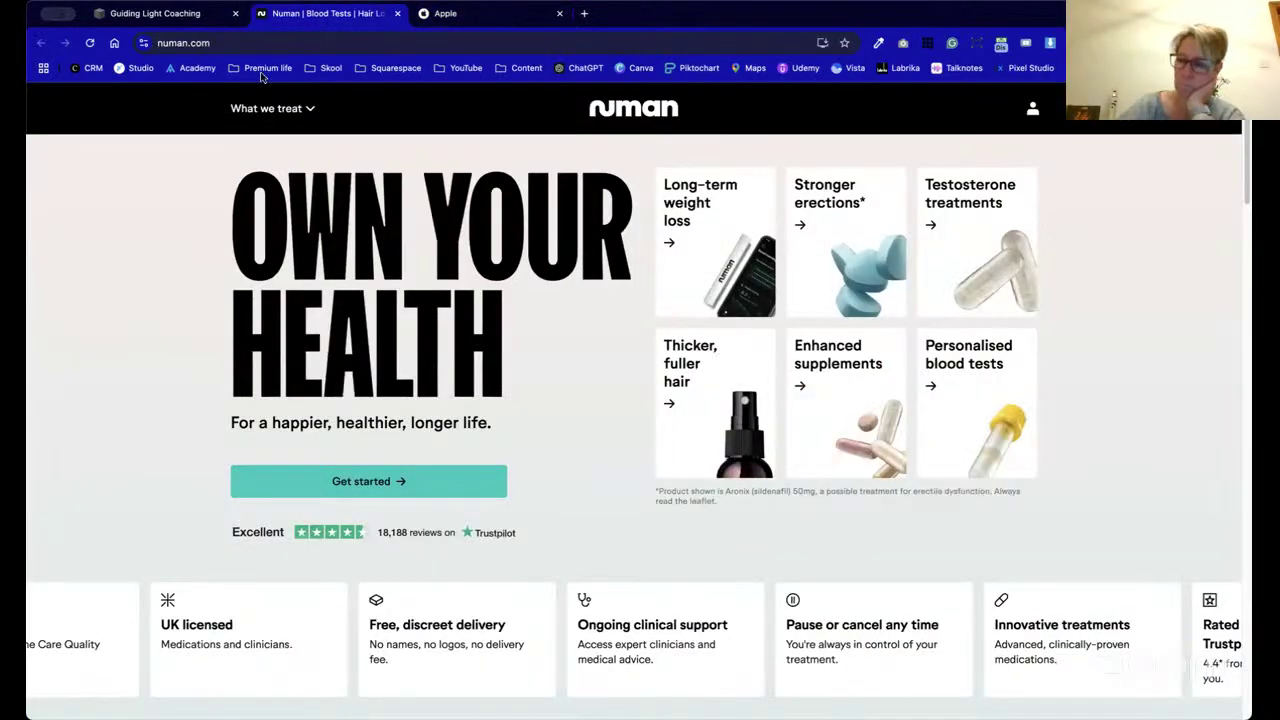
pyautogui.click(198, 22)
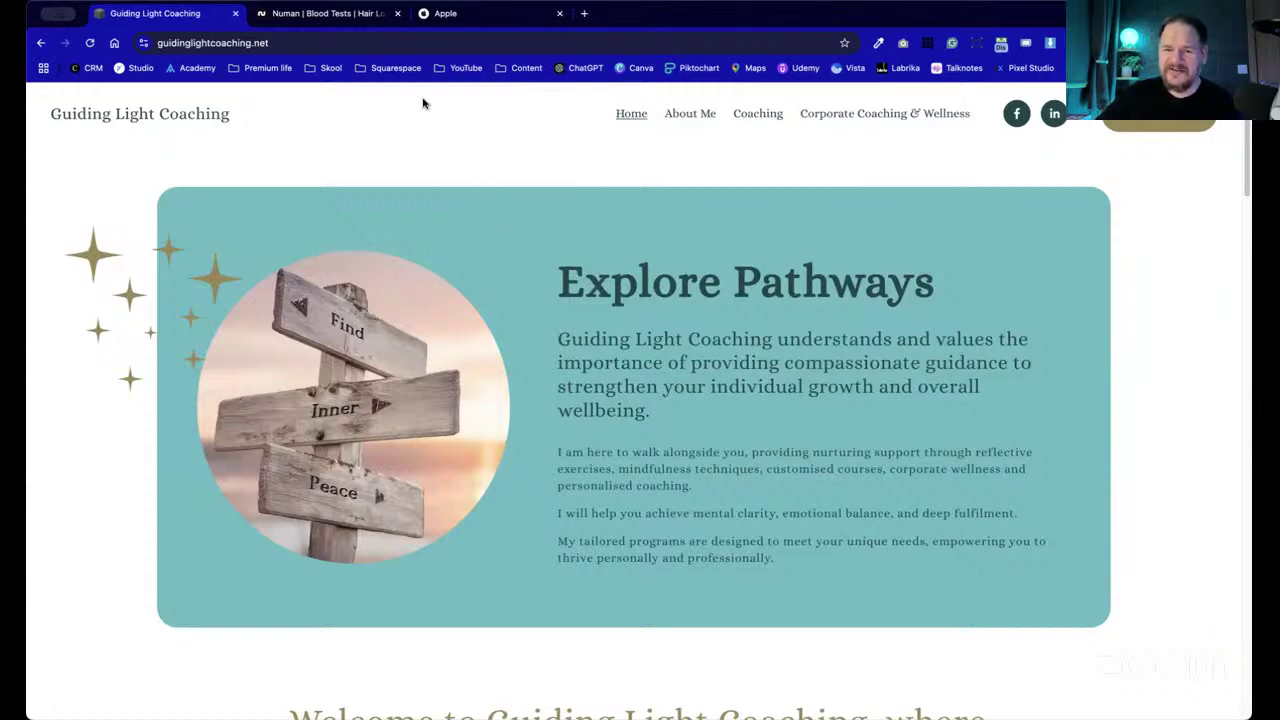
pyautogui.click(370, 18)
pyautogui.scroll(-2, 662, 554)
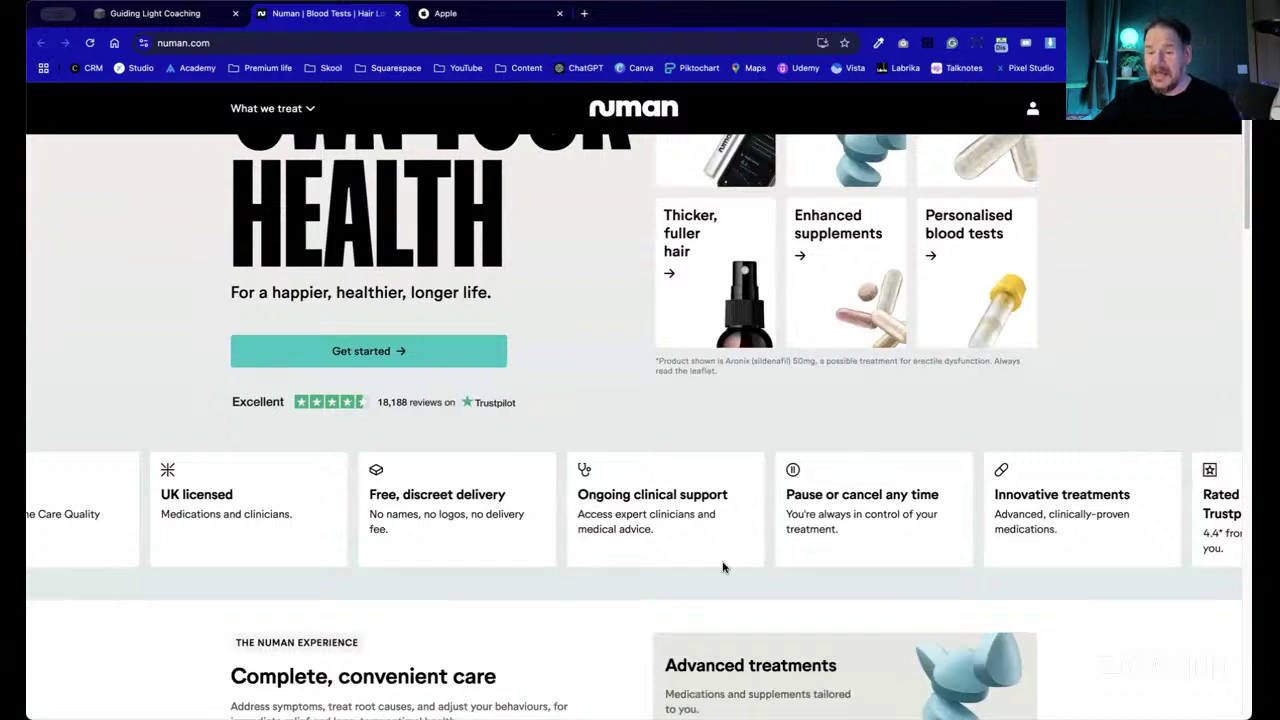
pyautogui.hotkey('ctrl', 'shift', 'Tab')
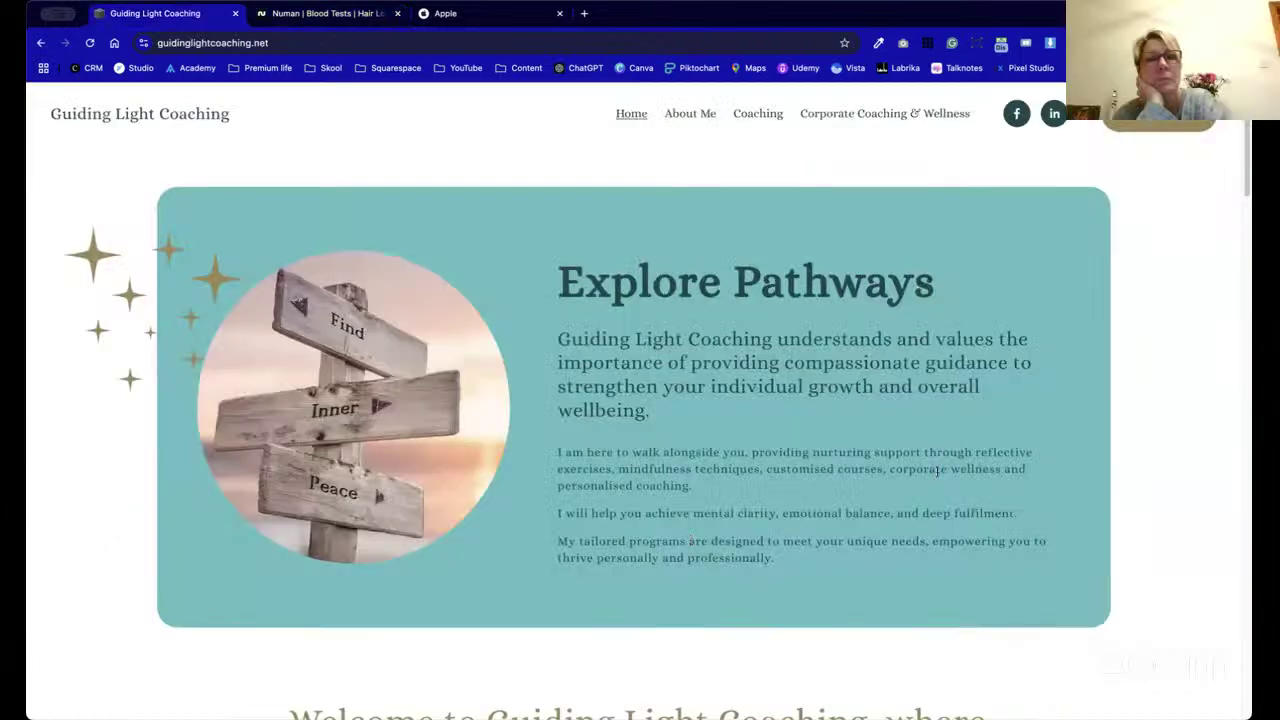
# - Open the Guiding Light Coaching site's Squarespace admin by adding /config to its web address
pyautogui.click(286, 43)
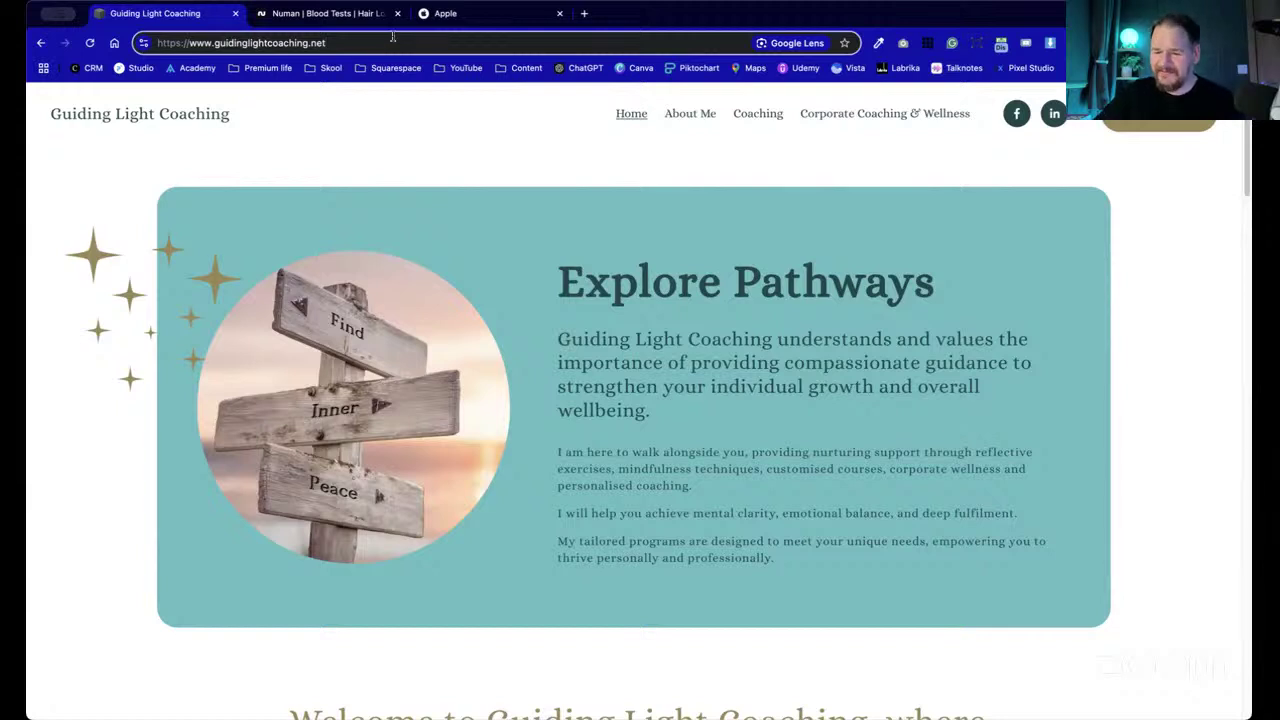
pyautogui.write('/conf')
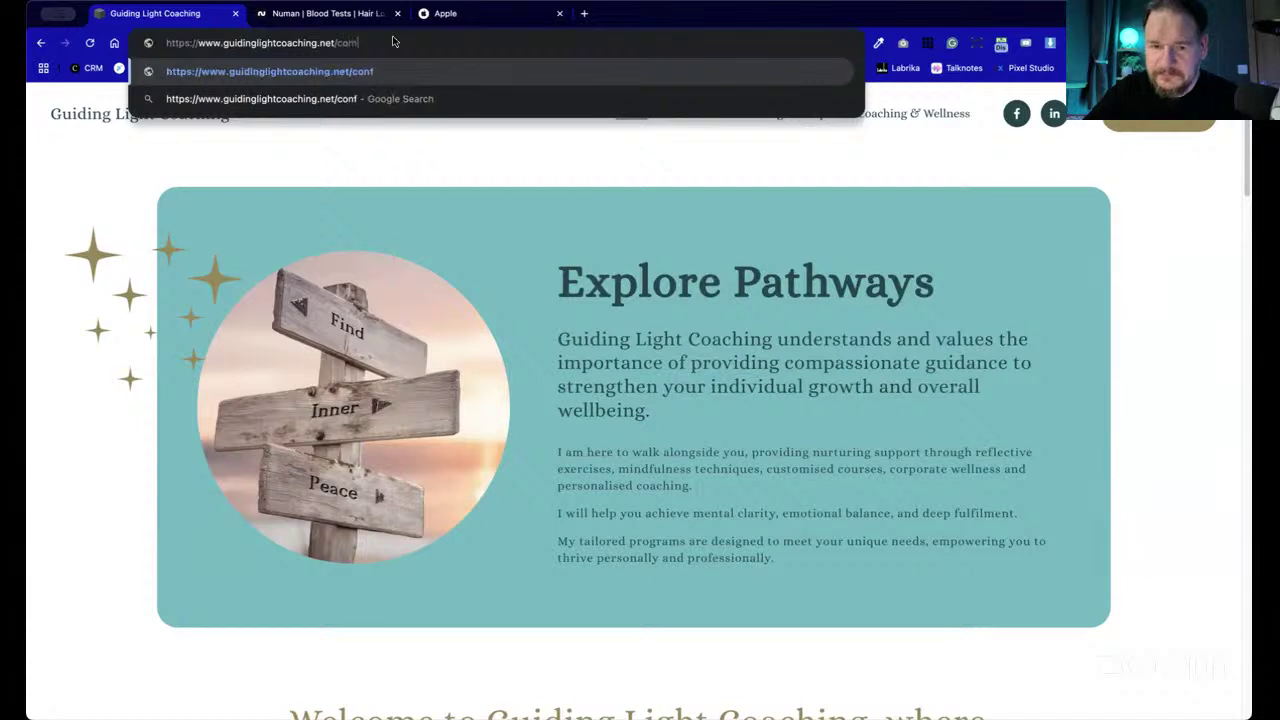
pyautogui.press('BackSpace')
pyautogui.press('BackSpace')
pyautogui.write('/conf')
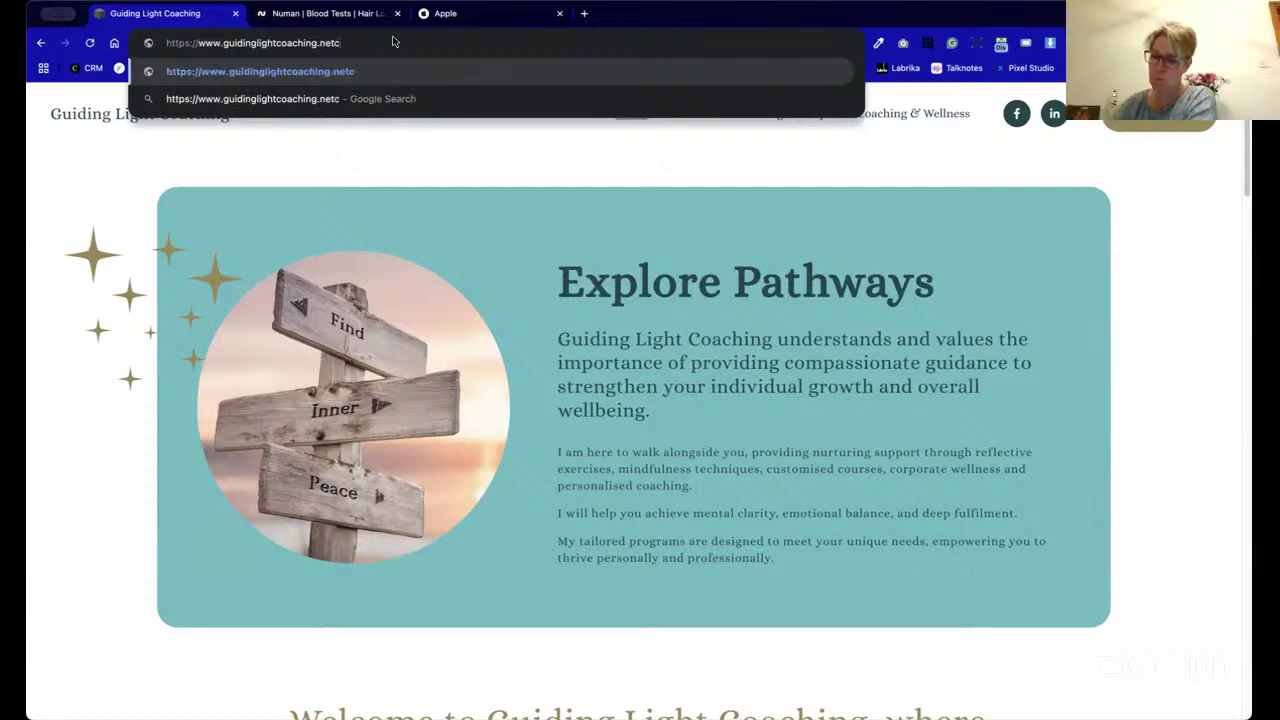
pyautogui.write('ig')
pyautogui.press('Return')
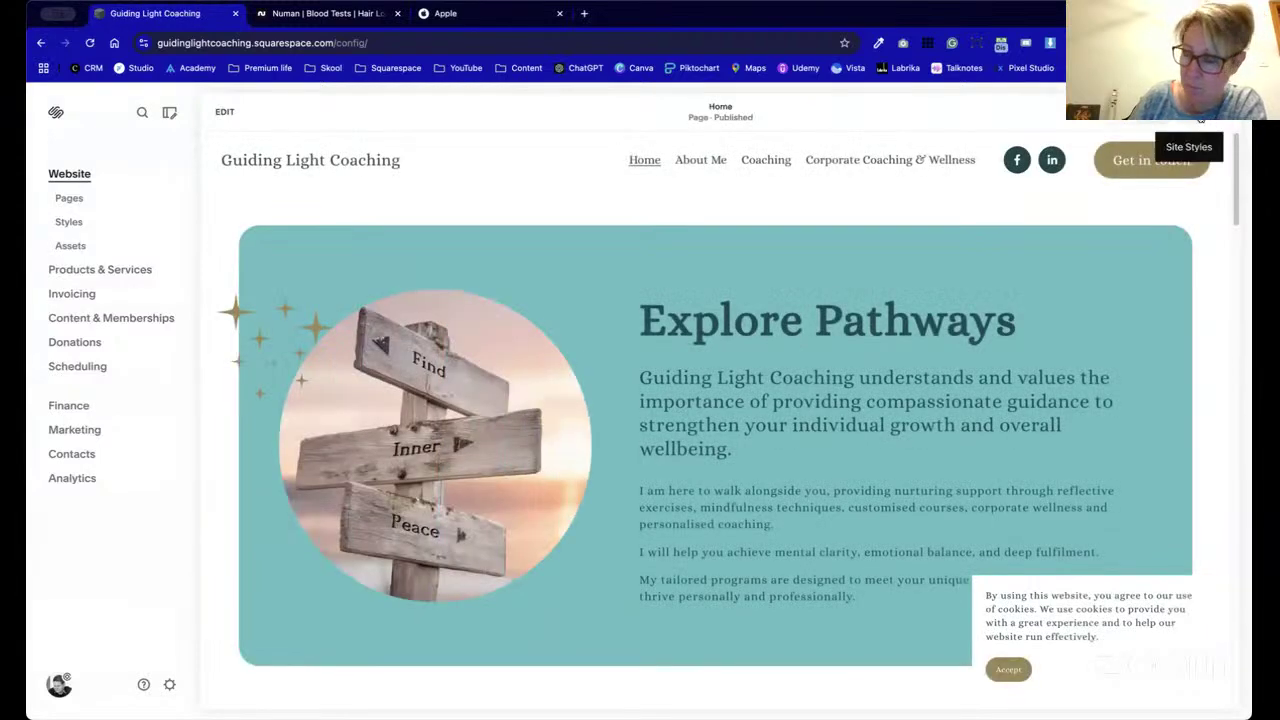
# - Open the site styles and browse the sans-serif packs among all font packs
pyautogui.click(1188, 143)
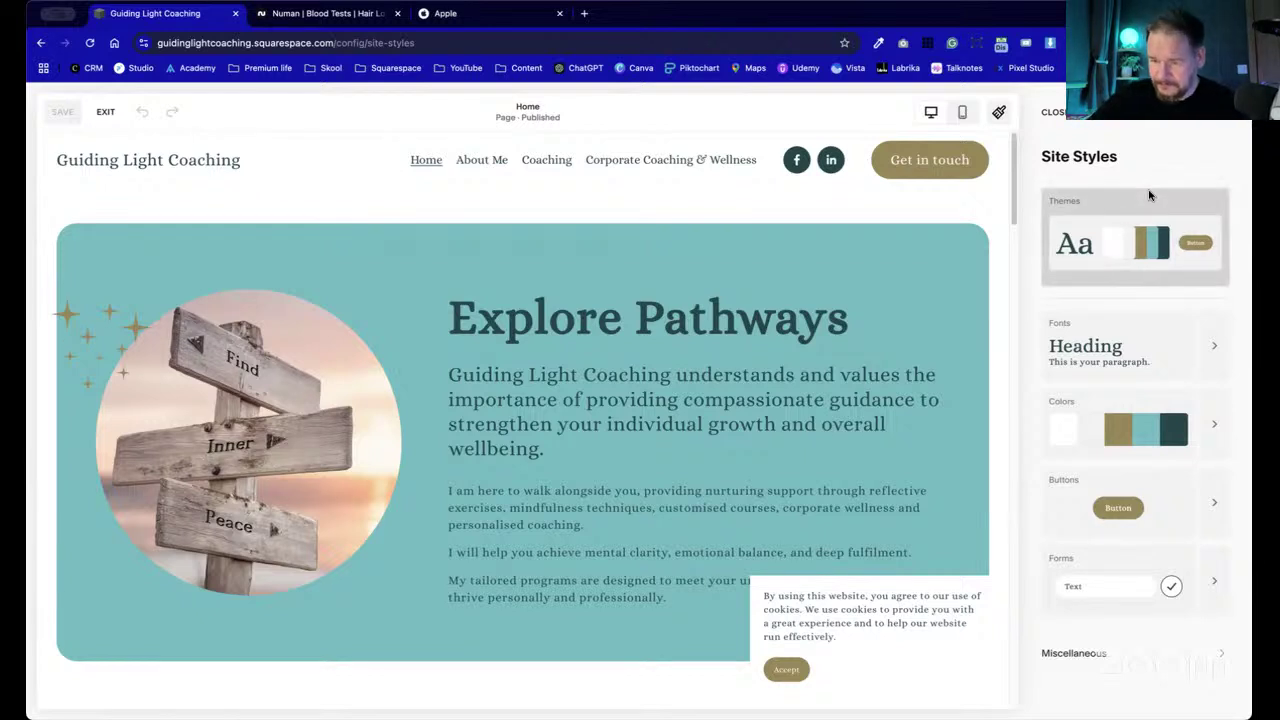
pyautogui.click(1149, 222)
pyautogui.click(1148, 226)
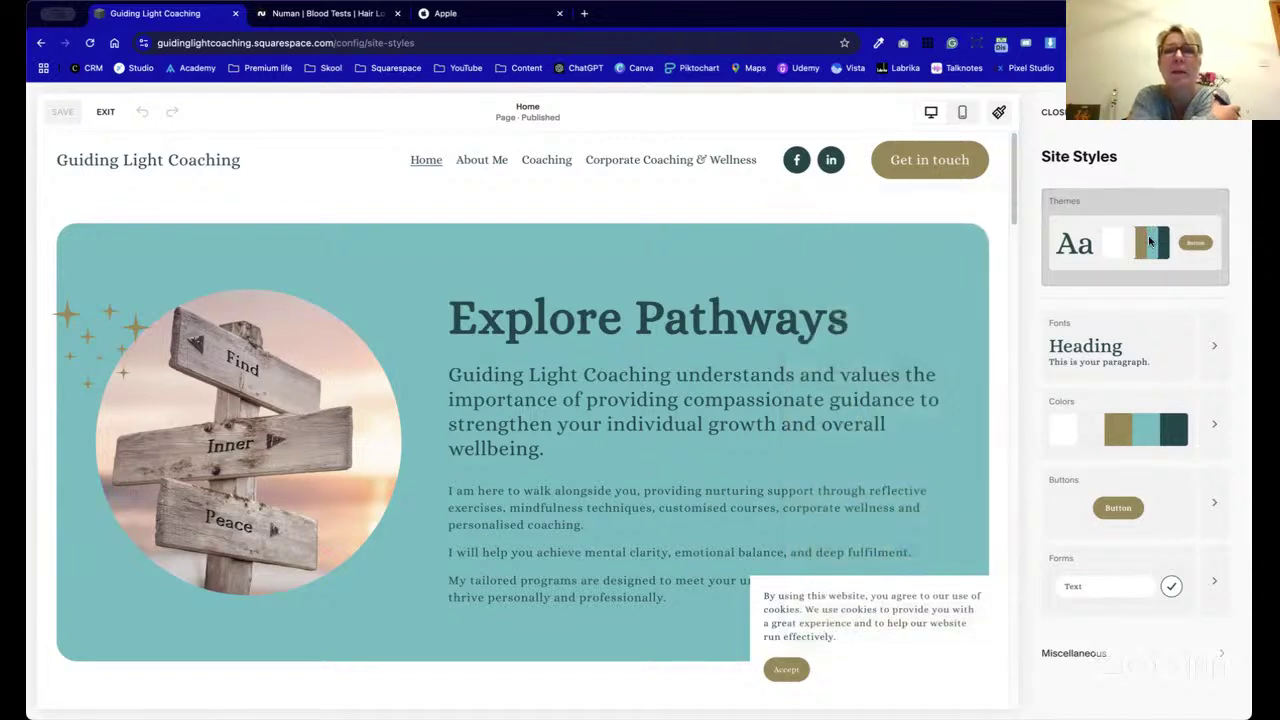
pyautogui.click(1148, 226)
pyautogui.click(1137, 305)
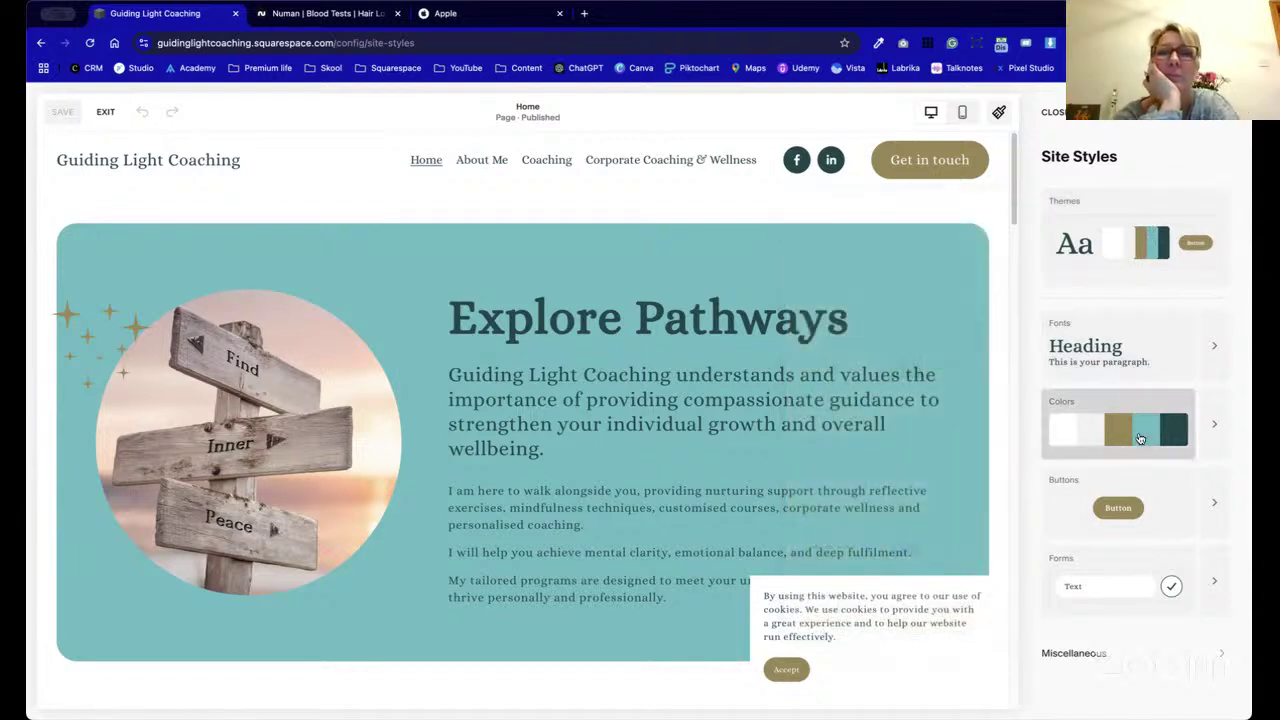
pyautogui.moveTo(1130, 339)
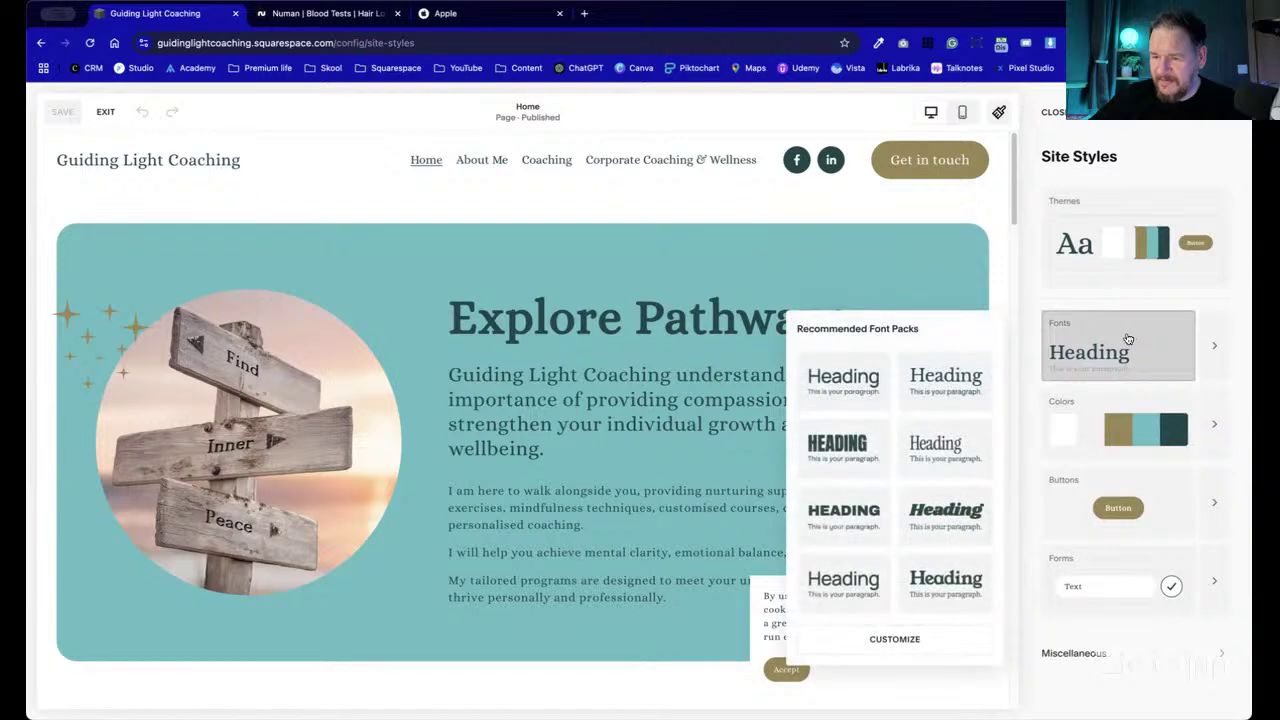
pyautogui.click(955, 638)
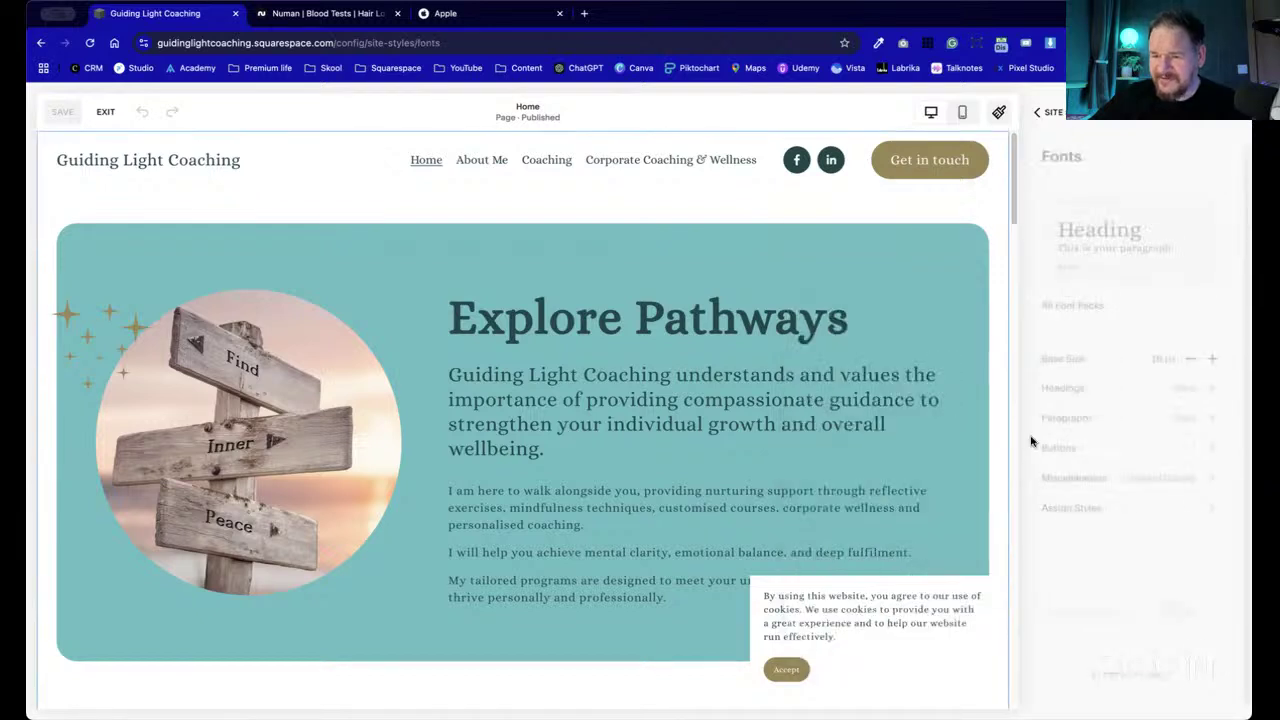
pyautogui.click(1186, 305)
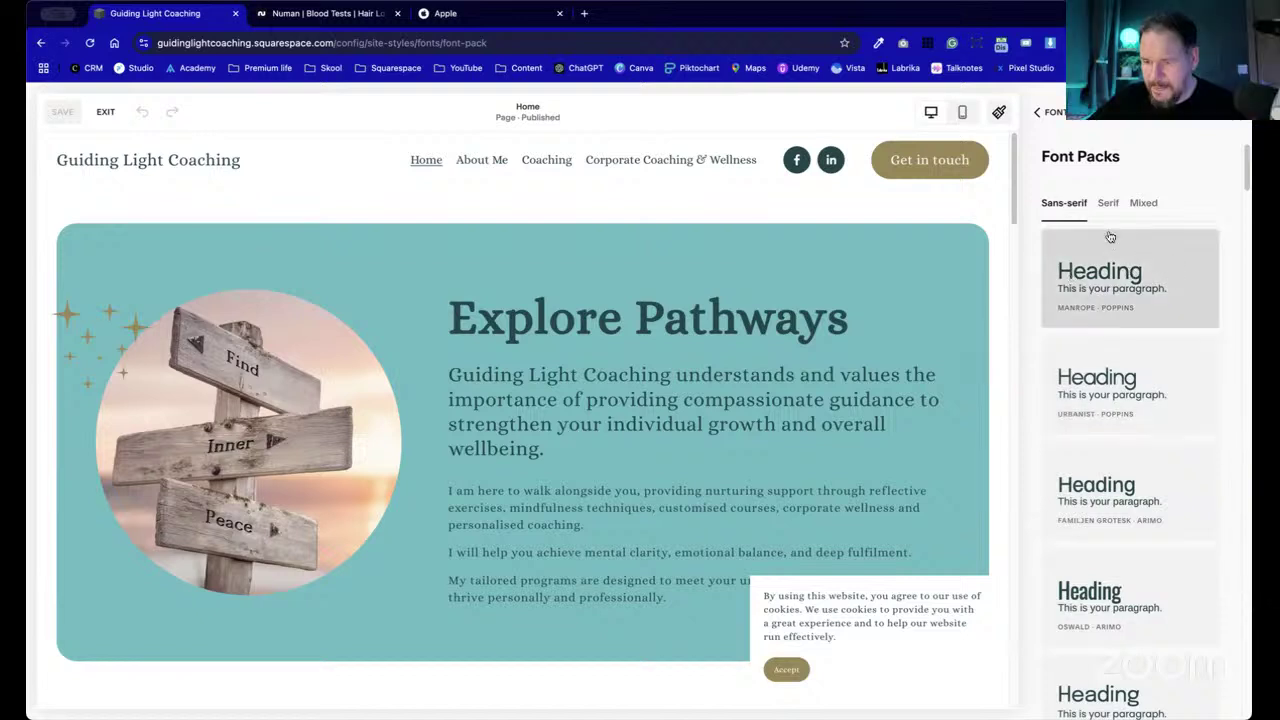
pyautogui.scroll(-1, 1177, 532)
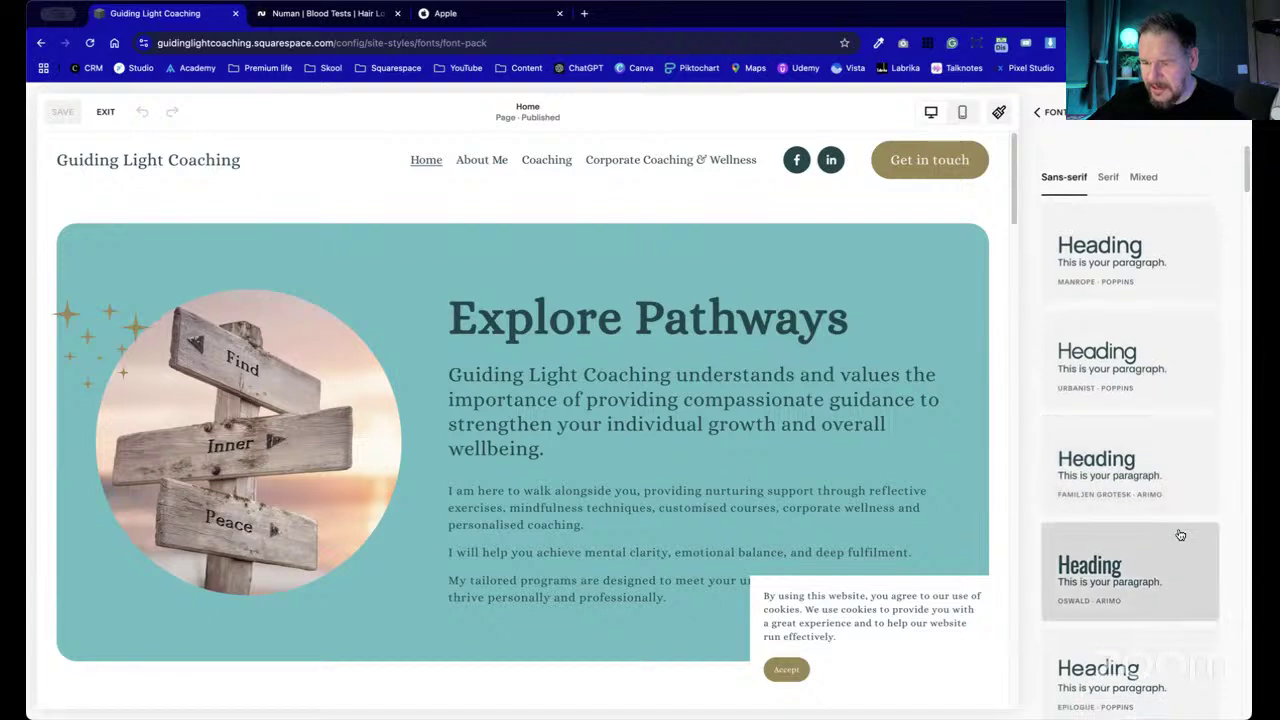
pyautogui.scroll(-3, 1185, 505)
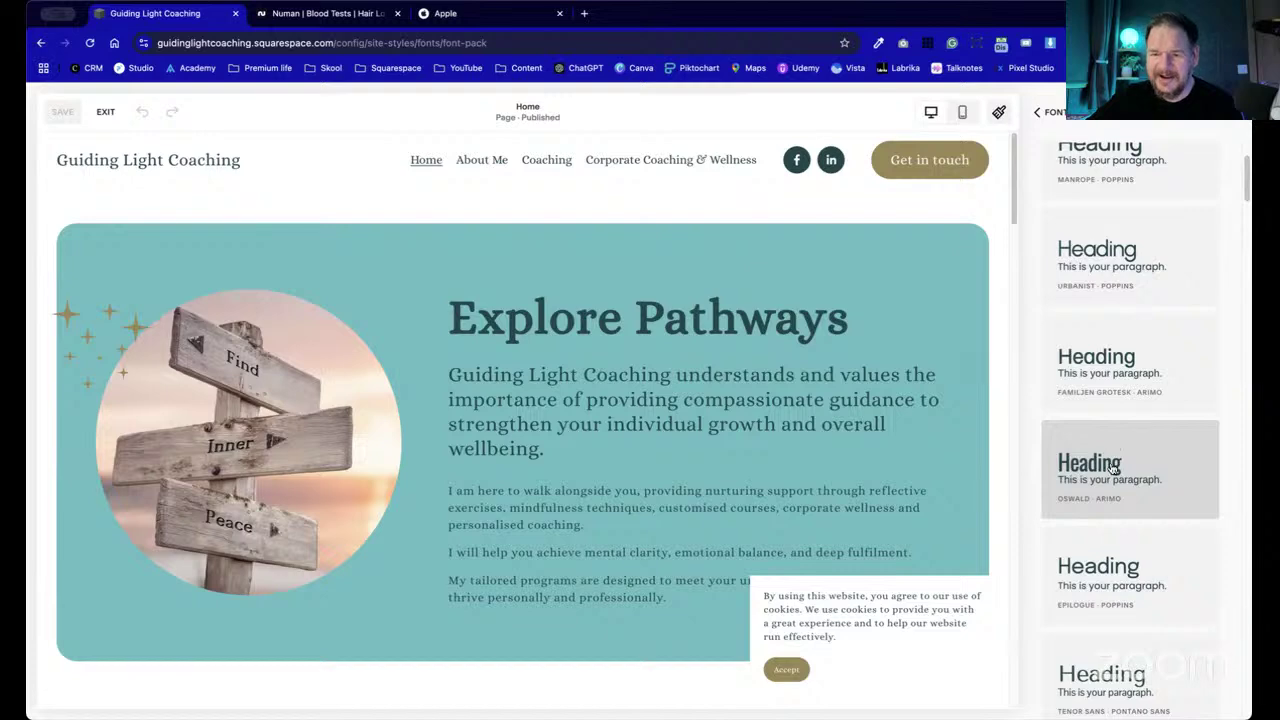
# - Check the typeface of Numan's hero heading against the Guiding Light Coaching heading and the available font packs
pyautogui.click(360, 16)
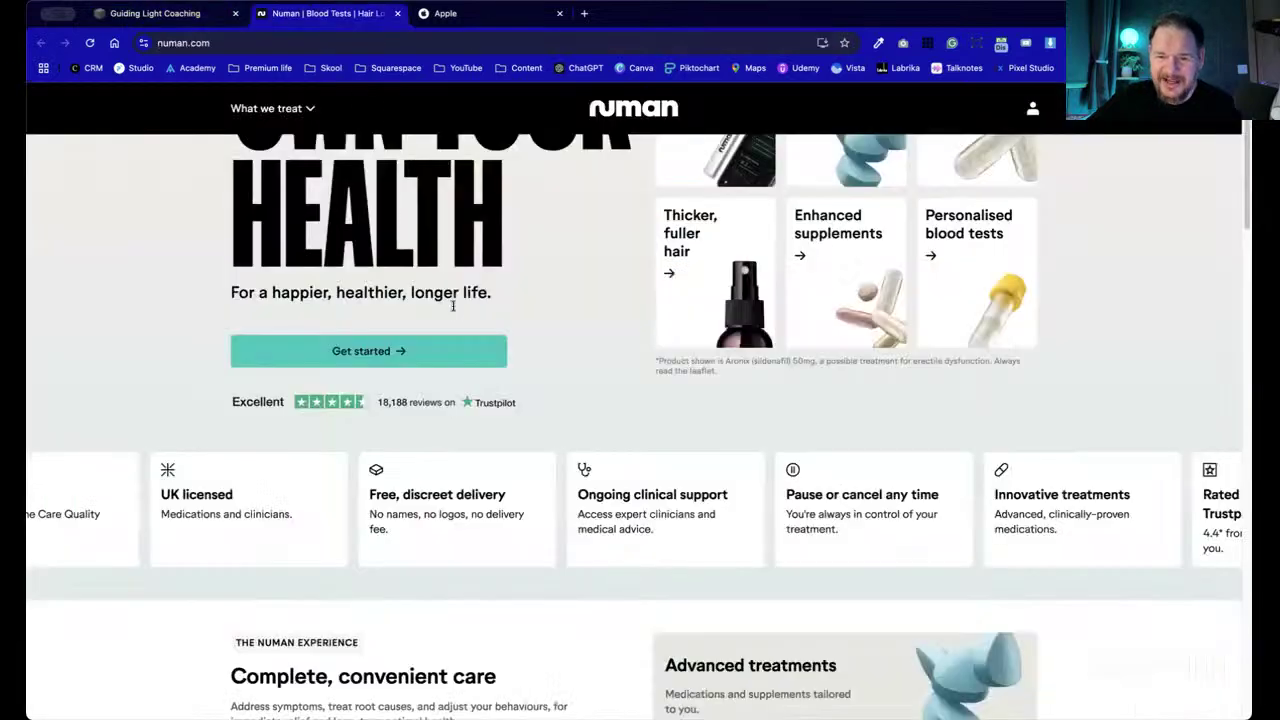
pyautogui.scroll(2, 430, 250)
pyautogui.click(131, 14)
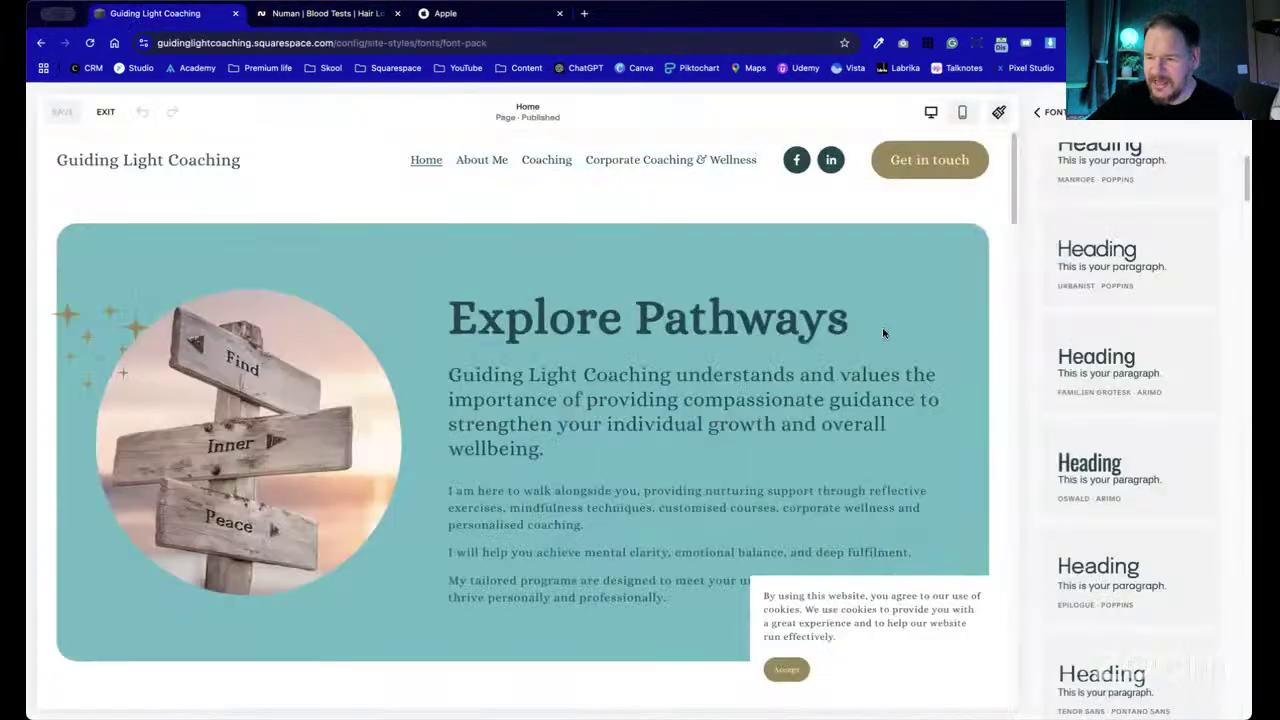
# - Apply the Oswald and Arimo font pack to the site and accept the cookie notice in the preview
pyautogui.scroll(-1, 1105, 450)
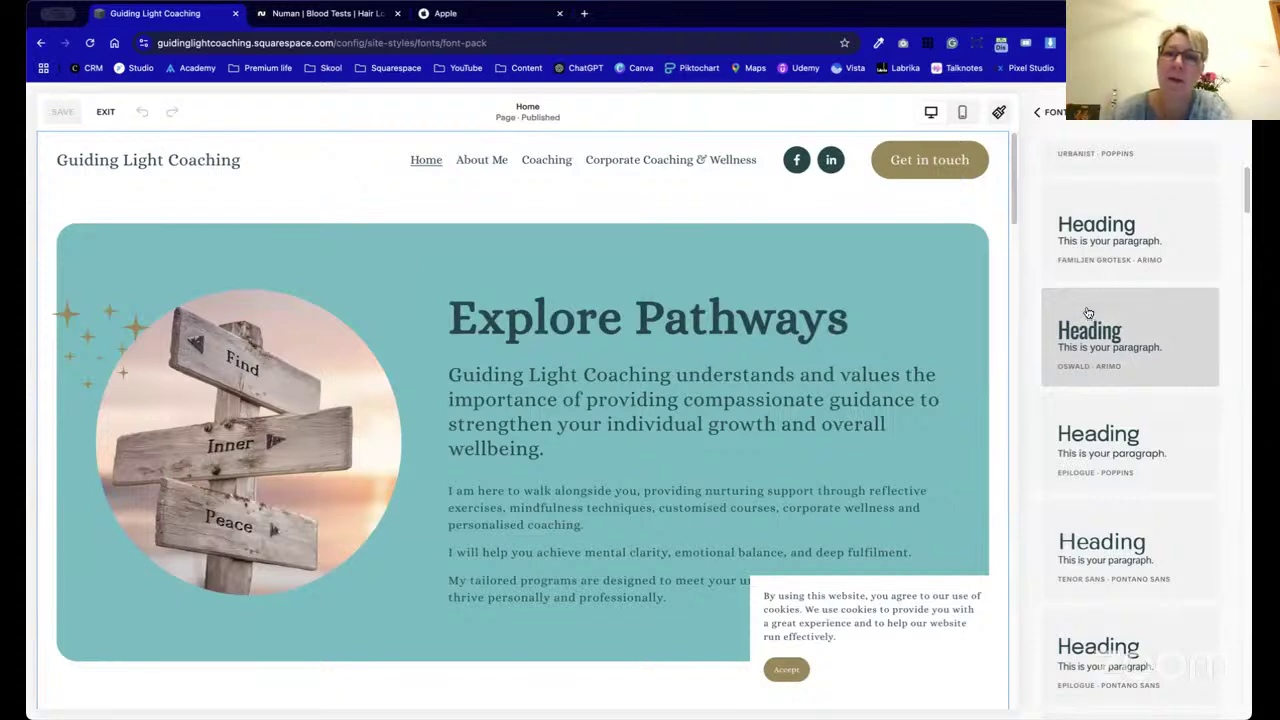
pyautogui.click(1136, 329)
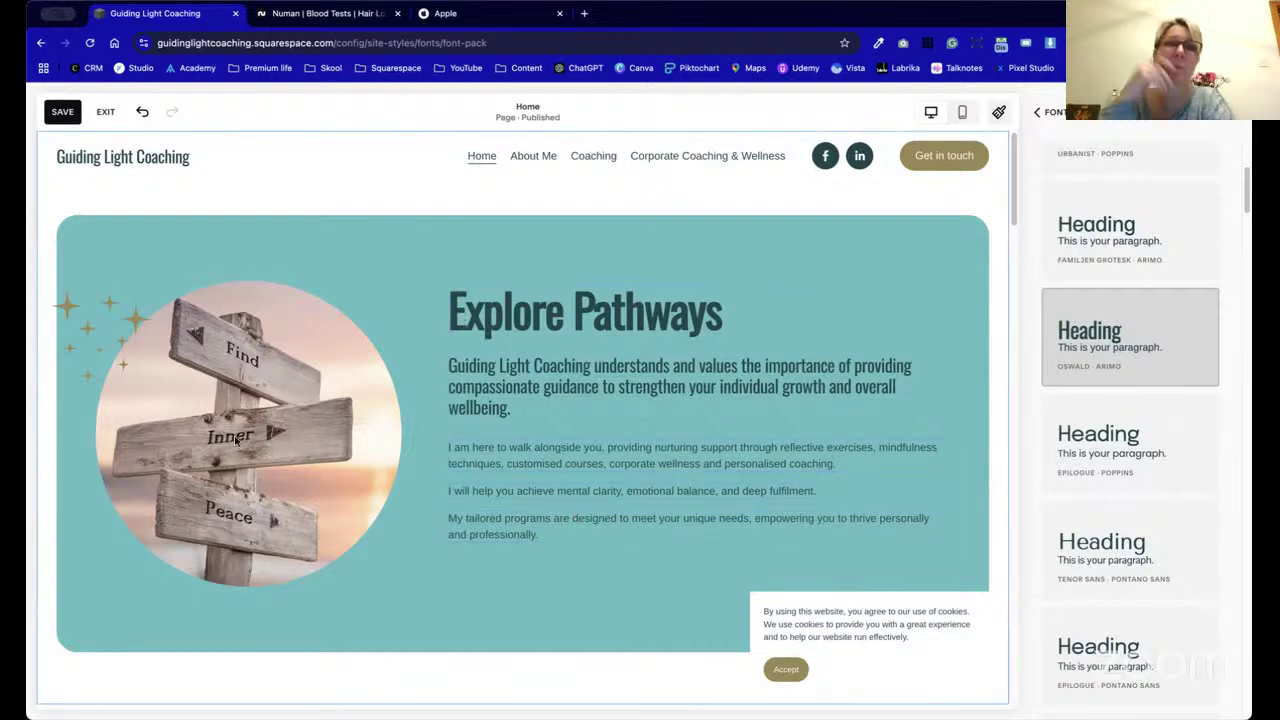
pyautogui.click(785, 669)
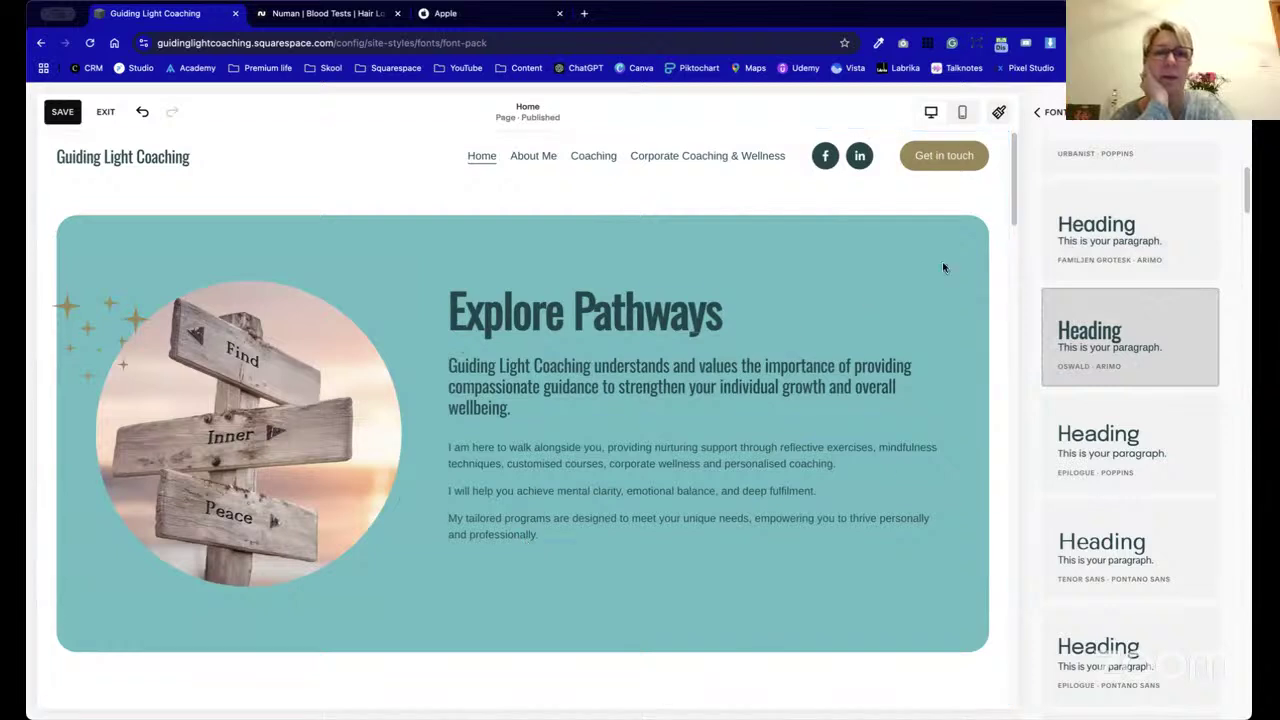
# - Return to the site styles overview and apply the recommended white, grey and black color palette
pyautogui.click(1040, 112)
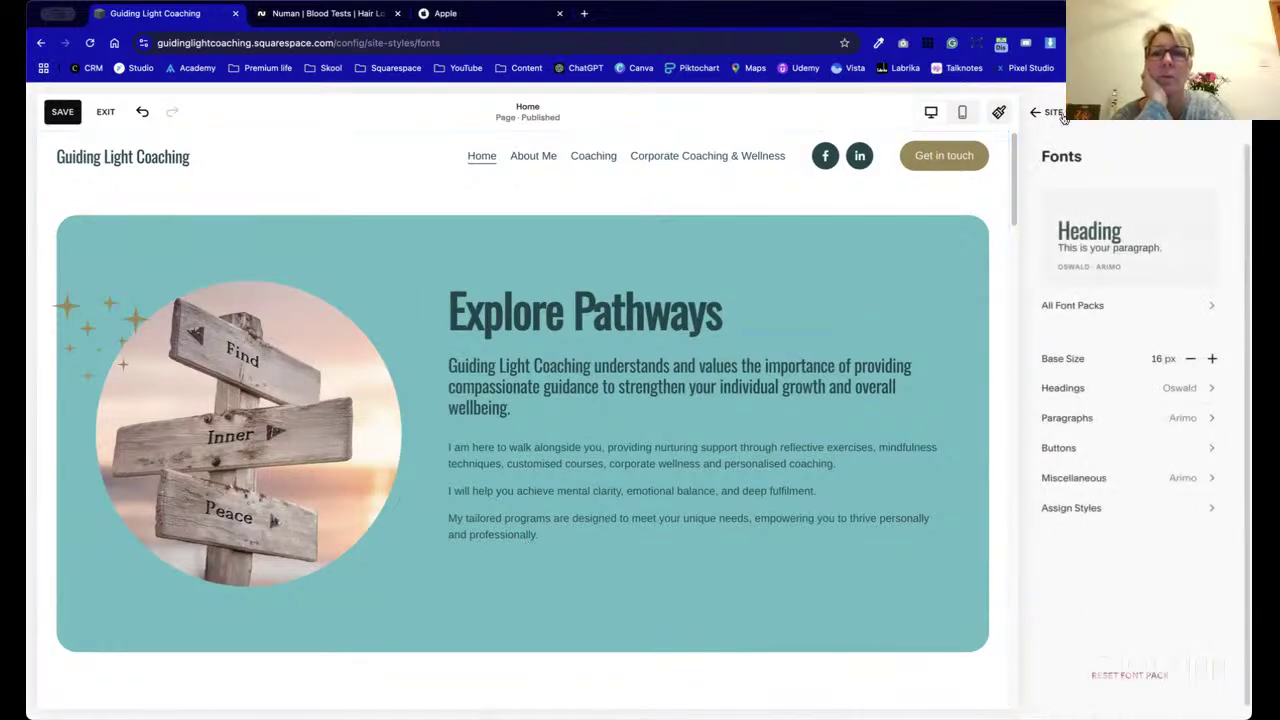
pyautogui.click(1055, 115)
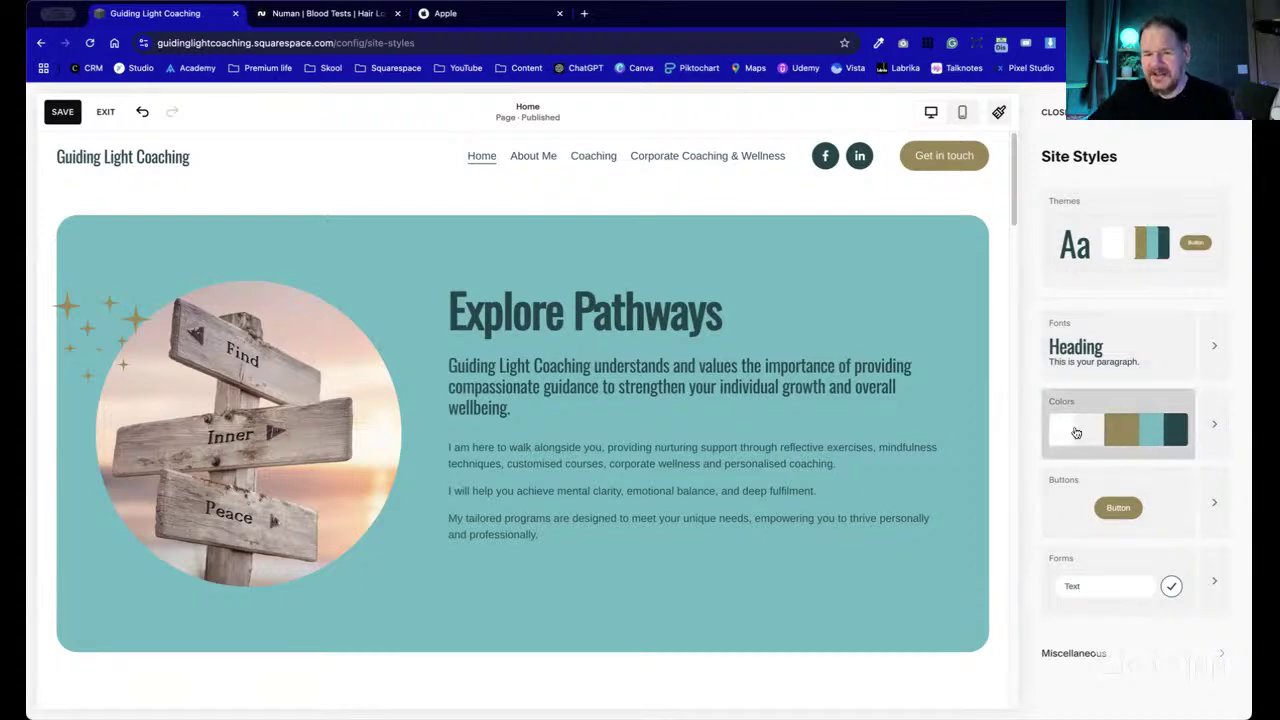
pyautogui.moveTo(1078, 432)
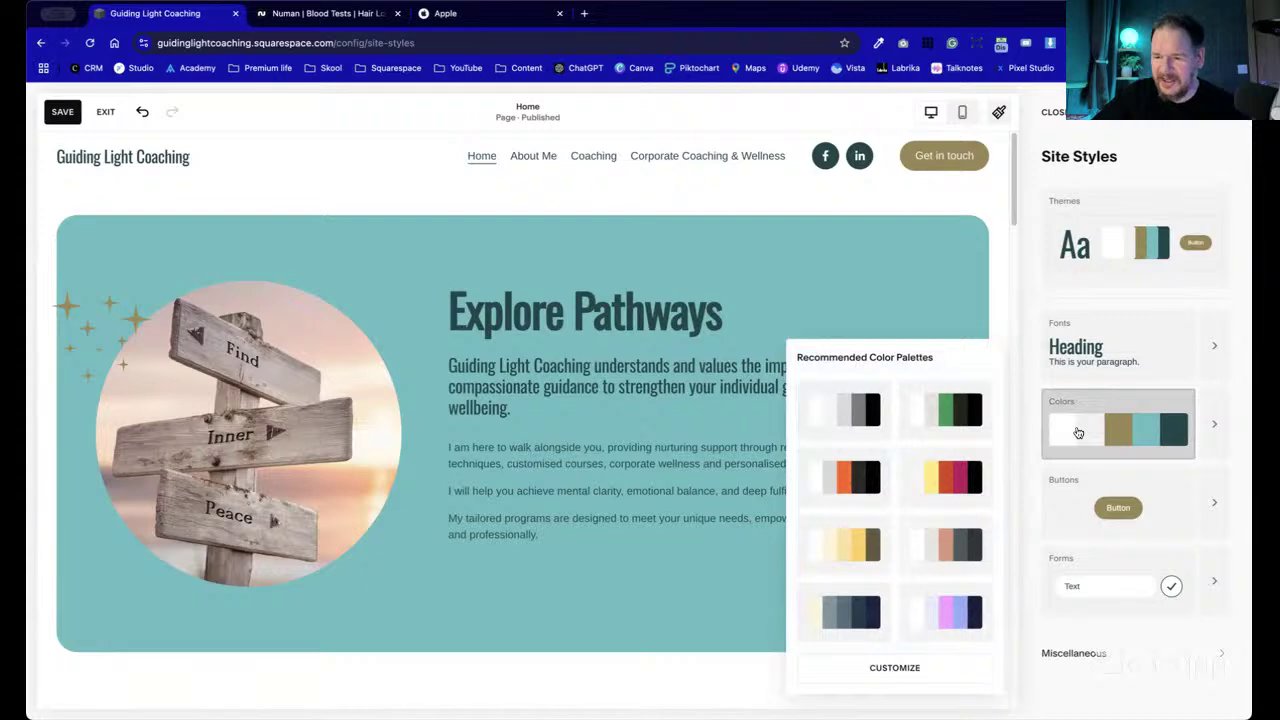
pyautogui.click(857, 425)
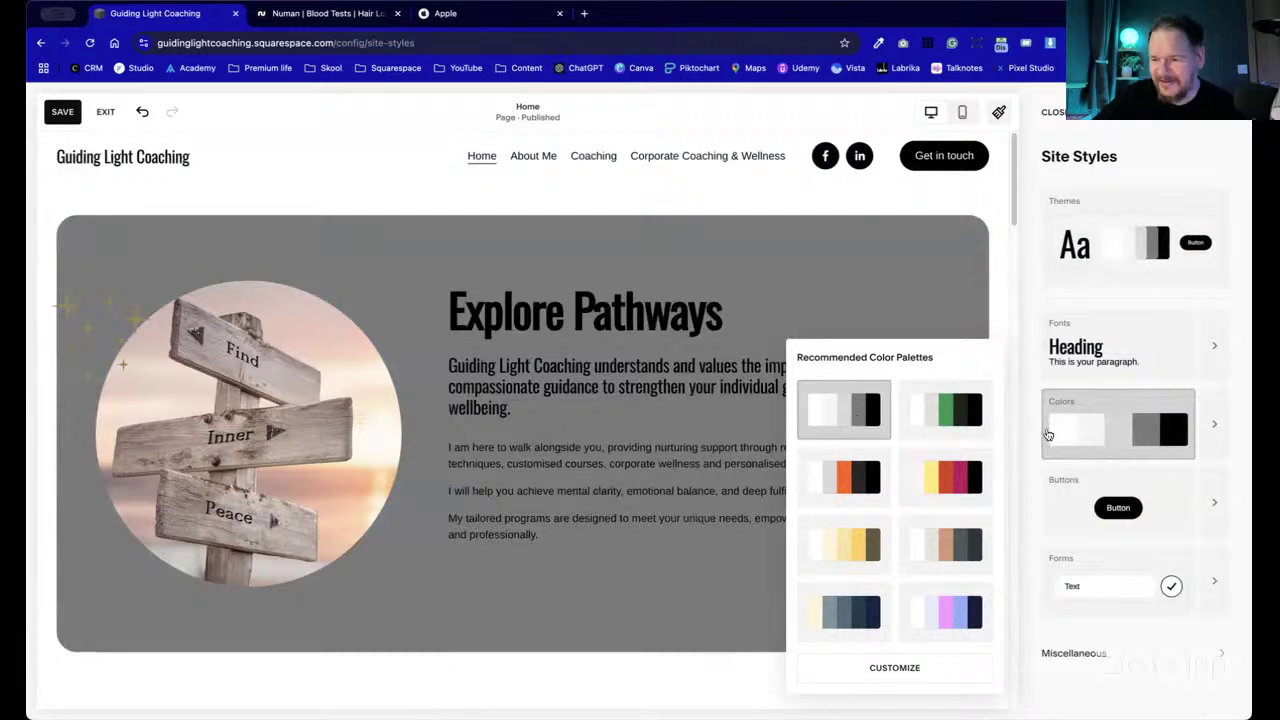
# - Look over the section color themes, return to the site styles overview and review the home page down to its coaching service items
pyautogui.click(1214, 424)
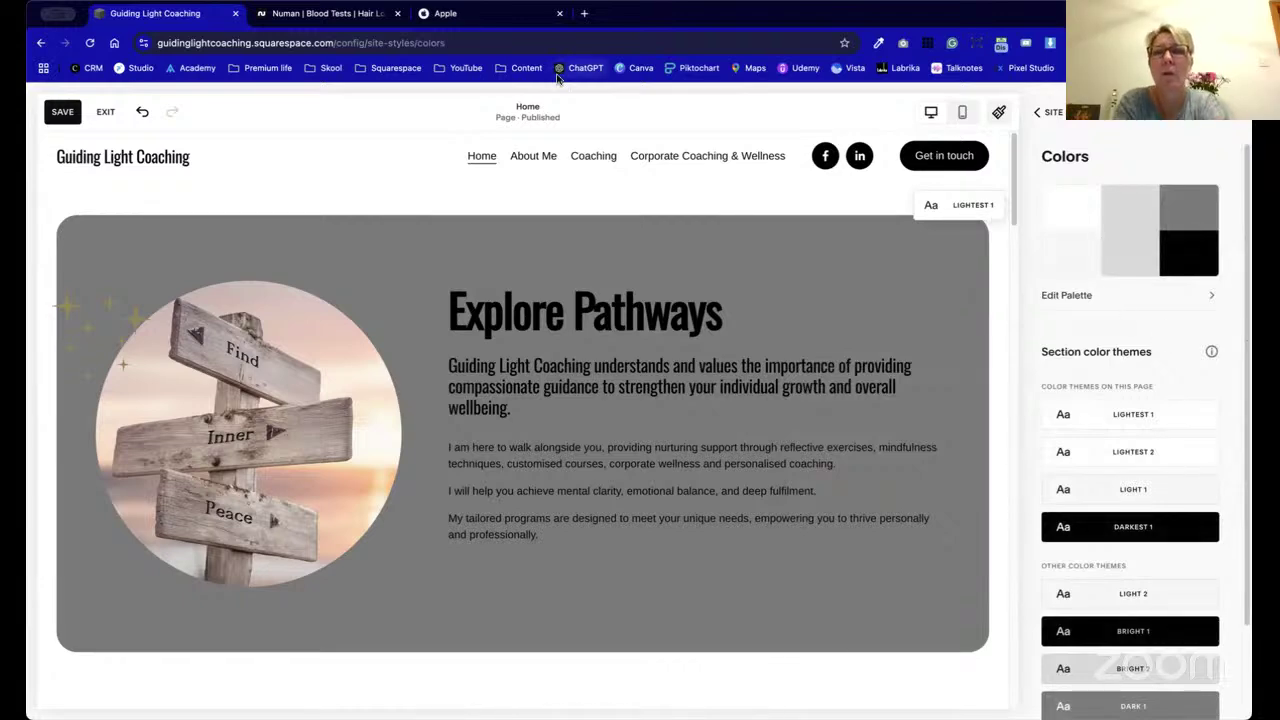
pyautogui.click(39, 46)
pyautogui.click(39, 46)
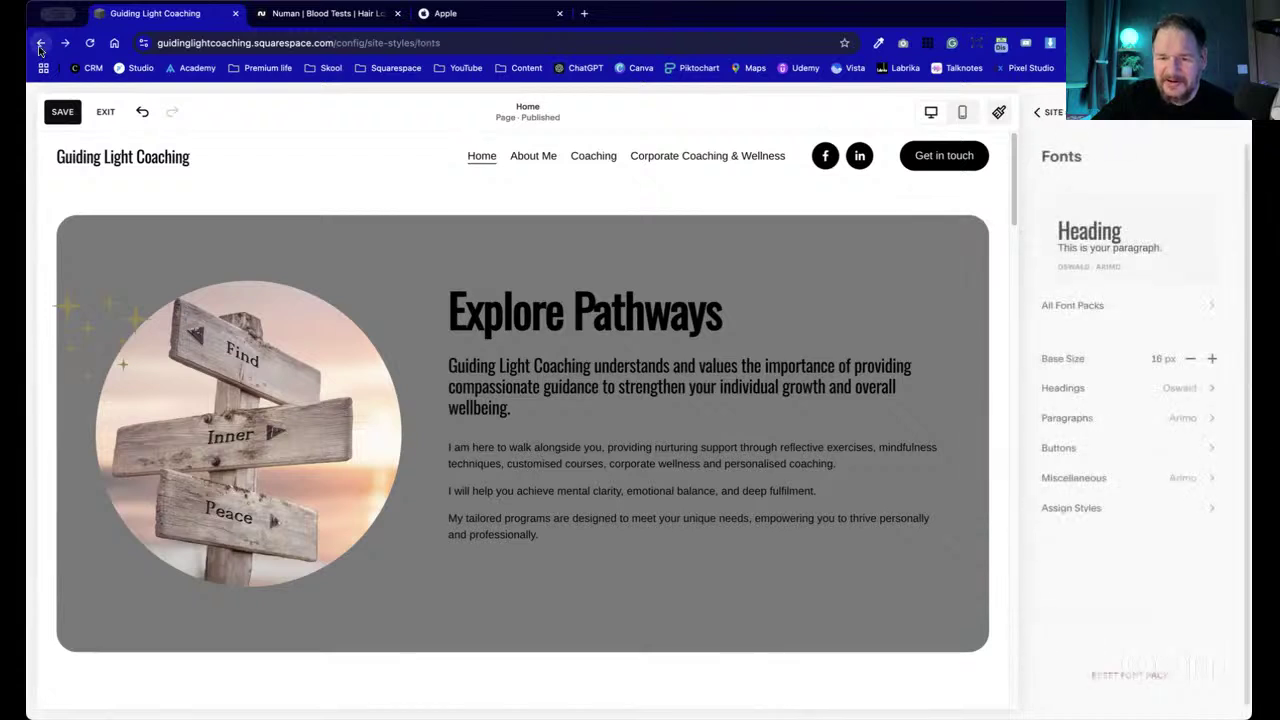
pyautogui.click(39, 46)
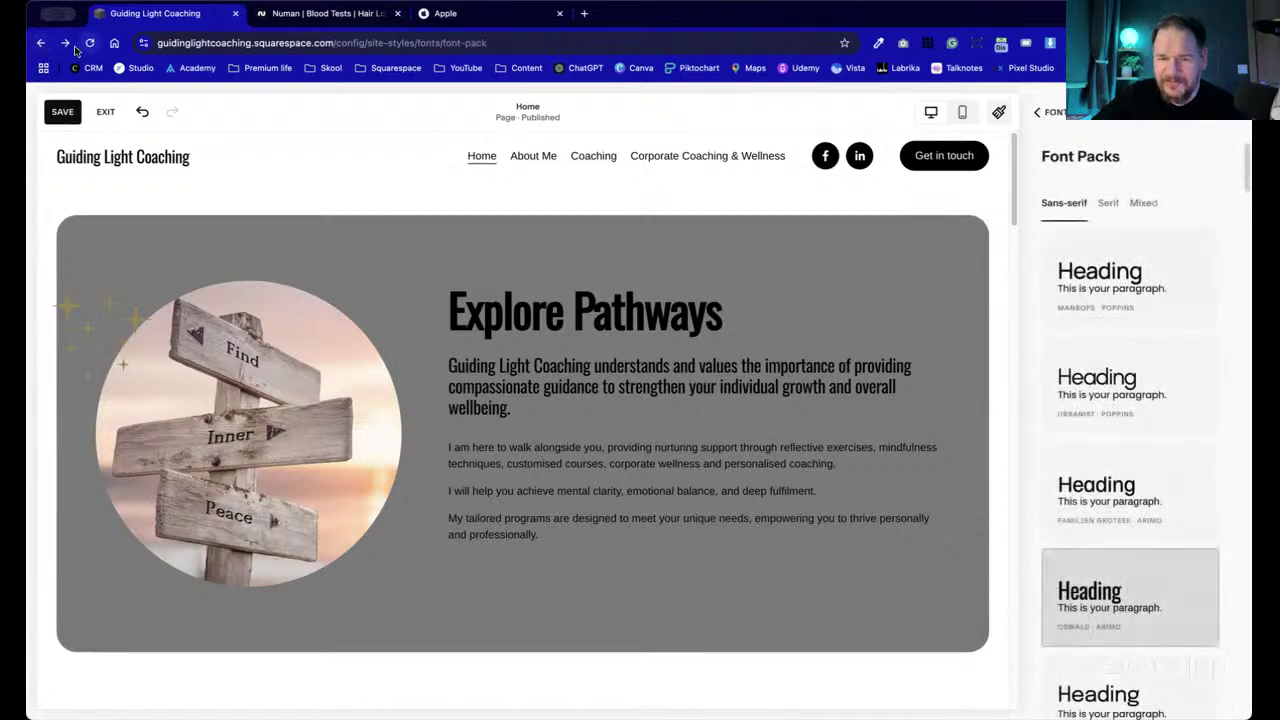
pyautogui.click(68, 45)
pyautogui.click(70, 46)
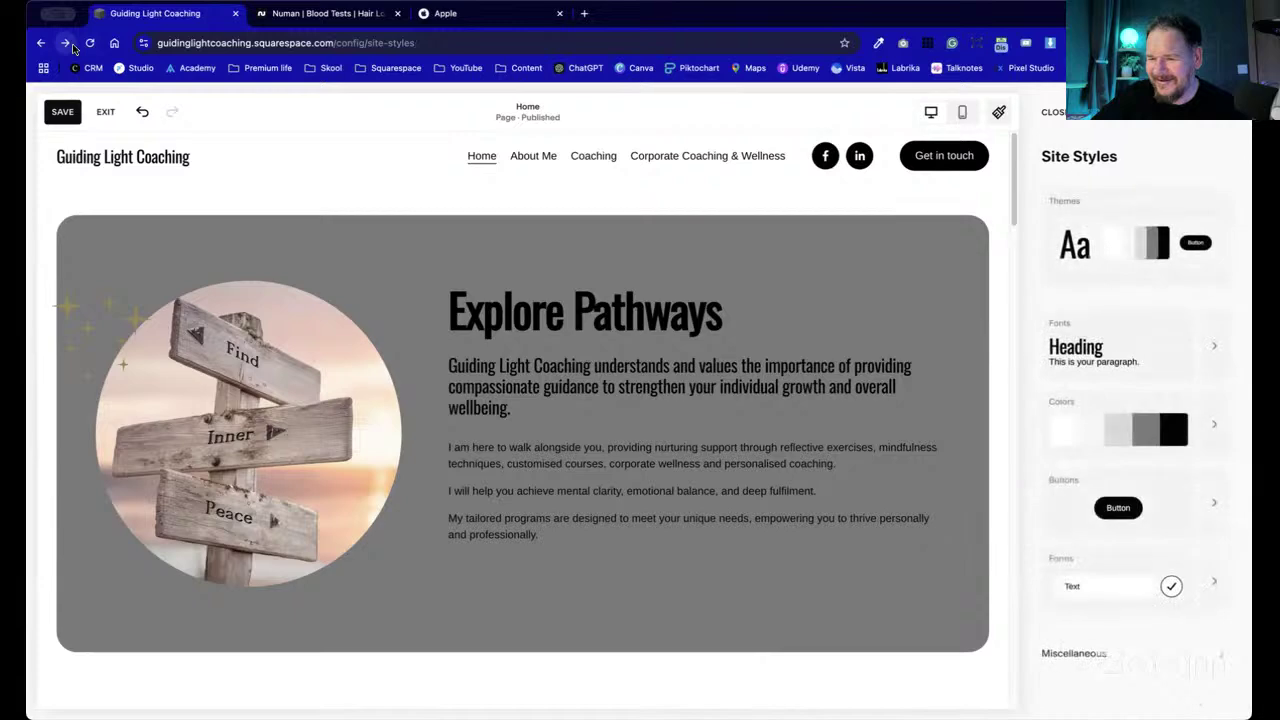
pyautogui.scroll(-5, 597, 435)
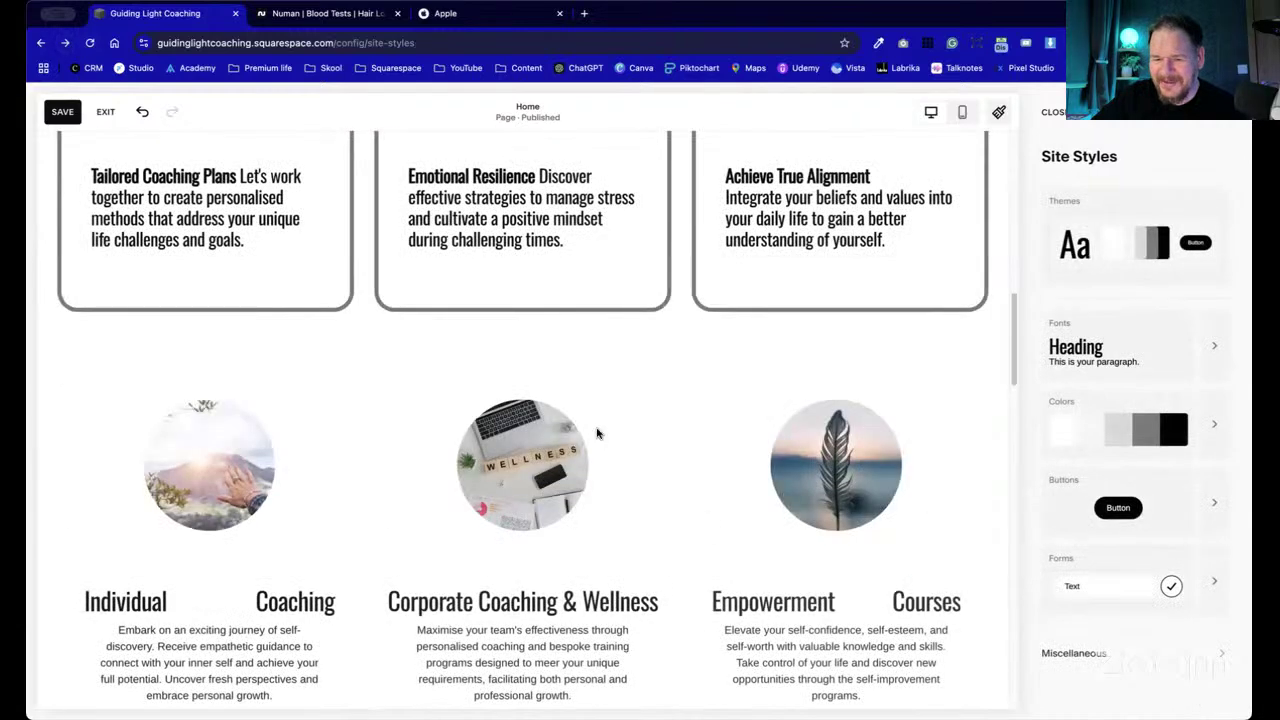
# - Sample the teal of the stars beside the About Me portrait with the page color picker
pyautogui.scroll(-10, 597, 432)
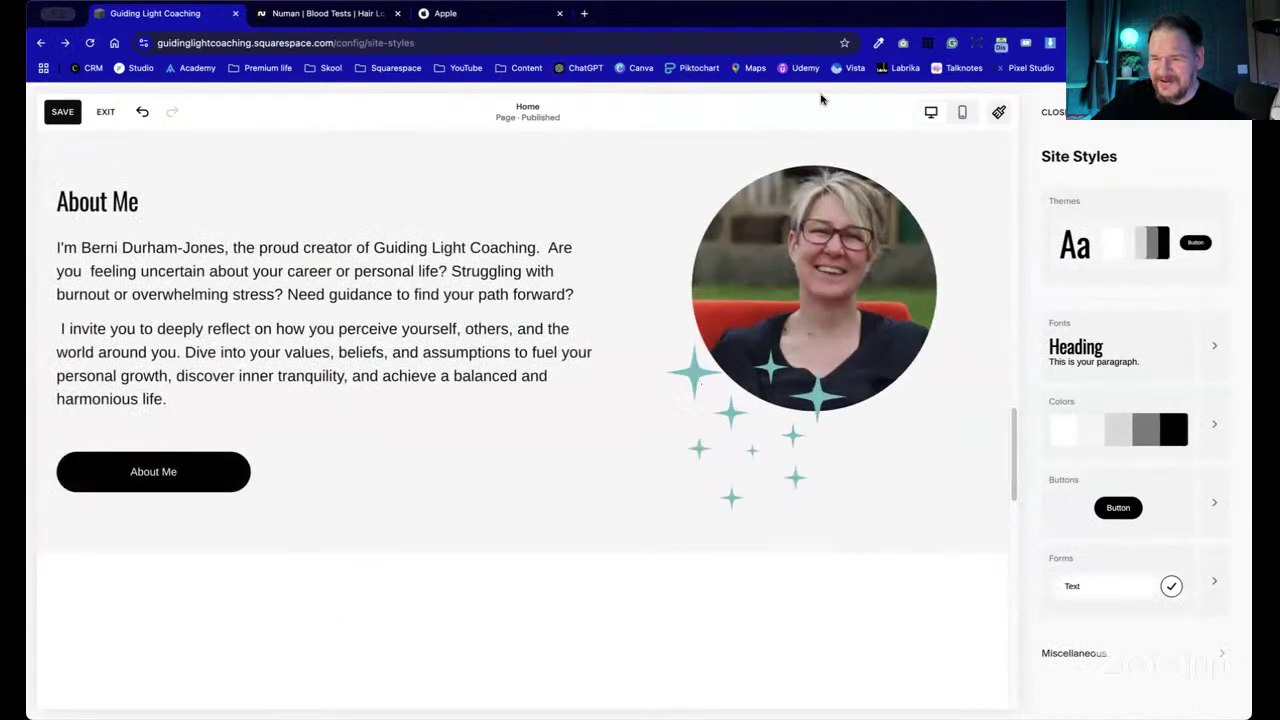
pyautogui.click(878, 42)
pyautogui.click(867, 70)
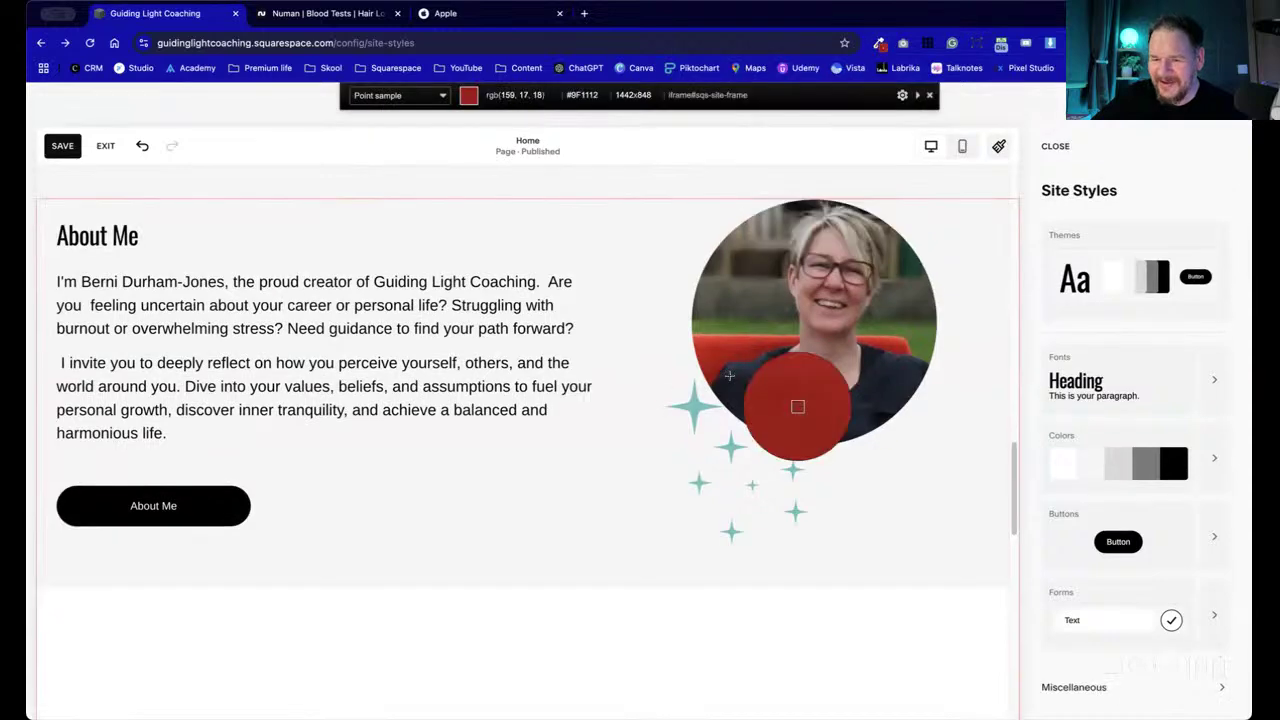
pyautogui.click(749, 460)
pyautogui.scroll(10, 664, 331)
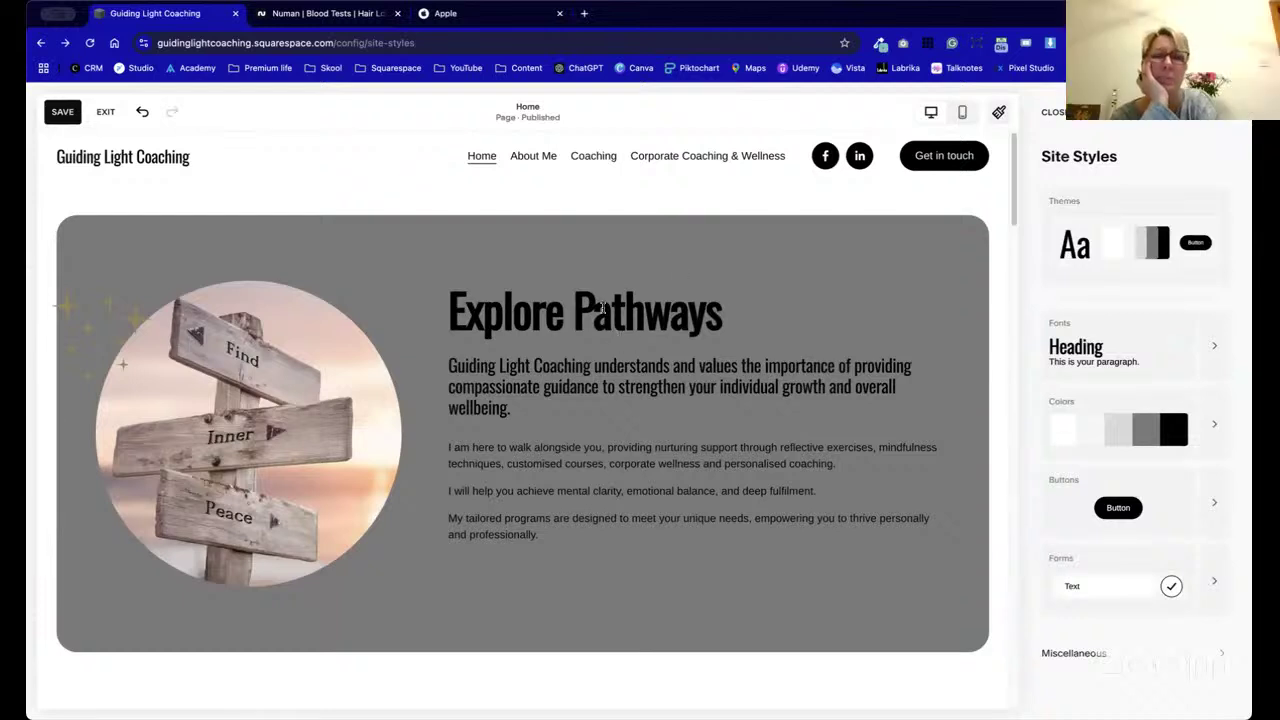
# - Open the site color palette for editing, change its black to dark blue-grey #212B2F and review the home page
pyautogui.click(1210, 437)
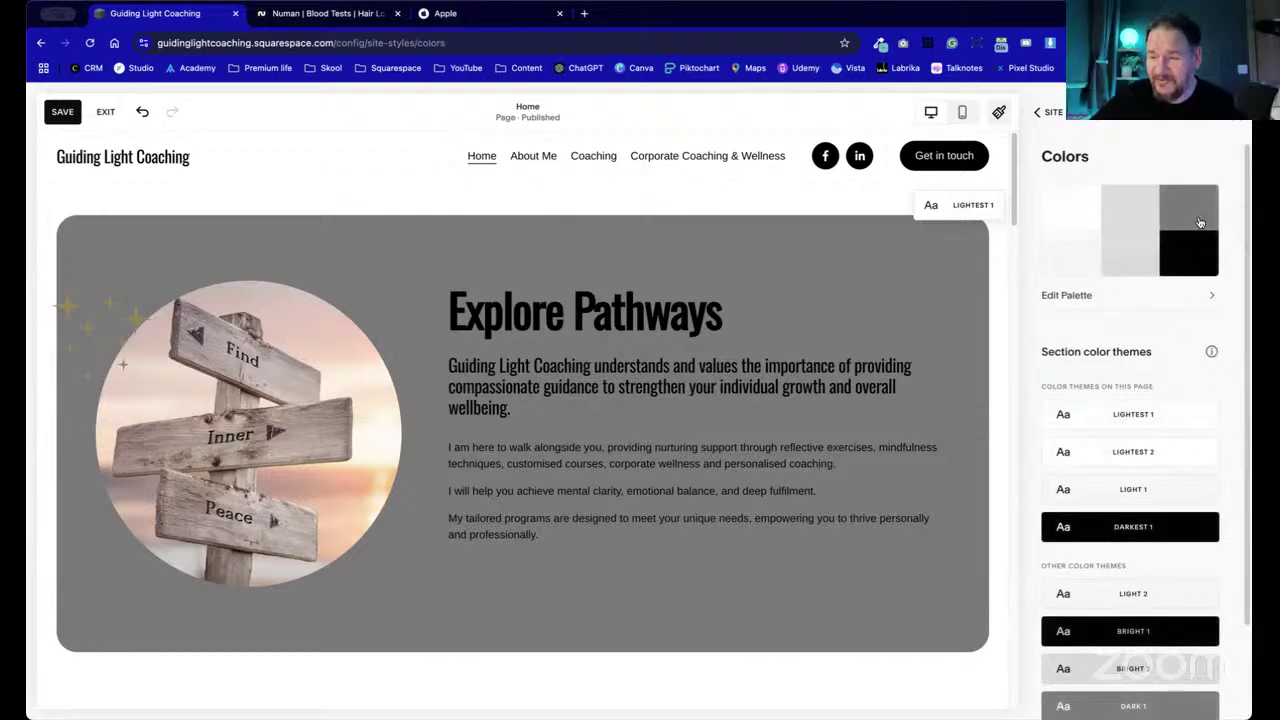
pyautogui.click(1200, 222)
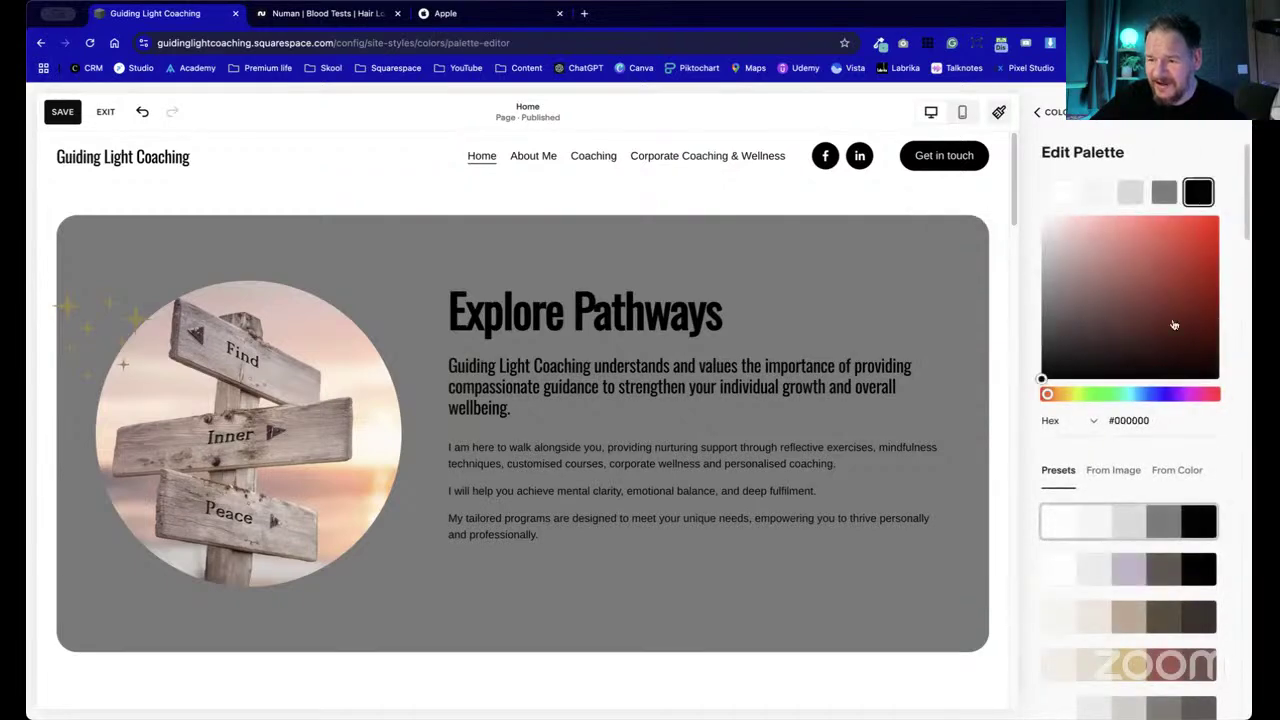
pyautogui.scroll(-20, 860, 420)
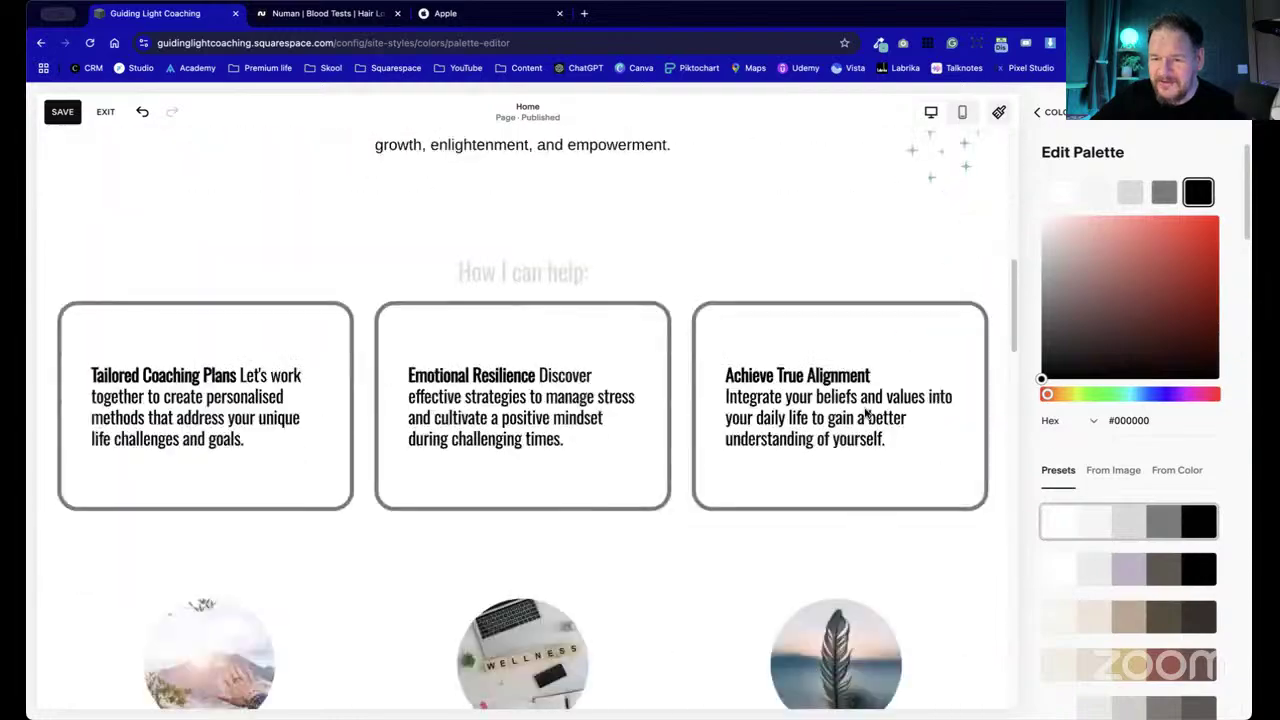
pyautogui.scroll(8, 865, 409)
pyautogui.scroll(-10, 865, 409)
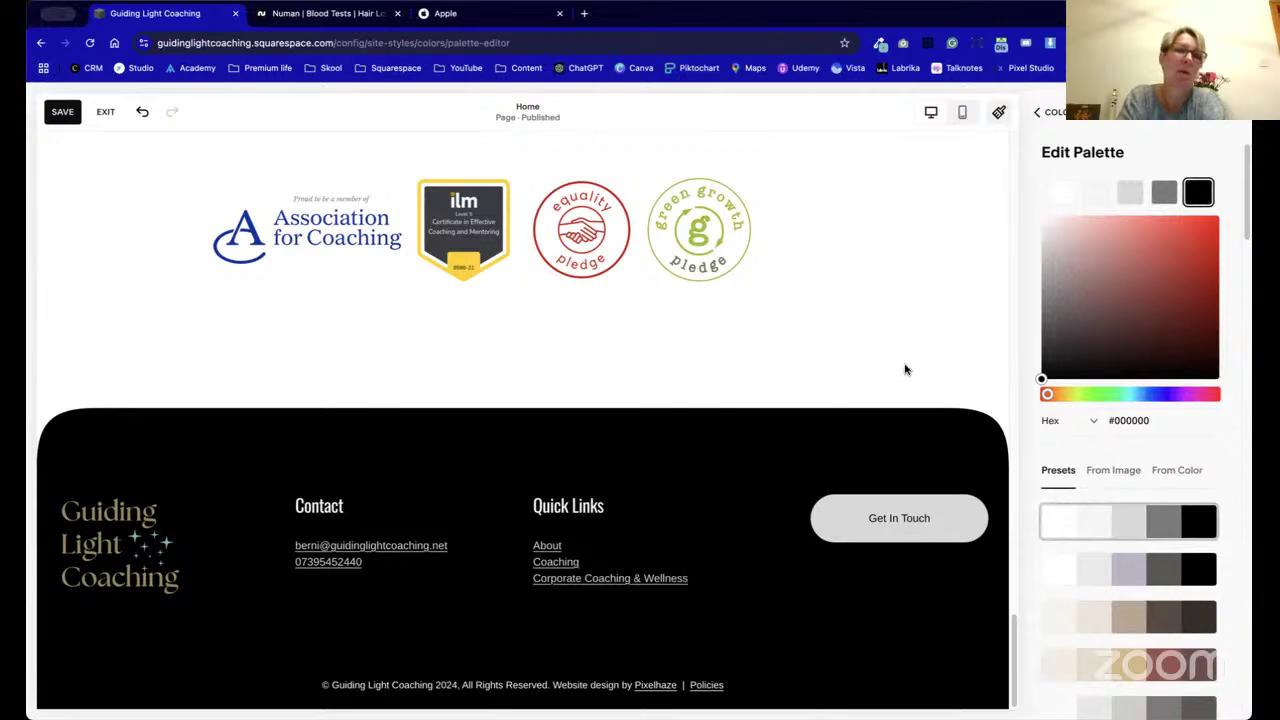
pyautogui.moveTo(1045, 368); pyautogui.dragTo(1046, 353)
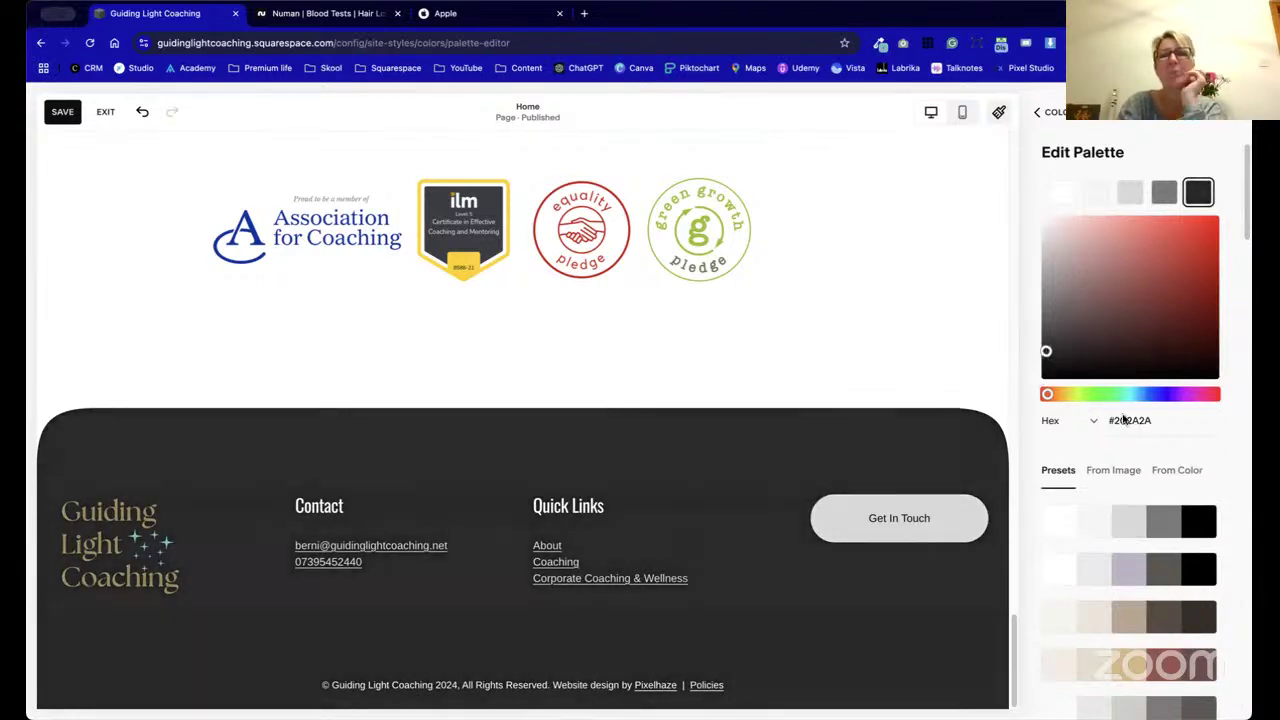
pyautogui.click(1141, 396)
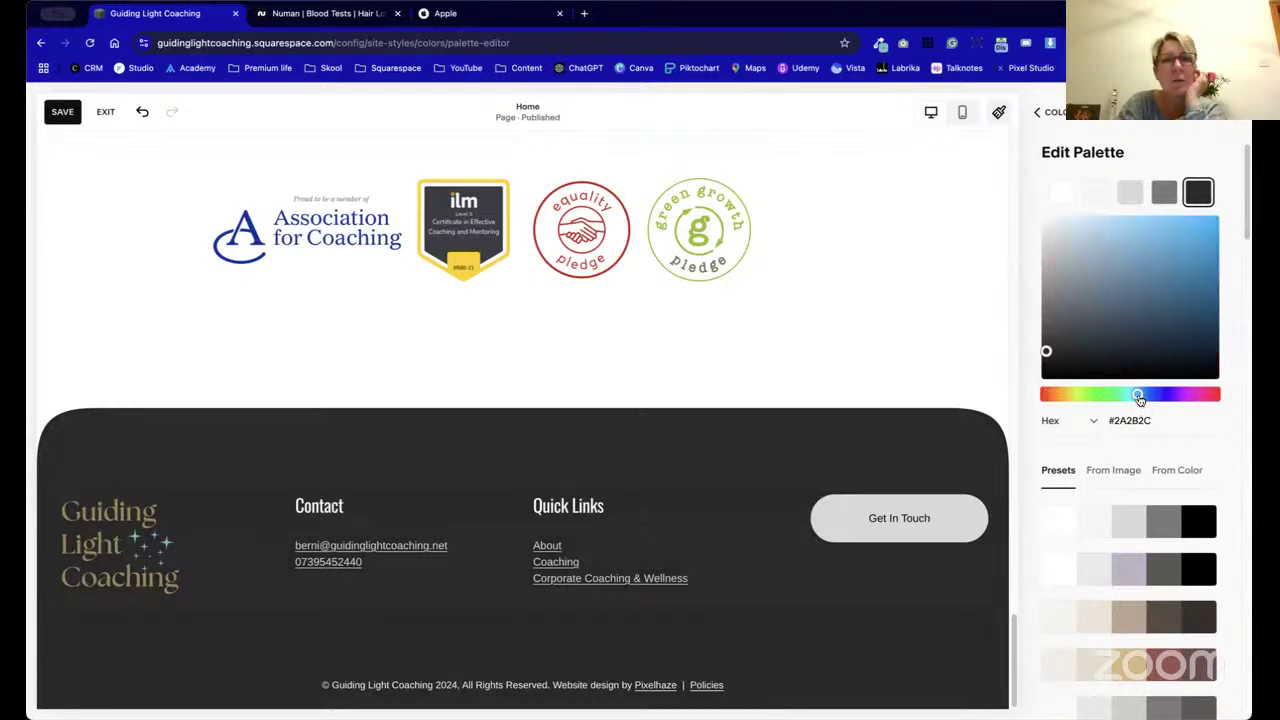
pyautogui.moveTo(1049, 353); pyautogui.dragTo(1095, 351)
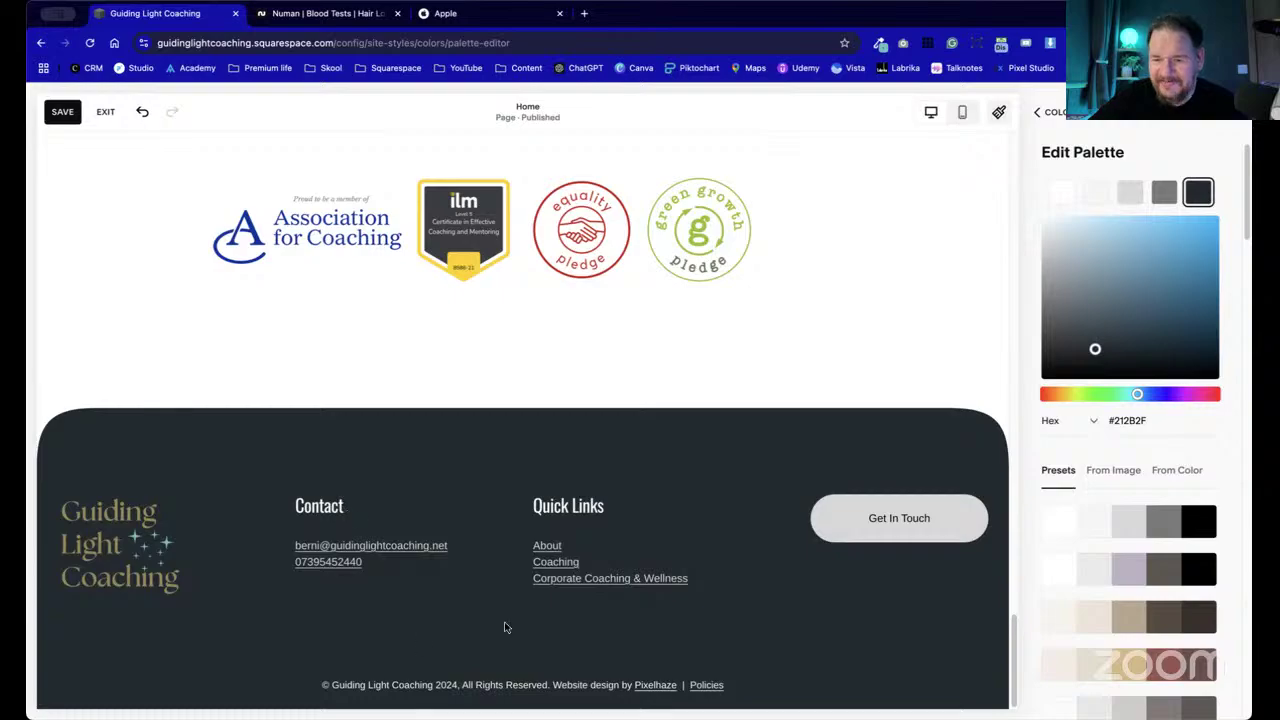
pyautogui.scroll(20, 820, 574)
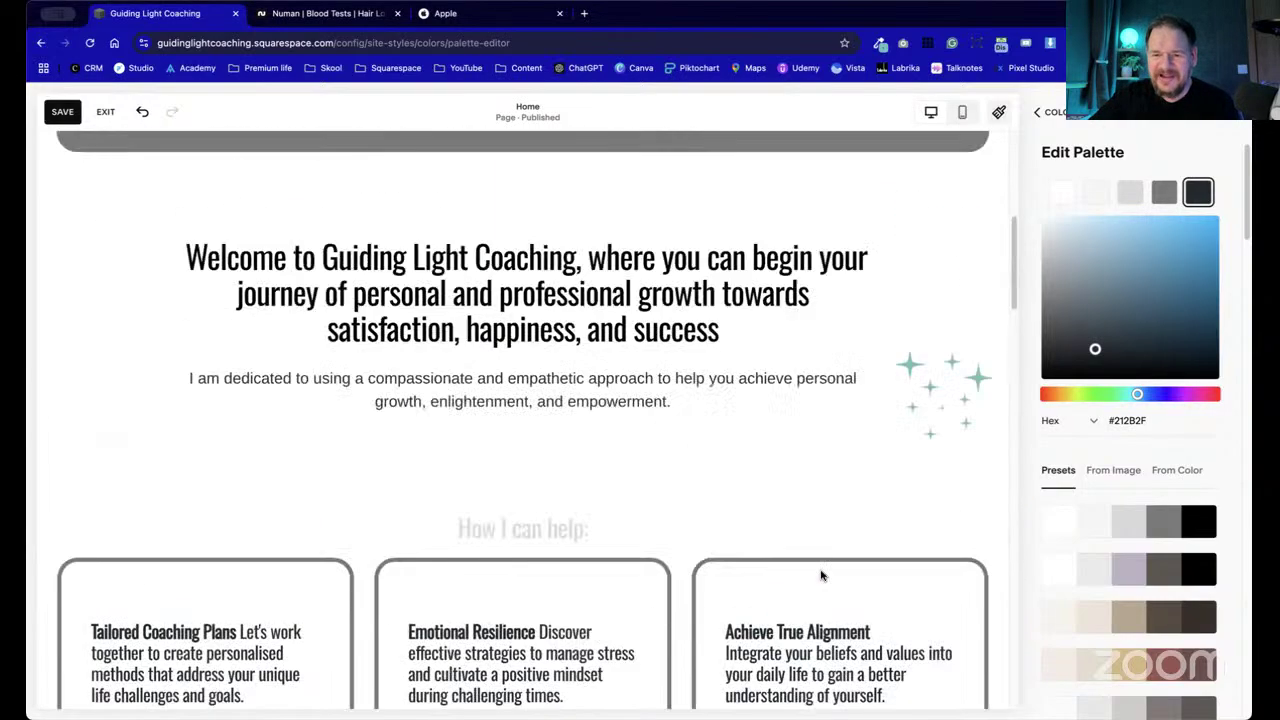
pyautogui.scroll(-10, 820, 575)
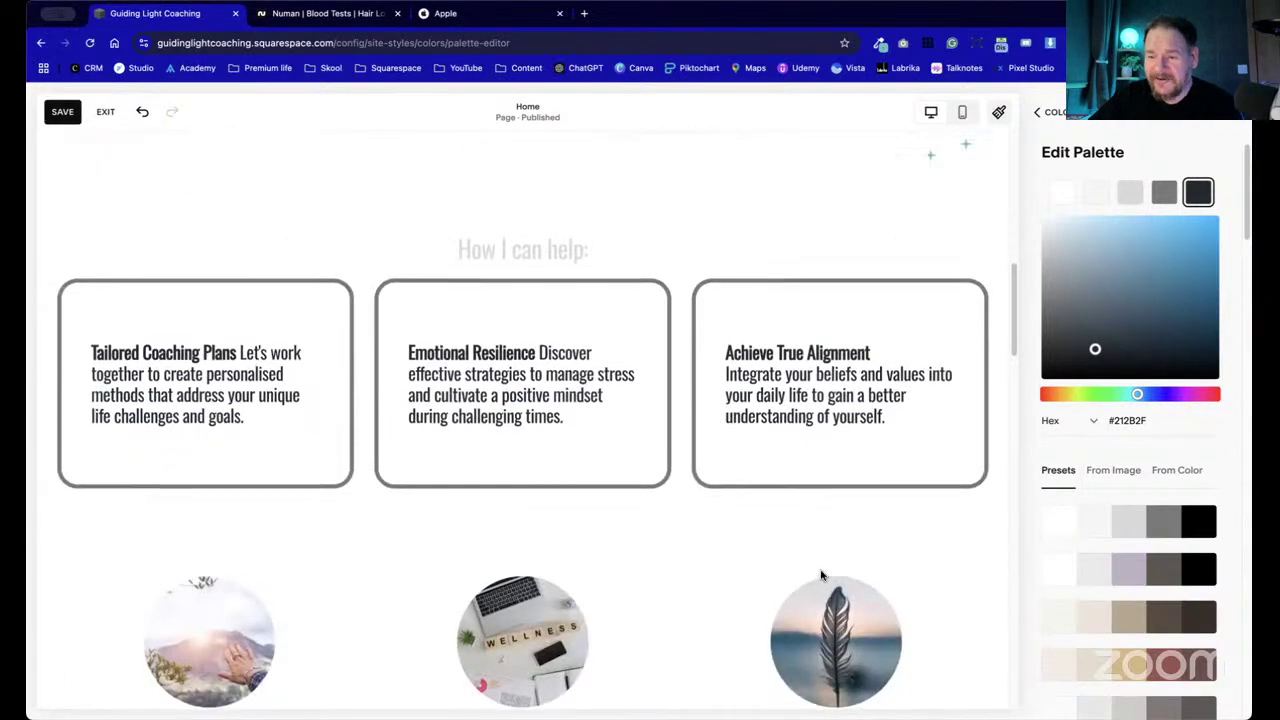
pyautogui.scroll(10, 820, 575)
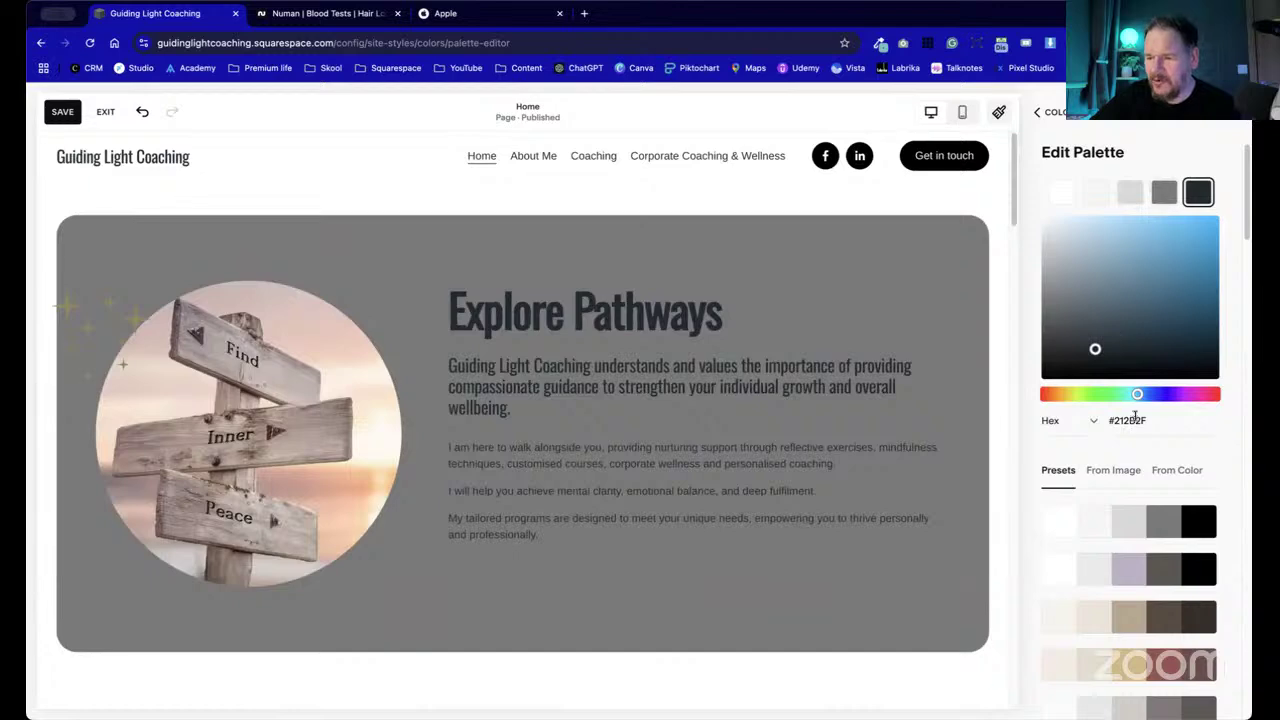
# - Set the palette's light grey accent to the sampled teal #65C0BF and check it around the "How I can help" heading
pyautogui.click(1130, 192)
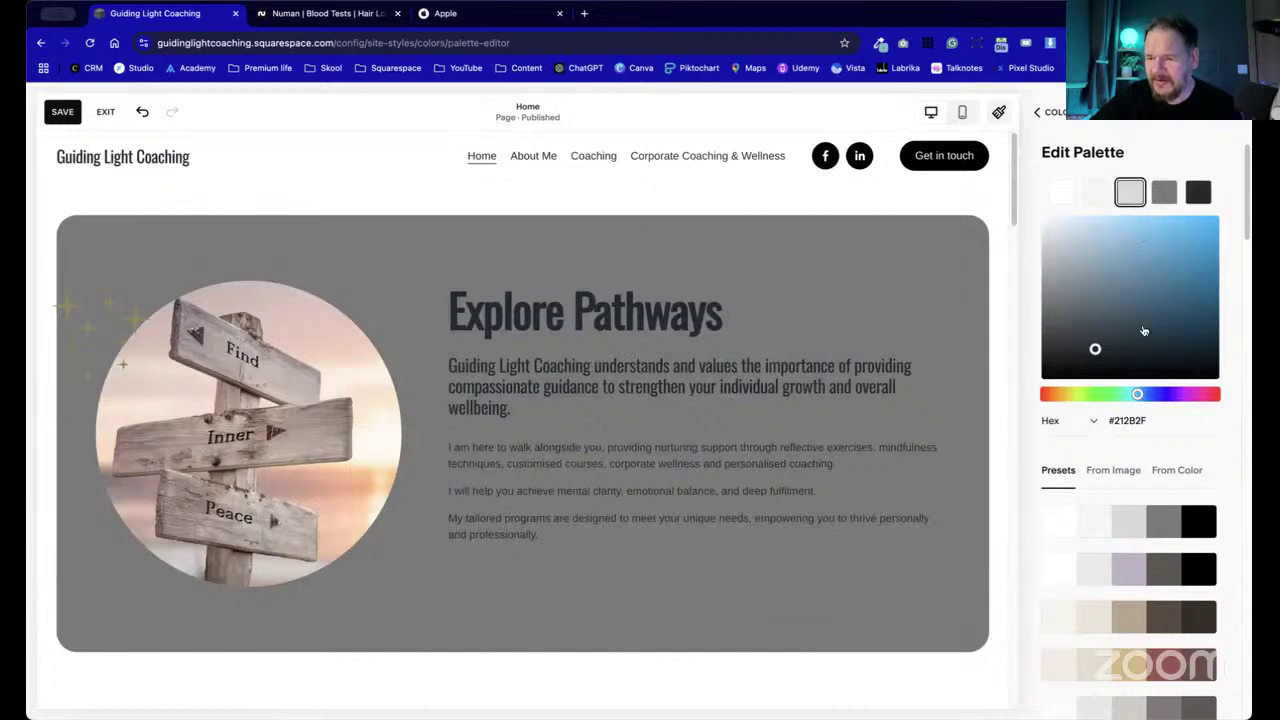
pyautogui.tripleClick(1148, 420)
pyautogui.press('super+v')
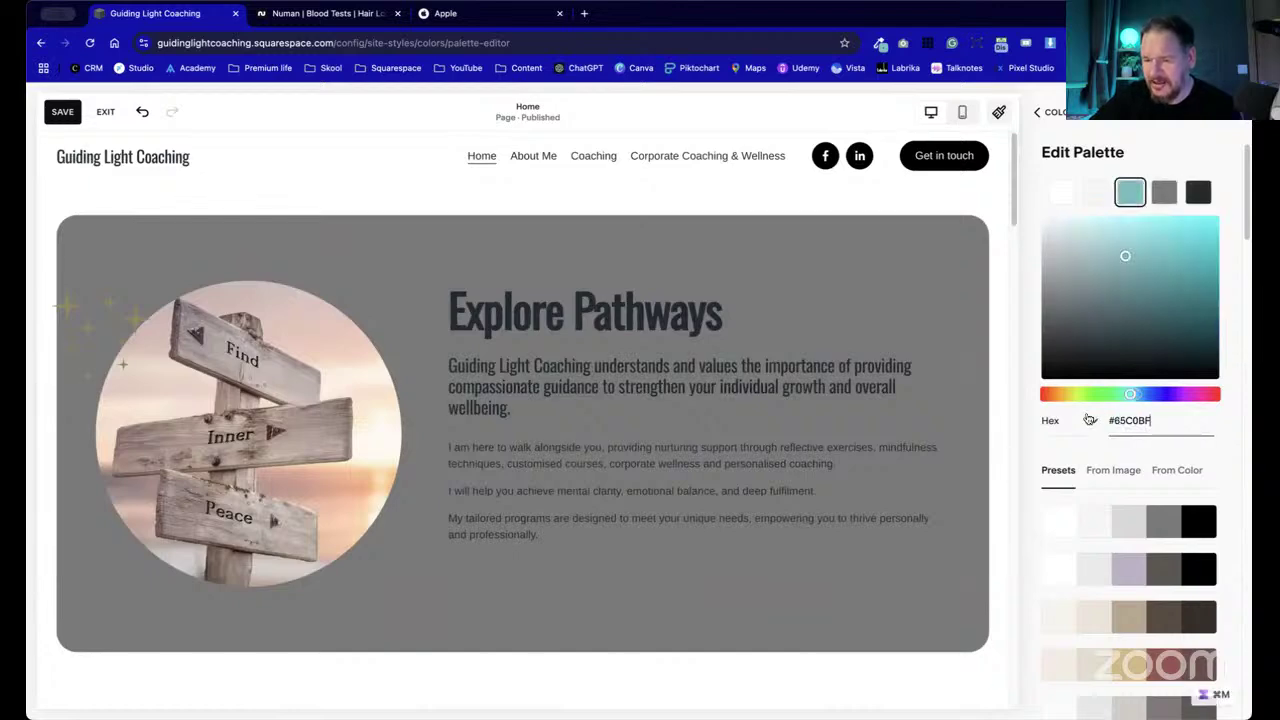
pyautogui.click(1166, 191)
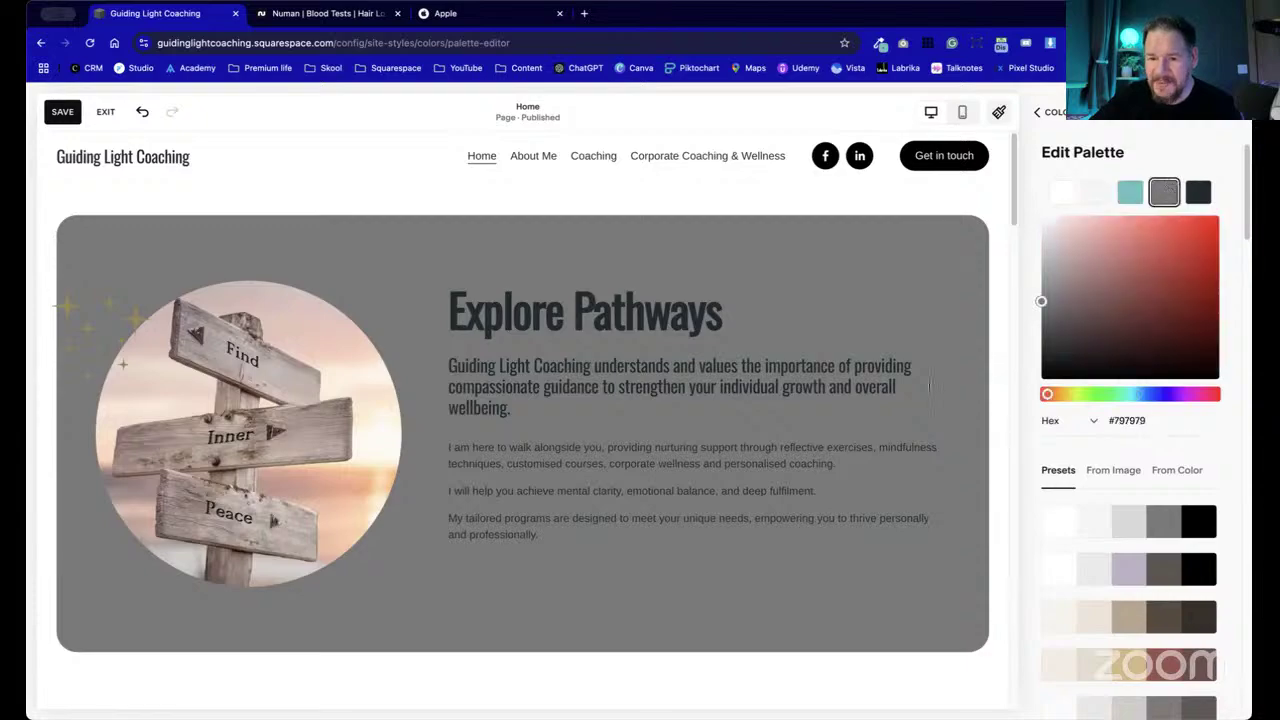
pyautogui.scroll(-5, 853, 471)
pyautogui.scroll(-6, 853, 471)
pyautogui.scroll(3, 757, 480)
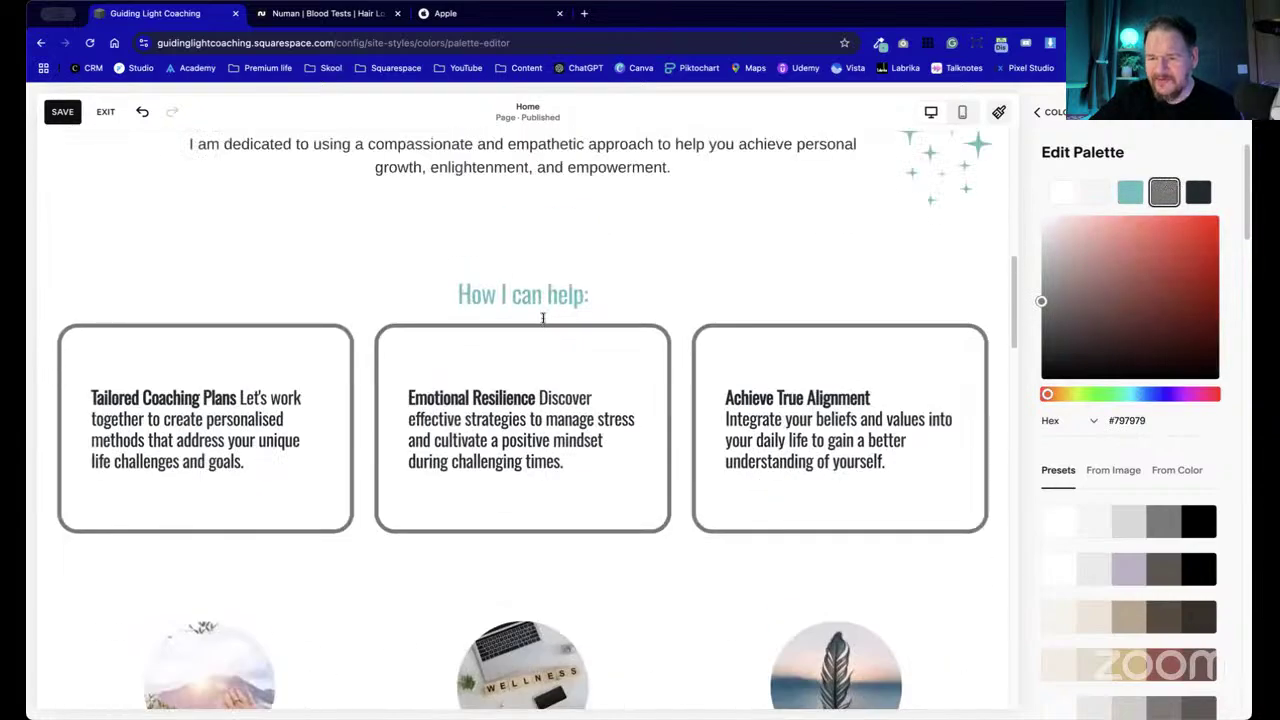
pyautogui.scroll(8, 763, 397)
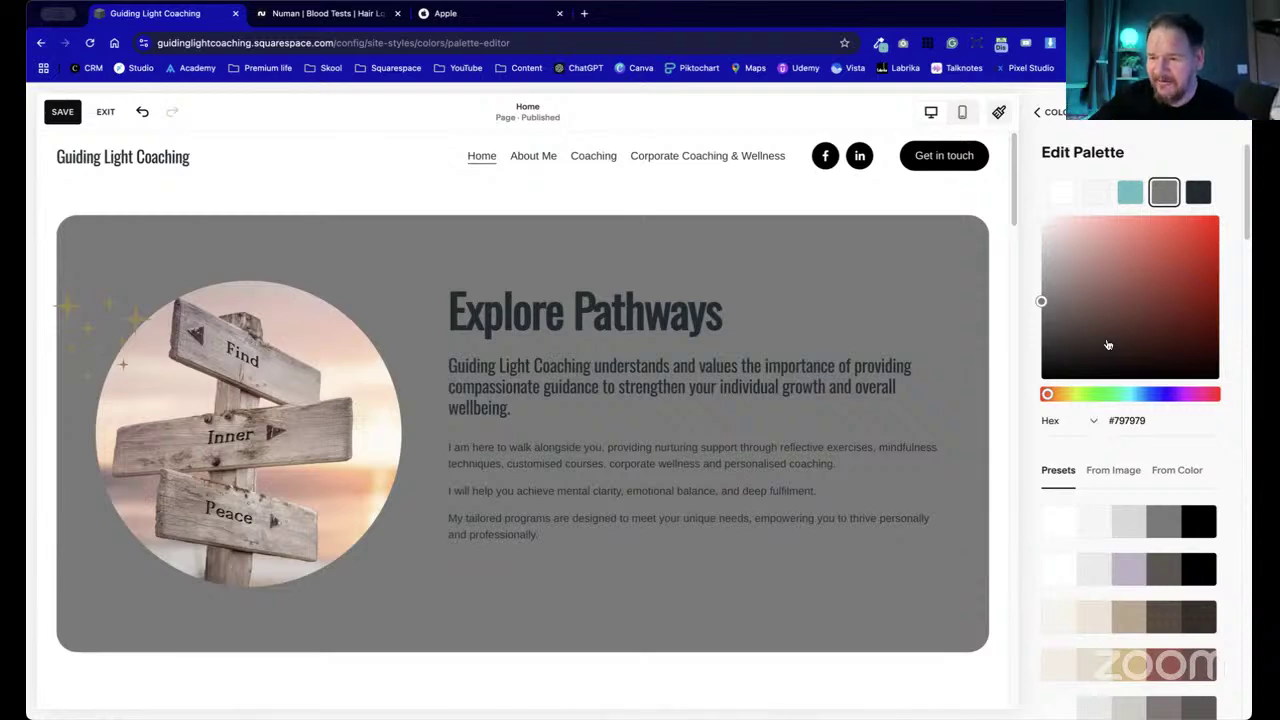
# - Deepen the darkest palette color to #1C262B and check it against the home page sections
pyautogui.click(1197, 200)
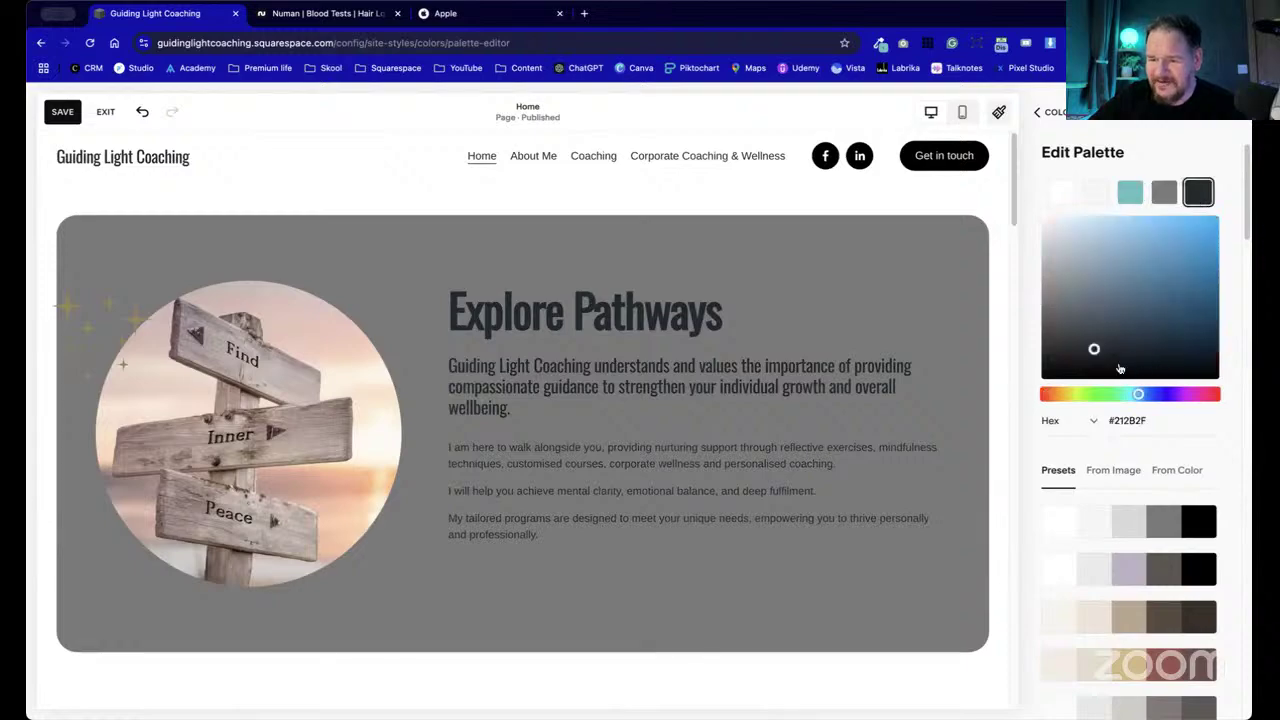
pyautogui.moveTo(1096, 351); pyautogui.dragTo(1103, 352)
pyautogui.scroll(-10, 703, 450)
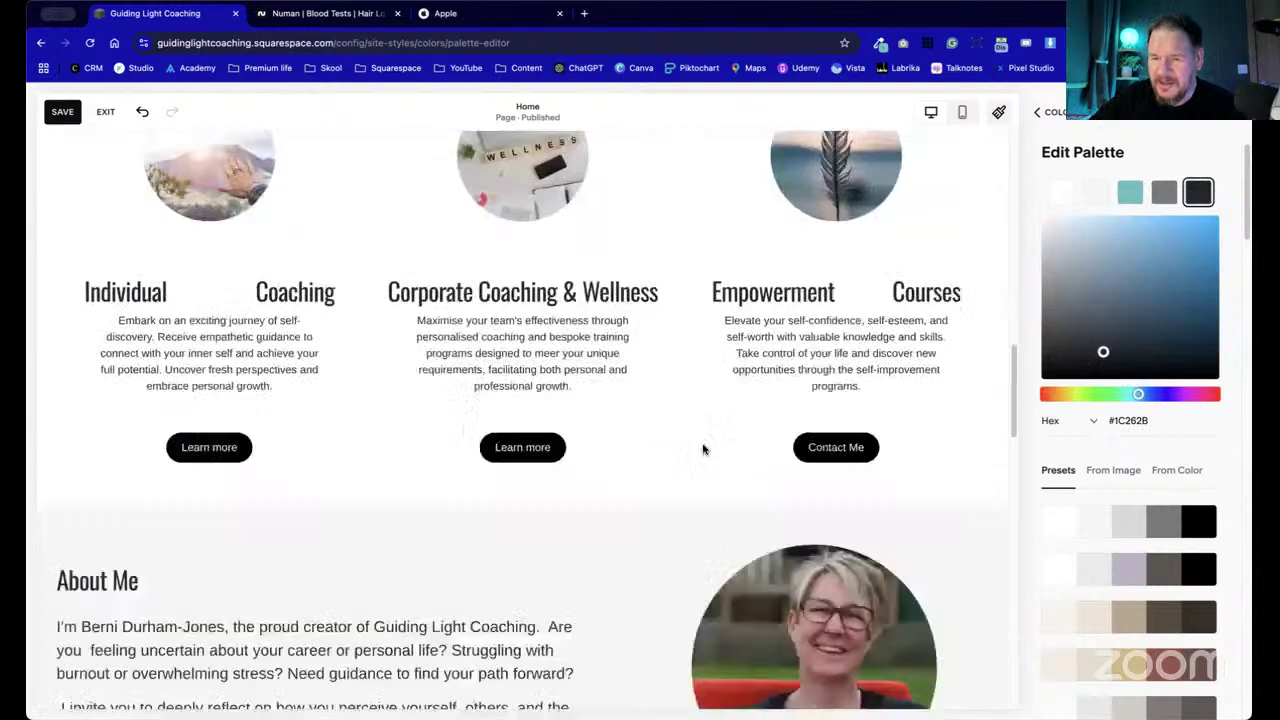
pyautogui.scroll(10, 703, 450)
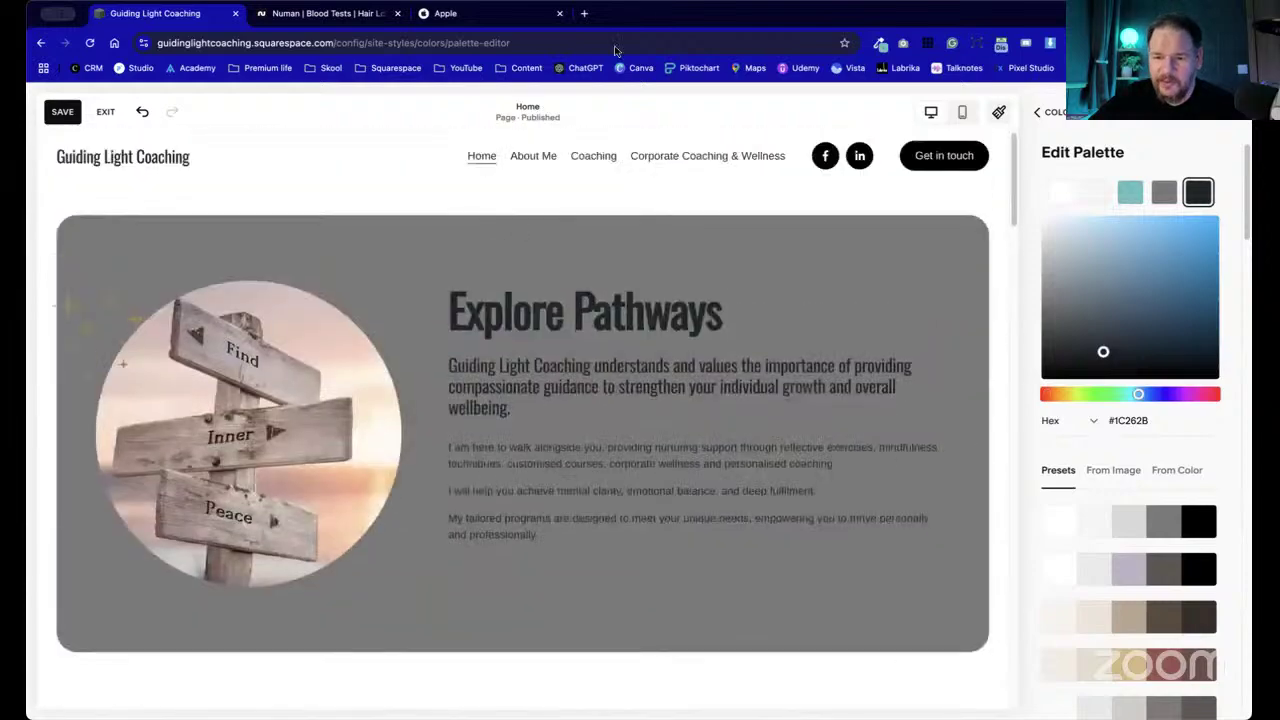
# - Load colourlovers.com in a new browser tab and return to the Guiding Light Coaching palette editor
pyautogui.click(590, 11)
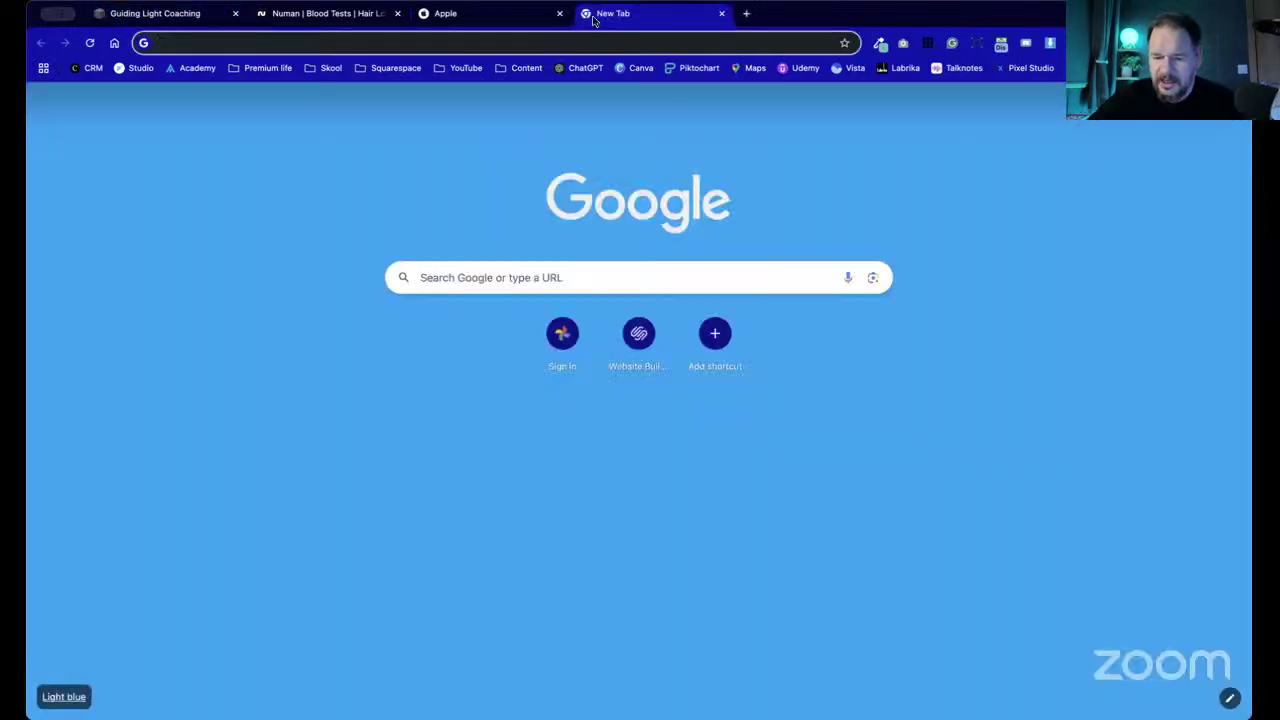
pyautogui.write('colou')
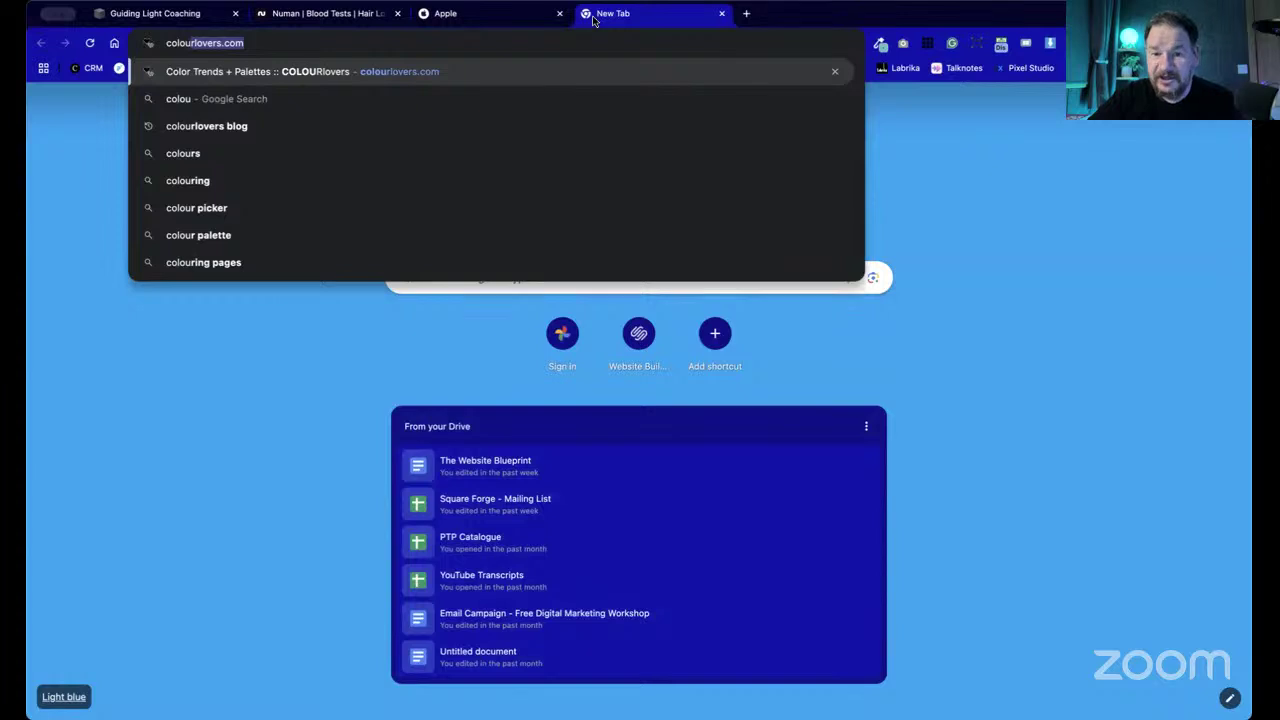
pyautogui.press('Return')
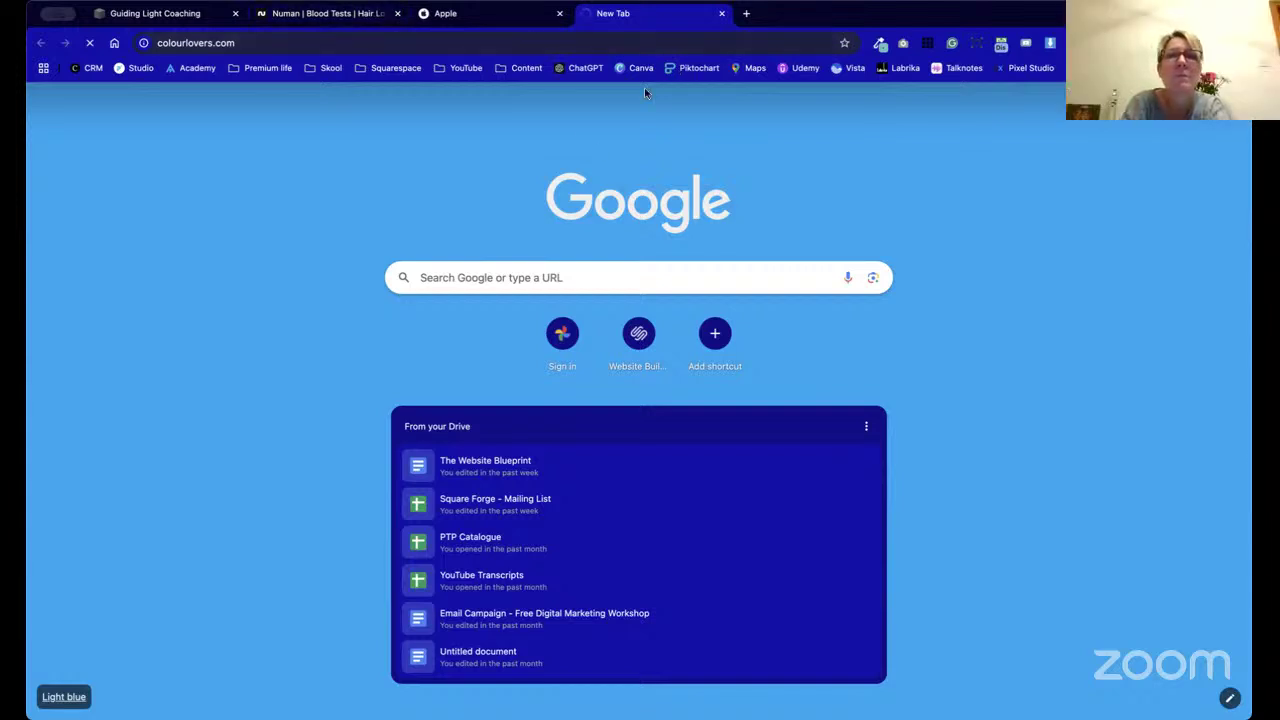
pyautogui.click(187, 17)
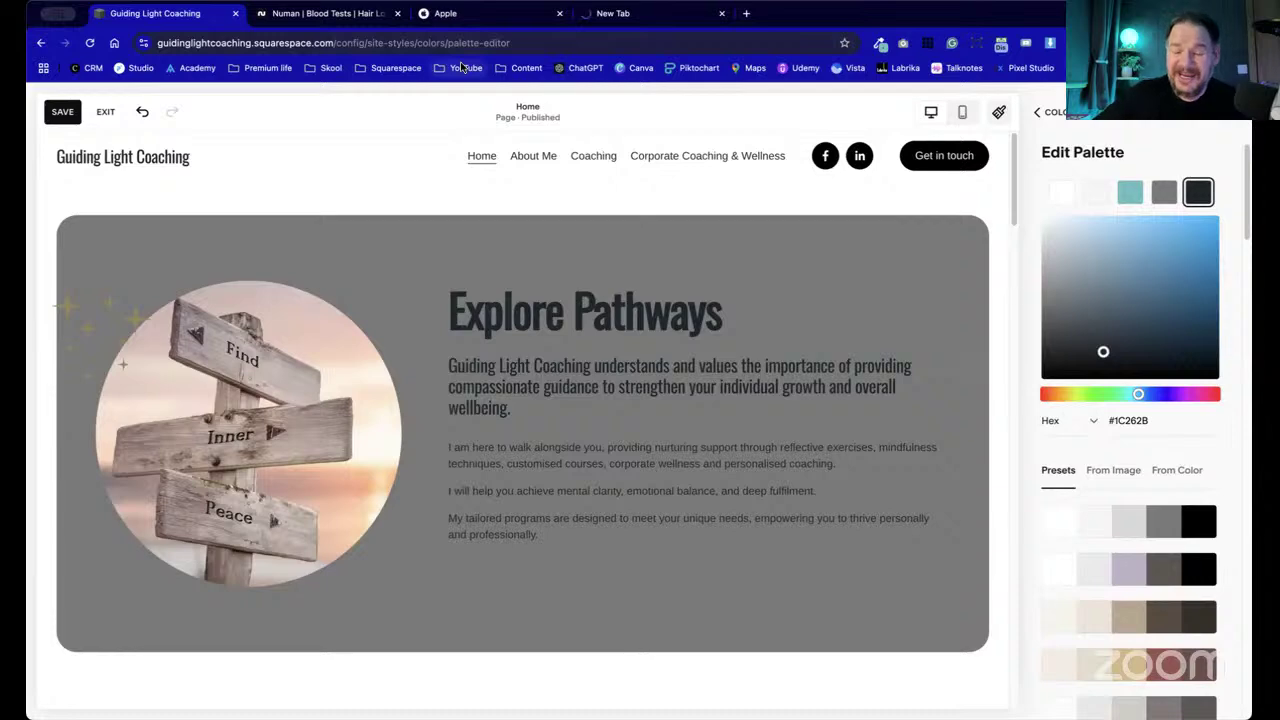
# - Set the palette's mid grey to dark blue-grey #40474A, checking the hero section and service boxes
pyautogui.click(1162, 199)
pyautogui.click(1108, 340)
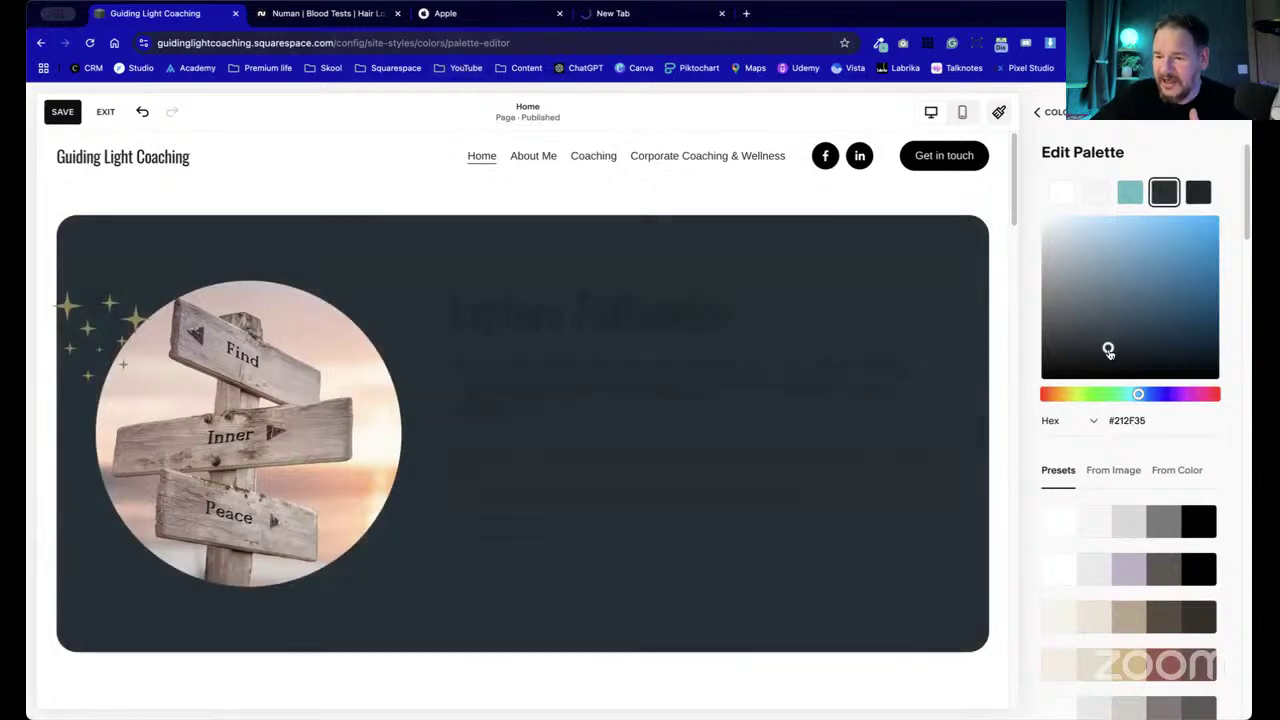
pyautogui.moveTo(1108, 343); pyautogui.dragTo(1061, 322)
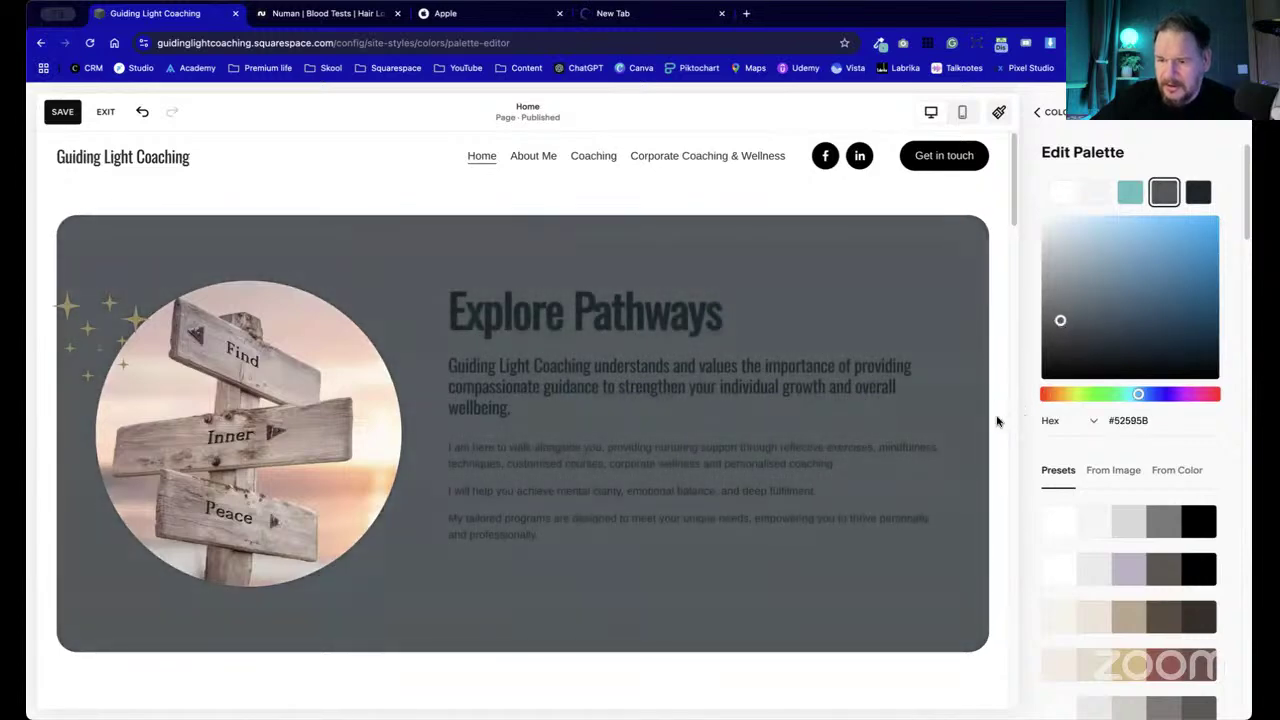
pyautogui.scroll(-8, 585, 368)
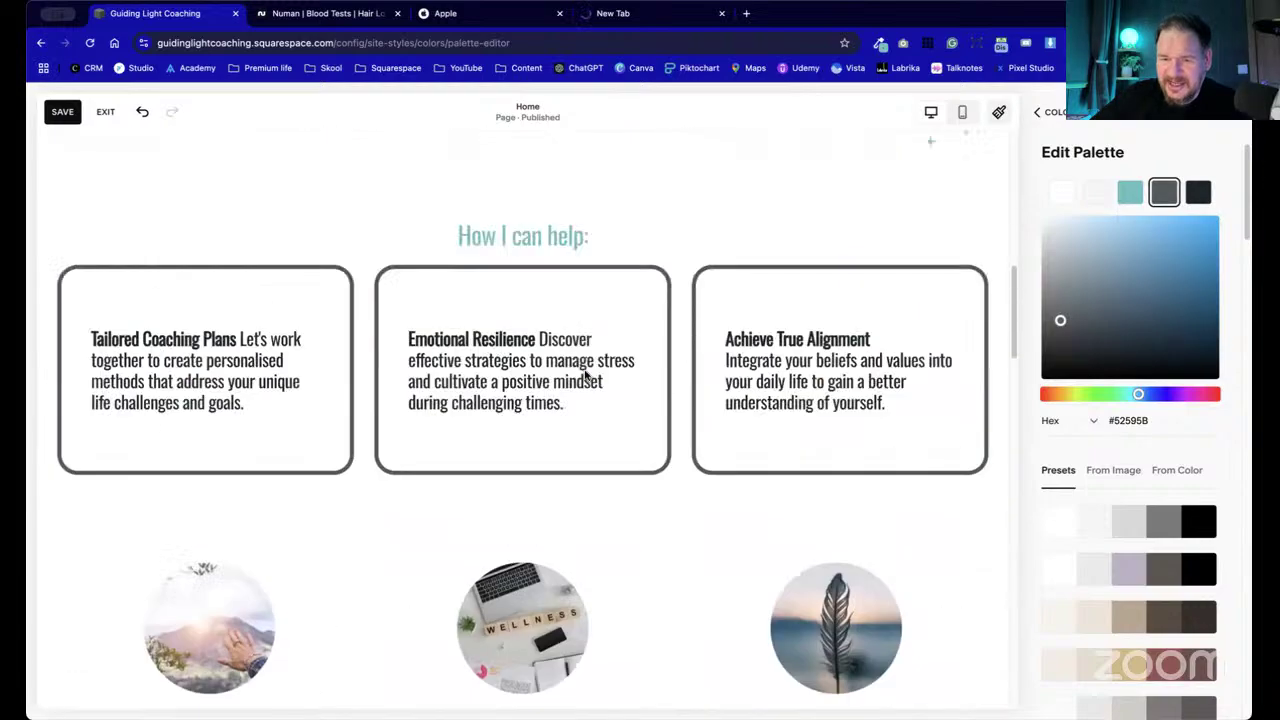
pyautogui.scroll(8, 600, 362)
pyautogui.scroll(-1, 630, 470)
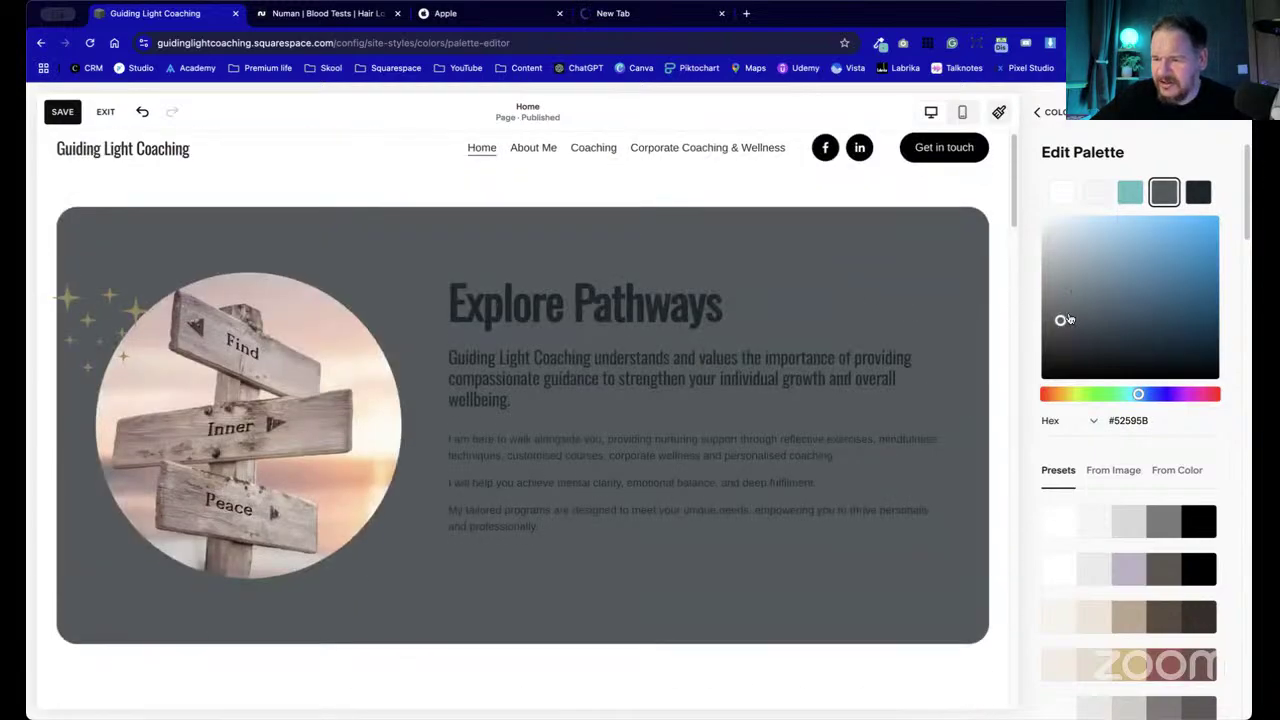
pyautogui.moveTo(1069, 319); pyautogui.dragTo(1067, 334)
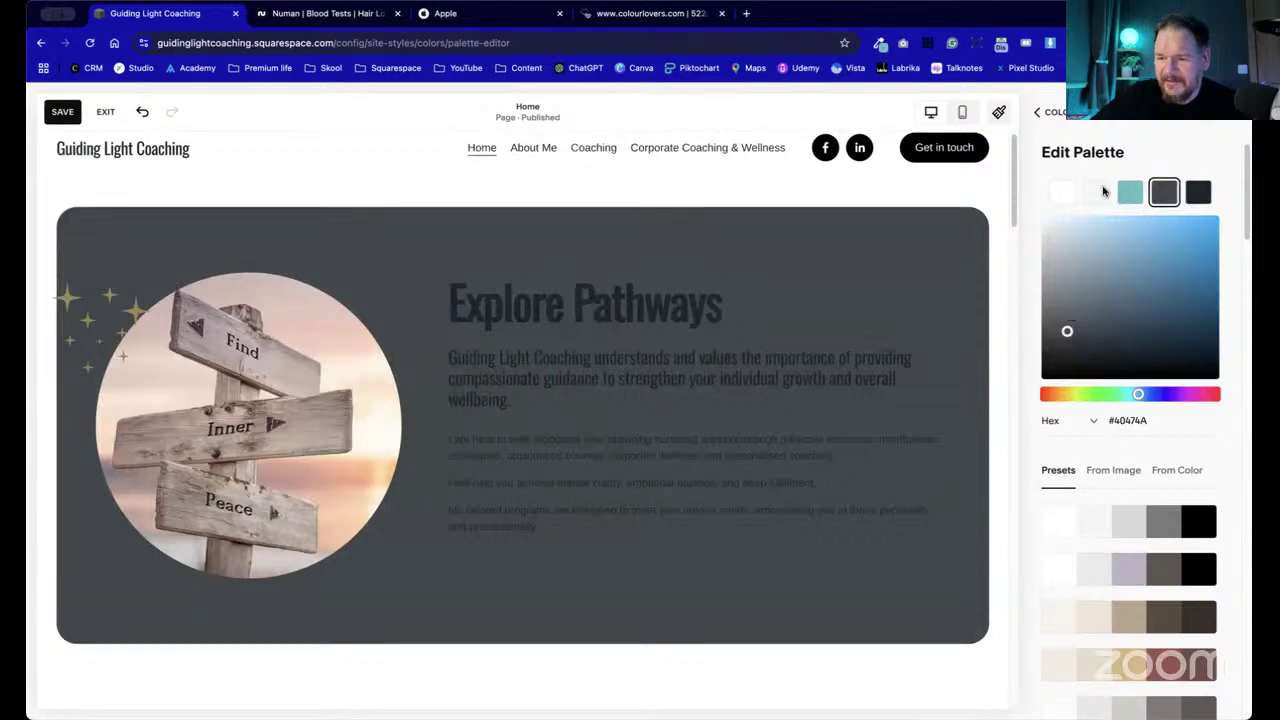
pyautogui.scroll(-10, 494, 375)
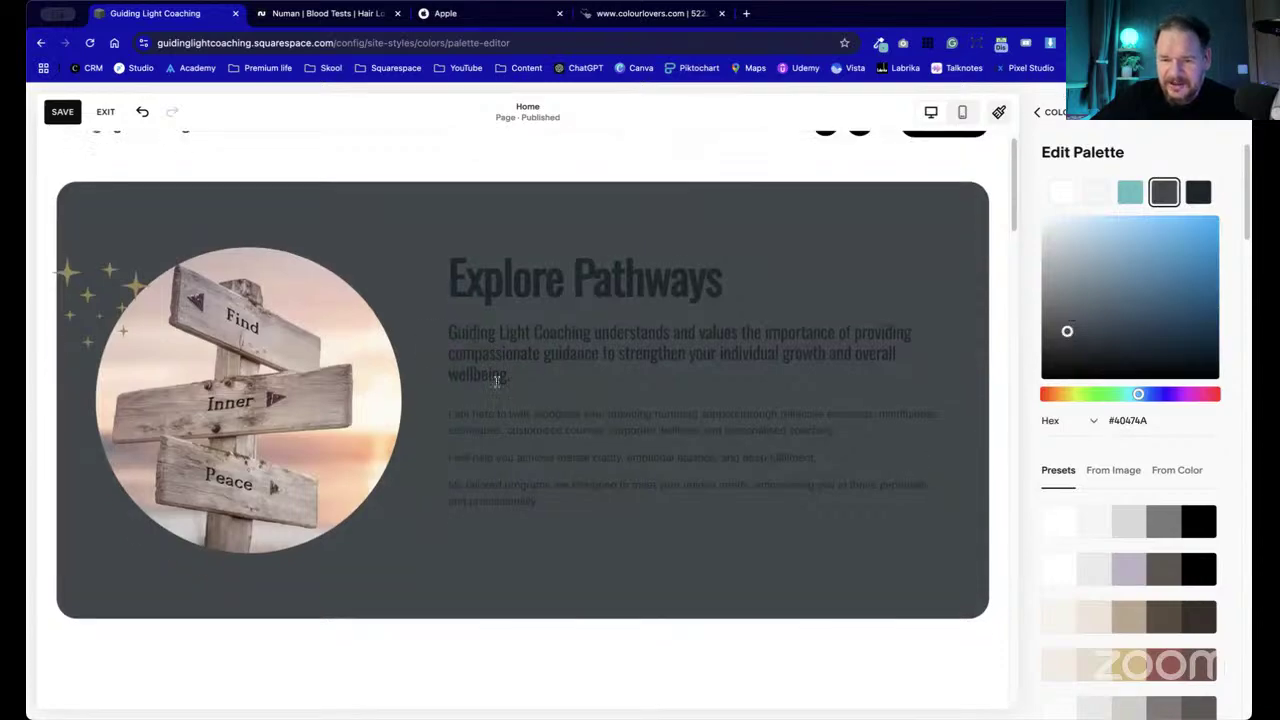
pyautogui.scroll(5, 700, 360)
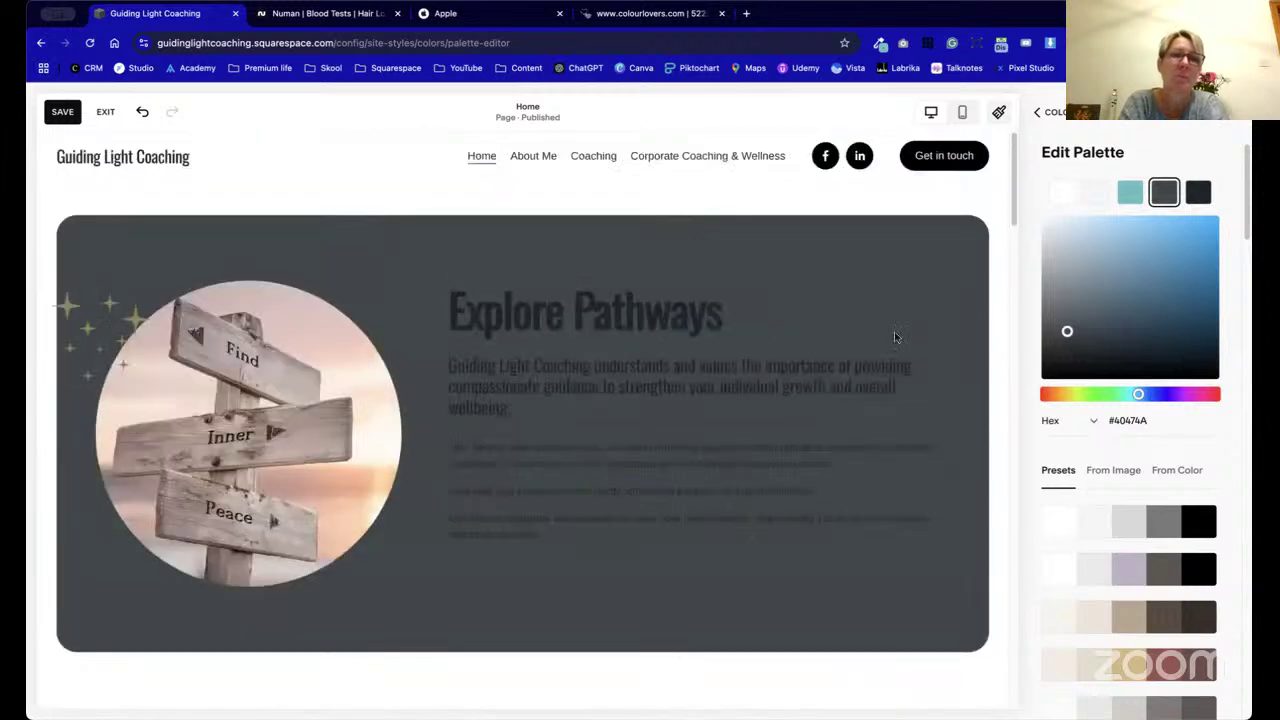
# - Tint the palette's off-white color with a slight blue, setting it to #EEF2F2
pyautogui.click(1096, 200)
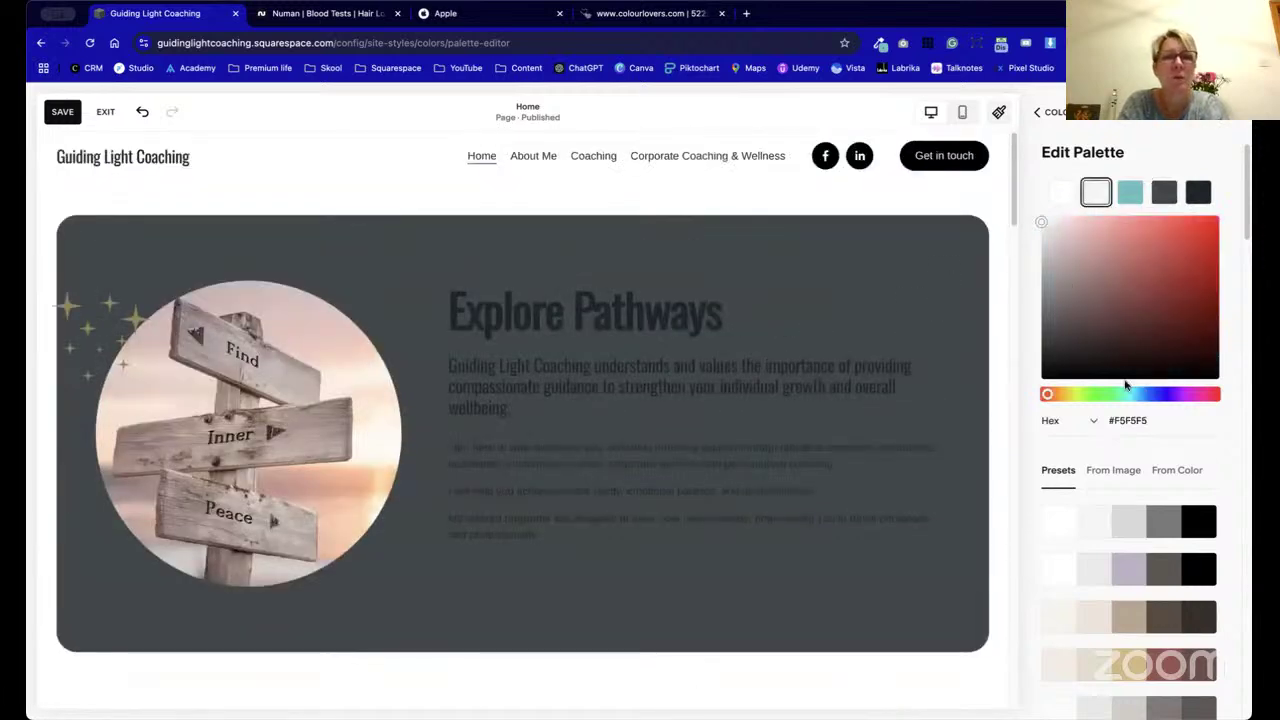
pyautogui.moveTo(1150, 400); pyautogui.dragTo(1137, 401)
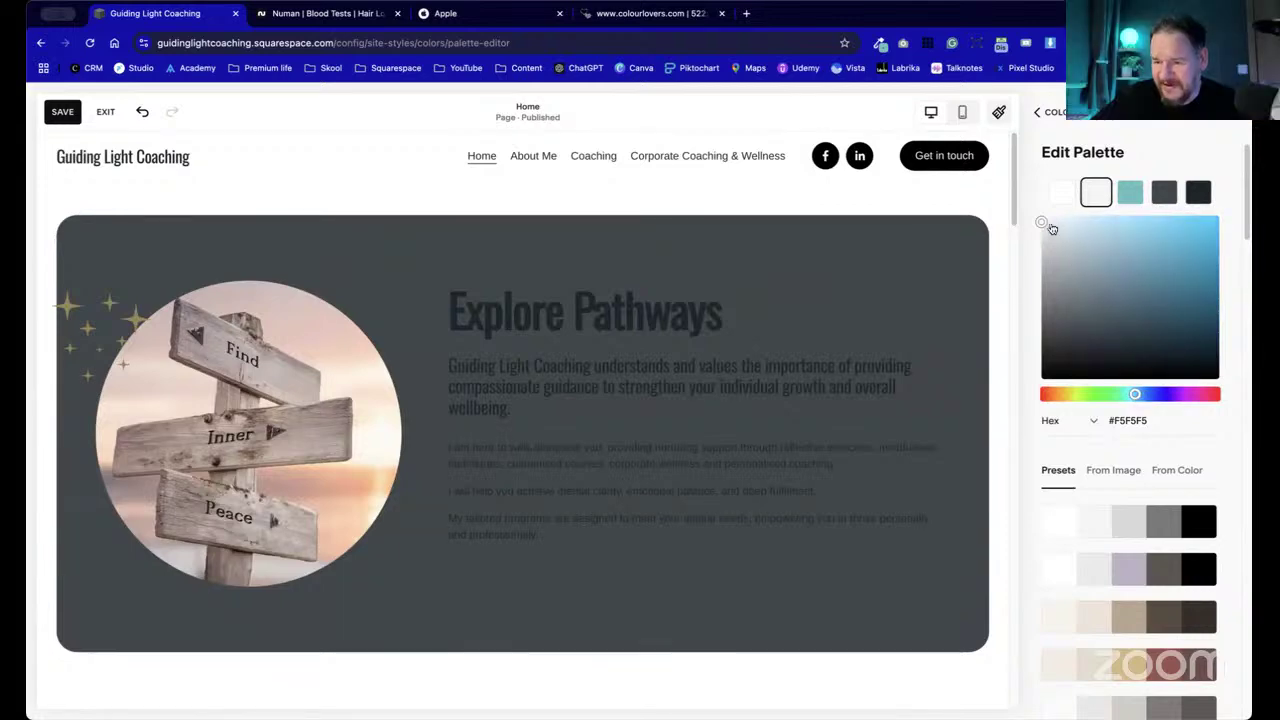
pyautogui.moveTo(1048, 227); pyautogui.dragTo(1046, 228)
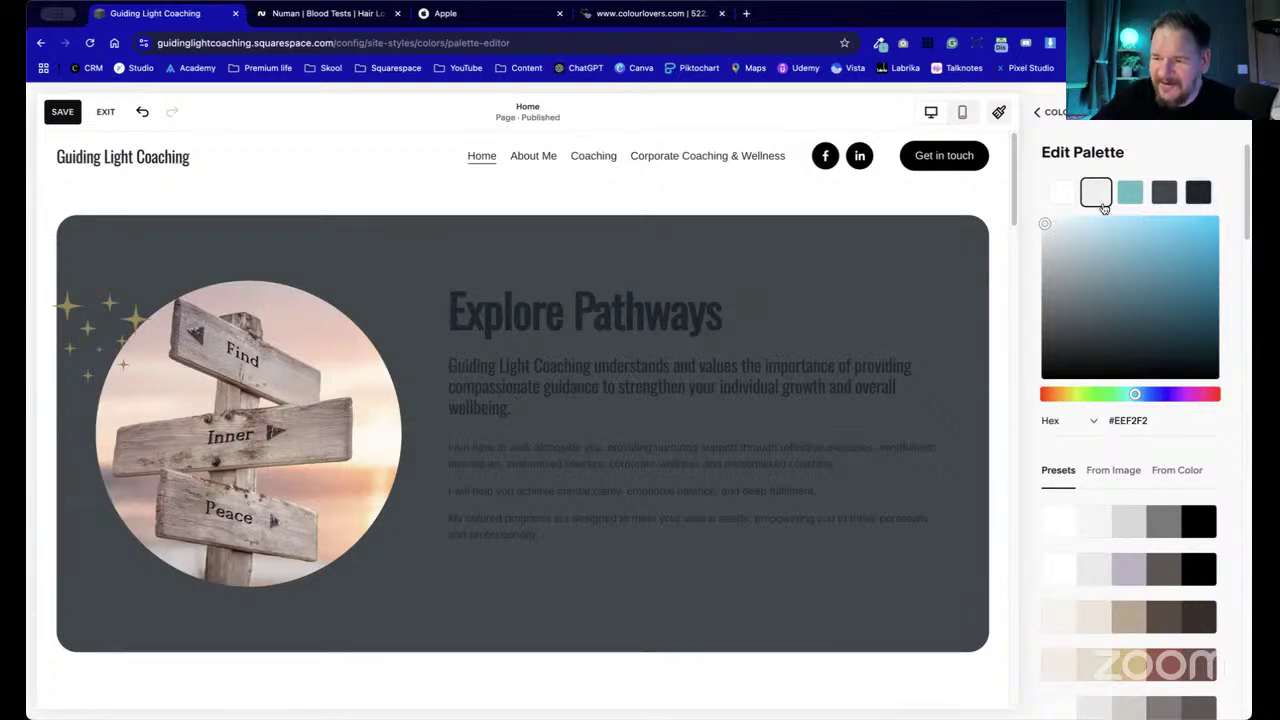
# - Shift the off-white palette color's hue slightly toward cyan and try matching the dark blue-grey's hue to it
pyautogui.click(1131, 396)
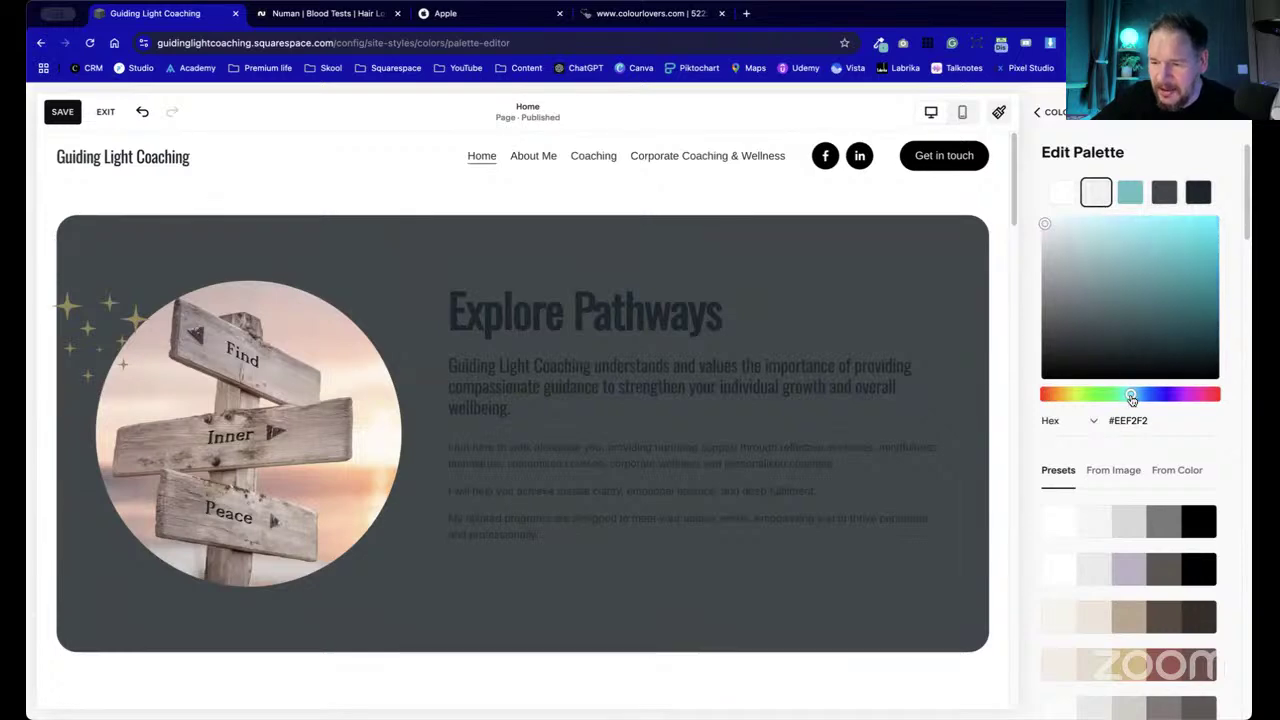
pyautogui.click(1163, 192)
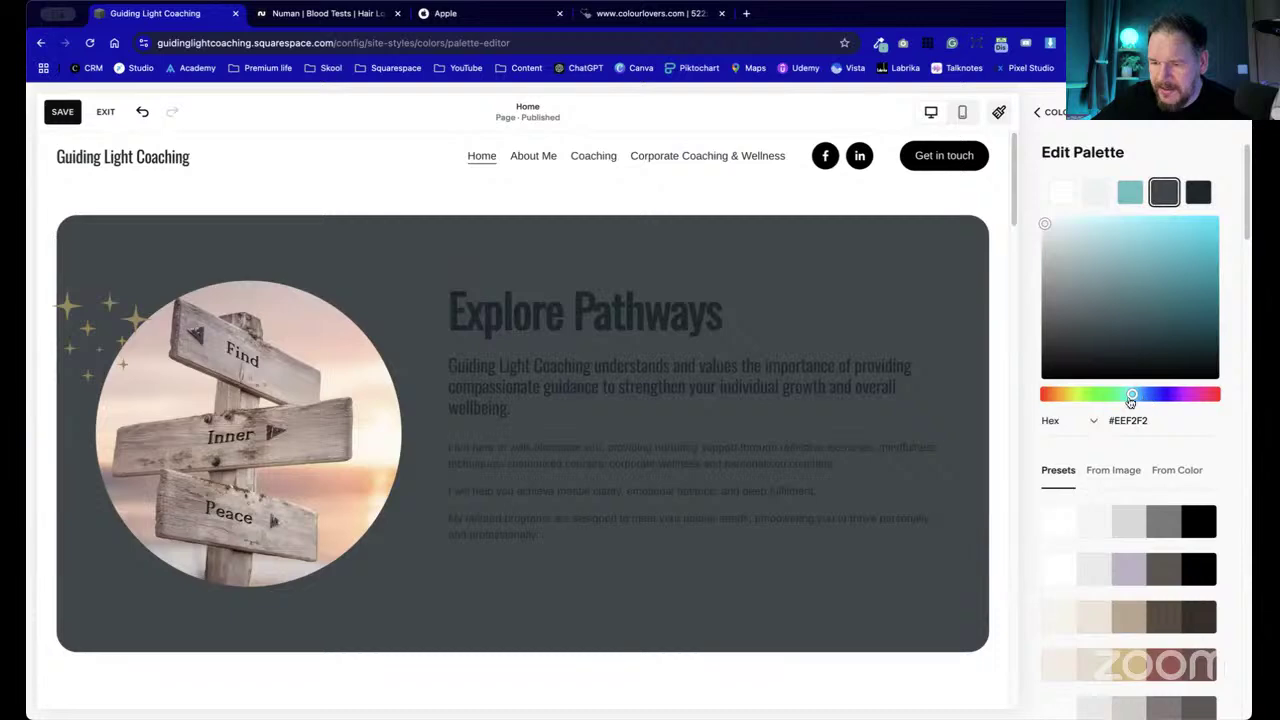
pyautogui.click(1131, 396)
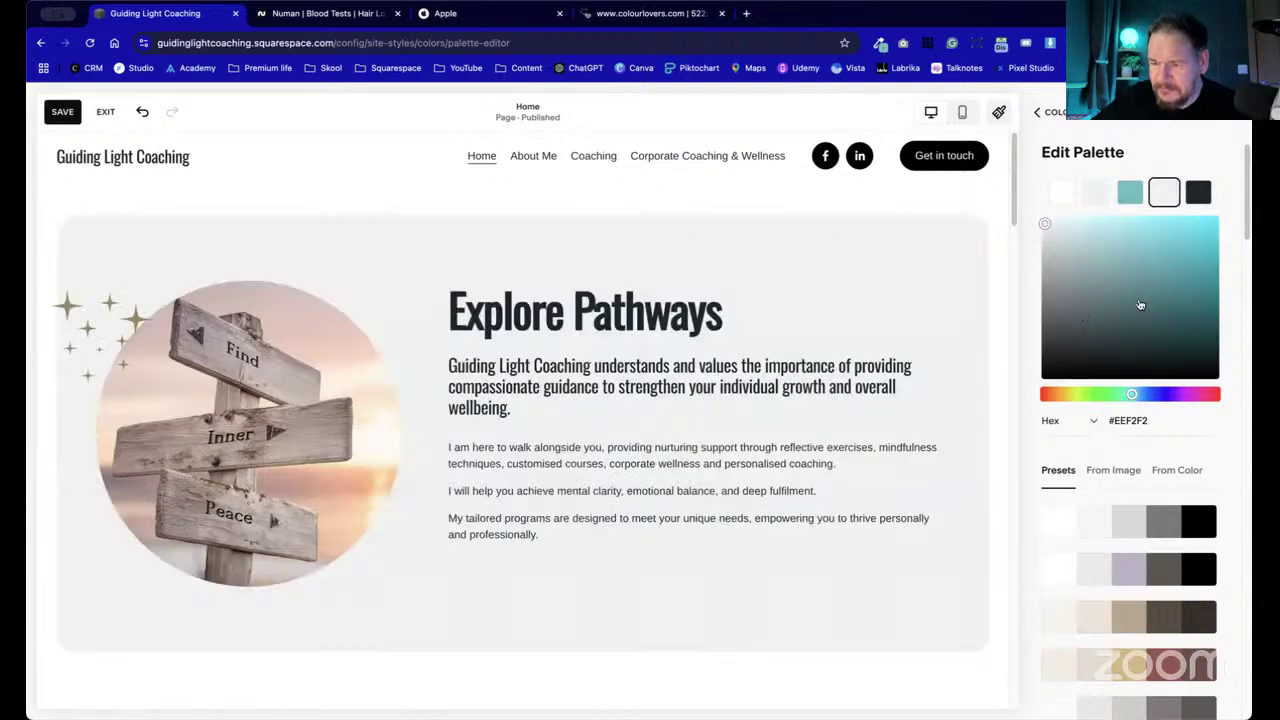
# - Copy the darkest palette color's hex value #1C262B into the neighbouring fourth palette color
pyautogui.click(1203, 194)
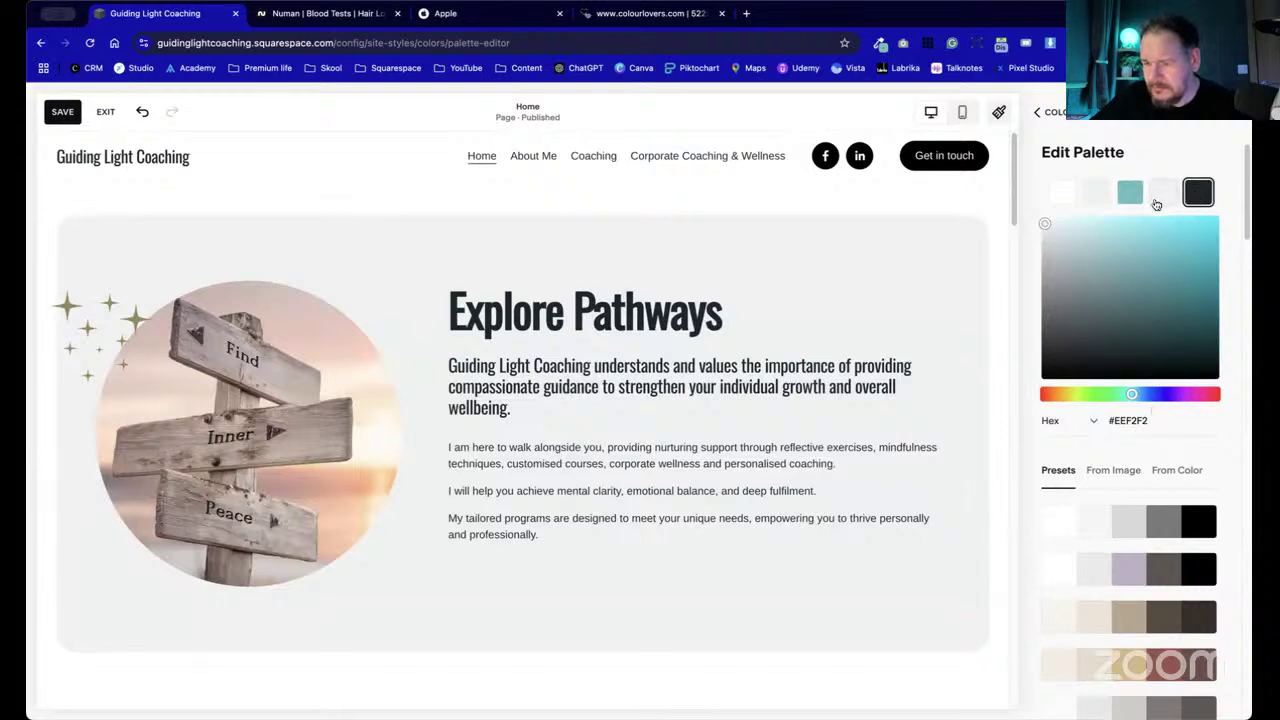
pyautogui.click(1192, 199)
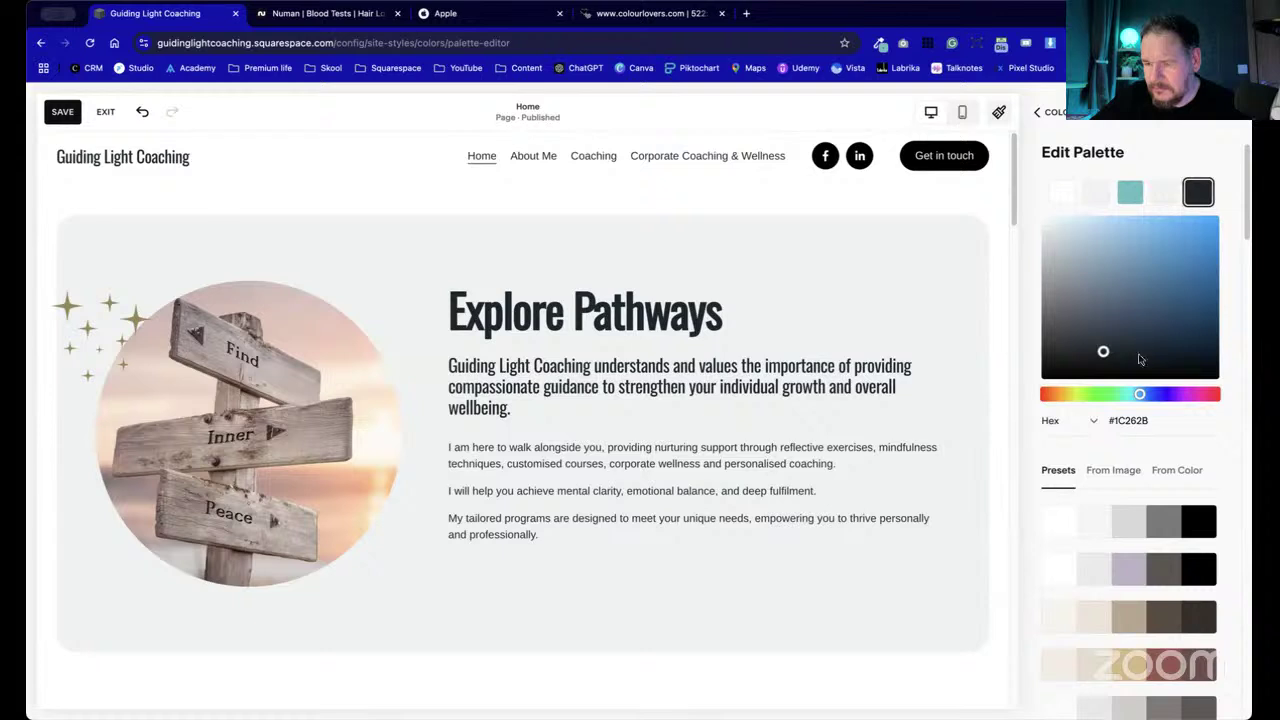
pyautogui.click(1152, 425)
pyautogui.press('super+a')
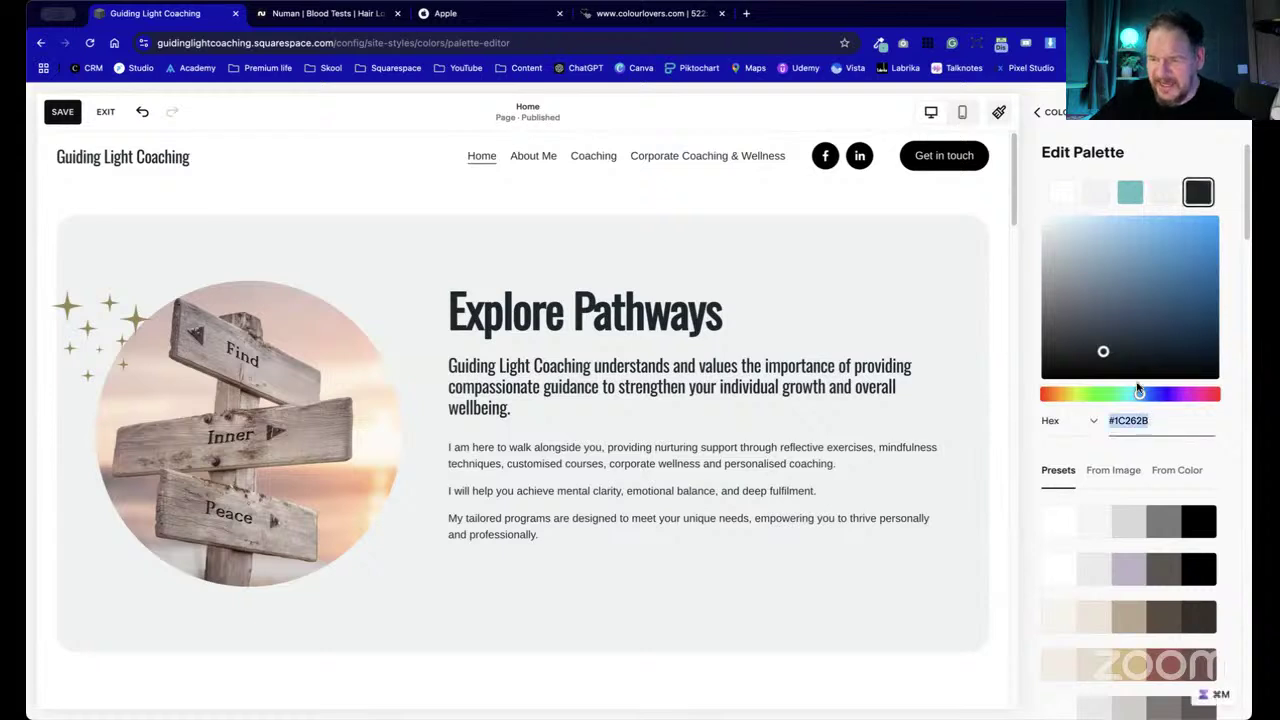
pyautogui.click(1164, 192)
pyautogui.click(1152, 420)
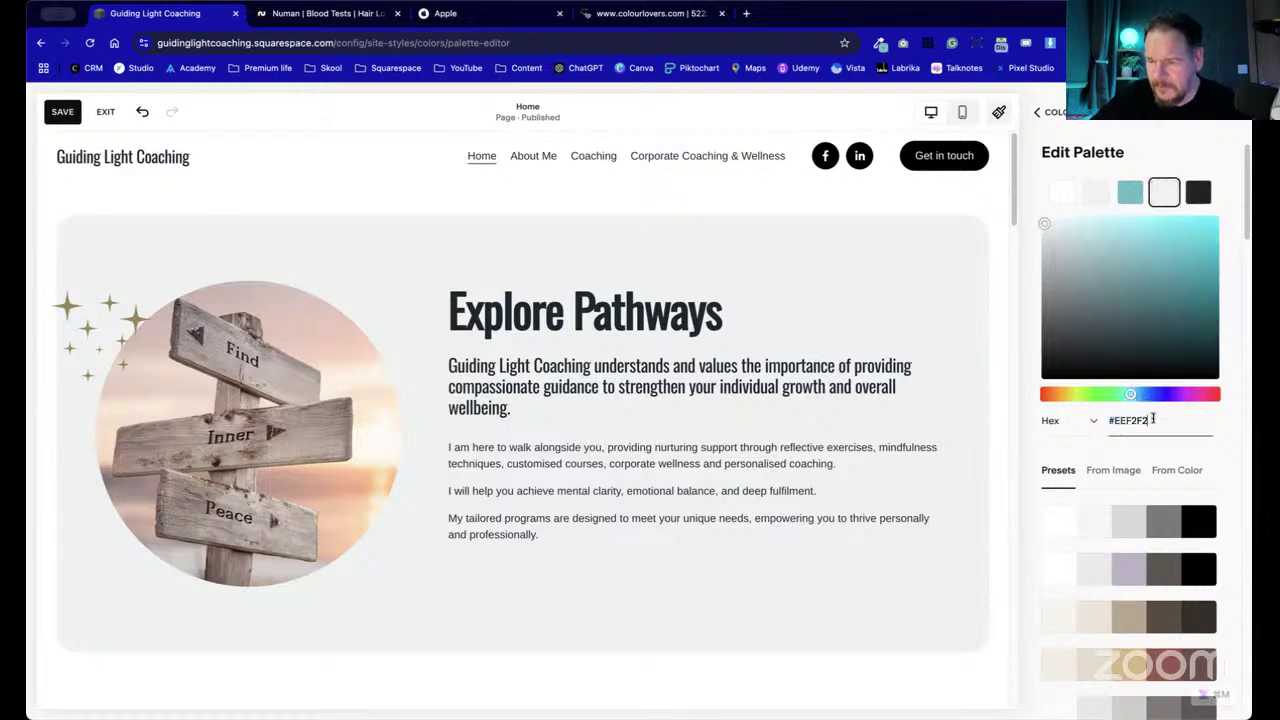
pyautogui.press('super+a')
pyautogui.write('#1C2B2B')
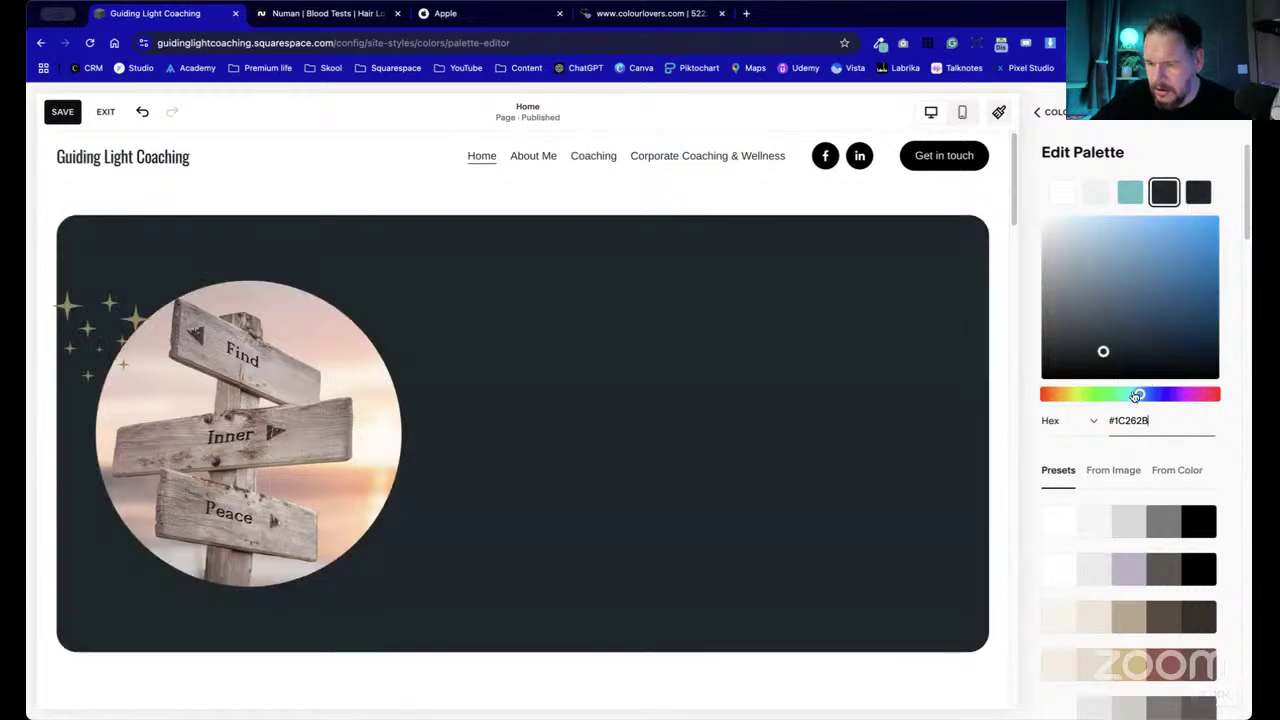
# - Shift the fourth palette color's hue to reach #1C282B and apply the same value to the darkest palette color
pyautogui.click(1133, 395)
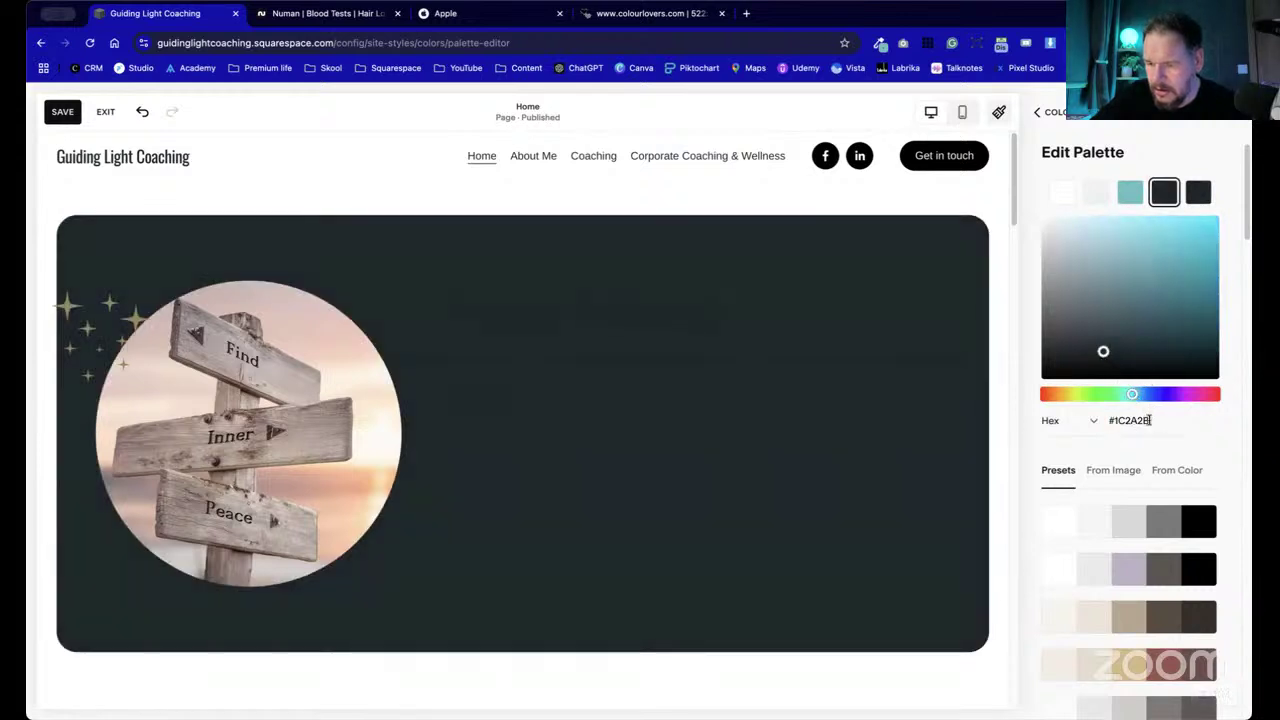
pyautogui.click(1136, 396)
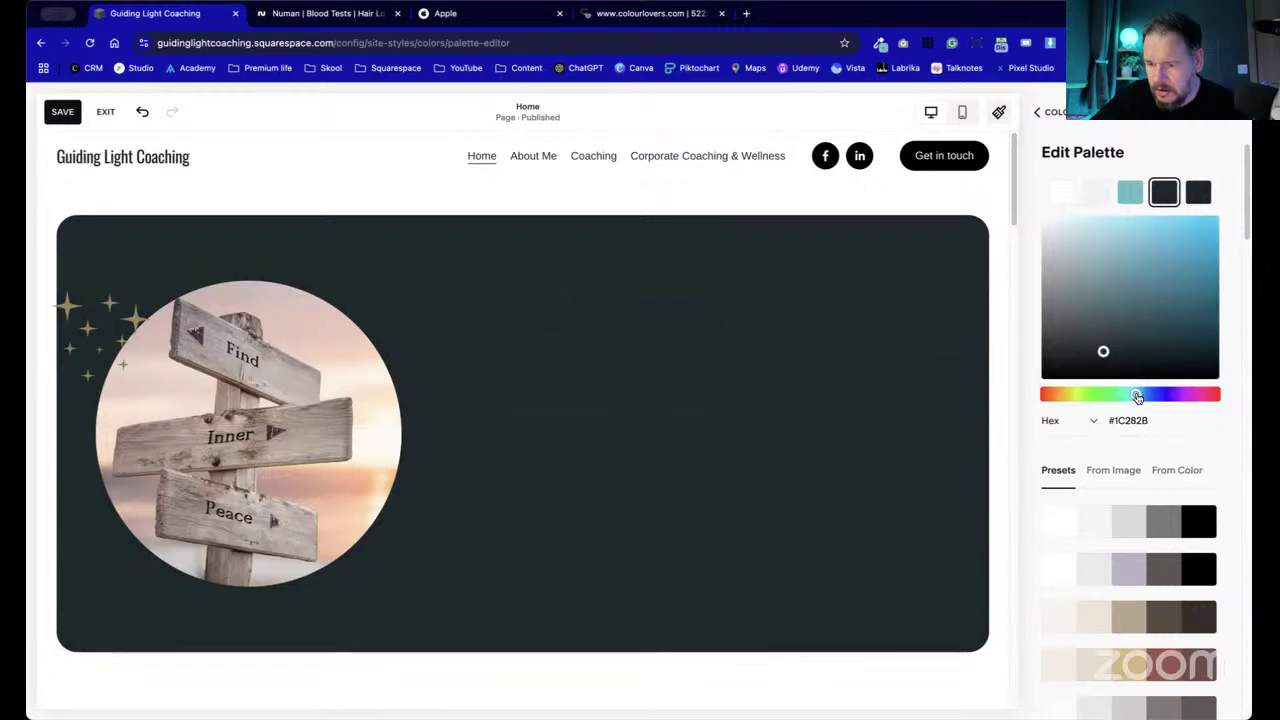
pyautogui.tripleClick(1147, 420)
pyautogui.click(1198, 191)
pyautogui.tripleClick(1154, 420)
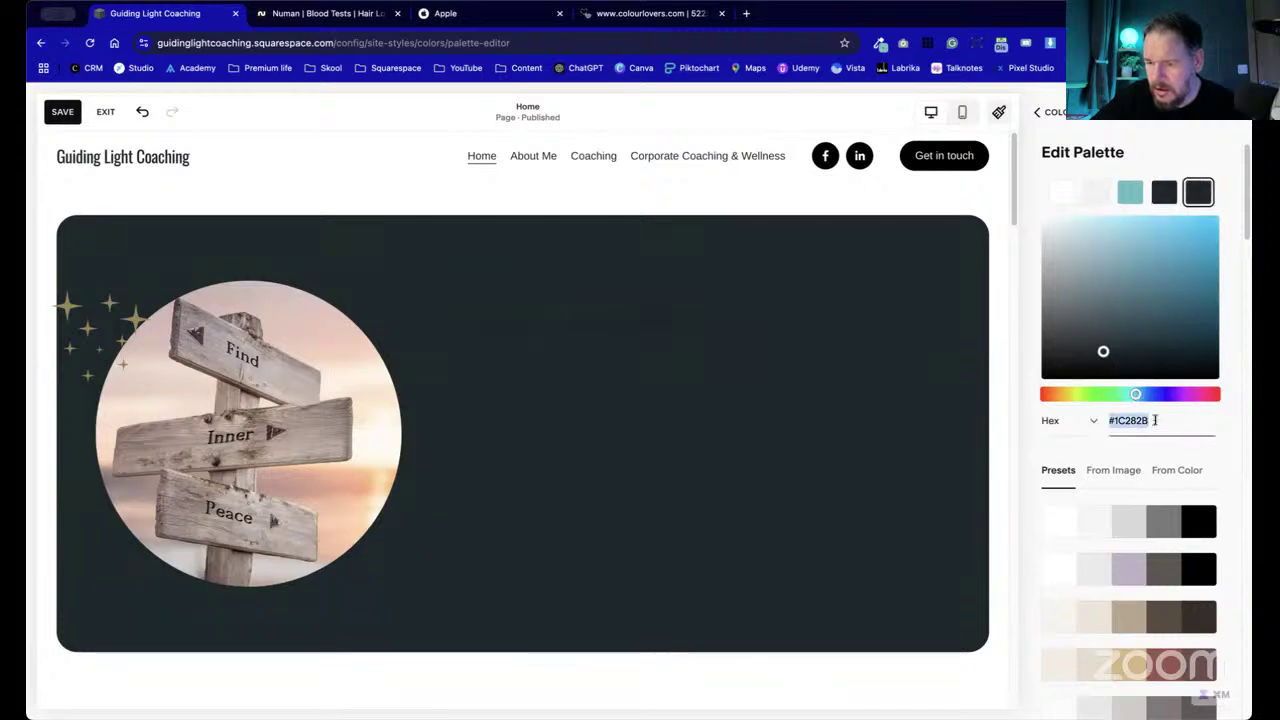
pyautogui.click(1154, 420)
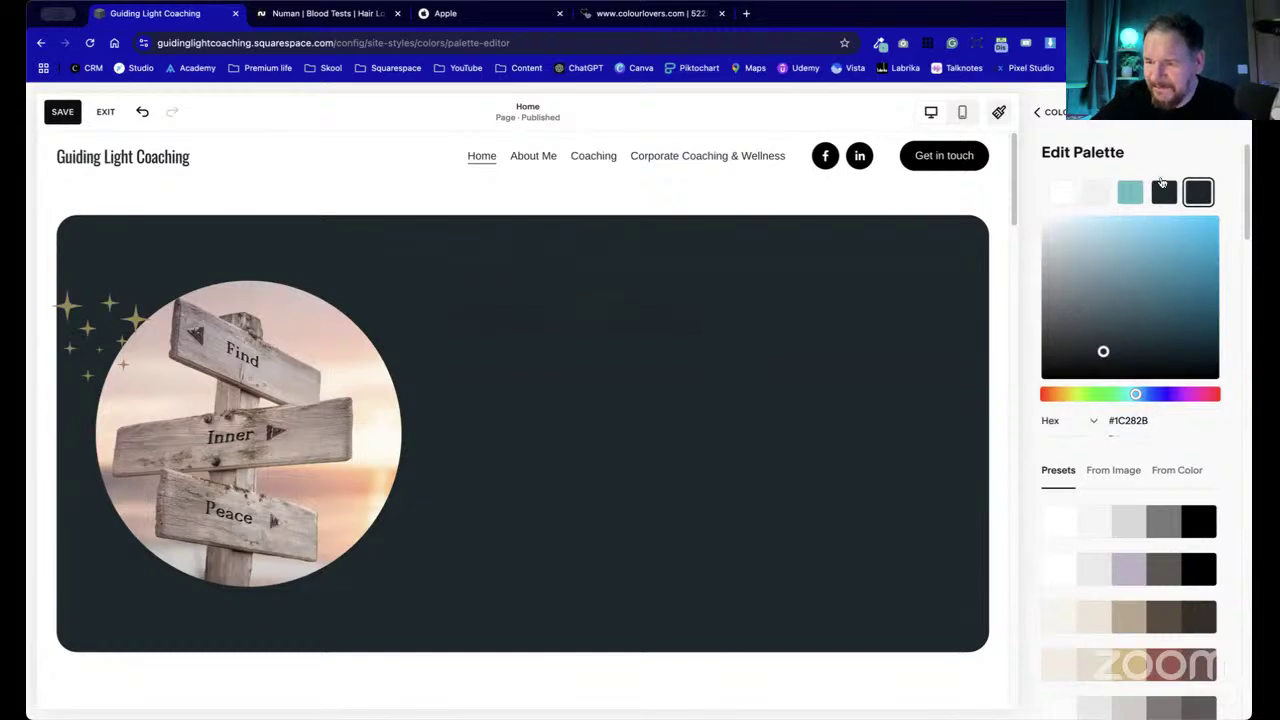
# - Lighten the fourth palette color to blue-grey #404E52 and check it against the home page sections
pyautogui.click(1163, 193)
pyautogui.moveTo(1103, 351); pyautogui.dragTo(1080, 326)
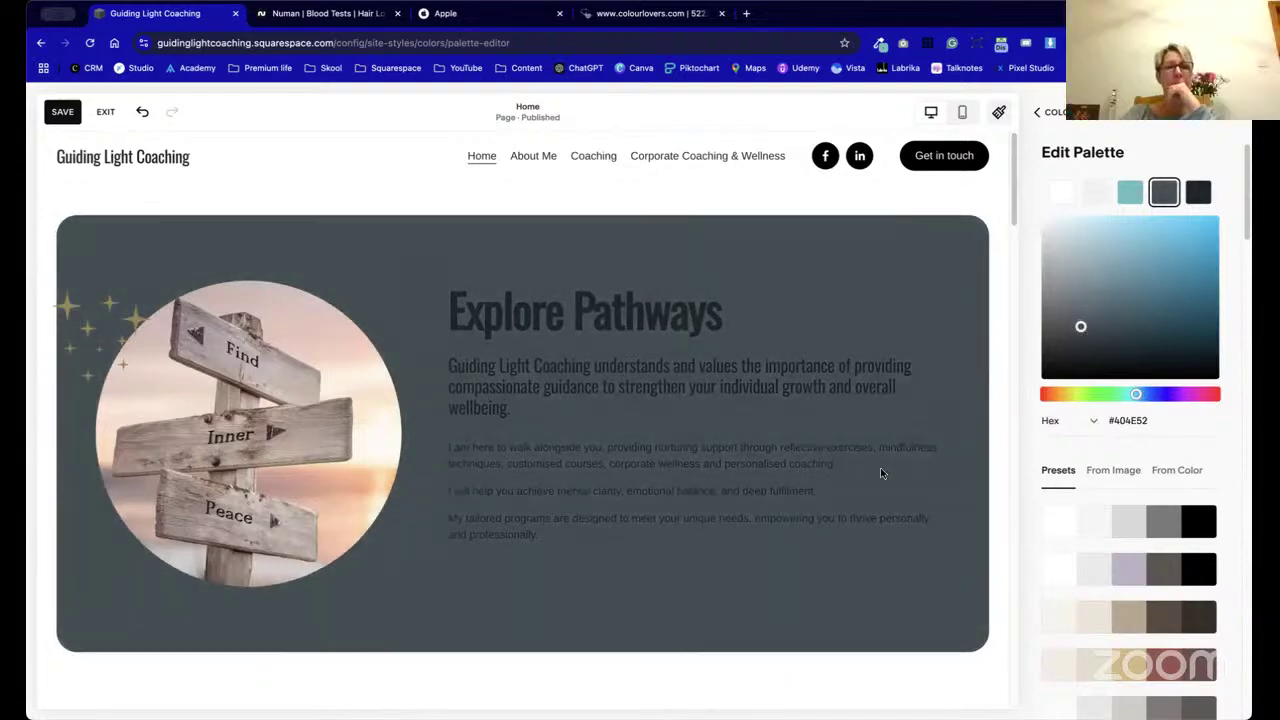
pyautogui.scroll(-20, 880, 467)
pyautogui.scroll(20, 882, 467)
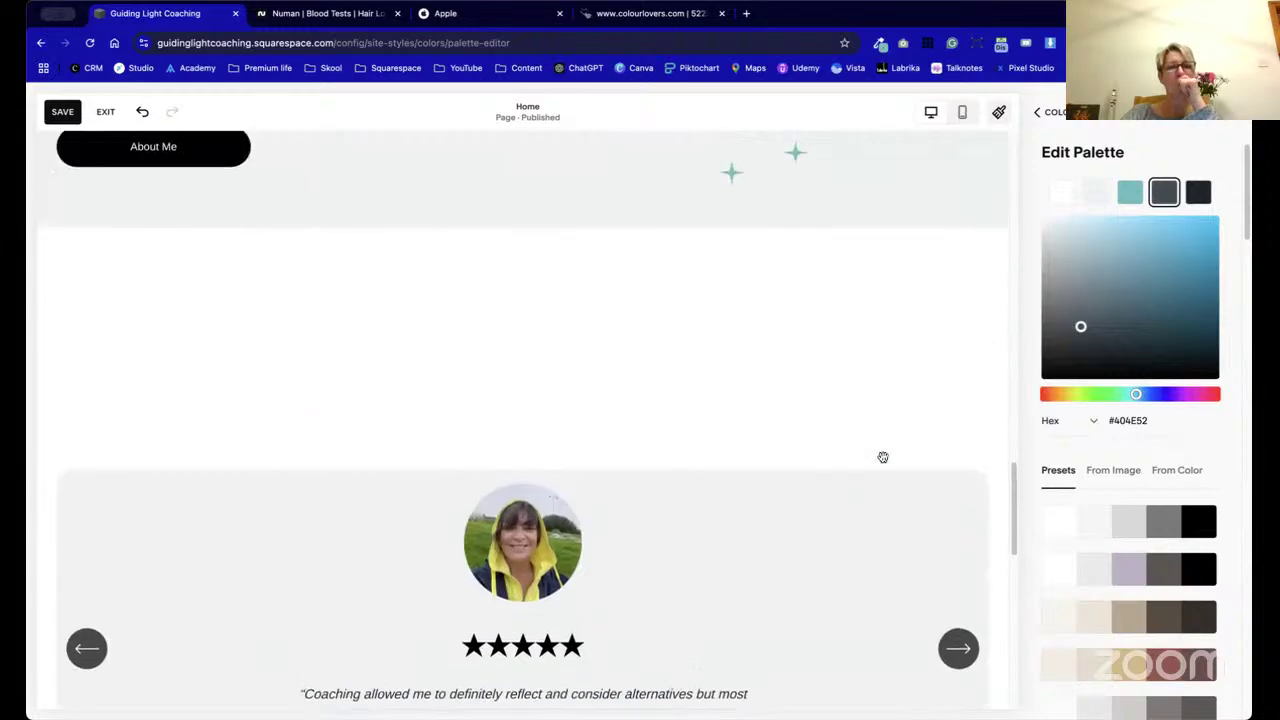
pyautogui.scroll(3, 876, 480)
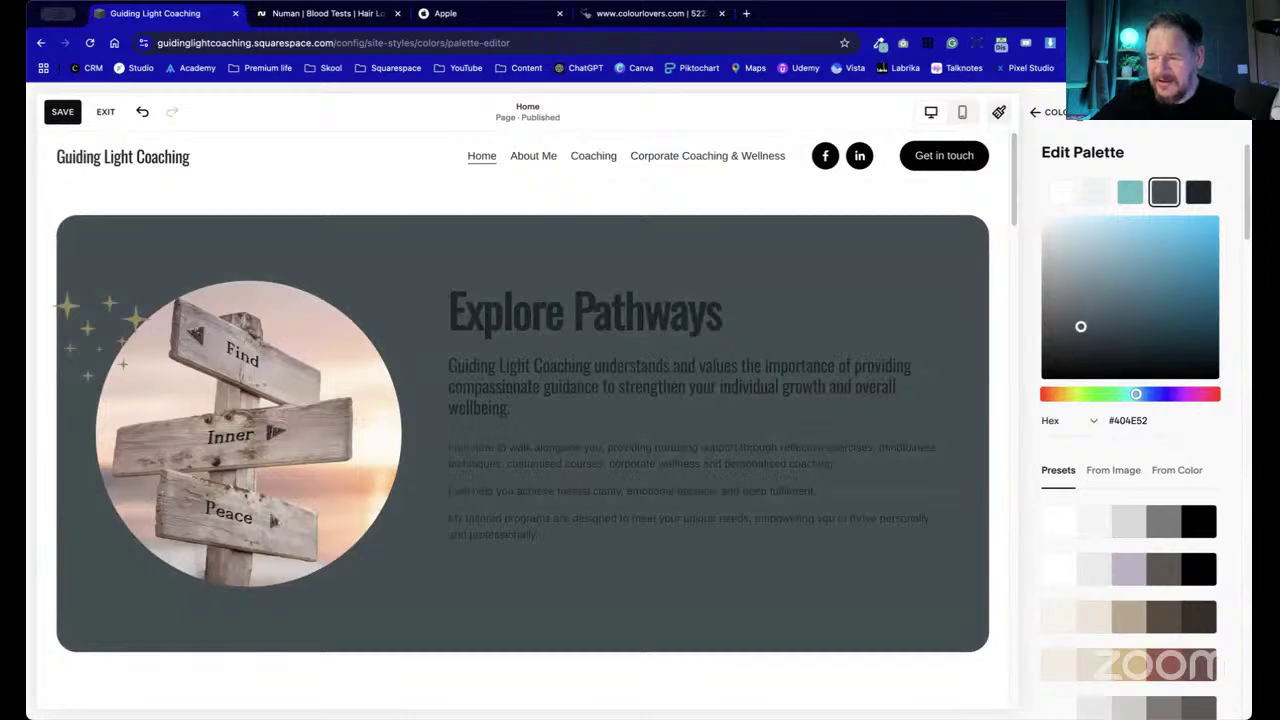
# - Close the palette editor and site styles, and save the home page
pyautogui.click(1037, 112)
pyautogui.click(1037, 112)
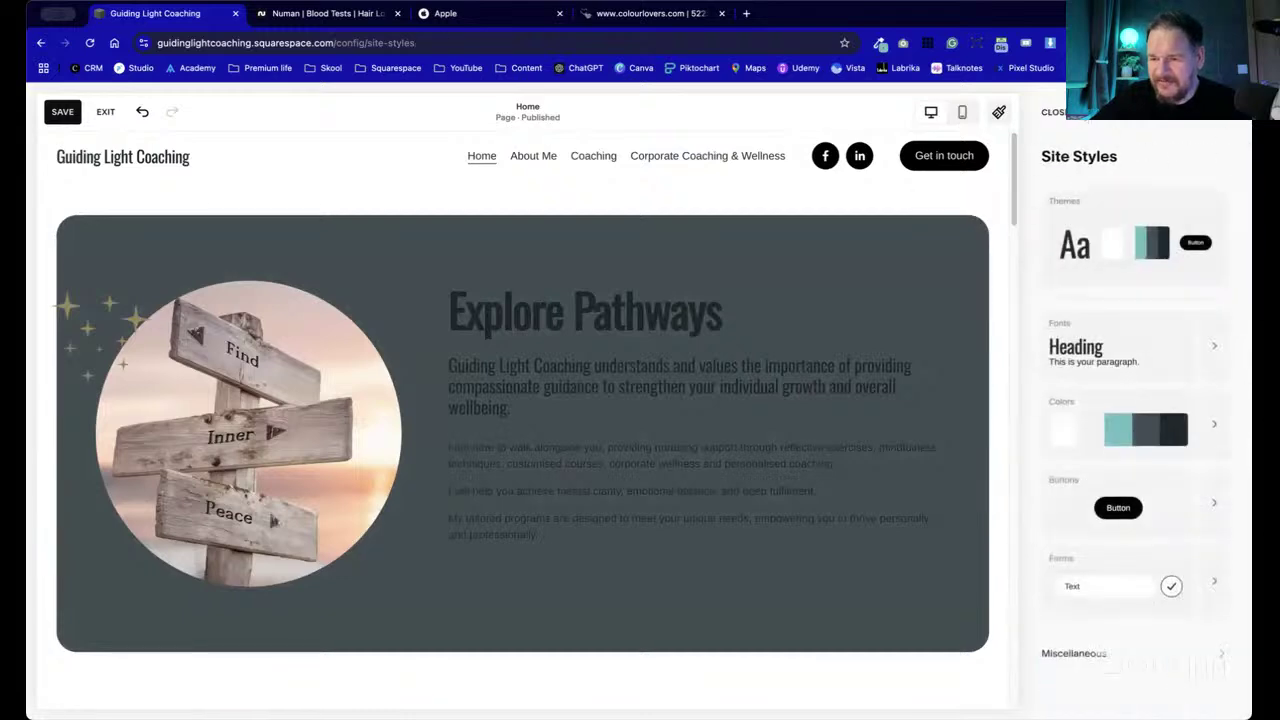
pyautogui.click(1052, 112)
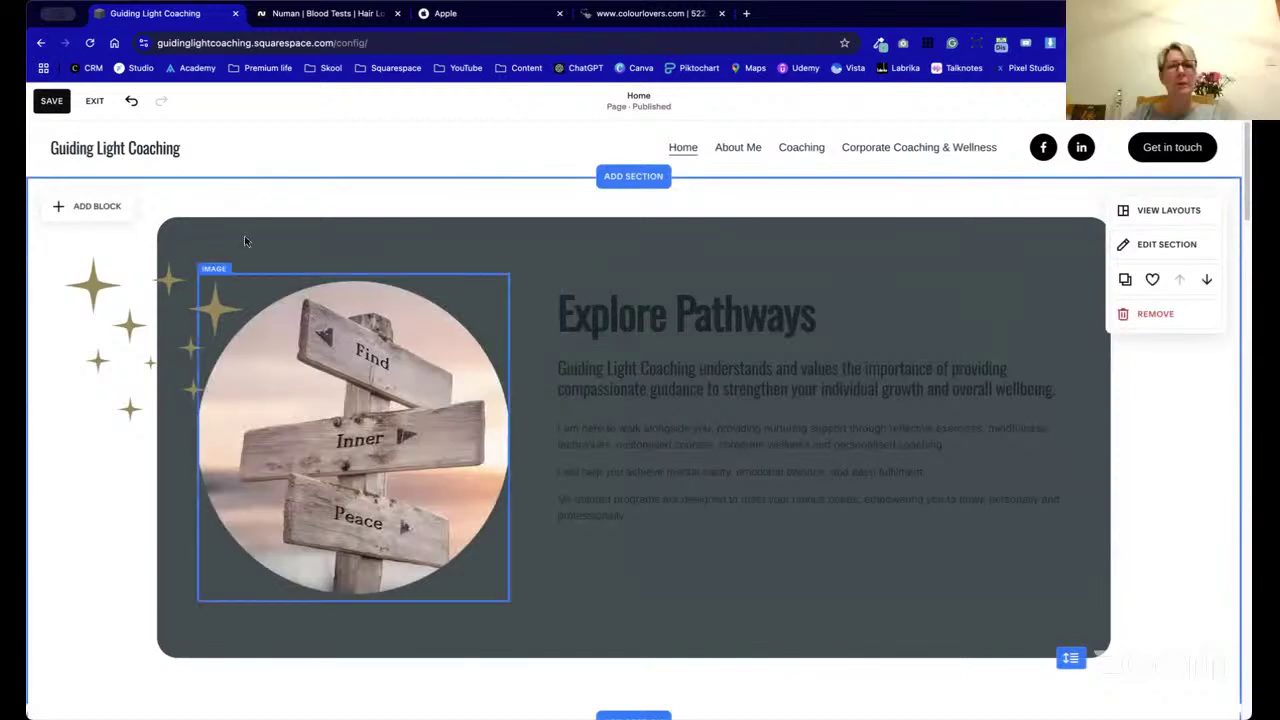
pyautogui.click(52, 101)
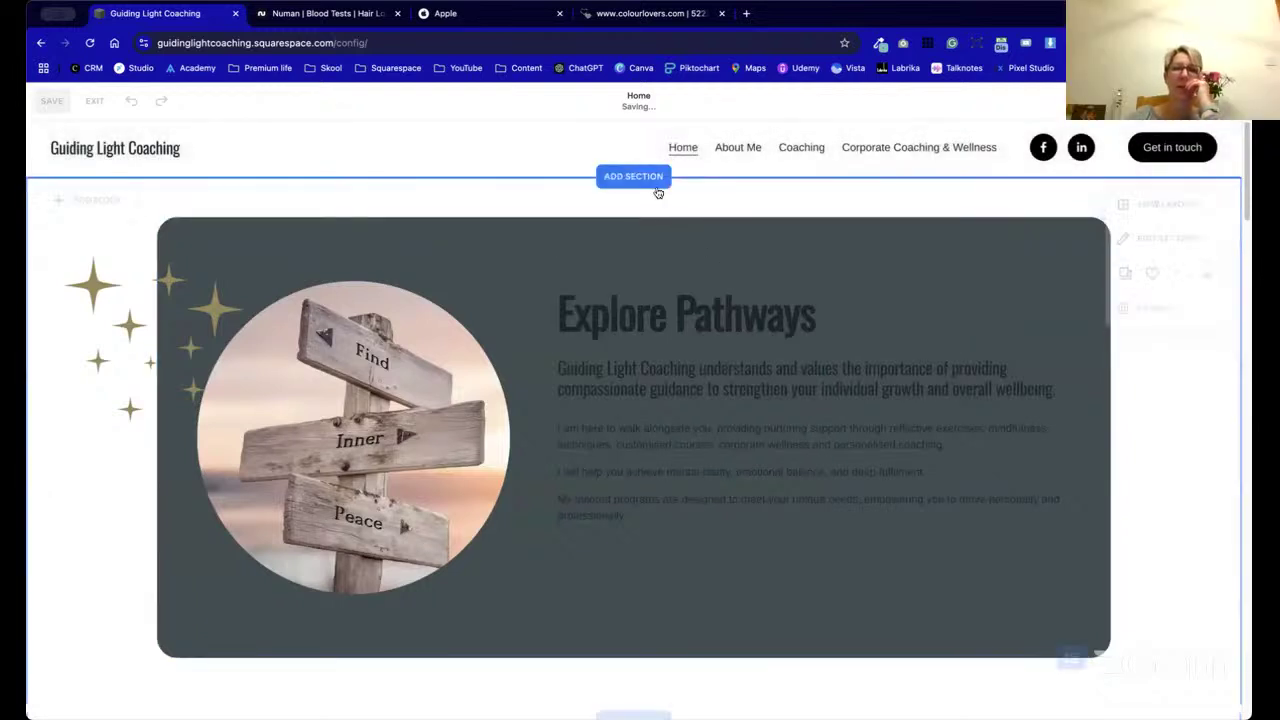
# - Delete the gold stars graphic and the dark rounded background box from the Explore Pathways section
pyautogui.click(162, 311)
pyautogui.click(282, 216)
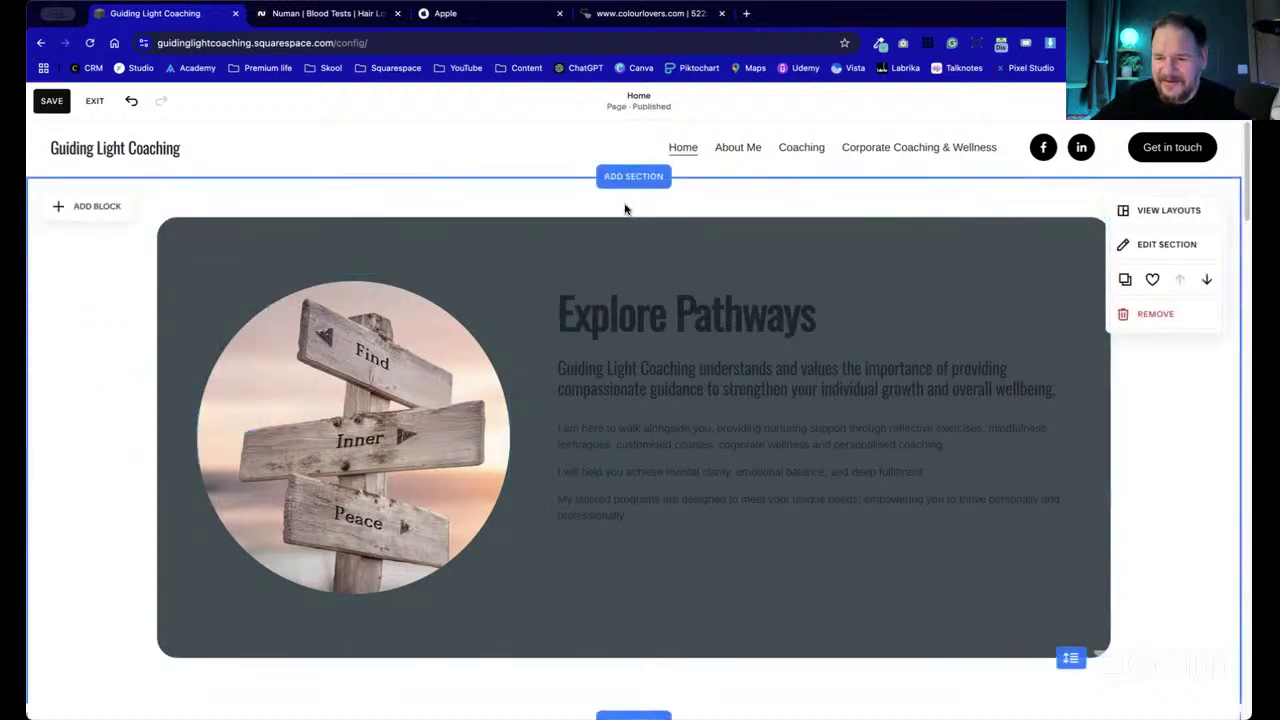
pyautogui.click(1197, 243)
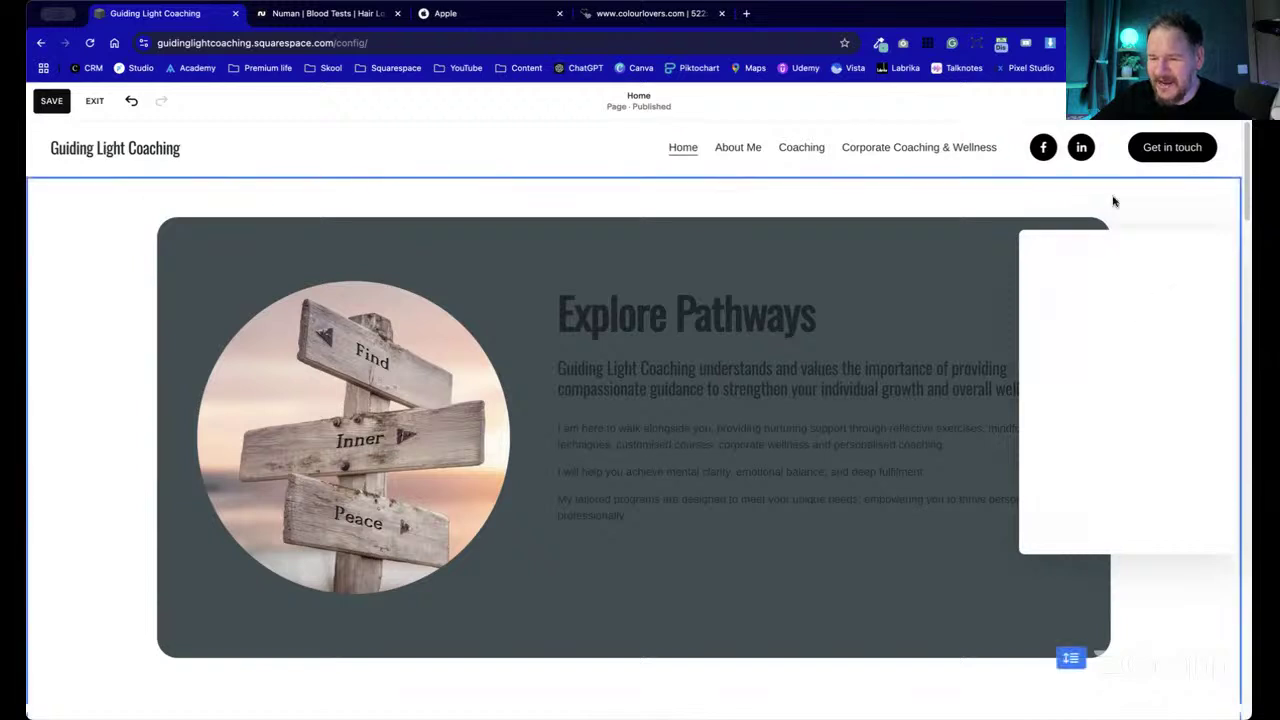
pyautogui.click(664, 267)
pyautogui.click(664, 267)
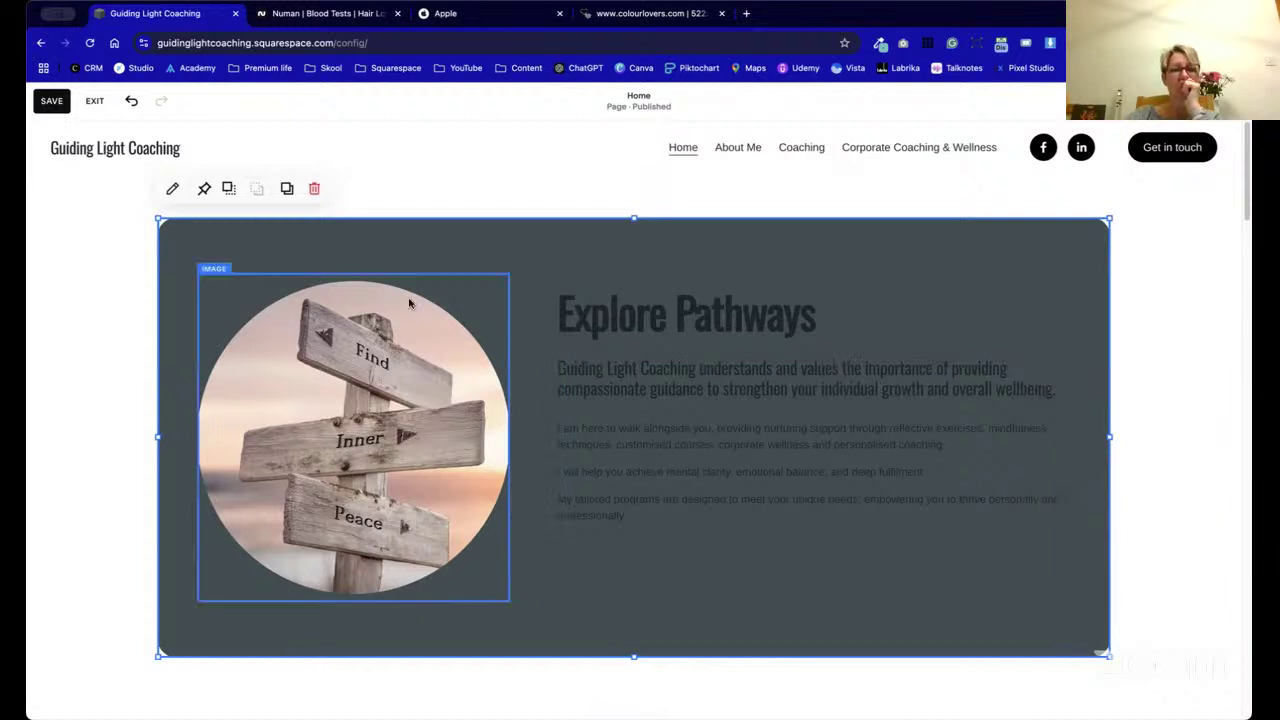
pyautogui.press('Delete')
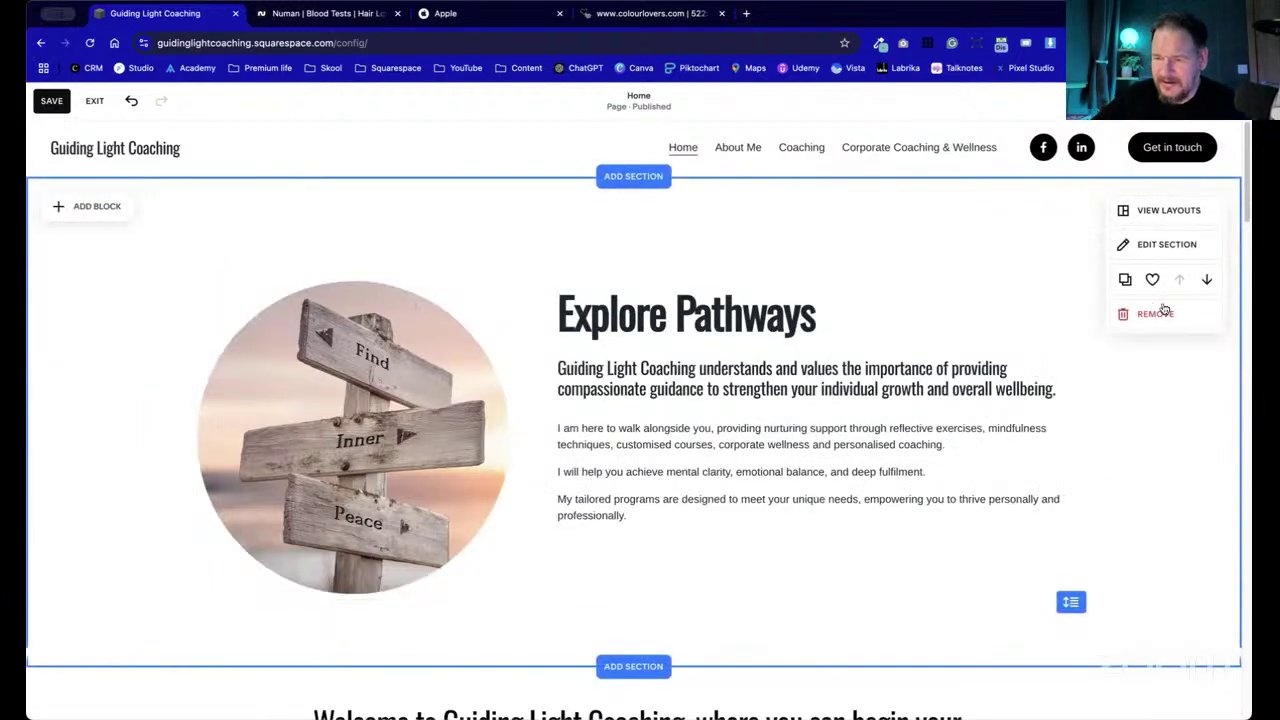
# - Apply the Darkest 2 color theme to the Explore Pathways section after trying Darkest 1
pyautogui.click(1170, 250)
pyautogui.click(1160, 249)
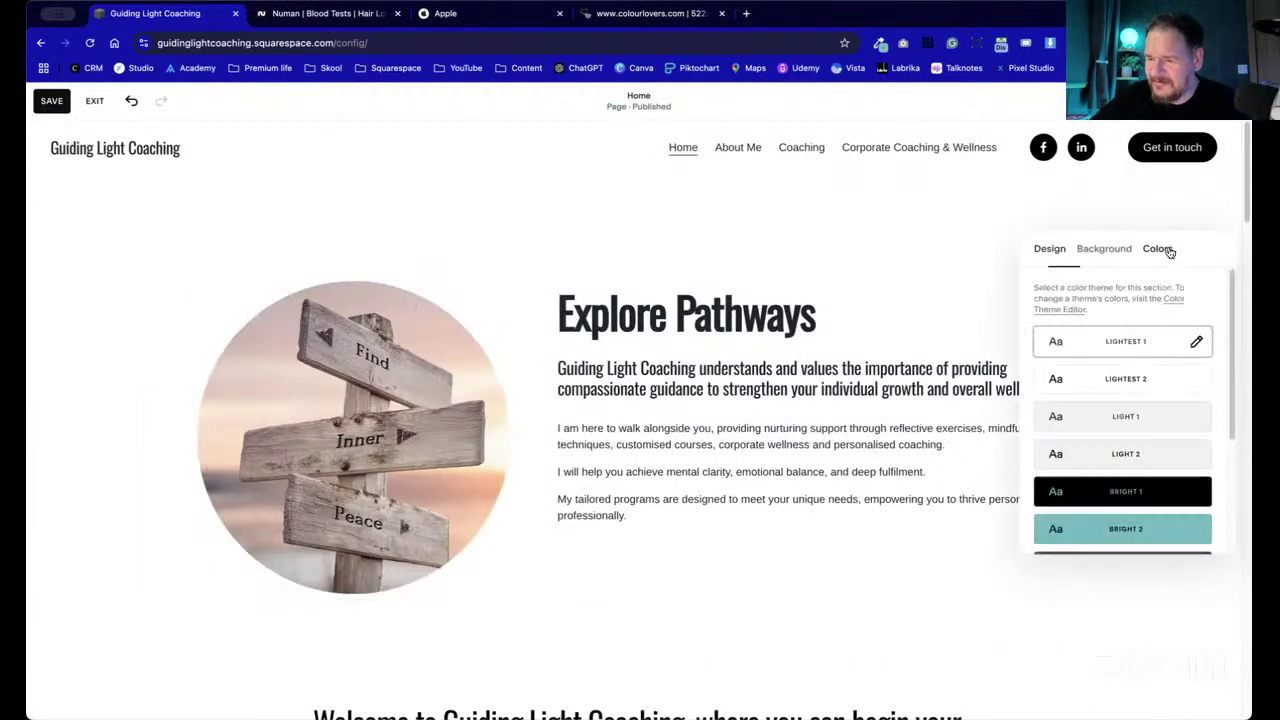
pyautogui.scroll(-3, 1210, 470)
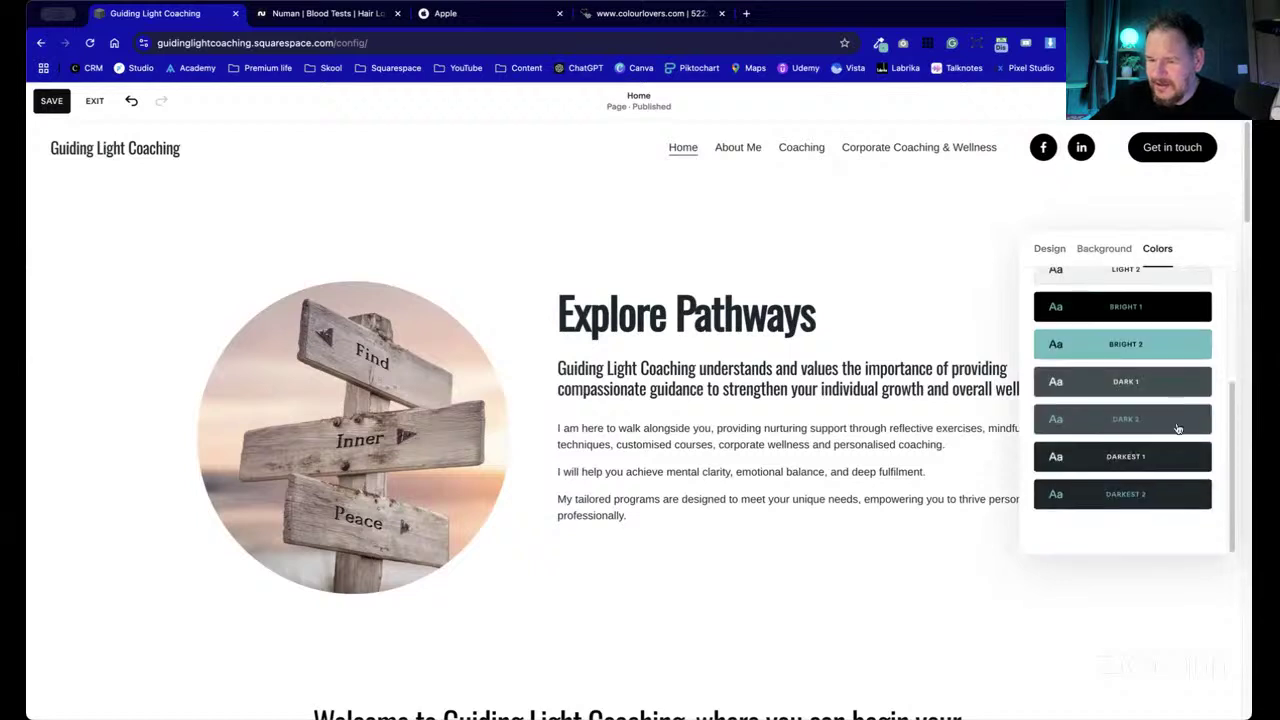
pyautogui.click(1180, 456)
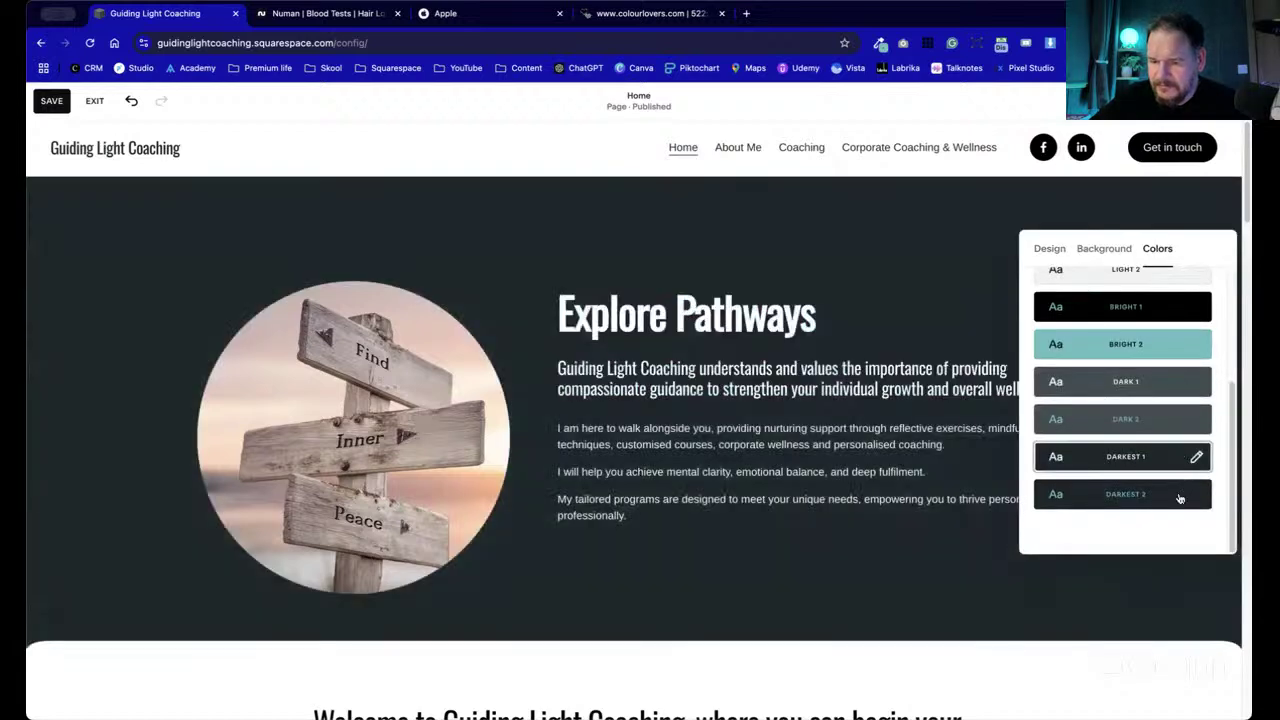
pyautogui.click(1180, 496)
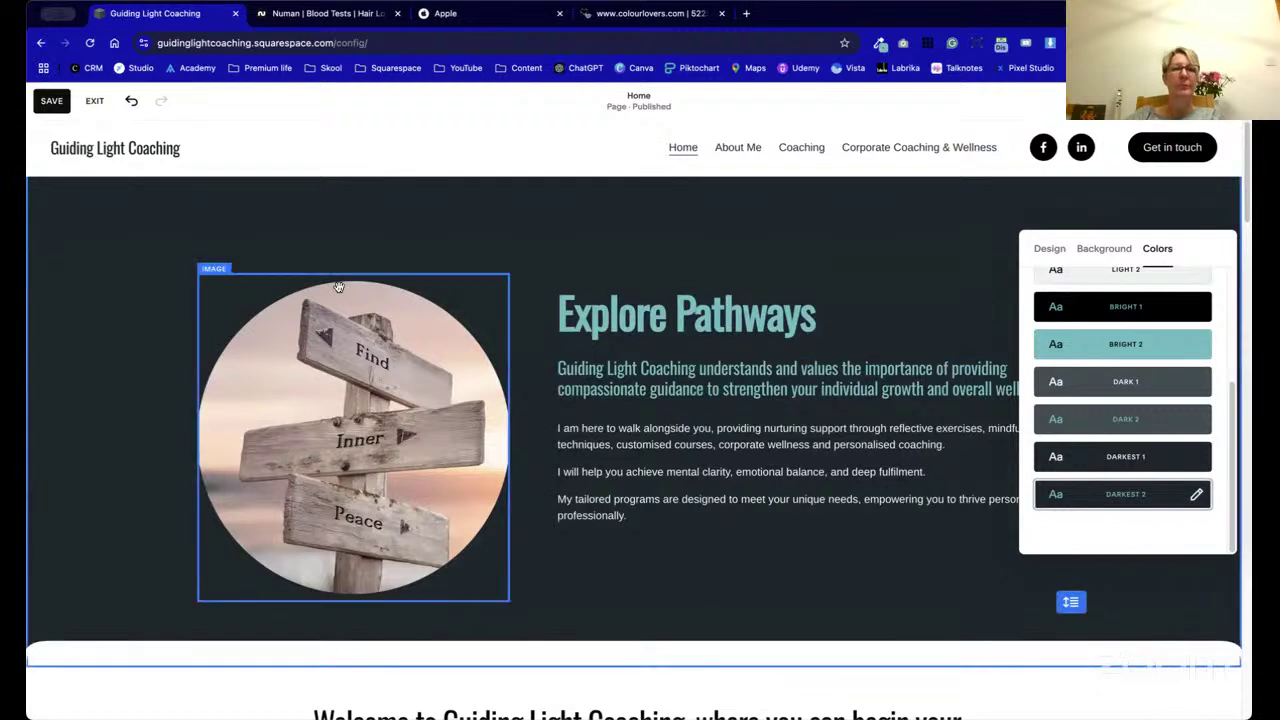
pyautogui.click(186, 298)
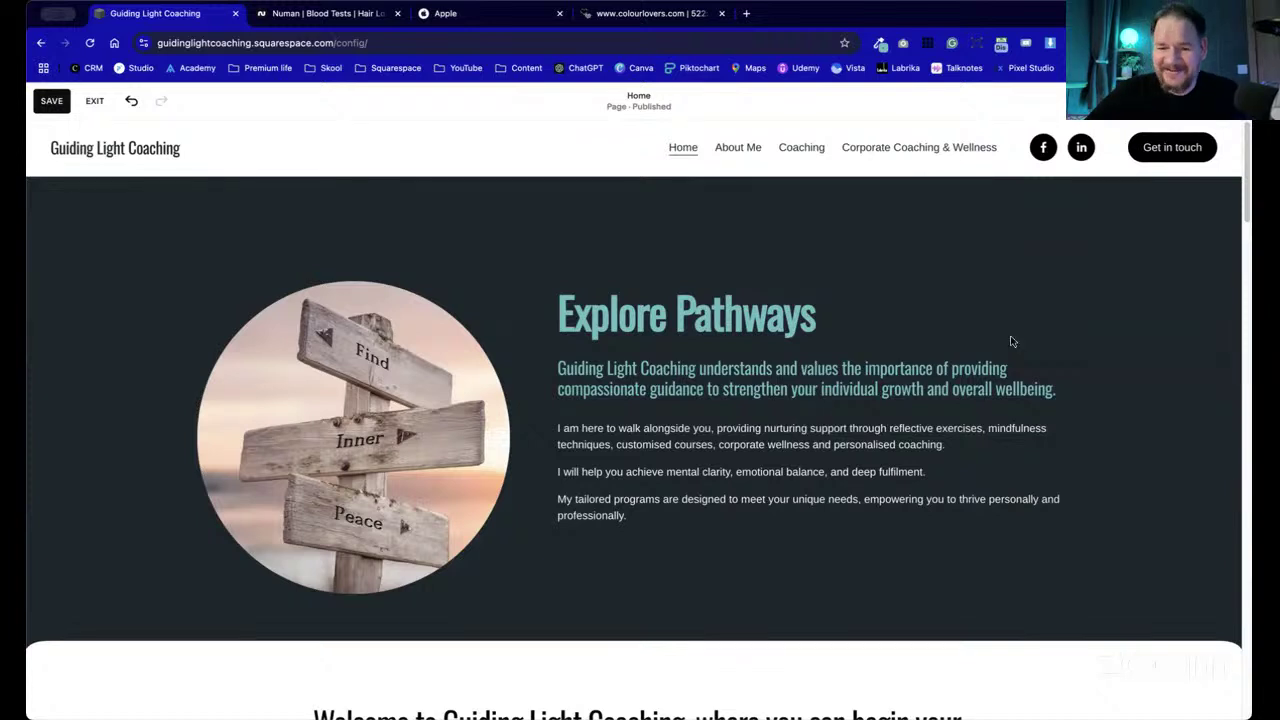
# - Enlarge the signpost image block, extending it to the page's left edge and upward to the height of the removed box
pyautogui.click(377, 524)
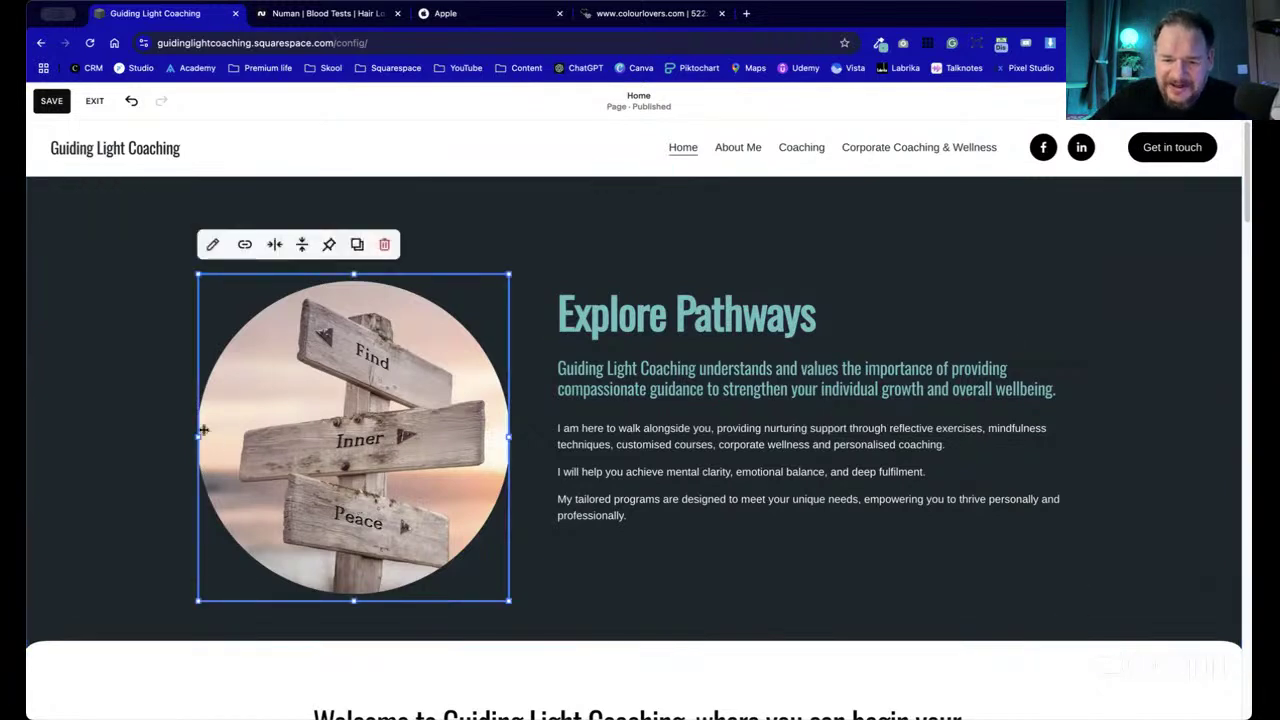
pyautogui.moveTo(200, 430); pyautogui.dragTo(30, 413)
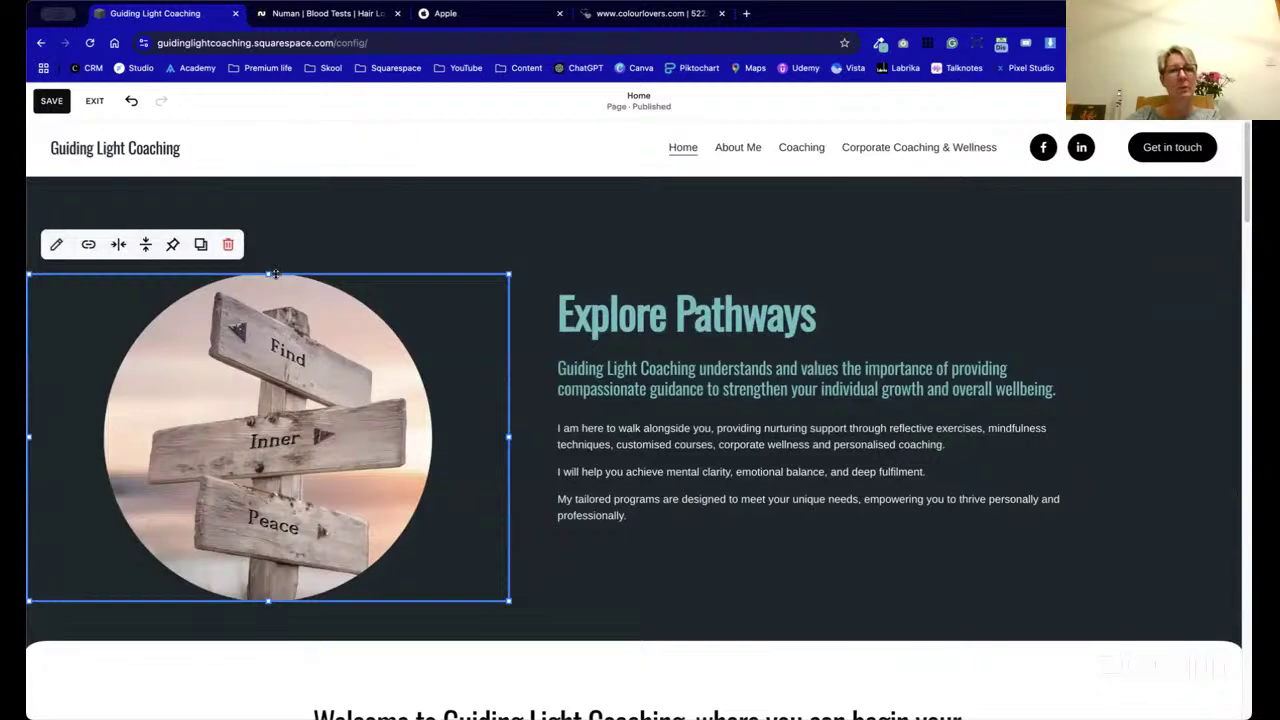
pyautogui.moveTo(275, 272); pyautogui.dragTo(275, 217)
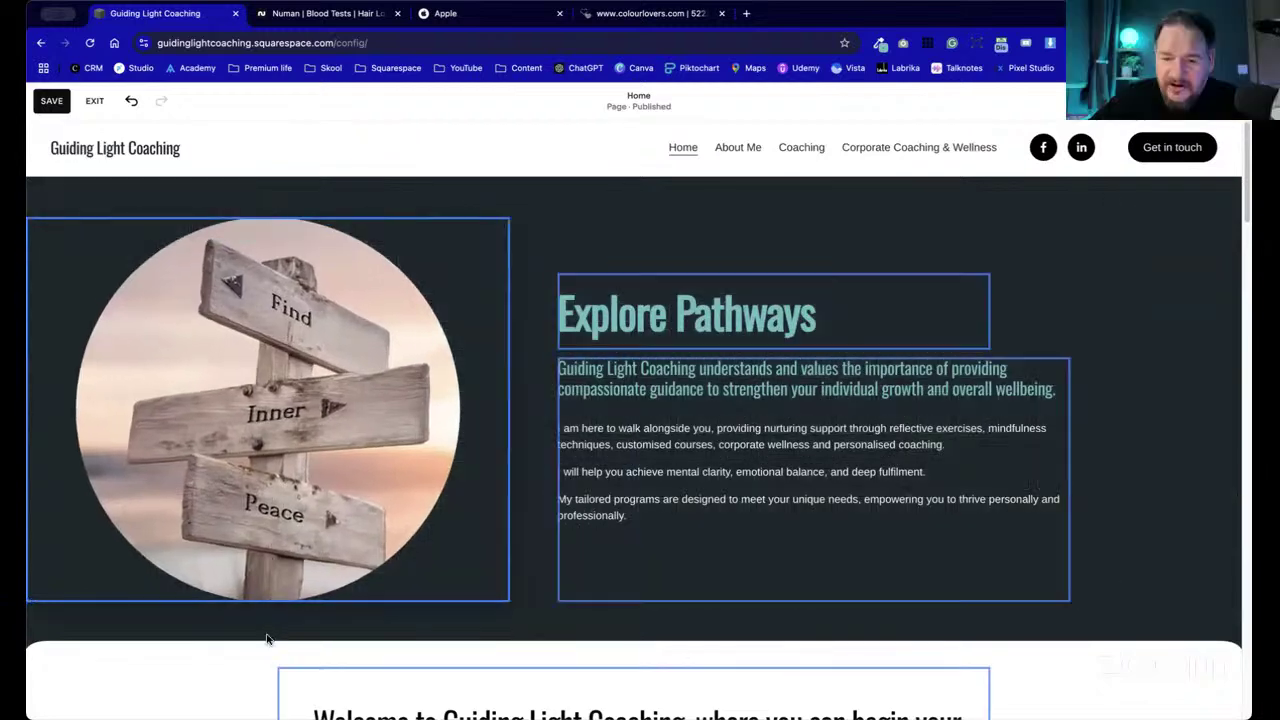
pyautogui.moveTo(267, 639); pyautogui.dragTo(264, 609)
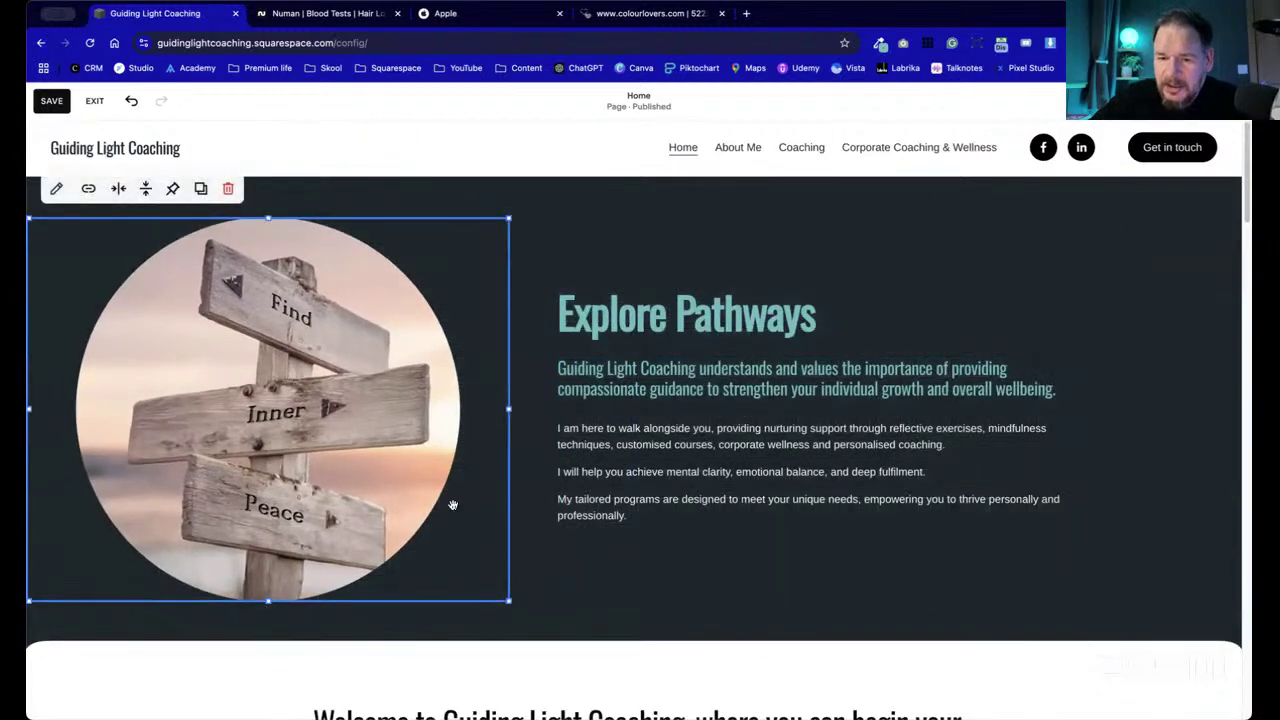
# - Change the signpost image's design from Shape to Fill so it fills its whole block
pyautogui.doubleClick(361, 409)
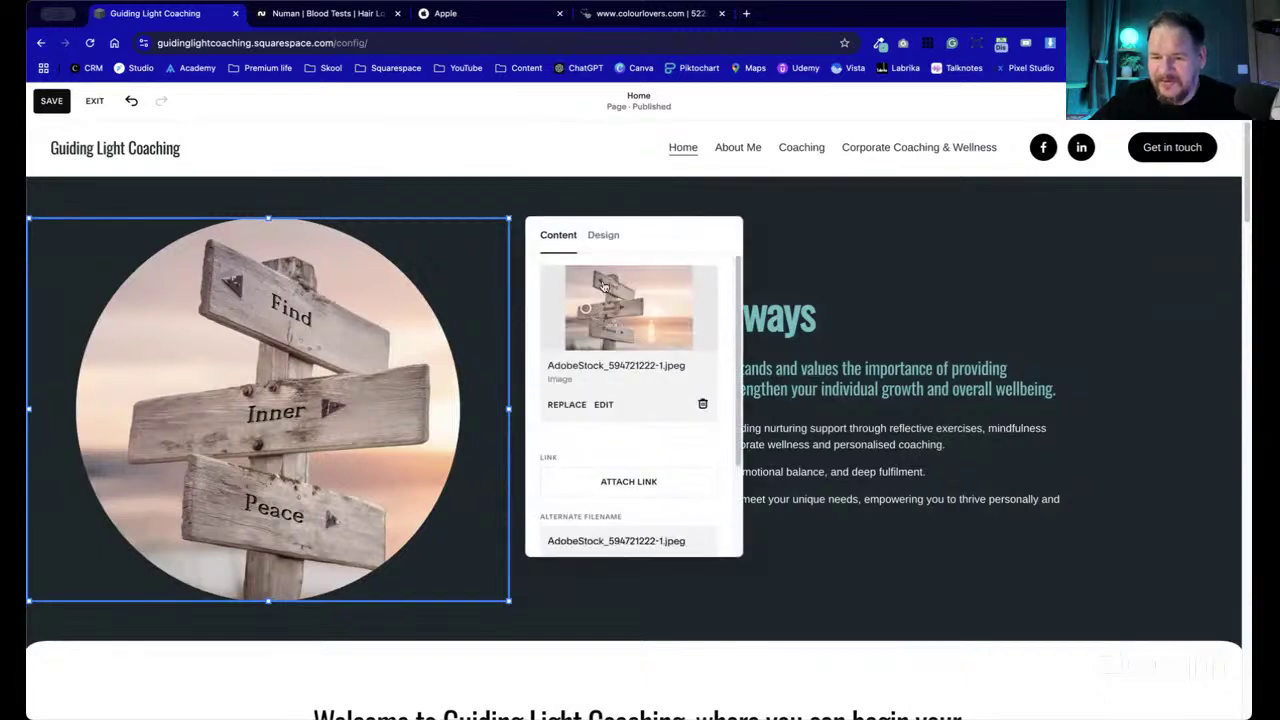
pyautogui.click(599, 236)
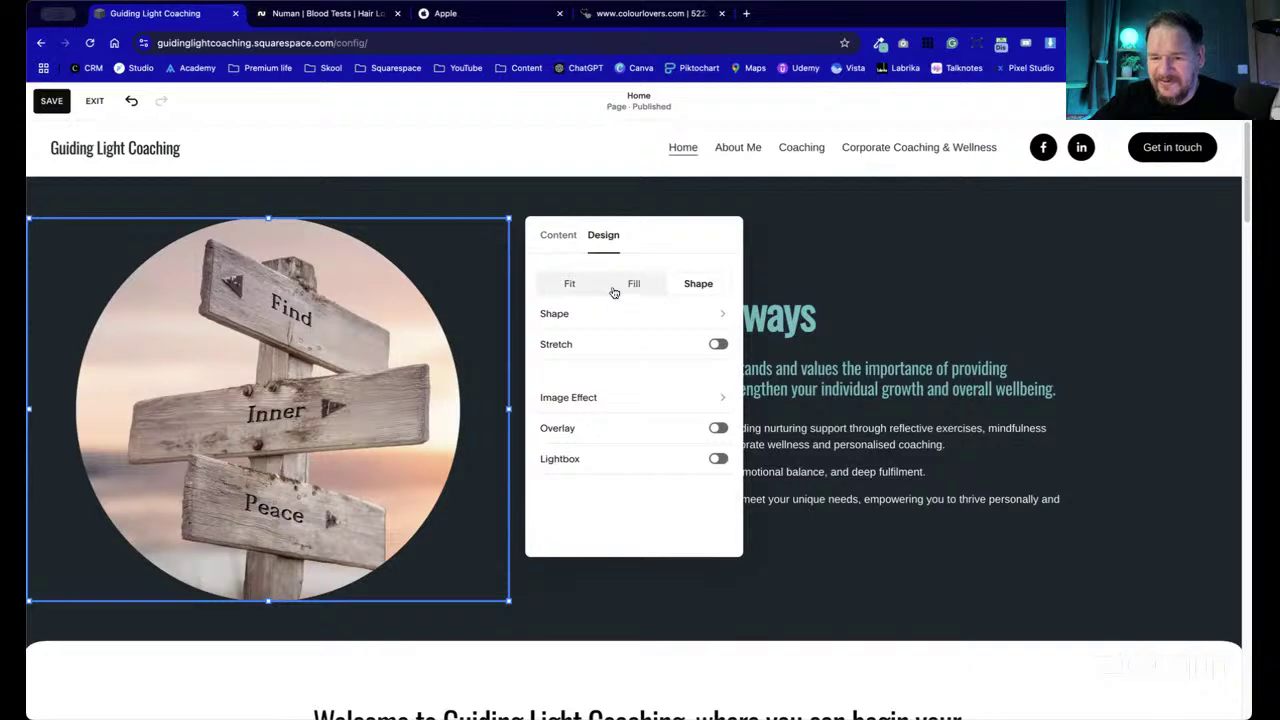
pyautogui.click(613, 293)
pyautogui.click(828, 281)
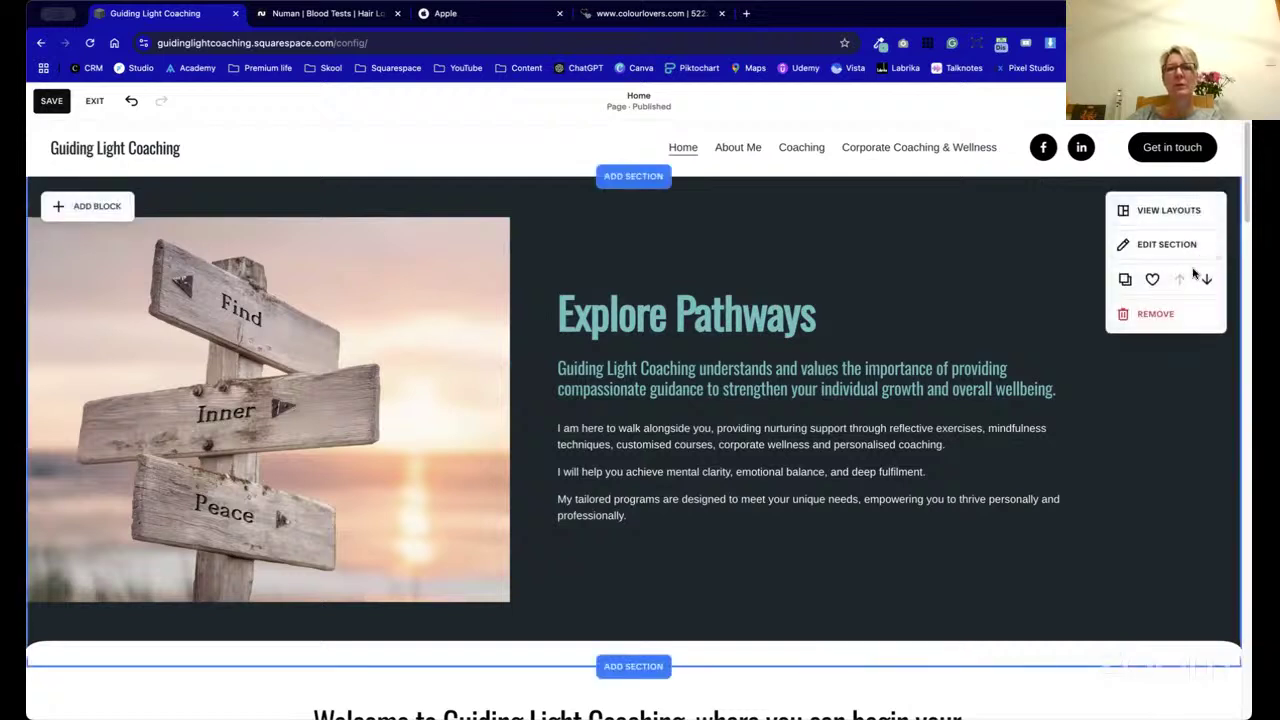
# - Turn off Fill Screen in the Explore Pathways section's design settings and look over the sections below it
pyautogui.click(1184, 245)
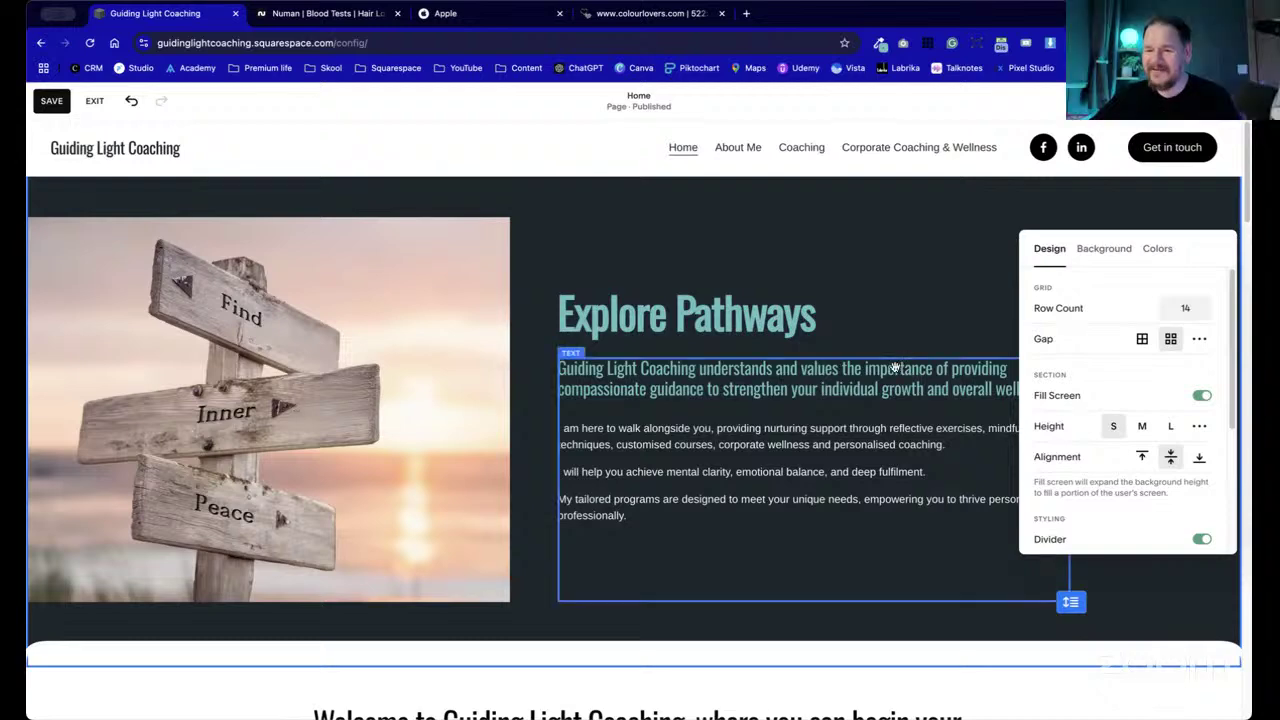
pyautogui.moveTo(1170, 246); pyautogui.dragTo(811, 249)
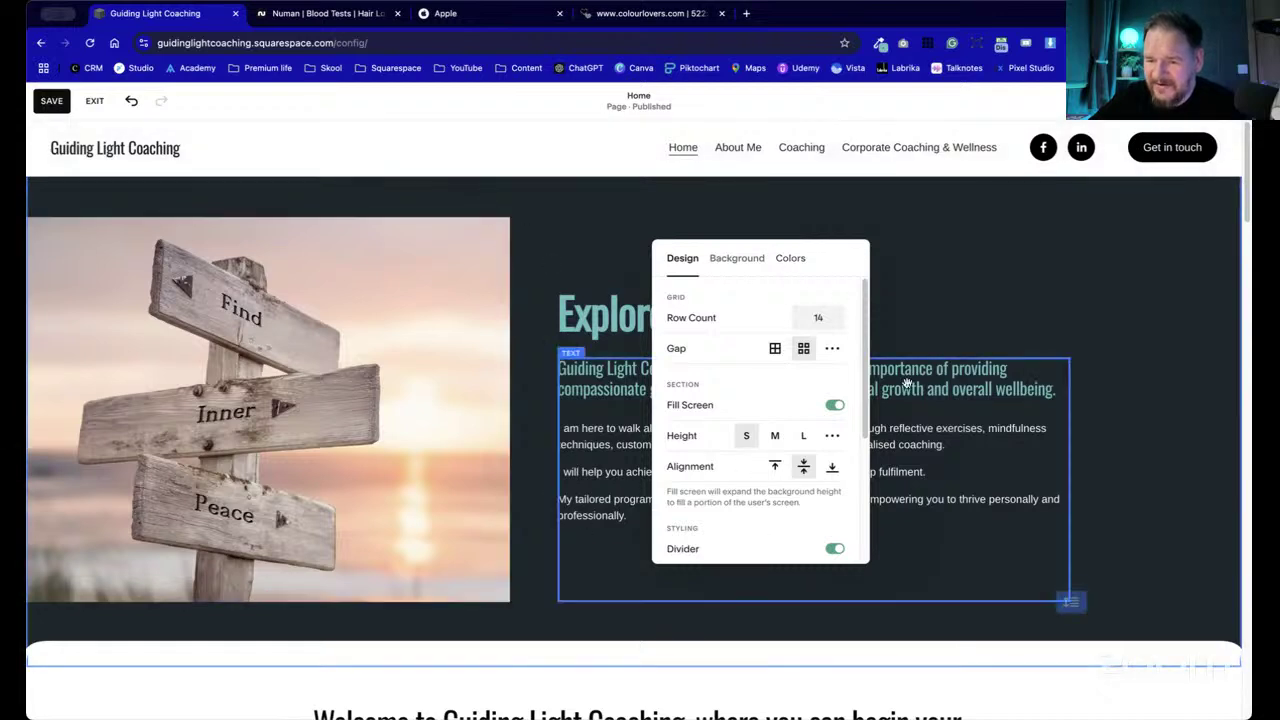
pyautogui.click(836, 406)
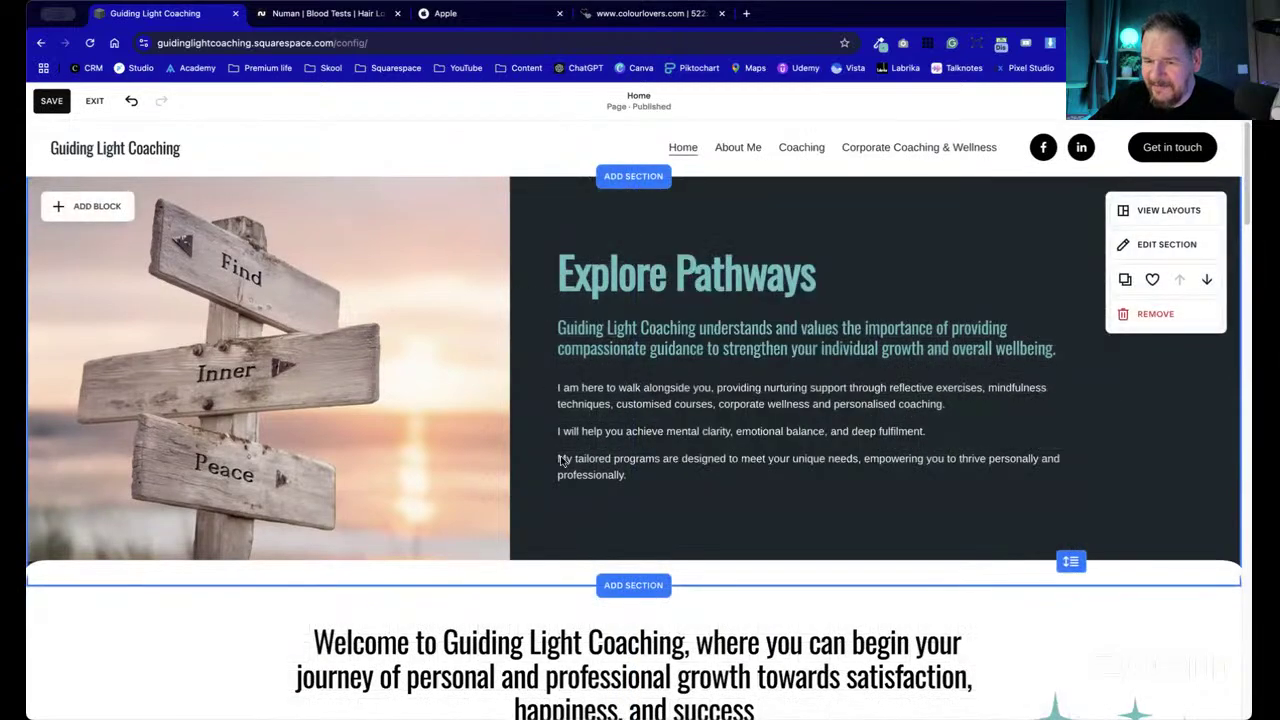
pyautogui.scroll(-5, 823, 590)
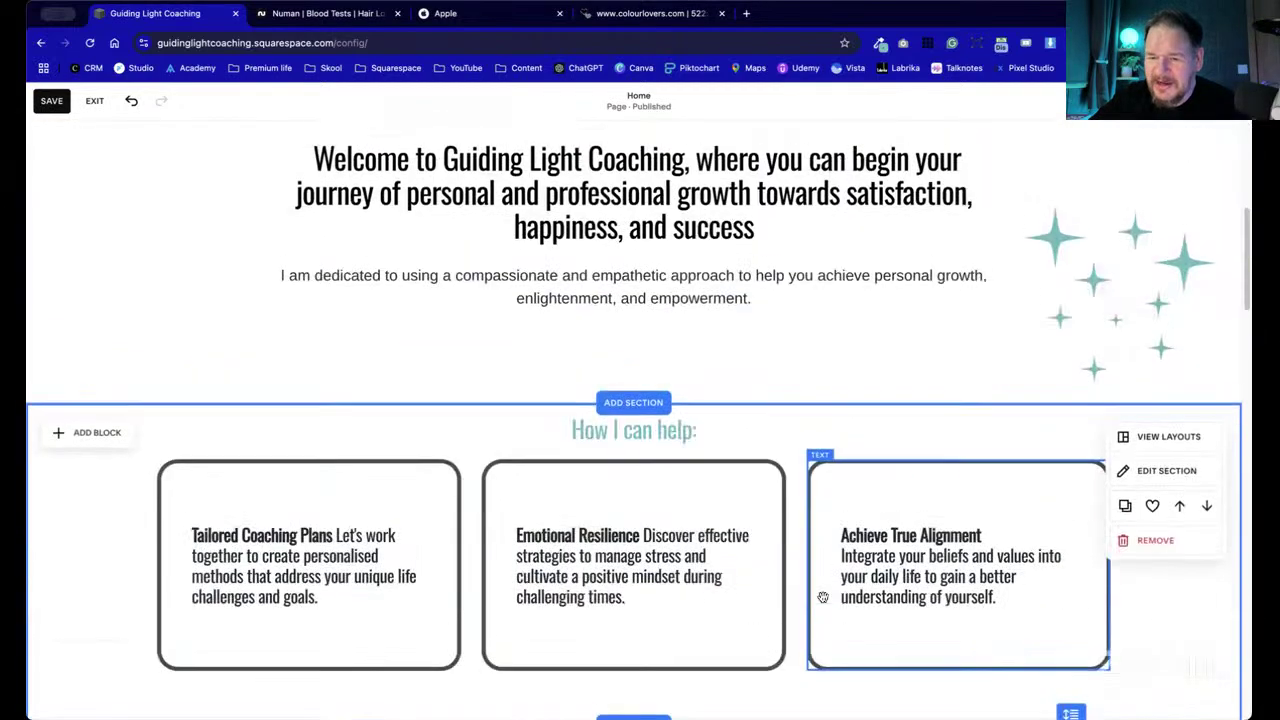
pyautogui.scroll(5, 835, 600)
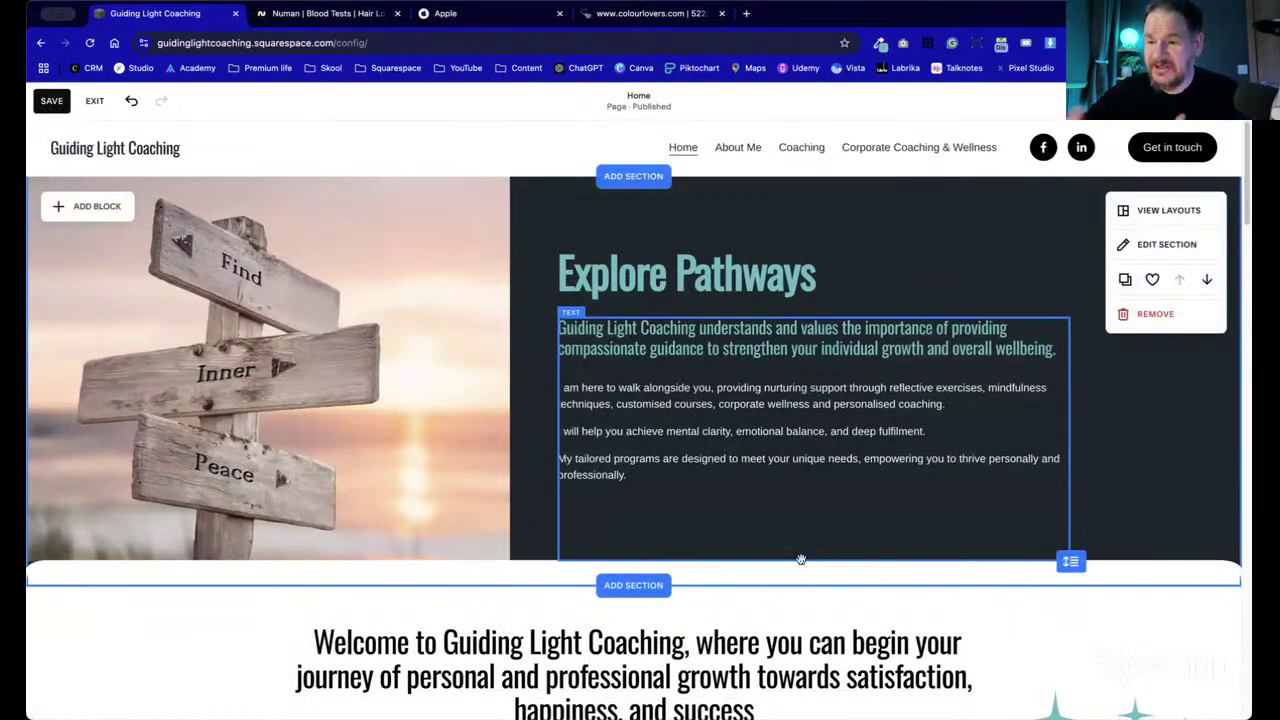
# - Increase the Explore Pathways section's height and extend the signpost image down to the section's new lower edge
pyautogui.moveTo(1071, 561); pyautogui.dragTo(1071, 617)
pyautogui.click(750, 298)
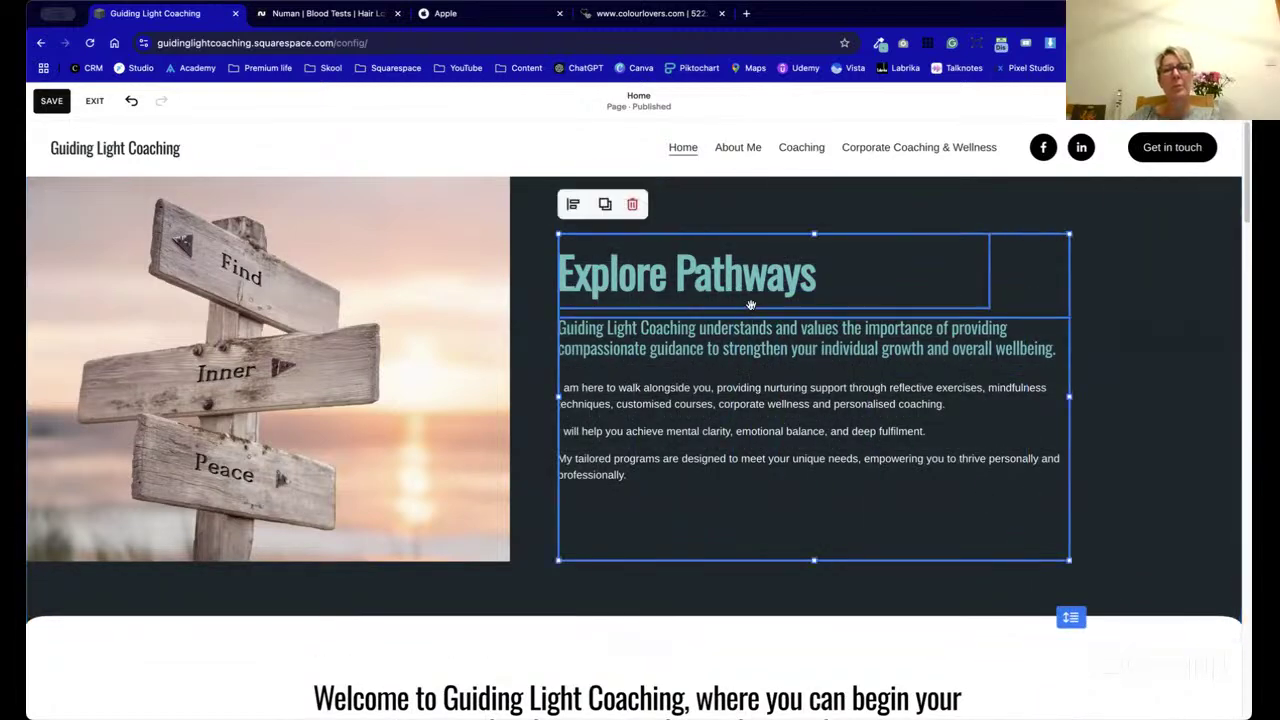
pyautogui.moveTo(750, 298); pyautogui.dragTo(756, 318)
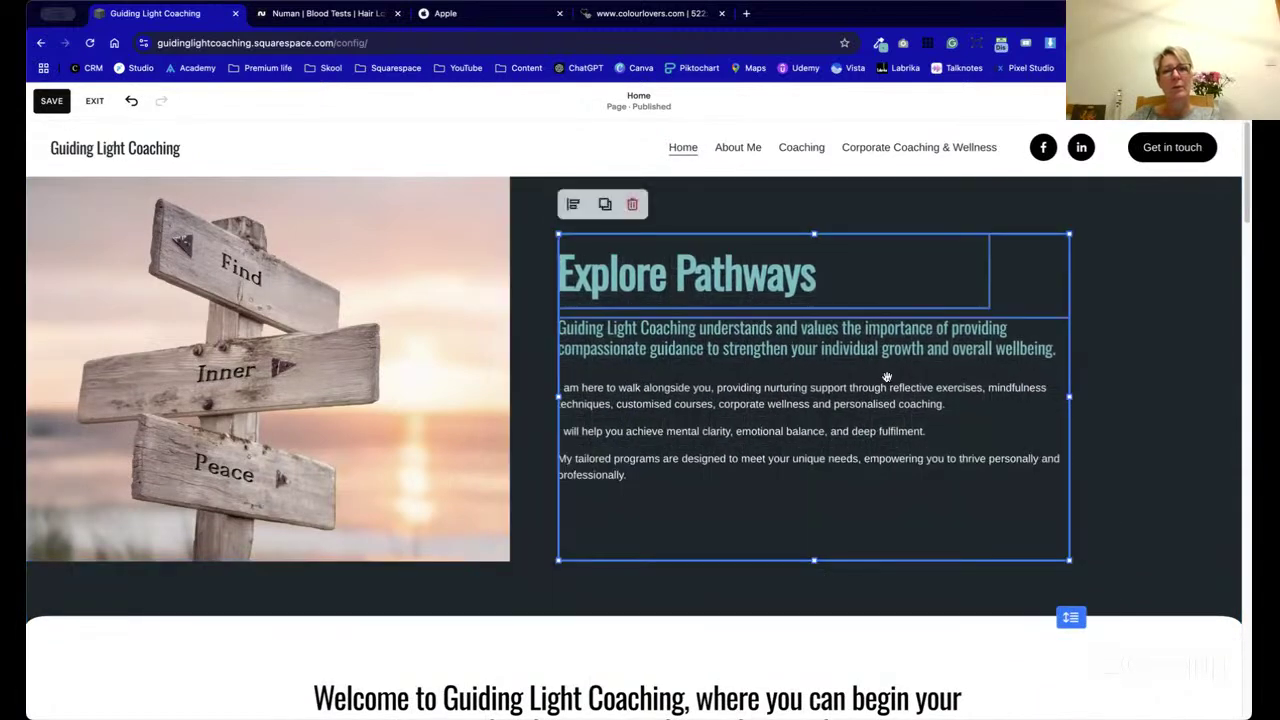
pyautogui.click(515, 531)
pyautogui.click(508, 533)
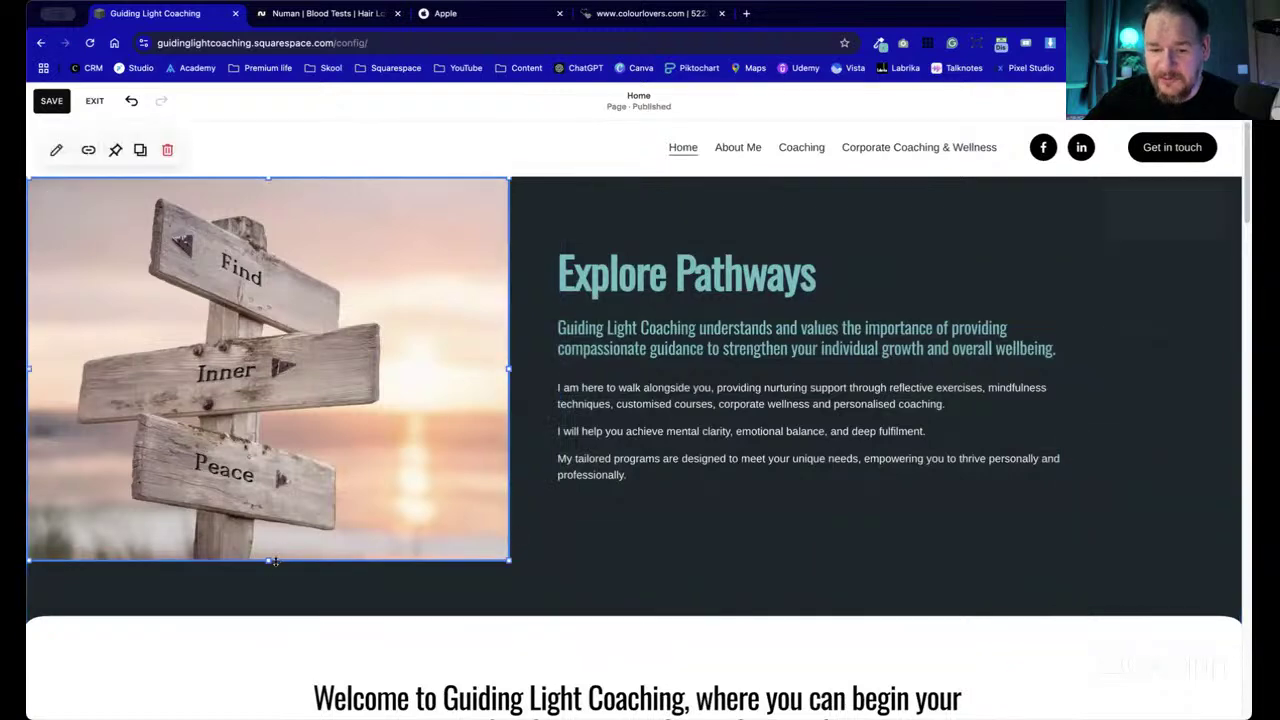
pyautogui.moveTo(275, 568); pyautogui.dragTo(283, 618)
pyautogui.click(611, 583)
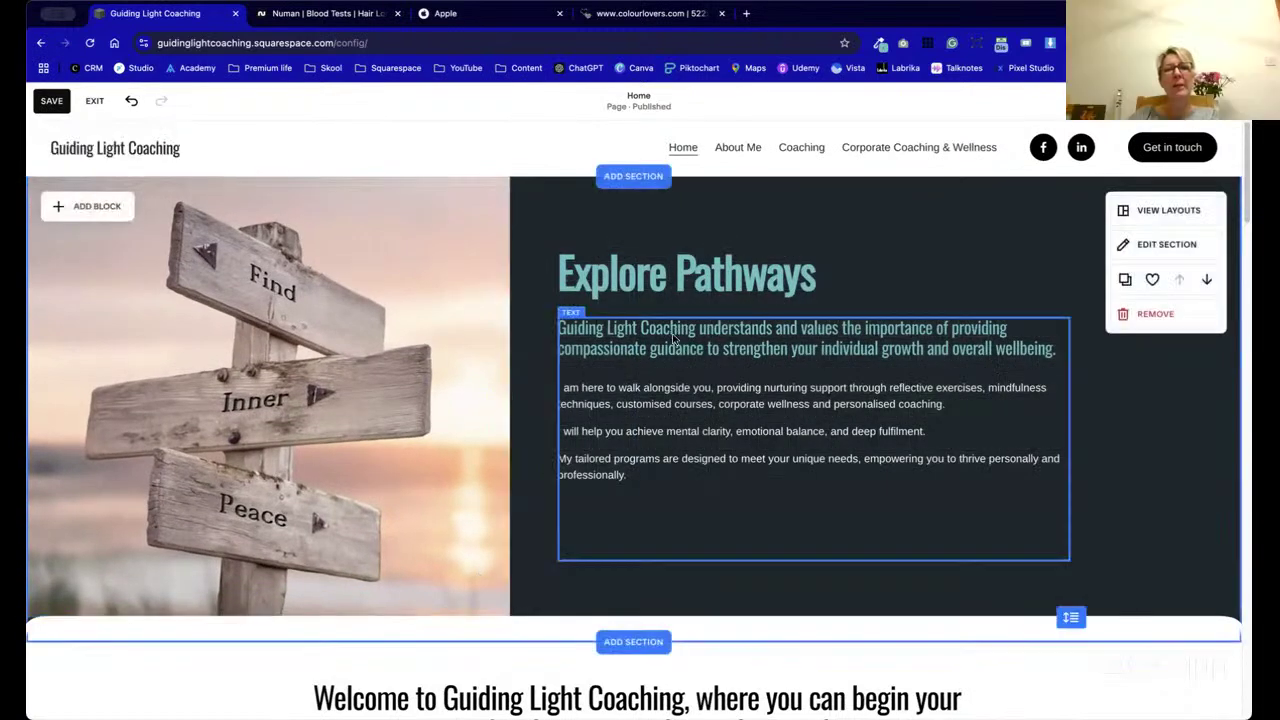
# - Recolor the Explore Pathways heading and the Heading 4 introduction beneath it with the white palette color
pyautogui.doubleClick(740, 292)
pyautogui.press('super+a')
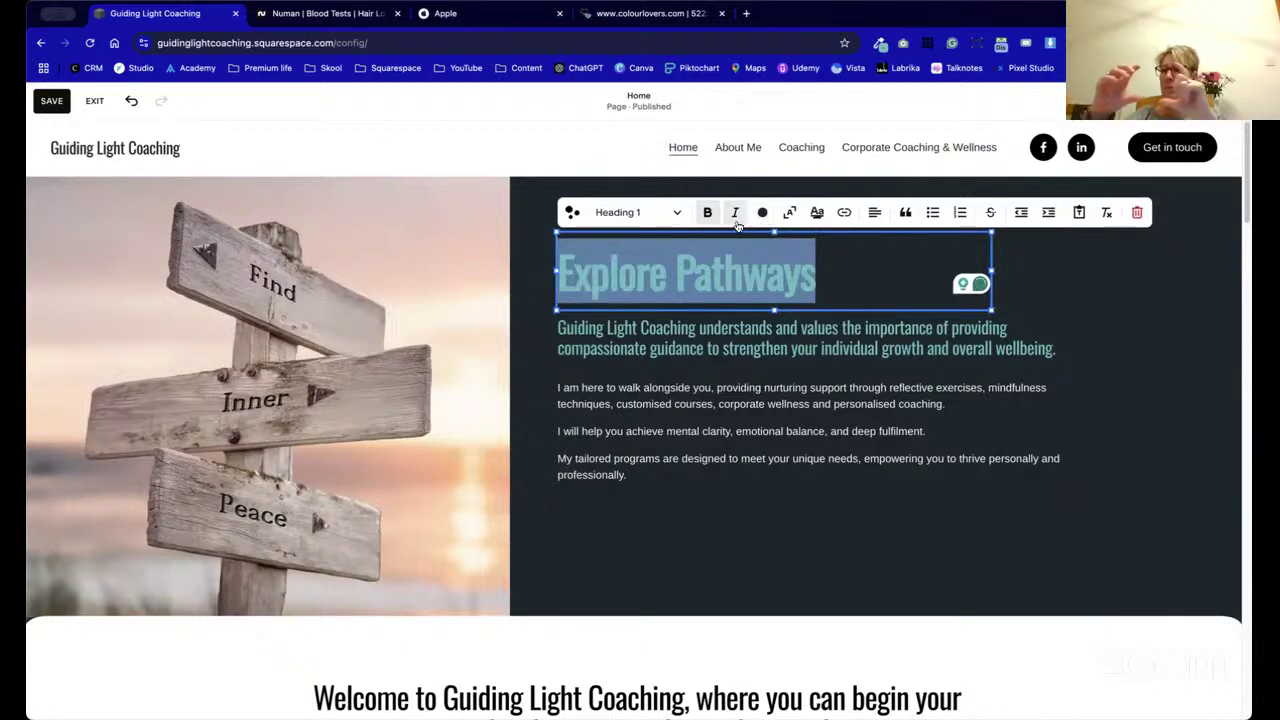
pyautogui.click(762, 212)
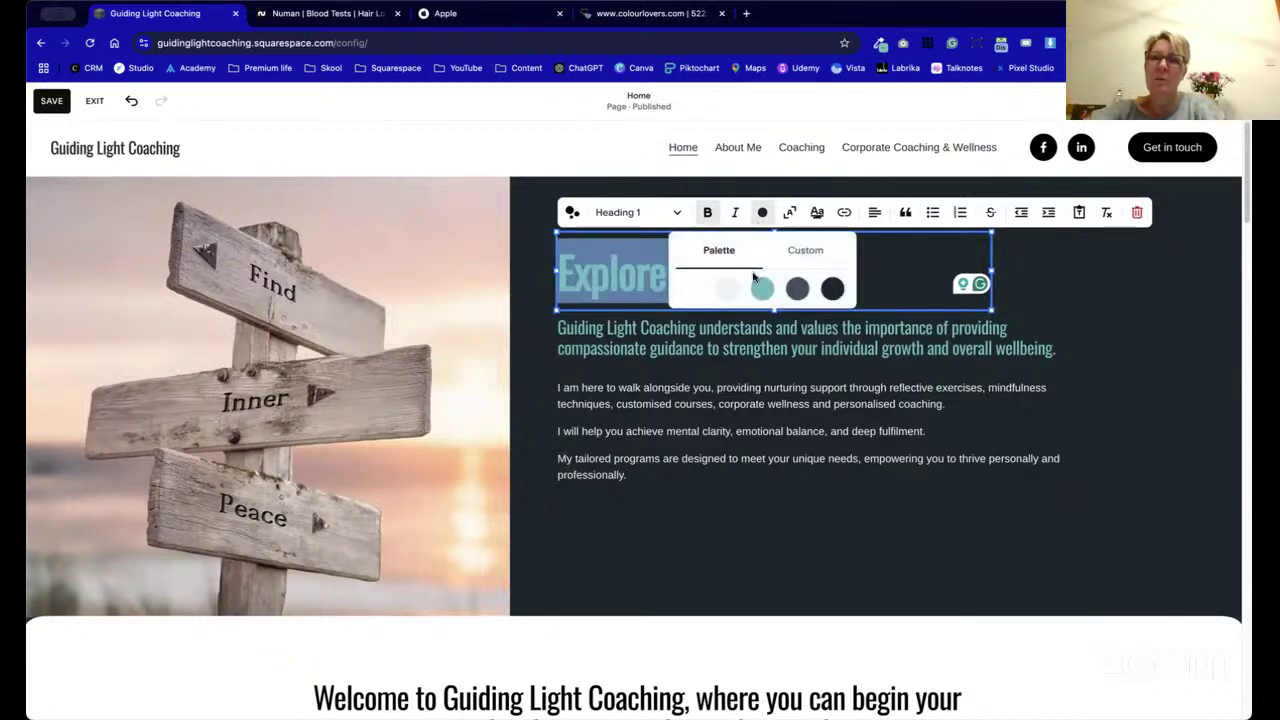
pyautogui.click(694, 290)
pyautogui.moveTo(557, 327); pyautogui.dragTo(1056, 349)
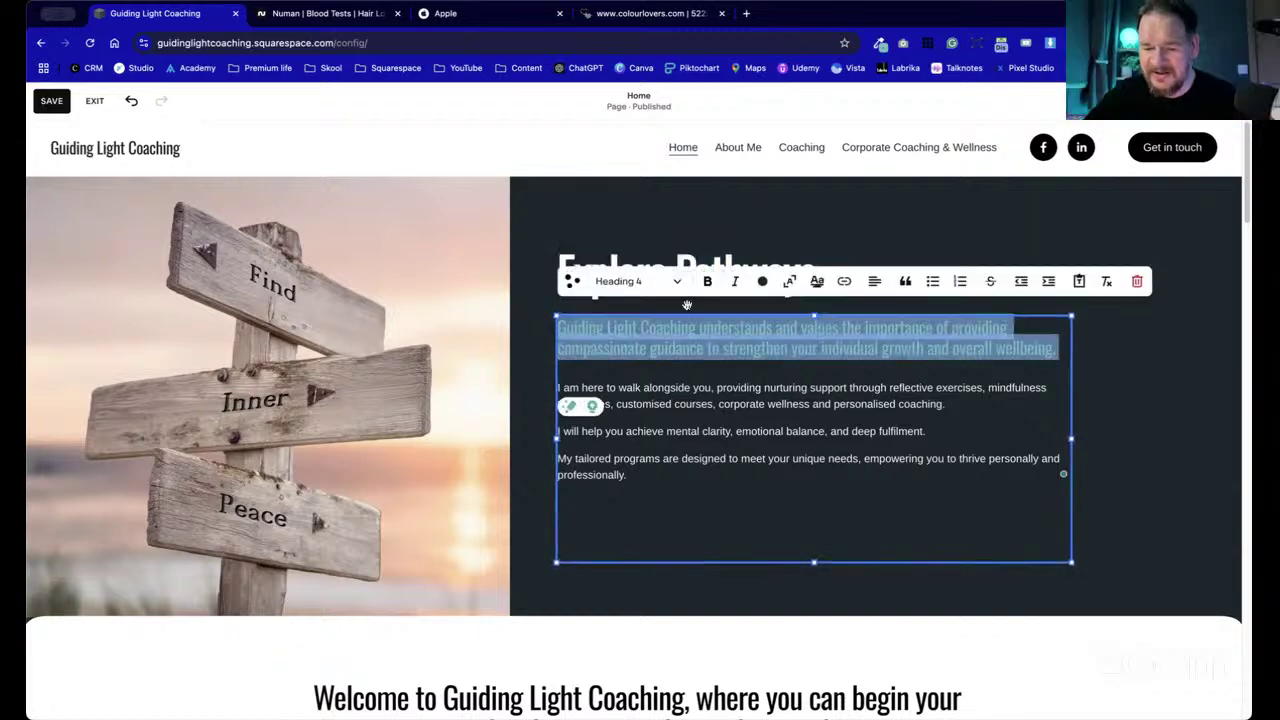
pyautogui.click(762, 281)
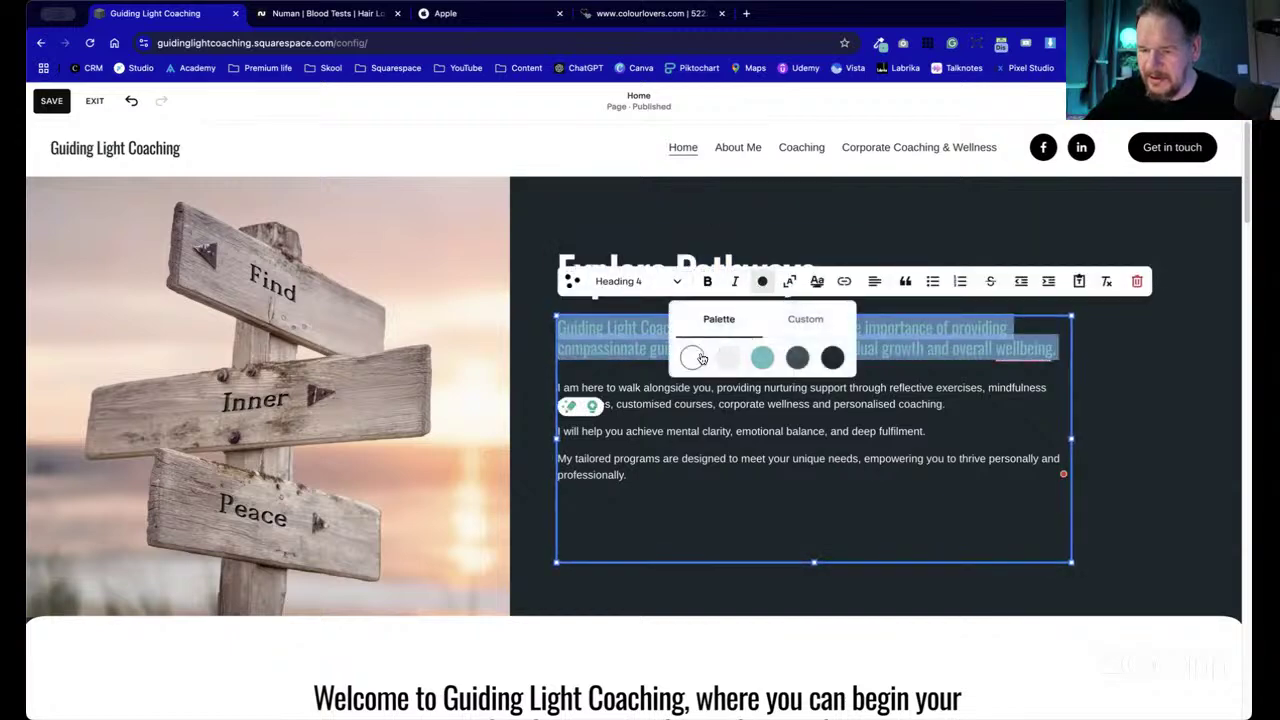
pyautogui.click(692, 357)
pyautogui.click(1123, 459)
# - Shorten the text block below the Explore Pathways heading and place a new Learn more button block directly beneath it
pyautogui.moveTo(814, 560); pyautogui.dragTo(810, 499)
pyautogui.click(831, 547)
pyautogui.click(61, 210)
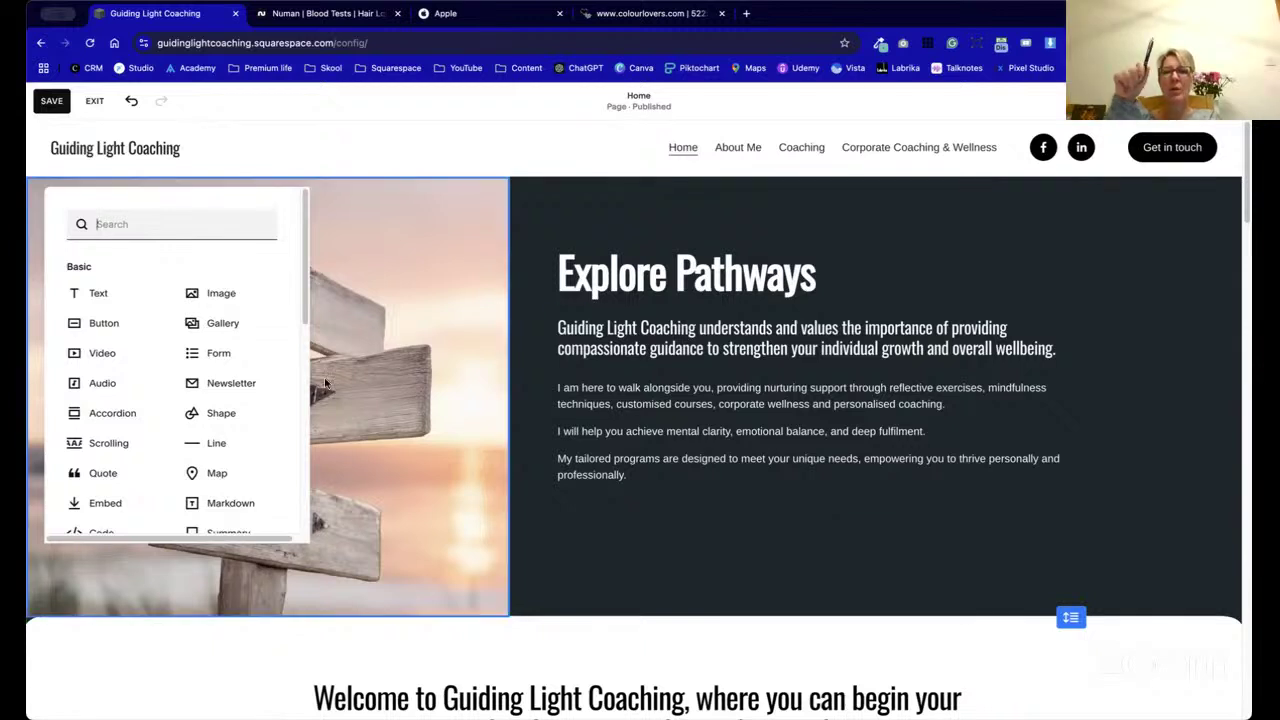
pyautogui.click(103, 323)
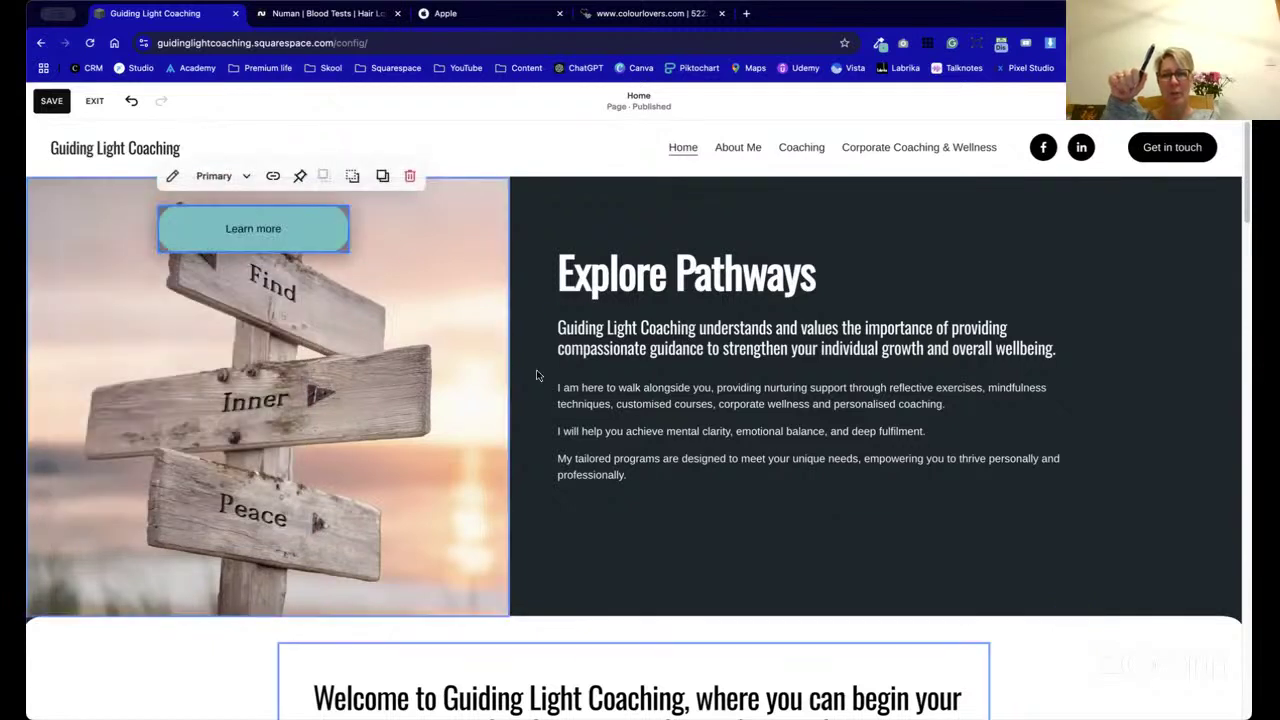
pyautogui.moveTo(305, 236); pyautogui.dragTo(740, 545)
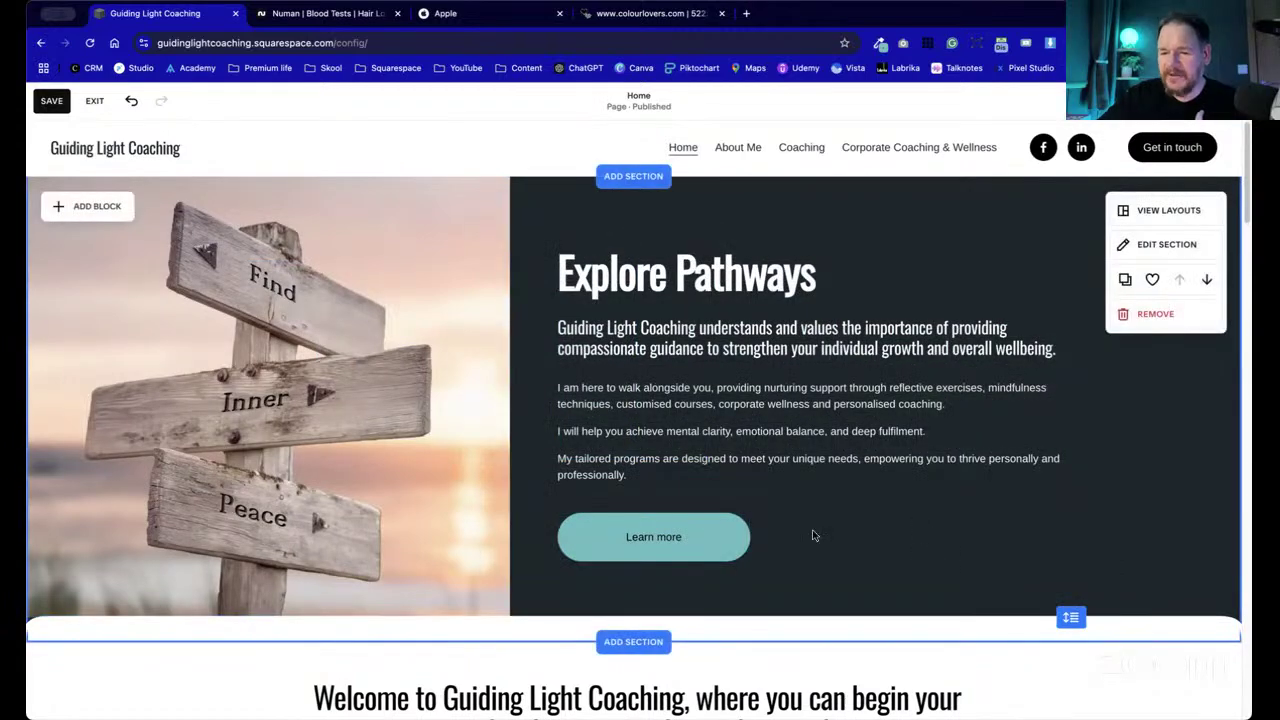
# - Narrow the Learn more button from its right edge, keeping its left edge aligned with the text above
pyautogui.click(745, 537)
pyautogui.moveTo(755, 538); pyautogui.dragTo(712, 538)
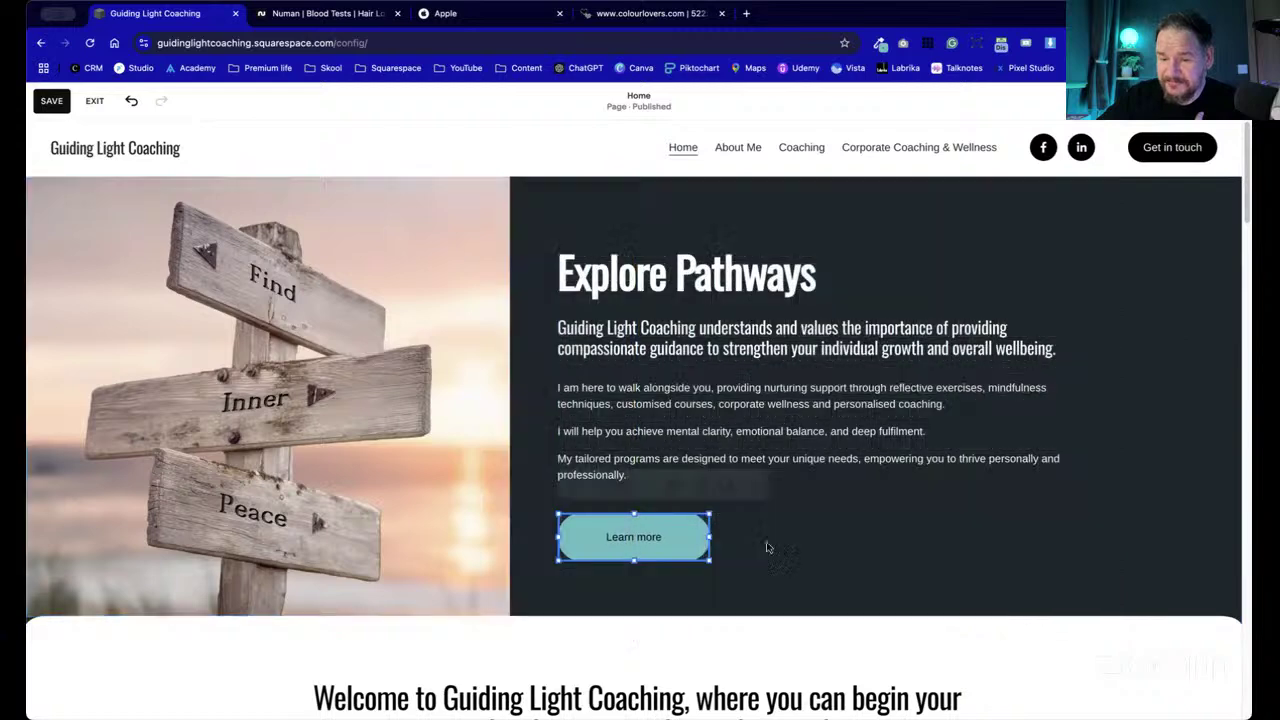
pyautogui.click(866, 543)
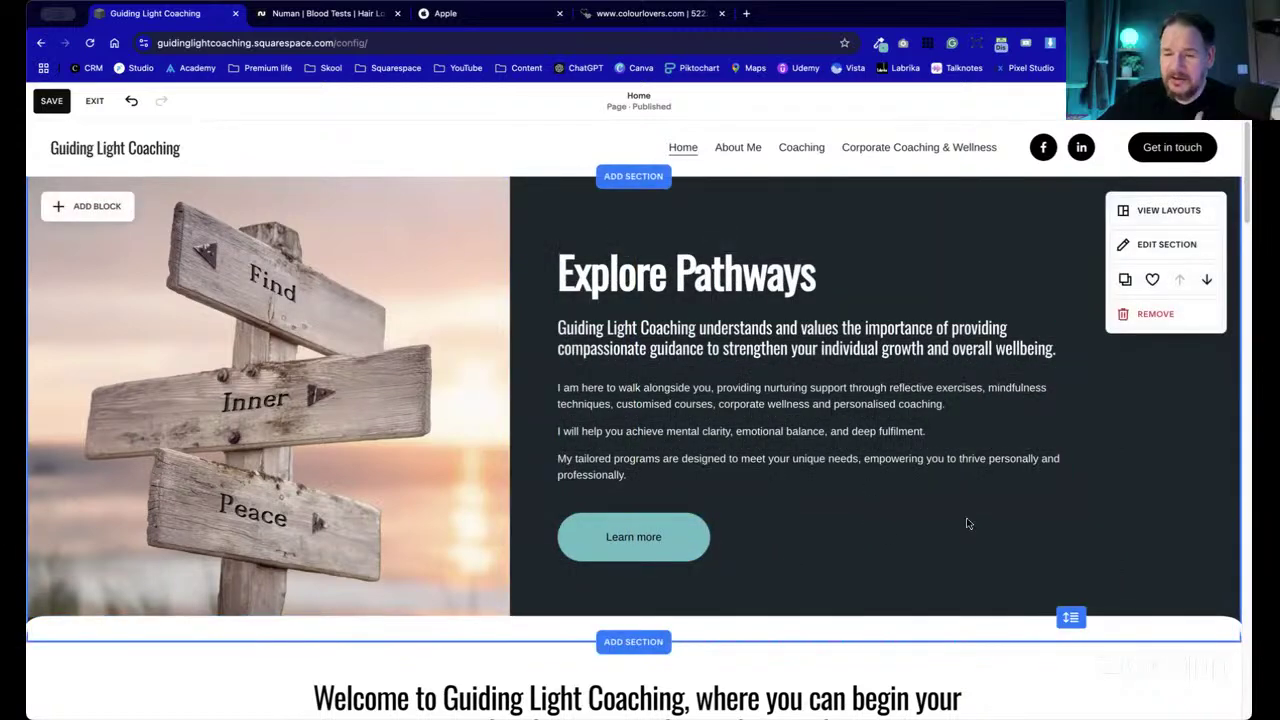
# - Change the primary button style's shape to Square in the site's button styles and apply the style to all button types
pyautogui.doubleClick(683, 518)
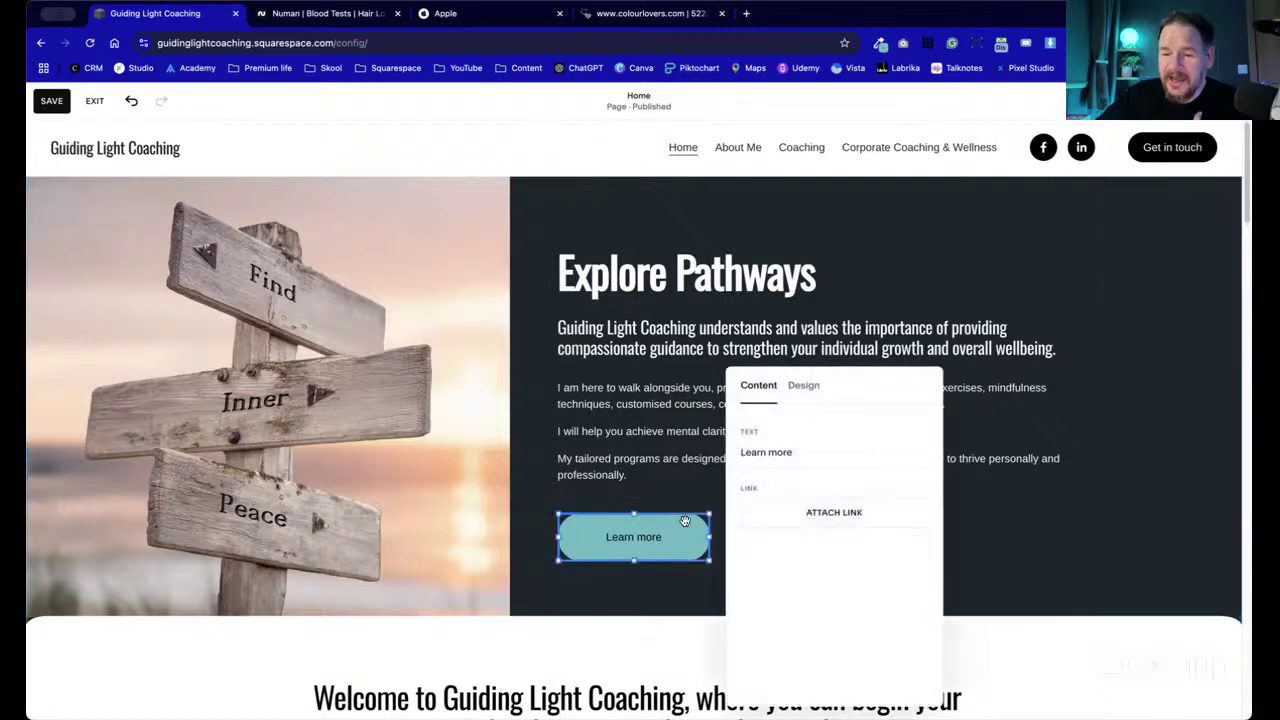
pyautogui.moveTo(845, 391); pyautogui.dragTo(268, 251)
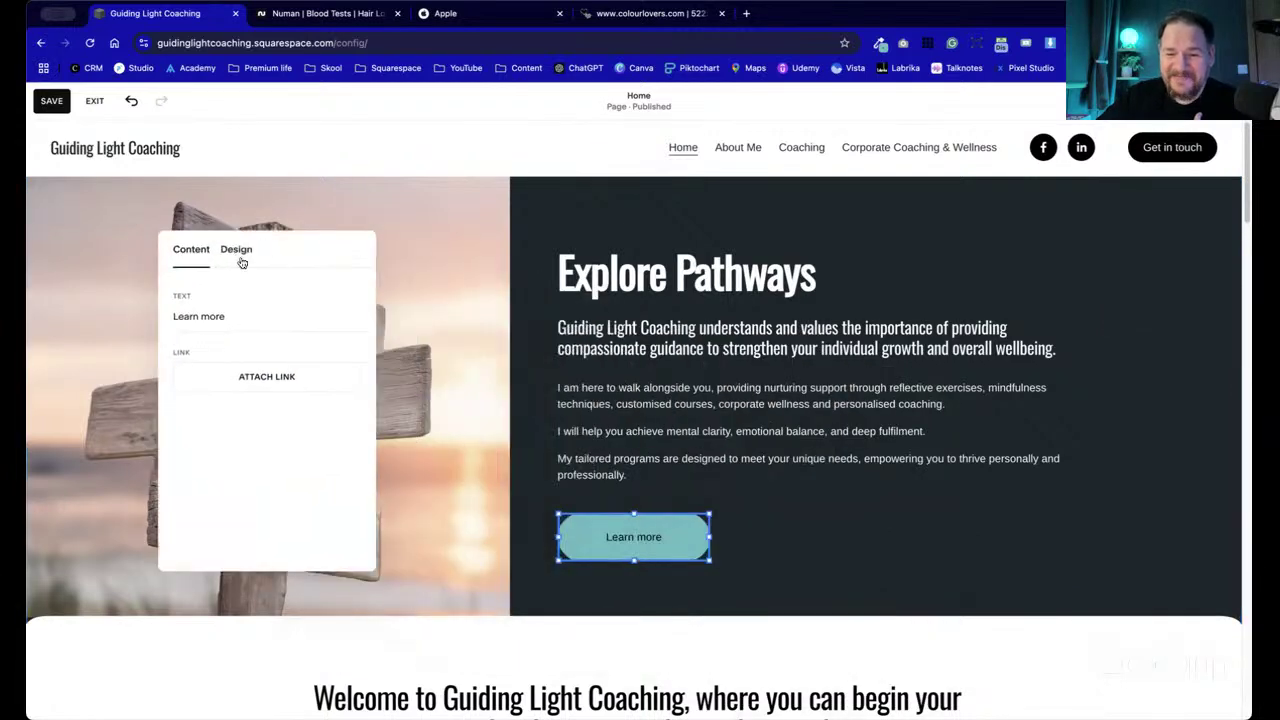
pyautogui.click(238, 250)
pyautogui.click(311, 304)
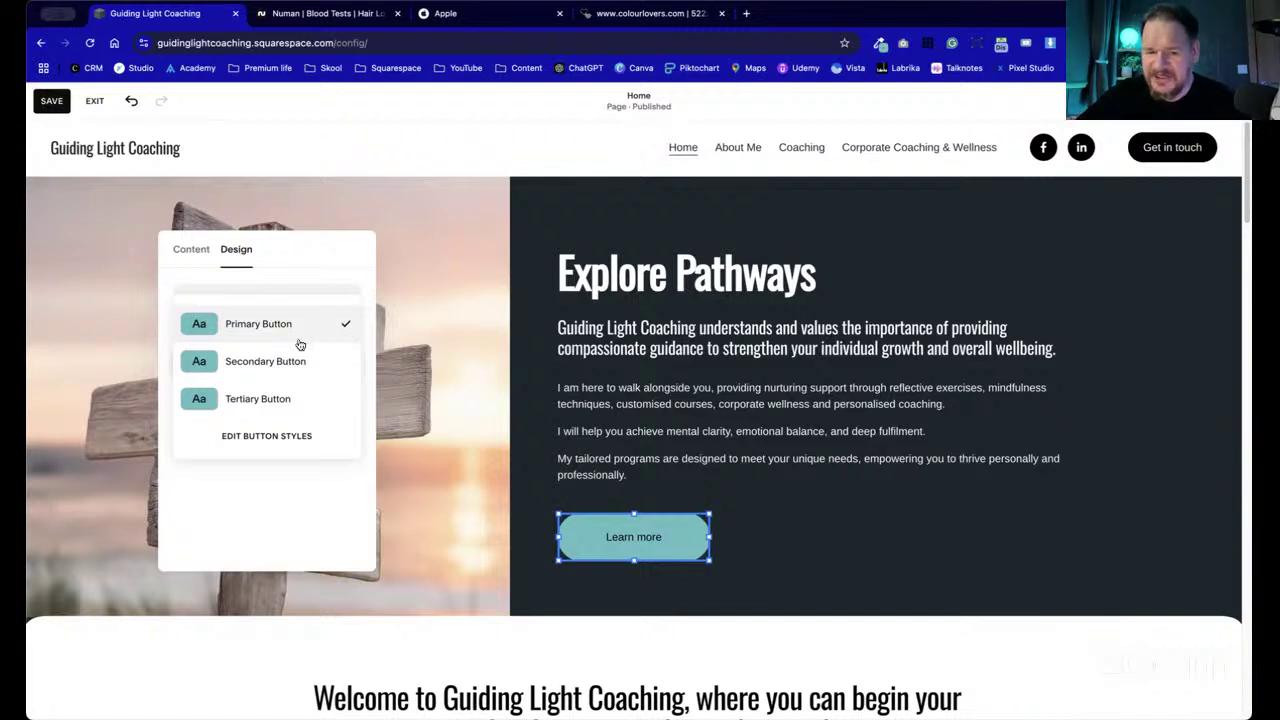
pyautogui.click(276, 440)
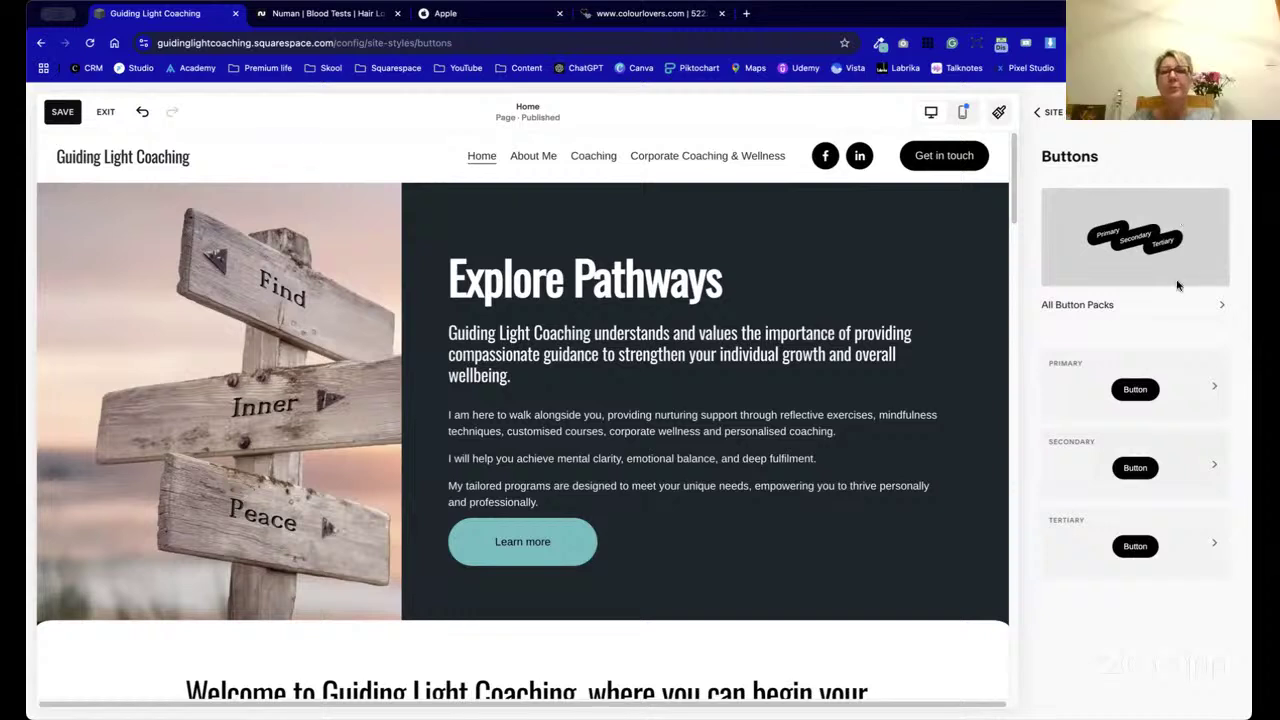
pyautogui.click(1185, 389)
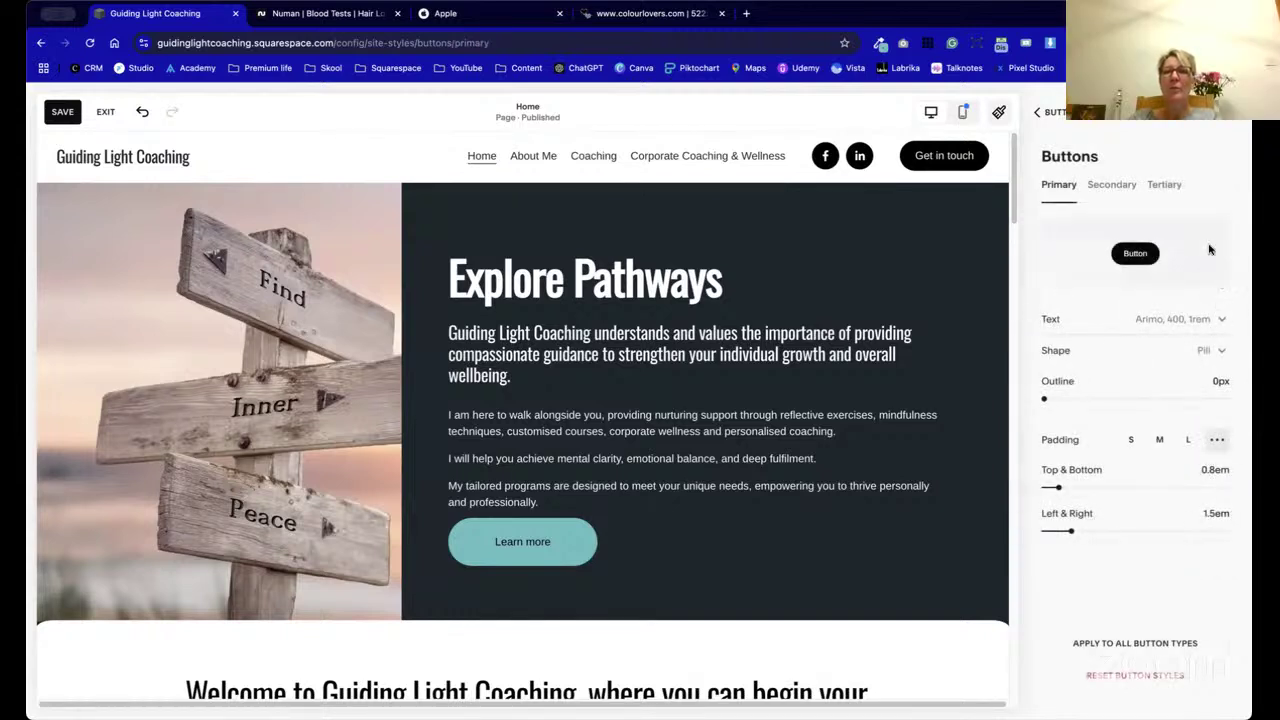
pyautogui.click(1212, 355)
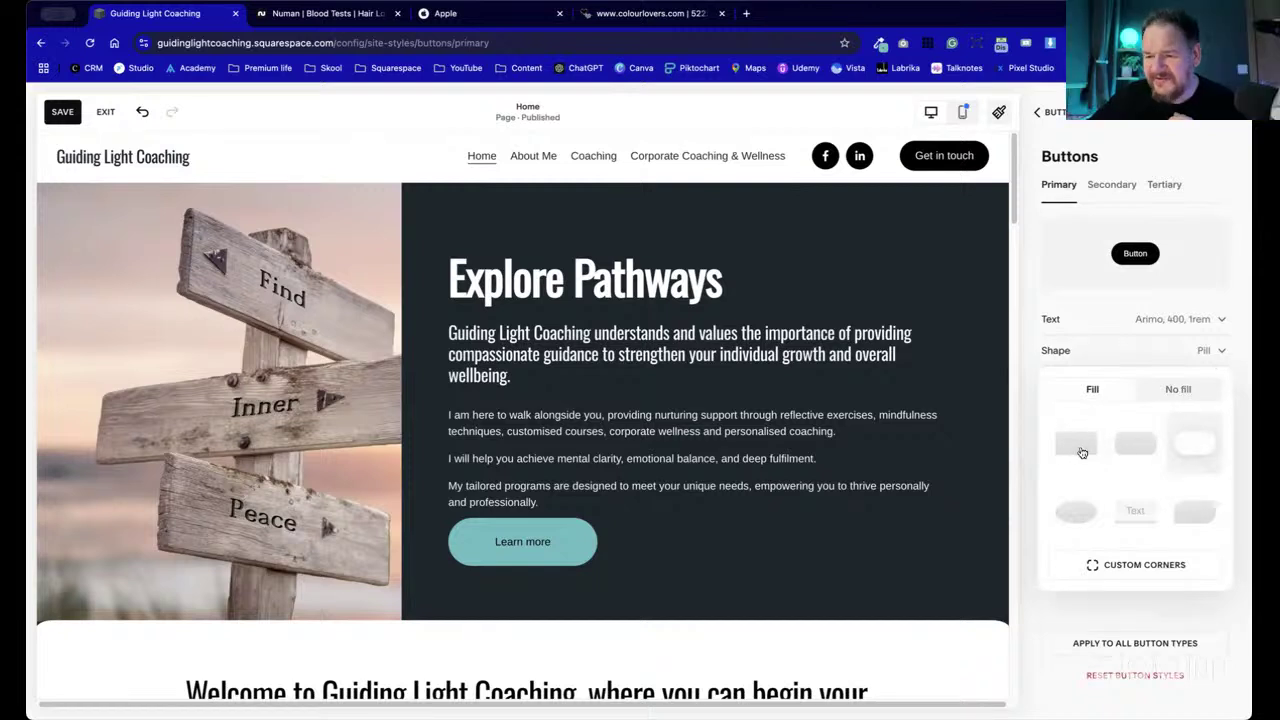
pyautogui.click(1079, 449)
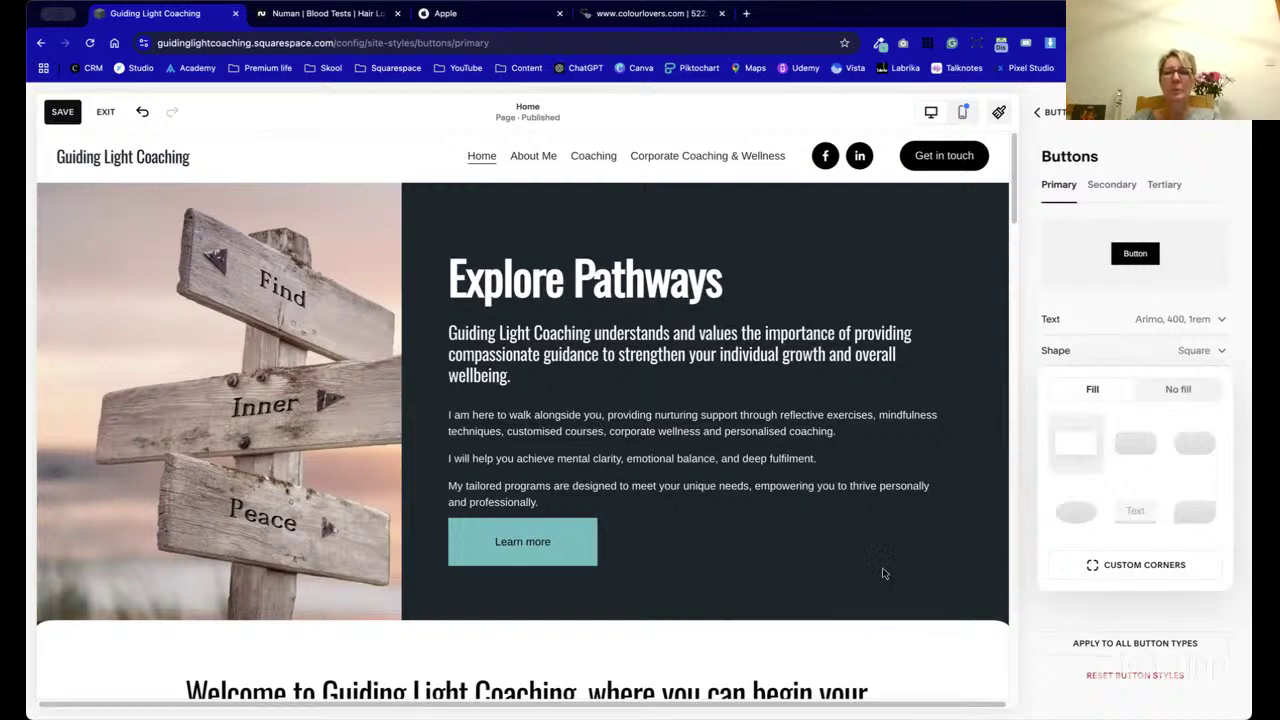
pyautogui.click(1151, 221)
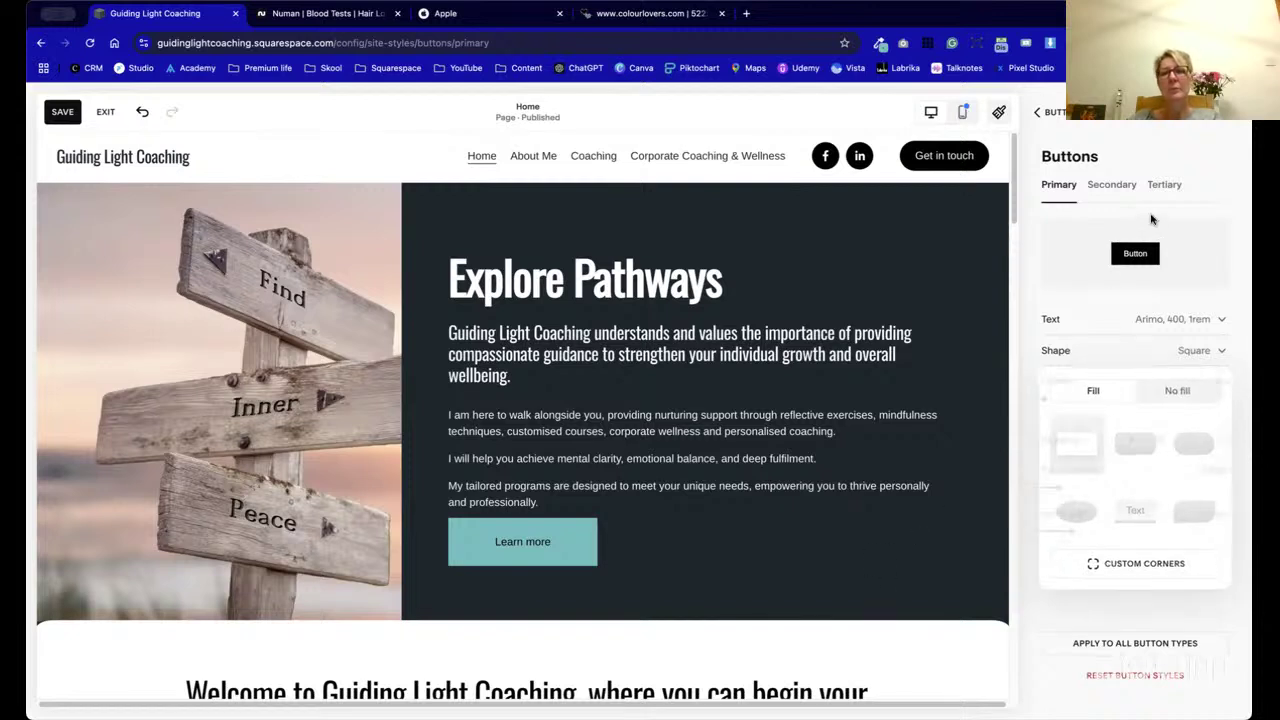
pyautogui.click(1150, 645)
pyautogui.click(728, 436)
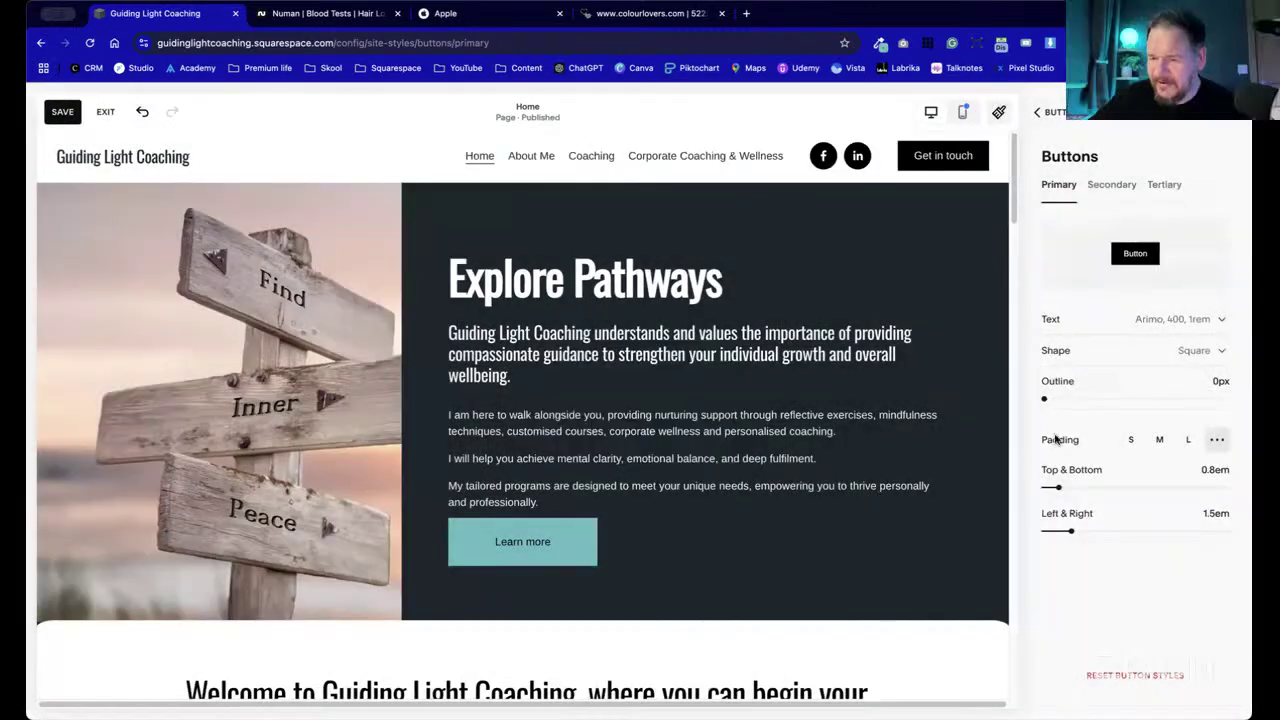
# - Set the primary button padding to M after trying S and comparing the secondary and tertiary styles, and close the button styles
pyautogui.click(1131, 440)
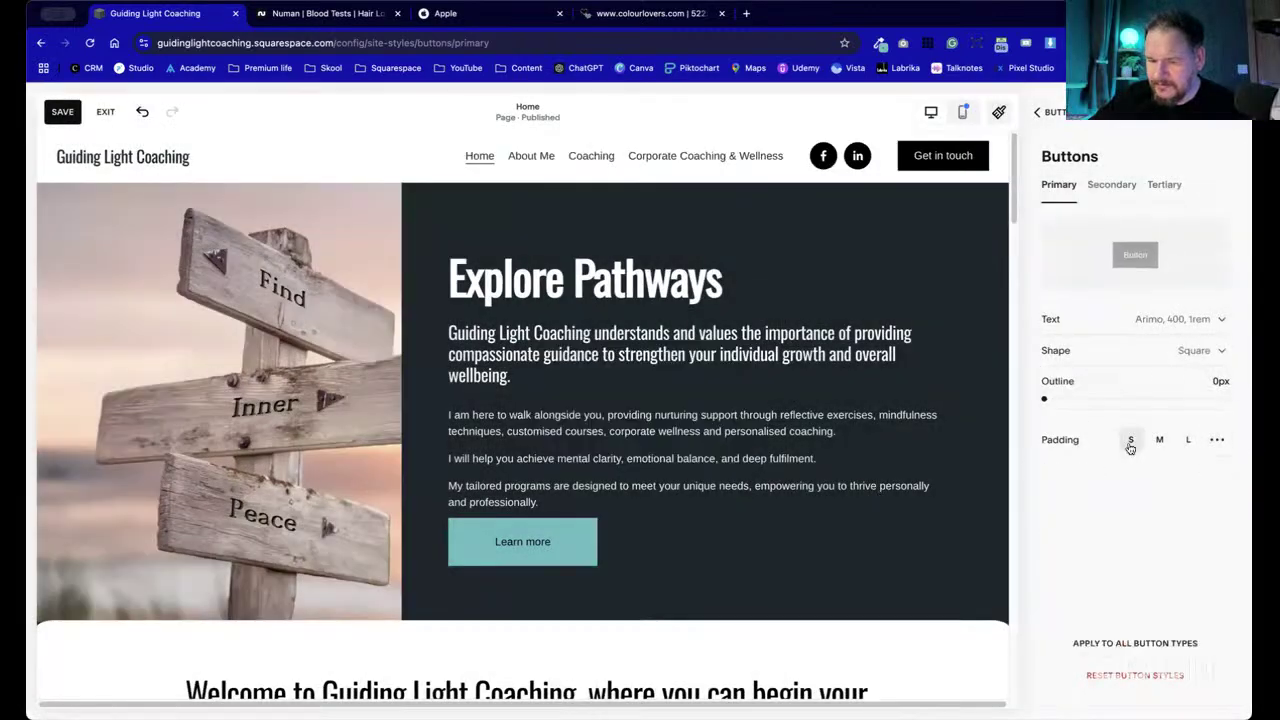
pyautogui.click(1108, 186)
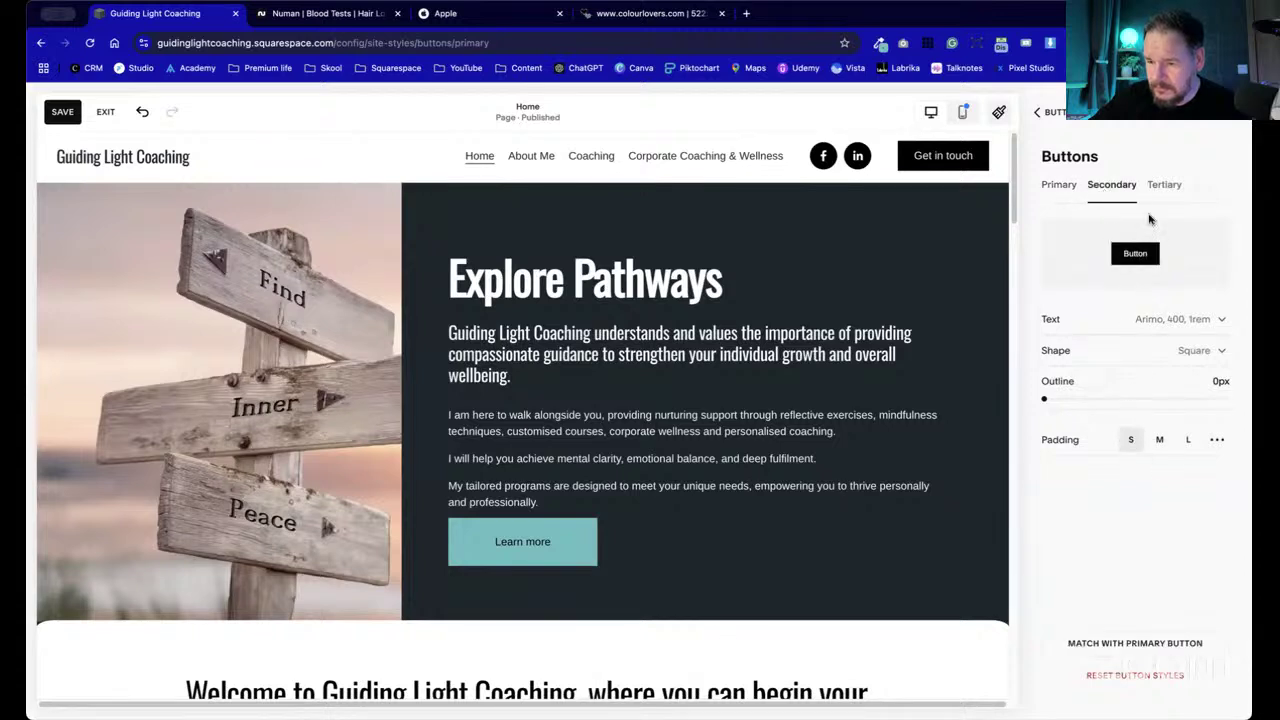
pyautogui.click(1165, 188)
pyautogui.click(1057, 188)
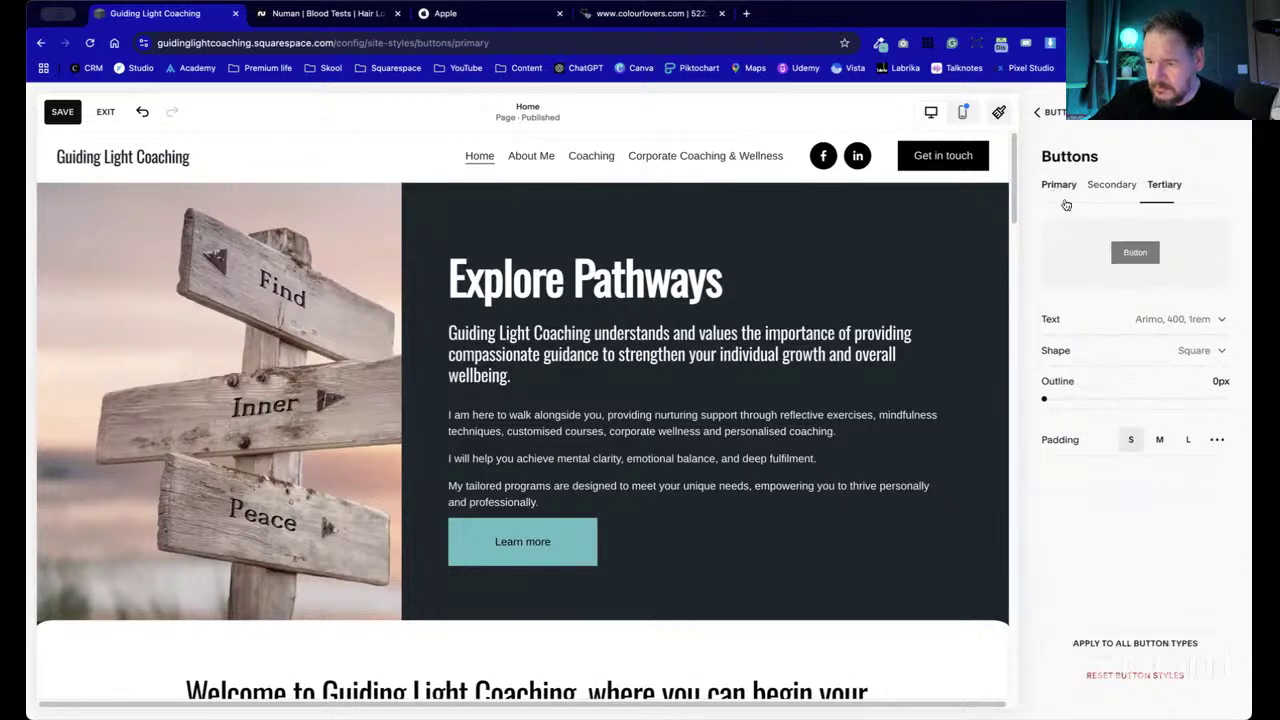
pyautogui.click(1160, 441)
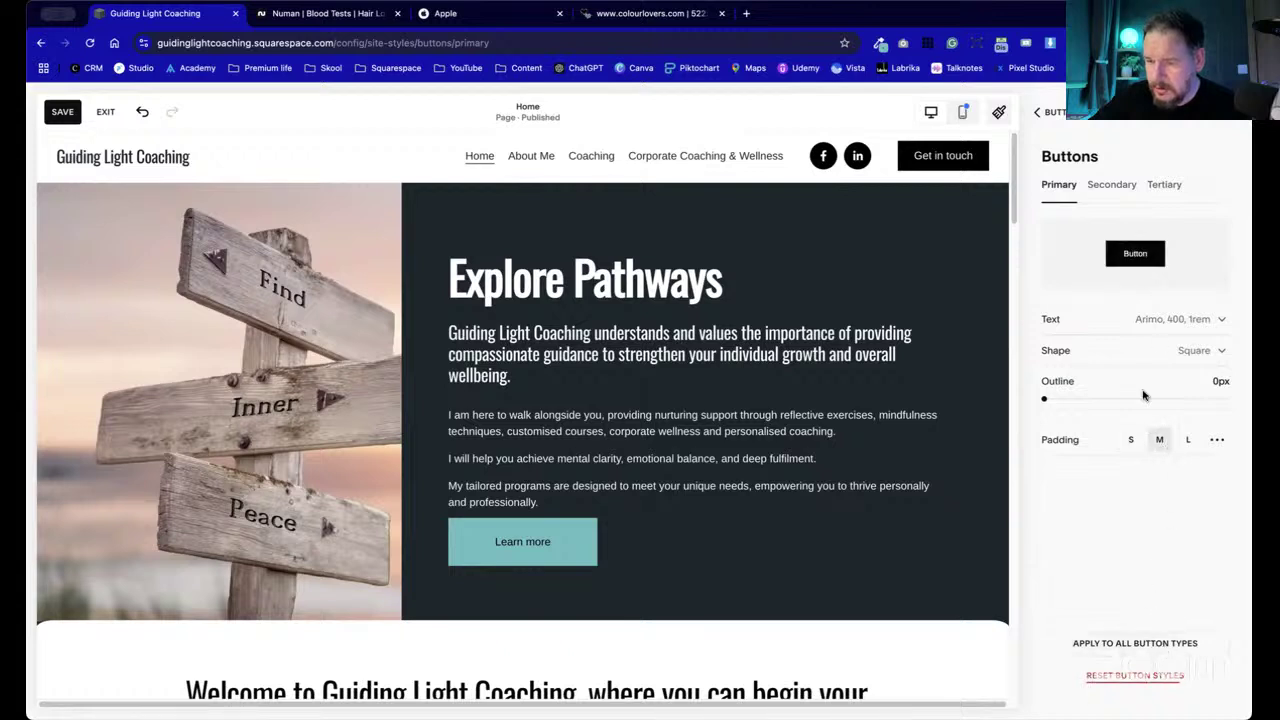
pyautogui.click(1058, 111)
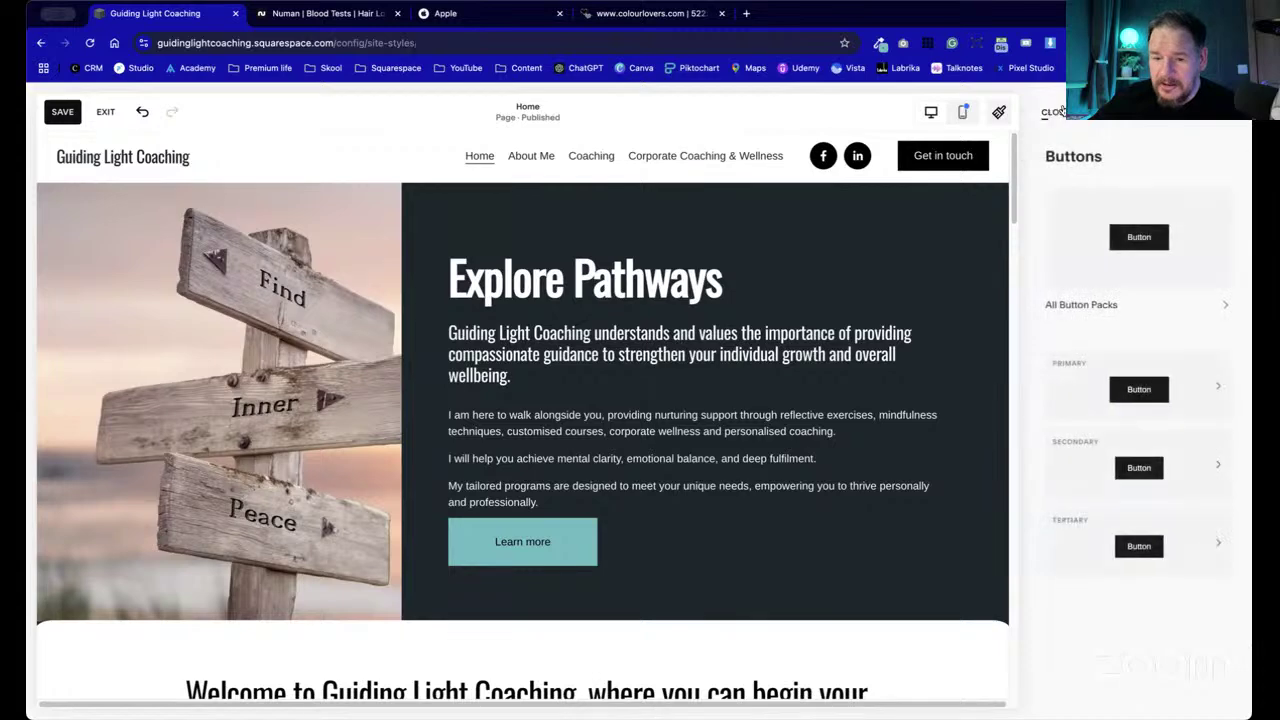
pyautogui.click(720, 495)
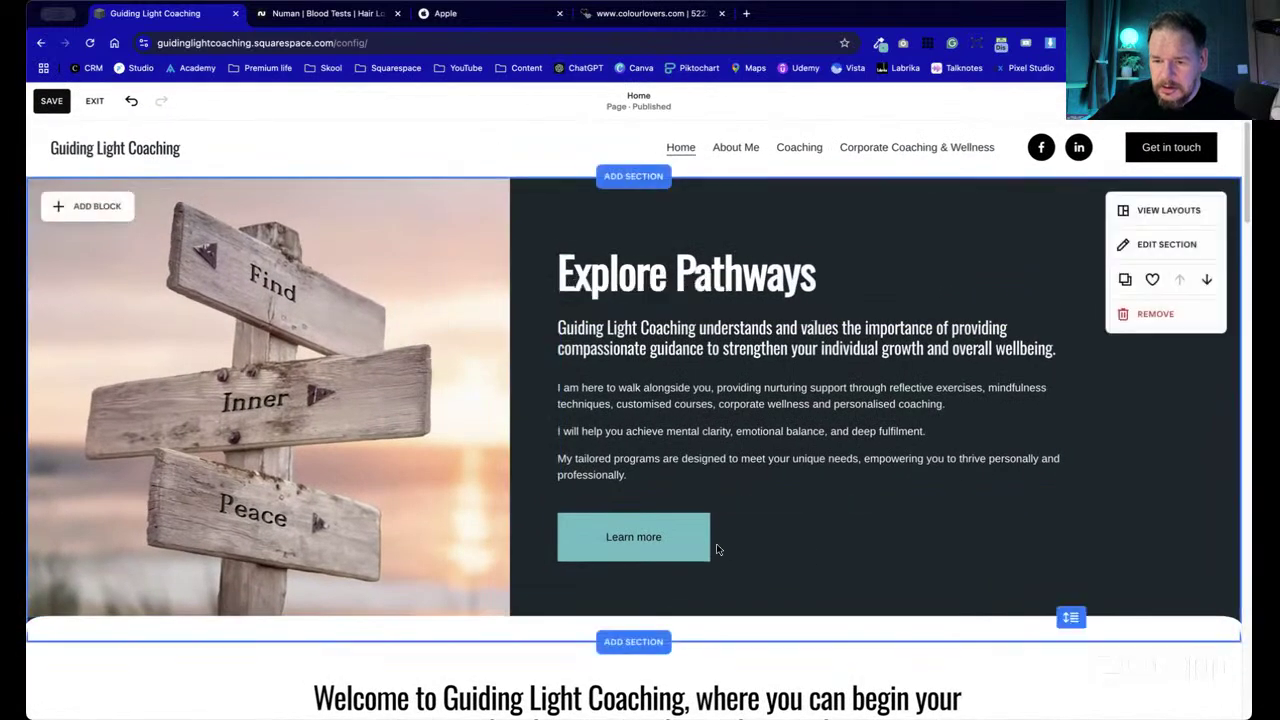
# - Check the Learn more button's own design settings
pyautogui.doubleClick(634, 537)
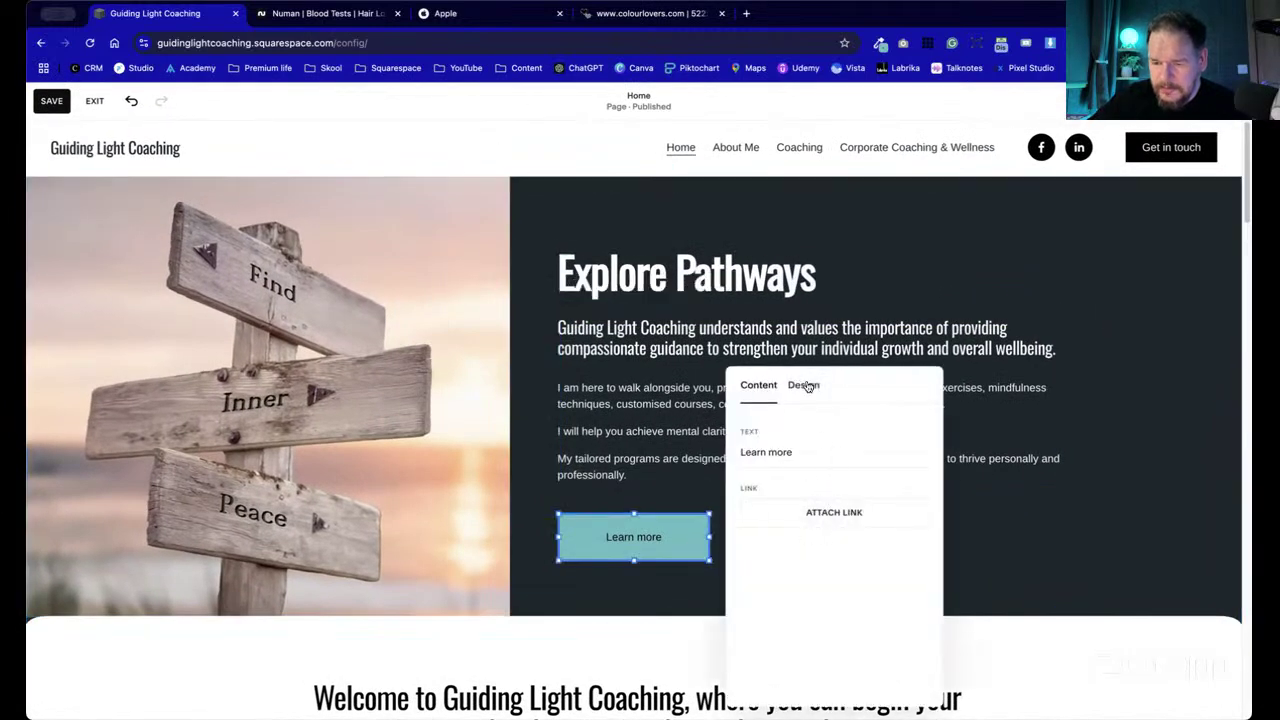
pyautogui.click(803, 385)
pyautogui.click(743, 543)
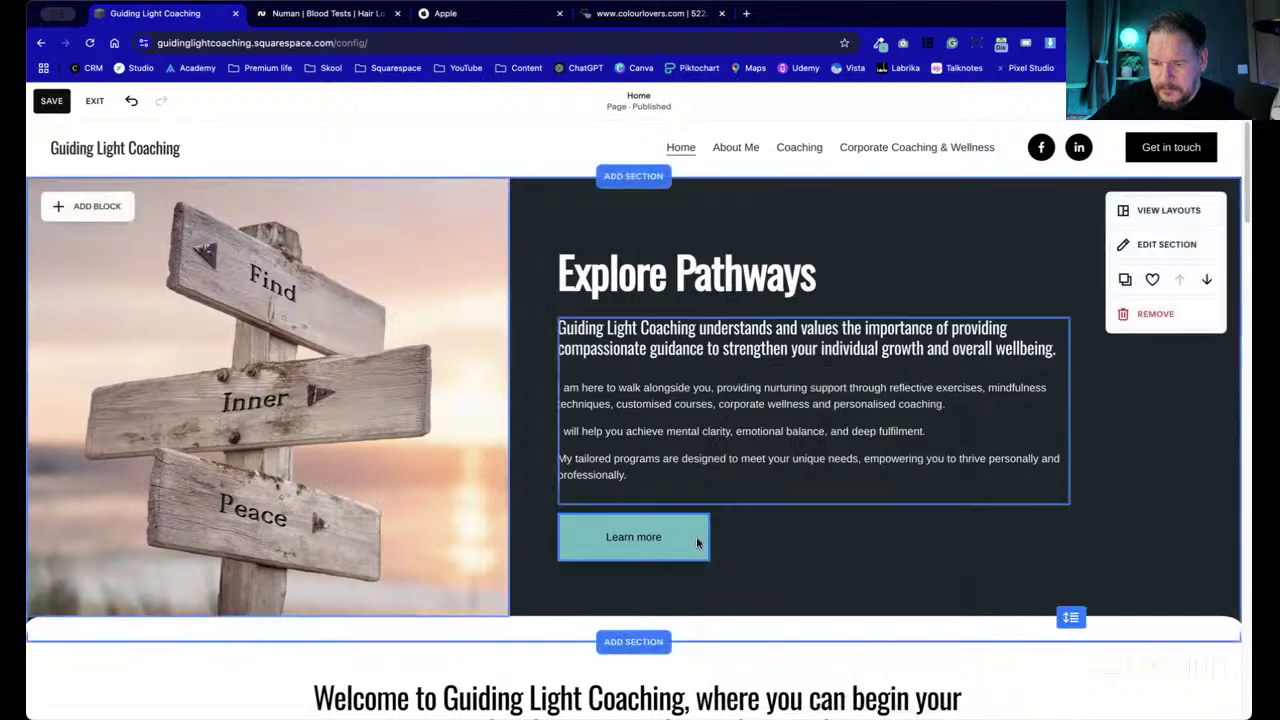
# - Check the Learn more button's style options, keep it as Primary, and set its design sizing to Fit
pyautogui.click(636, 538)
pyautogui.click(624, 485)
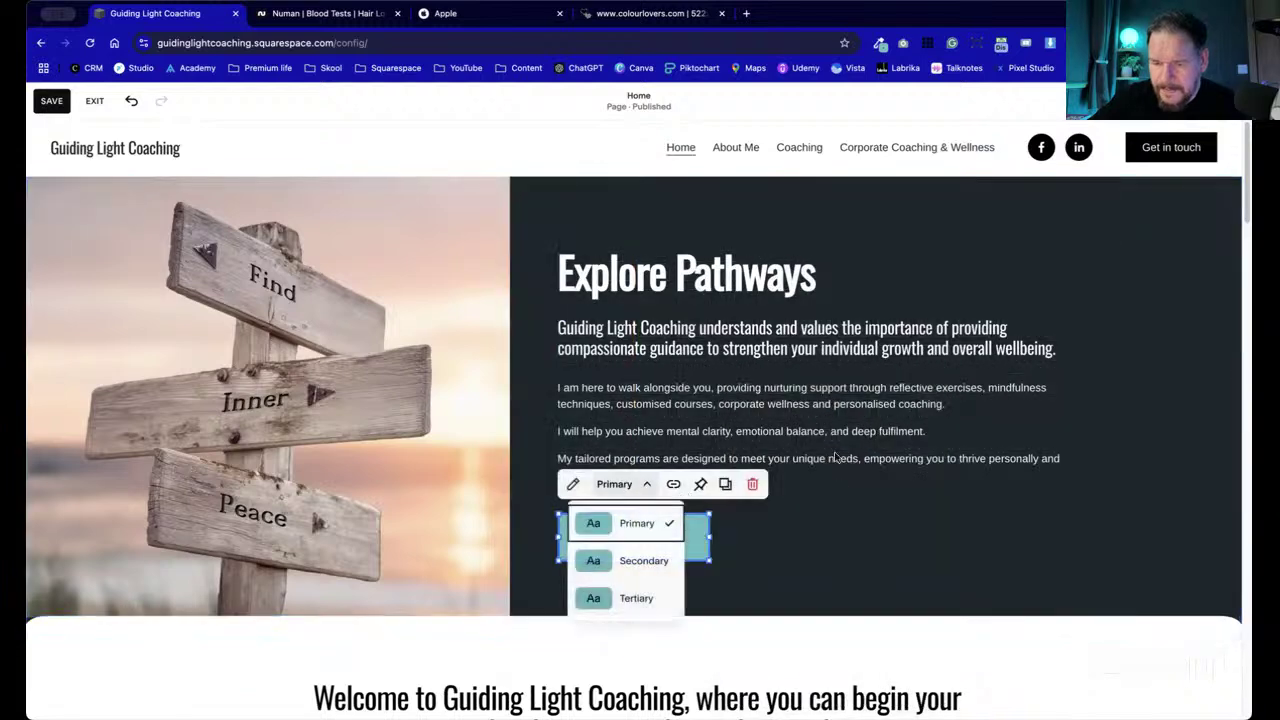
pyautogui.click(619, 495)
pyautogui.click(592, 516)
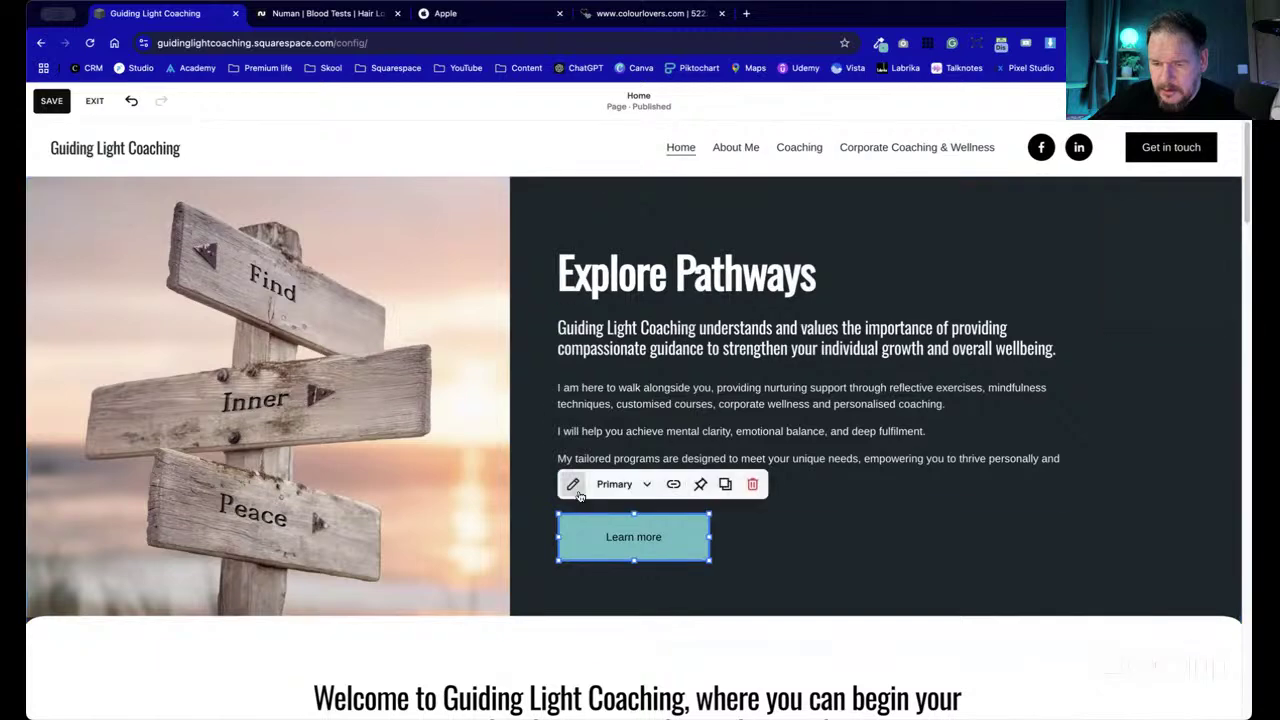
pyautogui.click(573, 486)
pyautogui.click(804, 386)
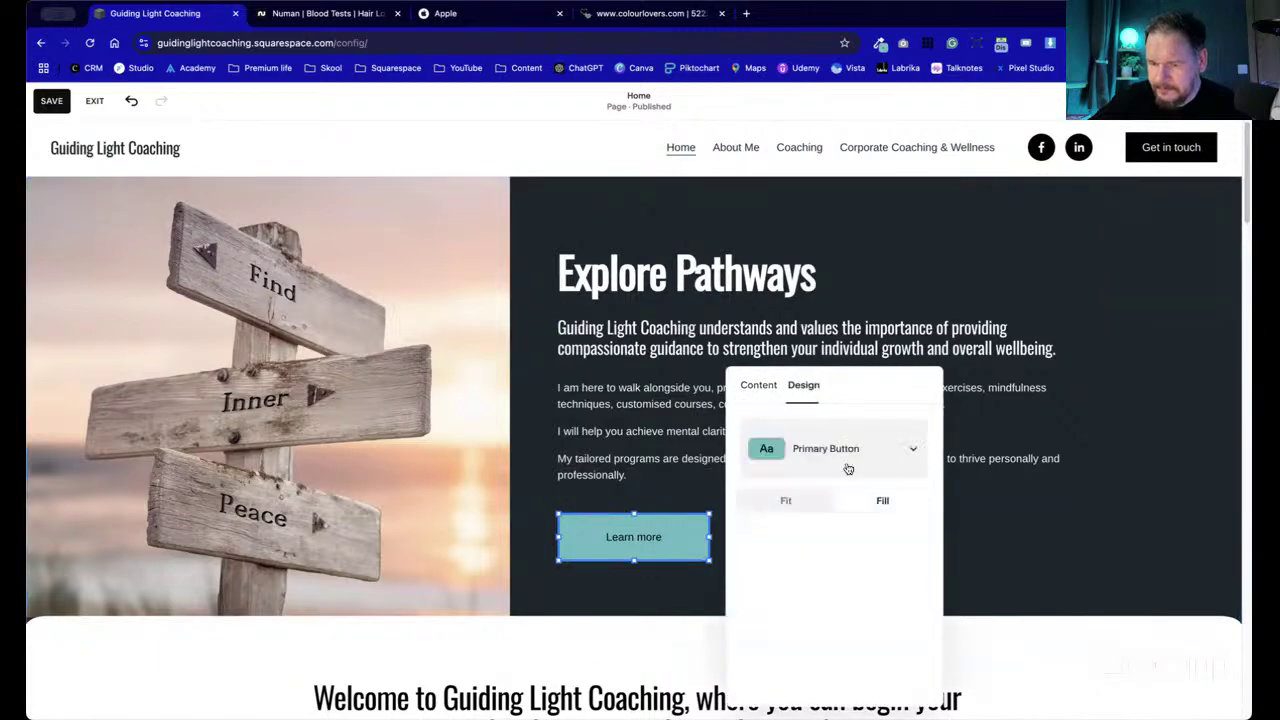
pyautogui.click(820, 507)
pyautogui.click(945, 515)
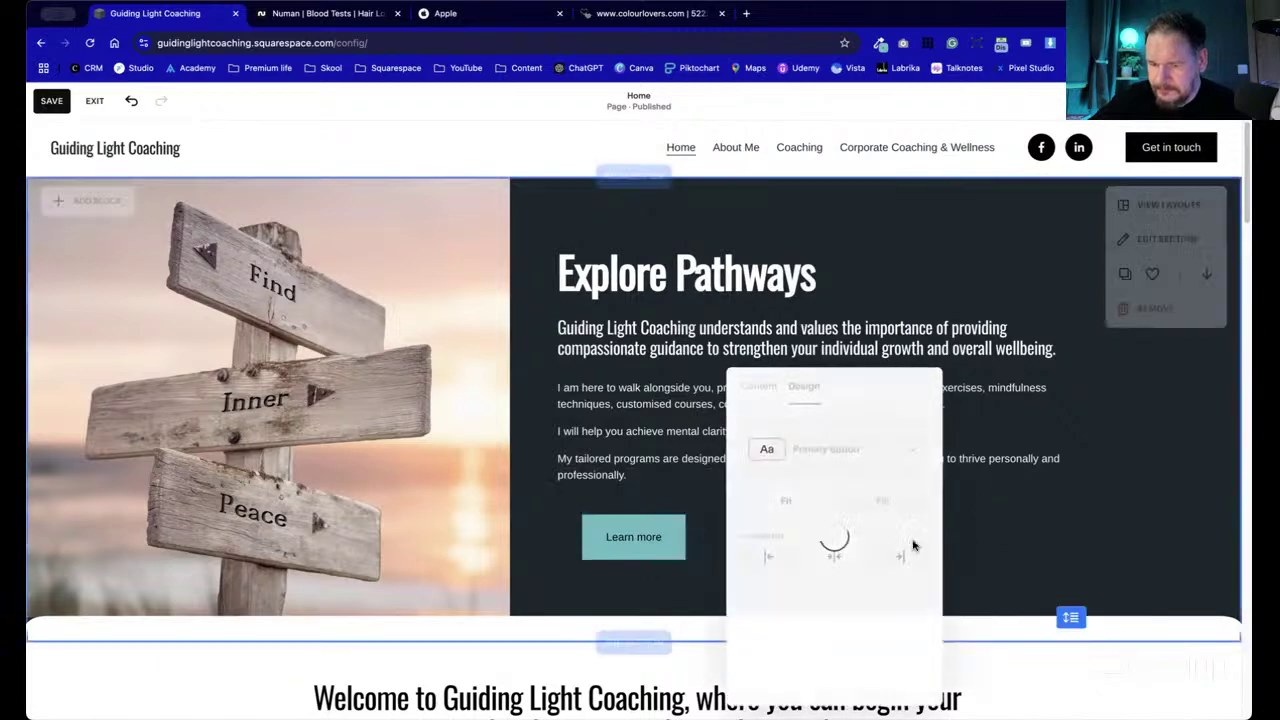
# - Narrow the Learn more button block from its right edge so it closely surrounds the button
pyautogui.click(657, 537)
pyautogui.moveTo(708, 537); pyautogui.dragTo(666, 540)
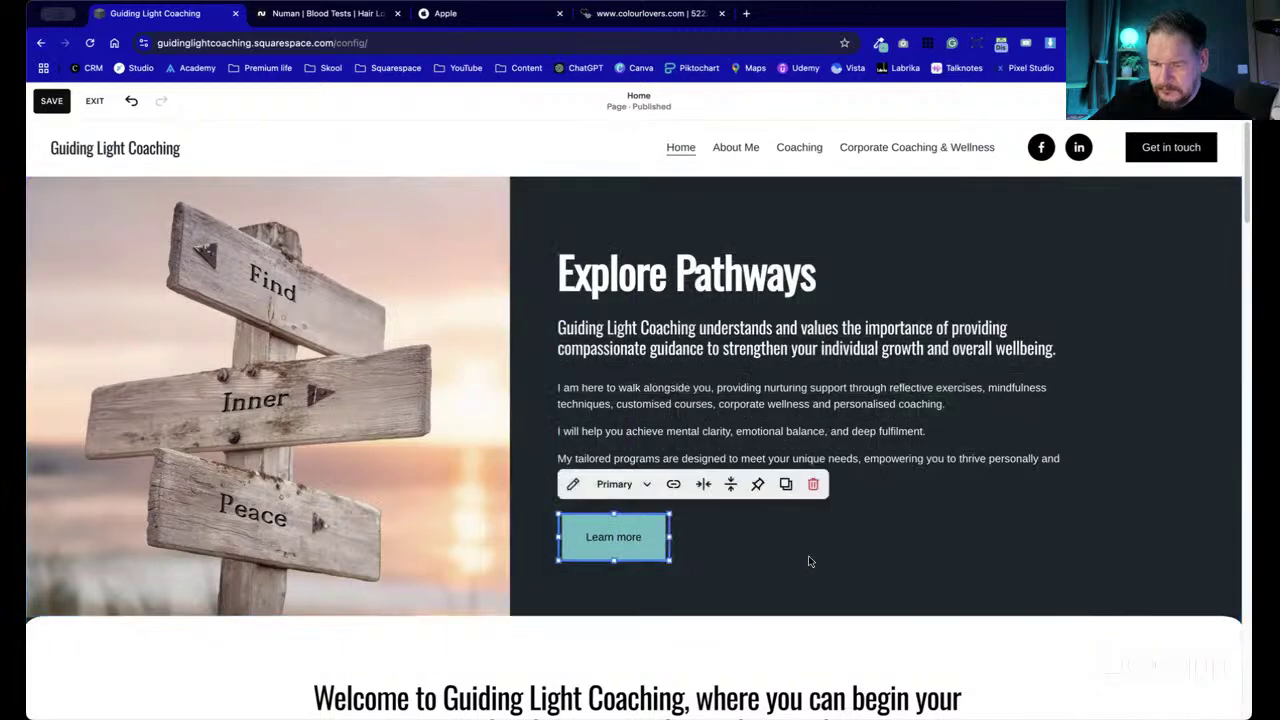
pyautogui.click(898, 563)
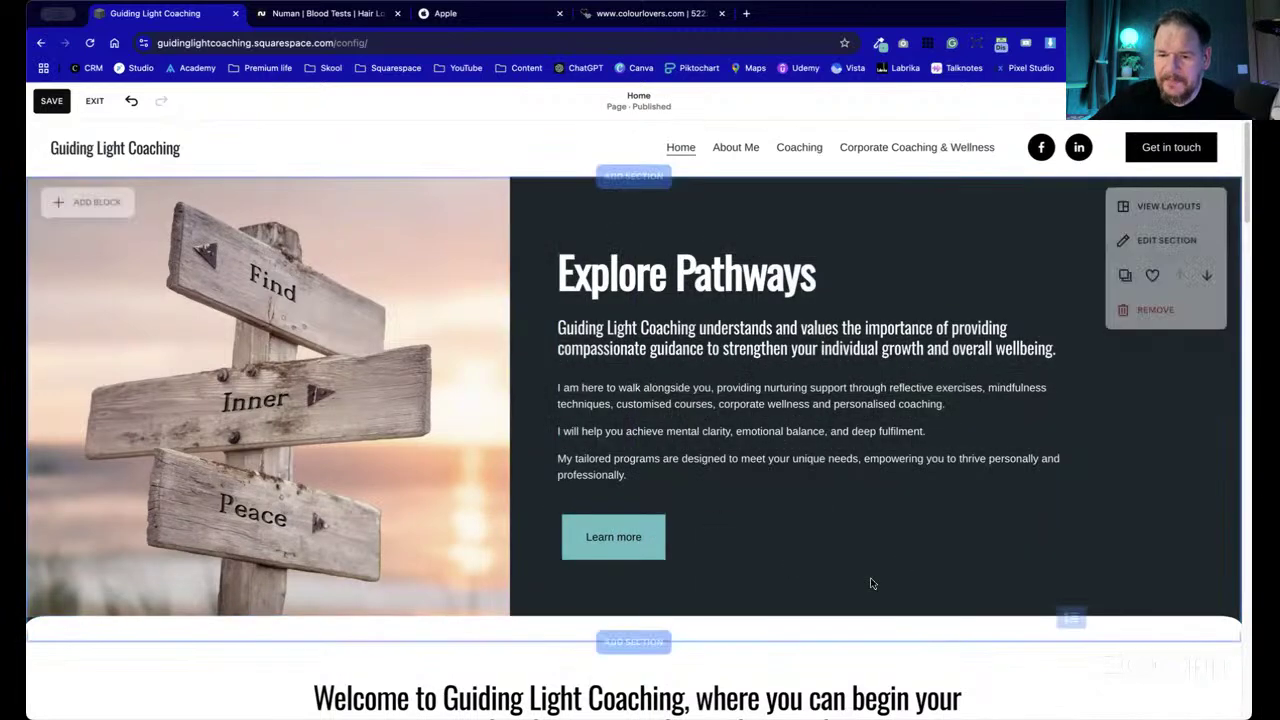
# - Vertically centre the hero paragraph text within its block and align the Learn more button to the left of its block
pyautogui.click(712, 322)
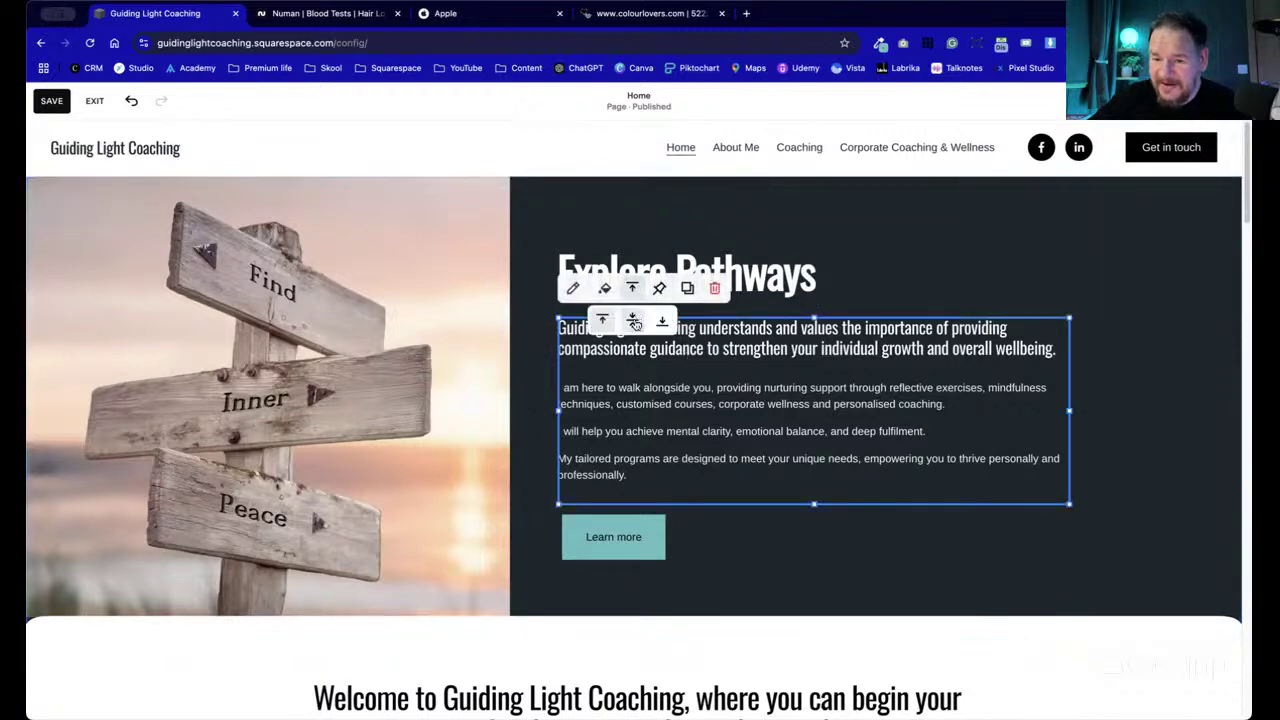
pyautogui.click(1034, 331)
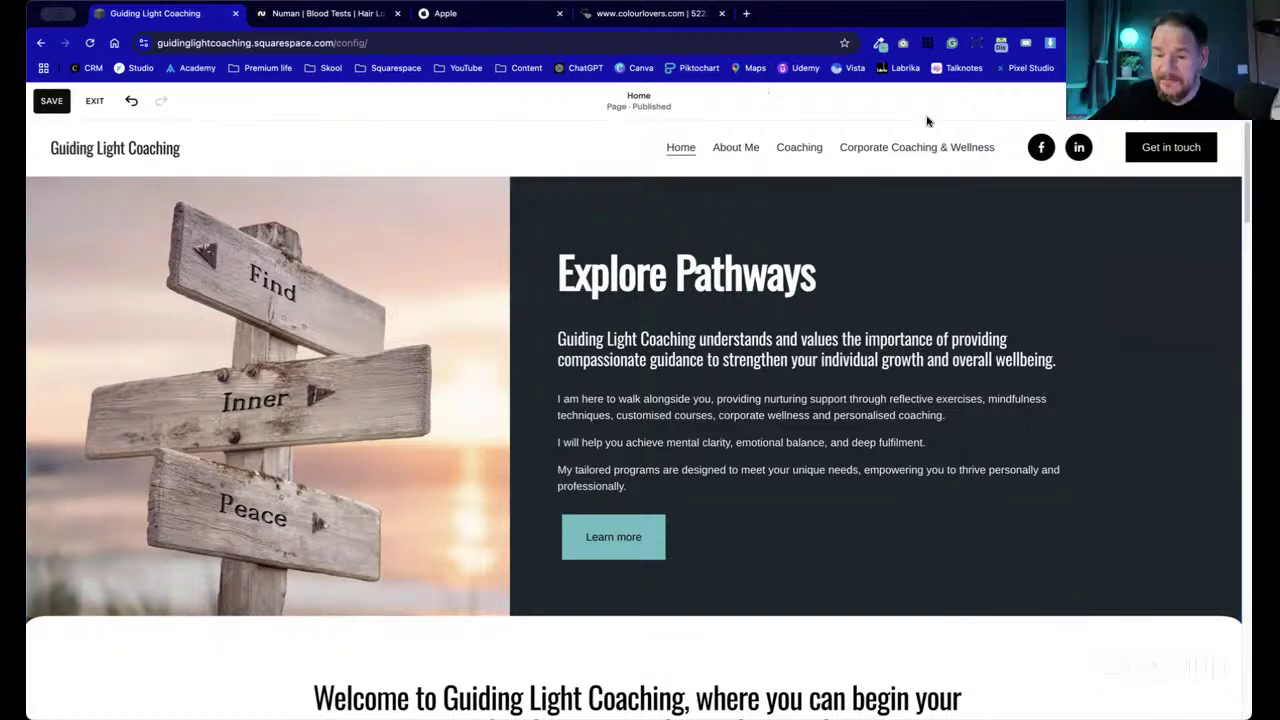
pyautogui.click(637, 548)
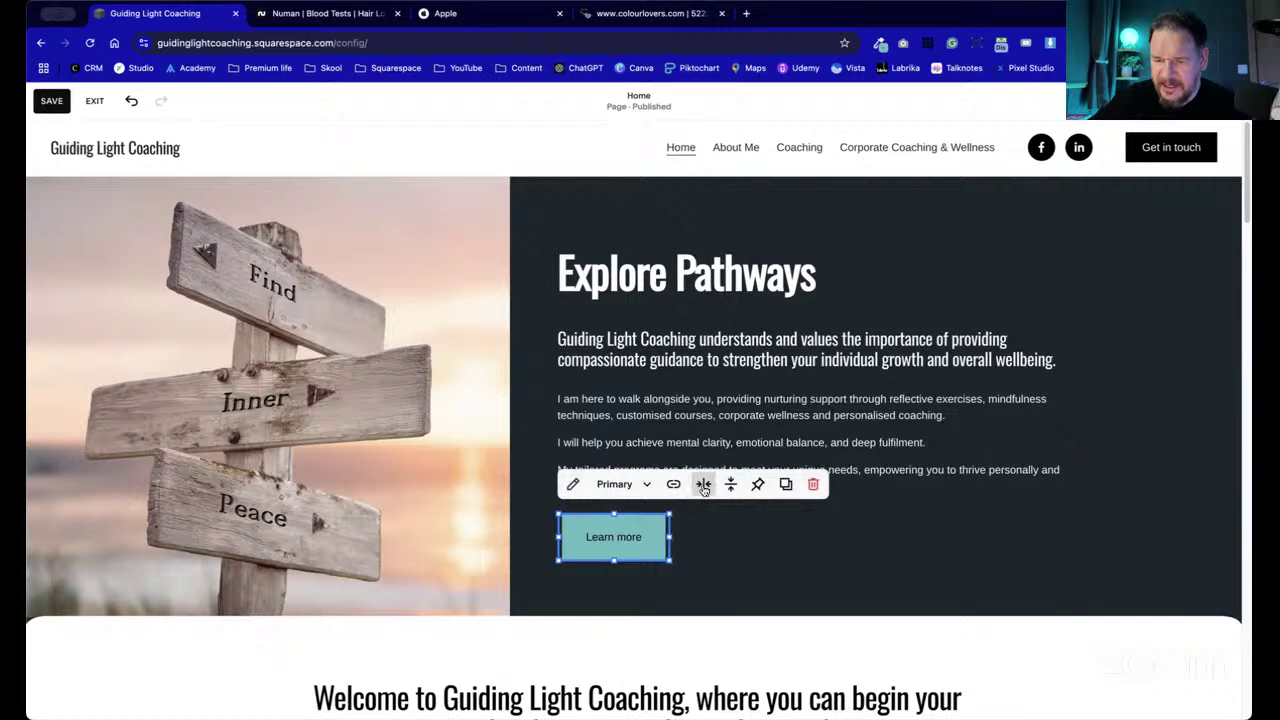
pyautogui.click(703, 484)
pyautogui.click(672, 515)
pyautogui.click(1101, 429)
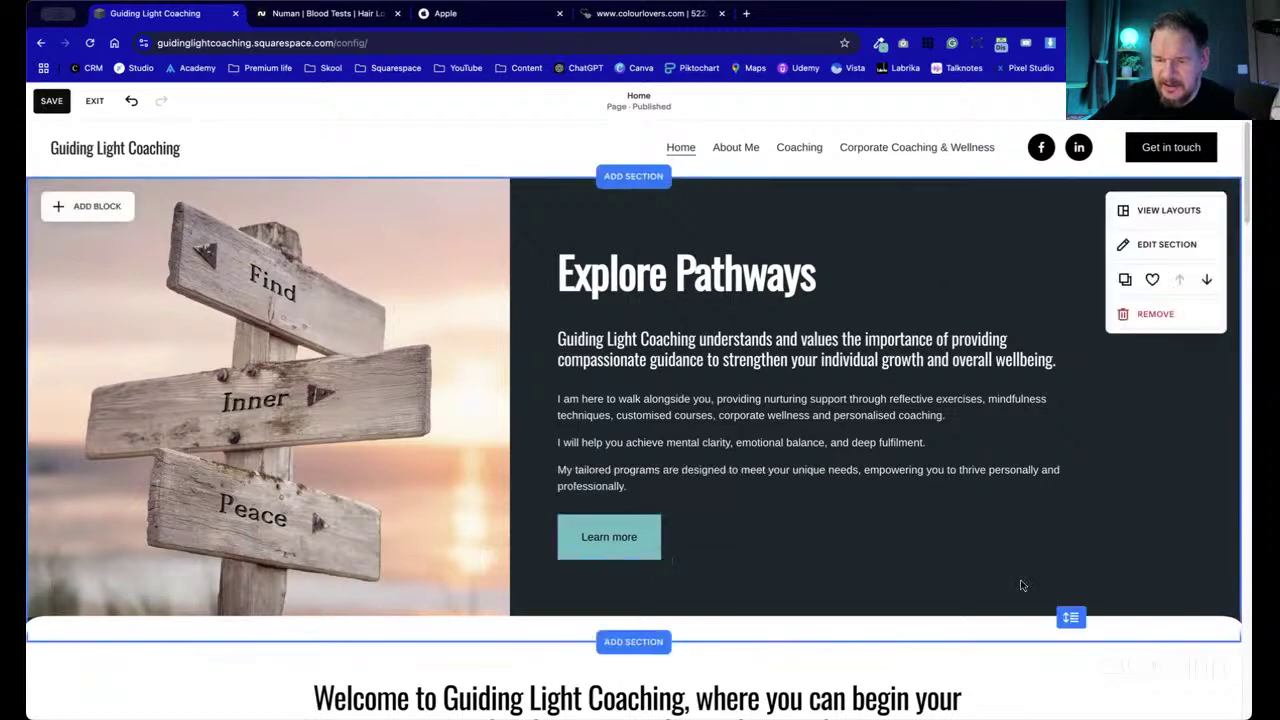
# - Start replacing the hero signpost image, search the free stock images for "holding iphone", and preview the photo with the graffiti wall
pyautogui.doubleClick(380, 378)
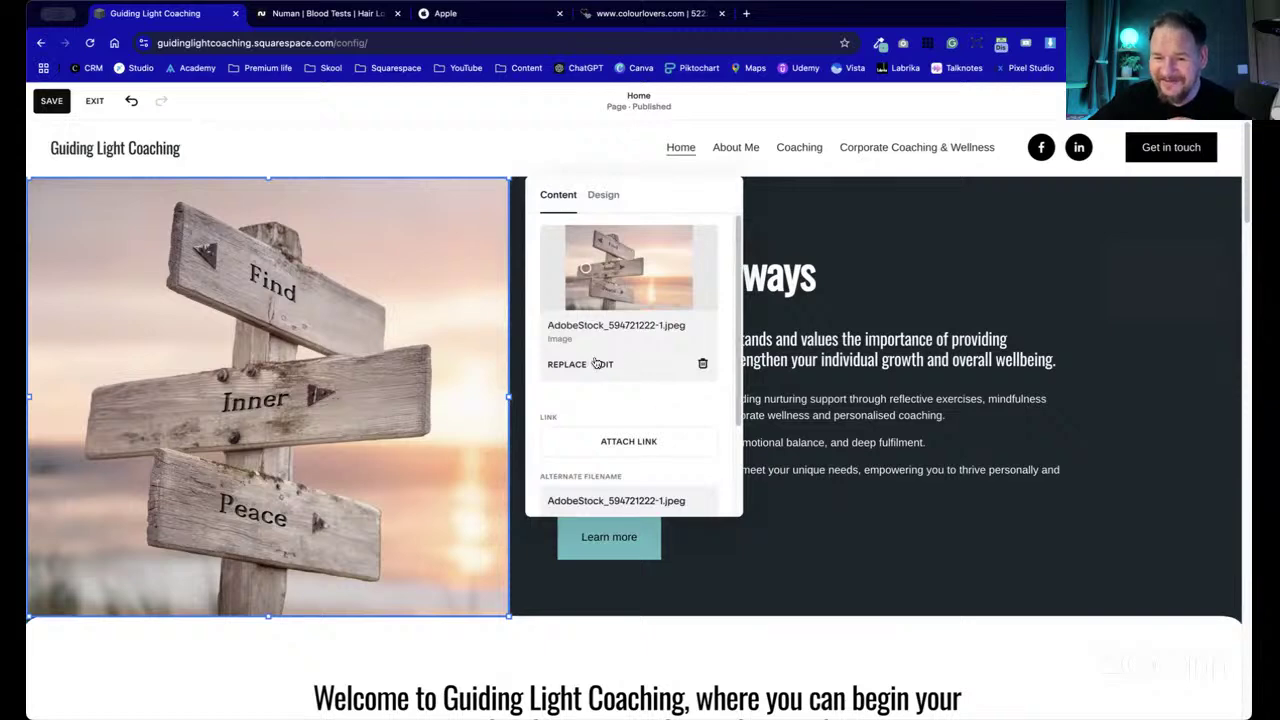
pyautogui.click(571, 366)
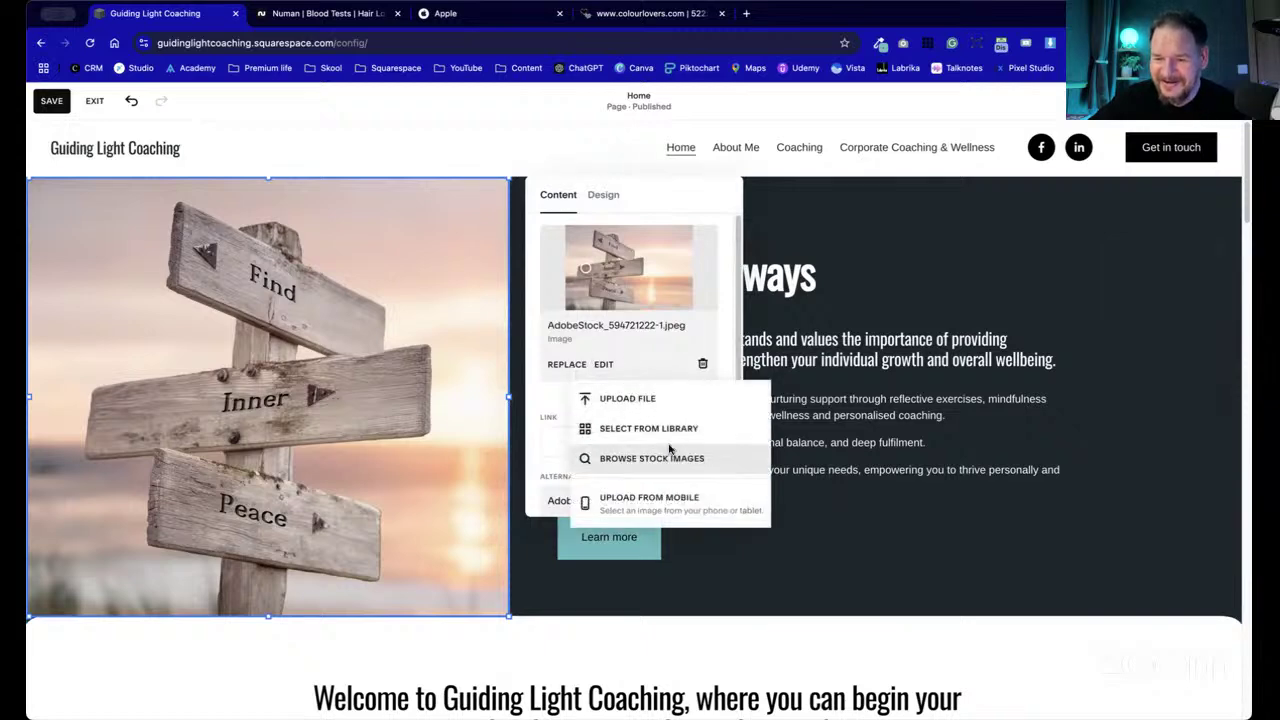
pyautogui.click(651, 458)
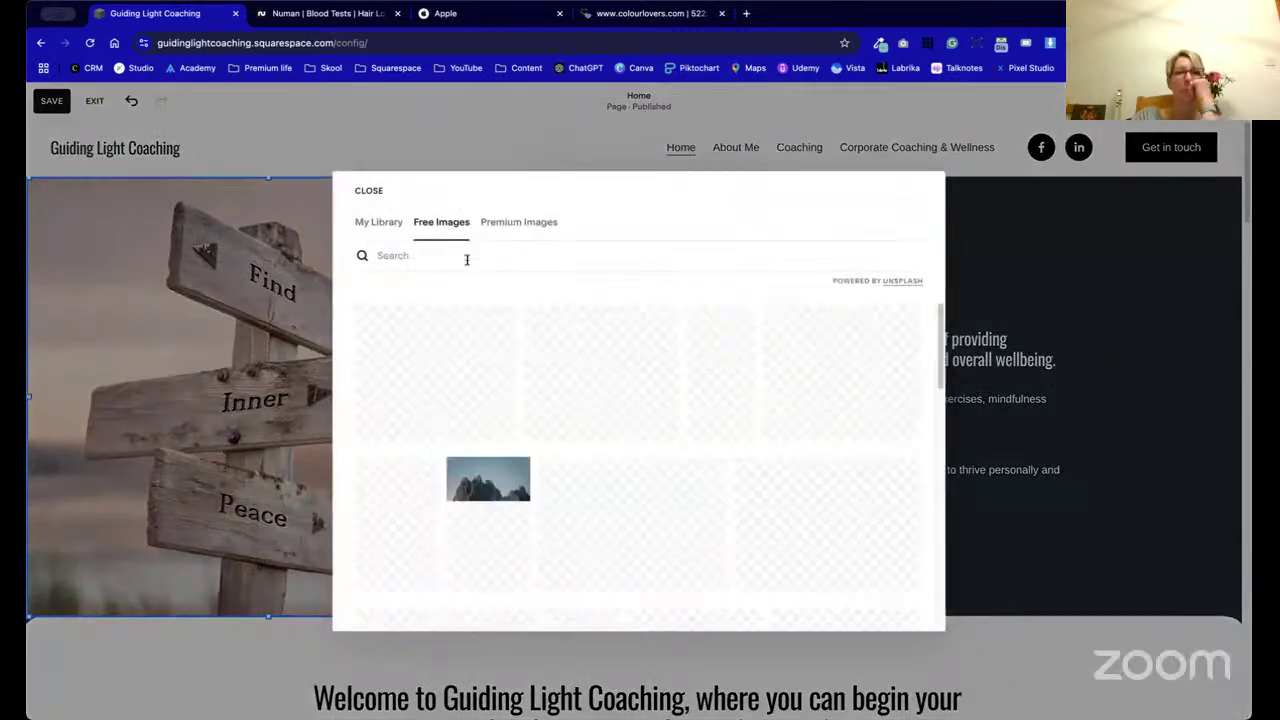
pyautogui.click(468, 260)
pyautogui.write('hand')
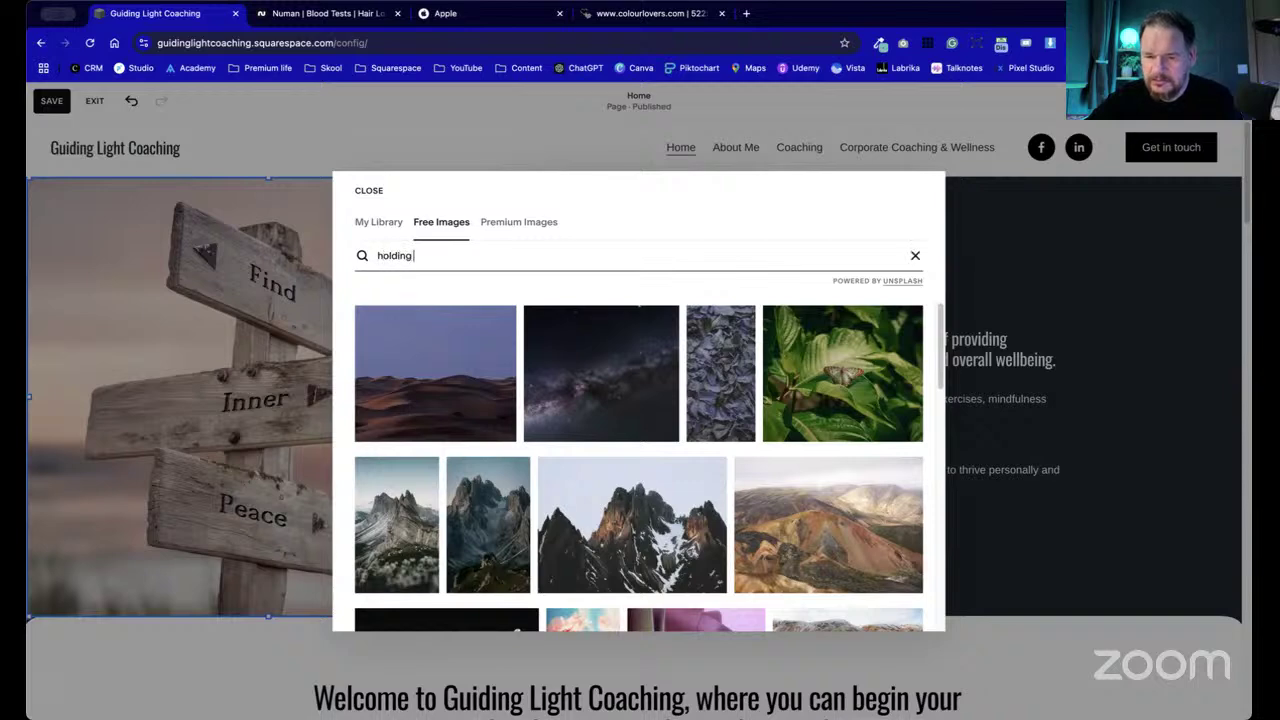
pyautogui.press('Return')
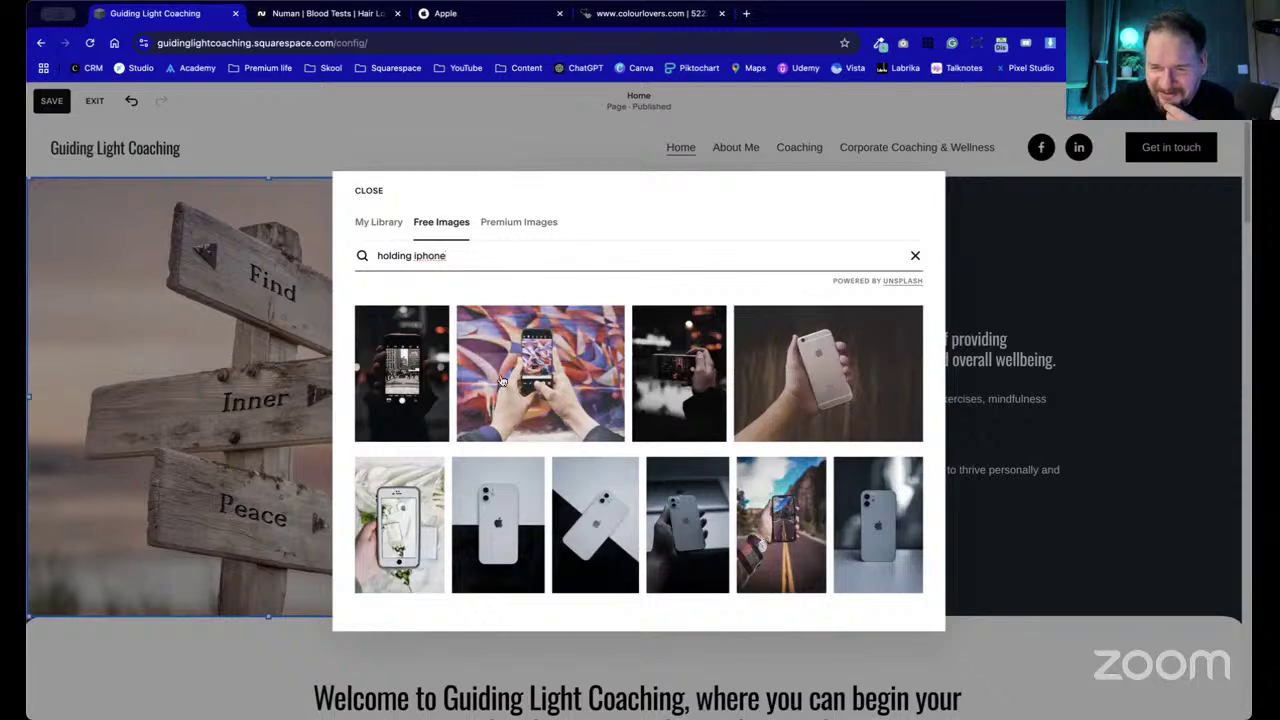
pyautogui.click(565, 352)
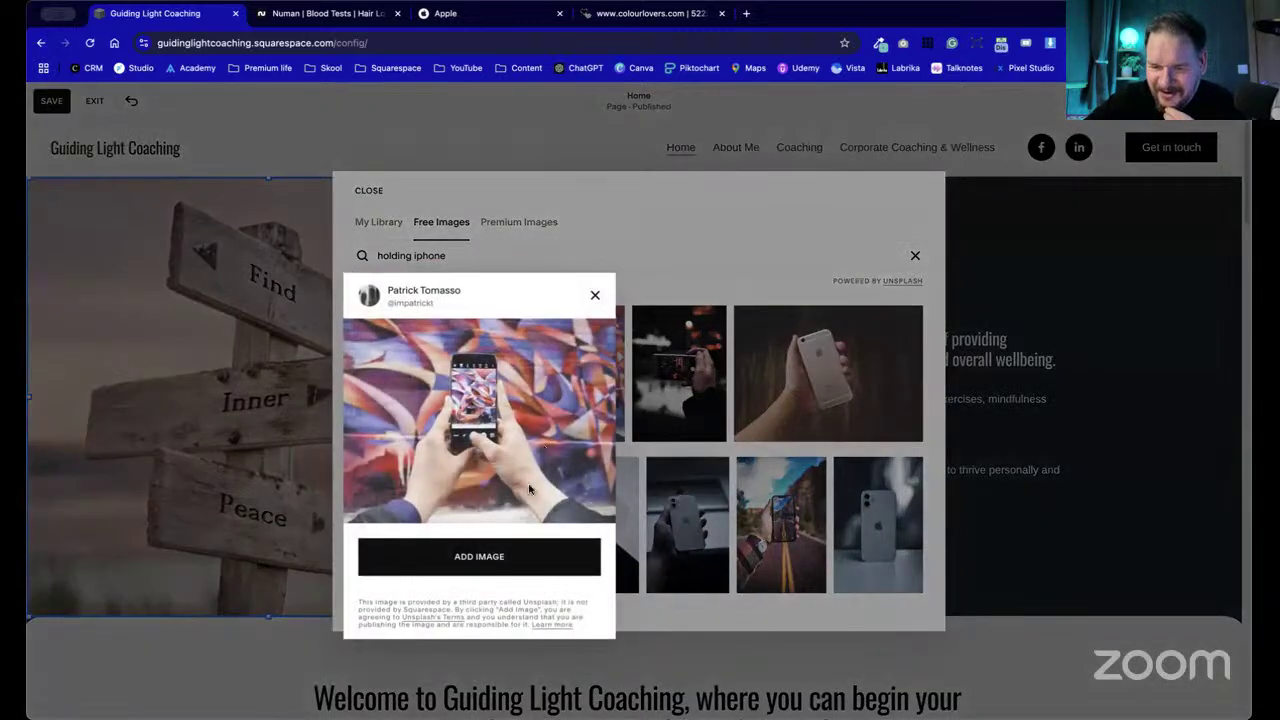
pyautogui.click(595, 295)
# - Change the free stock image search to "phone"
pyautogui.moveTo(480, 257); pyautogui.dragTo(410, 255)
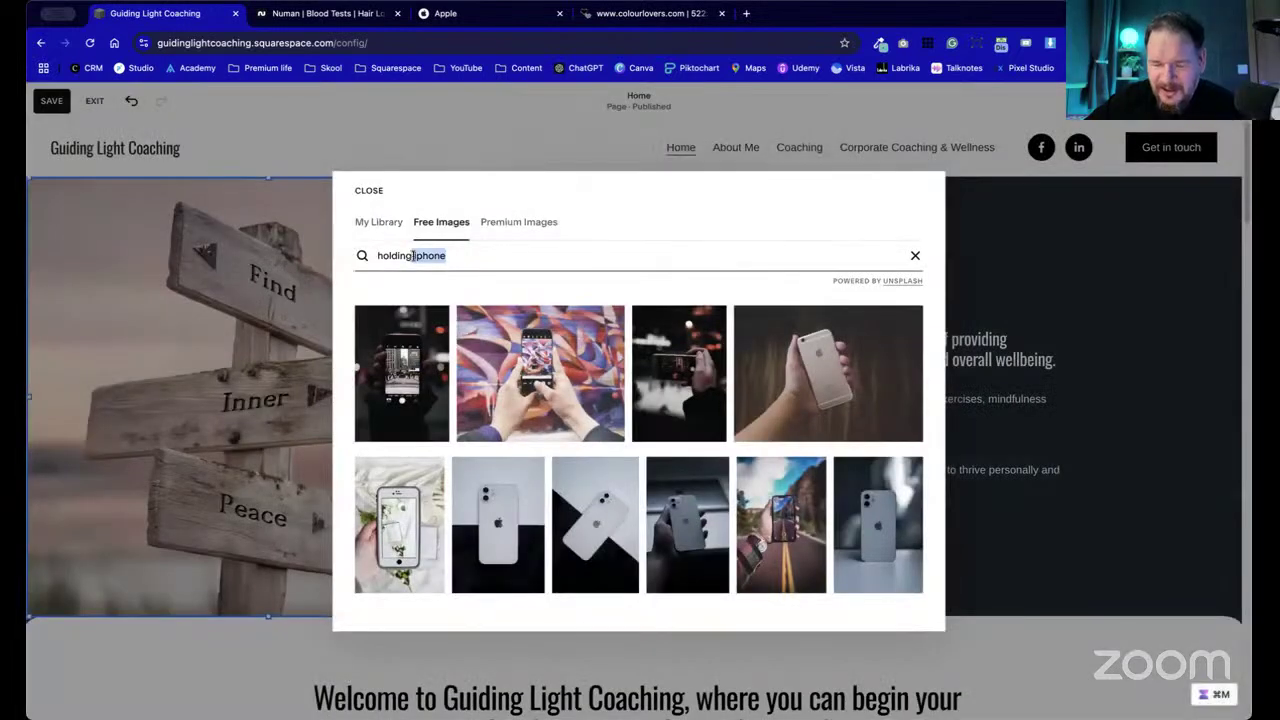
pyautogui.tripleClick(420, 259)
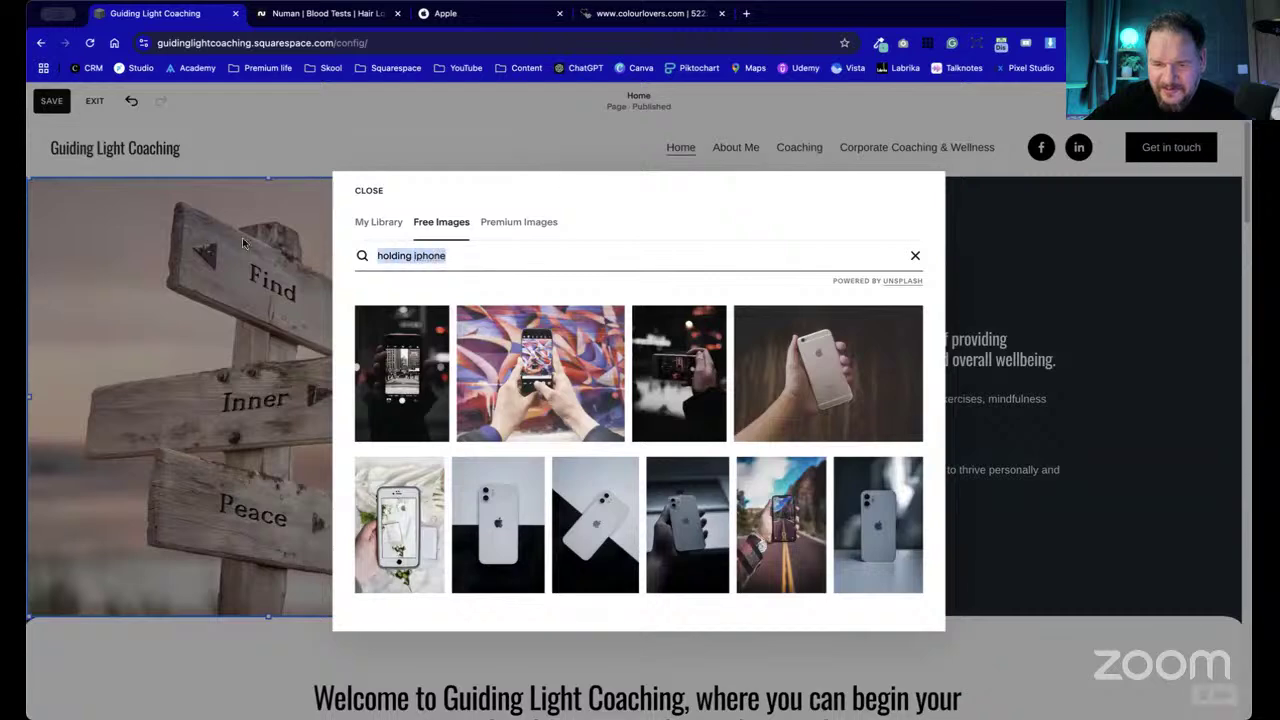
pyautogui.write('phone')
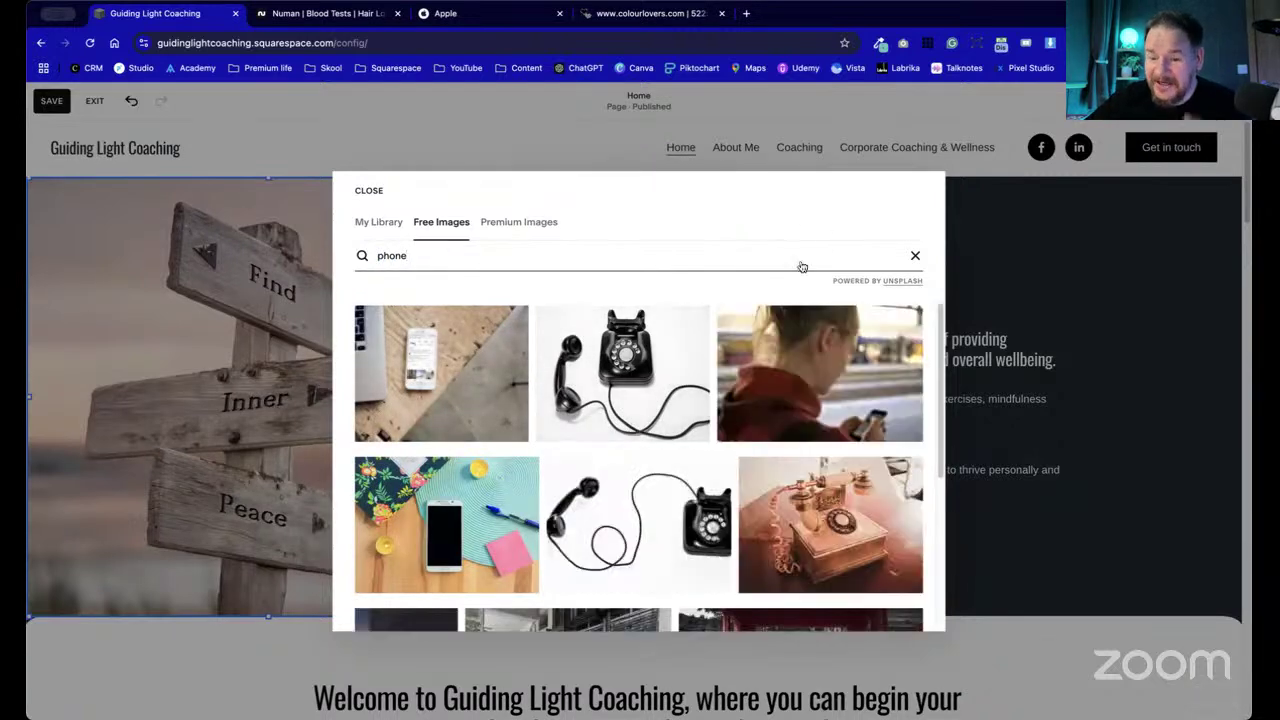
# - Replace the hero signpost image with the dark stock photo of two hands typing on a phone, and close the image settings
pyautogui.scroll(-2, 808, 484)
pyautogui.scroll(-2, 808, 484)
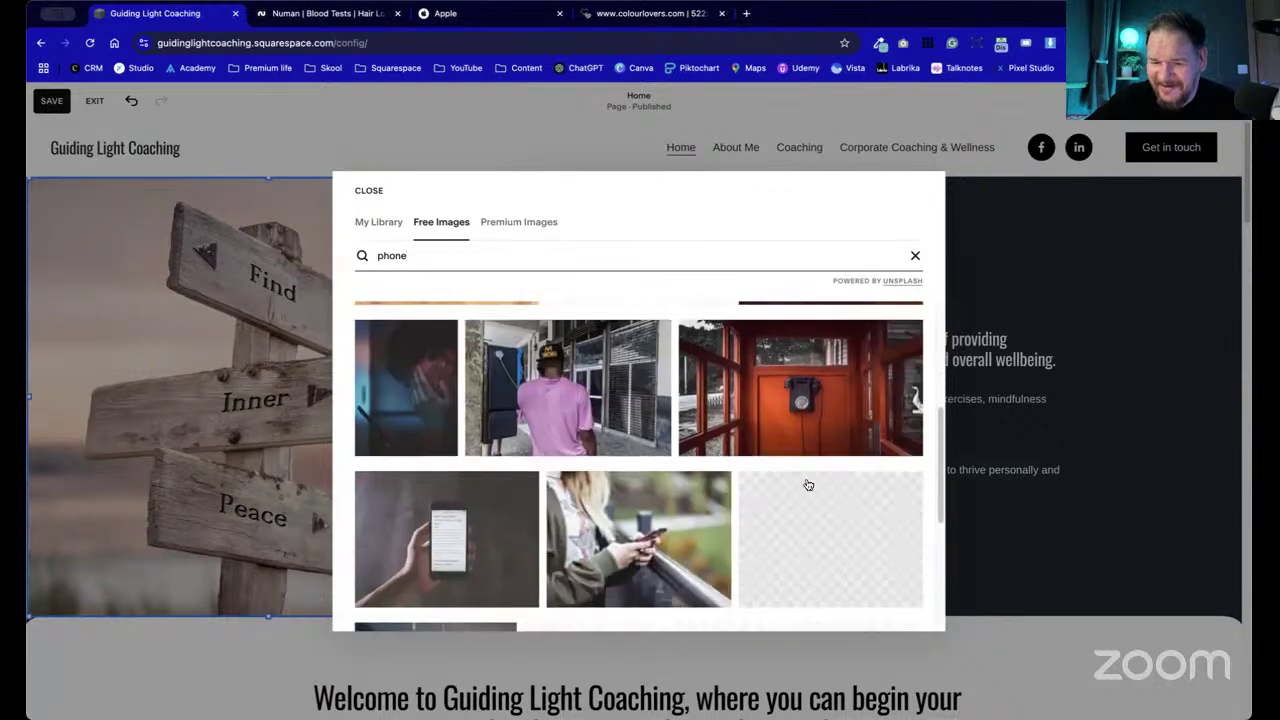
pyautogui.scroll(-2, 808, 477)
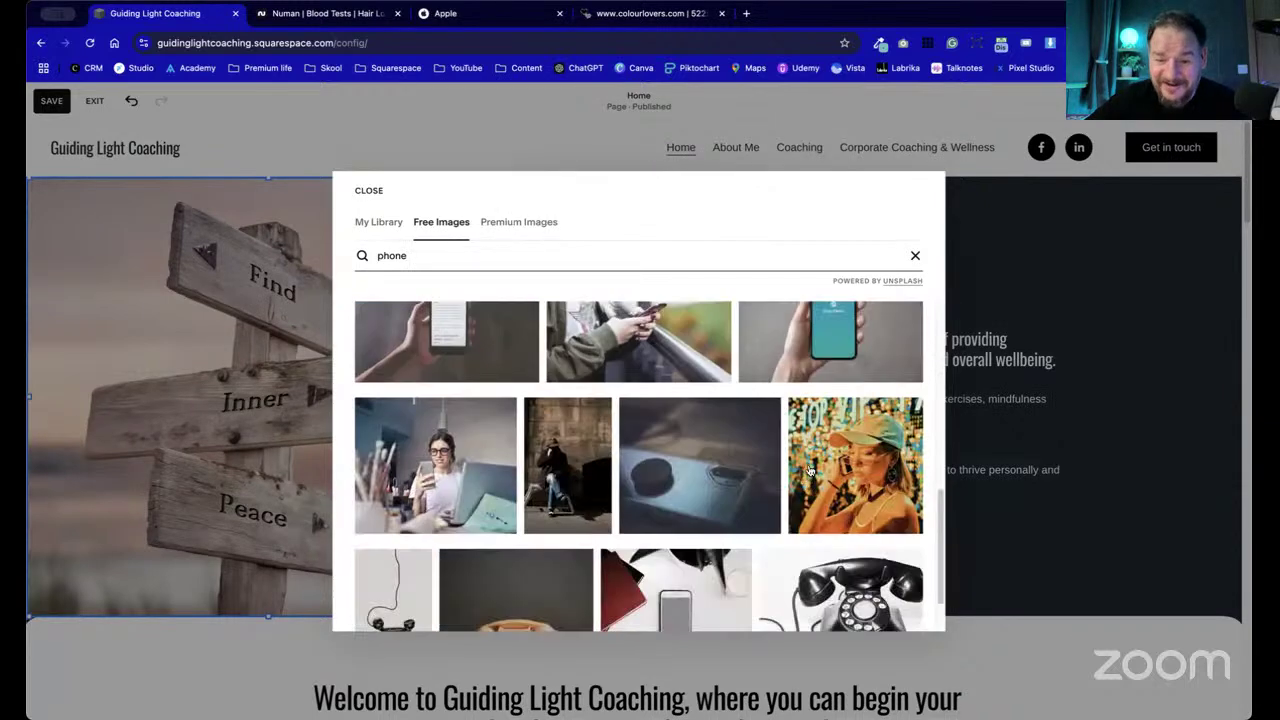
pyautogui.scroll(-2, 820, 475)
pyautogui.scroll(-3, 830, 474)
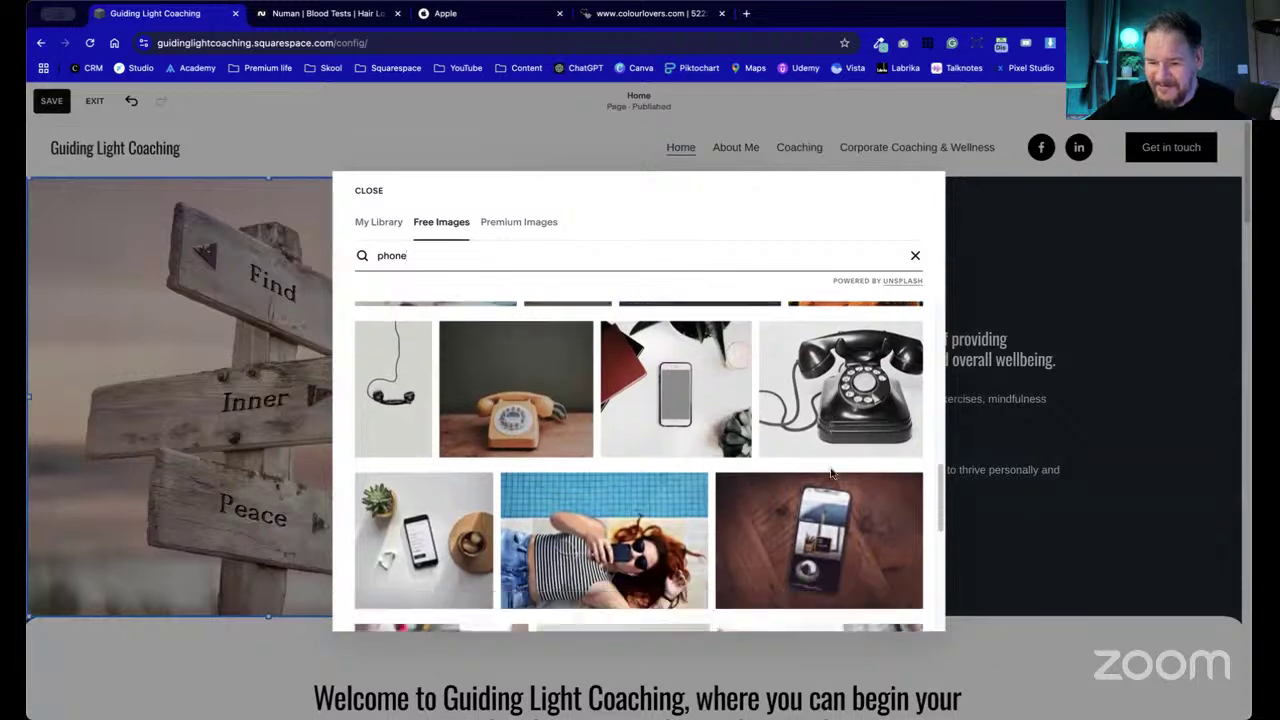
pyautogui.scroll(-3, 831, 474)
pyautogui.scroll(3, 832, 475)
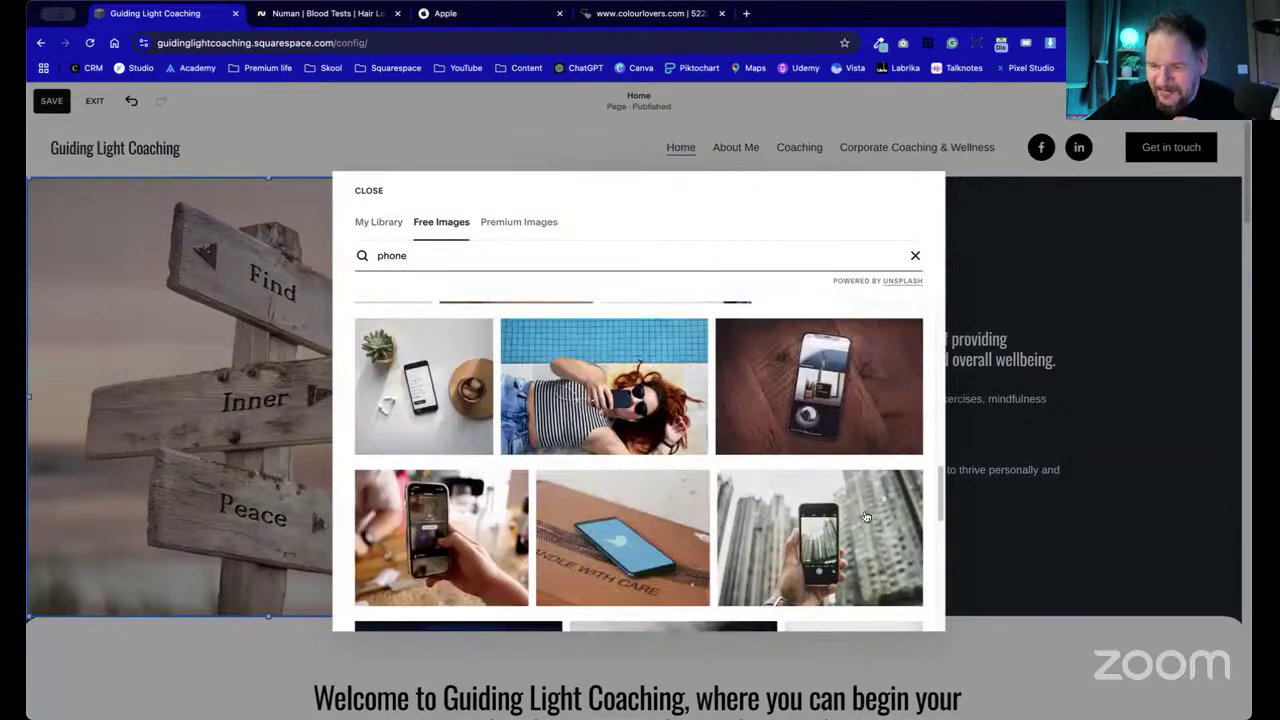
pyautogui.scroll(-4, 866, 516)
pyautogui.scroll(3, 866, 516)
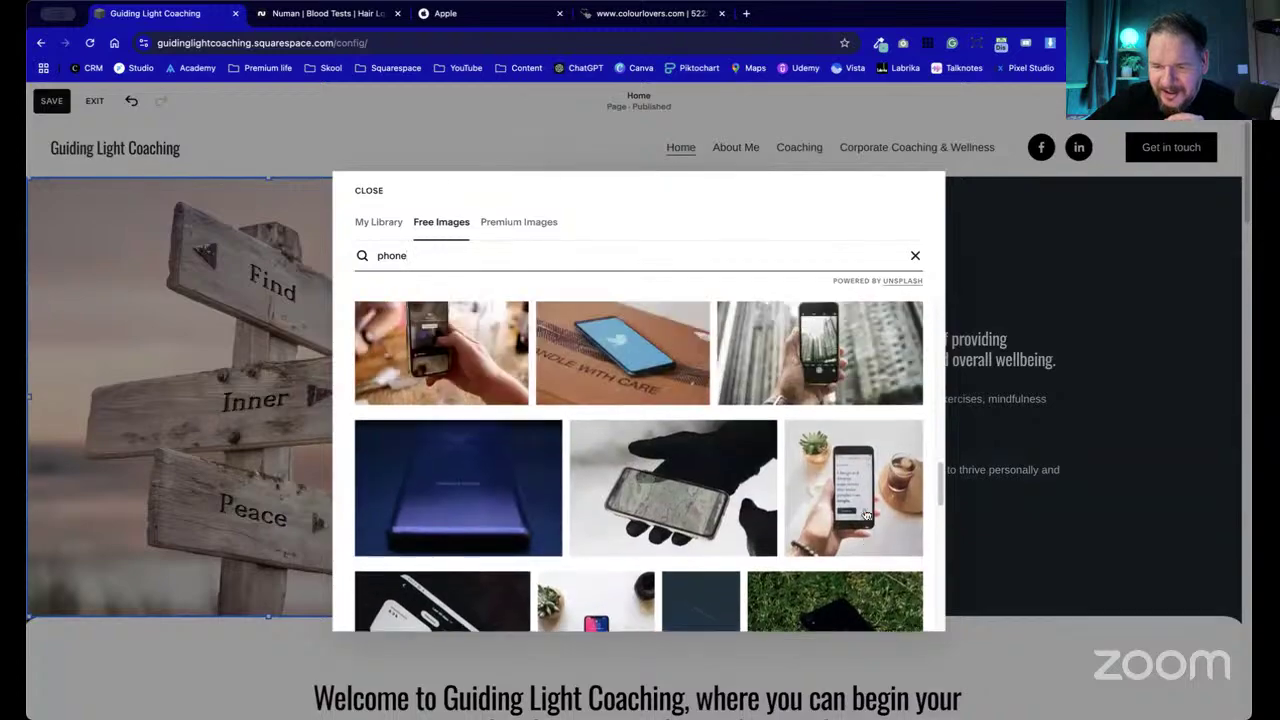
pyautogui.scroll(2, 866, 516)
pyautogui.scroll(-5, 832, 500)
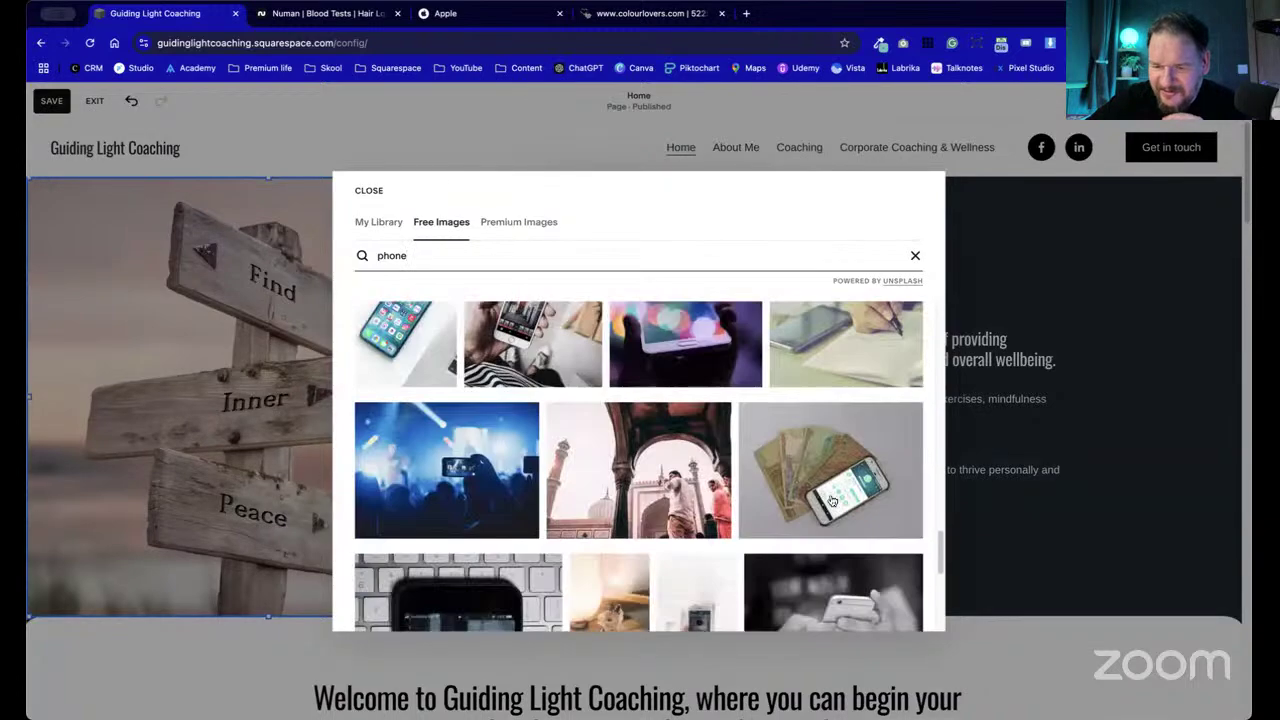
pyautogui.scroll(-3, 832, 500)
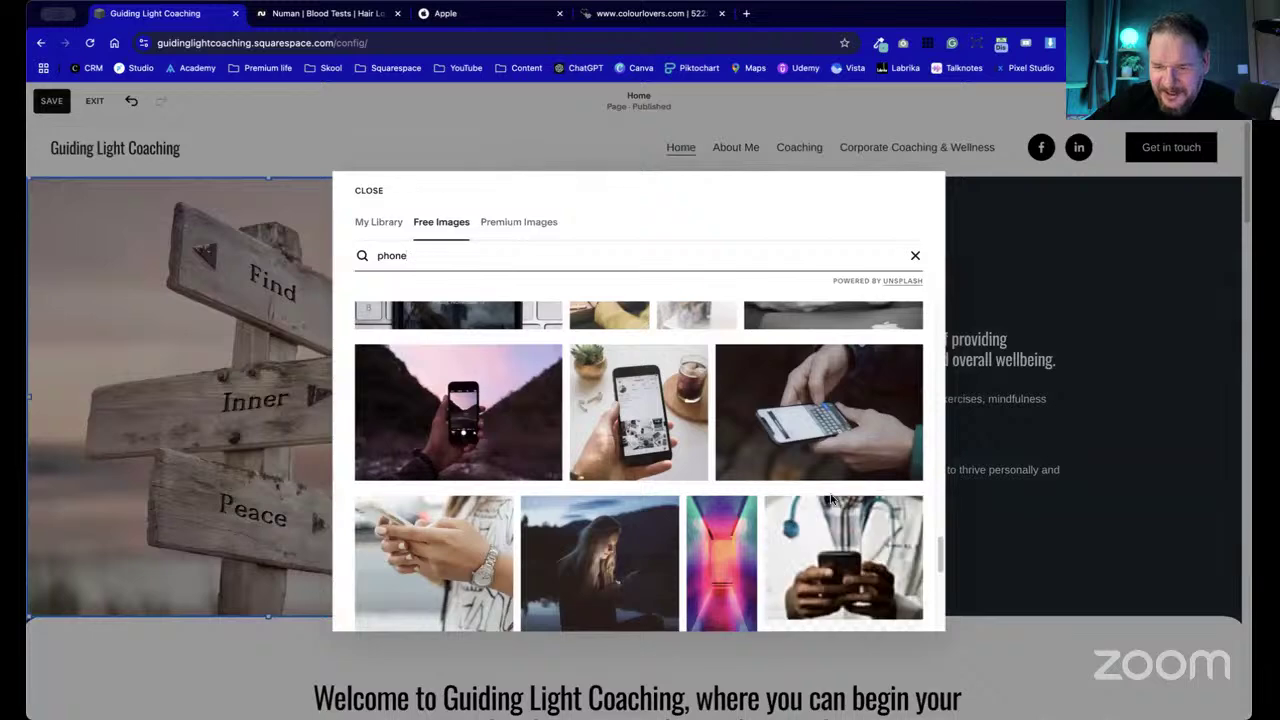
pyautogui.scroll(-1, 830, 500)
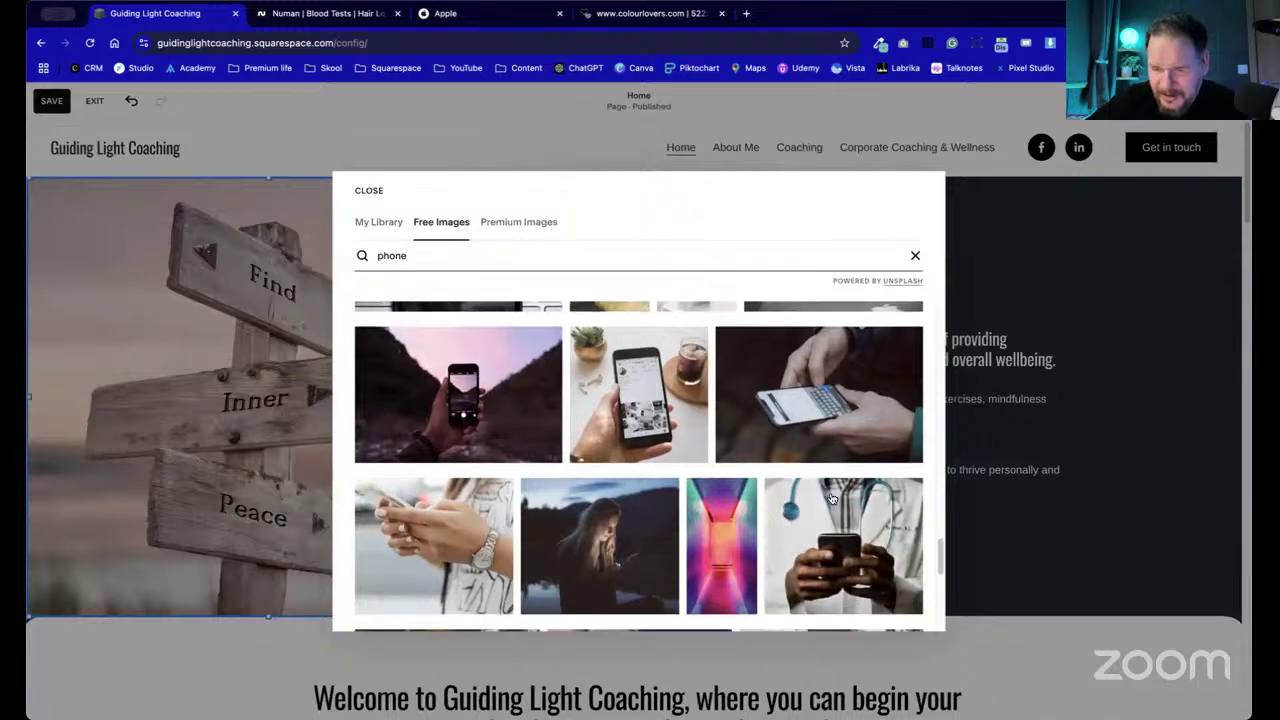
pyautogui.click(835, 412)
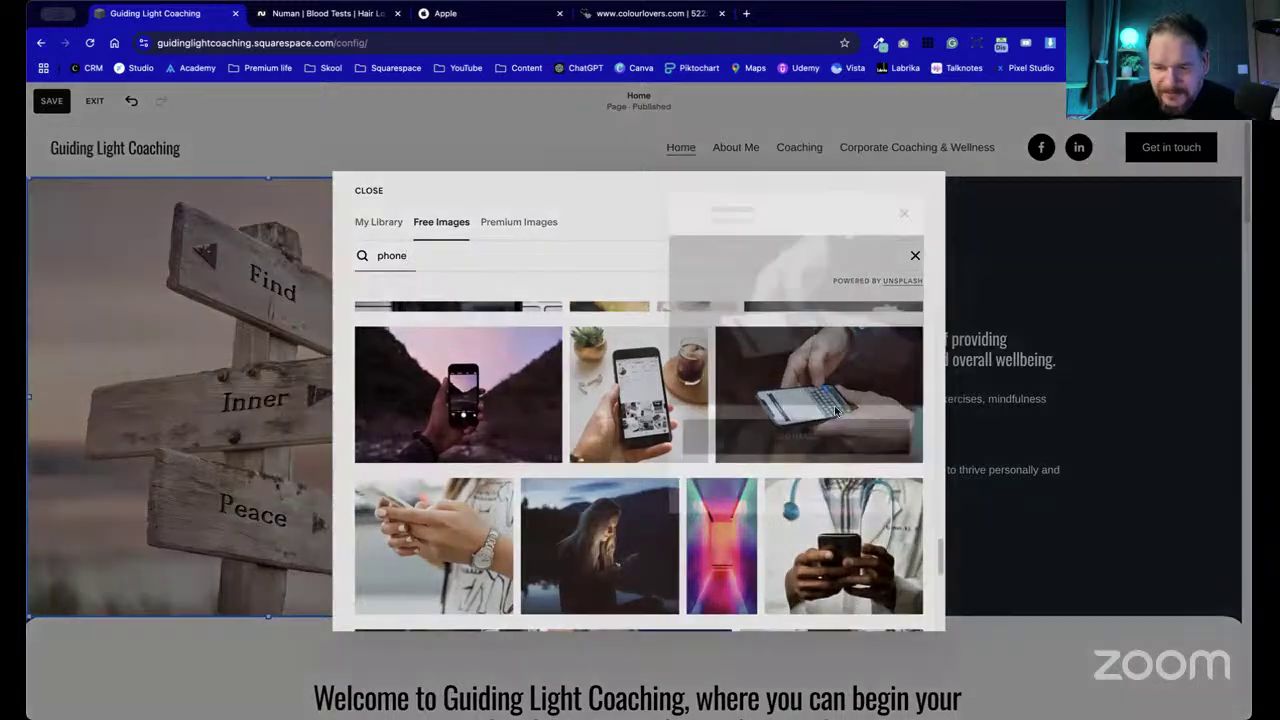
pyautogui.click(815, 455)
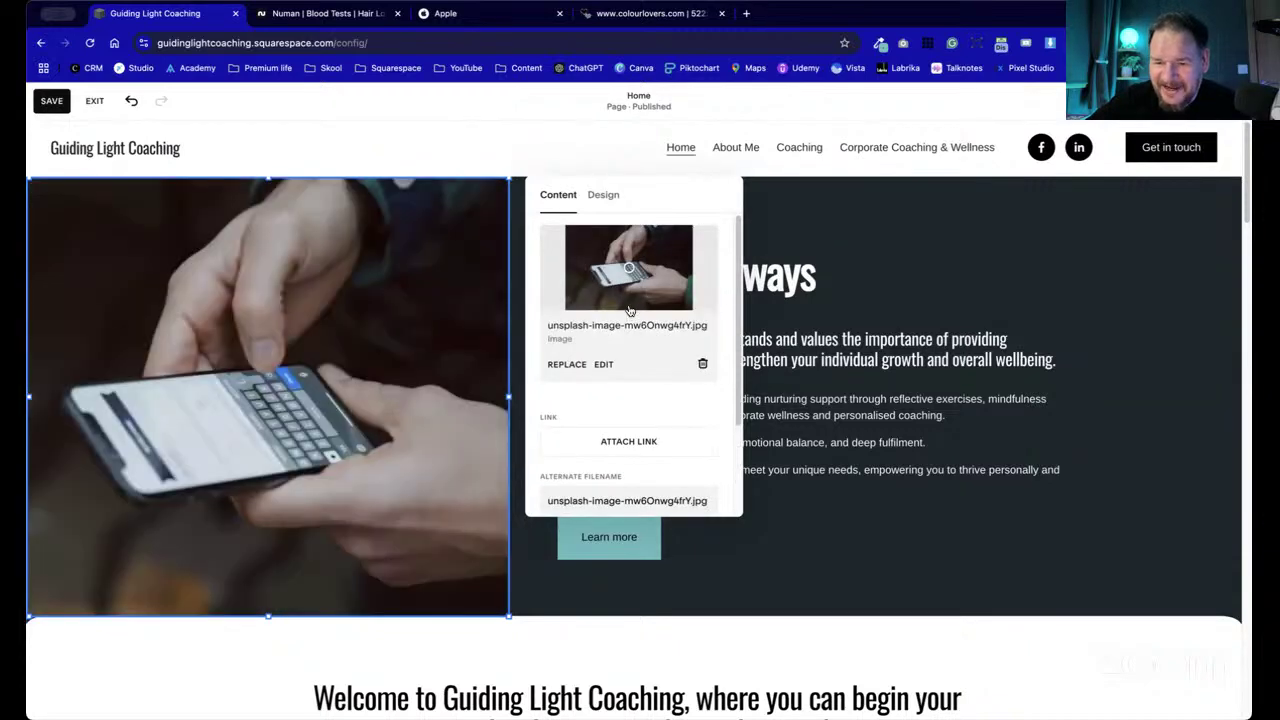
pyautogui.click(902, 528)
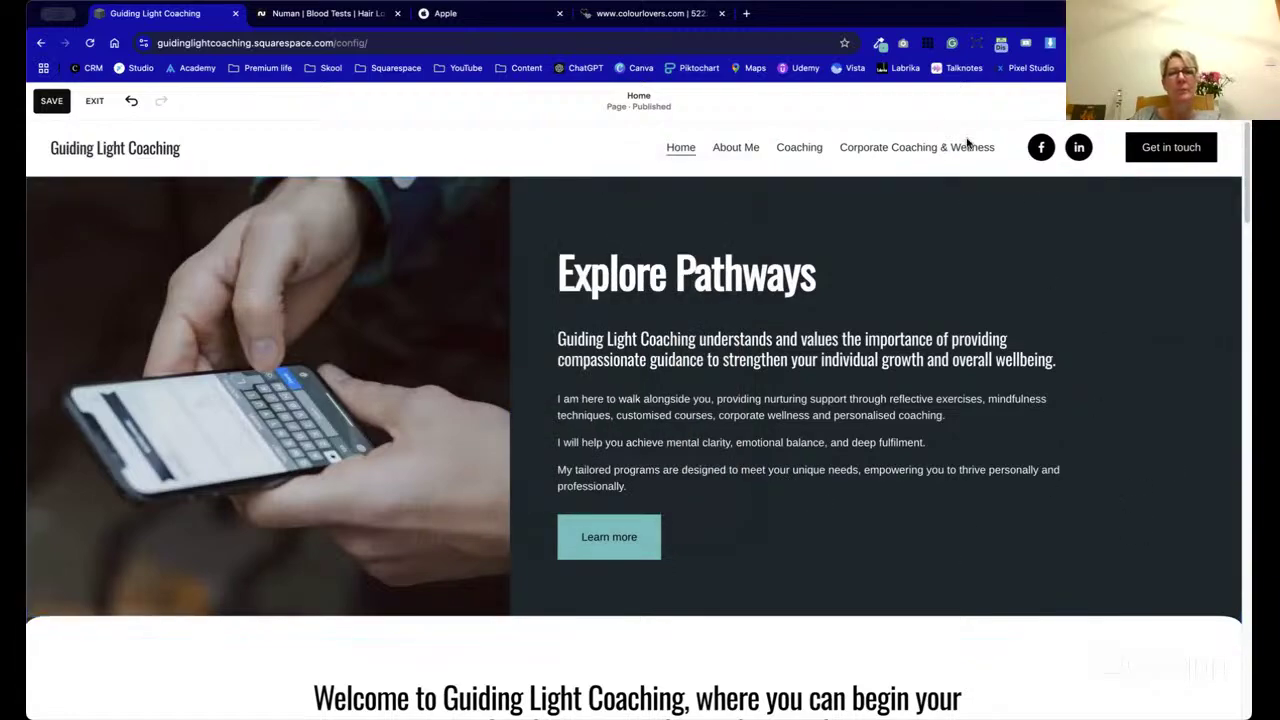
# - Give the Tailored Coaching Plans card a small stroke thickness and a corner radius of 0
pyautogui.scroll(-10, 805, 327)
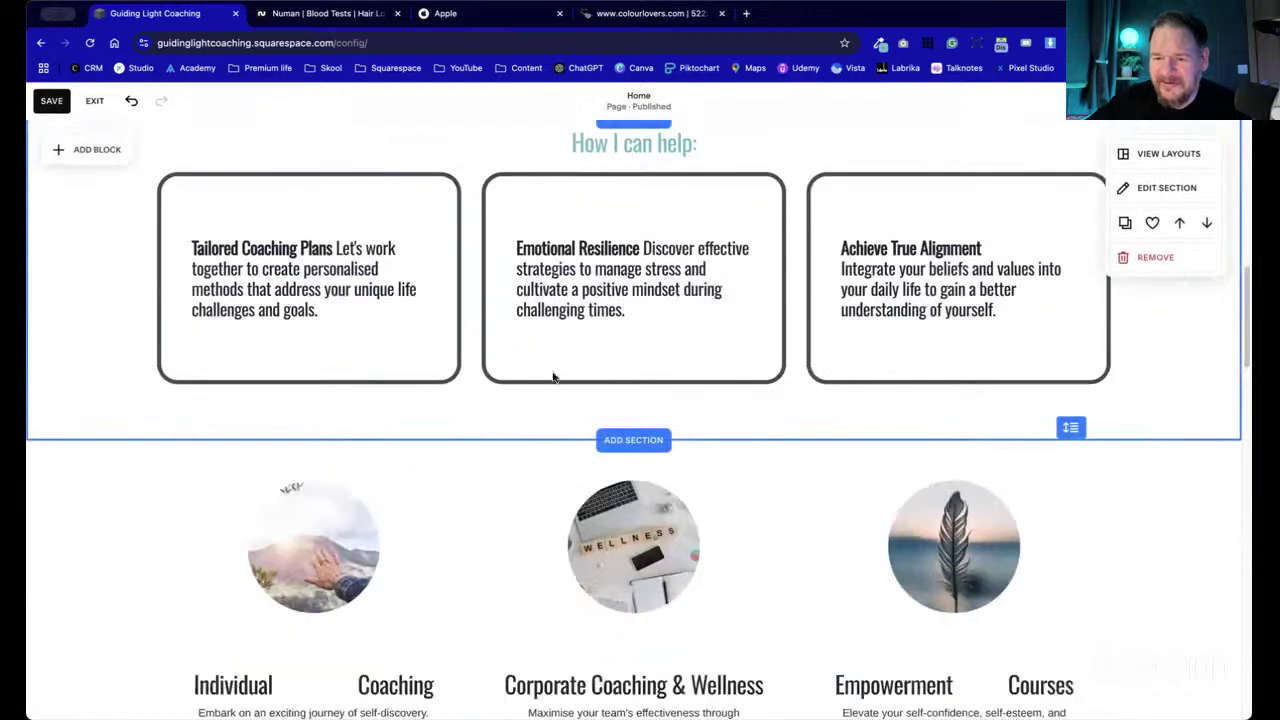
pyautogui.click(436, 294)
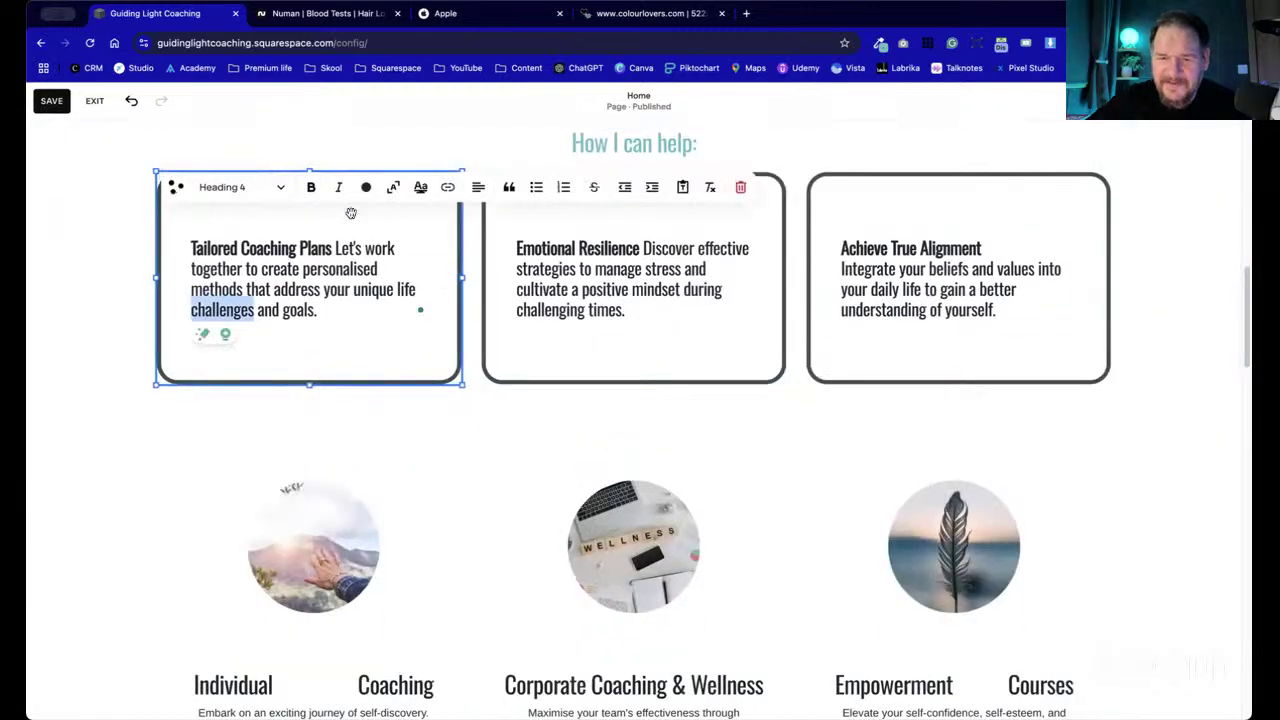
pyautogui.click(451, 405)
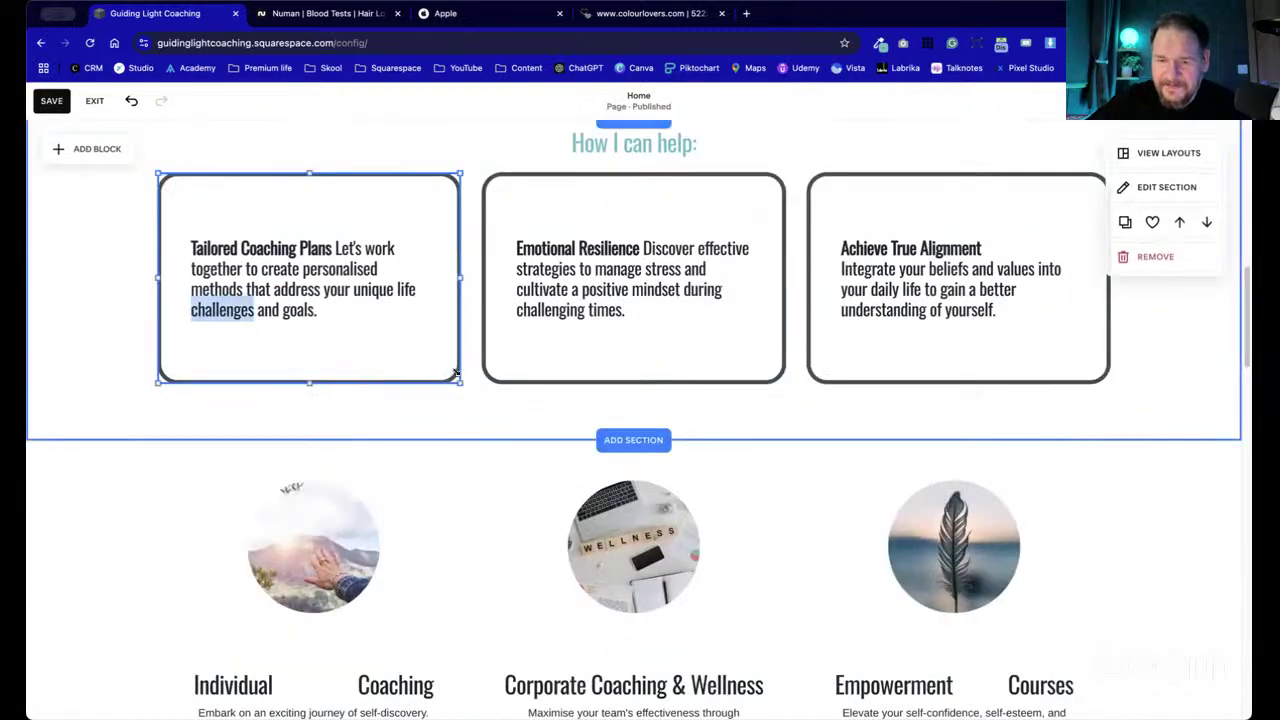
pyautogui.click(456, 374)
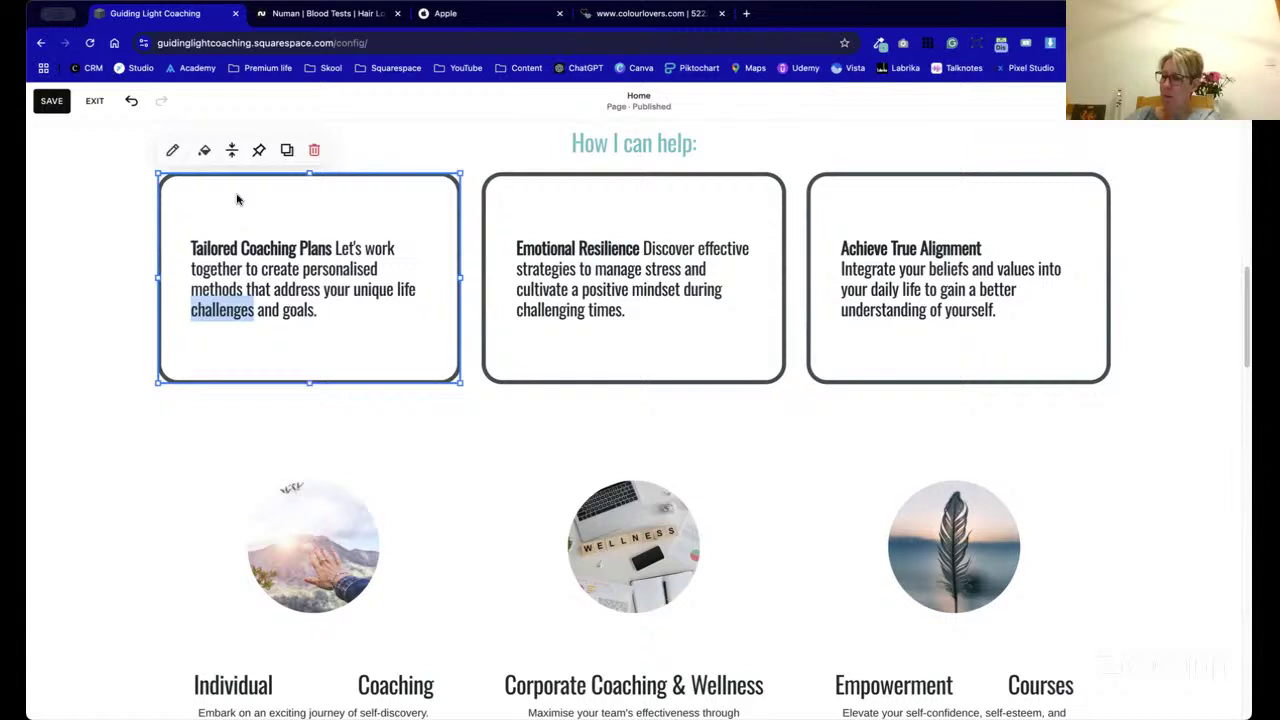
pyautogui.click(204, 150)
pyautogui.scroll(-3, 569, 415)
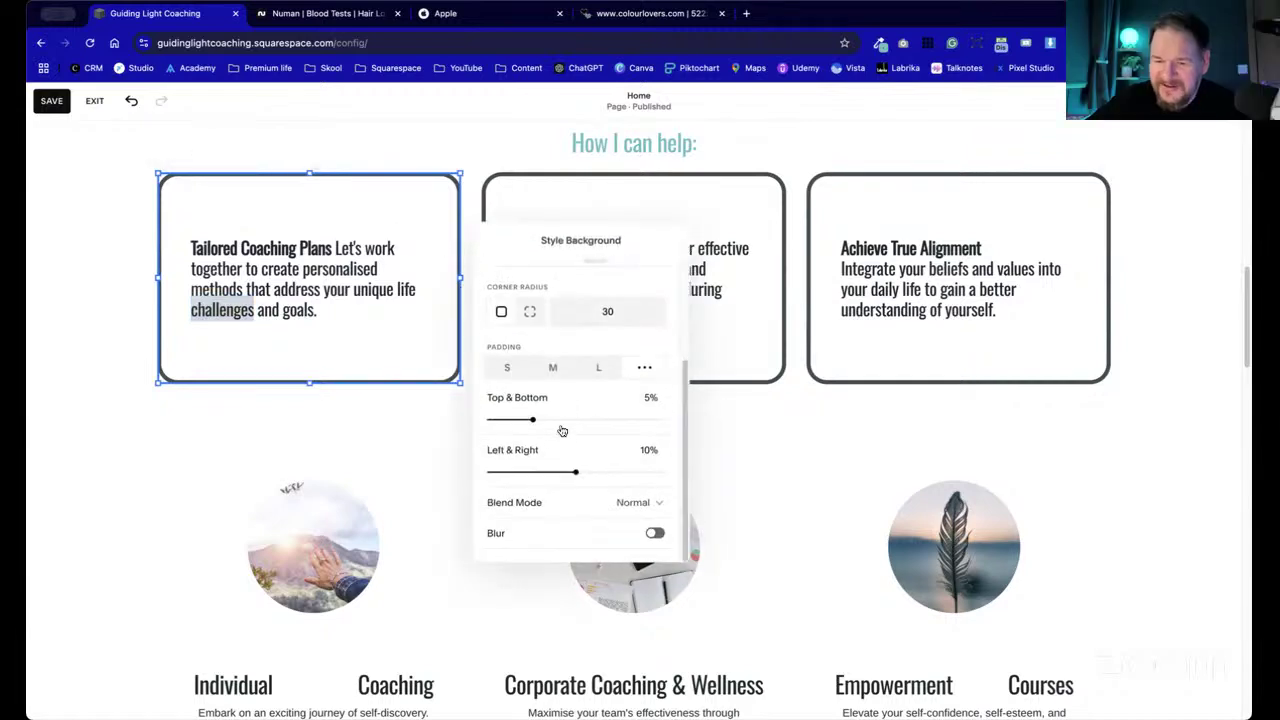
pyautogui.scroll(3, 594, 432)
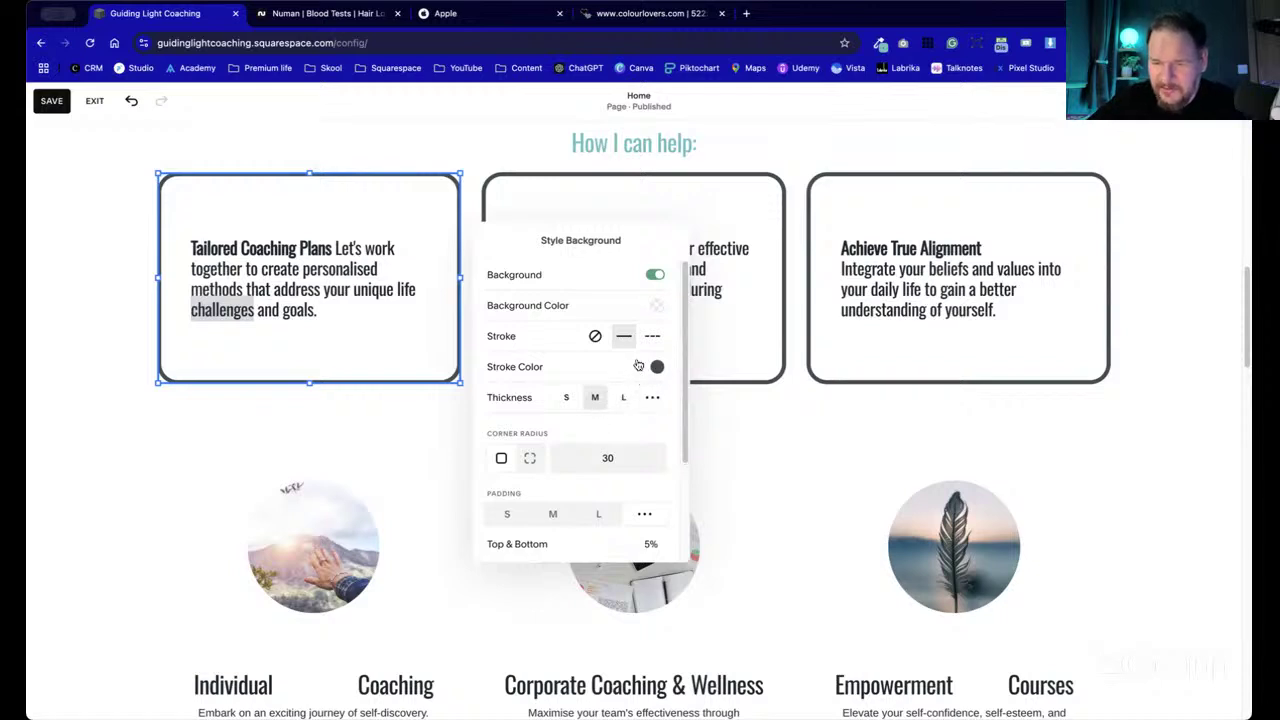
pyautogui.click(566, 397)
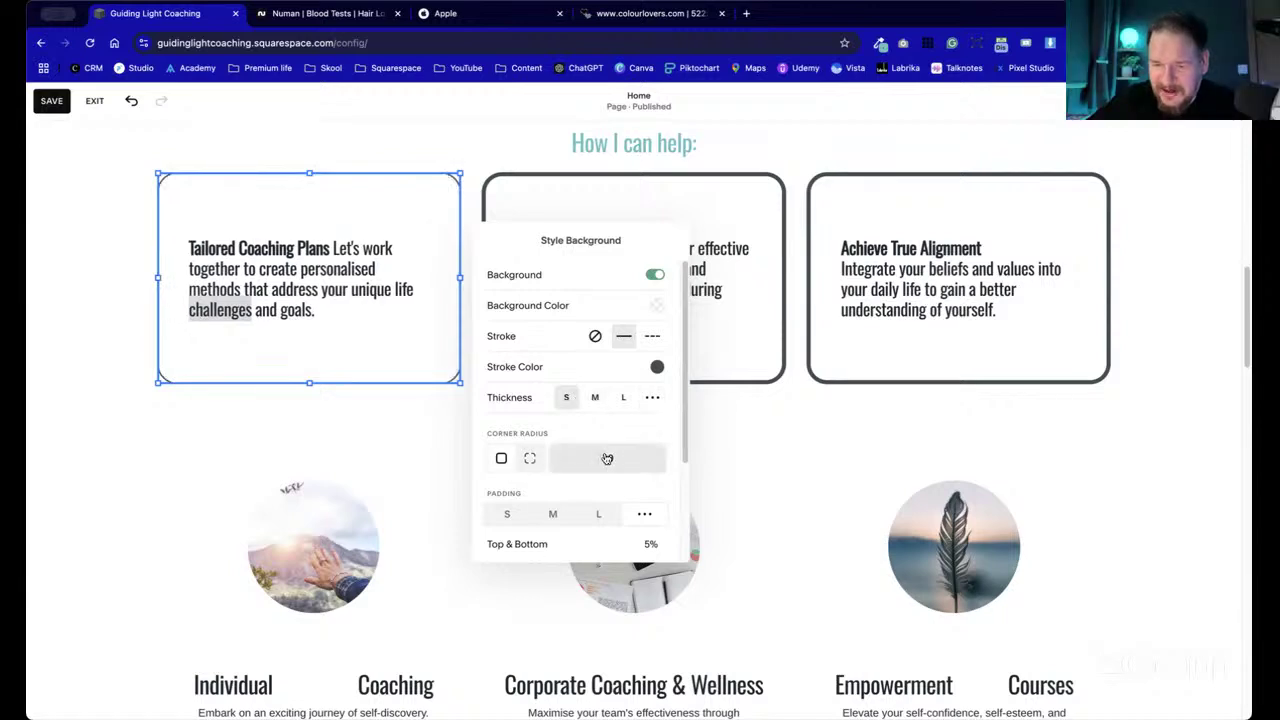
pyautogui.moveTo(572, 455); pyautogui.dragTo(505, 442)
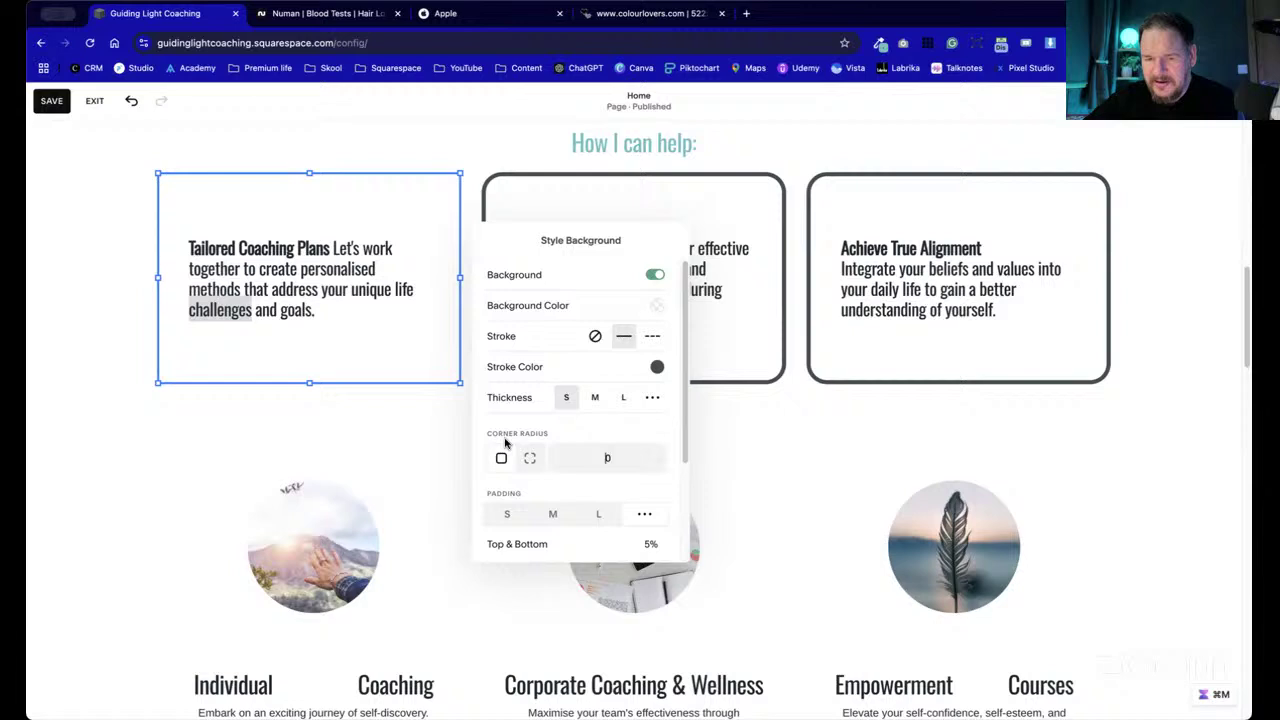
pyautogui.click(377, 435)
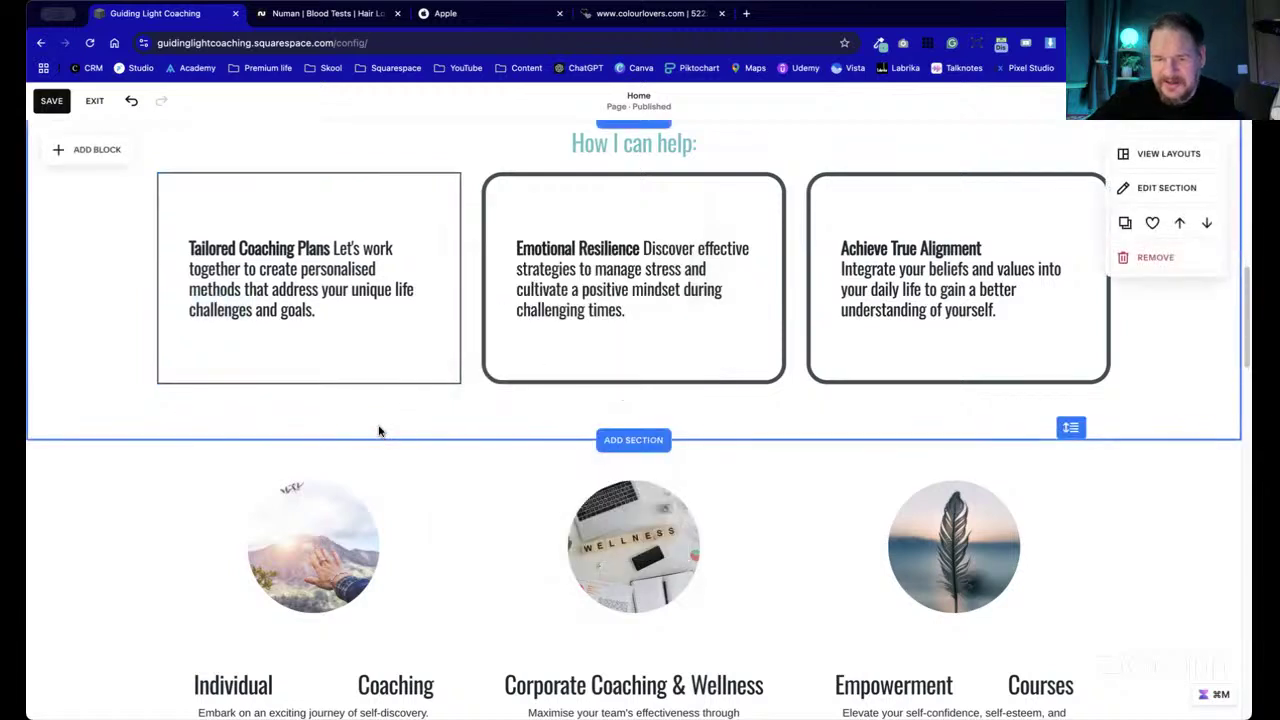
# - Give the Emotional Resilience card a small stroke thickness and a corner radius of 0
pyautogui.click(765, 365)
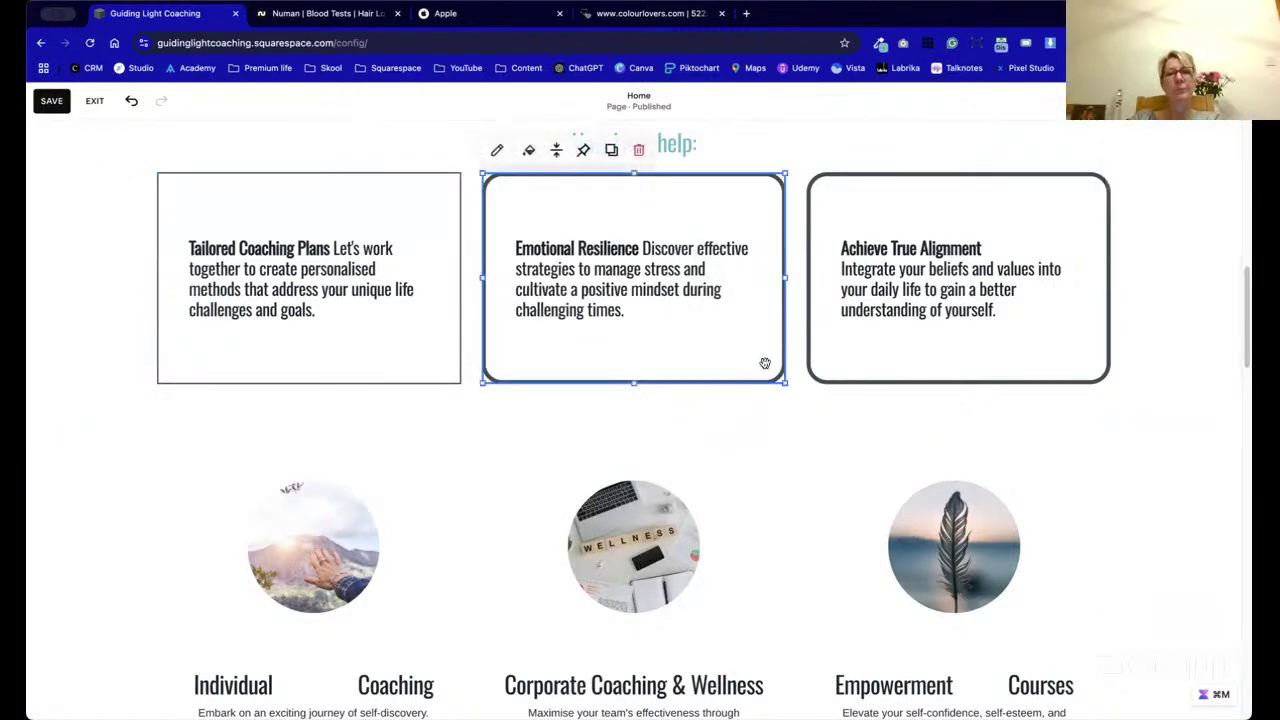
pyautogui.click(497, 150)
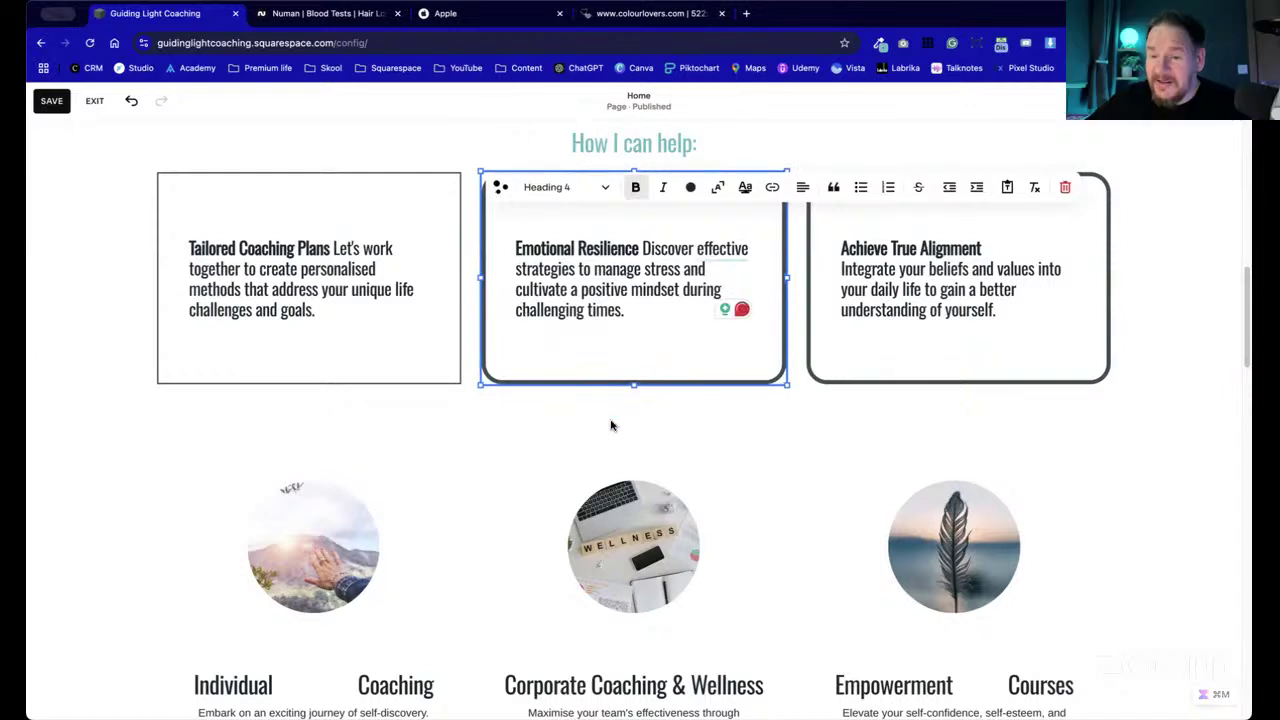
pyautogui.click(608, 423)
pyautogui.click(607, 364)
pyautogui.click(528, 150)
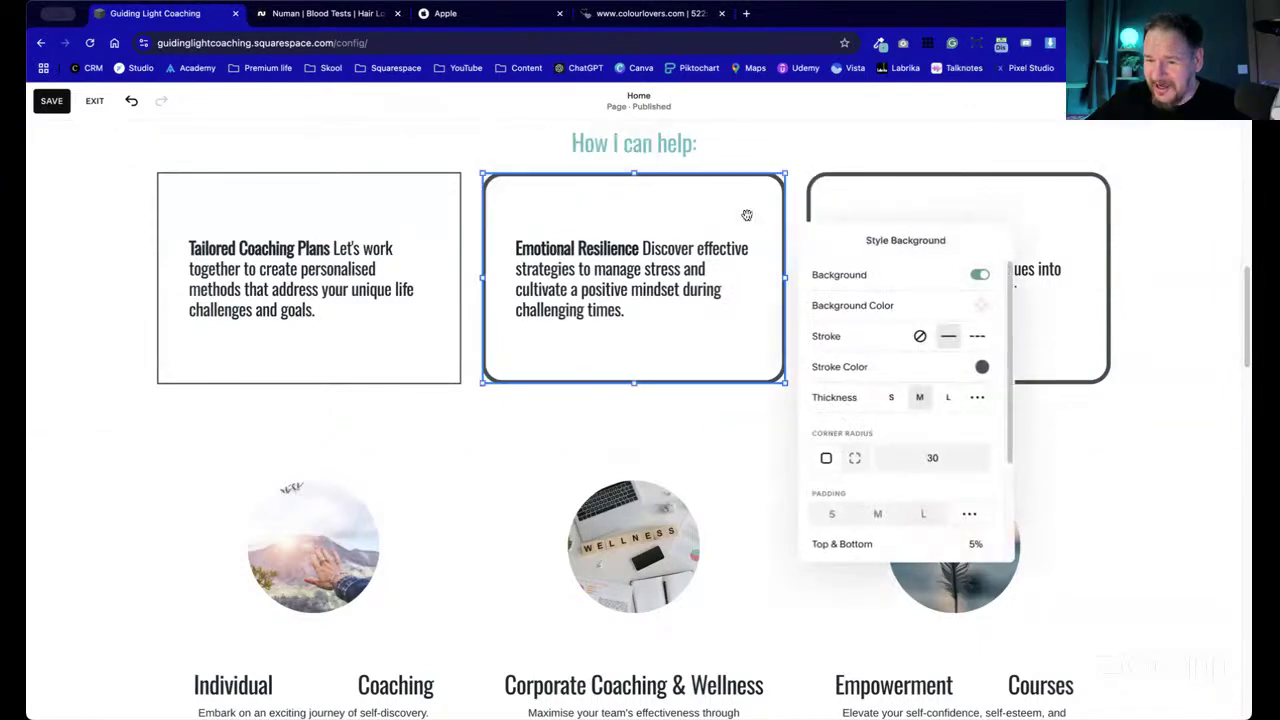
pyautogui.moveTo(853, 235); pyautogui.dragTo(358, 138)
pyautogui.click(396, 300)
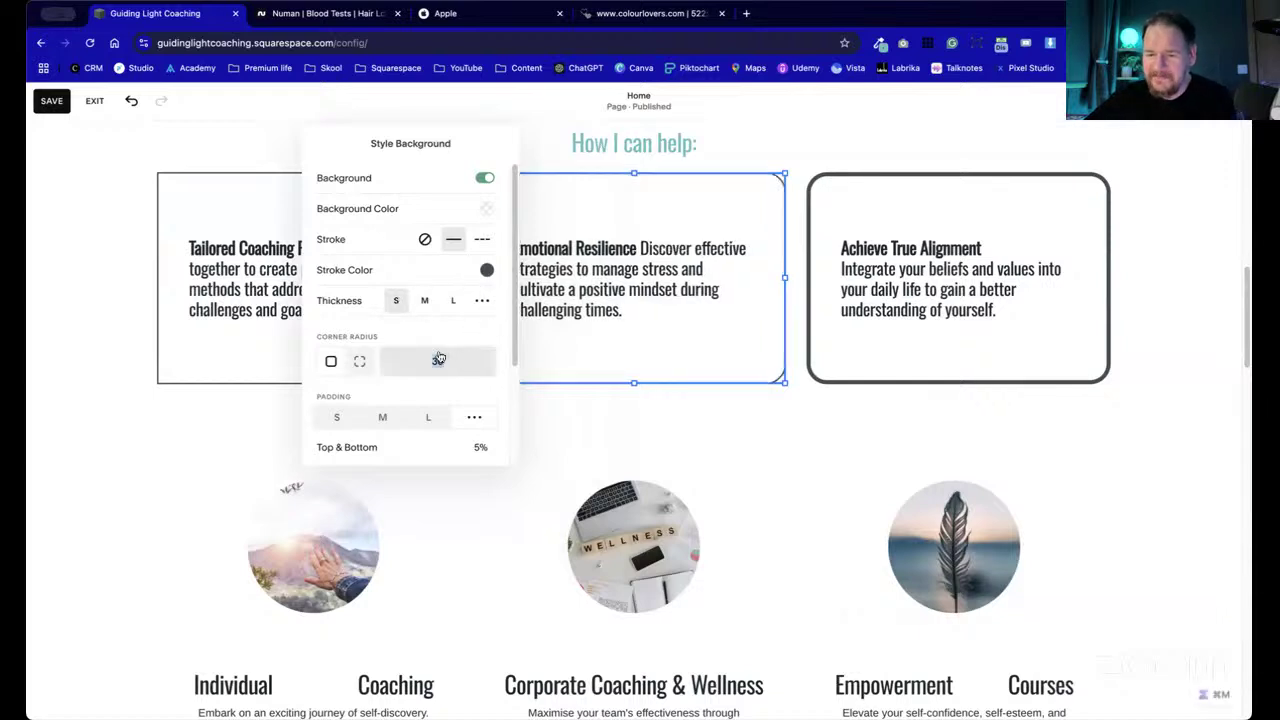
pyautogui.click(622, 410)
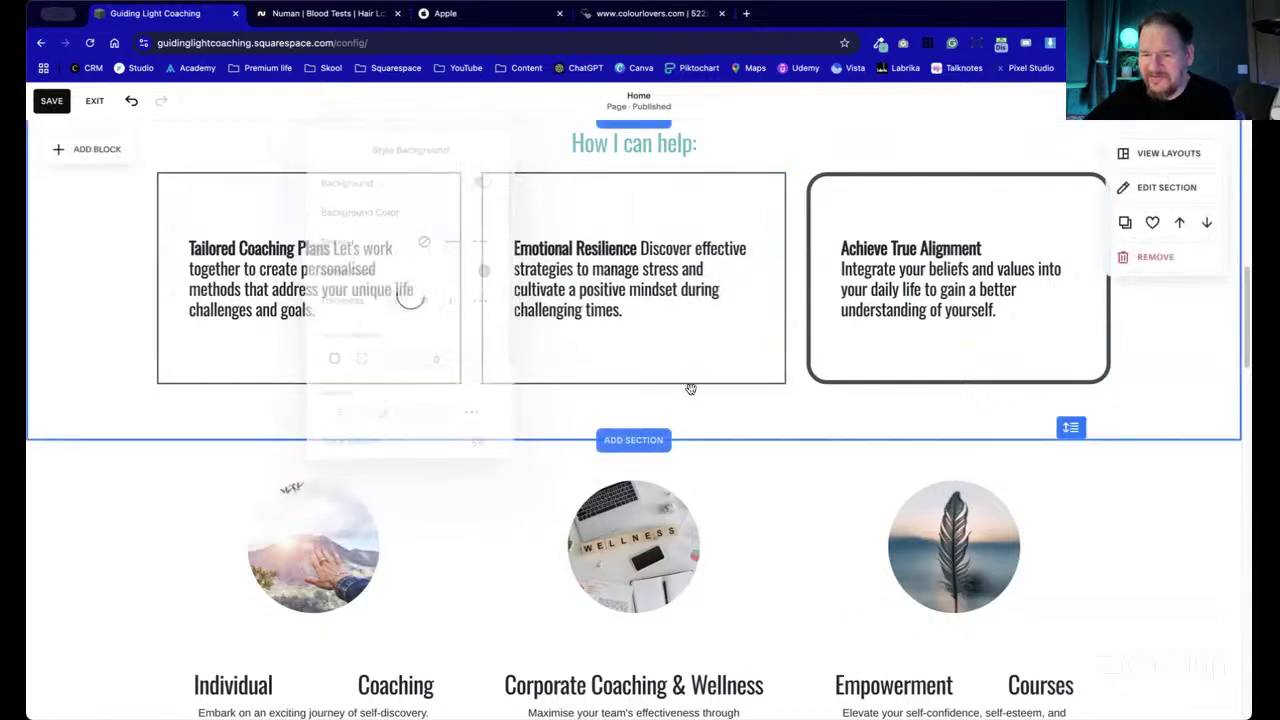
# - Give the Achieve True Alignment card a small stroke thickness and square its rounded corners
pyautogui.click(824, 203)
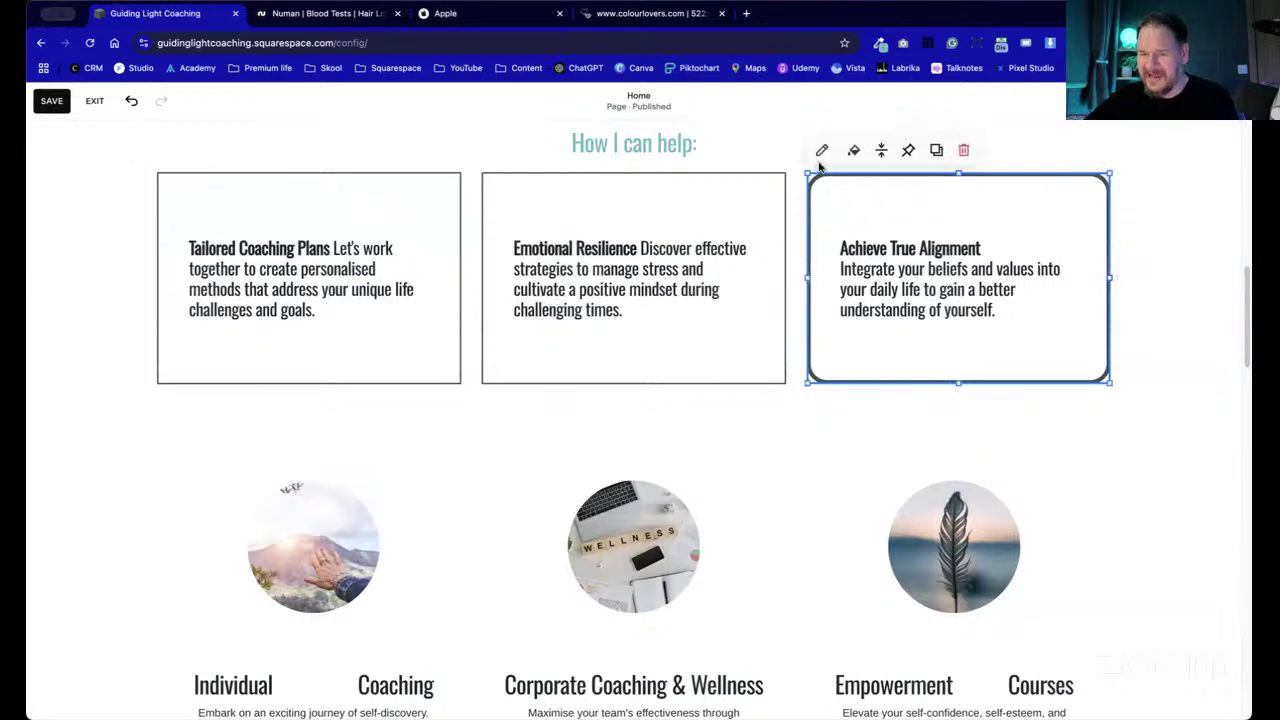
pyautogui.click(821, 150)
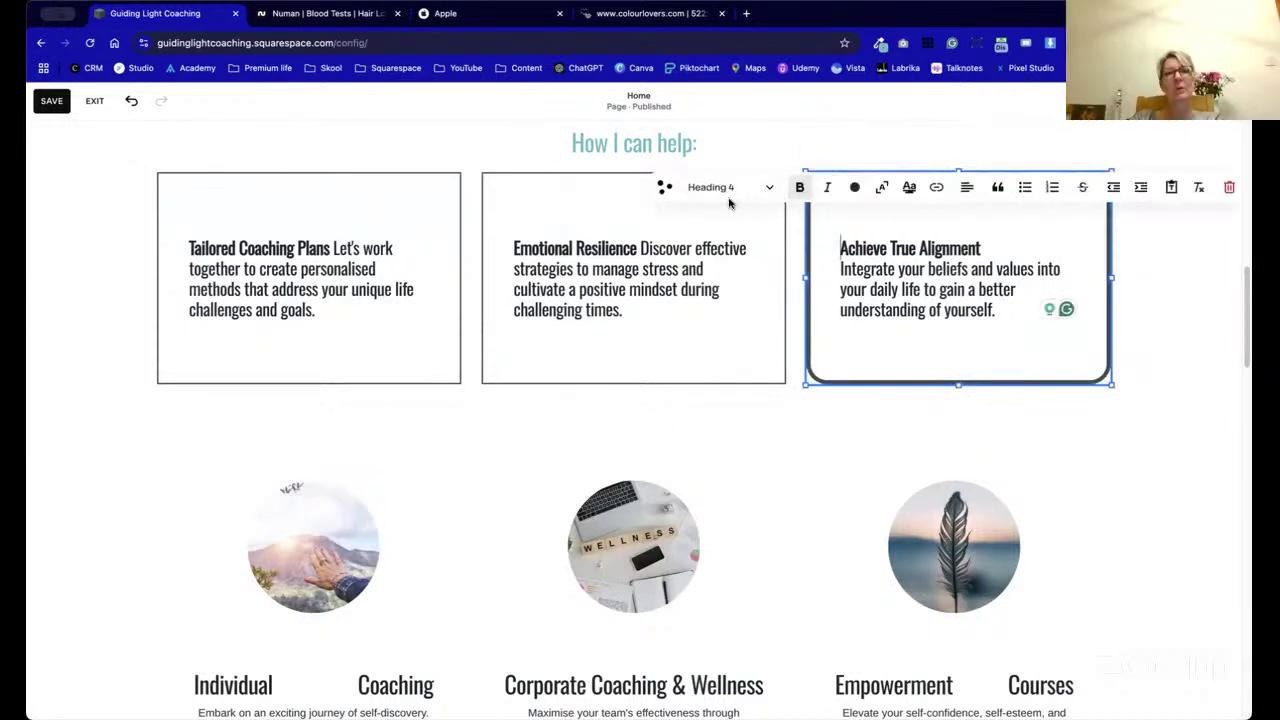
pyautogui.click(797, 355)
pyautogui.click(851, 306)
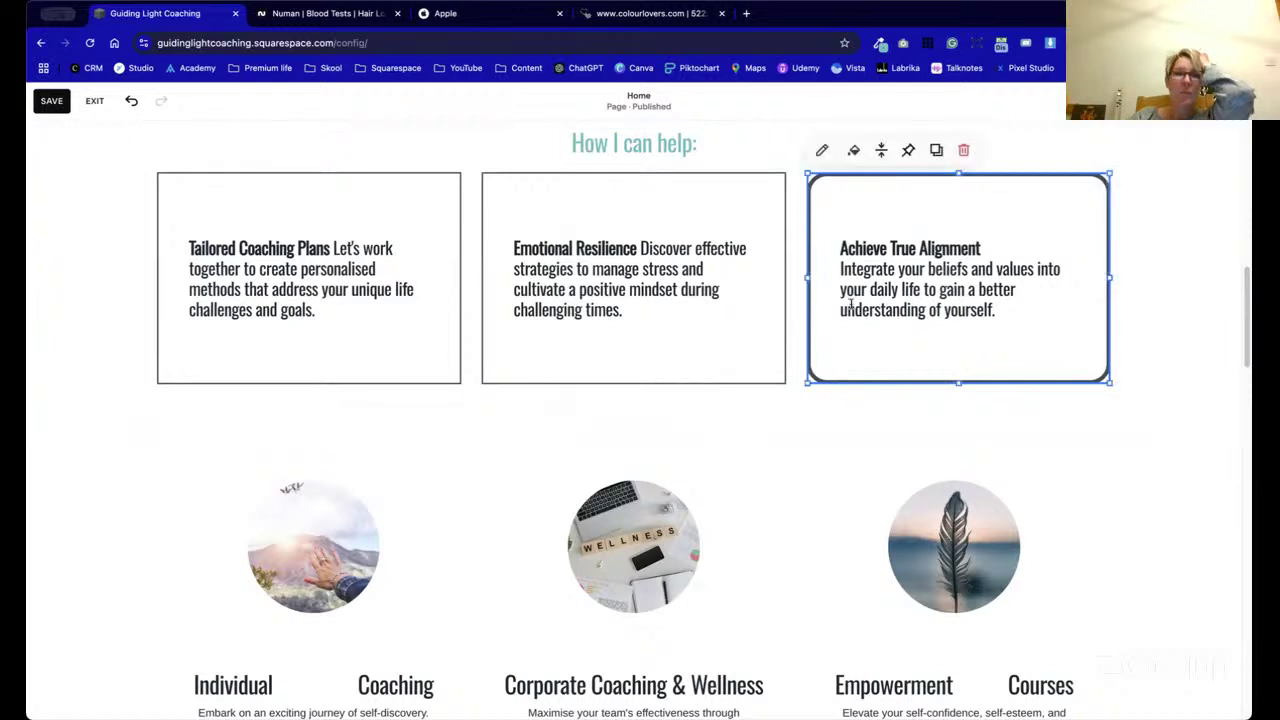
pyautogui.click(822, 150)
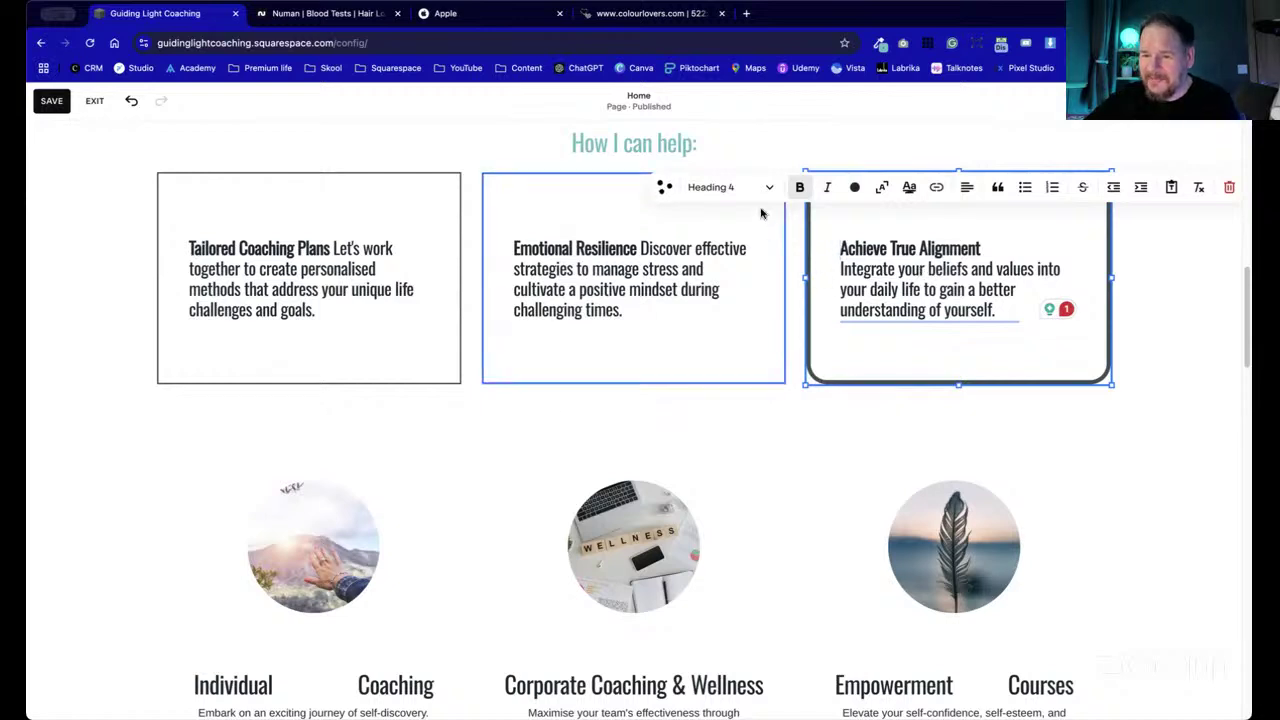
pyautogui.click(853, 402)
pyautogui.click(875, 370)
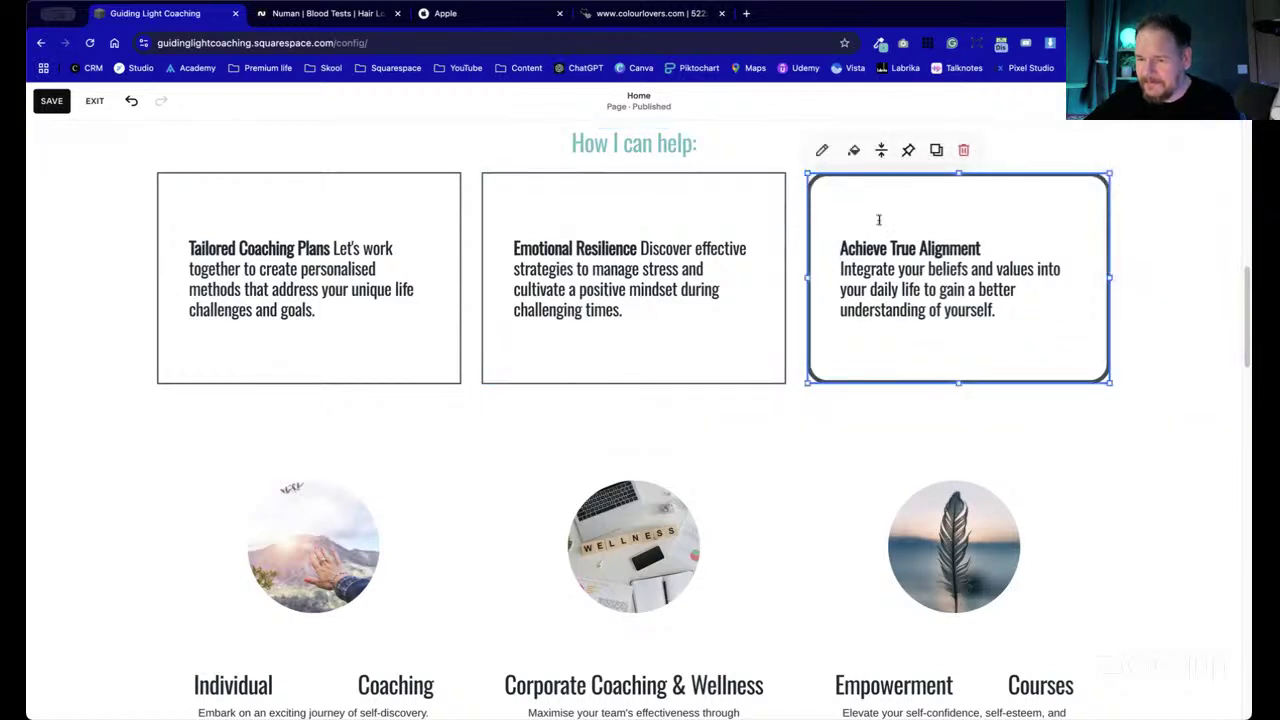
pyautogui.click(853, 149)
pyautogui.moveTo(1185, 238); pyautogui.dragTo(791, 192)
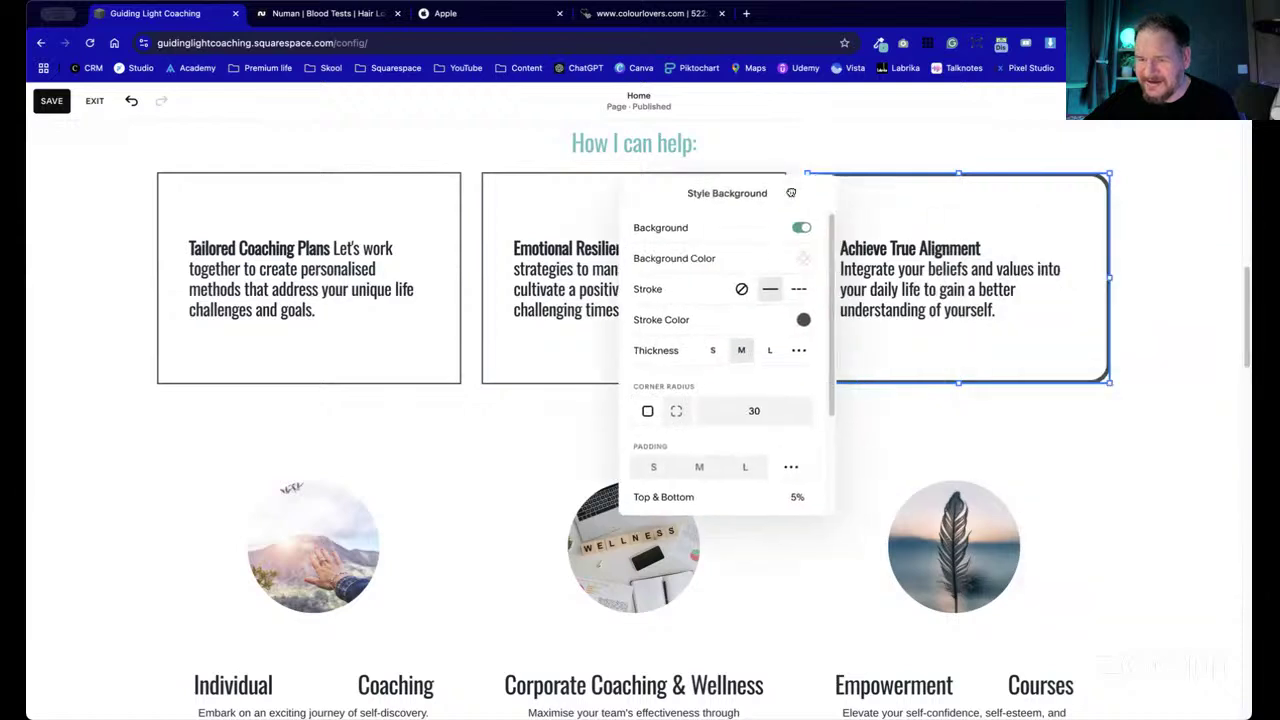
pyautogui.click(713, 349)
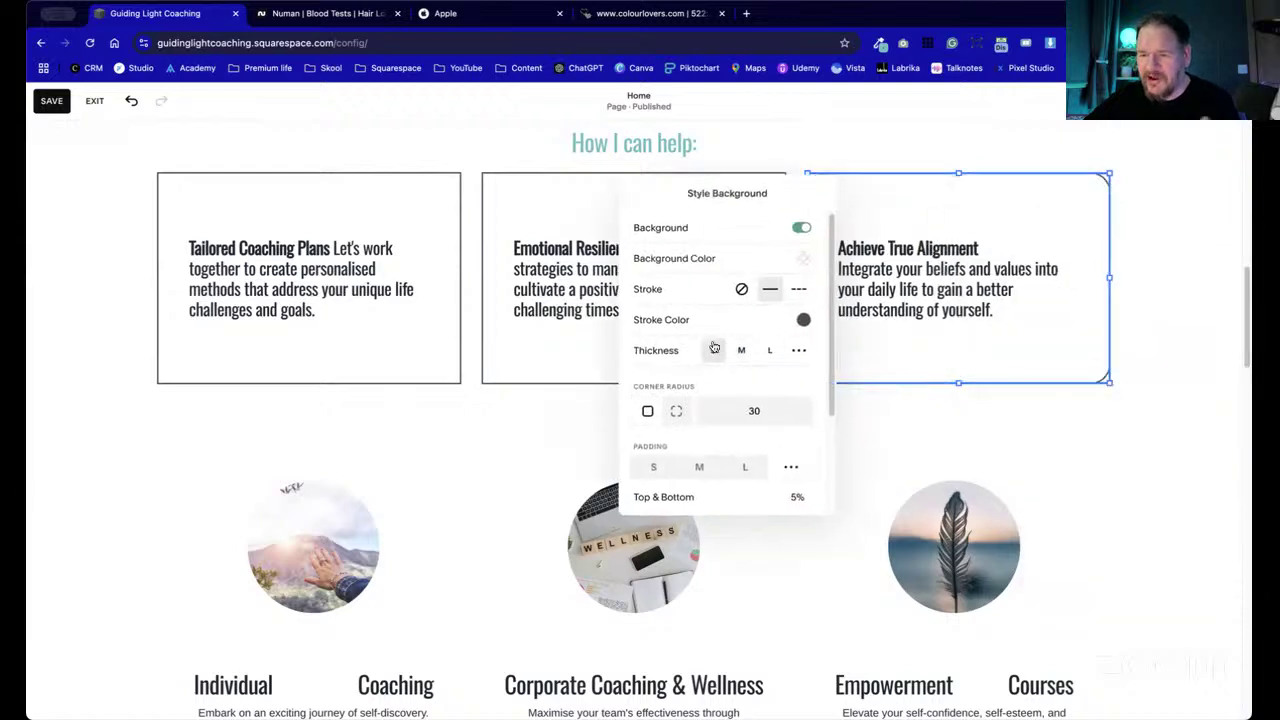
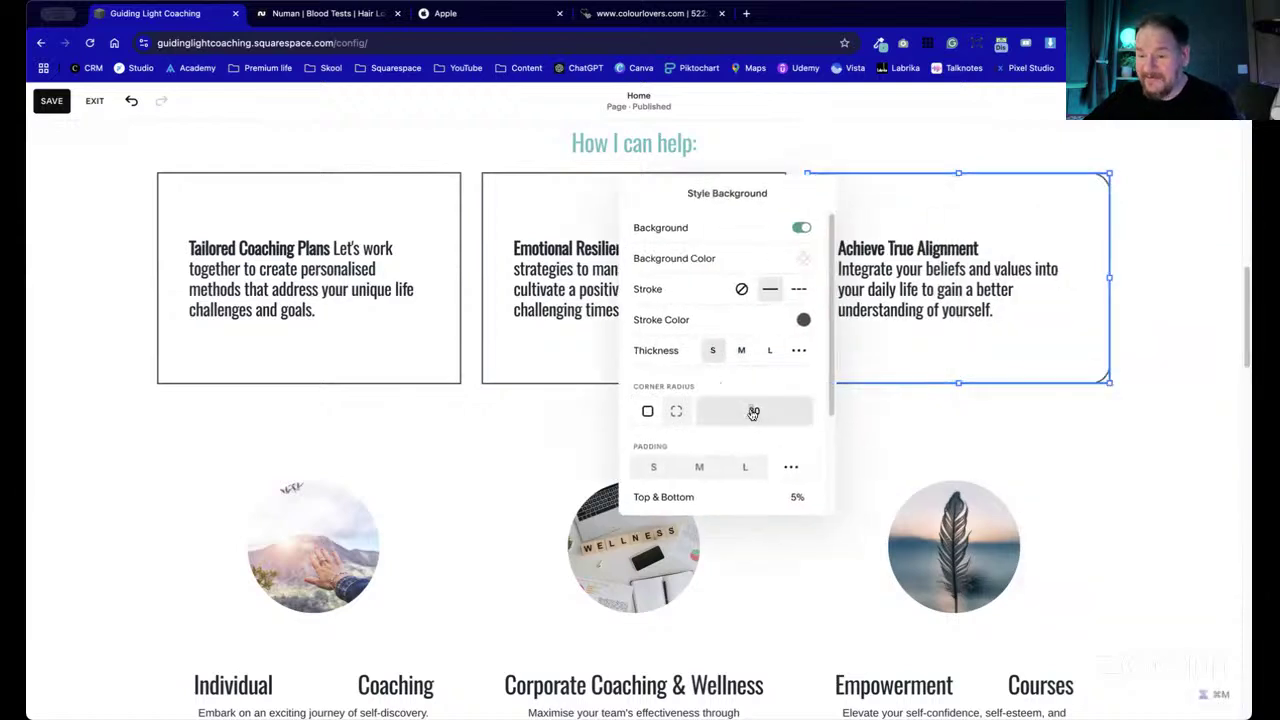
pyautogui.click(572, 411)
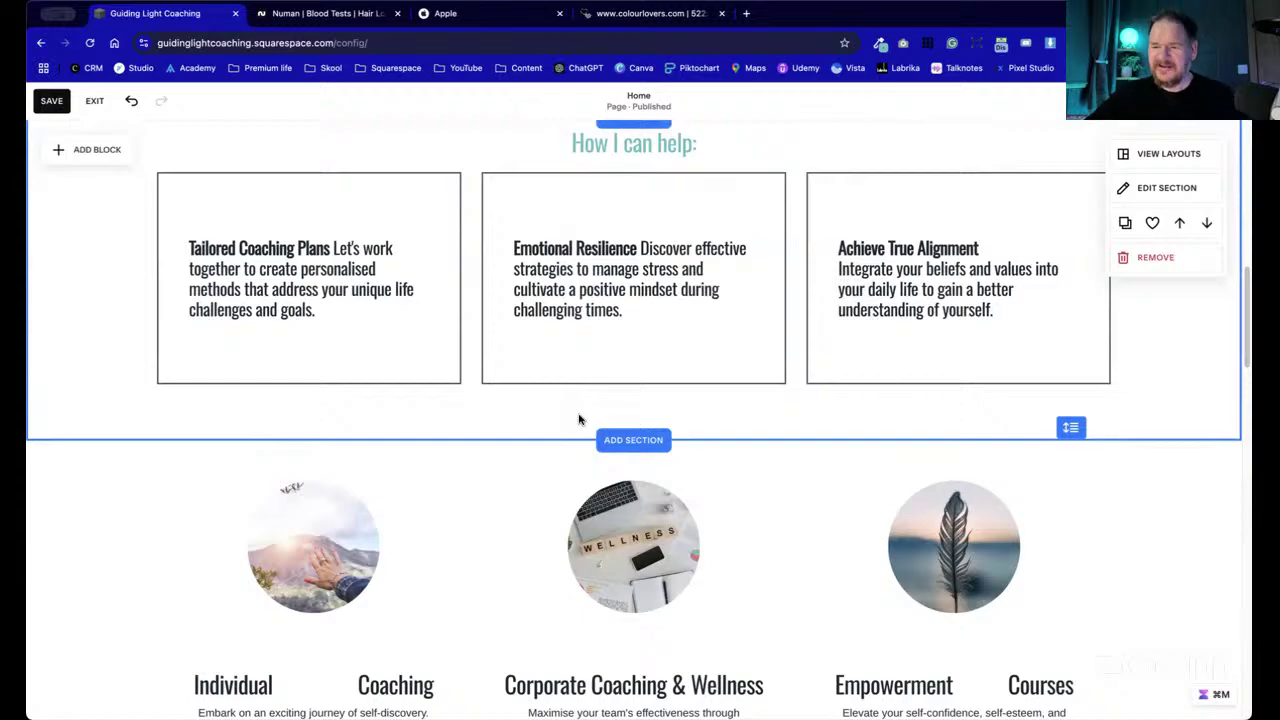
# - Try the Bright 2 colour theme on the How I can help section, and apply Dark 2 instead
pyautogui.scroll(5, 644, 401)
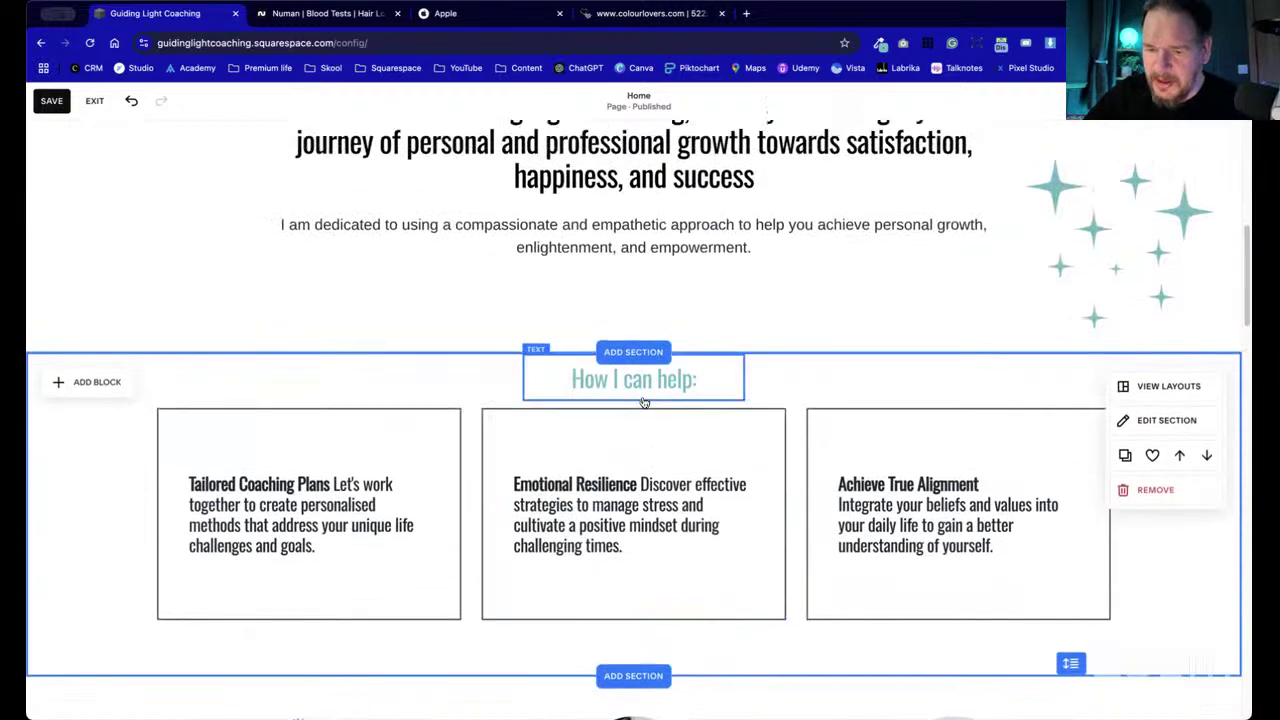
pyautogui.scroll(3, 644, 401)
pyautogui.scroll(-5, 648, 390)
pyautogui.scroll(3, 640, 400)
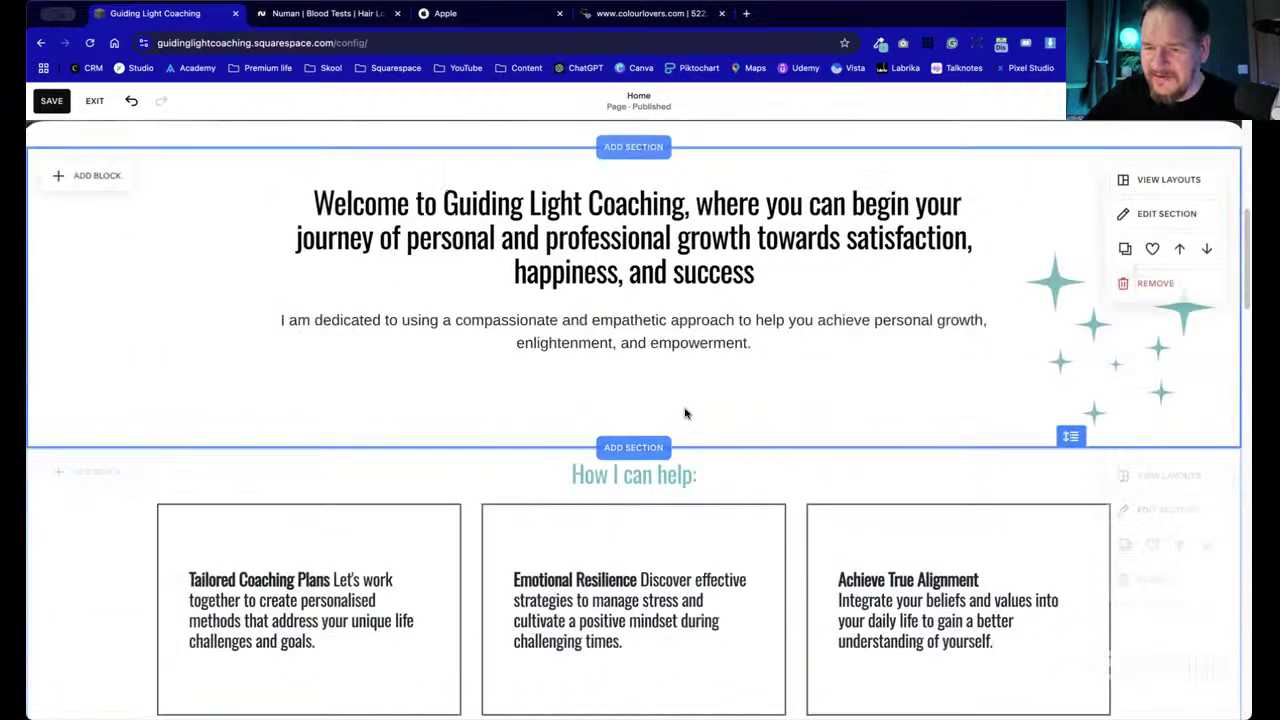
pyautogui.scroll(-5, 685, 413)
pyautogui.scroll(3, 1023, 266)
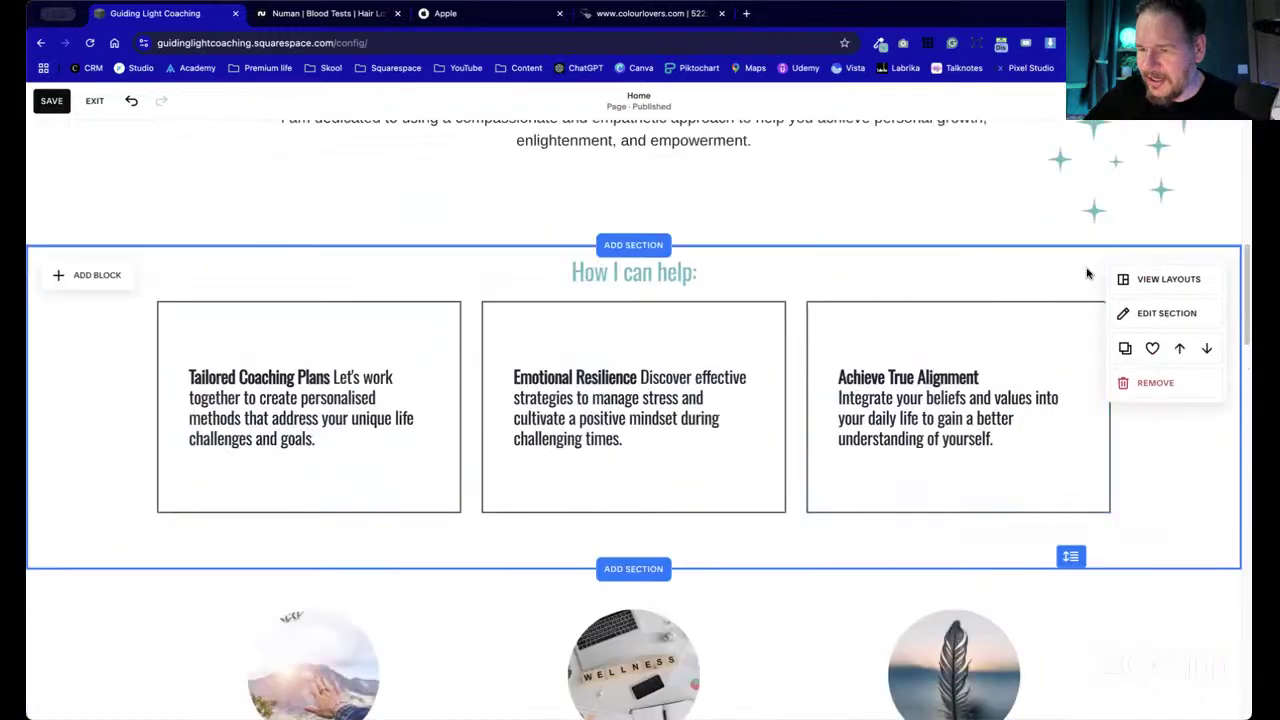
pyautogui.click(1194, 320)
pyautogui.click(1158, 265)
pyautogui.moveTo(1195, 269); pyautogui.dragTo(685, 102)
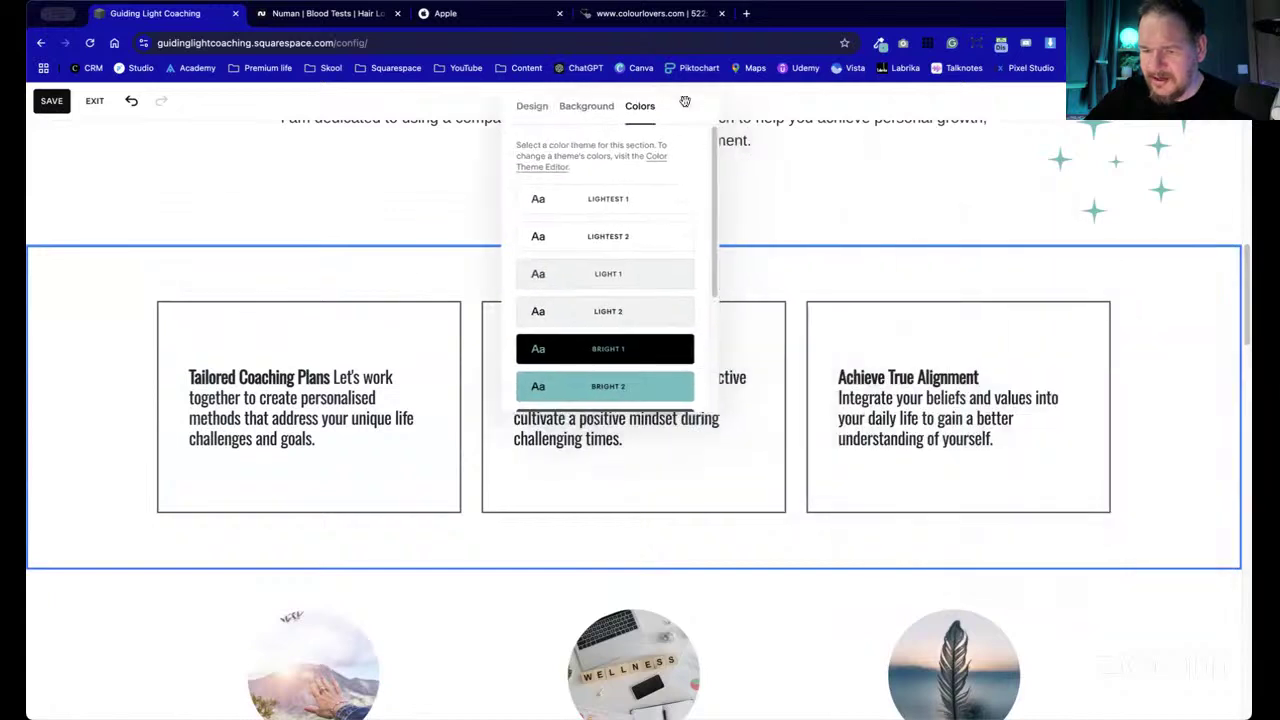
pyautogui.click(637, 386)
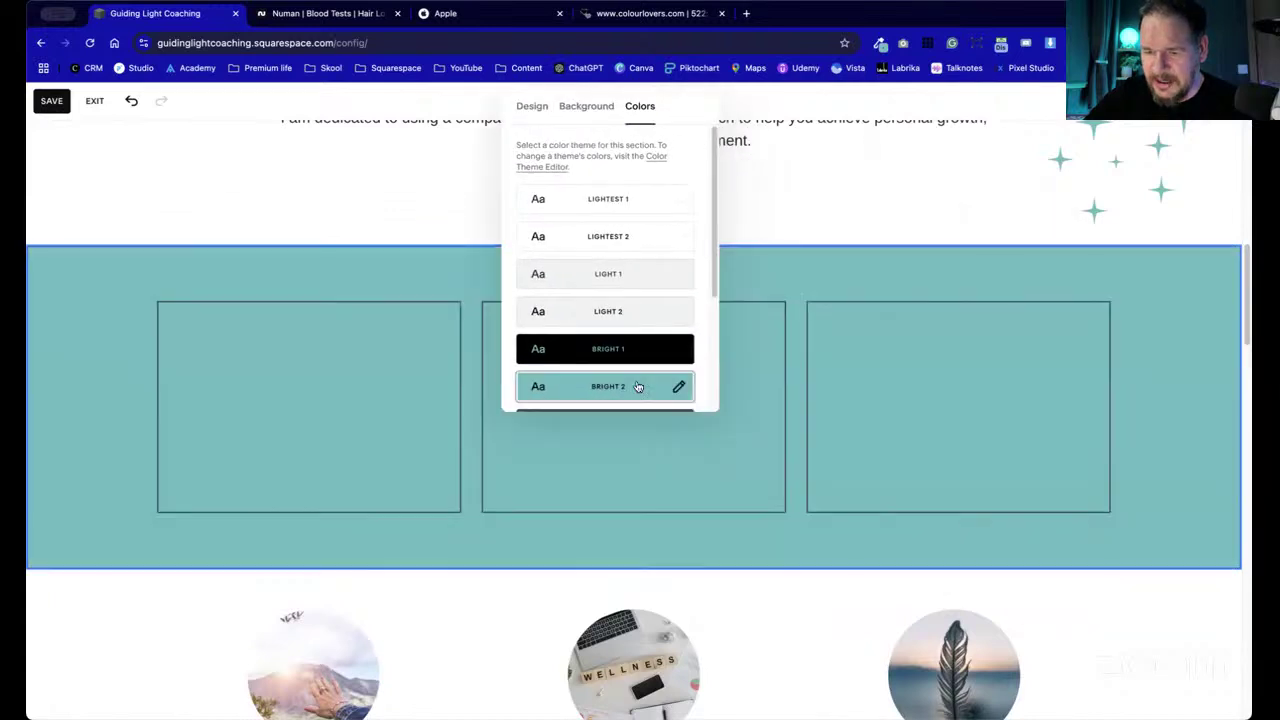
pyautogui.scroll(-3, 641, 356)
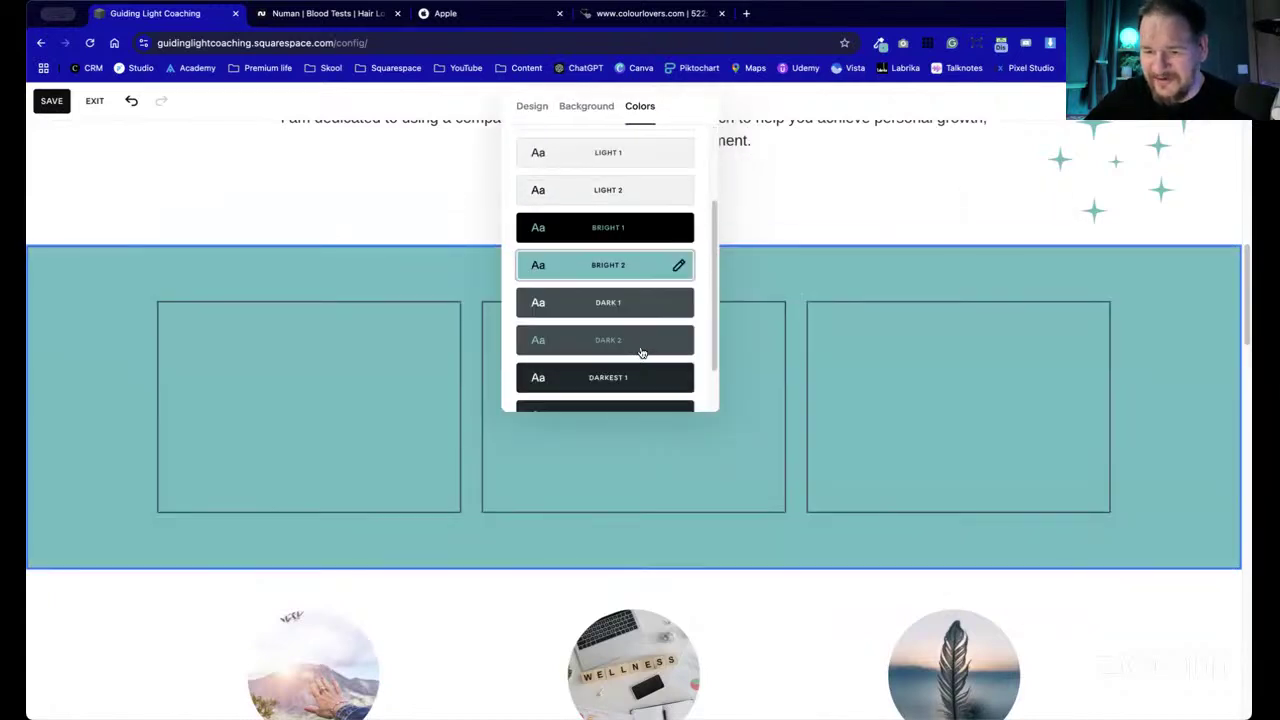
pyautogui.scroll(-1, 641, 352)
pyautogui.click(649, 322)
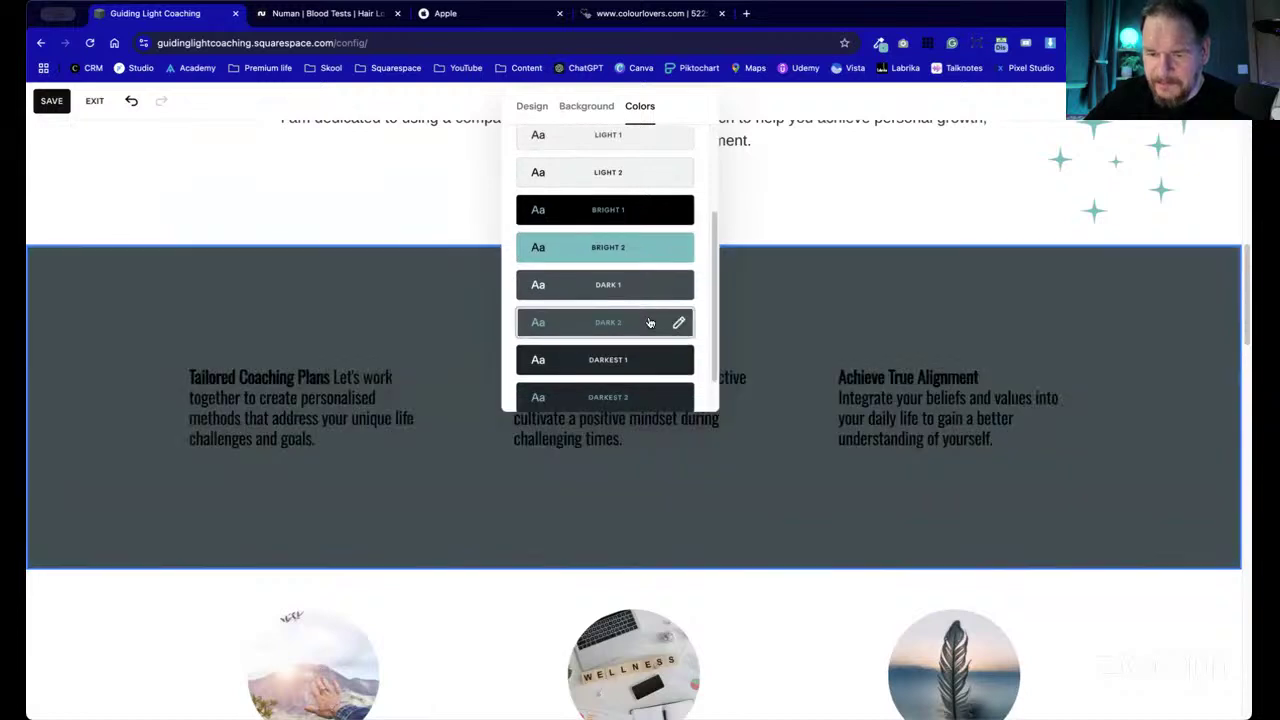
pyautogui.click(437, 300)
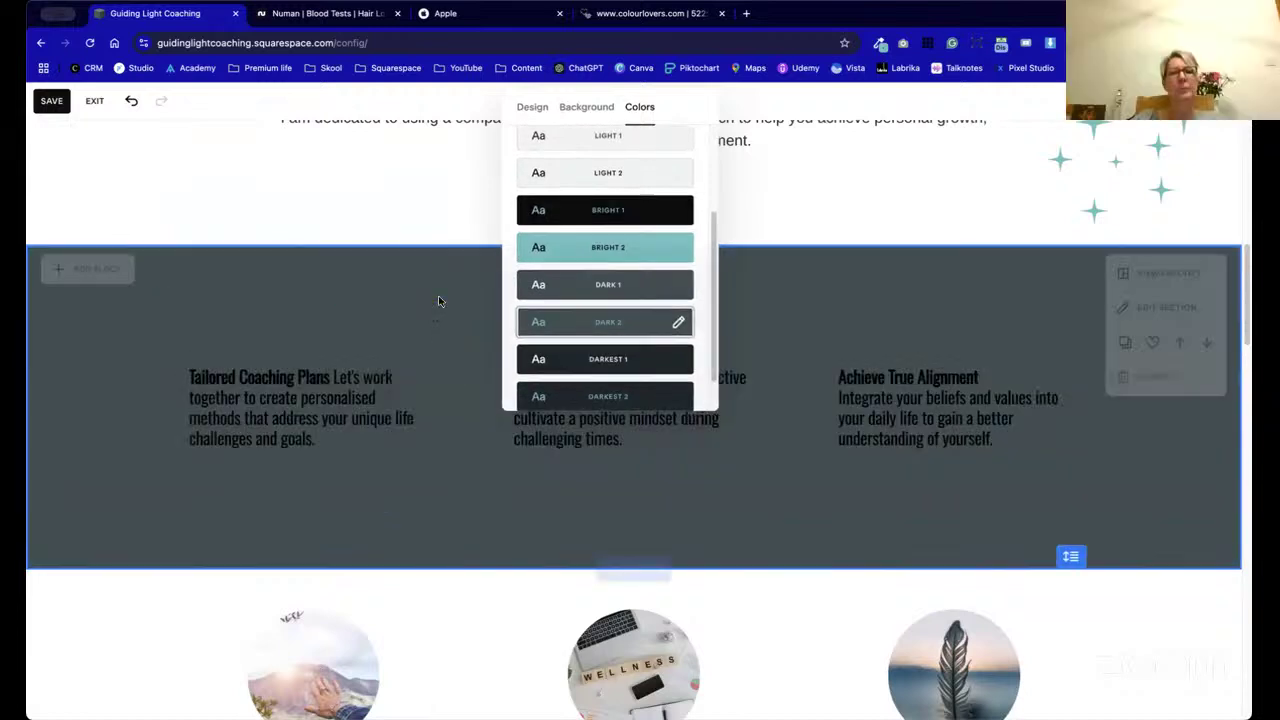
# - Set all the text in the Tailored Coaching Plans card to white from the palette
pyautogui.click(383, 399)
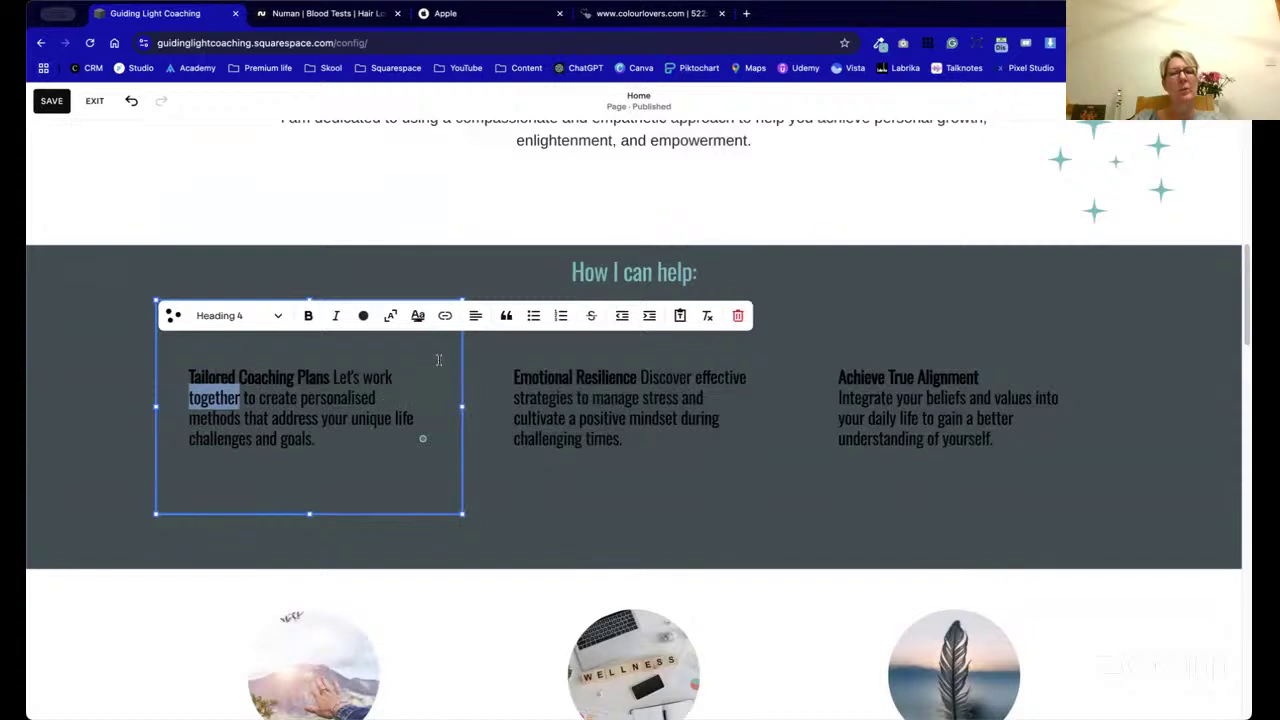
pyautogui.press('super+a')
pyautogui.click(363, 315)
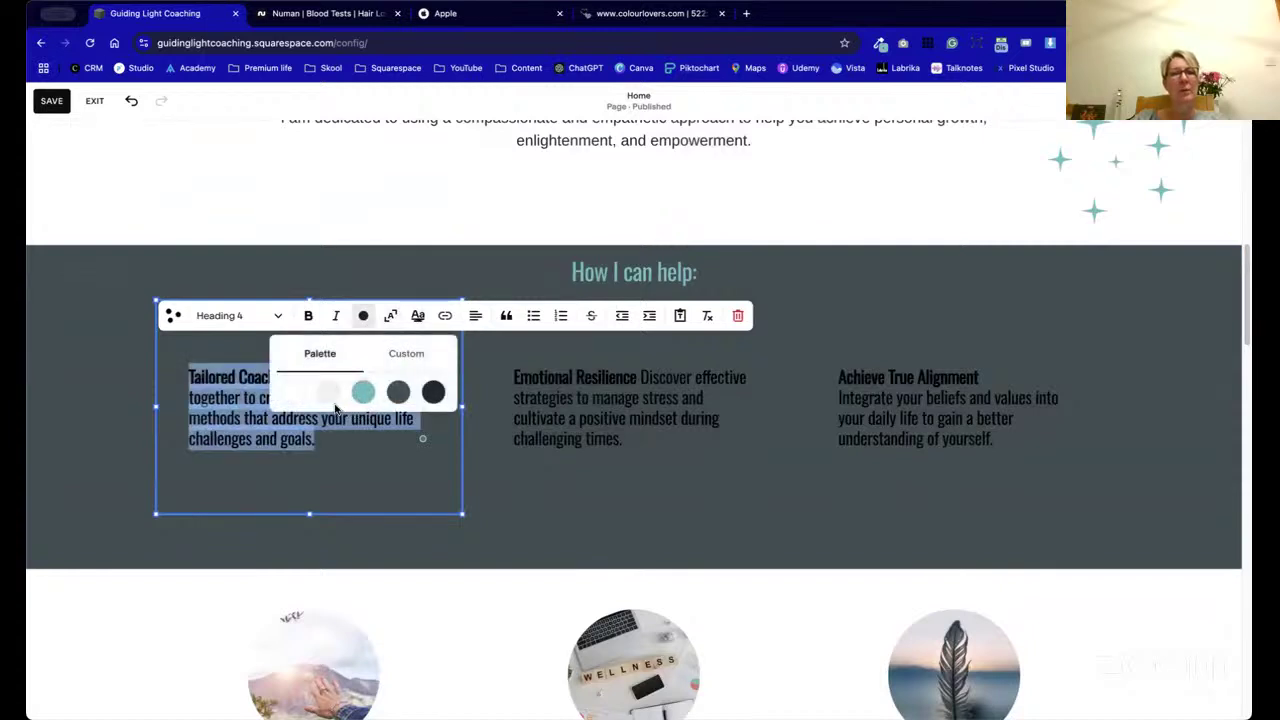
pyautogui.click(292, 391)
# - Set all the text in the Emotional Resilience card to white from the palette
pyautogui.click(574, 413)
pyautogui.click(655, 432)
pyautogui.press('super+a')
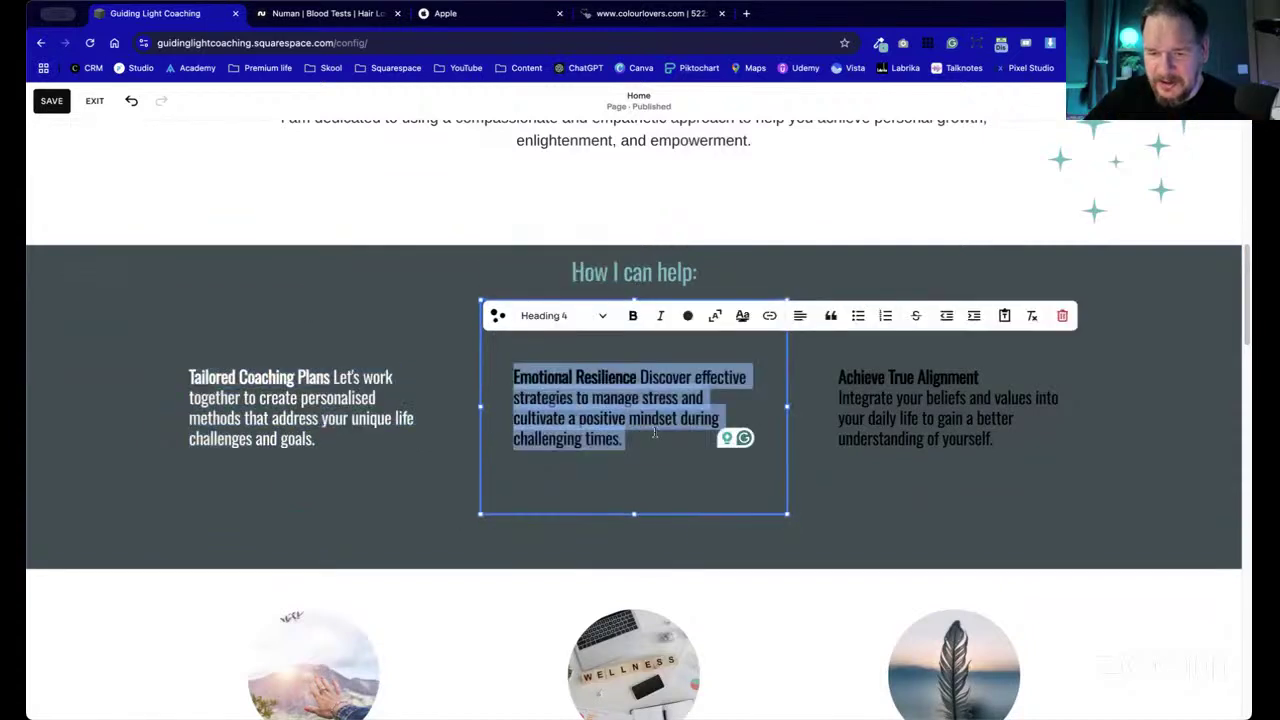
pyautogui.click(688, 315)
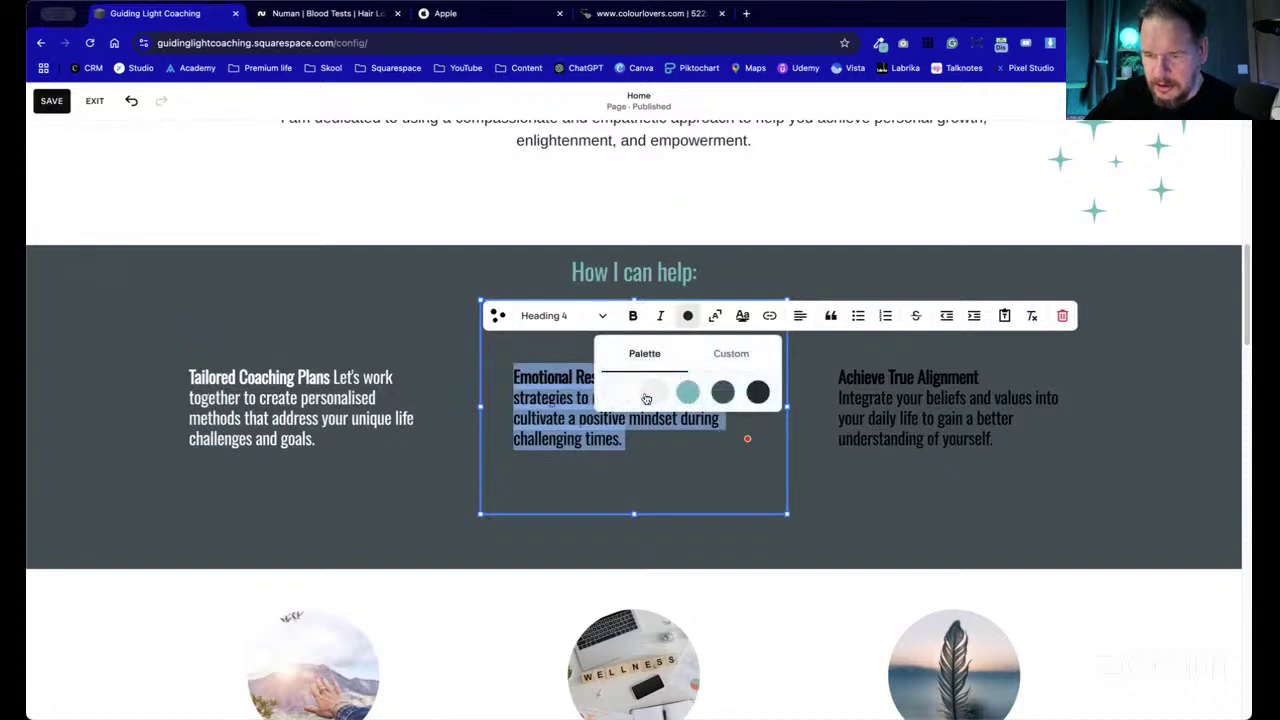
pyautogui.click(646, 395)
pyautogui.click(644, 457)
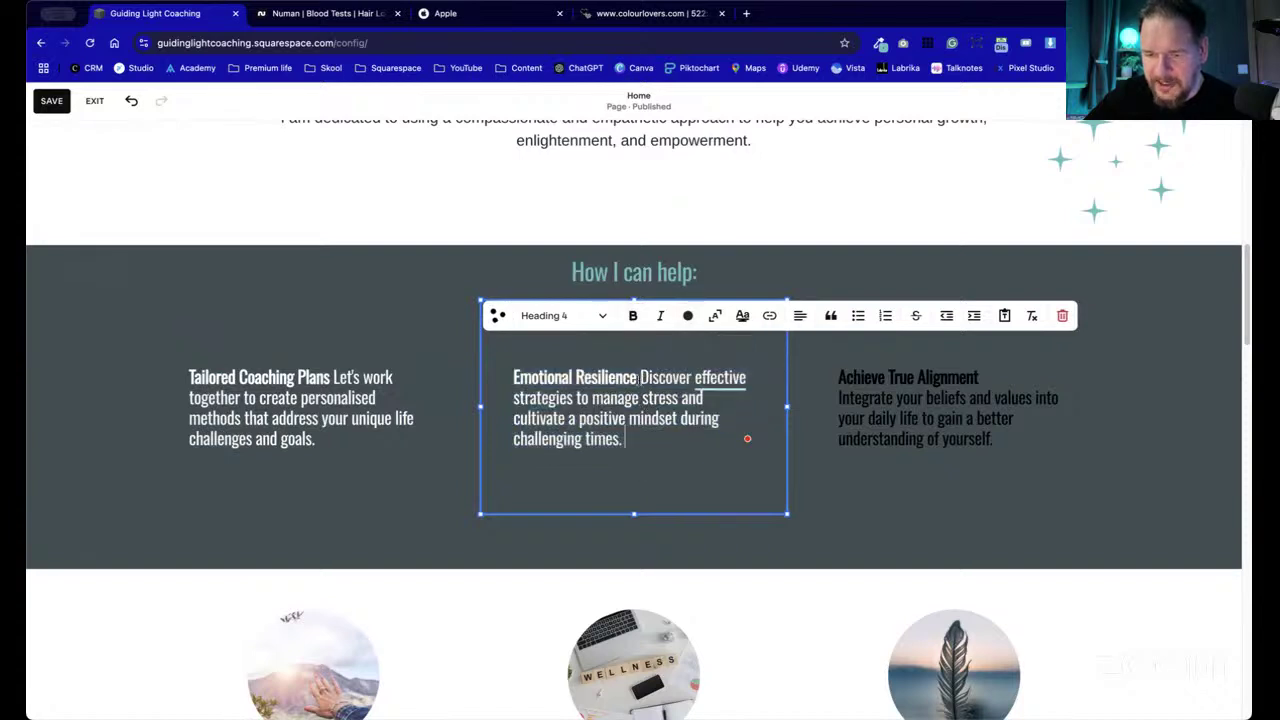
# - Colour the title words "Emotional Resilience" in the middle card with the teal palette colour
pyautogui.moveTo(639, 377); pyautogui.dragTo(512, 378)
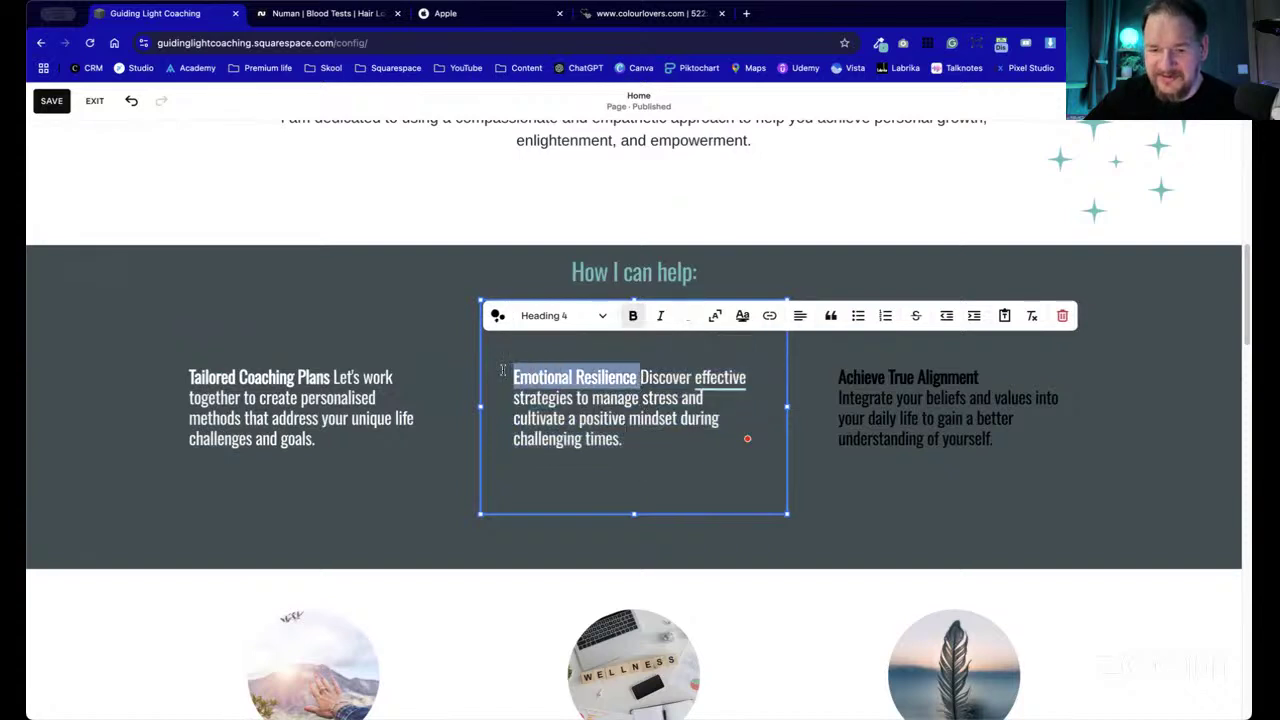
pyautogui.click(688, 315)
pyautogui.click(688, 389)
# - Colour the title words "Tailored Coaching Plans" in the first card with the teal palette colour
pyautogui.doubleClick(316, 398)
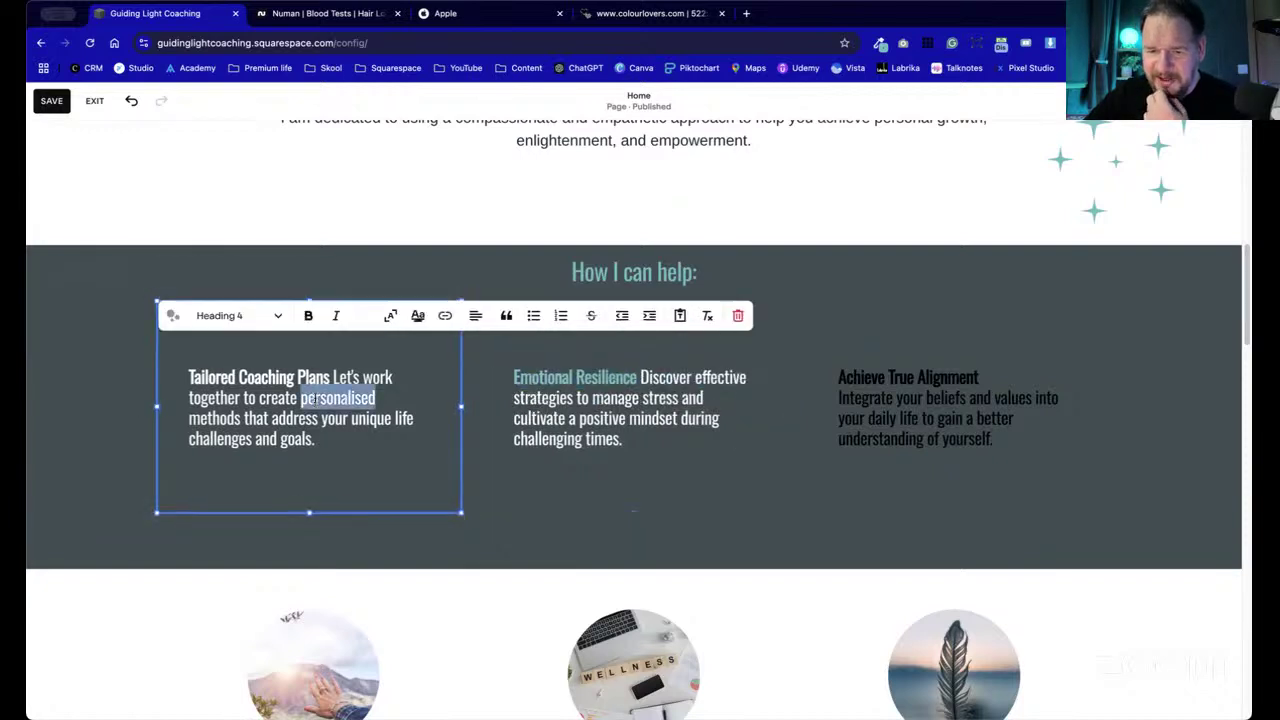
pyautogui.moveTo(330, 378); pyautogui.dragTo(188, 378)
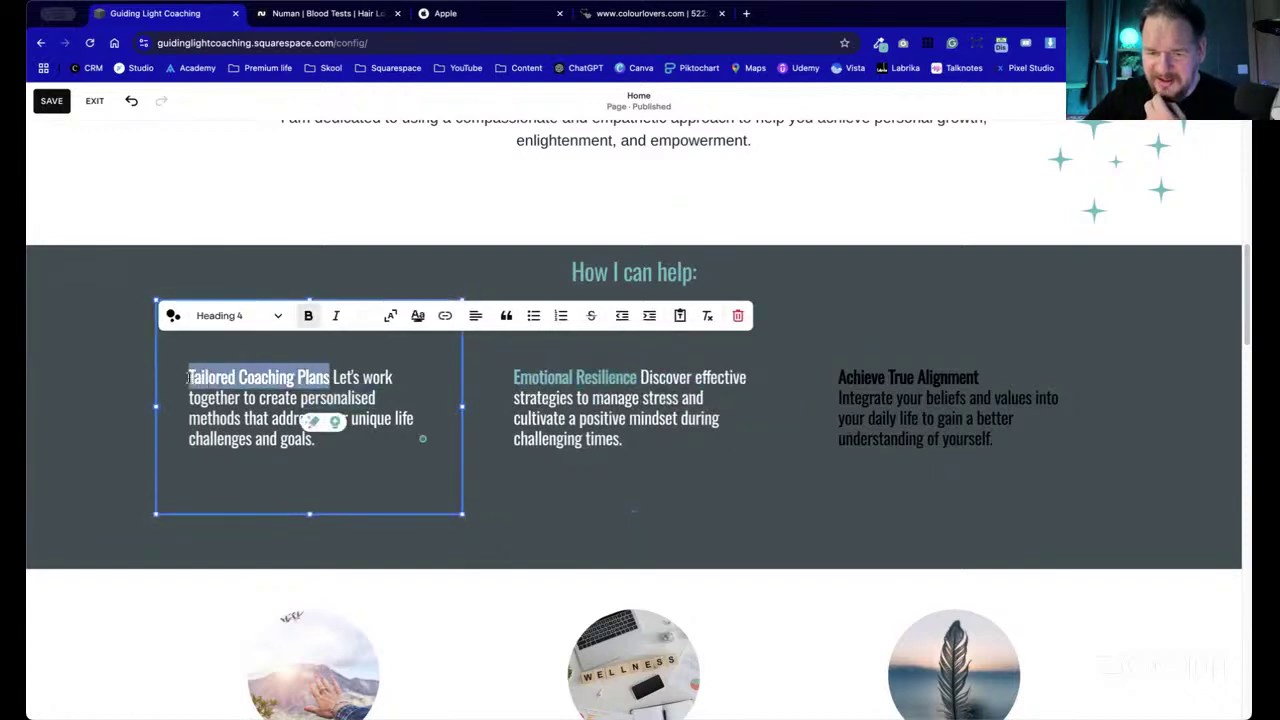
pyautogui.click(363, 324)
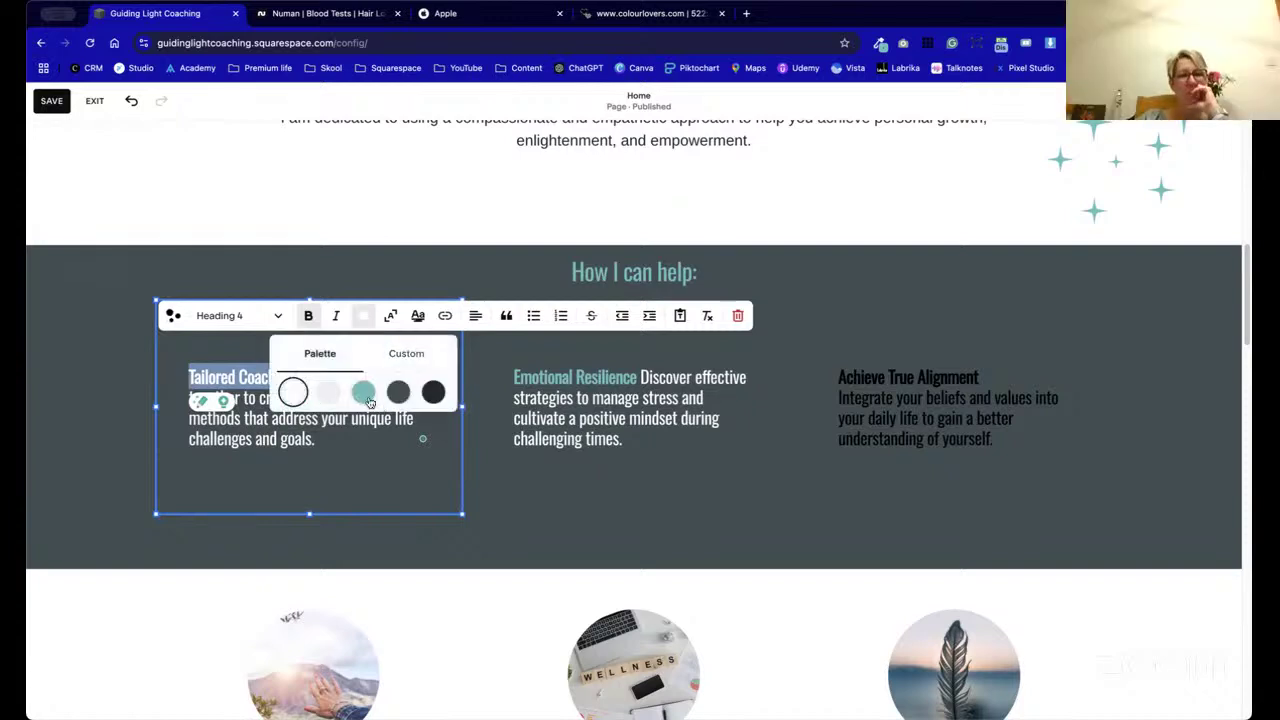
pyautogui.click(364, 392)
pyautogui.click(732, 519)
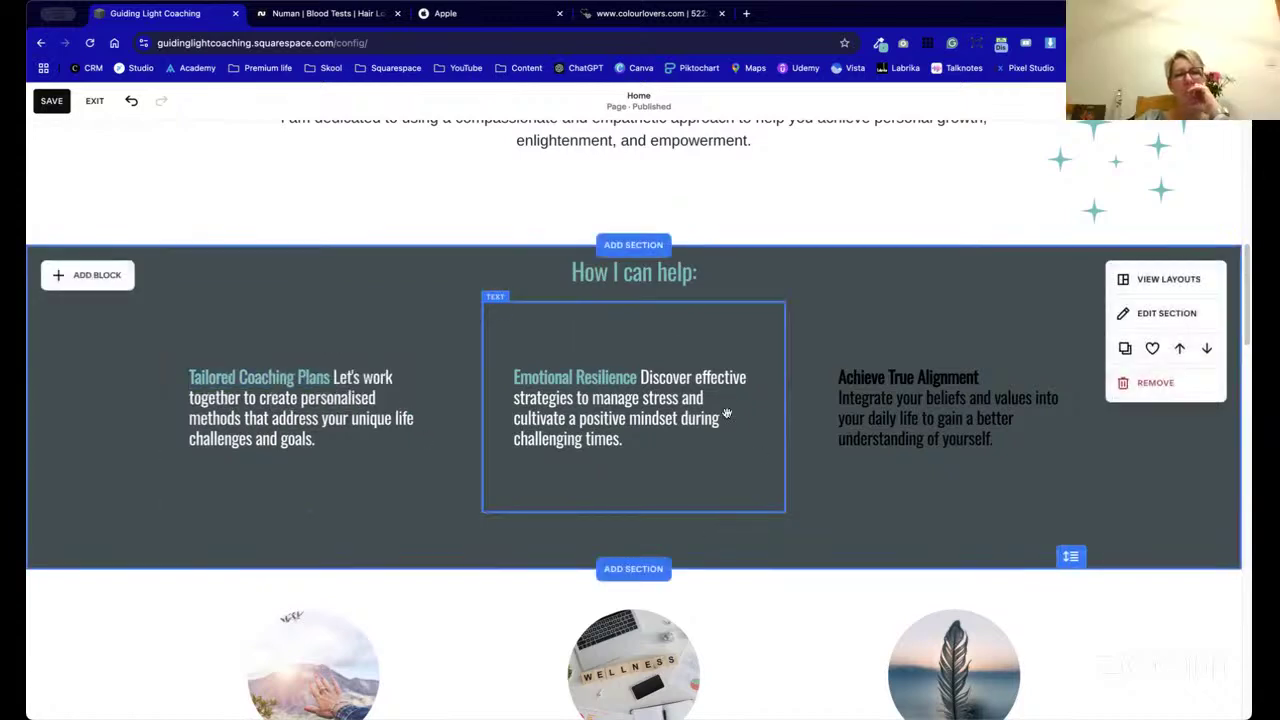
# - Move the "How I can help:" heading slightly down, closer to the cards, and set its text to white
pyautogui.click(662, 290)
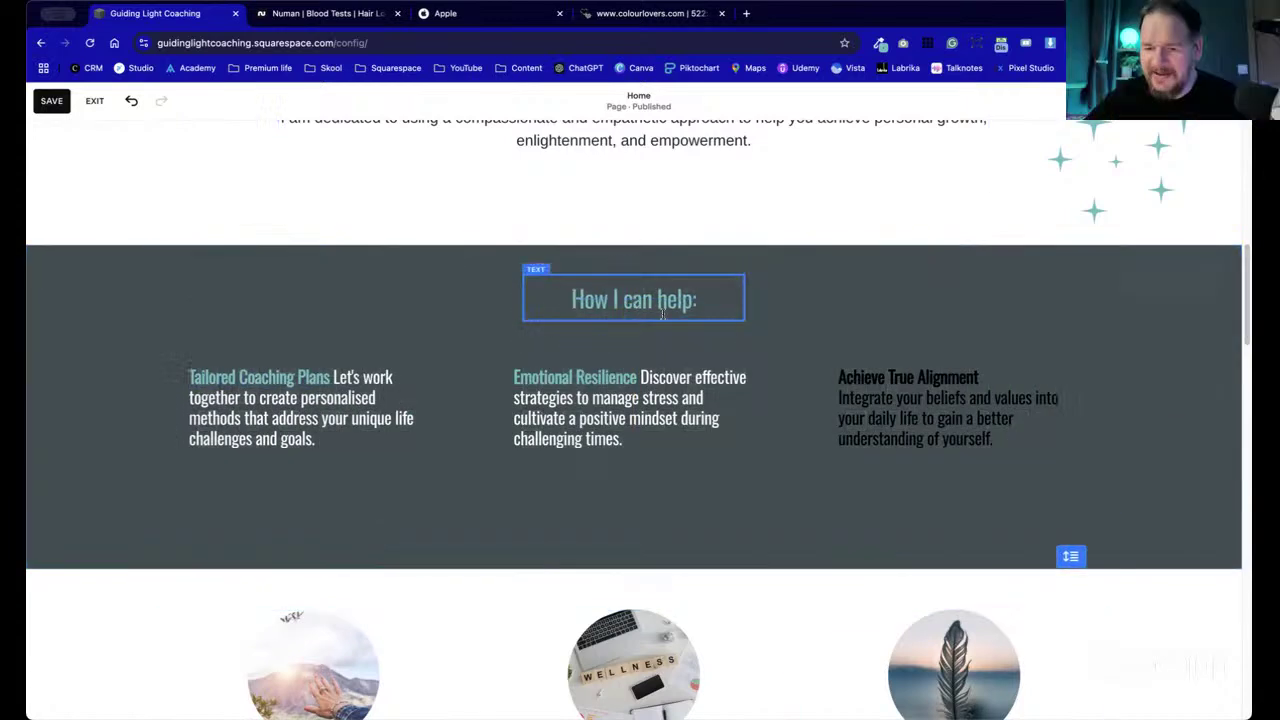
pyautogui.tripleClick(708, 291)
pyautogui.click(727, 248)
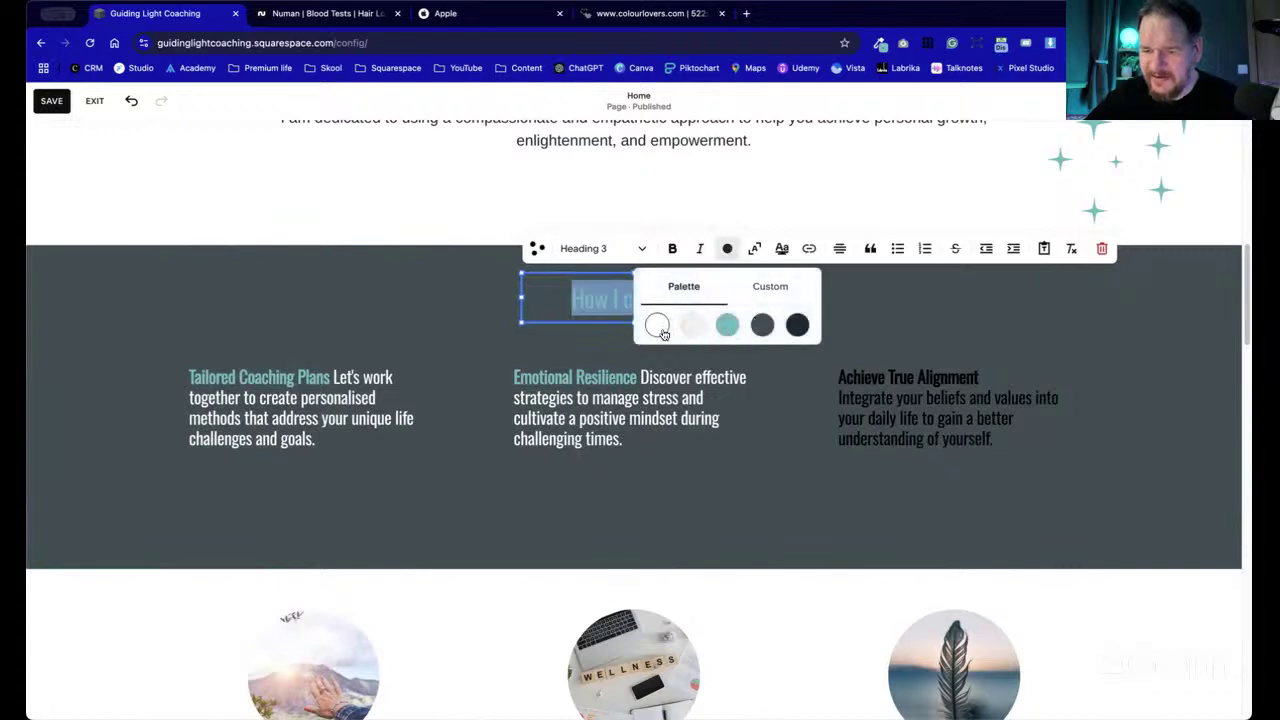
pyautogui.click(657, 325)
pyautogui.click(405, 315)
# - Set all the text in the Achieve True Alignment card to white from the palette
pyautogui.click(935, 420)
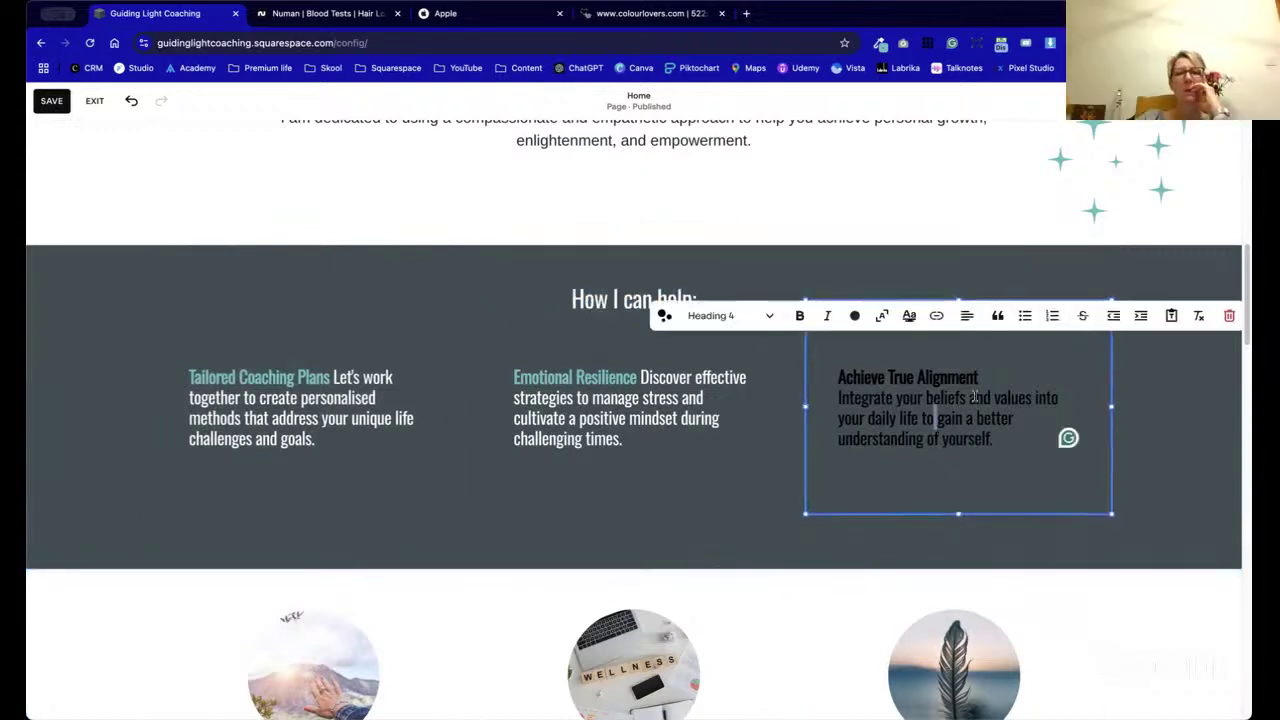
pyautogui.press('super+a')
pyautogui.click(856, 316)
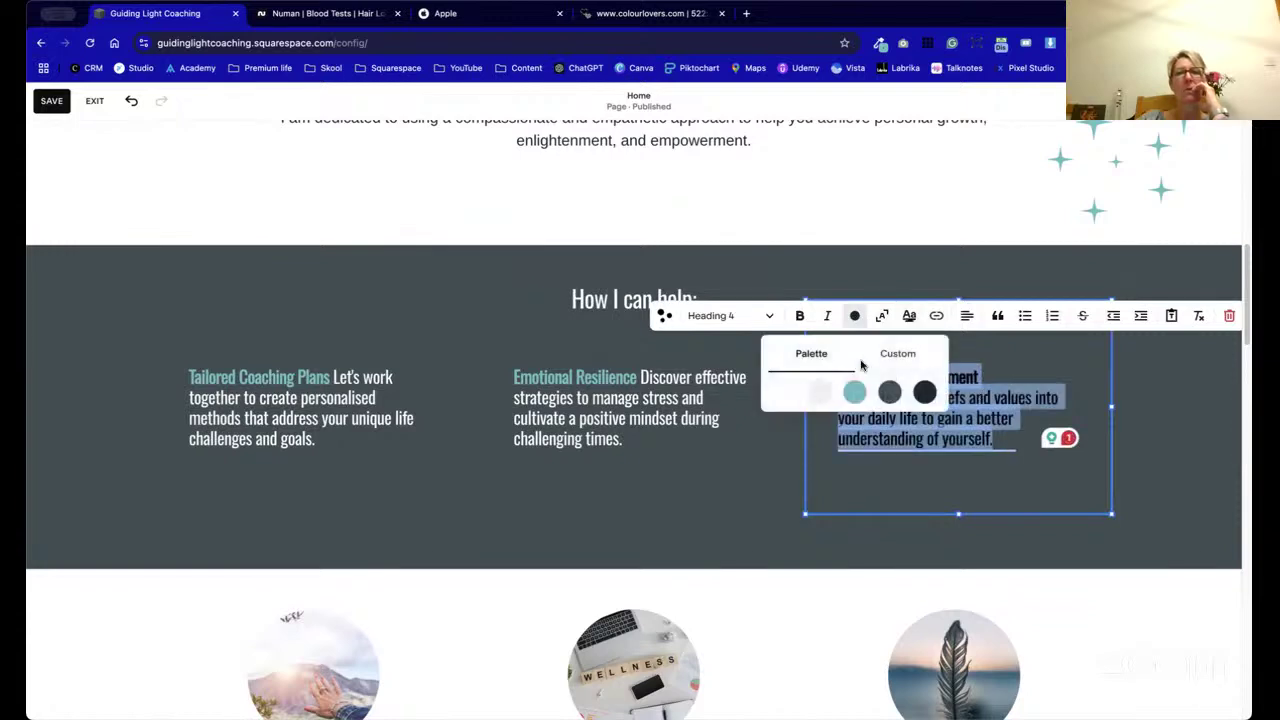
pyautogui.click(787, 393)
pyautogui.click(785, 400)
pyautogui.click(950, 420)
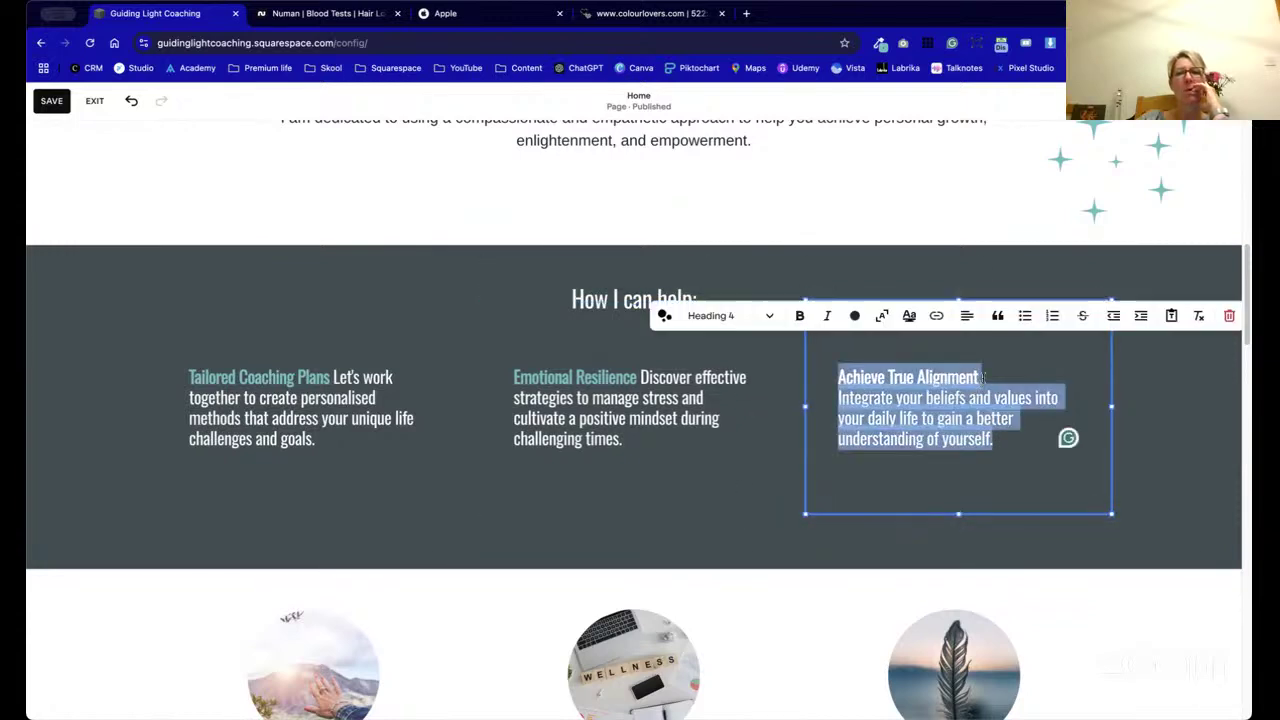
pyautogui.click(986, 376)
pyautogui.moveTo(986, 376); pyautogui.dragTo(902, 381)
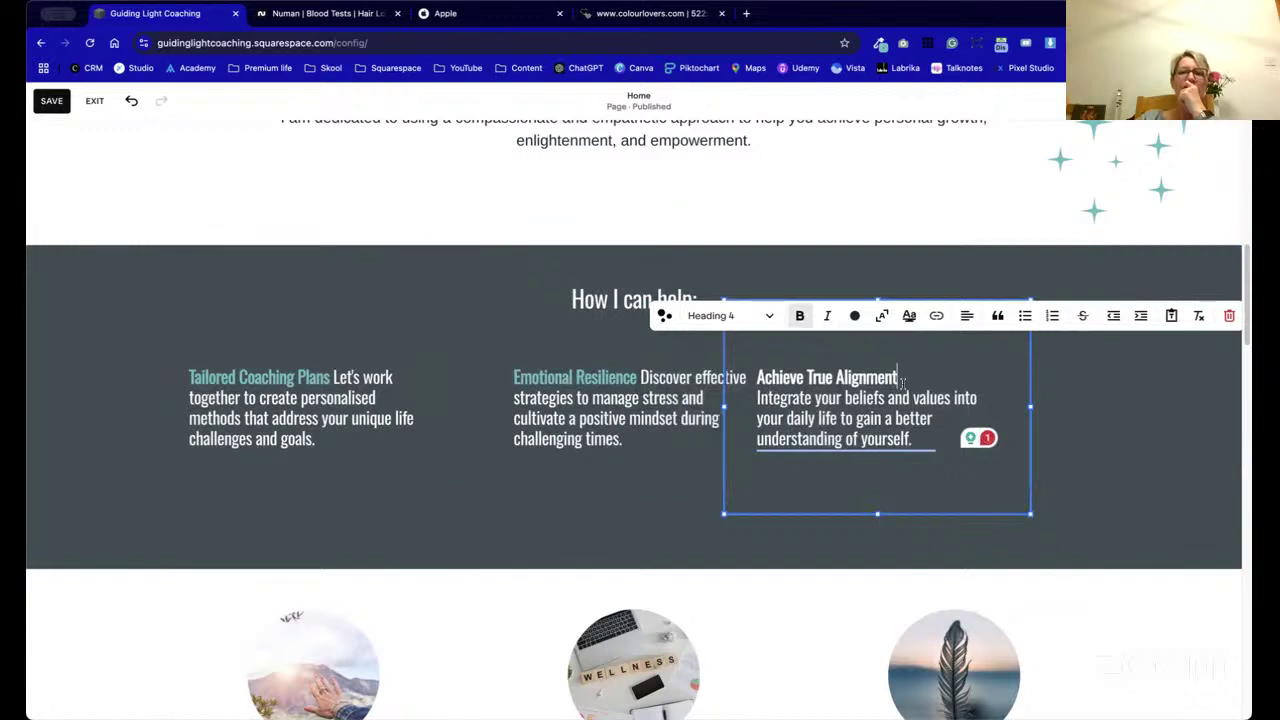
pyautogui.press('super+z')
# - Colour the title words "Achieve True Alignment" in the third card with the teal palette colour
pyautogui.moveTo(981, 377); pyautogui.dragTo(882, 383)
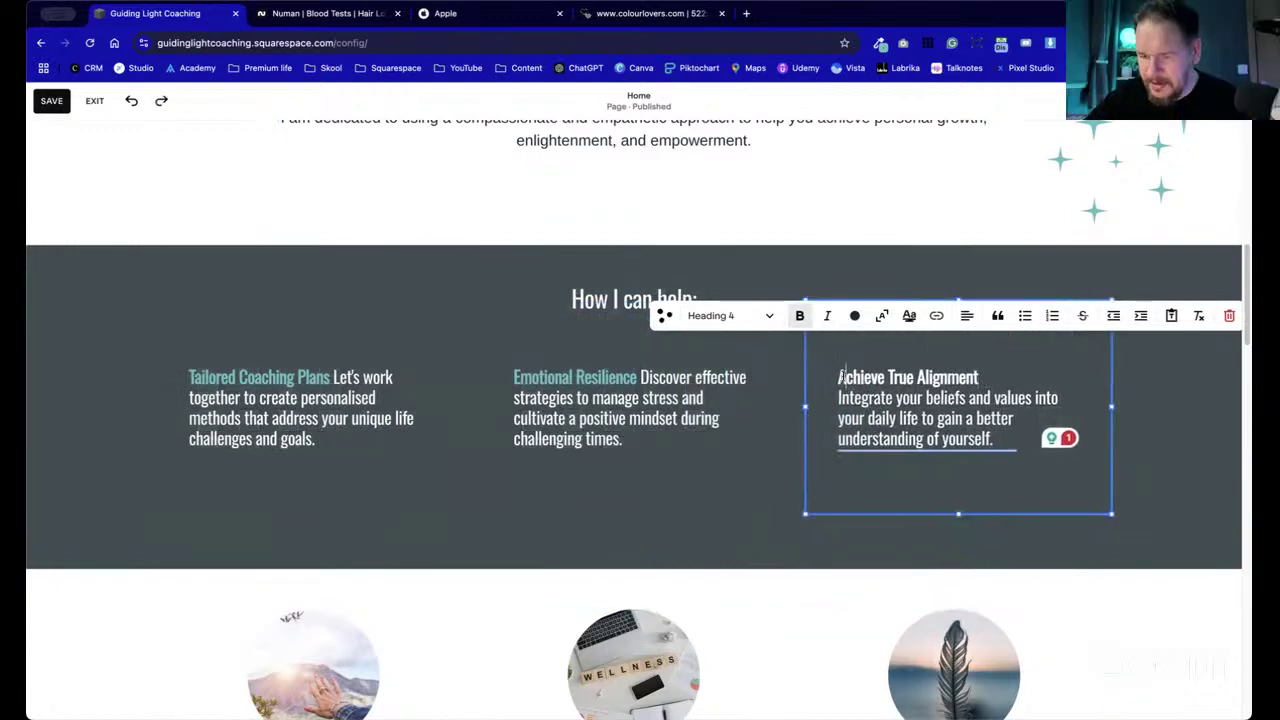
pyautogui.moveTo(978, 376); pyautogui.dragTo(1058, 398)
pyautogui.click(920, 378)
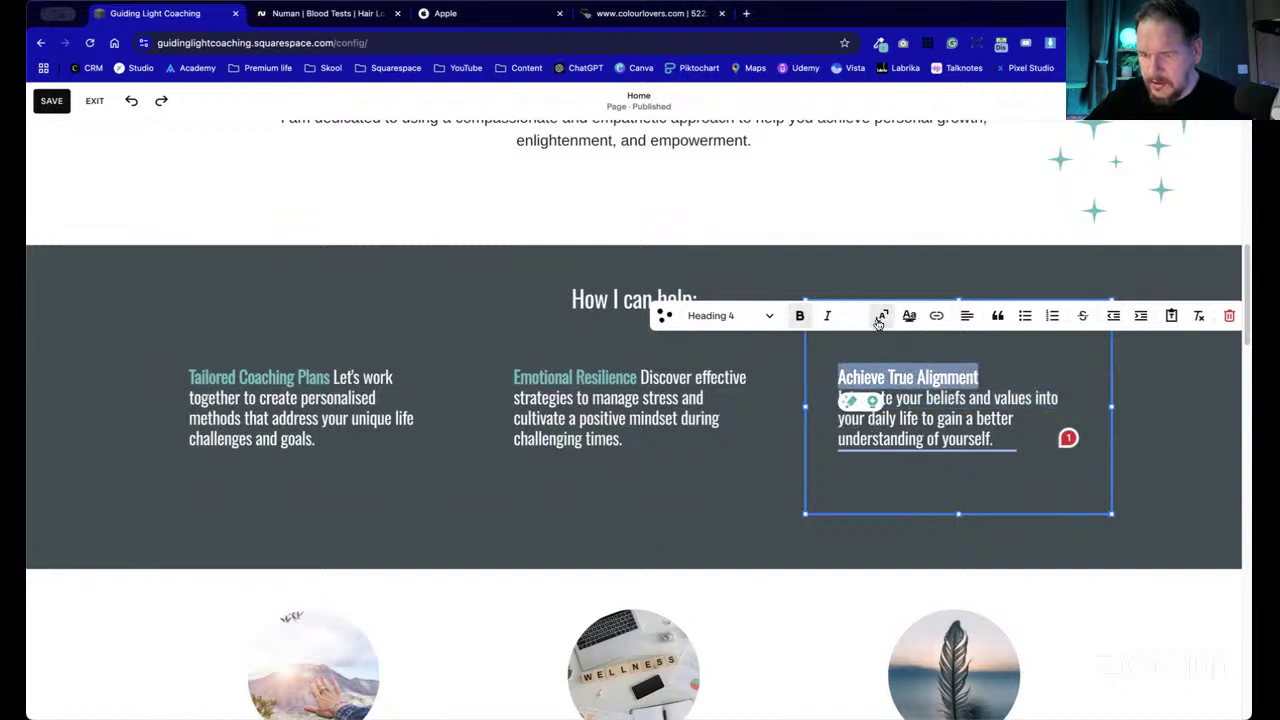
pyautogui.click(855, 316)
pyautogui.click(860, 390)
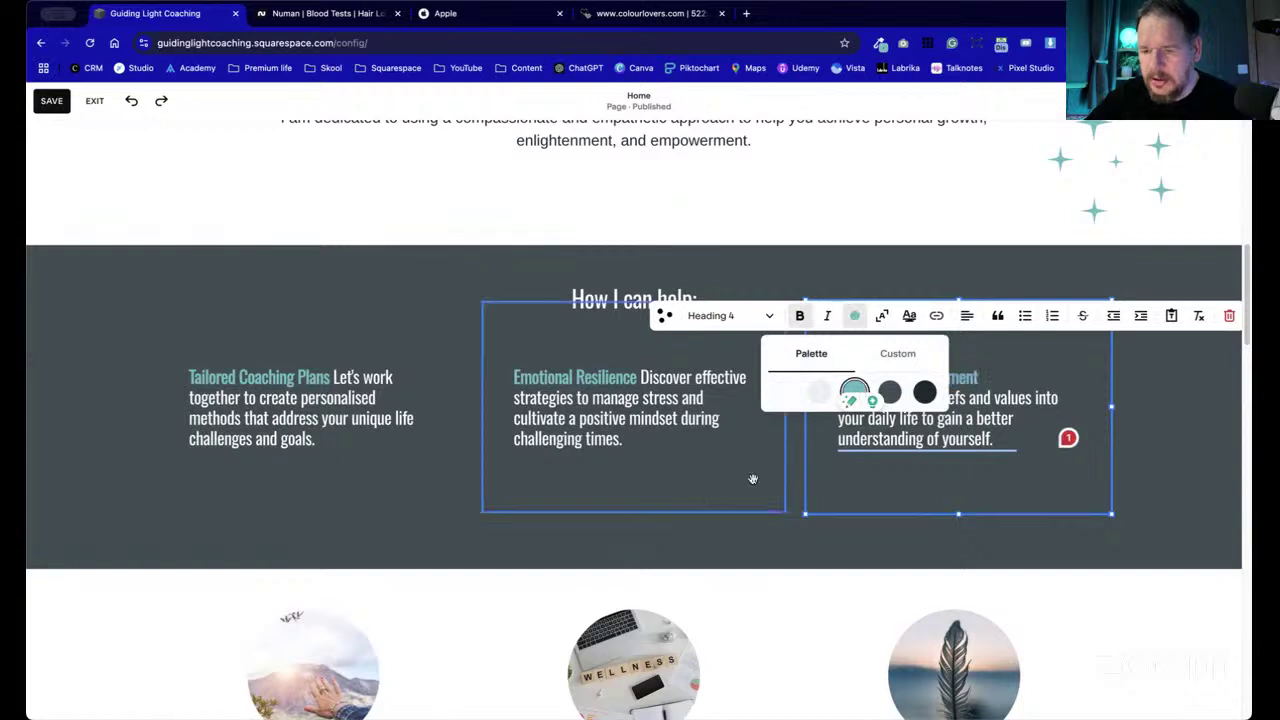
pyautogui.click(697, 503)
# - Set the stroke colour of the Tailored Coaching Plans card to the teal palette colour
pyautogui.click(348, 413)
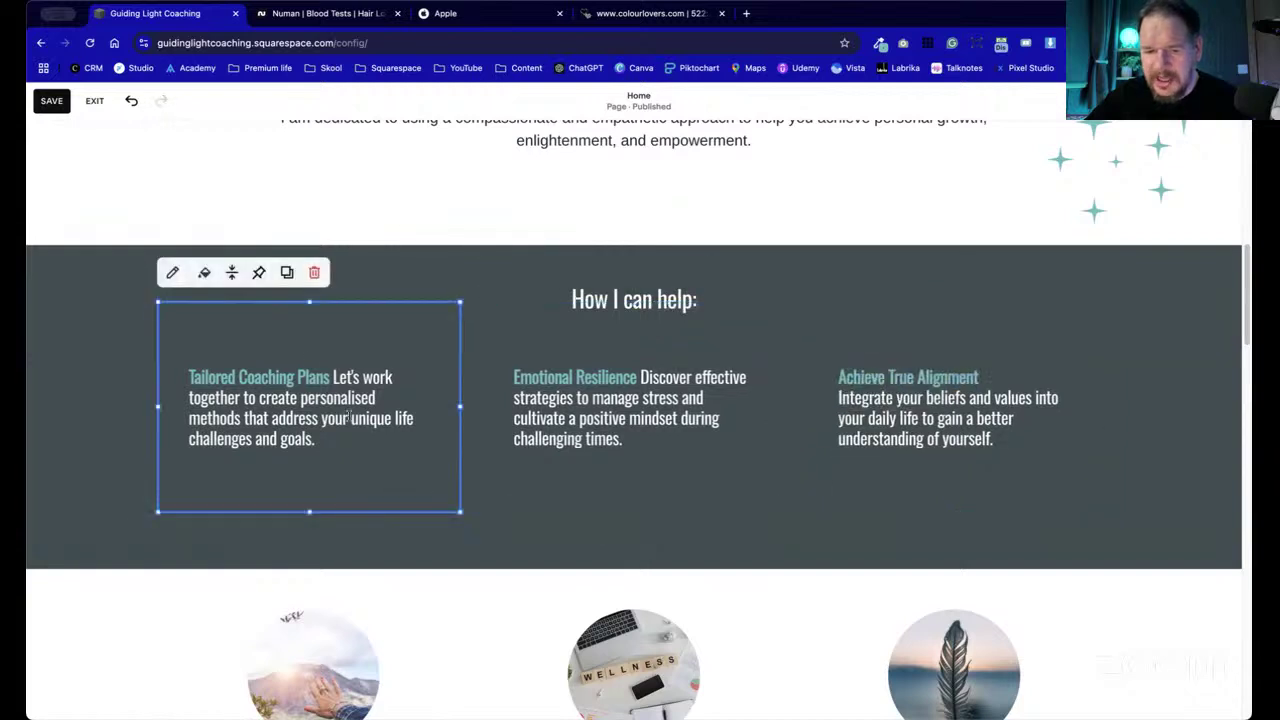
pyautogui.click(206, 273)
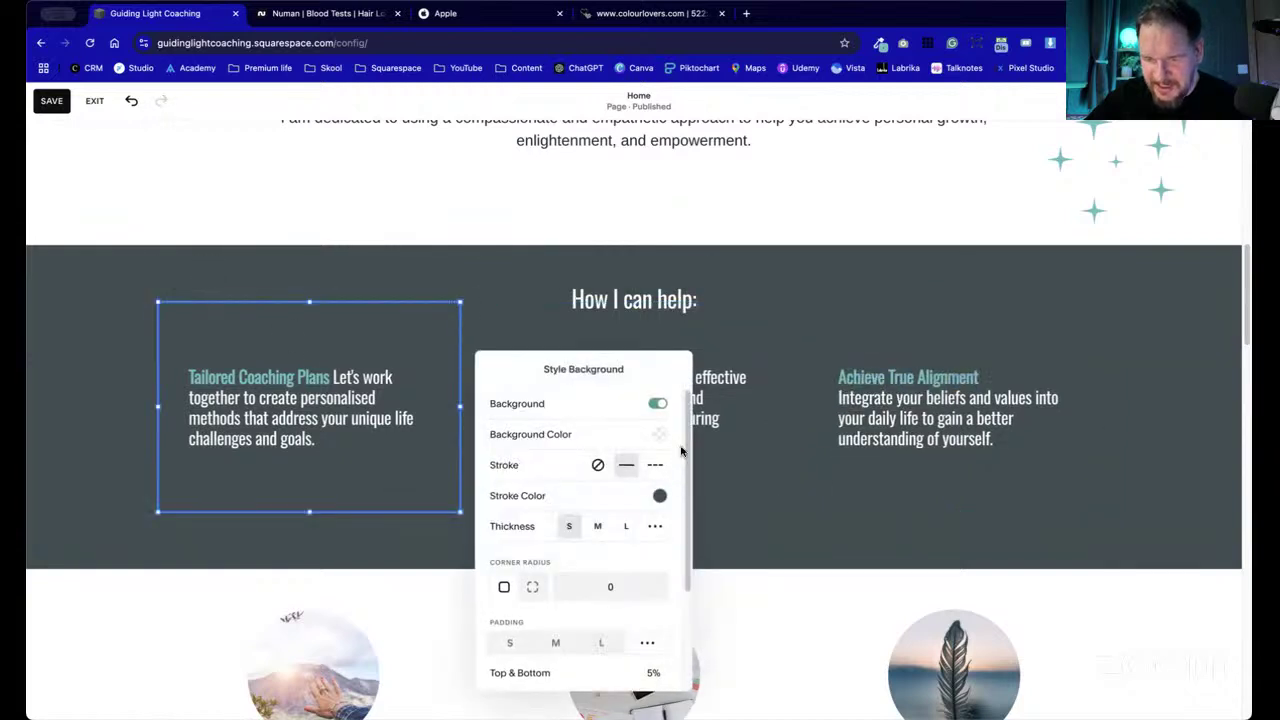
pyautogui.click(660, 496)
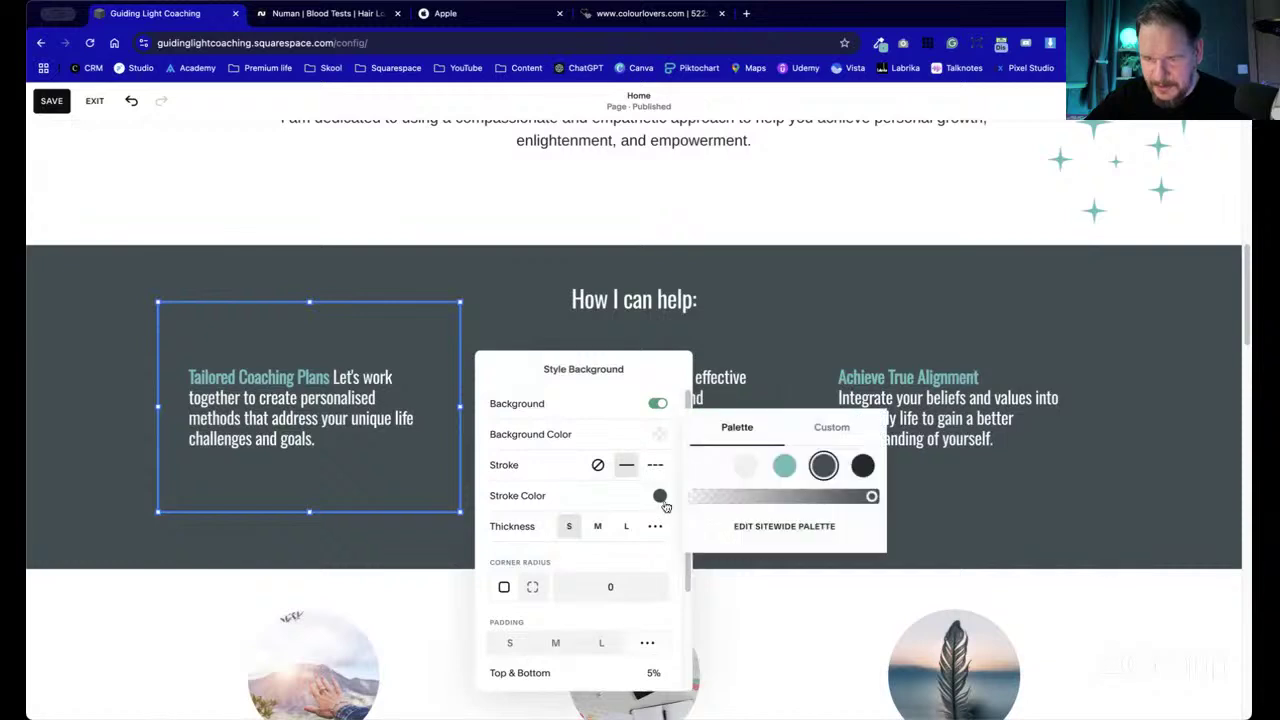
pyautogui.click(785, 466)
pyautogui.click(509, 307)
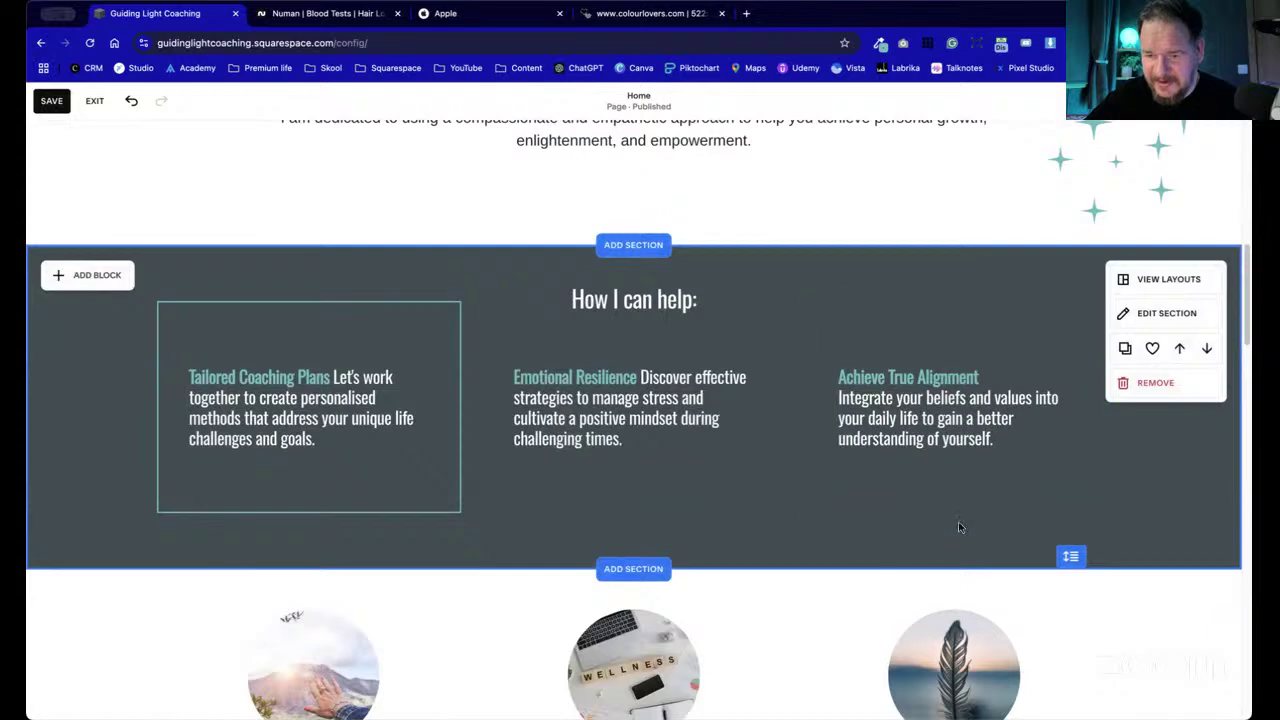
# - Move the three cards together one grid row down and extend the How I can help section downward
pyautogui.moveTo(958, 537); pyautogui.dragTo(342, 427)
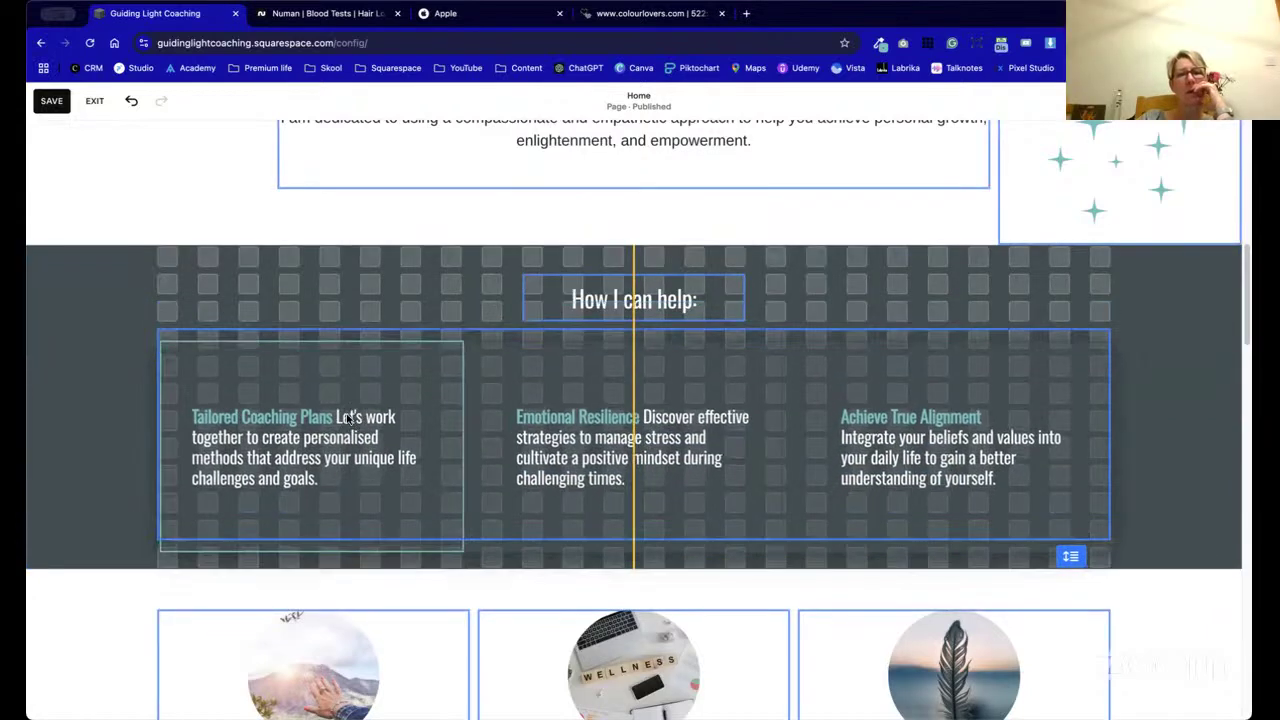
pyautogui.click(302, 315)
pyautogui.scroll(-4, 847, 433)
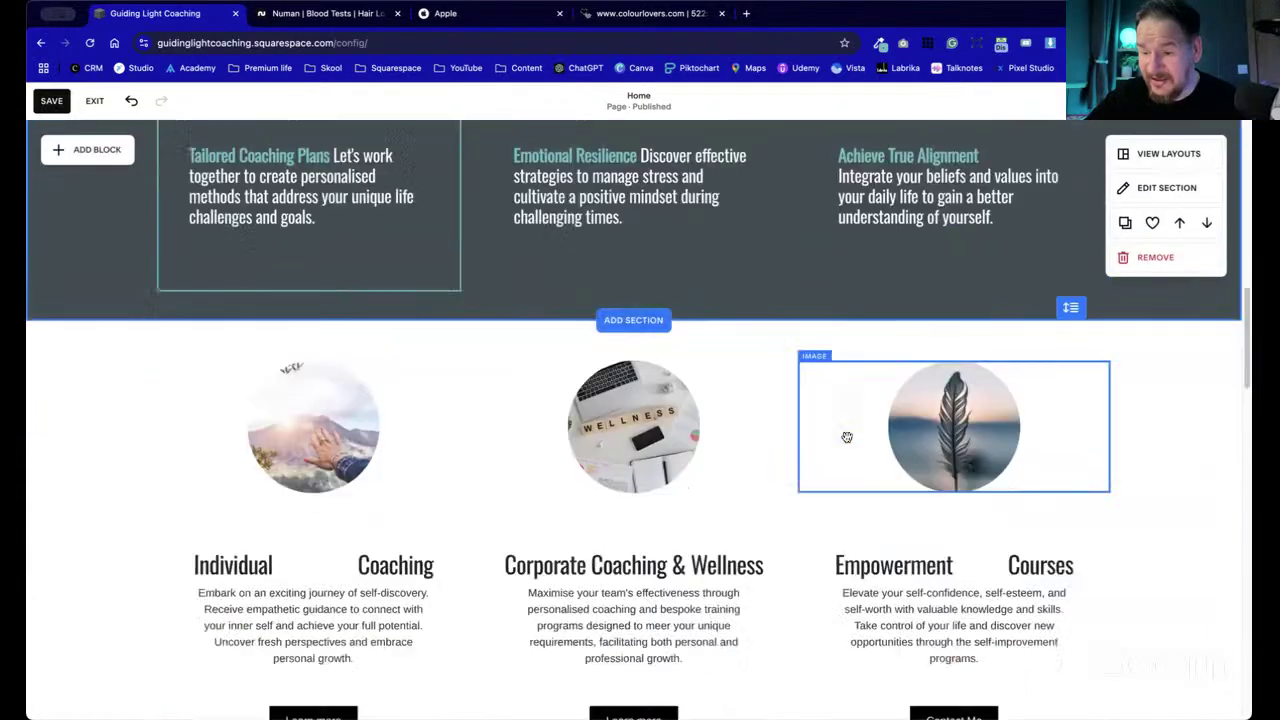
pyautogui.scroll(2, 938, 437)
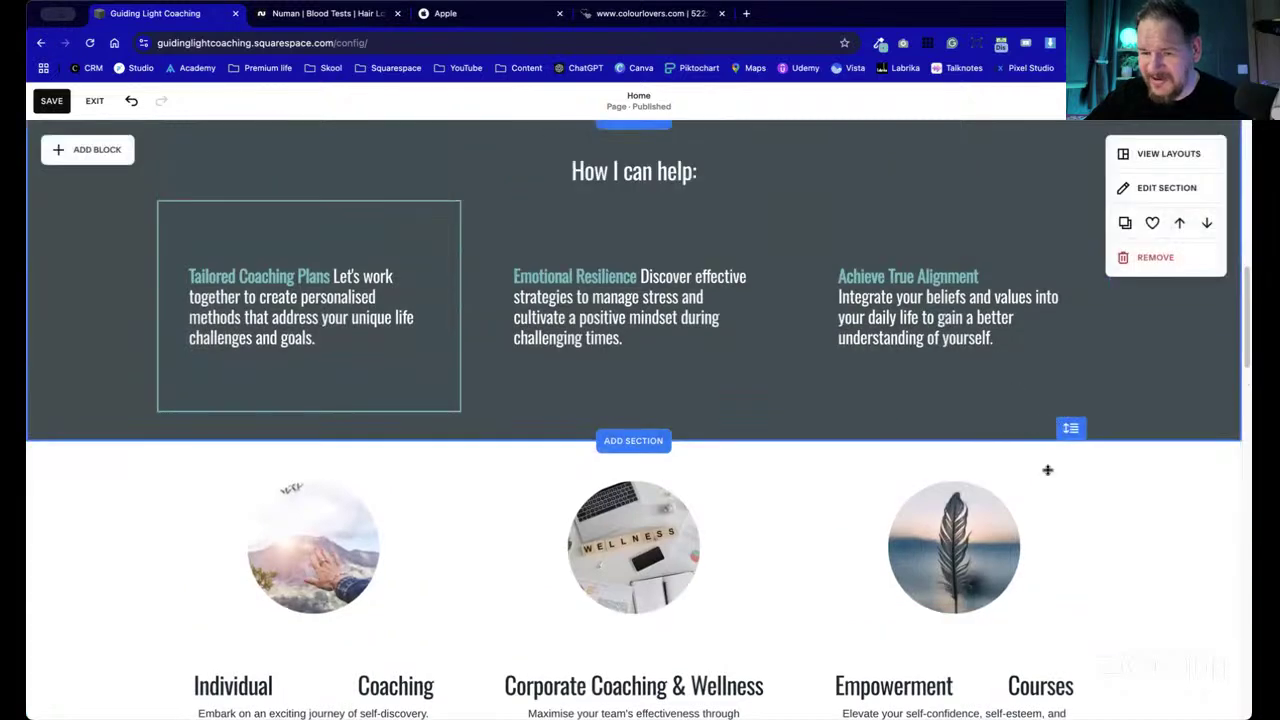
pyautogui.scroll(3, 1000, 480)
pyautogui.scroll(-1, 947, 494)
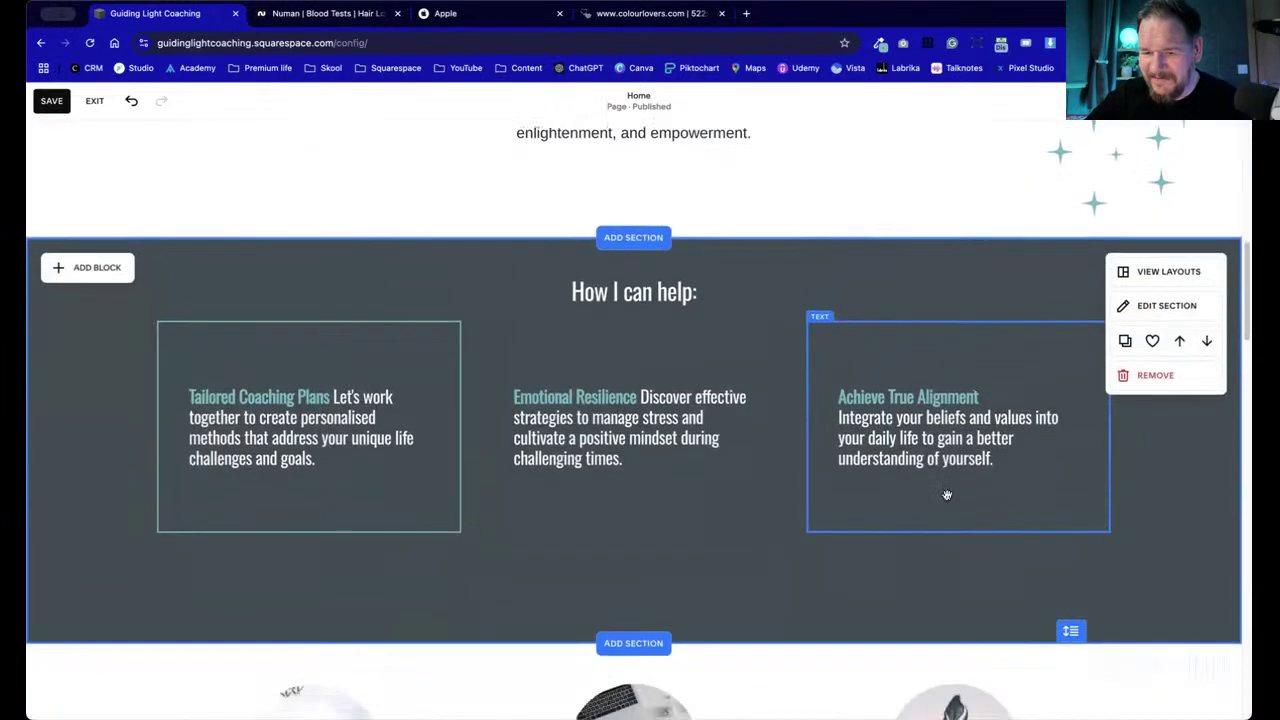
pyautogui.scroll(-1, 947, 494)
# - Shorten the three cards together by one grid row and move them further below the section heading
pyautogui.moveTo(909, 563); pyautogui.dragTo(450, 462)
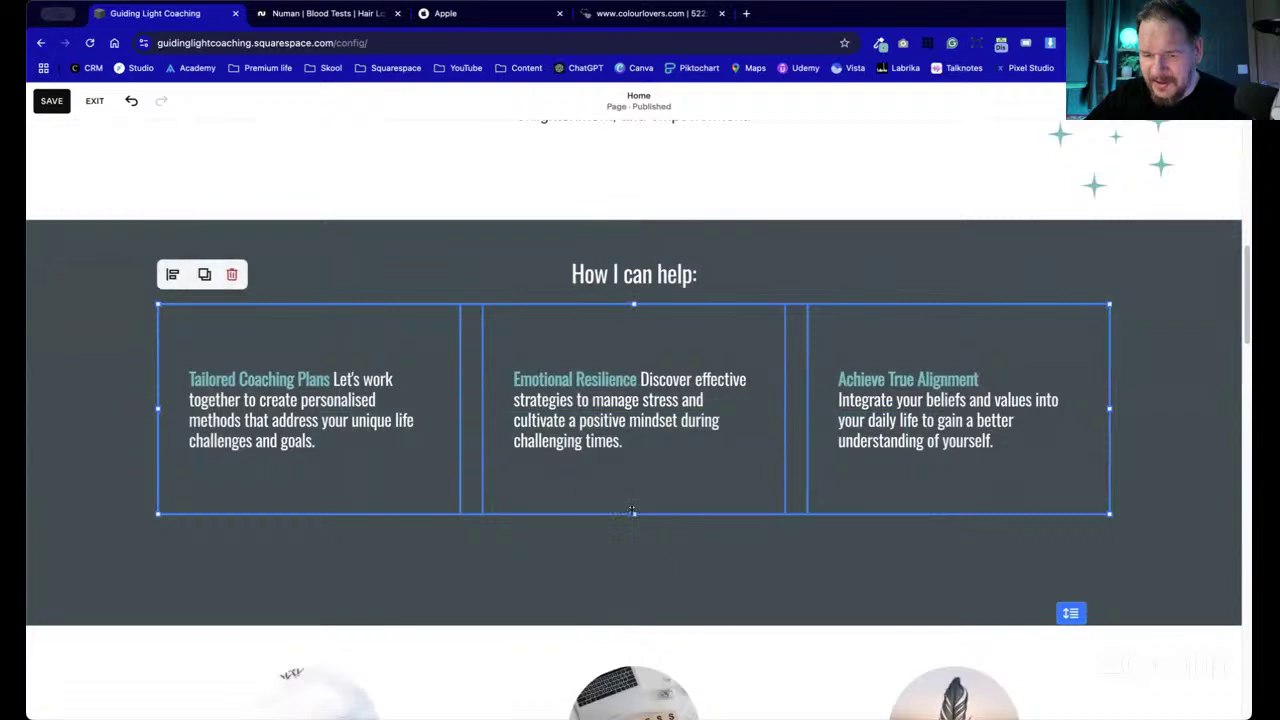
pyautogui.moveTo(634, 514); pyautogui.dragTo(629, 501)
pyautogui.moveTo(923, 546); pyautogui.dragTo(360, 364)
pyautogui.moveTo(459, 359); pyautogui.dragTo(436, 407)
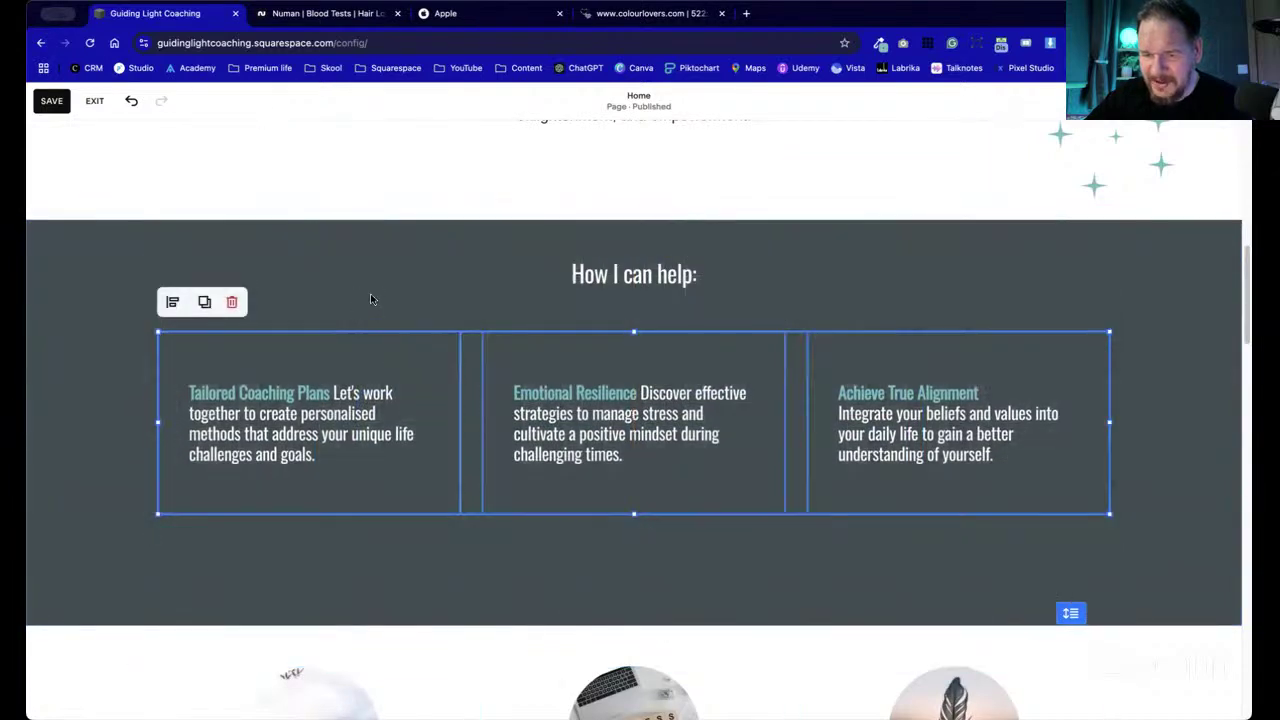
pyautogui.click(770, 585)
pyautogui.click(738, 457)
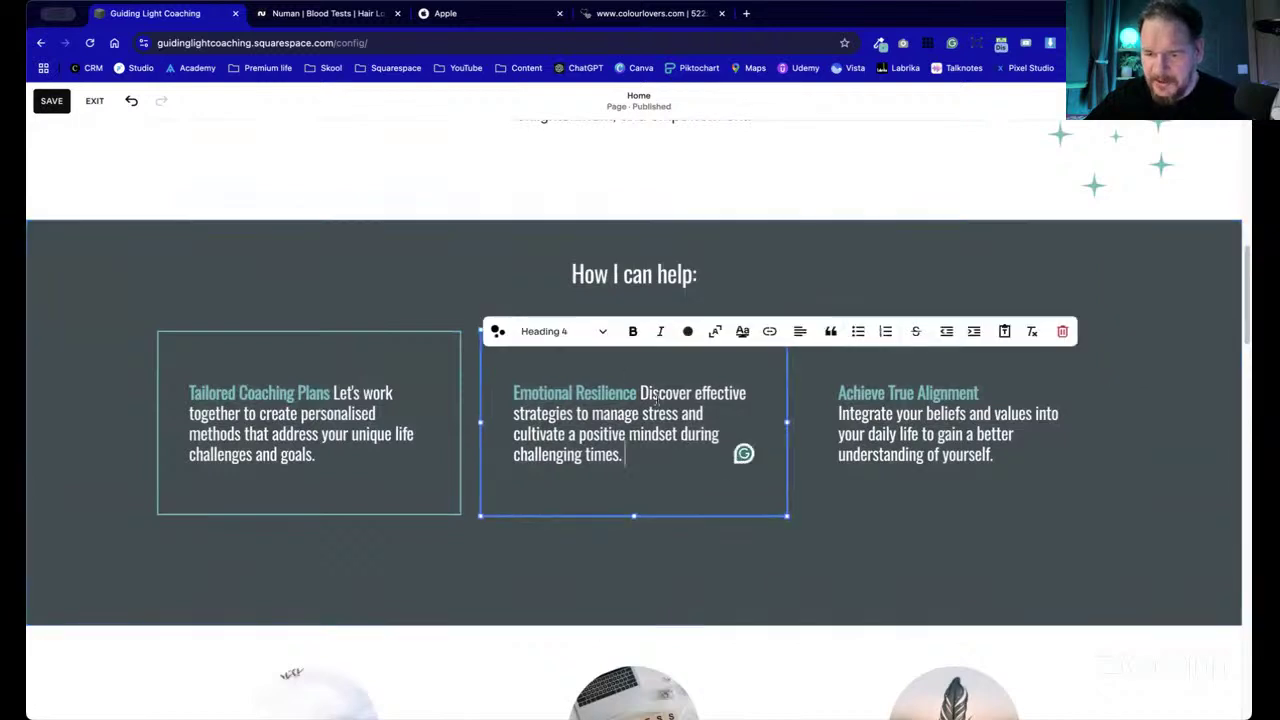
pyautogui.press('Escape')
pyautogui.click(508, 329)
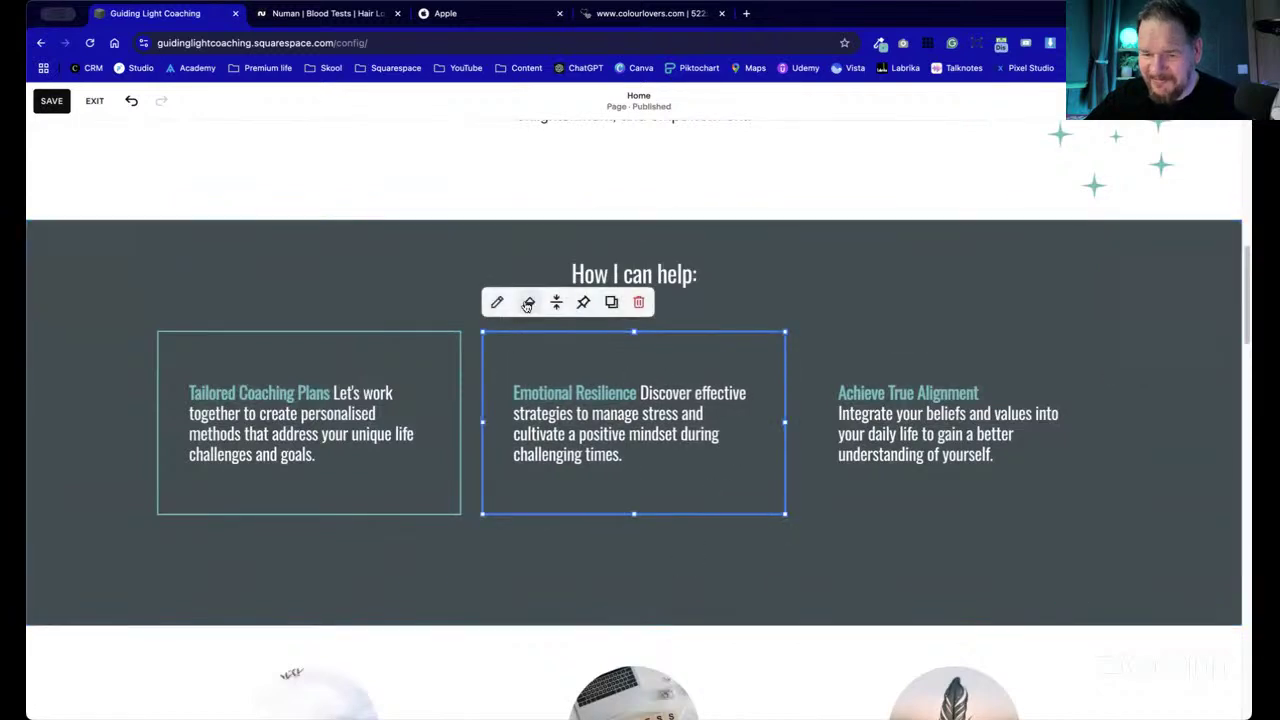
pyautogui.click(527, 303)
pyautogui.click(985, 511)
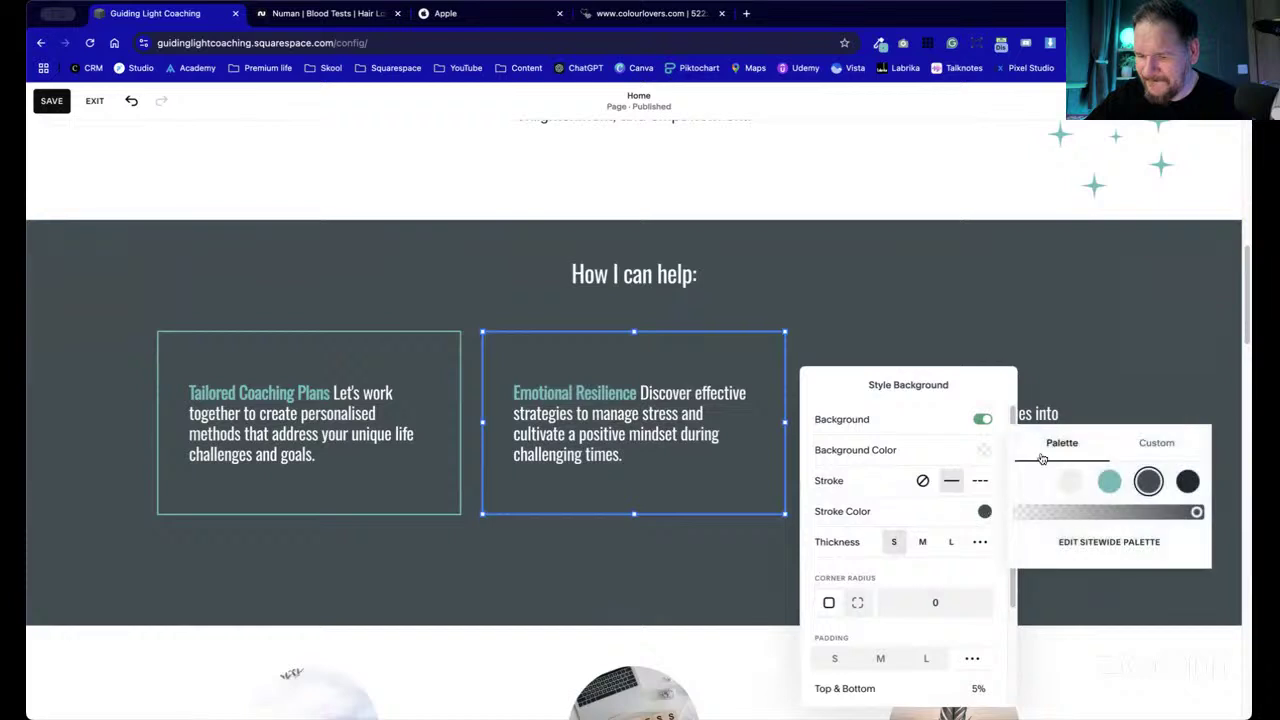
pyautogui.click(824, 309)
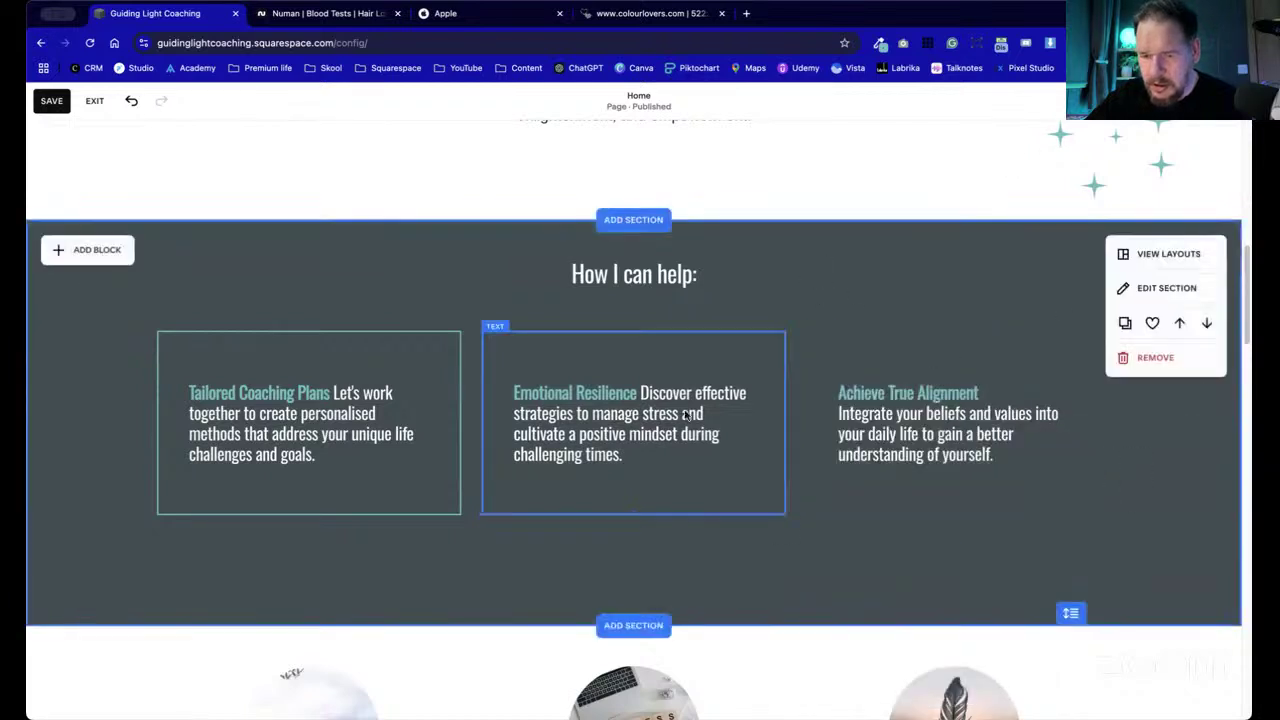
# - Set the stroke colour of the Emotional Resilience card to the darkest palette colour
pyautogui.click(620, 390)
pyautogui.click(531, 302)
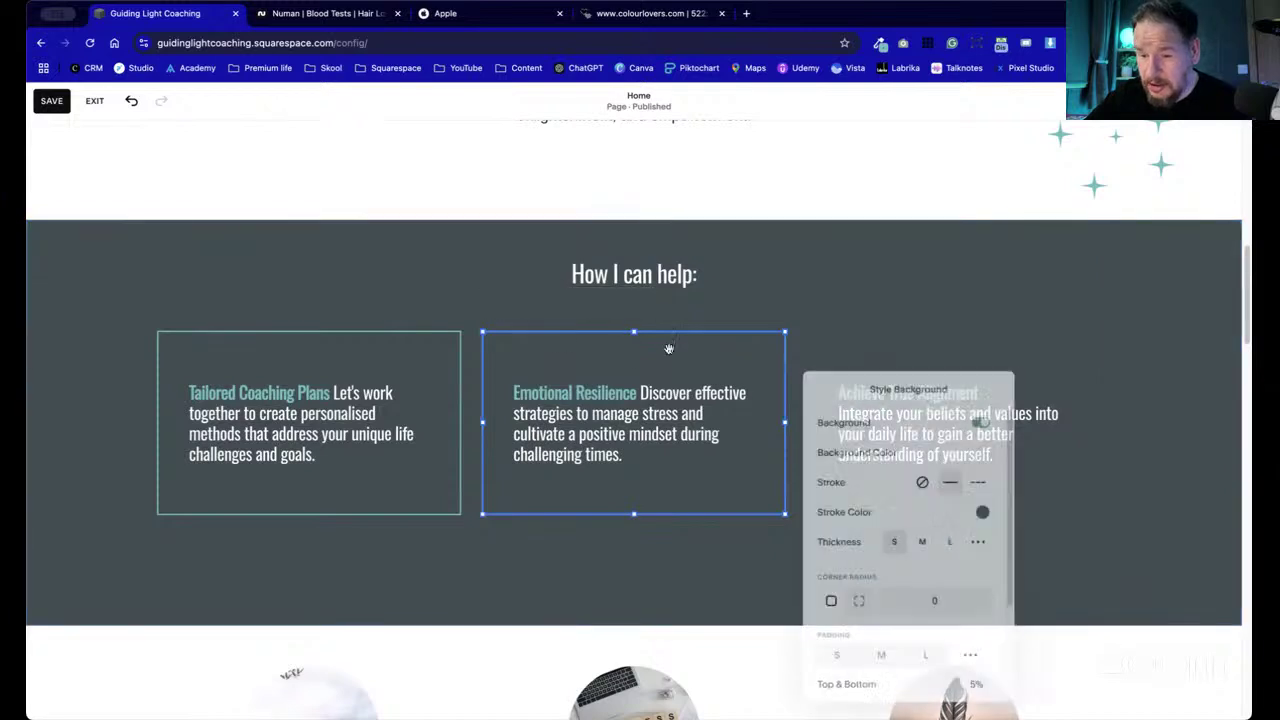
pyautogui.click(984, 511)
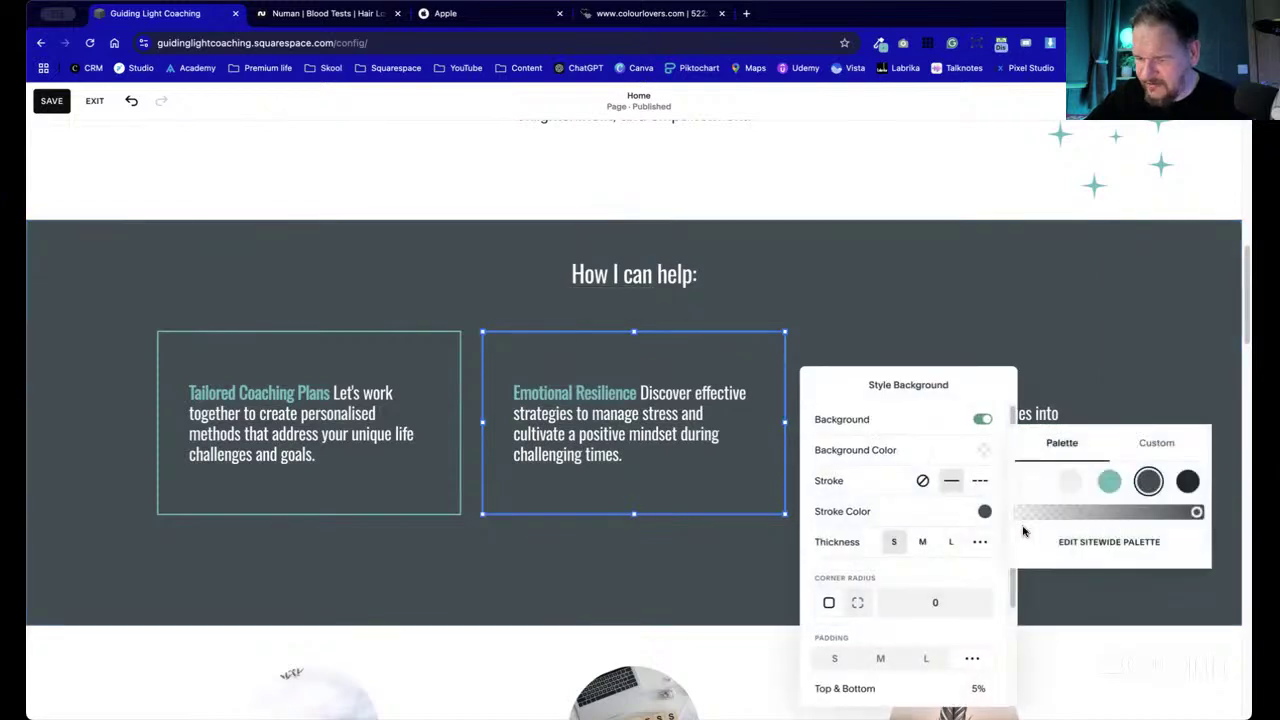
pyautogui.click(1187, 485)
pyautogui.click(843, 284)
# - Set the stroke colour of the Achieve True Alignment card to the white palette colour
pyautogui.click(890, 357)
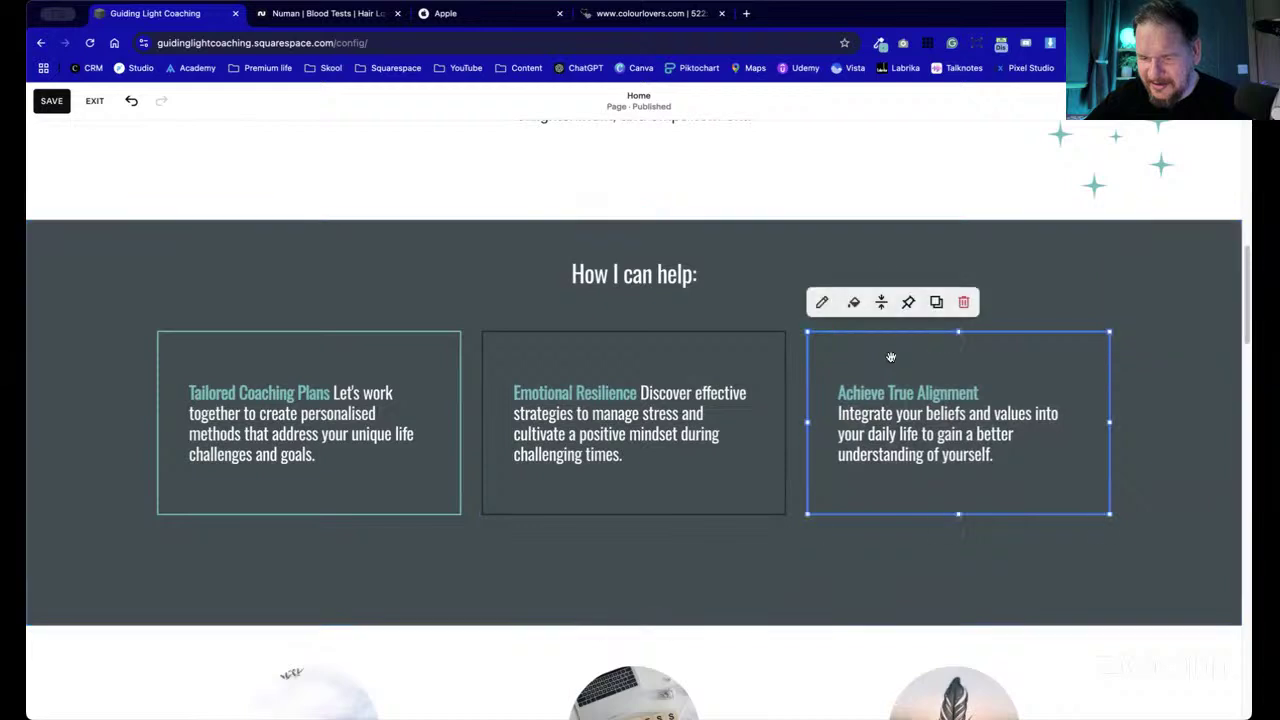
pyautogui.click(853, 303)
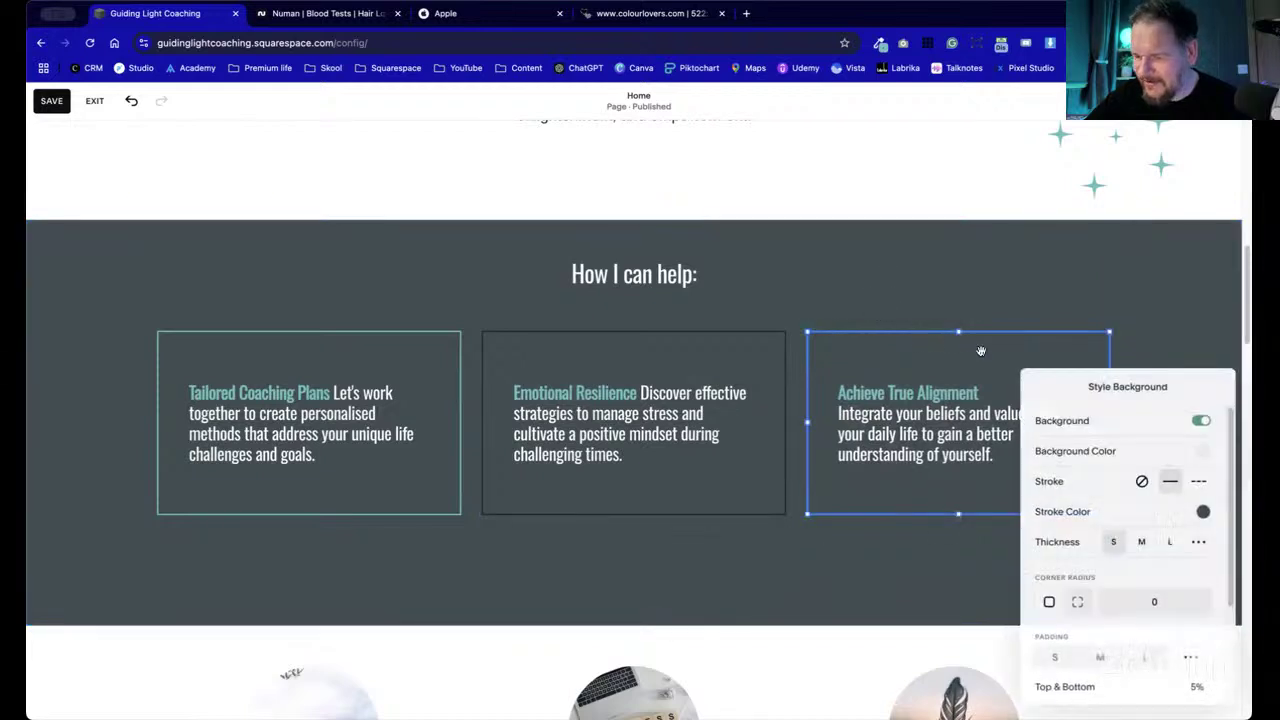
pyautogui.click(1195, 452)
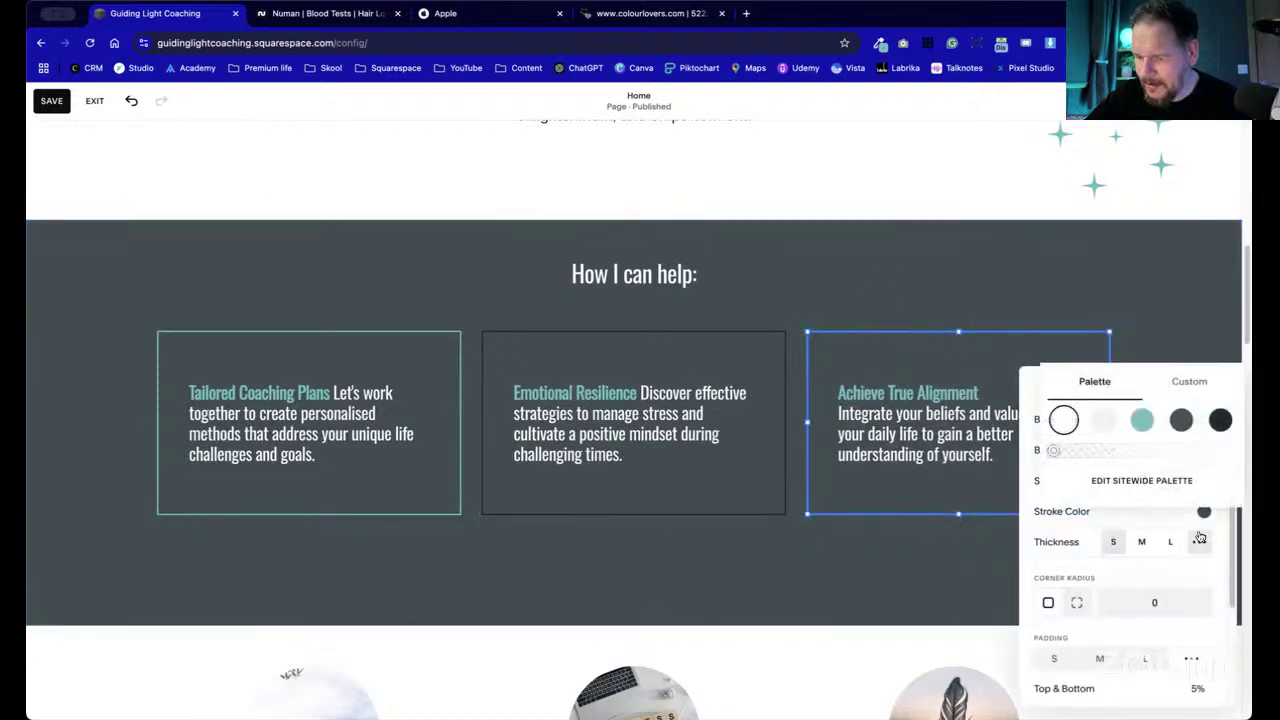
pyautogui.click(1204, 511)
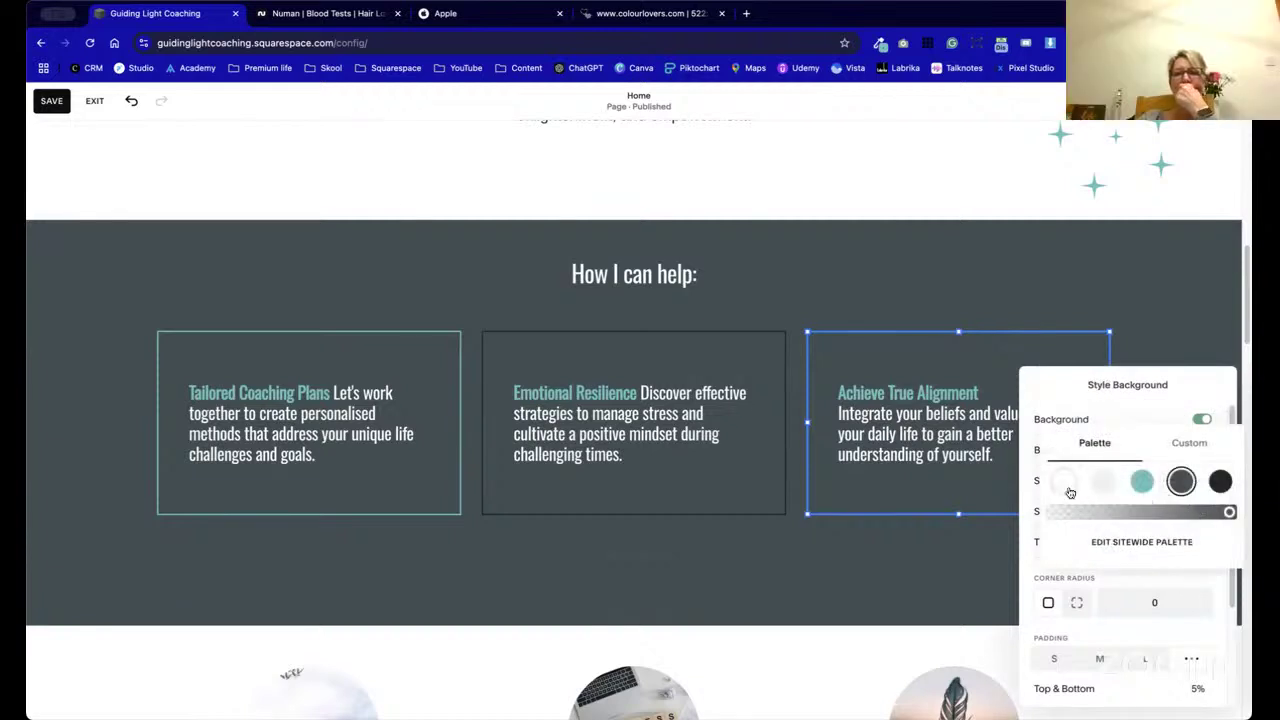
pyautogui.click(1068, 488)
pyautogui.click(866, 292)
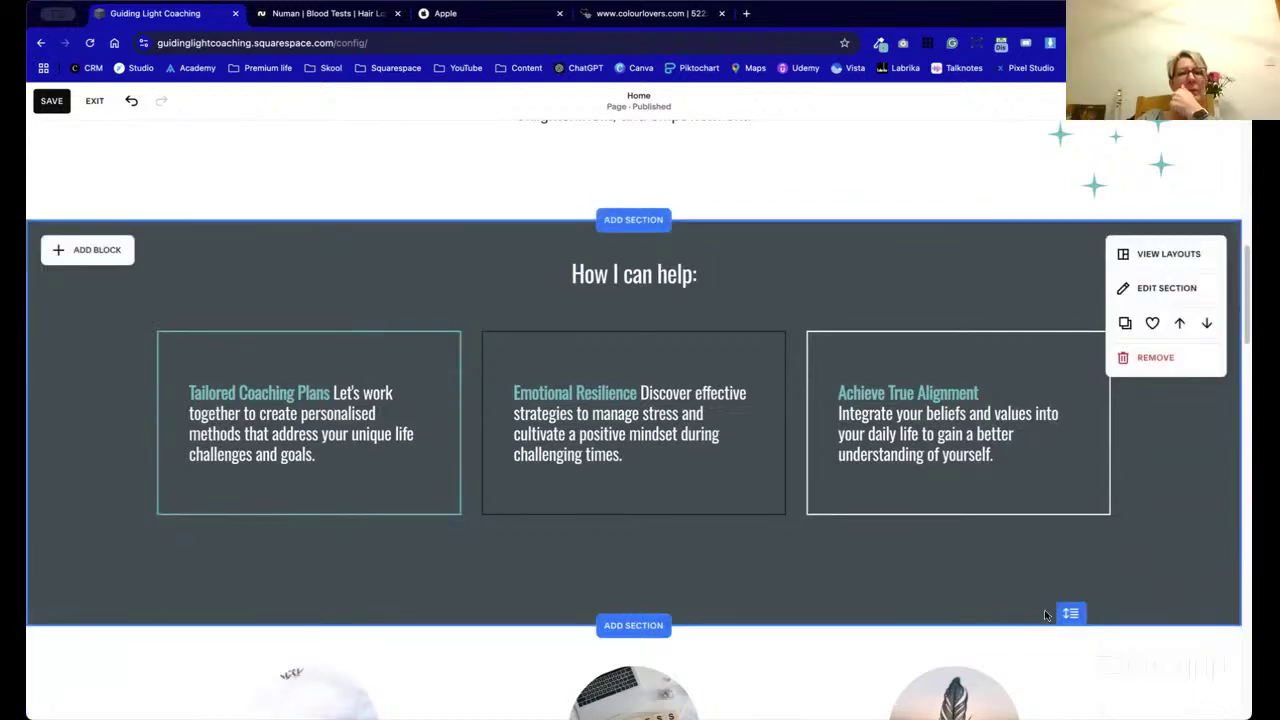
# - Set the stroke colour of the Emotional Resilience card to the white palette colour
pyautogui.scroll(1, 888, 613)
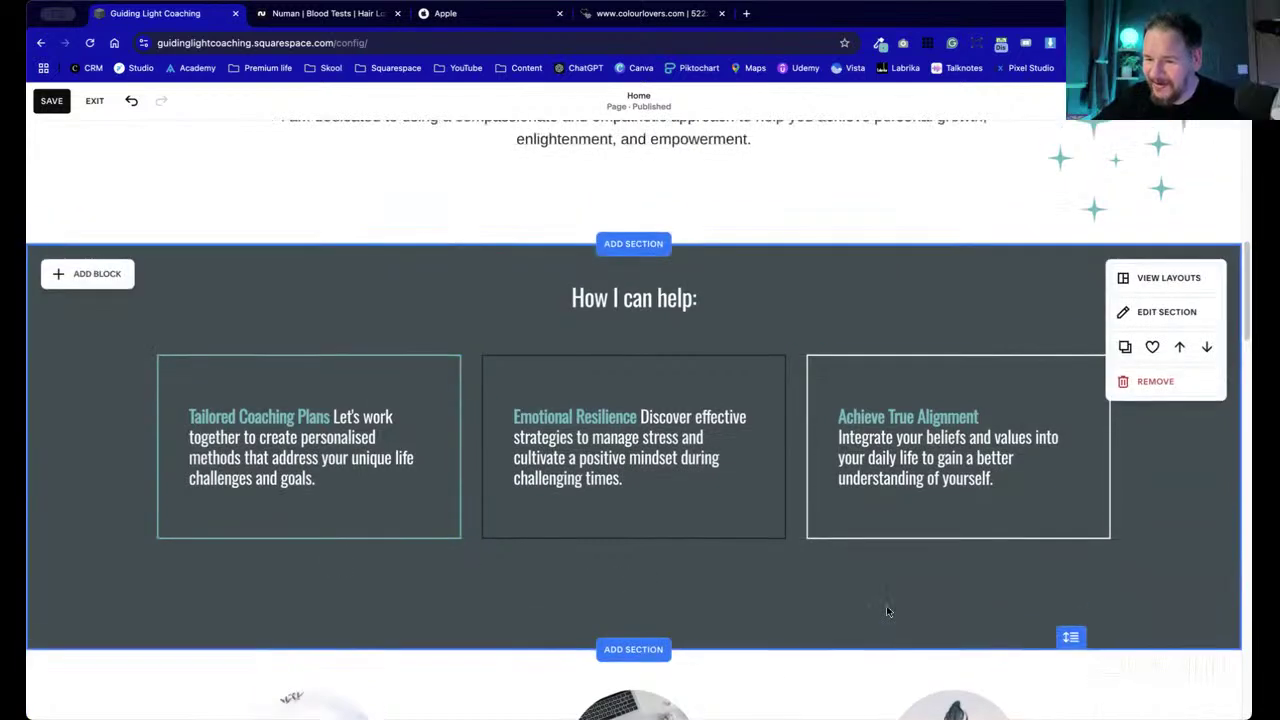
pyautogui.click(510, 405)
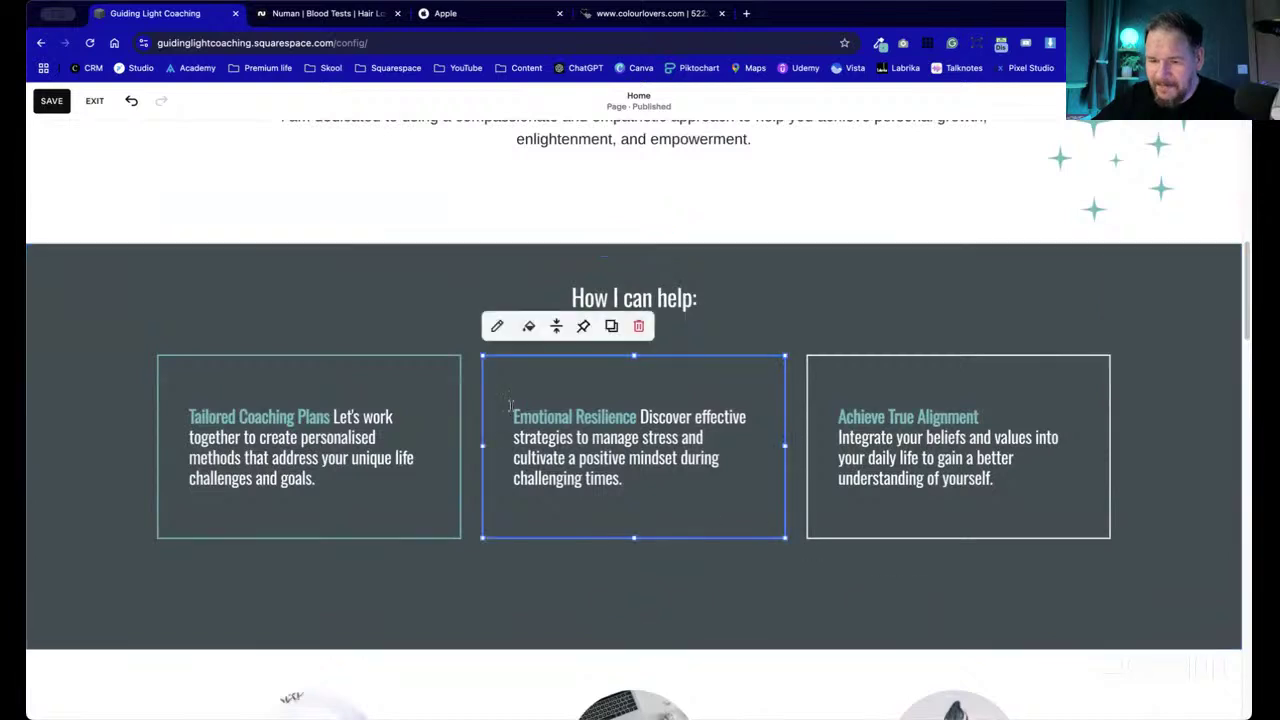
pyautogui.click(524, 330)
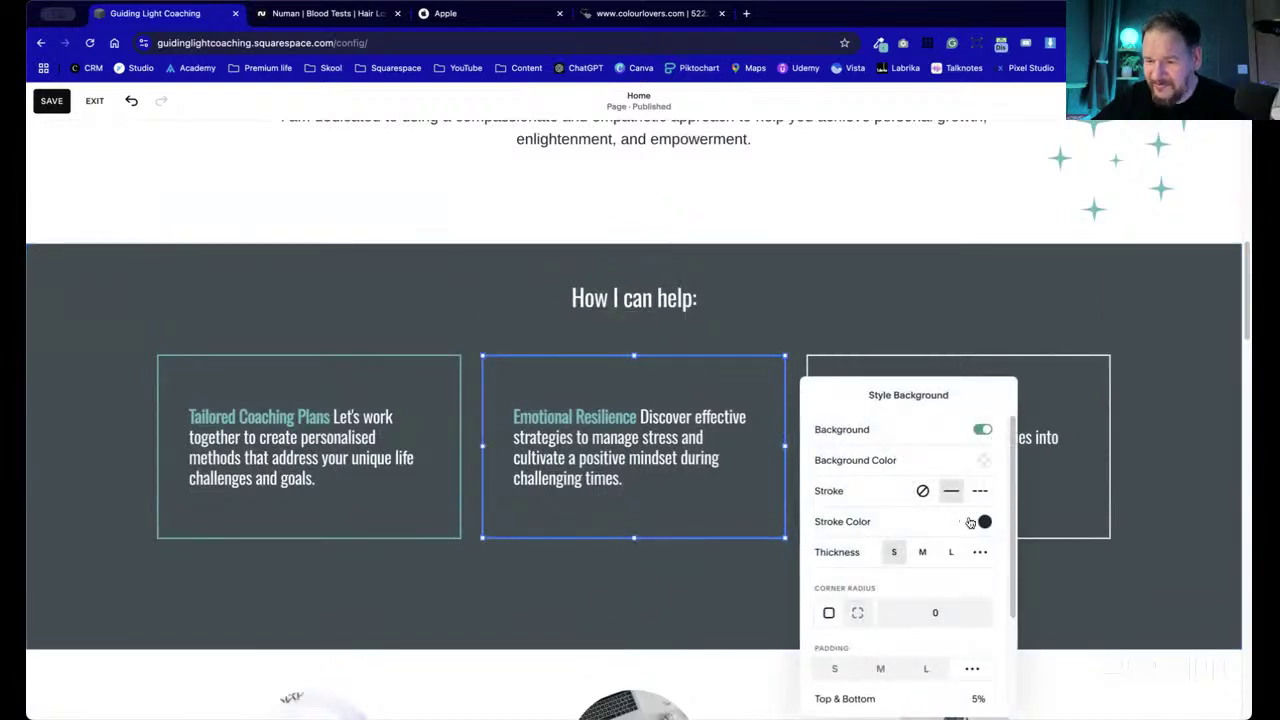
pyautogui.click(984, 523)
pyautogui.click(1022, 494)
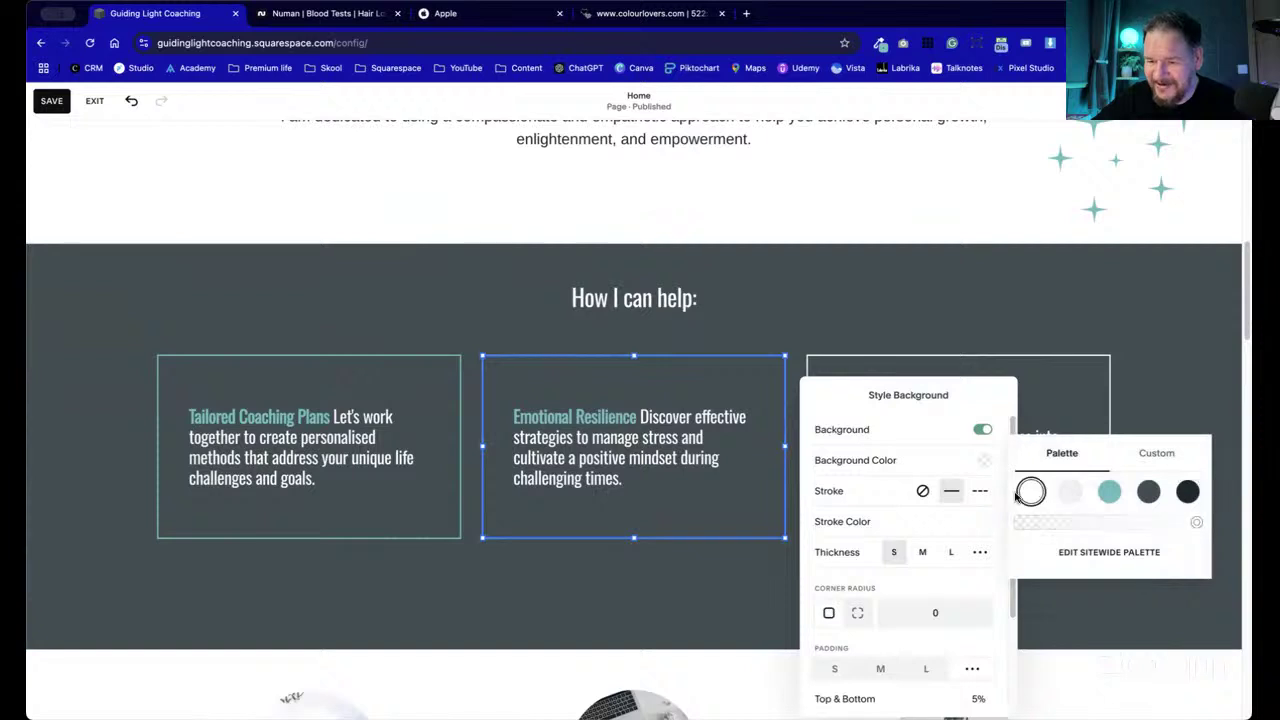
pyautogui.click(640, 573)
# - Set the stroke colour of the Tailored Coaching Plans card to the white palette colour
pyautogui.click(264, 365)
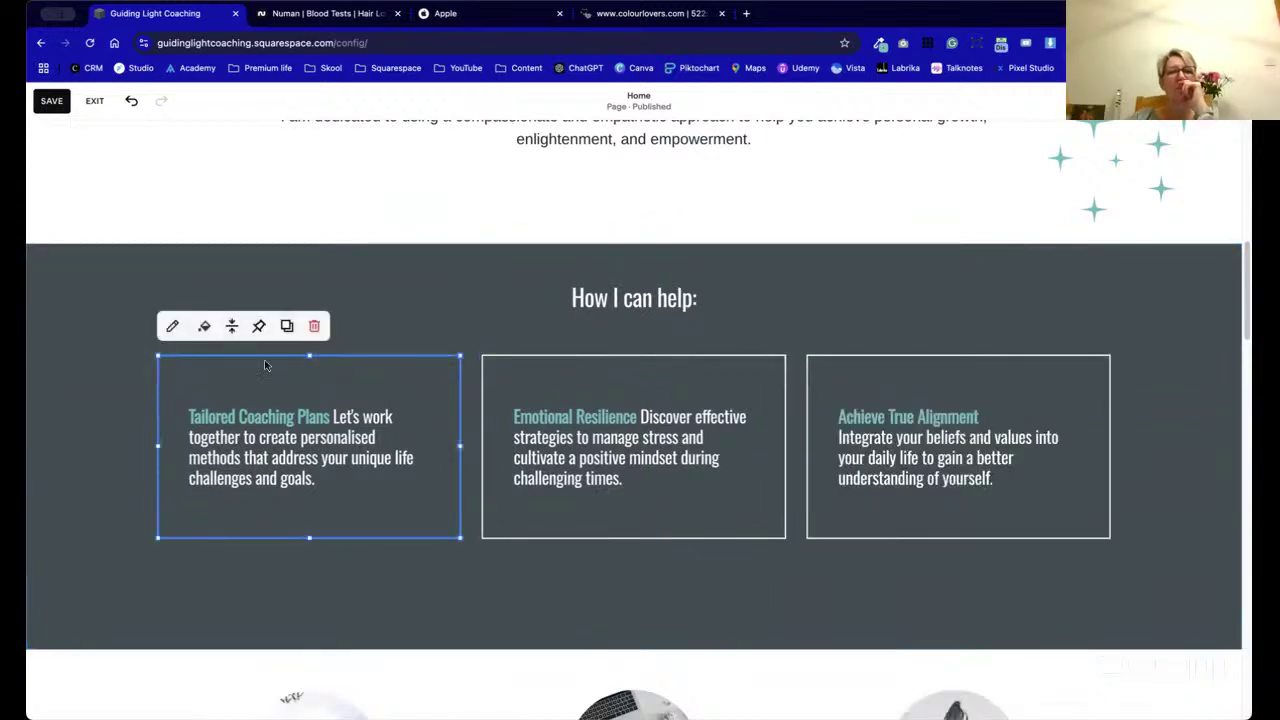
pyautogui.click(202, 327)
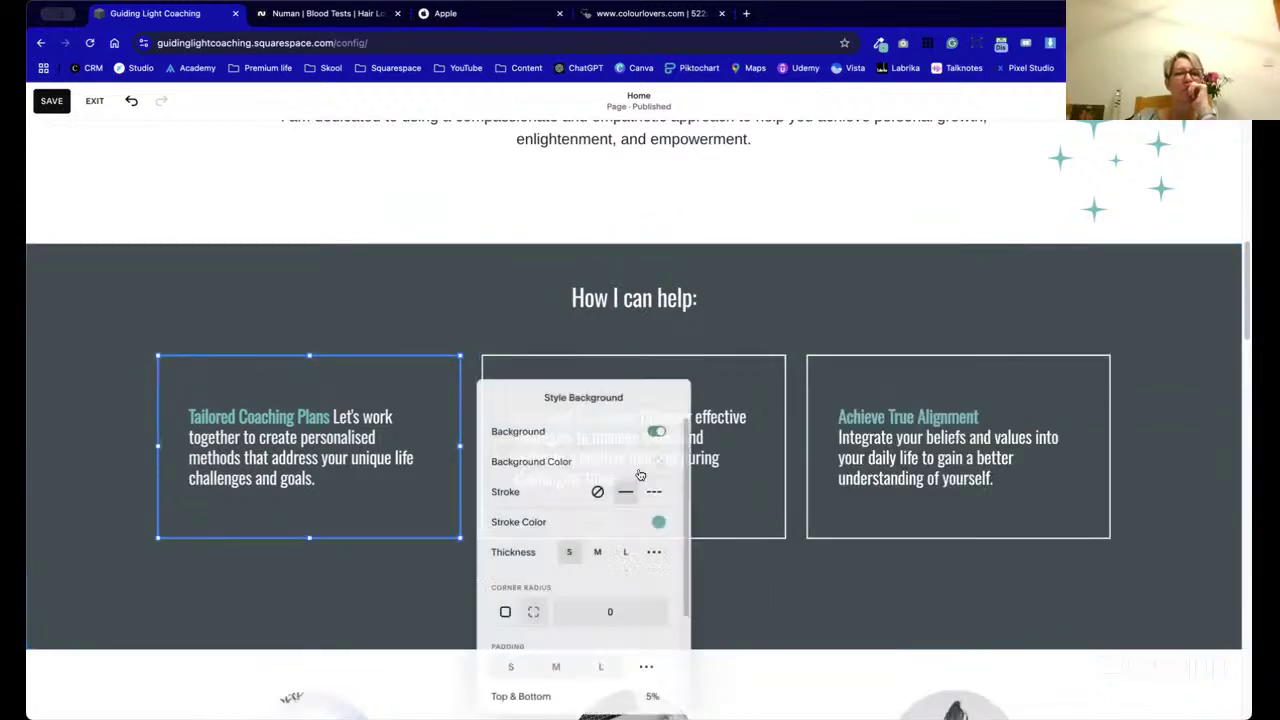
pyautogui.click(660, 522)
pyautogui.click(712, 487)
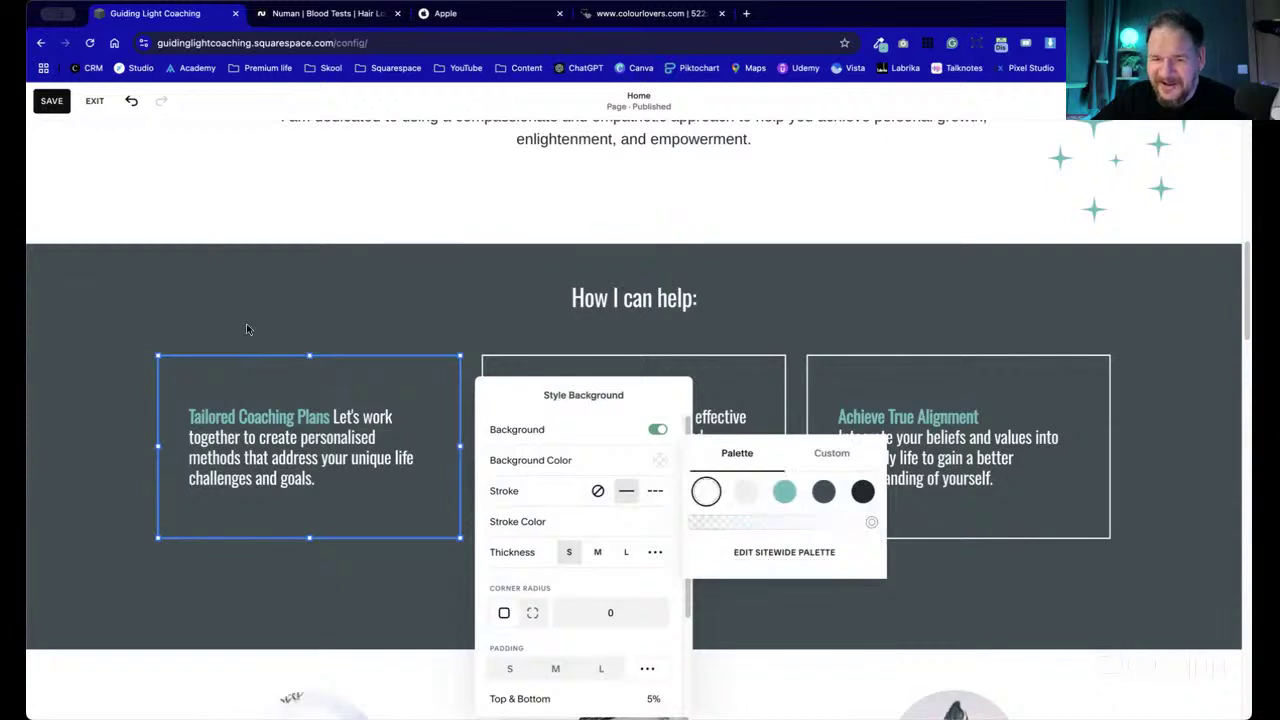
pyautogui.click(246, 323)
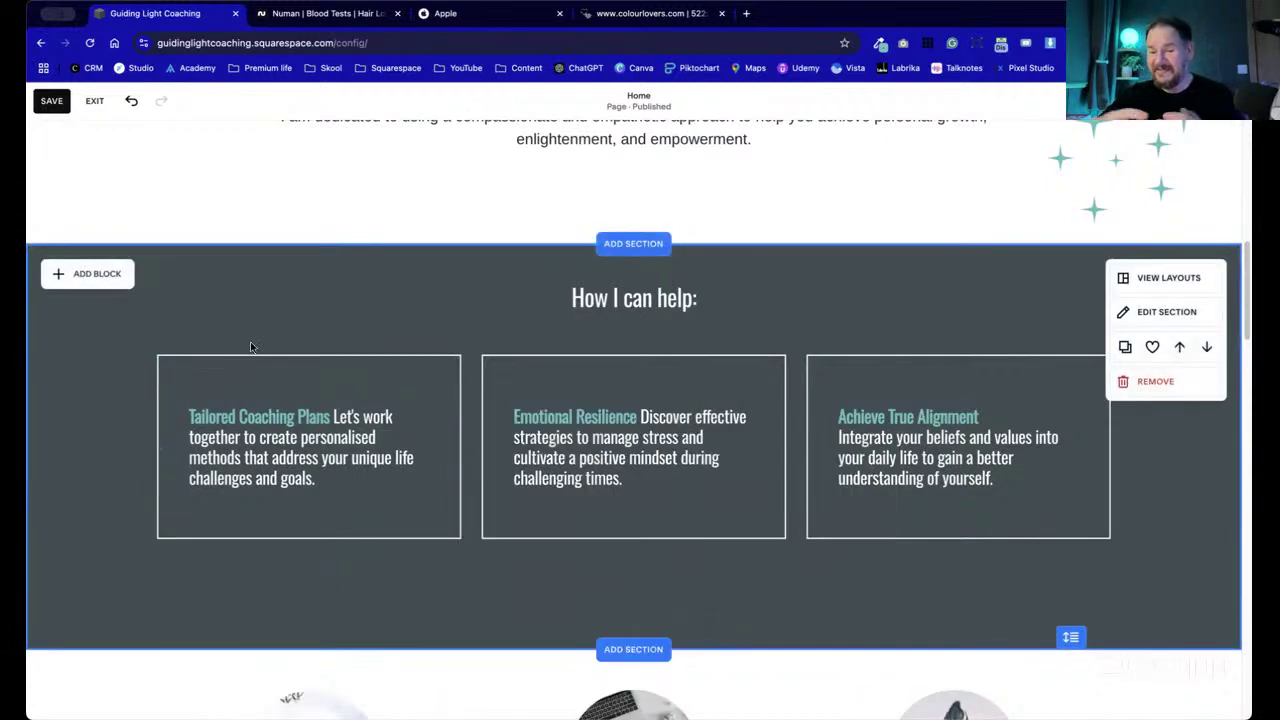
# - Move the How I can help heading down one grid row and align its text to the top of the block
pyautogui.click(627, 312)
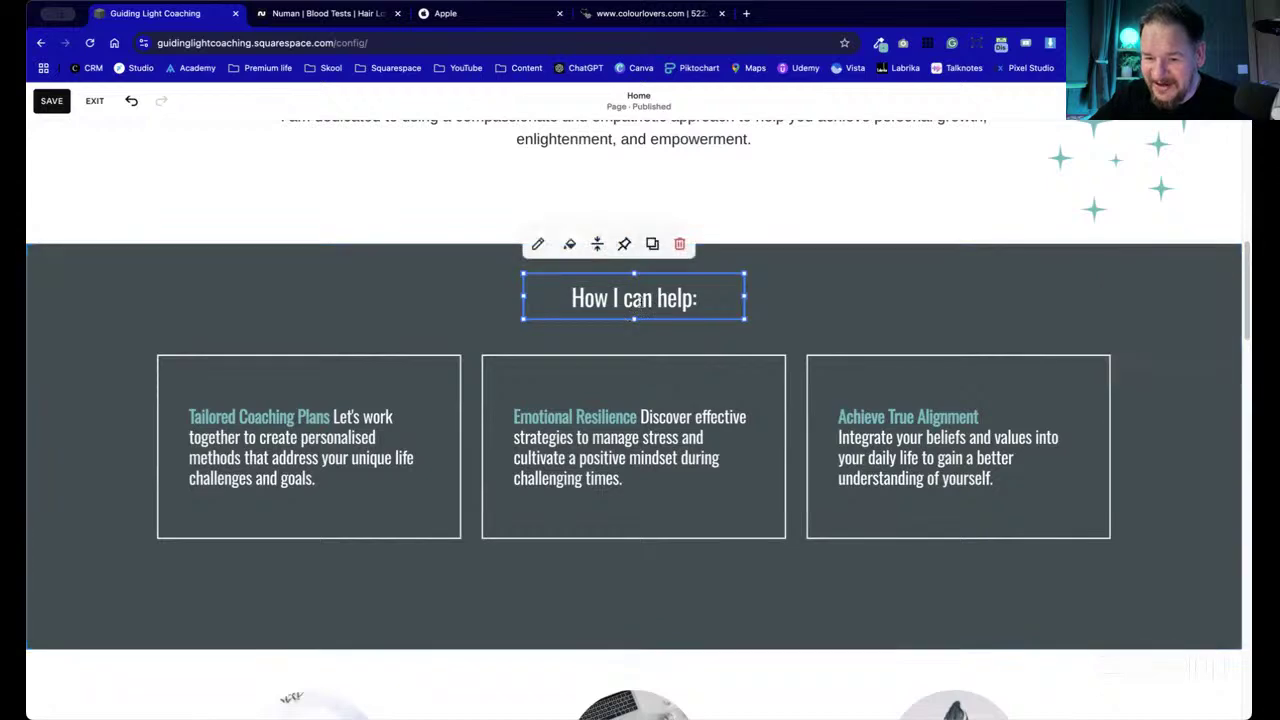
pyautogui.moveTo(630, 300); pyautogui.dragTo(630, 327)
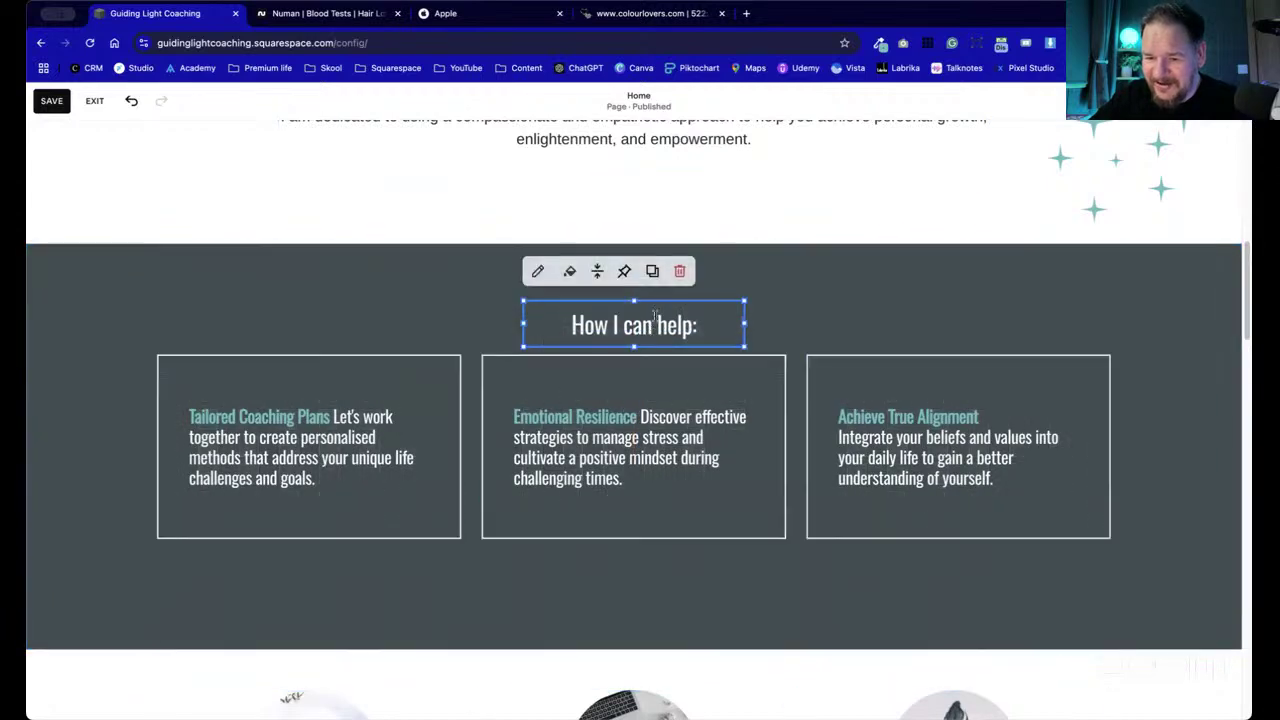
pyautogui.click(600, 275)
pyautogui.click(568, 304)
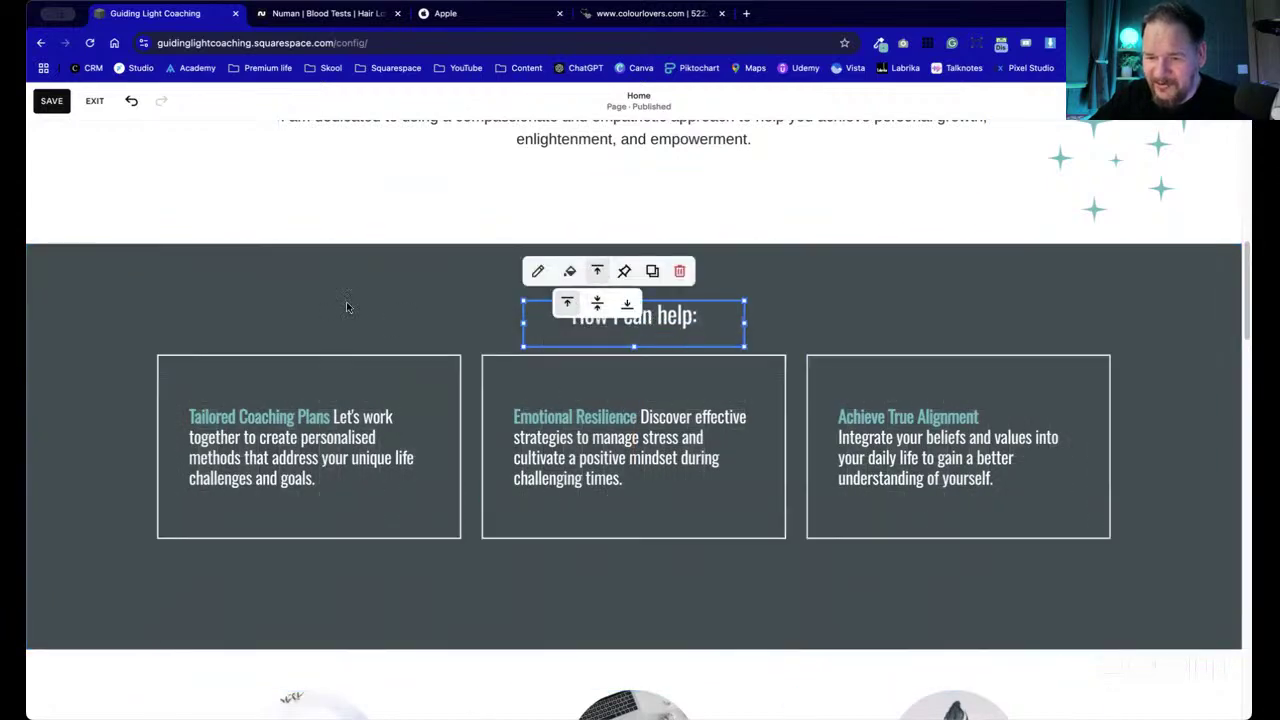
# - Shorten the How I can help section by two grid rows from its lower edge
pyautogui.click(350, 305)
pyautogui.moveTo(1068, 637); pyautogui.dragTo(1070, 582)
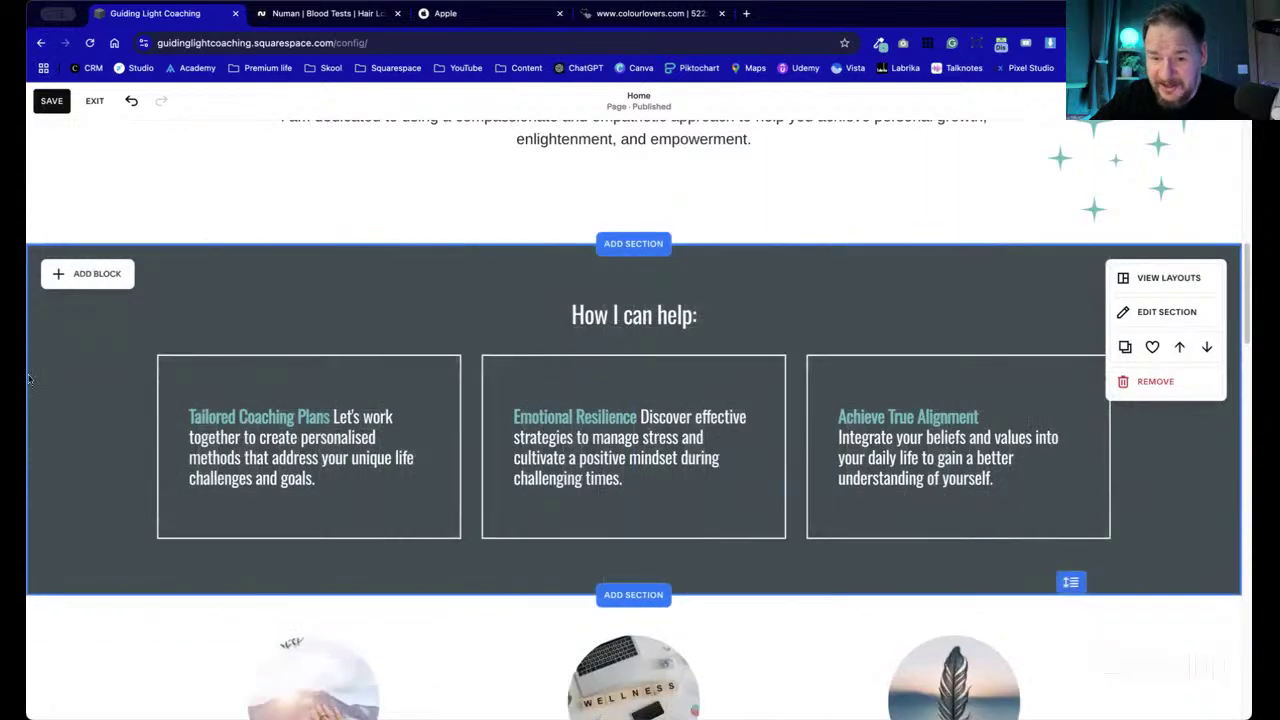
pyautogui.scroll(5, 232, 425)
# - Delete the teal stars image from the Welcome to Guiding Light Coaching section
pyautogui.scroll(-3, 626, 375)
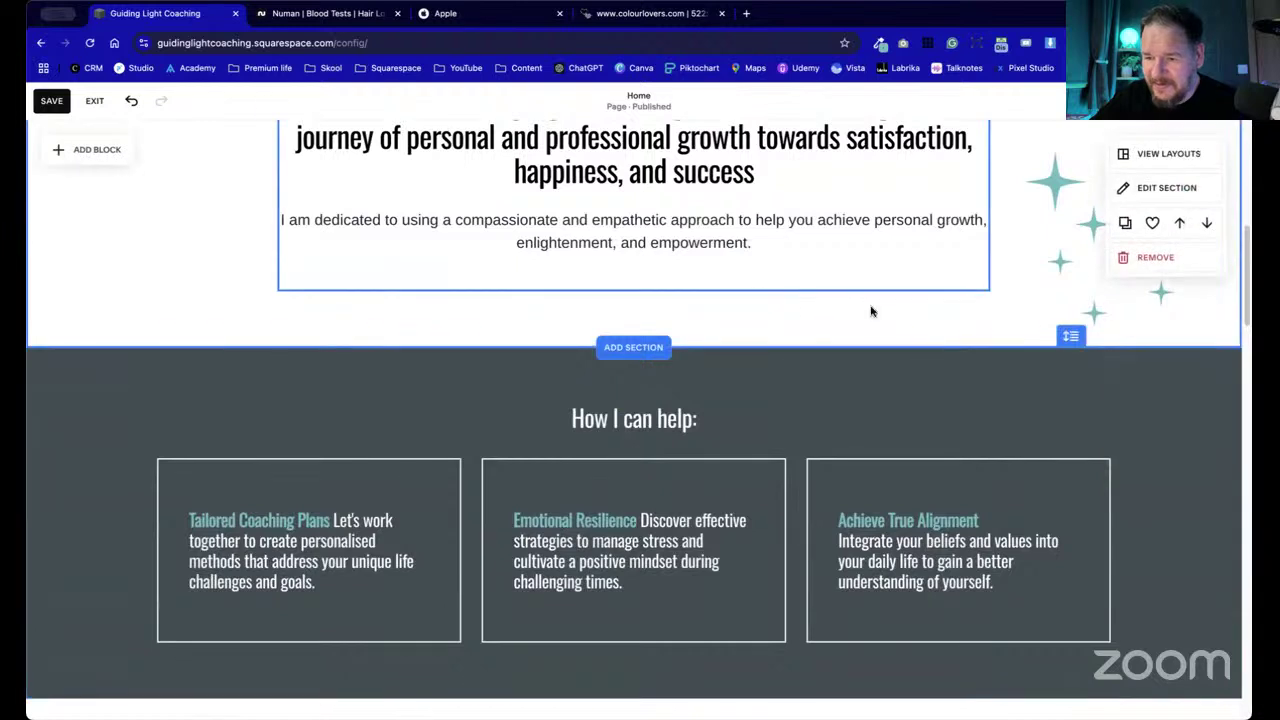
pyautogui.click(1019, 331)
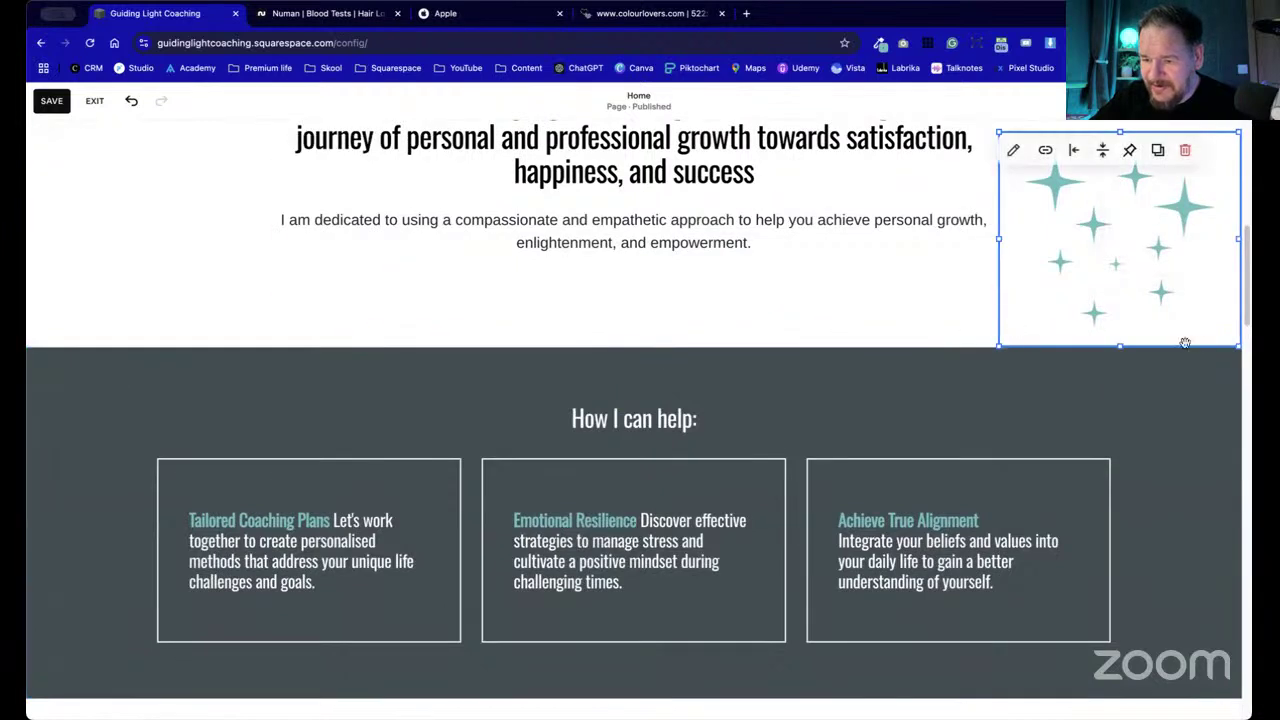
pyautogui.click(1187, 151)
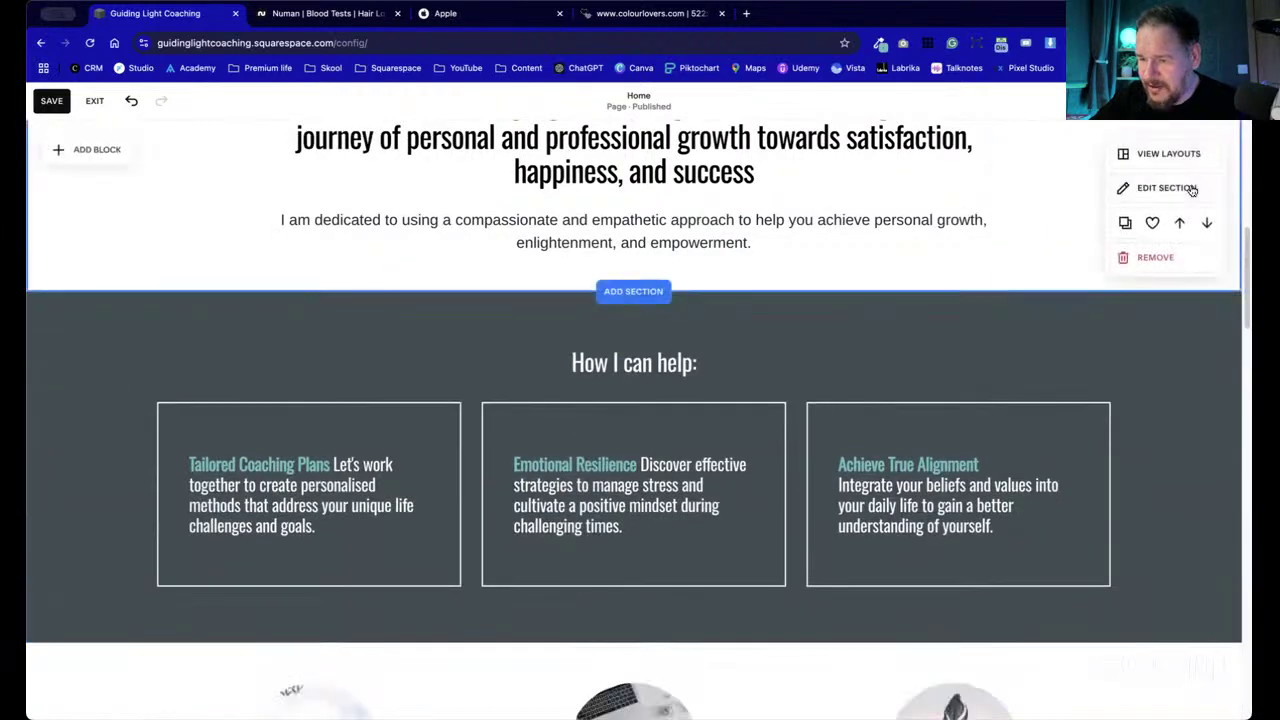
# - Extend the Welcome section downward by one grid row to add space below its text
pyautogui.scroll(3, 997, 501)
pyautogui.scroll(2, 997, 501)
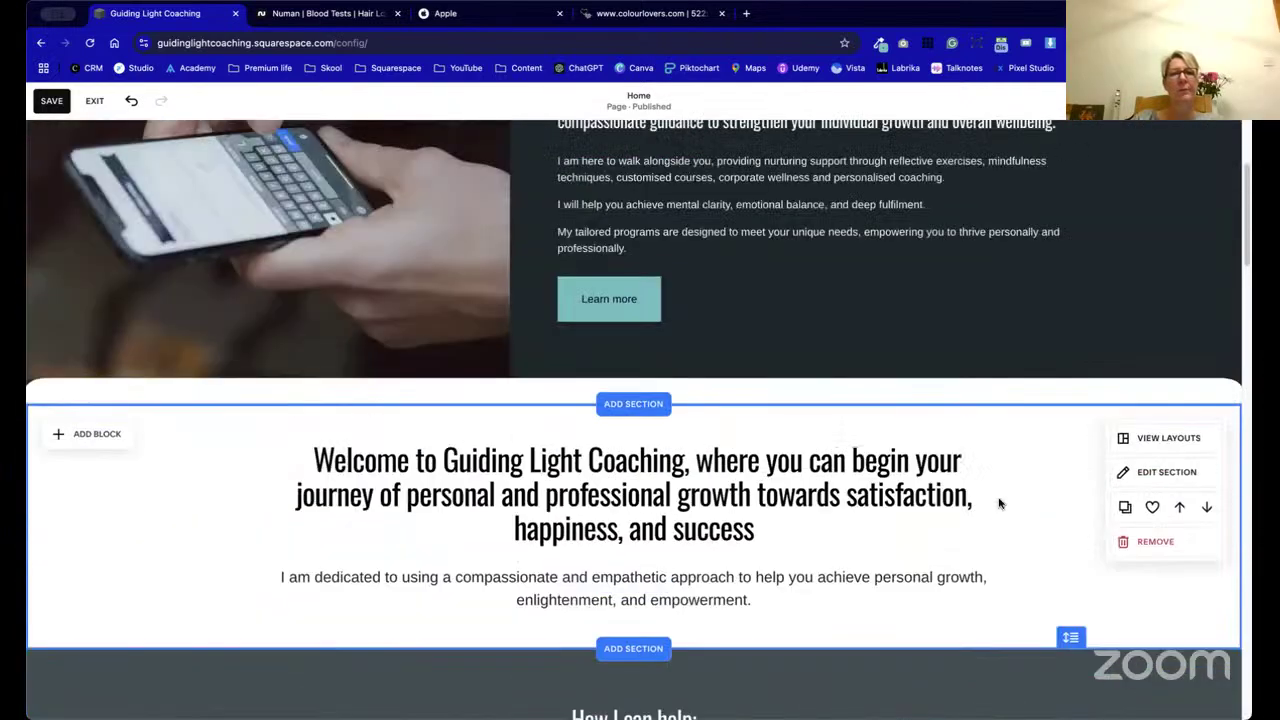
pyautogui.scroll(-2, 1000, 500)
pyautogui.moveTo(1071, 520); pyautogui.dragTo(1071, 548)
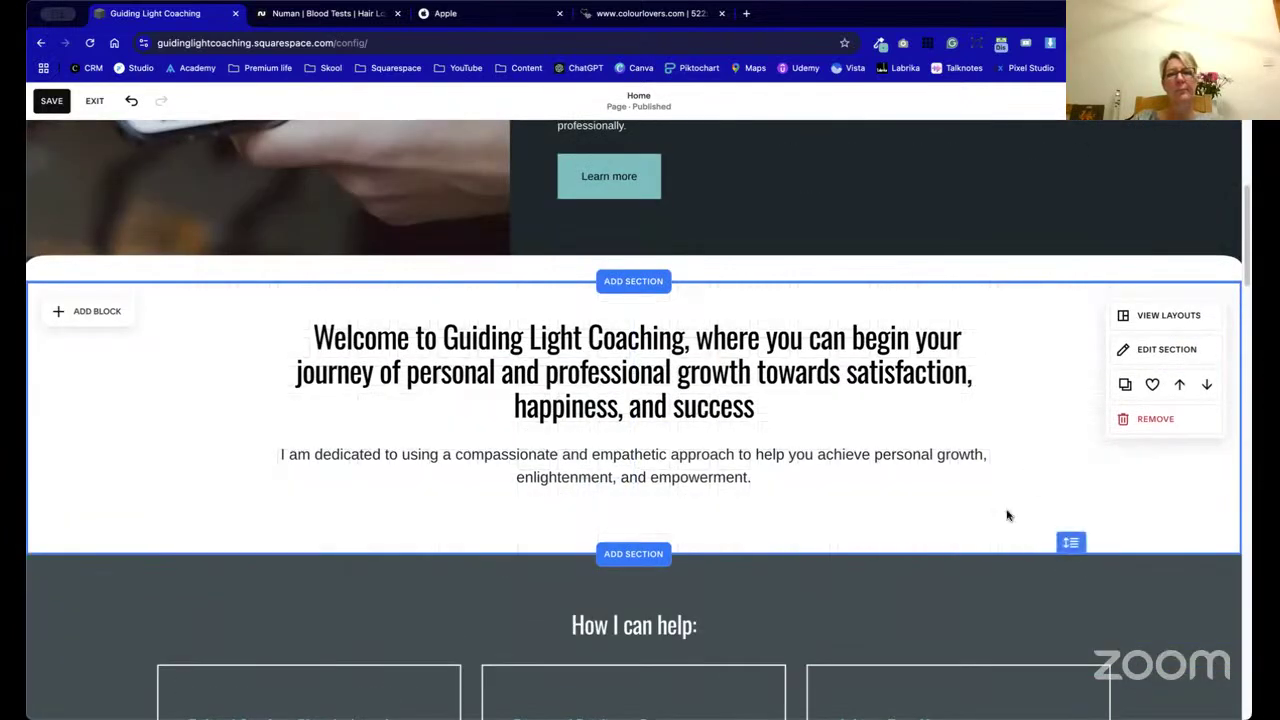
pyautogui.scroll(-5, 1007, 515)
pyautogui.scroll(4, 1006, 514)
# - Narrow the Welcome text block and move it to the left half of the content grid, extending the section by one grid row
pyautogui.click(786, 337)
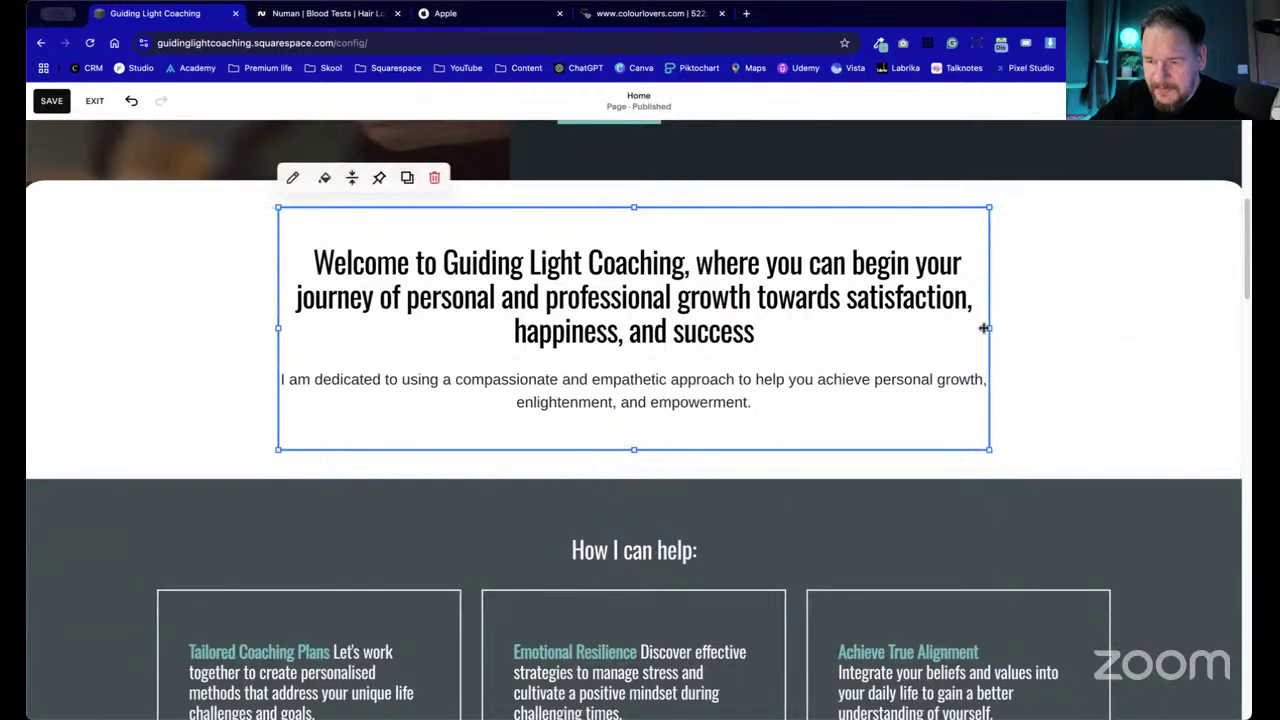
pyautogui.moveTo(984, 328); pyautogui.dragTo(743, 377)
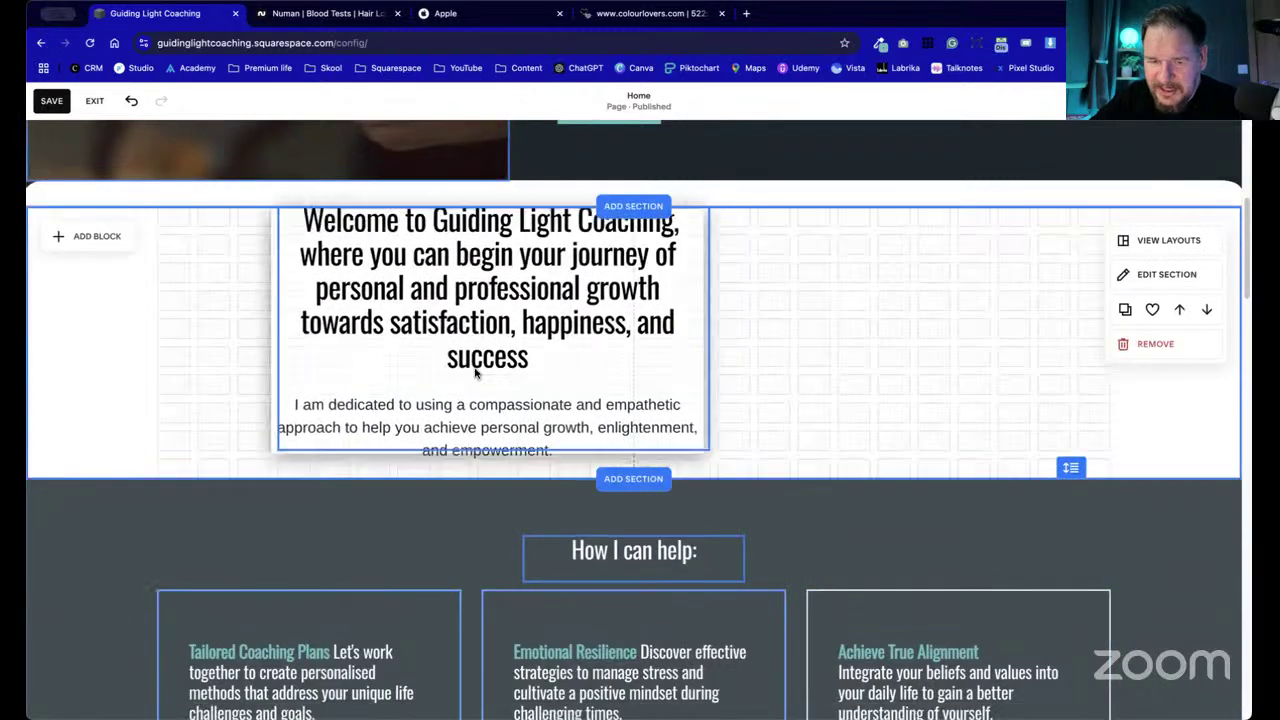
pyautogui.moveTo(475, 372); pyautogui.dragTo(361, 372)
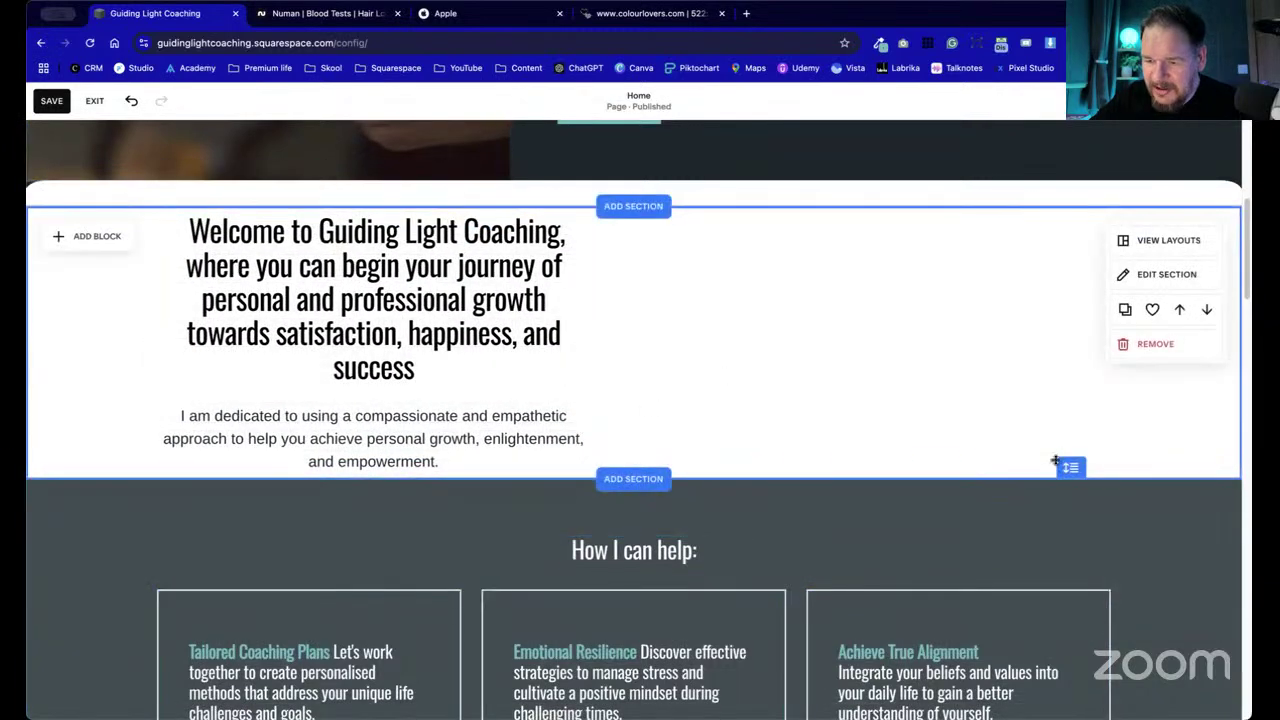
pyautogui.moveTo(1067, 457); pyautogui.dragTo(1070, 494)
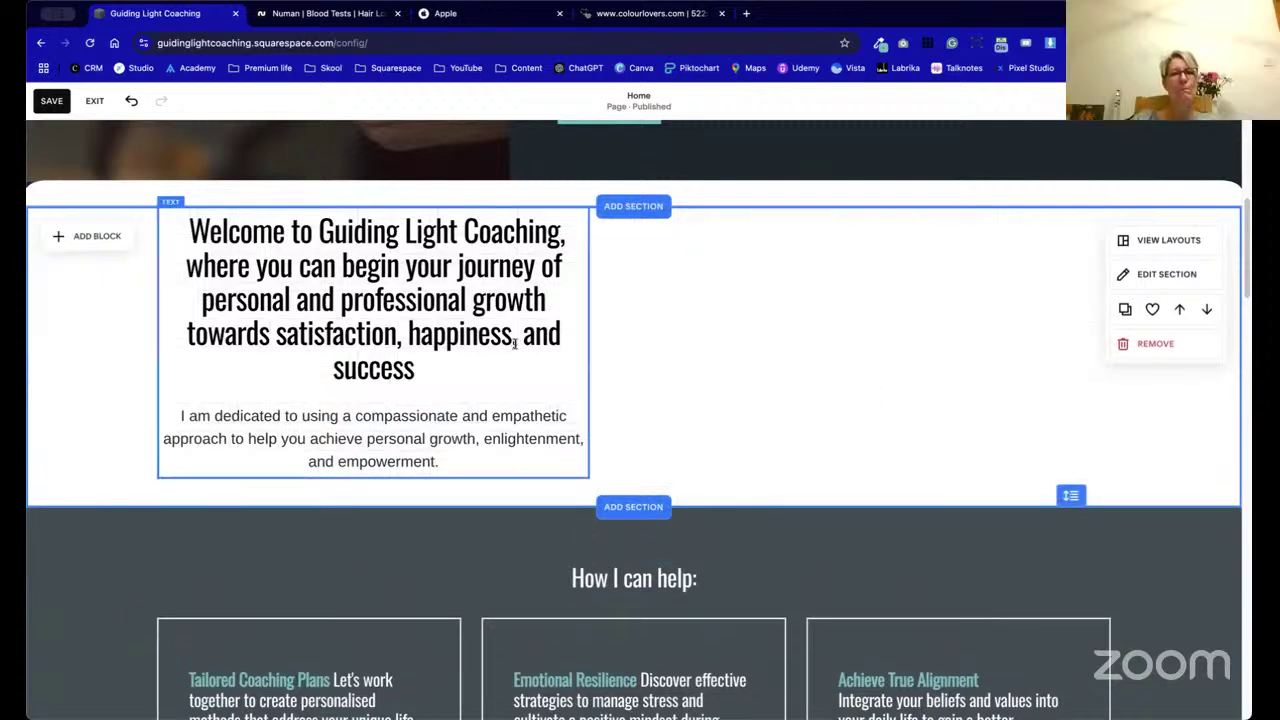
# - Left-align the heading and paragraph in the Welcome text block
pyautogui.click(245, 228)
pyautogui.click(243, 229)
pyautogui.press('super+a')
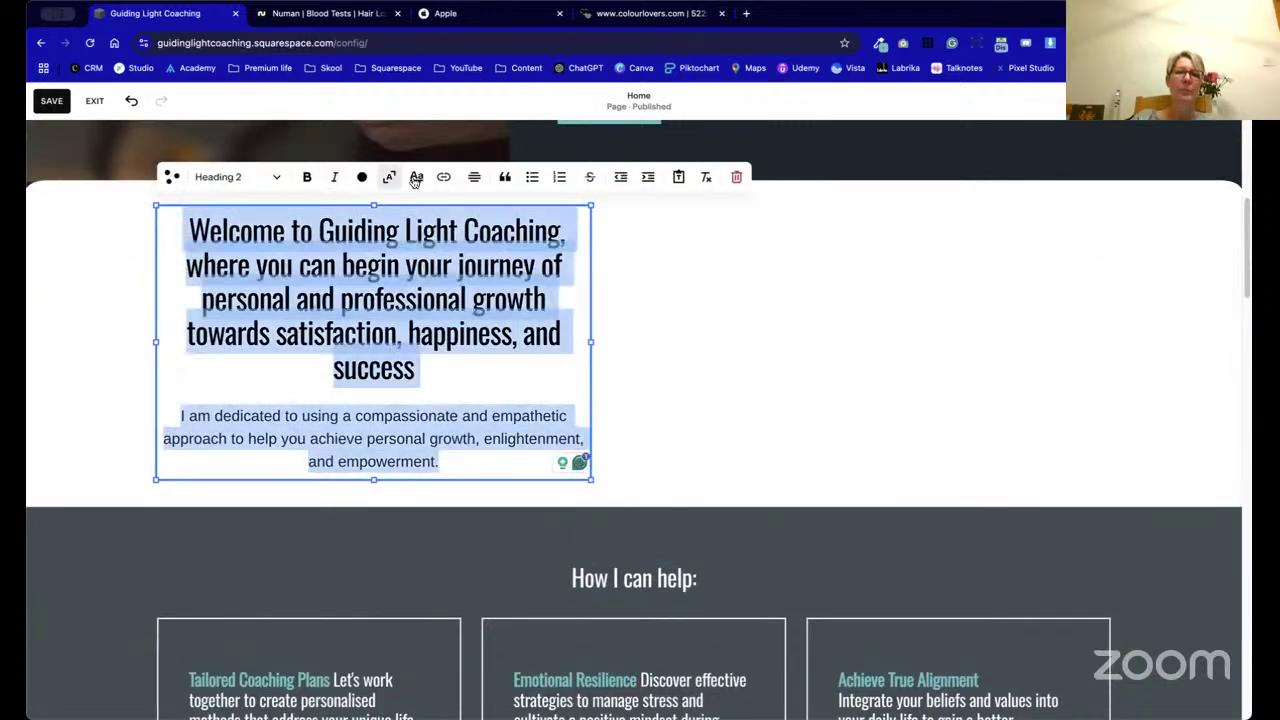
pyautogui.click(472, 177)
pyautogui.click(440, 212)
pyautogui.press('Escape')
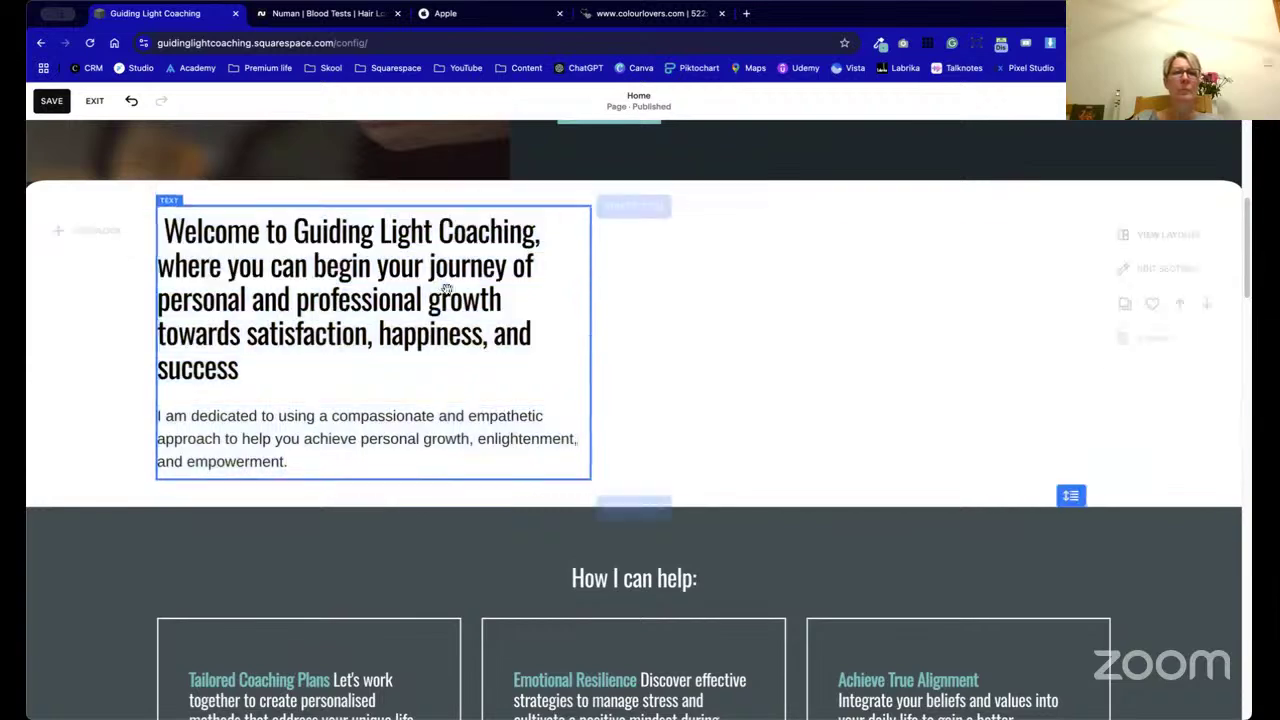
# - Change the Welcome heading's text style to Heading 3
pyautogui.click(290, 232)
pyautogui.click(240, 180)
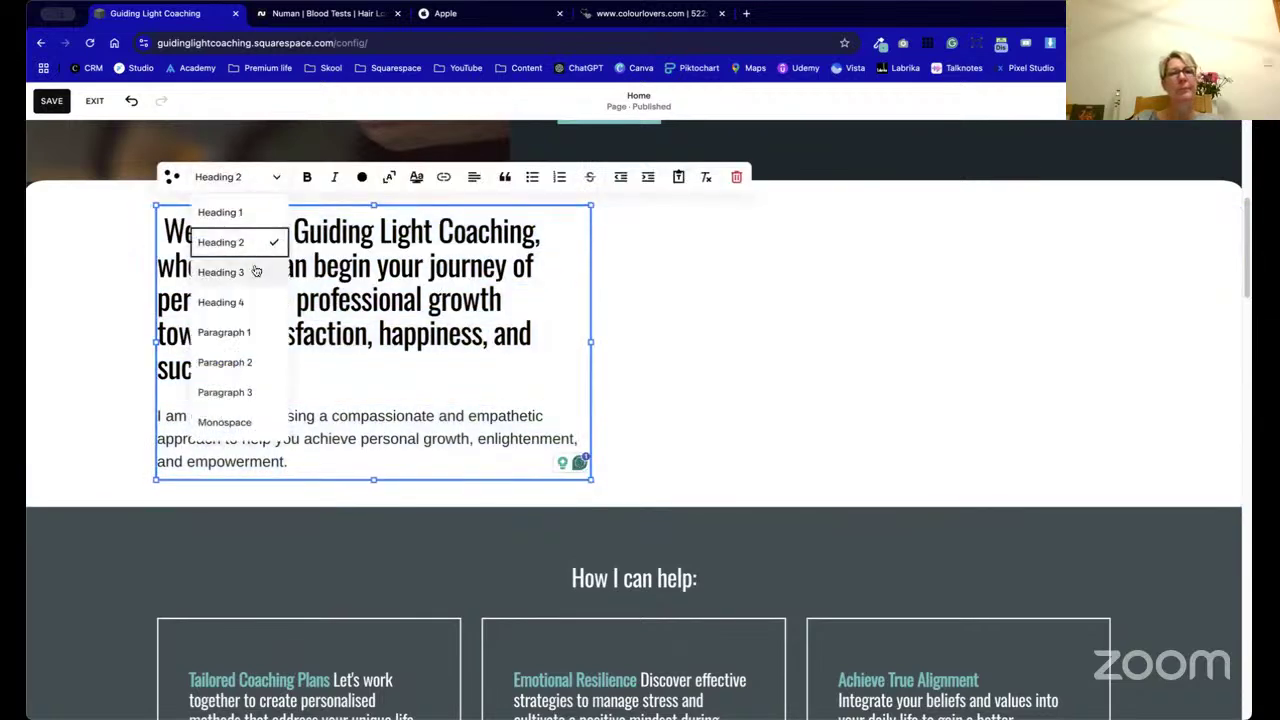
pyautogui.click(256, 271)
pyautogui.click(803, 389)
pyautogui.doubleClick(509, 329)
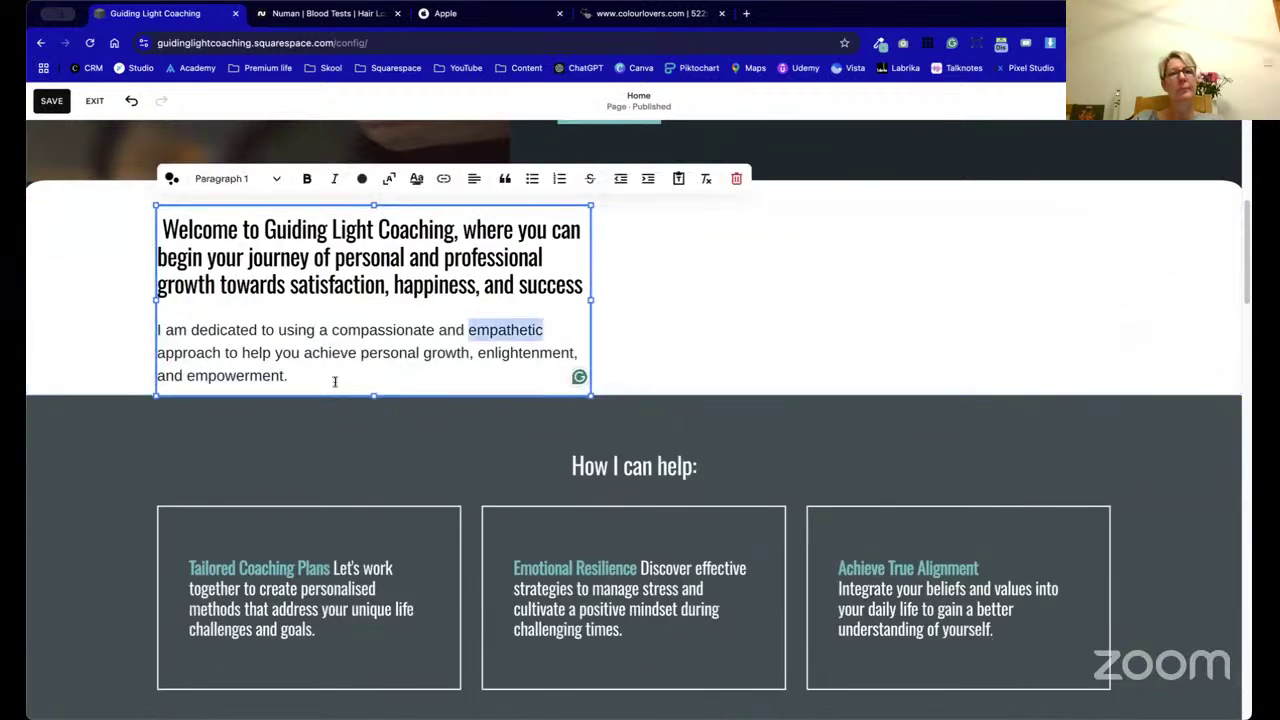
pyautogui.click(334, 380)
pyautogui.moveTo(295, 343); pyautogui.dragTo(230, 342)
pyautogui.press('super+z')
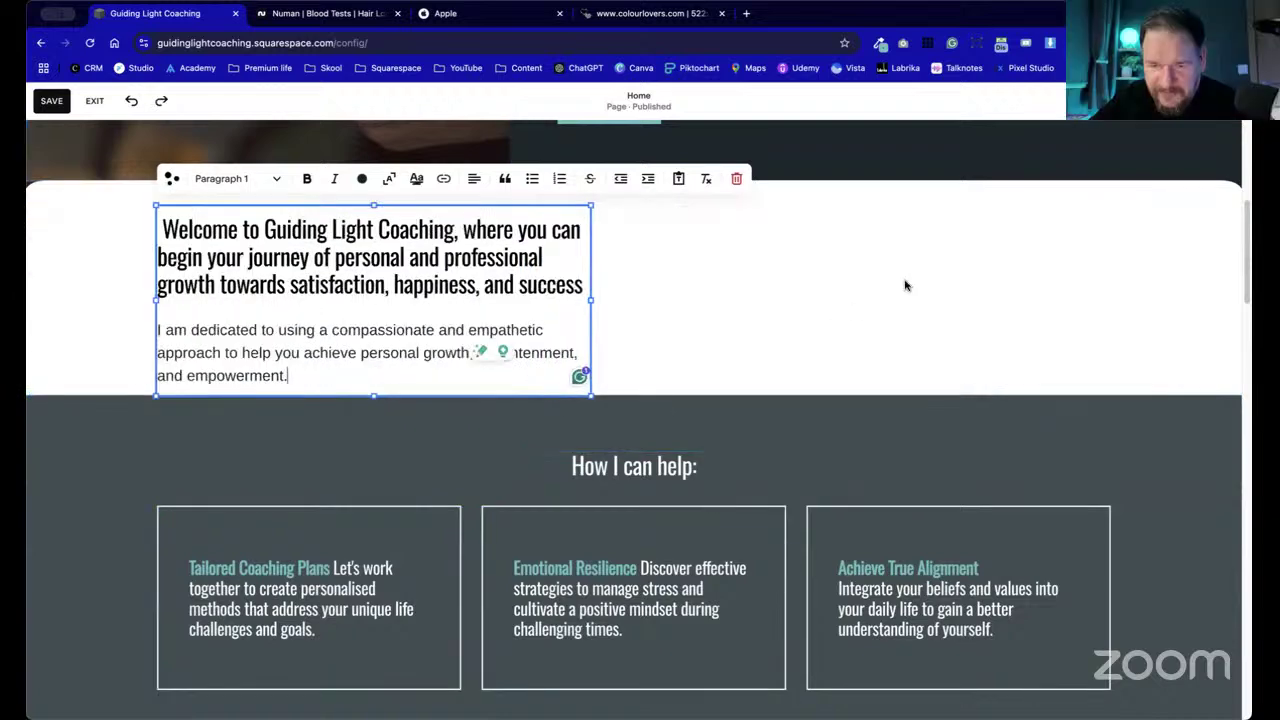
# - Duplicate the "Welcome to Guiding Light Coaching" text block and place the copy beside the original on the same row
pyautogui.click(906, 286)
pyautogui.click(532, 284)
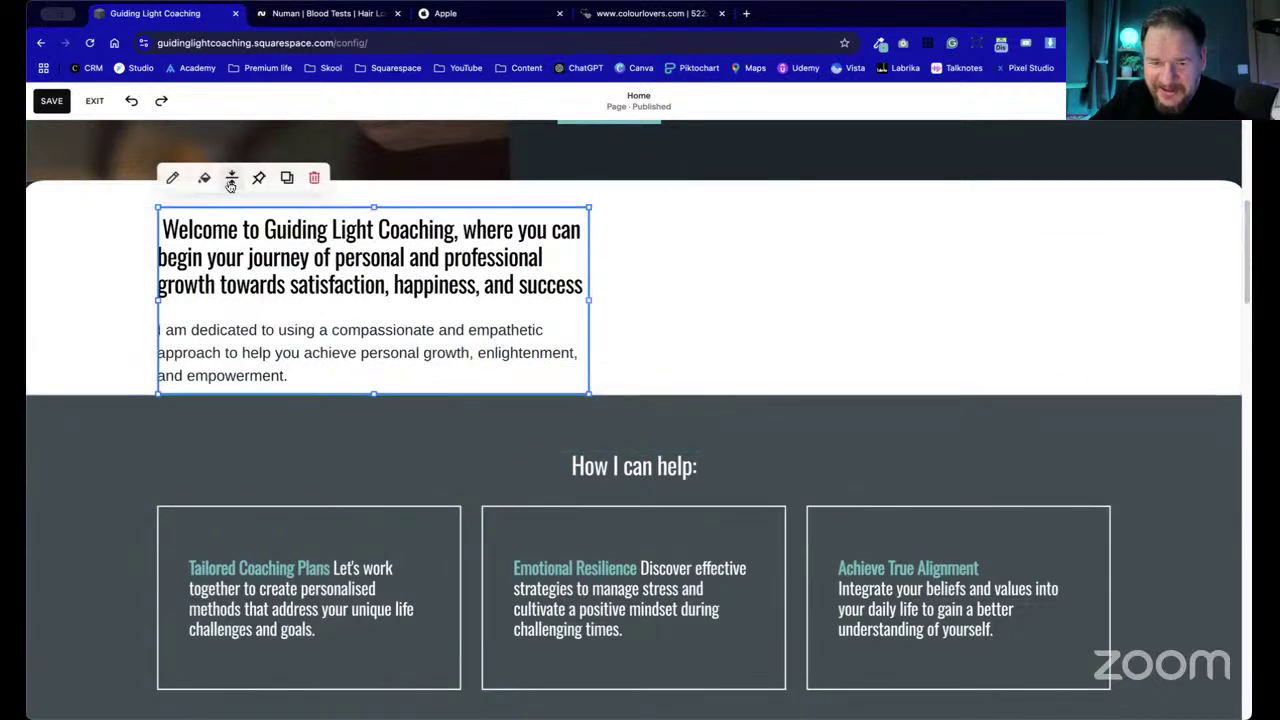
pyautogui.click(285, 177)
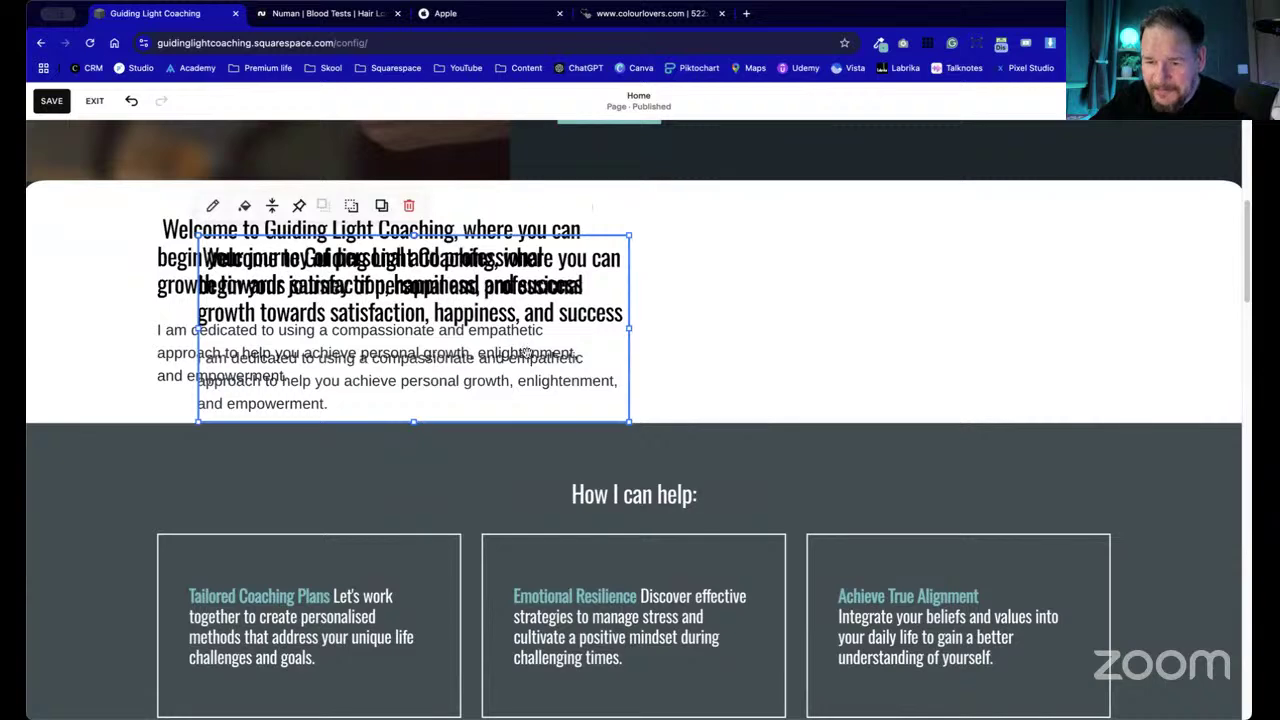
pyautogui.moveTo(527, 352); pyautogui.dragTo(849, 370)
# - Delete the heading and its empty line from the duplicated text block, keeping only the "I am dedicated" paragraph
pyautogui.click(849, 370)
pyautogui.moveTo(960, 296); pyautogui.dragTo(644, 228)
pyautogui.press('BackSpace')
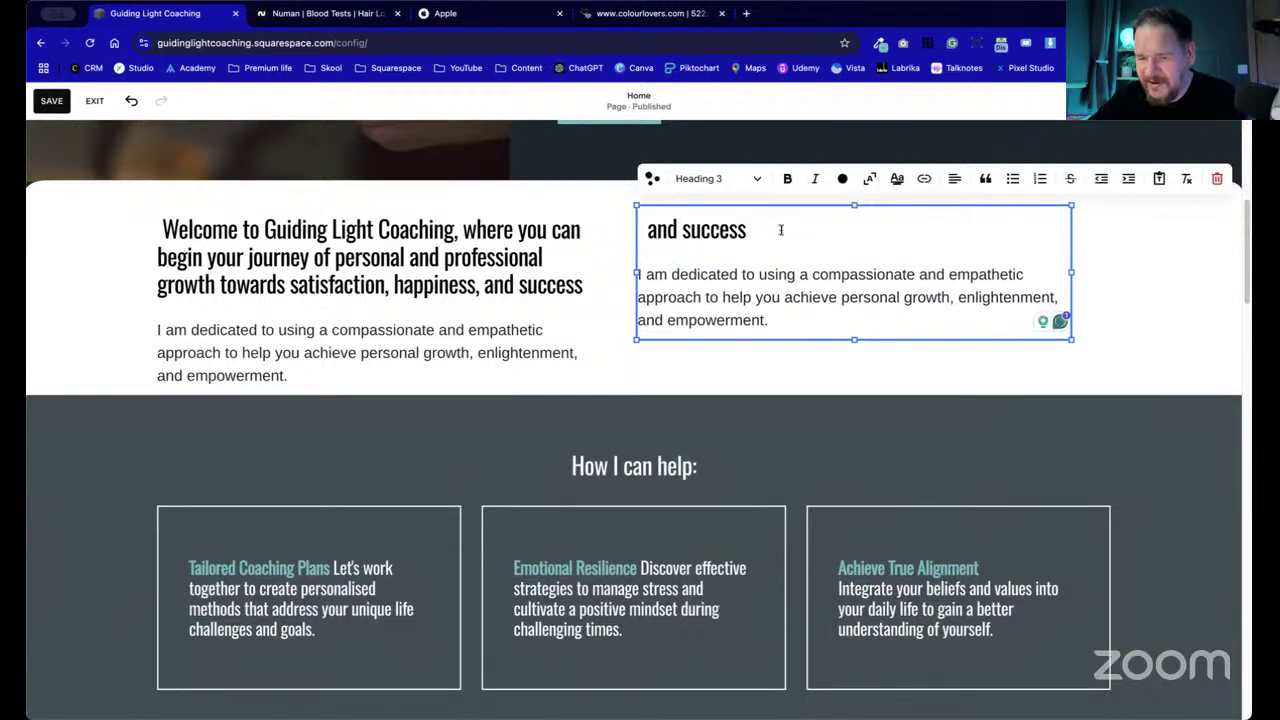
pyautogui.moveTo(777, 231); pyautogui.dragTo(640, 231)
pyautogui.press('BackSpace')
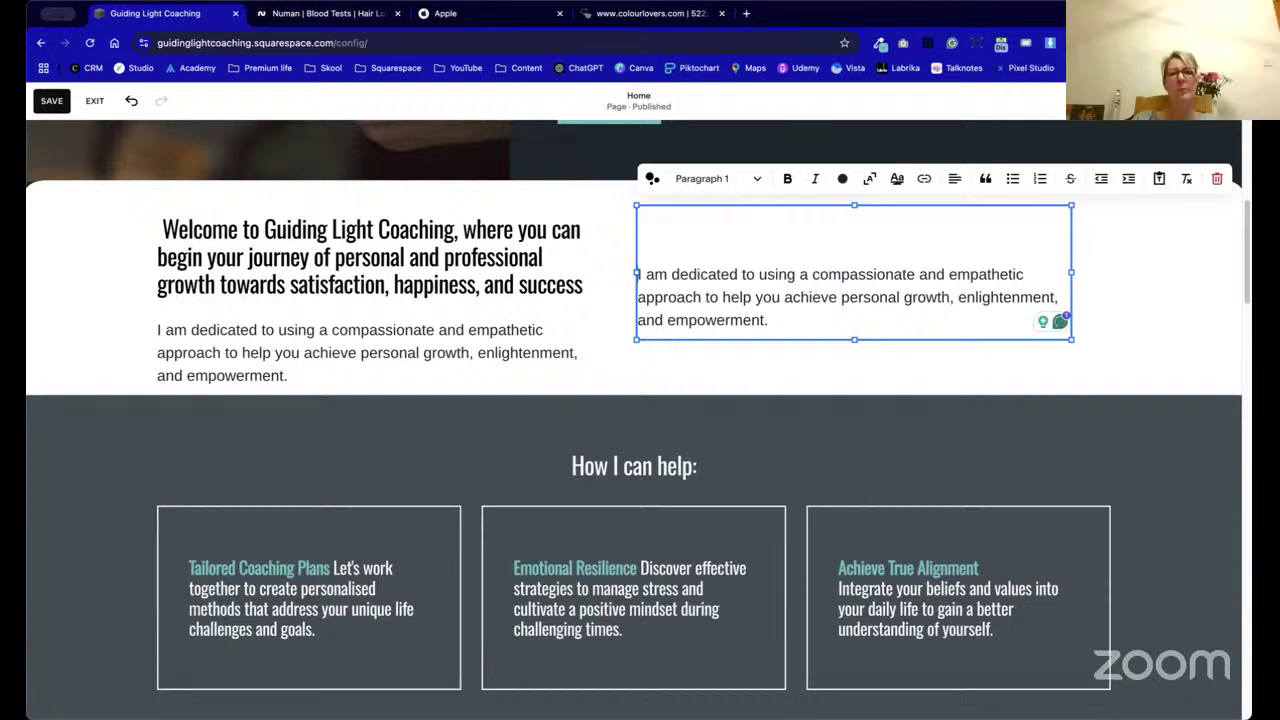
pyautogui.press('BackSpace')
# - Delete the paragraph text from "I am dedicated" through "enlightenment" in the original block, joining ", and empowerment." onto the heading
pyautogui.doubleClick(480, 282)
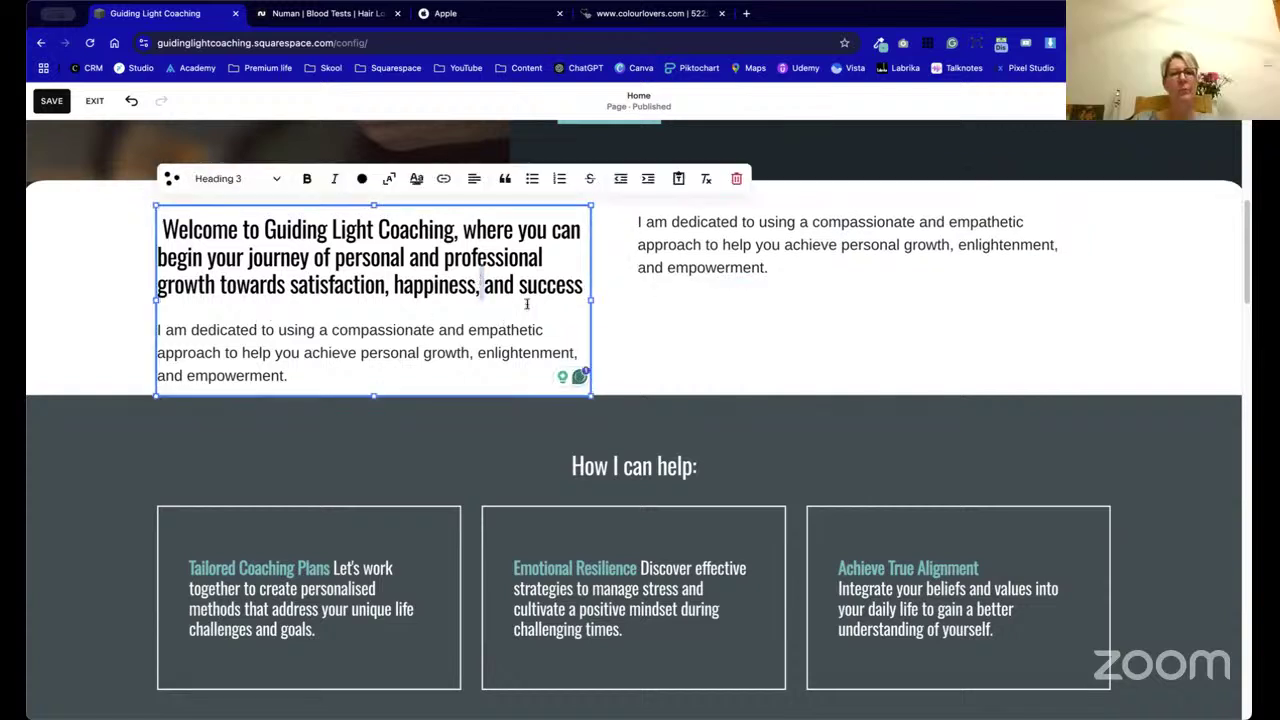
pyautogui.moveTo(580, 287); pyautogui.dragTo(572, 353)
pyautogui.press('BackSpace')
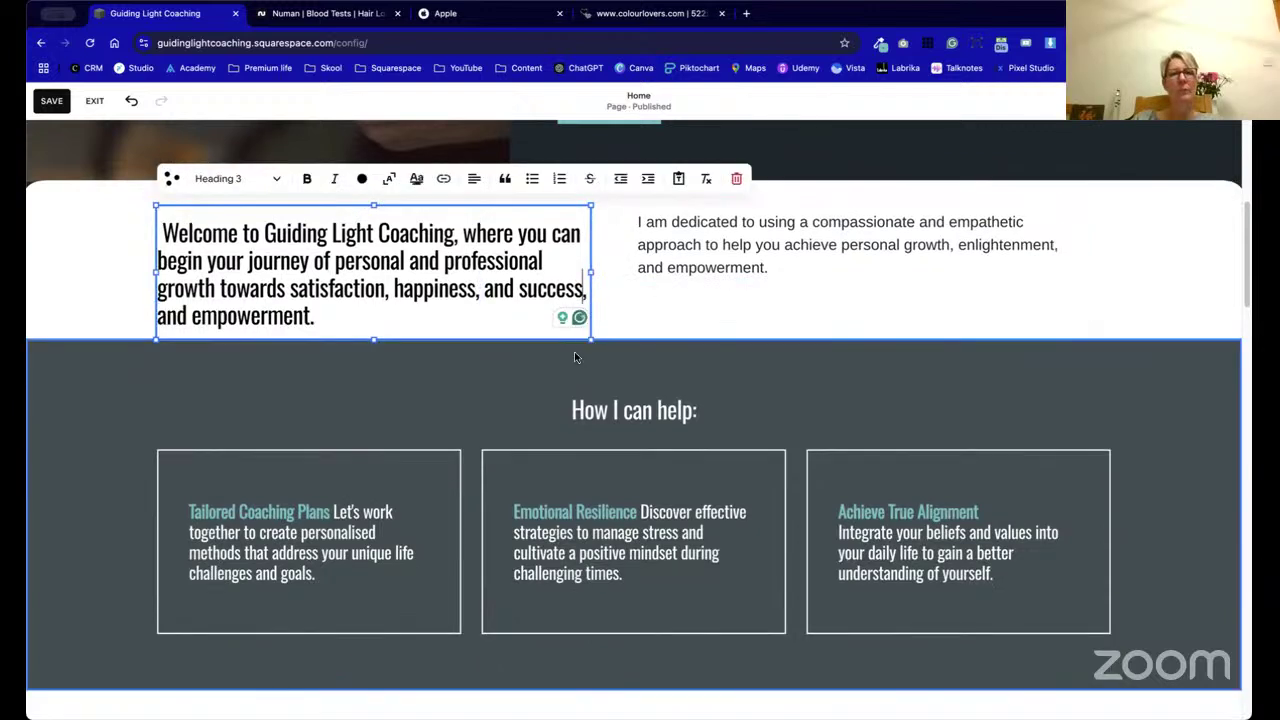
pyautogui.click(658, 303)
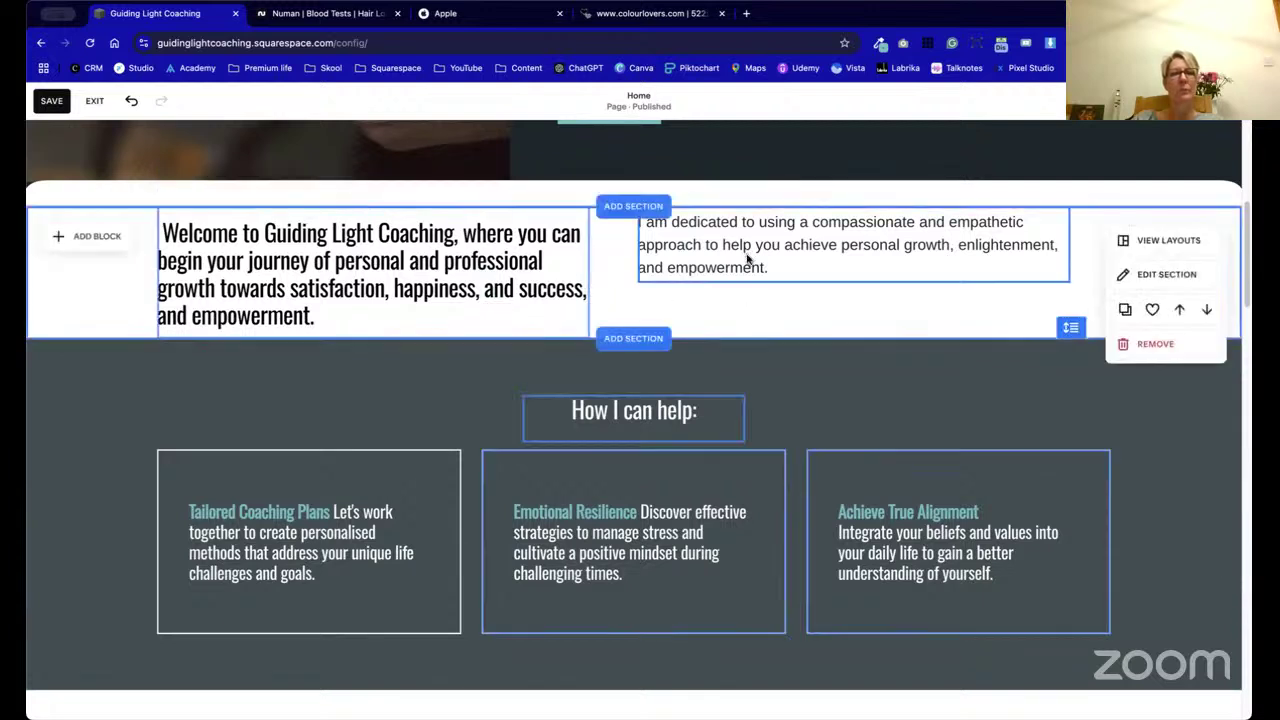
# - Try the paragraph block one row lower in a section two rows taller, and return it level with the heading block
pyautogui.moveTo(747, 253); pyautogui.dragTo(746, 280)
pyautogui.click(820, 331)
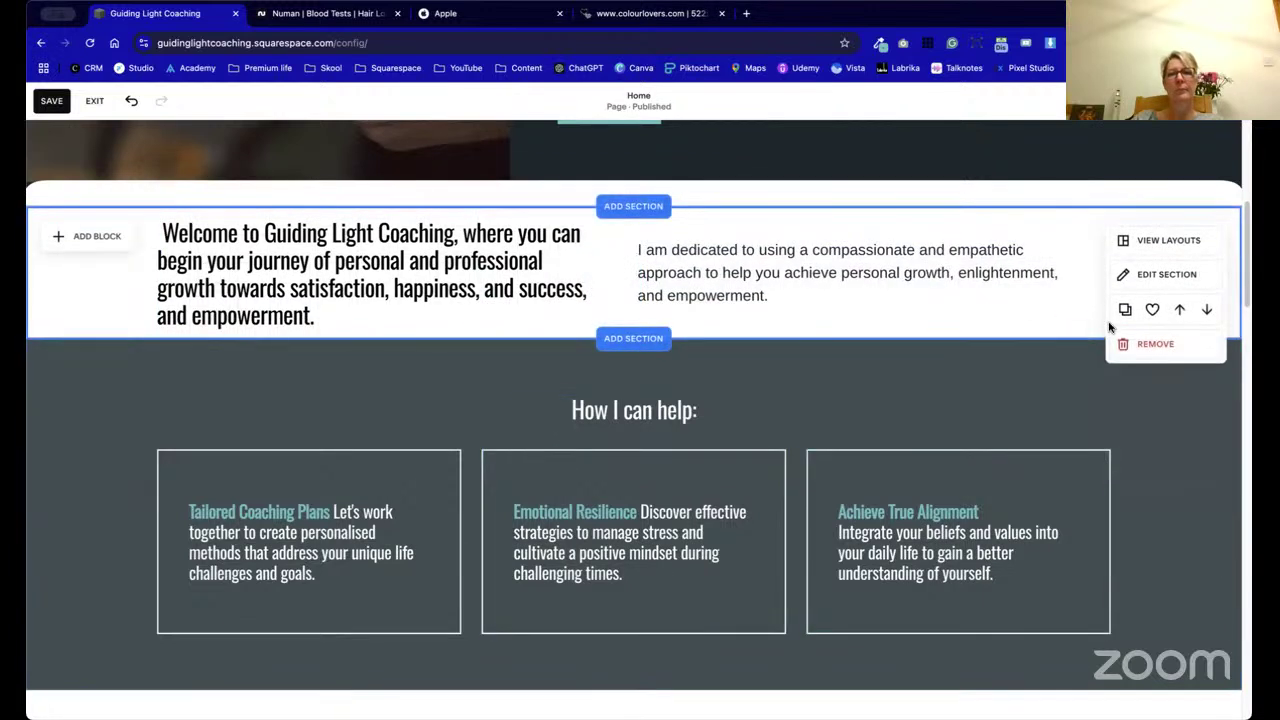
pyautogui.moveTo(1080, 327); pyautogui.dragTo(1078, 384)
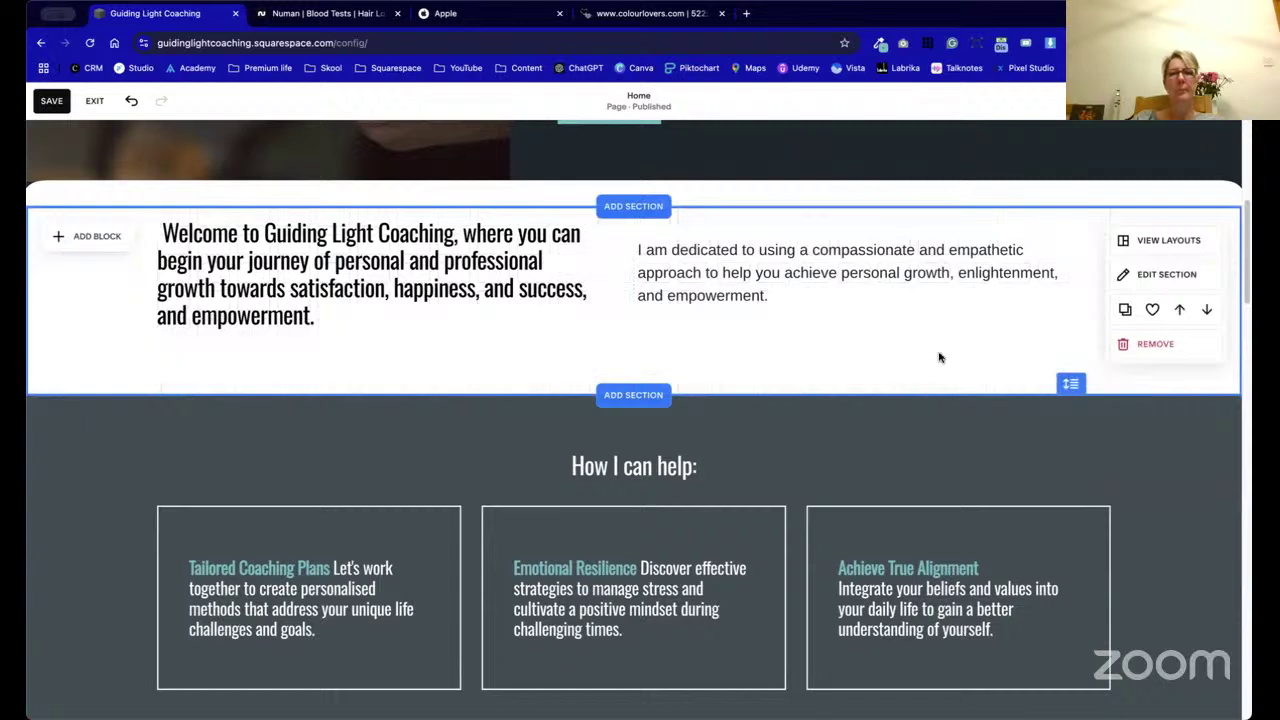
pyautogui.moveTo(448, 276); pyautogui.dragTo(442, 276)
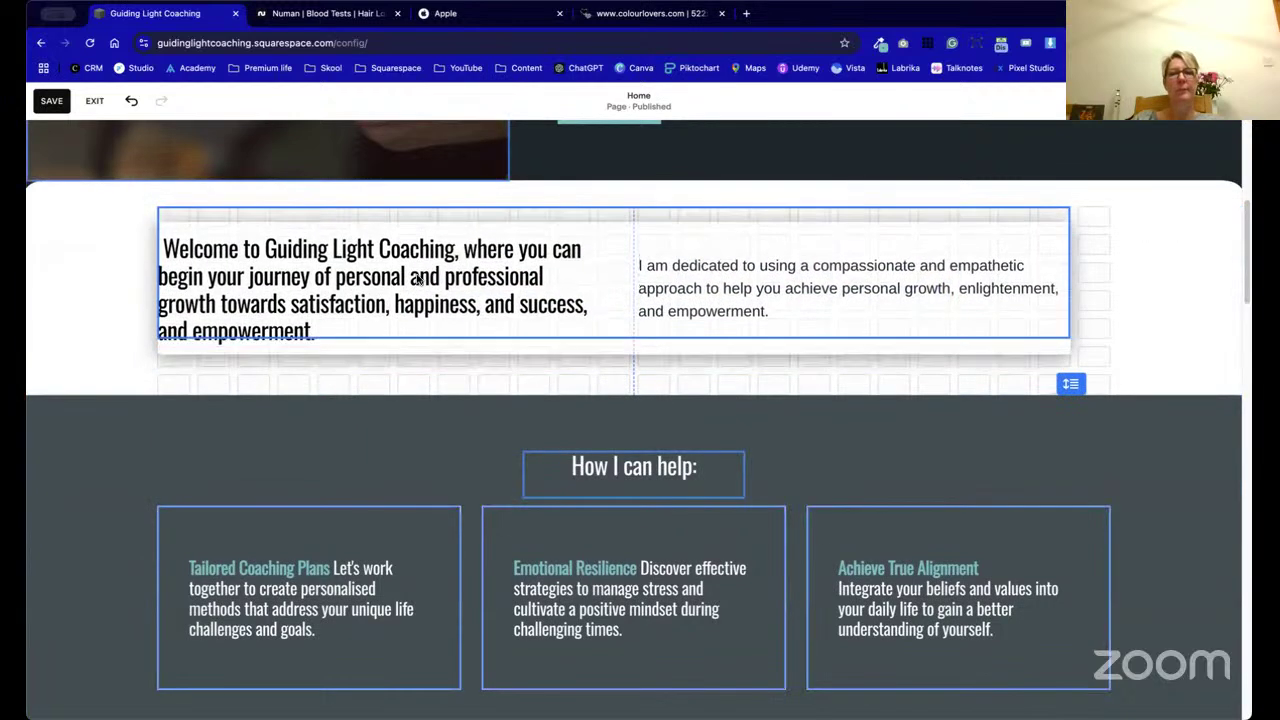
pyautogui.click(745, 349)
pyautogui.moveTo(749, 291); pyautogui.dragTo(749, 266)
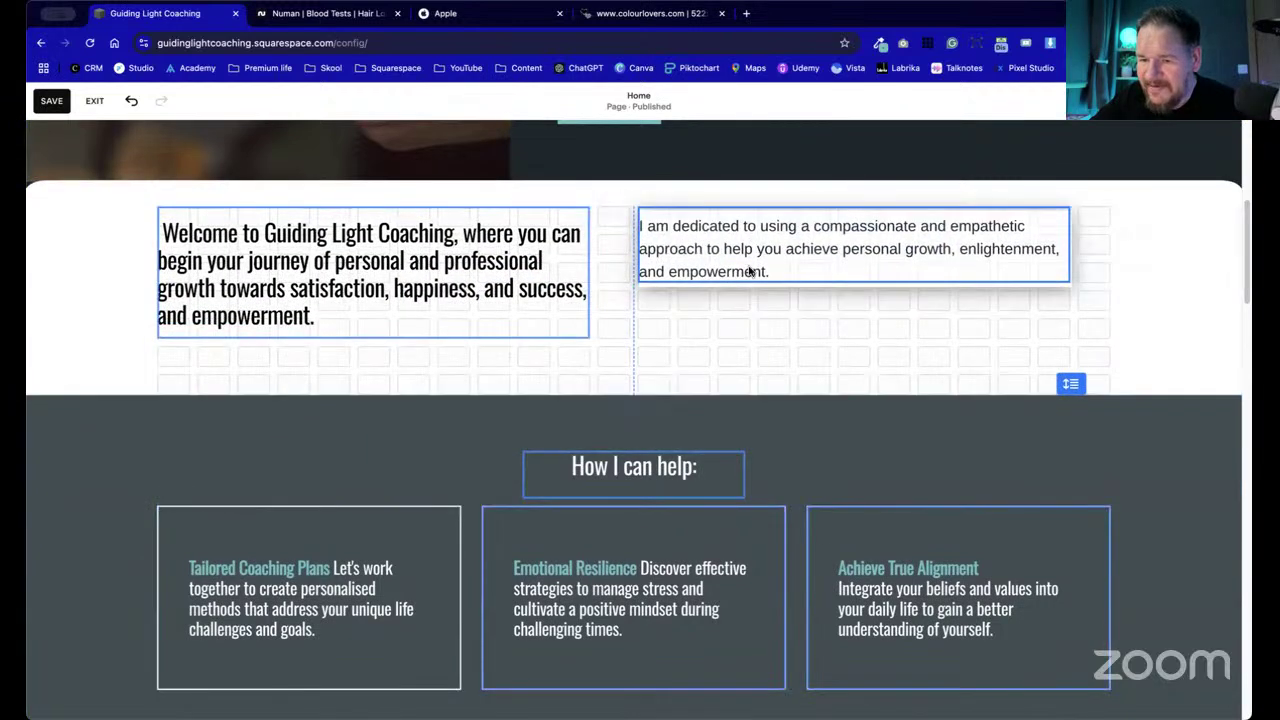
pyautogui.click(730, 325)
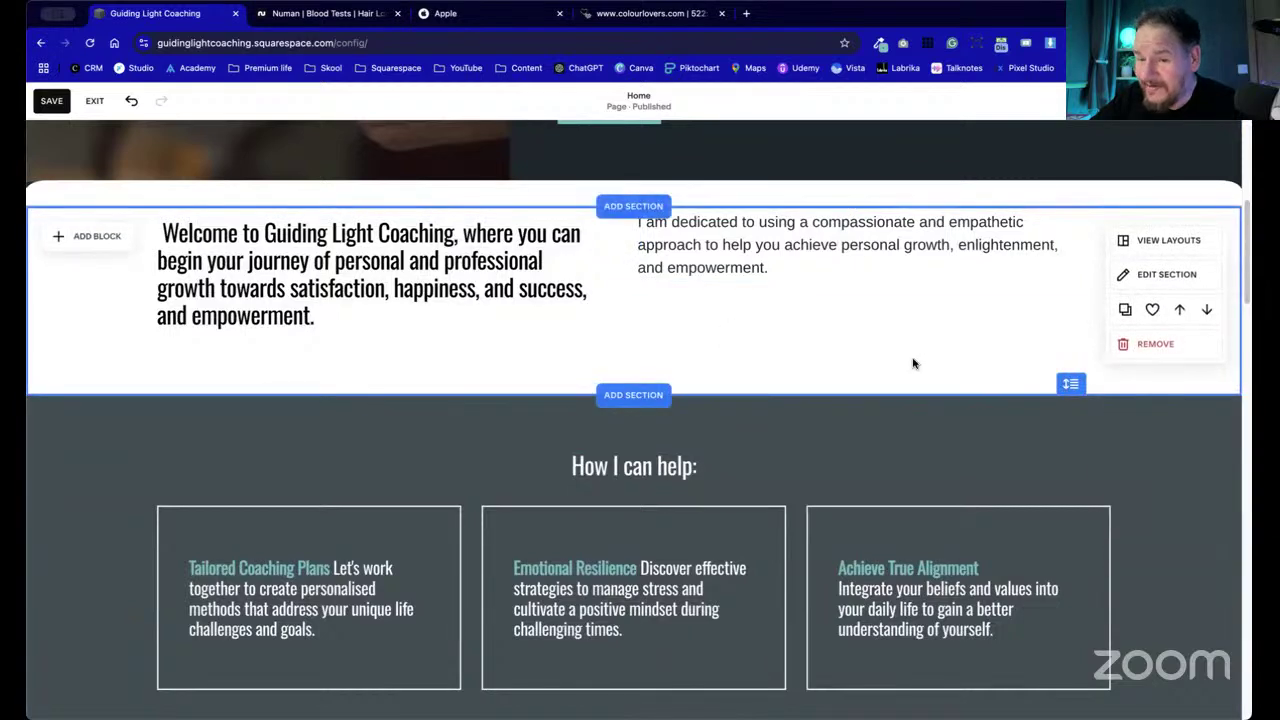
# - Resize the welcome section so that it ends one row below the heading block
pyautogui.moveTo(1071, 383); pyautogui.dragTo(1071, 411)
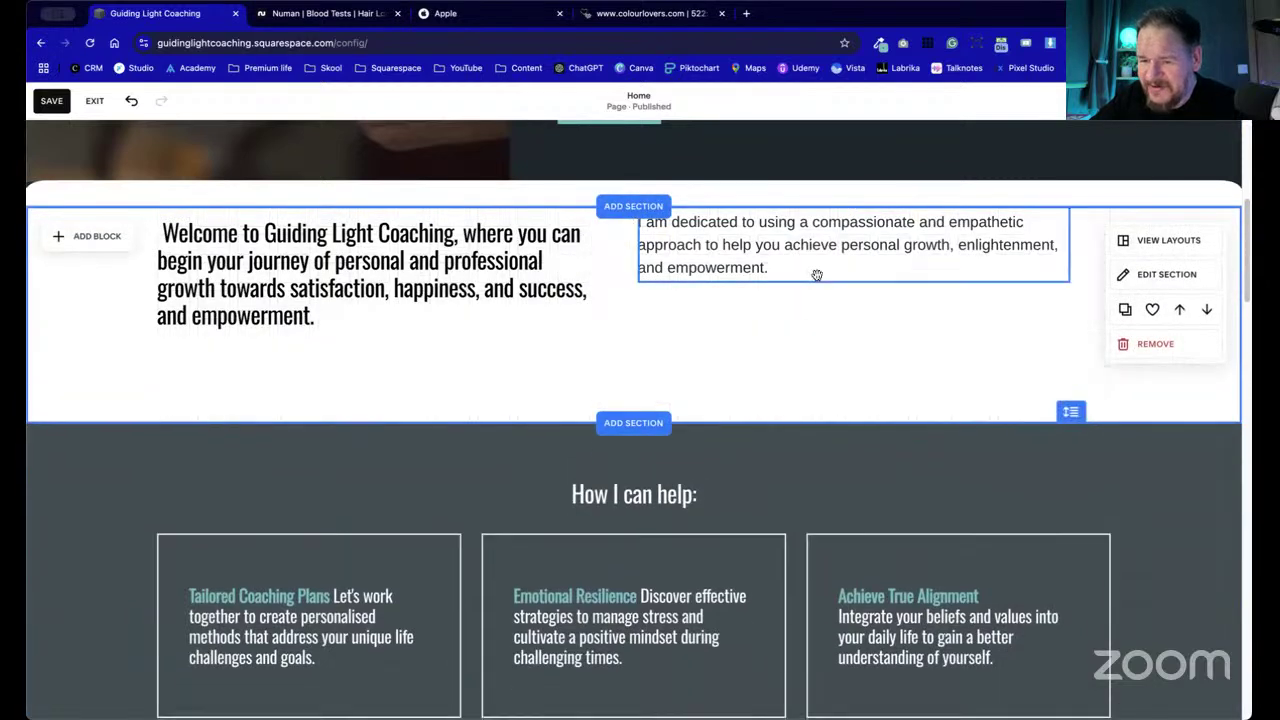
pyautogui.click(778, 268)
pyautogui.click(741, 353)
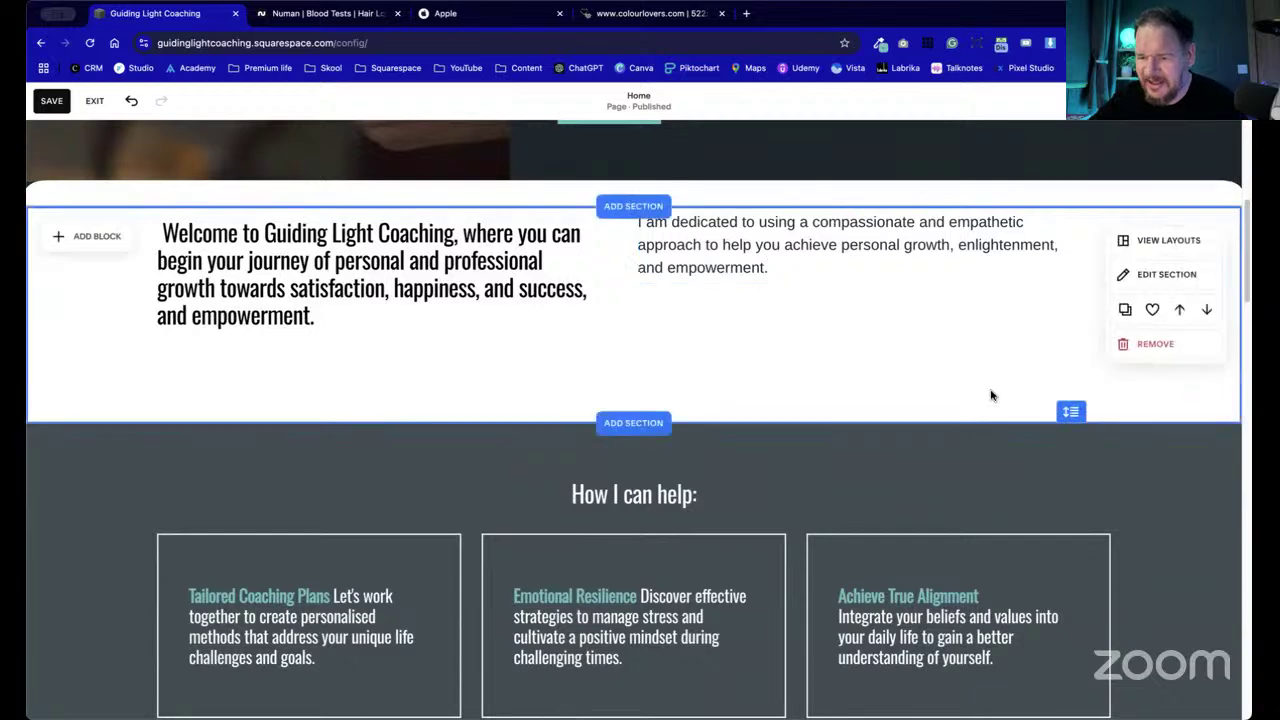
pyautogui.moveTo(1069, 413); pyautogui.dragTo(1070, 356)
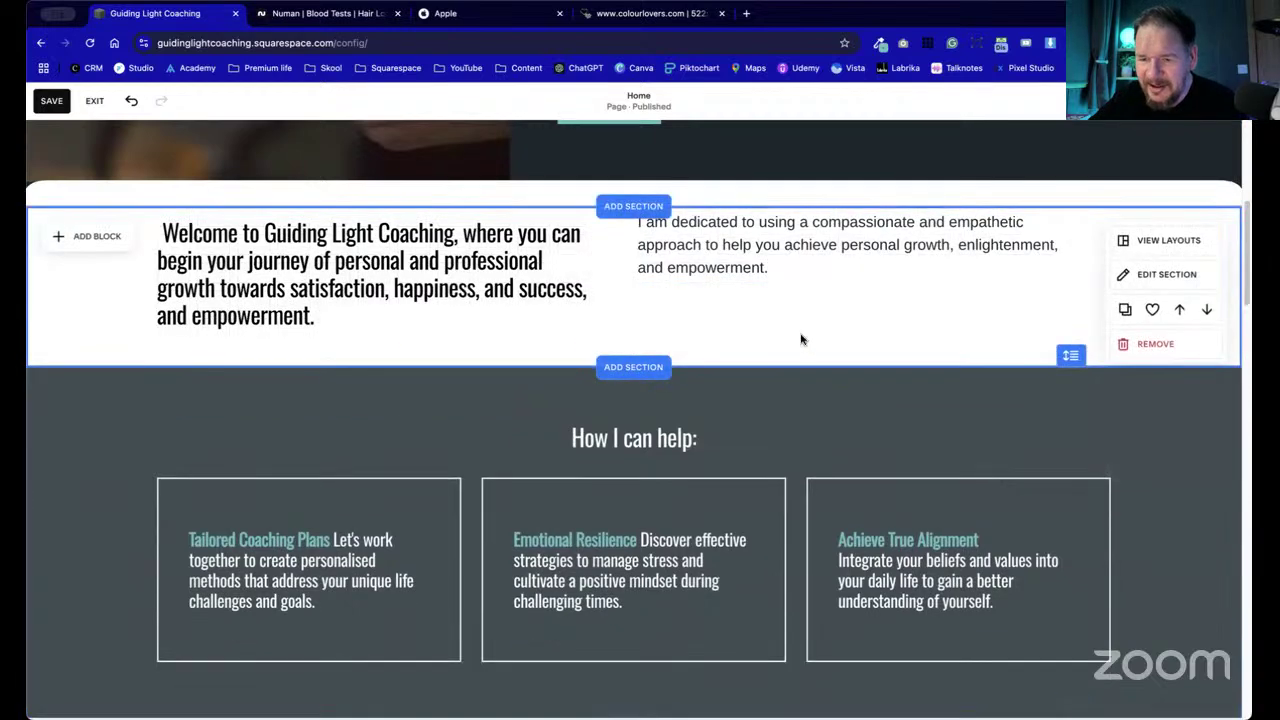
# - Set the vertical alignment of the "I am dedicated" paragraph to the bottom of its block
pyautogui.scroll(3, 812, 357)
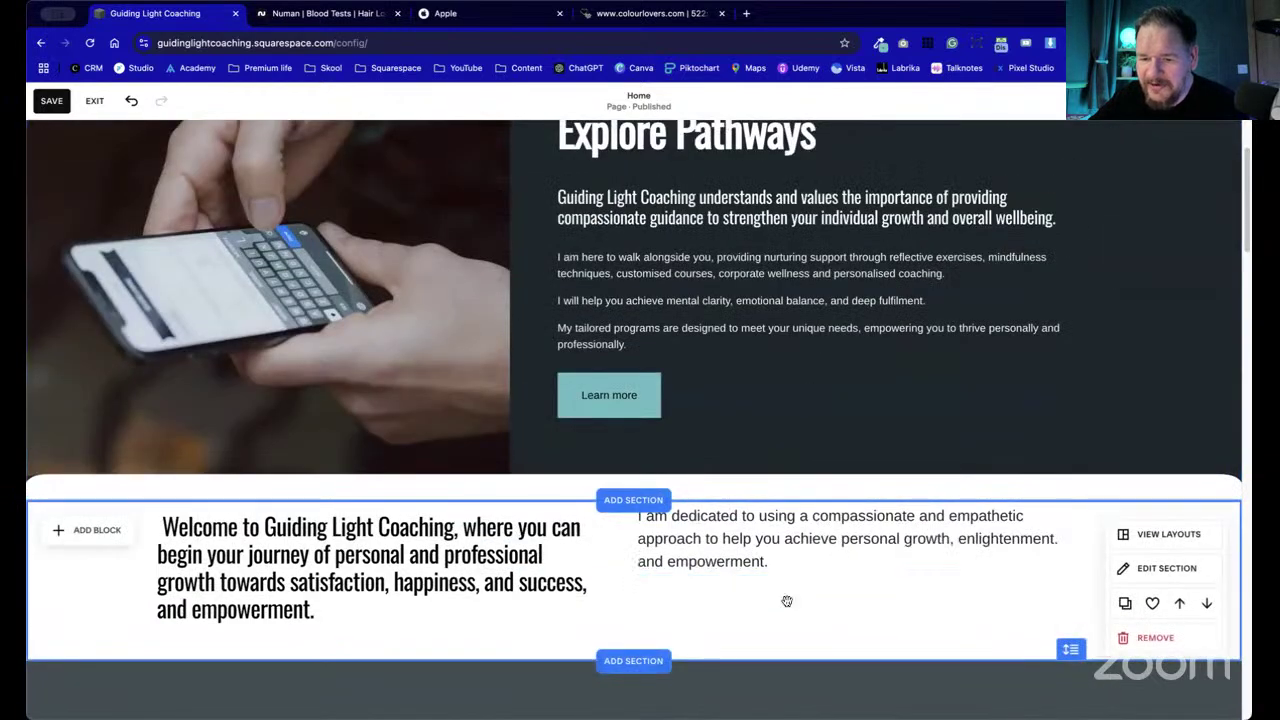
pyautogui.click(785, 551)
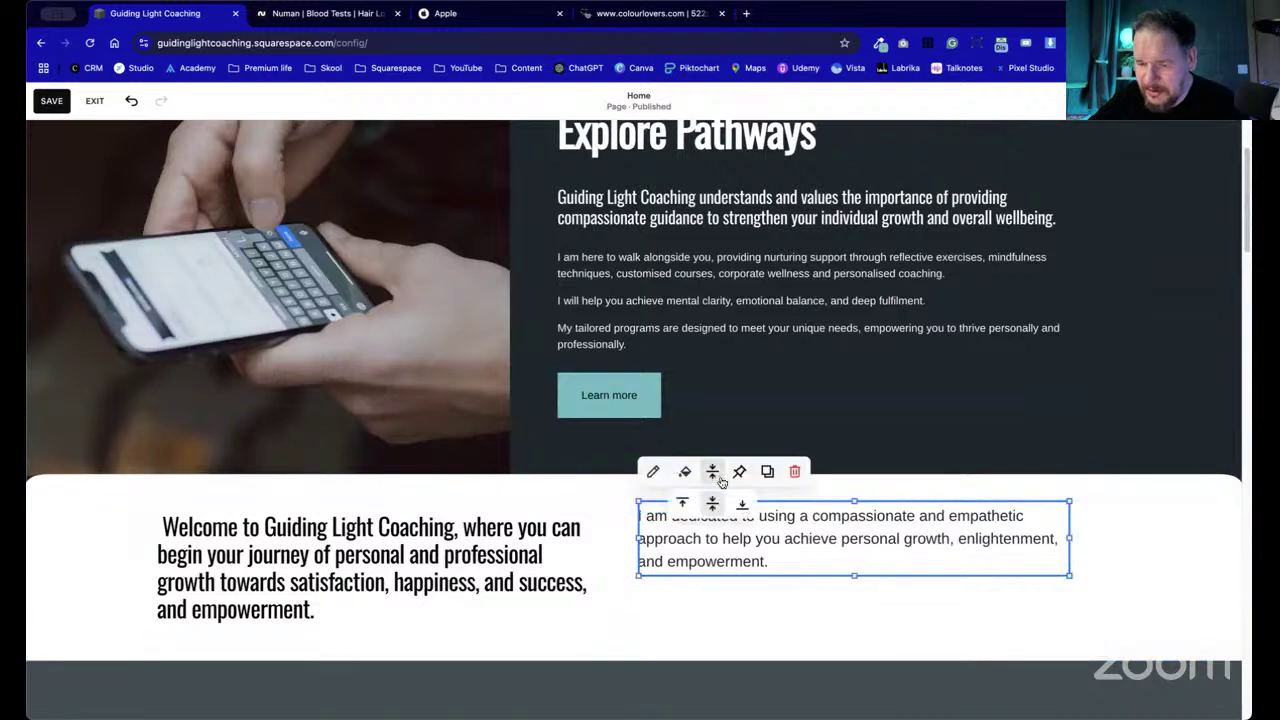
pyautogui.click(838, 605)
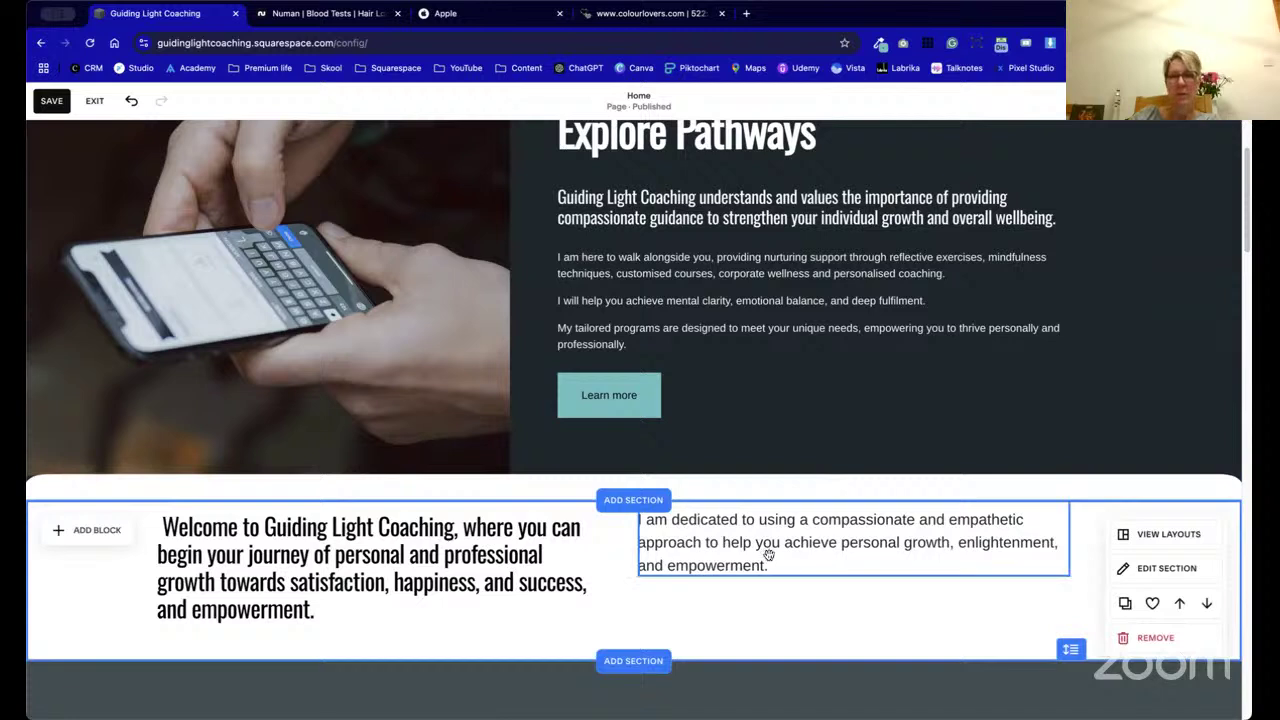
# - Move the heading and paragraph blocks together one row down and make the welcome section one row taller
pyautogui.scroll(-2, 777, 558)
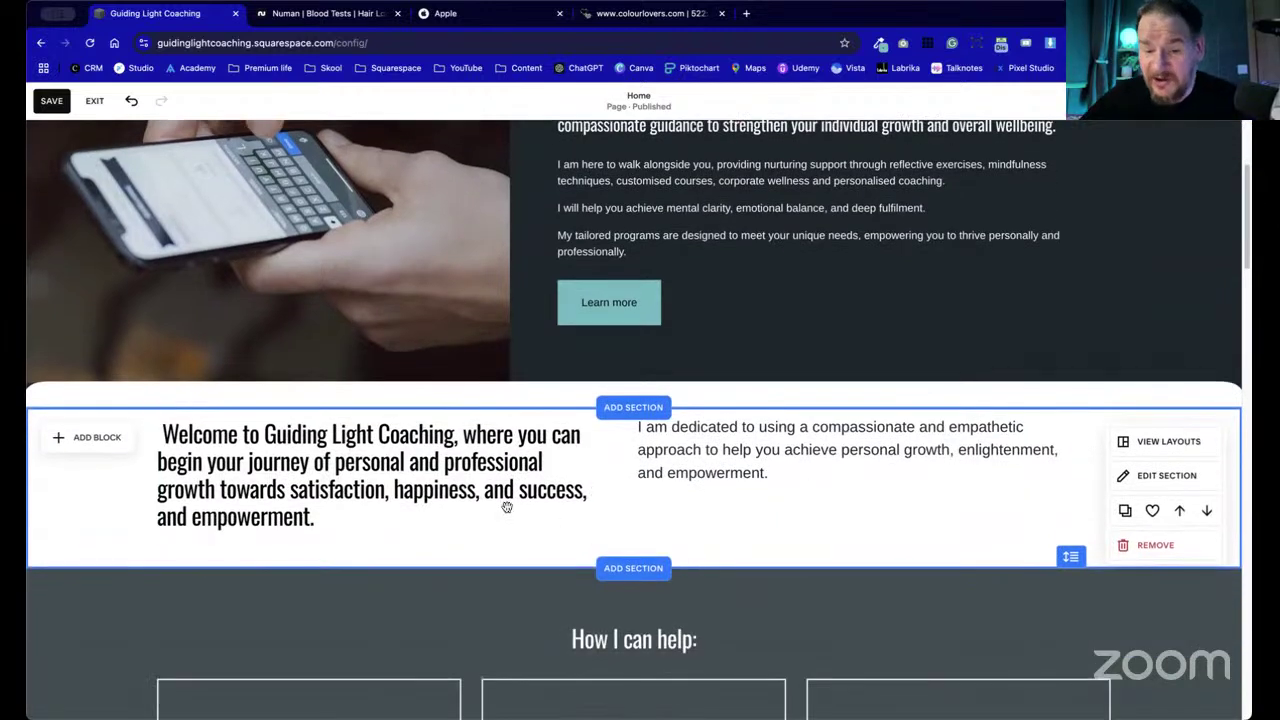
pyautogui.scroll(-5, 507, 507)
pyautogui.scroll(5, 772, 559)
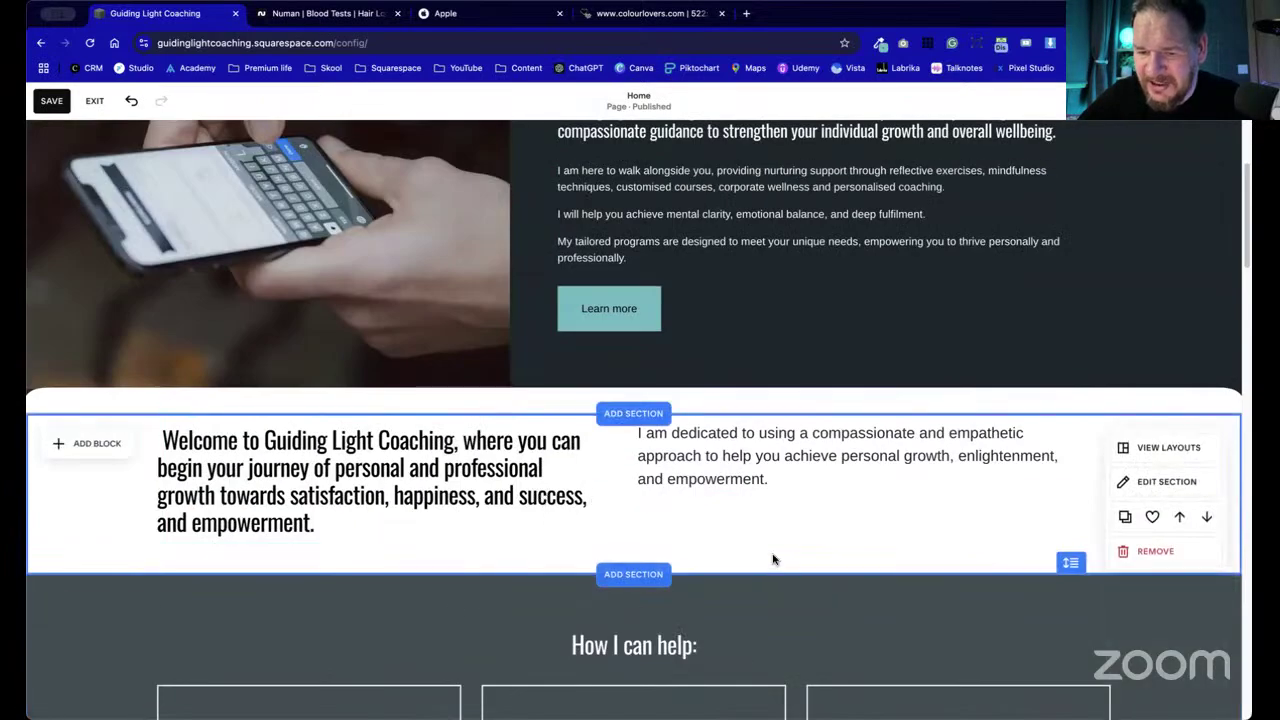
pyautogui.moveTo(772, 559); pyautogui.dragTo(560, 470)
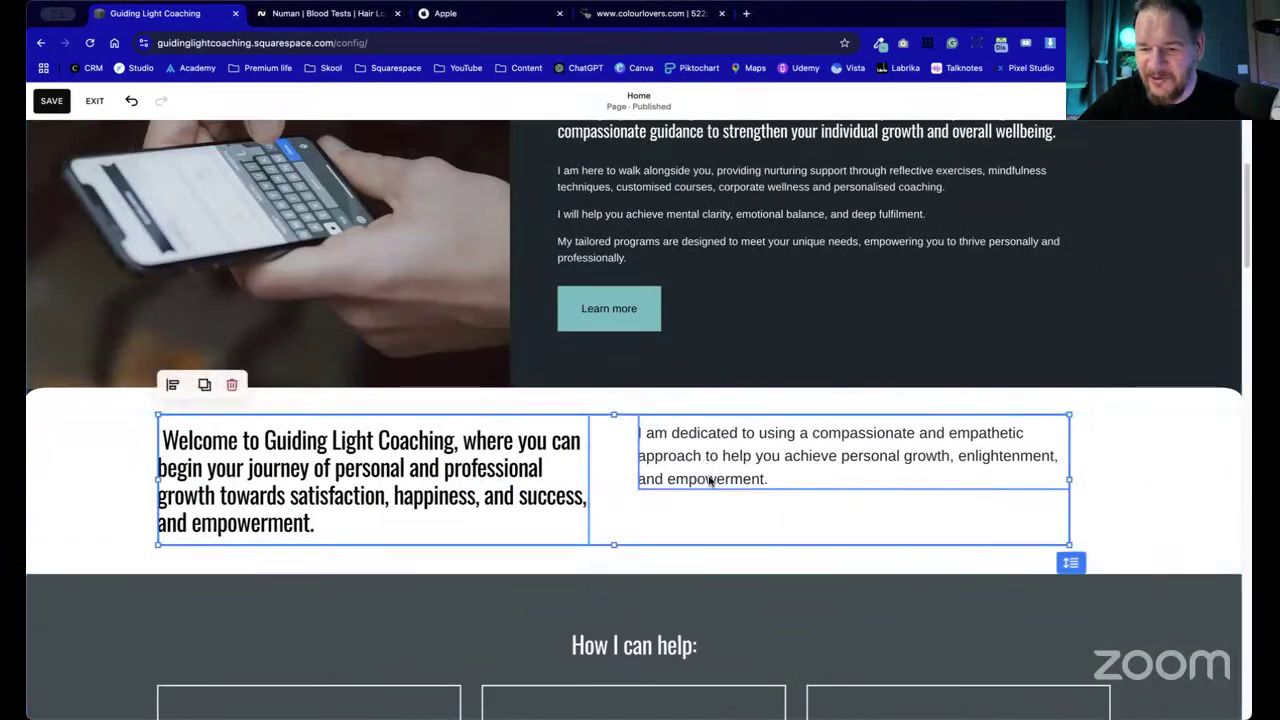
pyautogui.moveTo(710, 481); pyautogui.dragTo(710, 509)
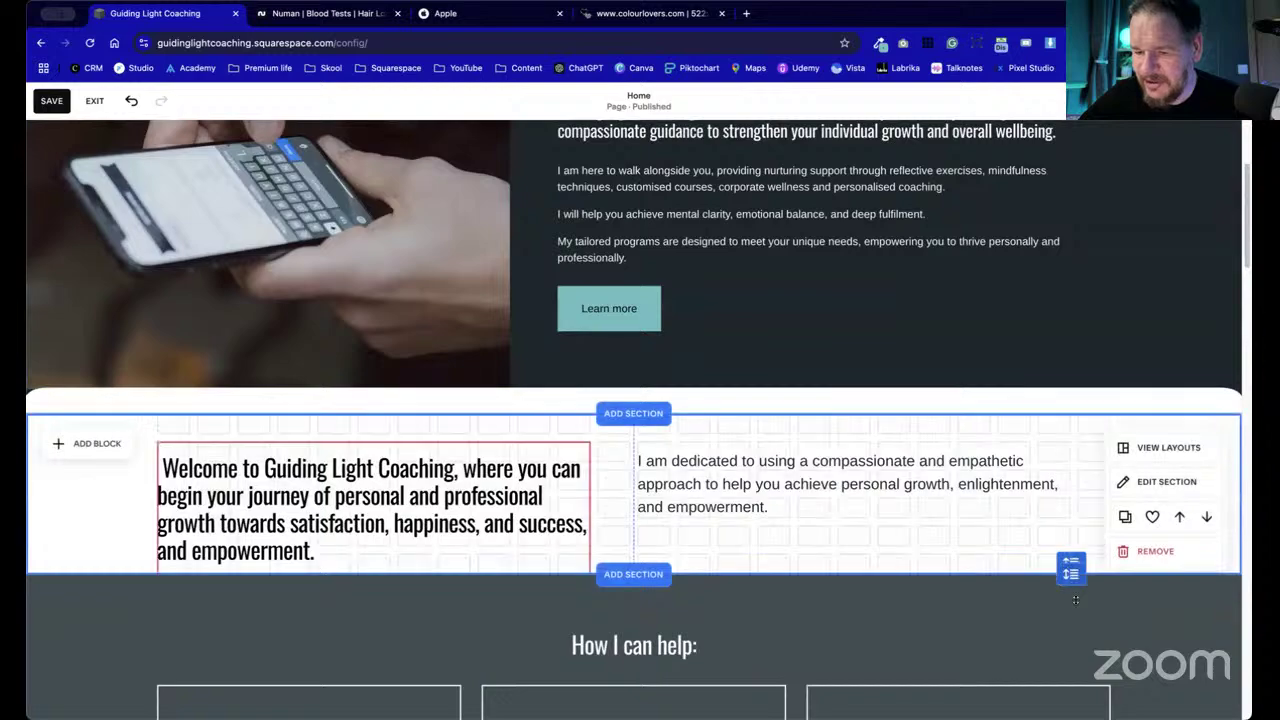
pyautogui.scroll(-1, 1074, 619)
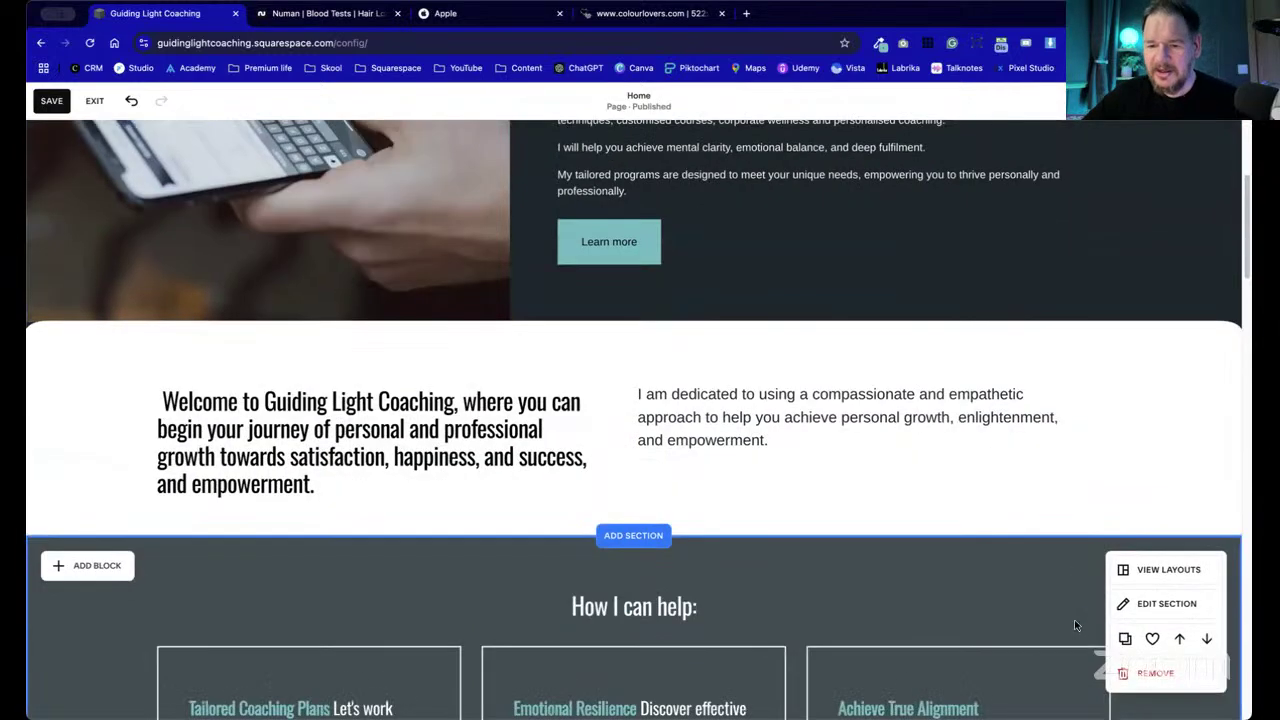
# - Change the three circular images above the service headings (feather, wellness and mountain hand) from Shape to Fill
pyautogui.scroll(-8, 1074, 619)
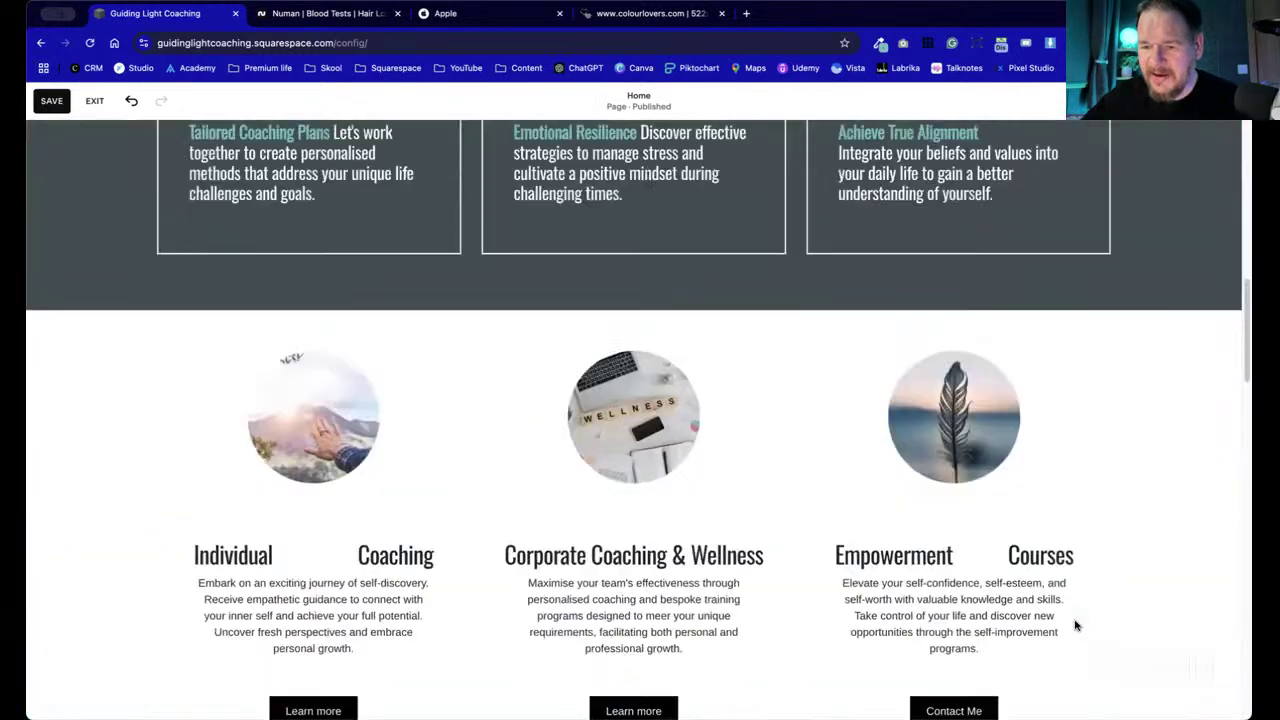
pyautogui.doubleClick(965, 440)
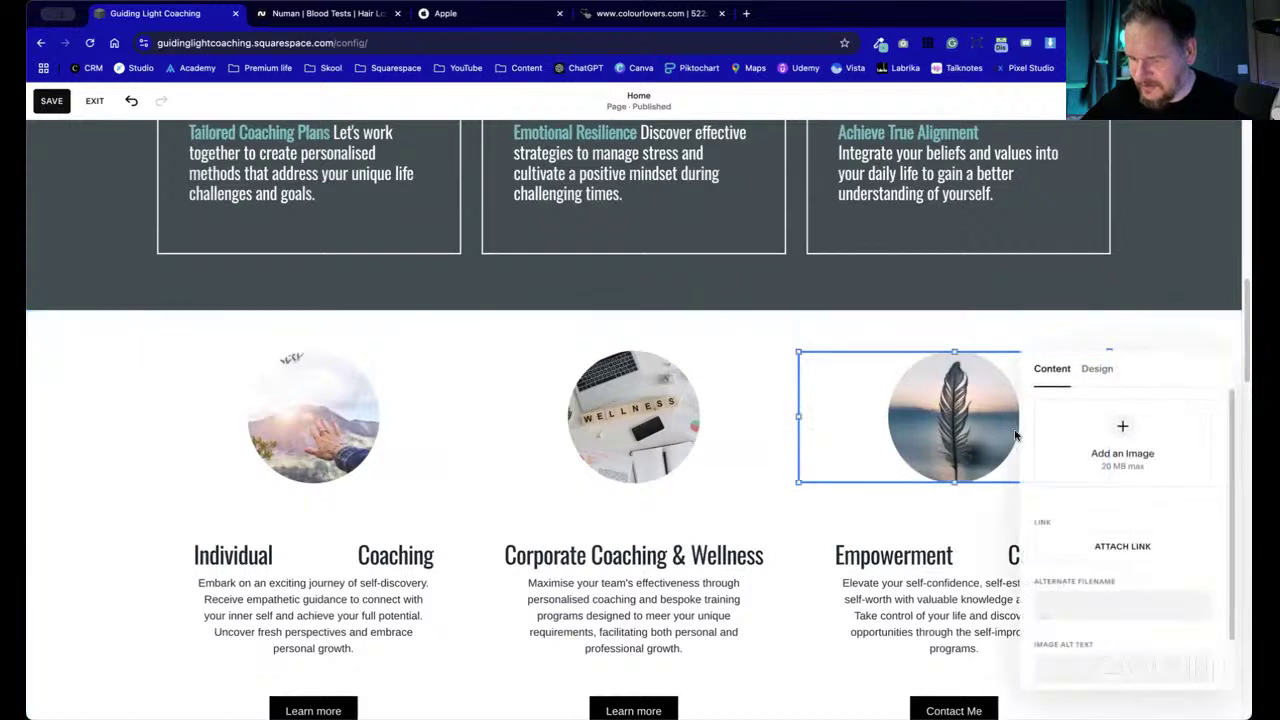
pyautogui.click(1098, 369)
pyautogui.click(1128, 418)
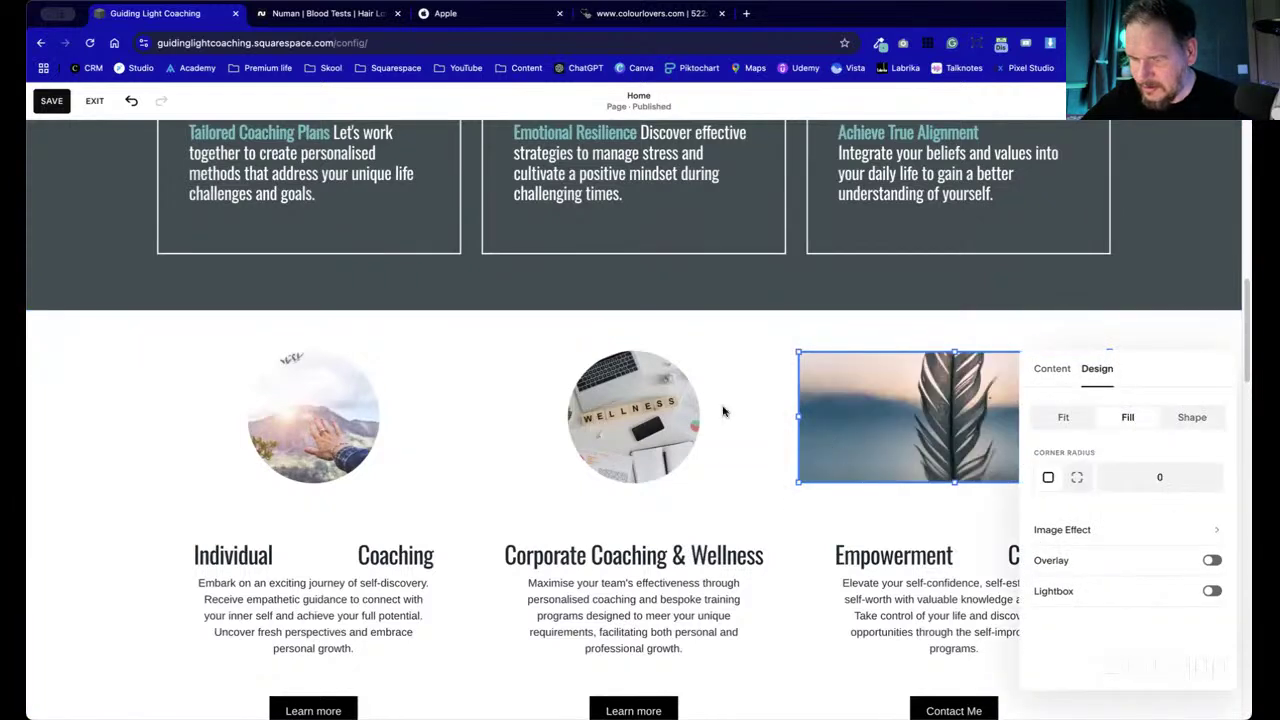
pyautogui.doubleClick(658, 425)
pyautogui.click(882, 369)
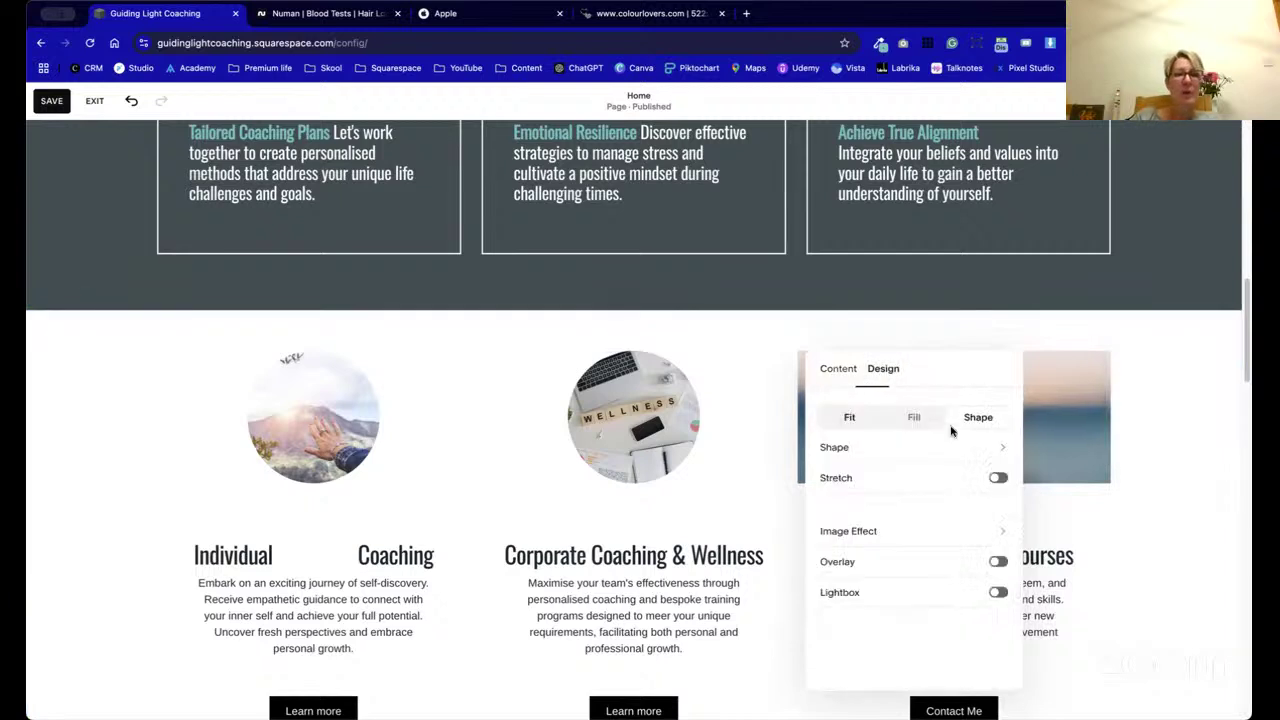
pyautogui.click(930, 420)
pyautogui.doubleClick(313, 415)
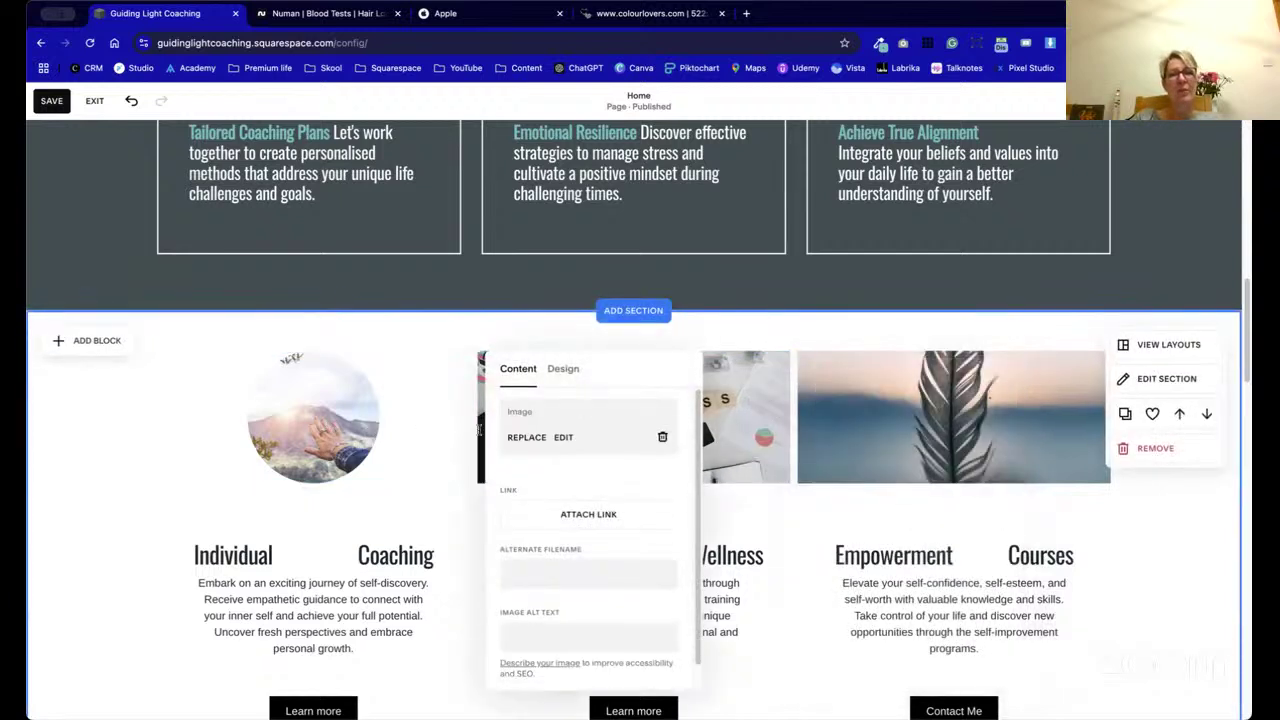
pyautogui.click(563, 369)
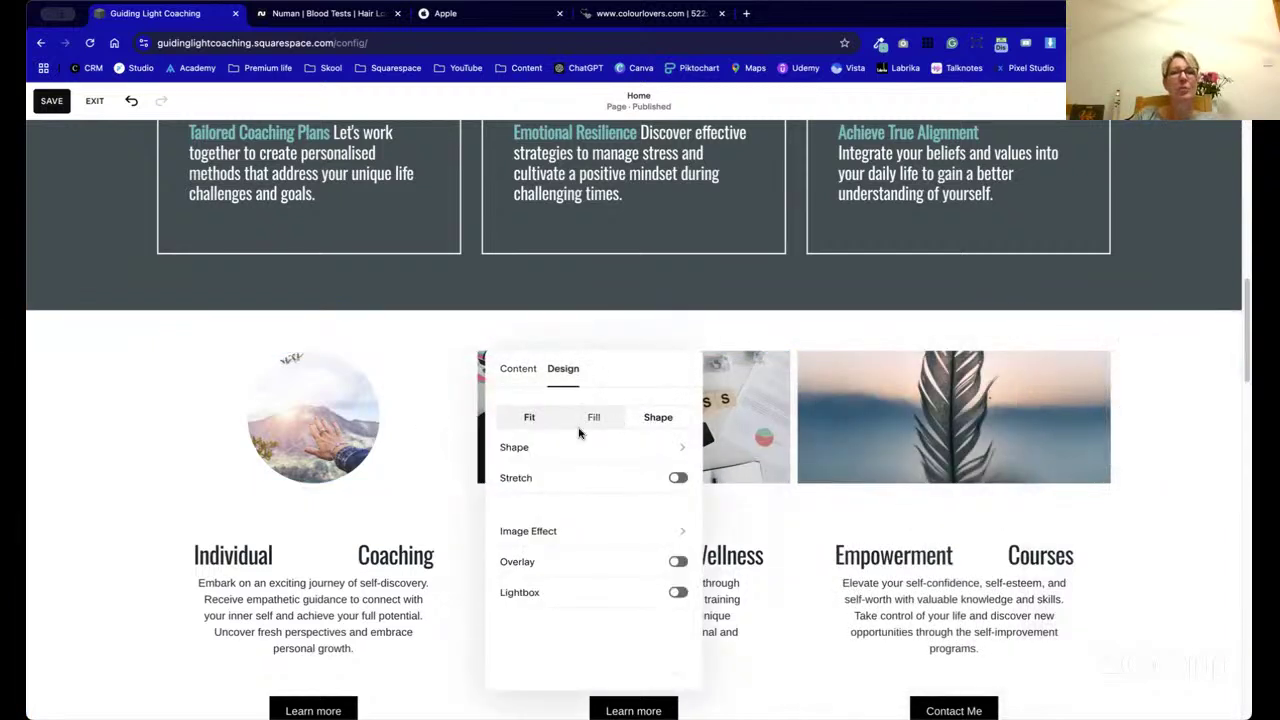
pyautogui.click(593, 417)
pyautogui.click(97, 457)
# - Remove the extra gap between the words in the heading so it reads "Individual Coaching"
pyautogui.scroll(-4, 120, 520)
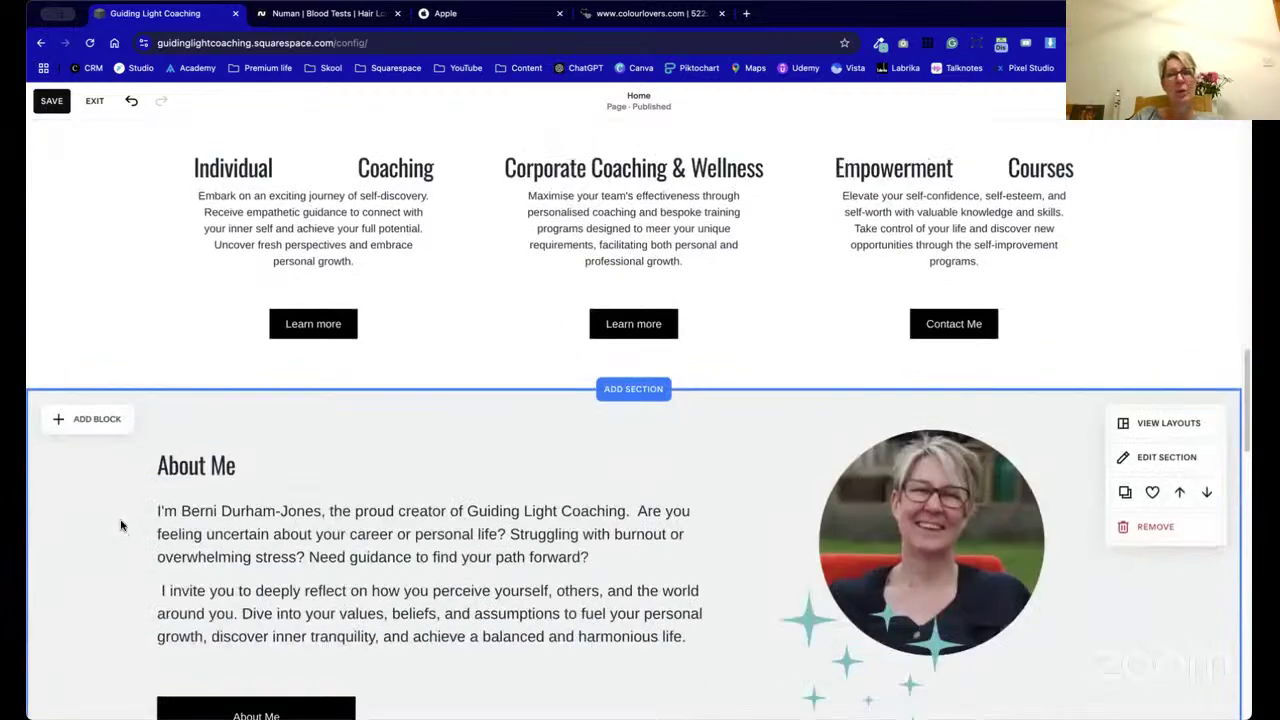
pyautogui.doubleClick(341, 195)
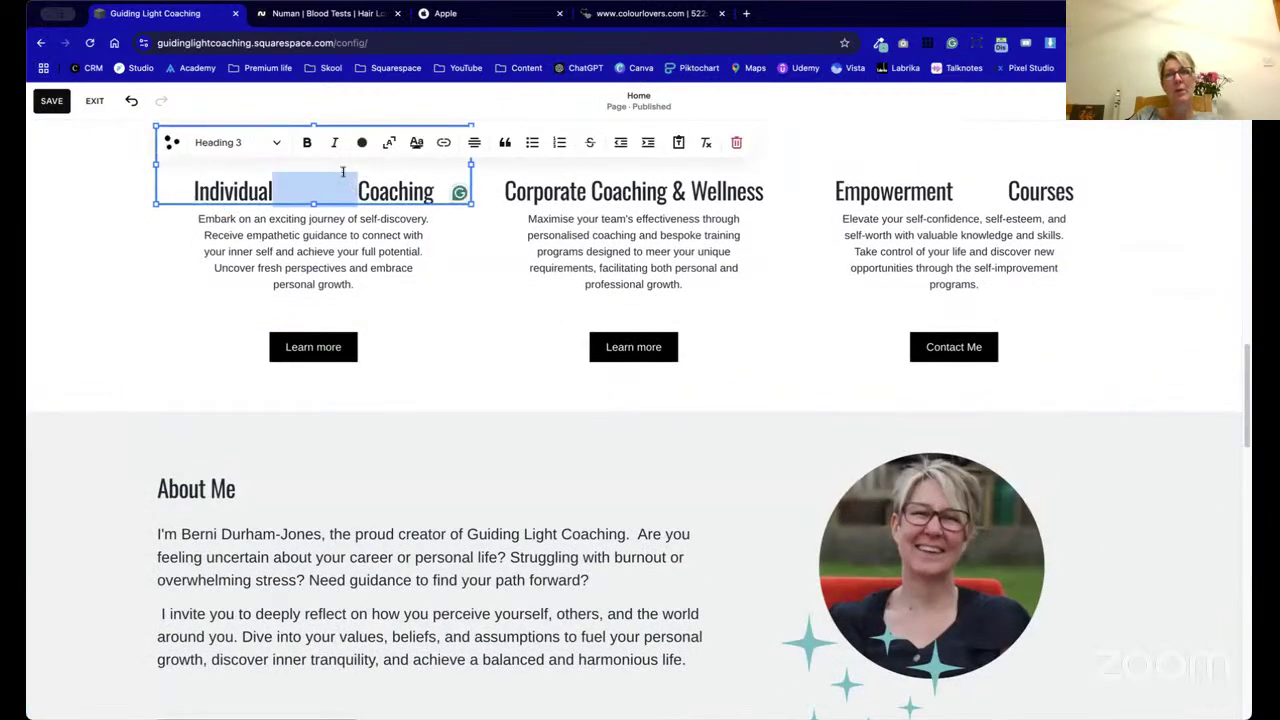
pyautogui.click(361, 143)
pyautogui.click(514, 354)
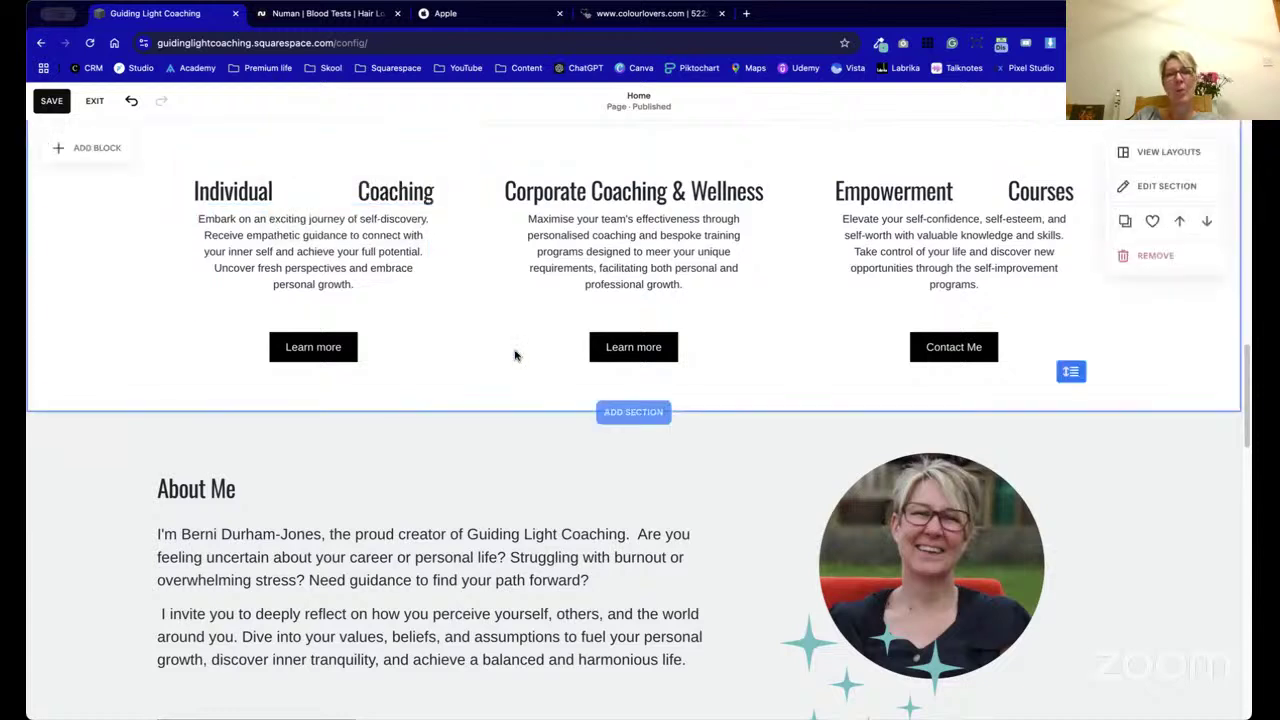
pyautogui.doubleClick(360, 190)
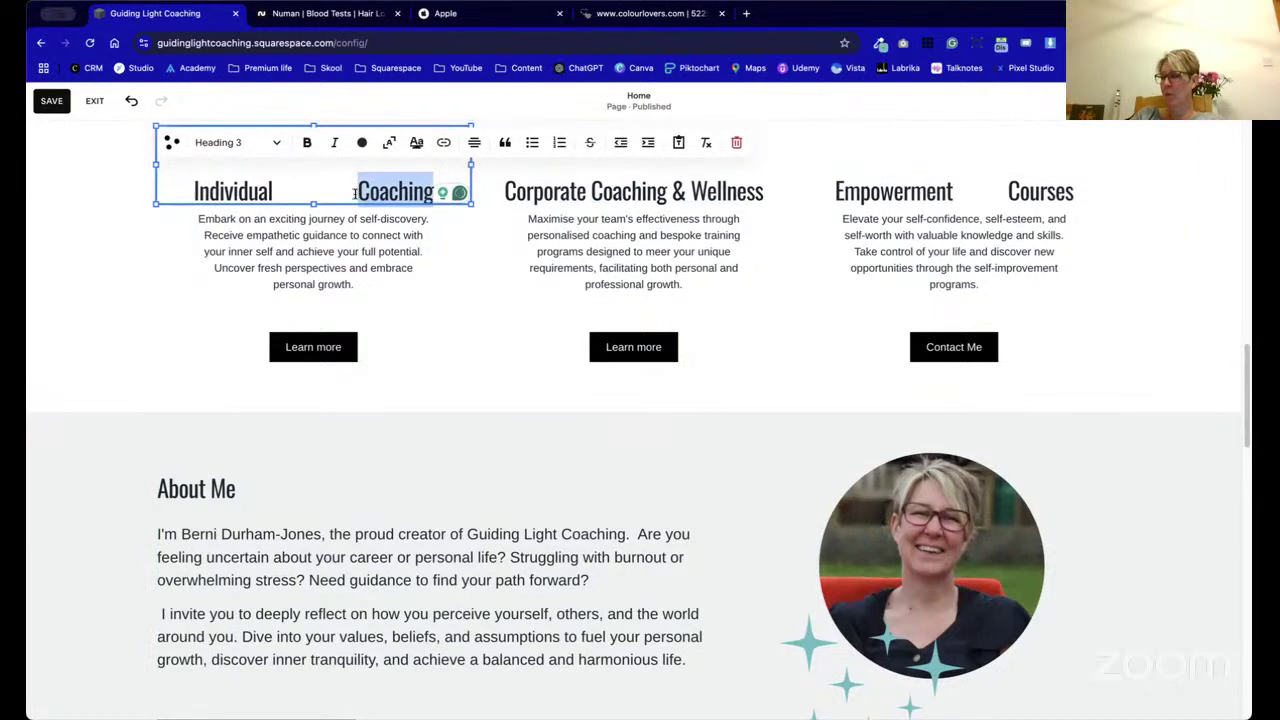
pyautogui.moveTo(358, 190); pyautogui.dragTo(305, 193)
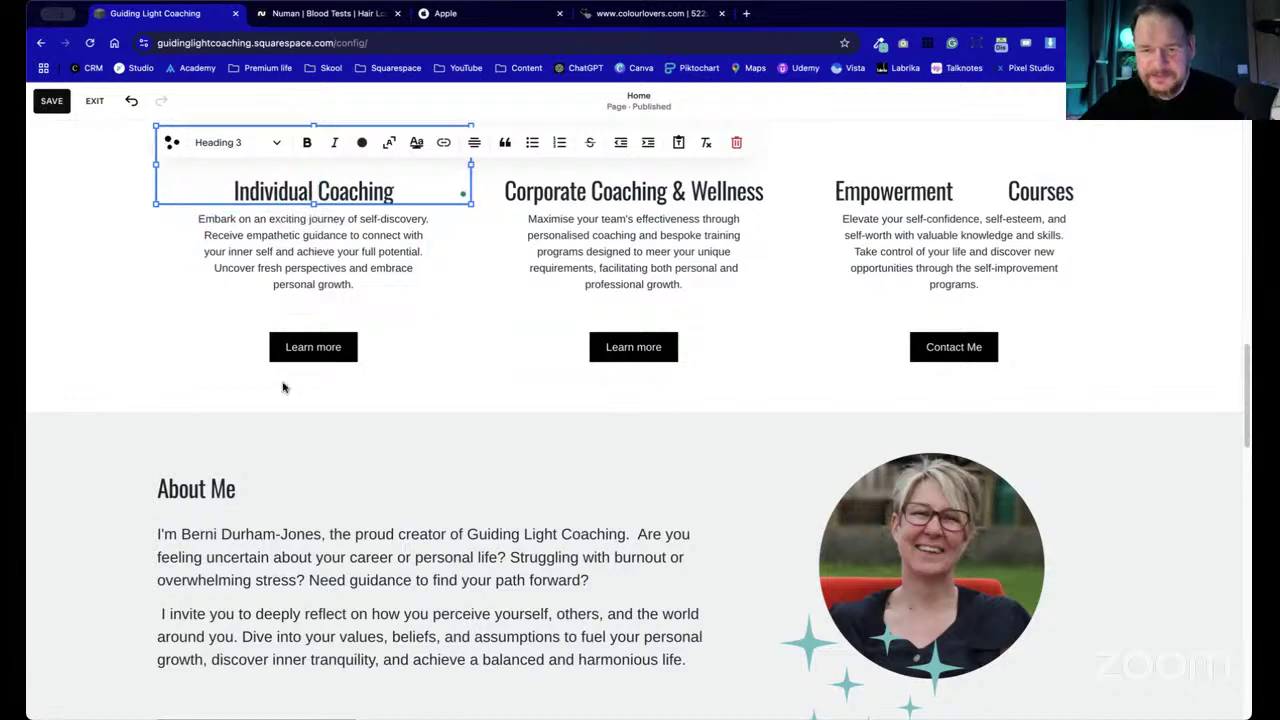
pyautogui.click(435, 451)
# - Left-align the "Individual Coaching" heading and the text of the paragraph beneath it
pyautogui.scroll(3, 435, 451)
pyautogui.click(356, 400)
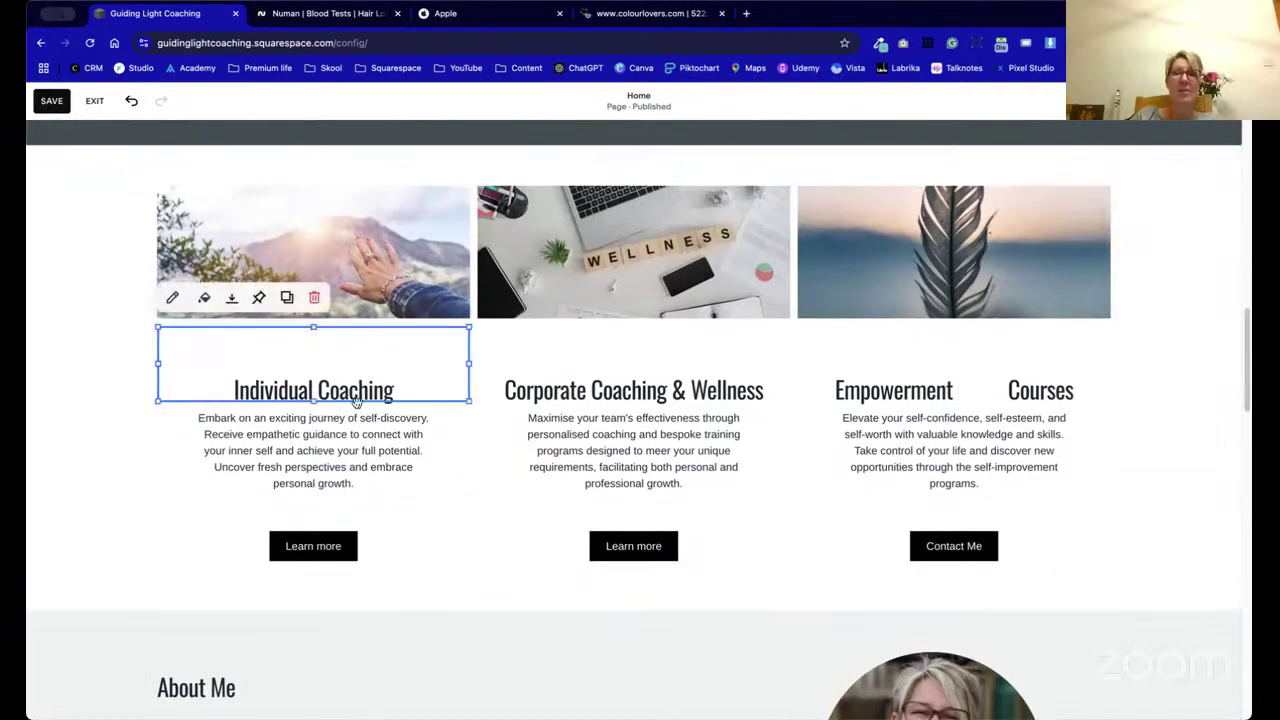
pyautogui.click(352, 392)
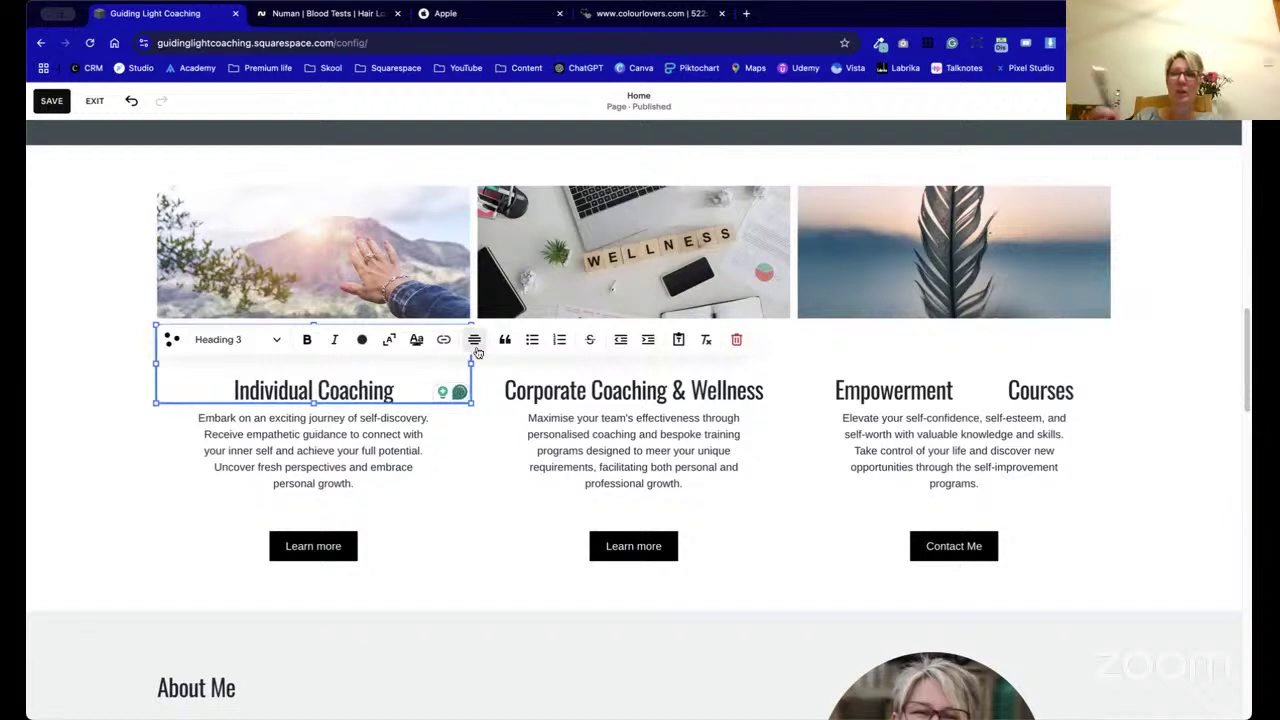
pyautogui.click(366, 445)
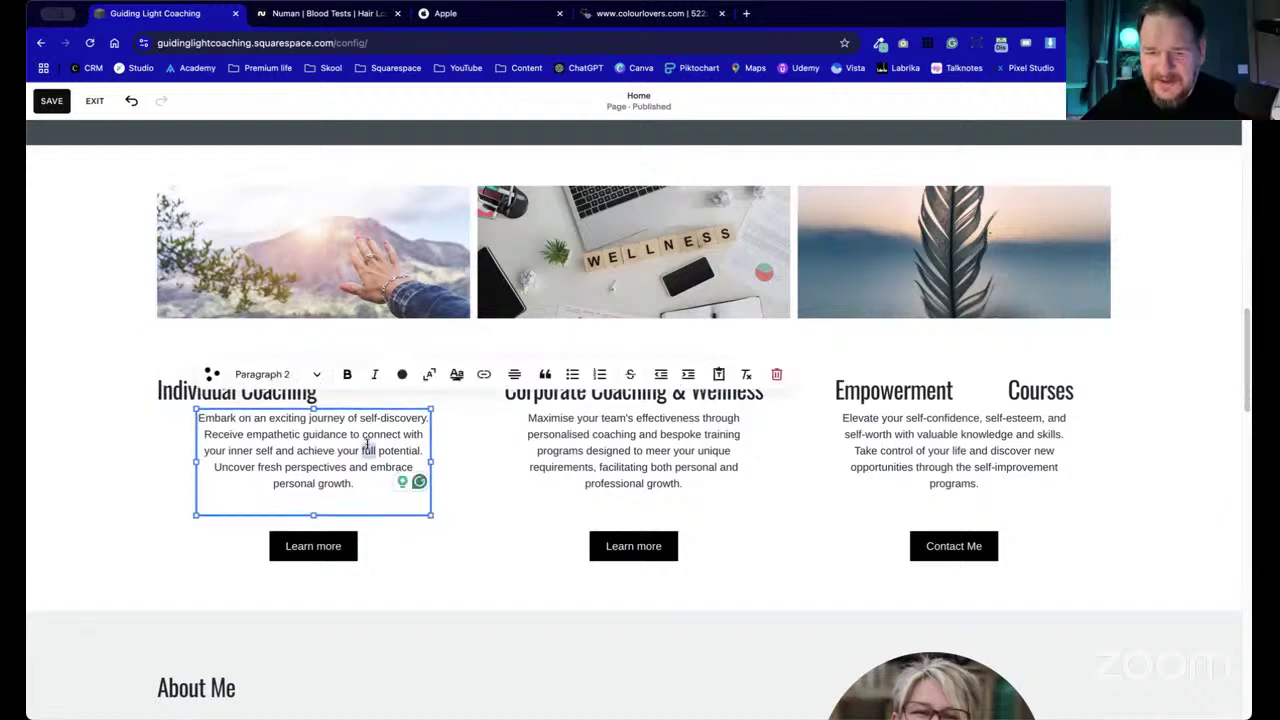
pyautogui.hotkey('ctrl', 'a')
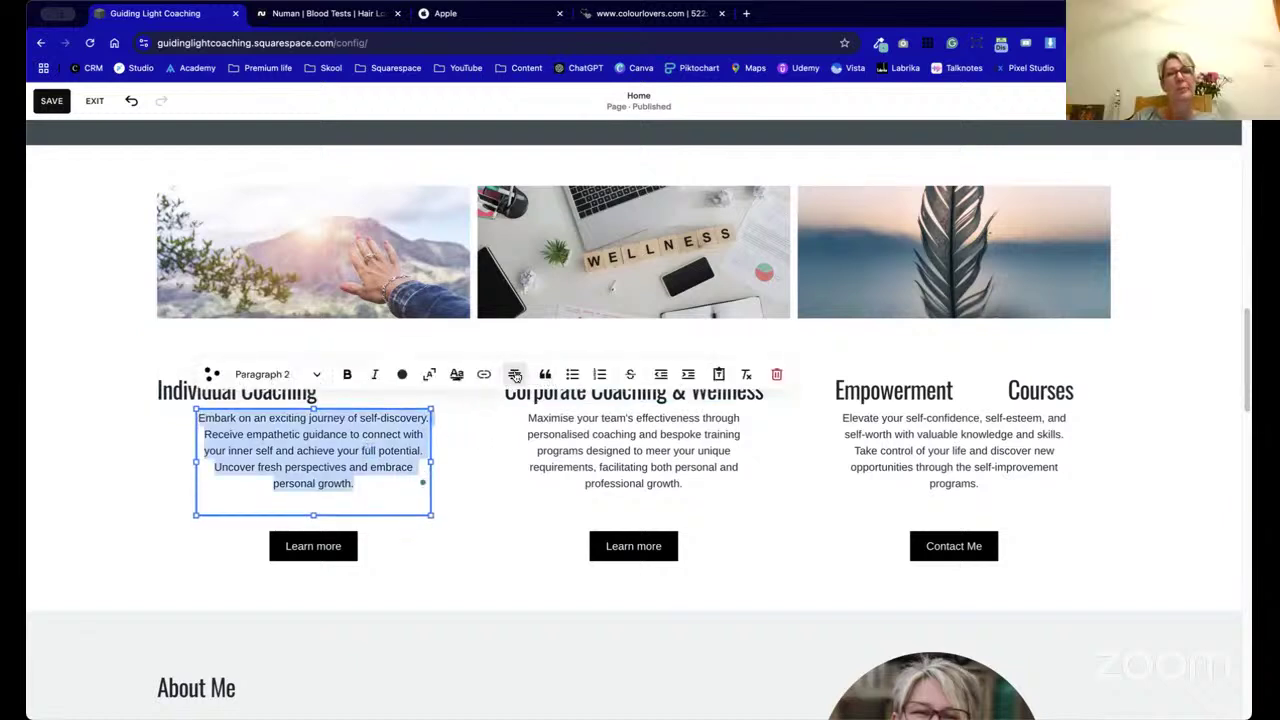
pyautogui.click(514, 374)
pyautogui.click(474, 410)
pyautogui.click(477, 487)
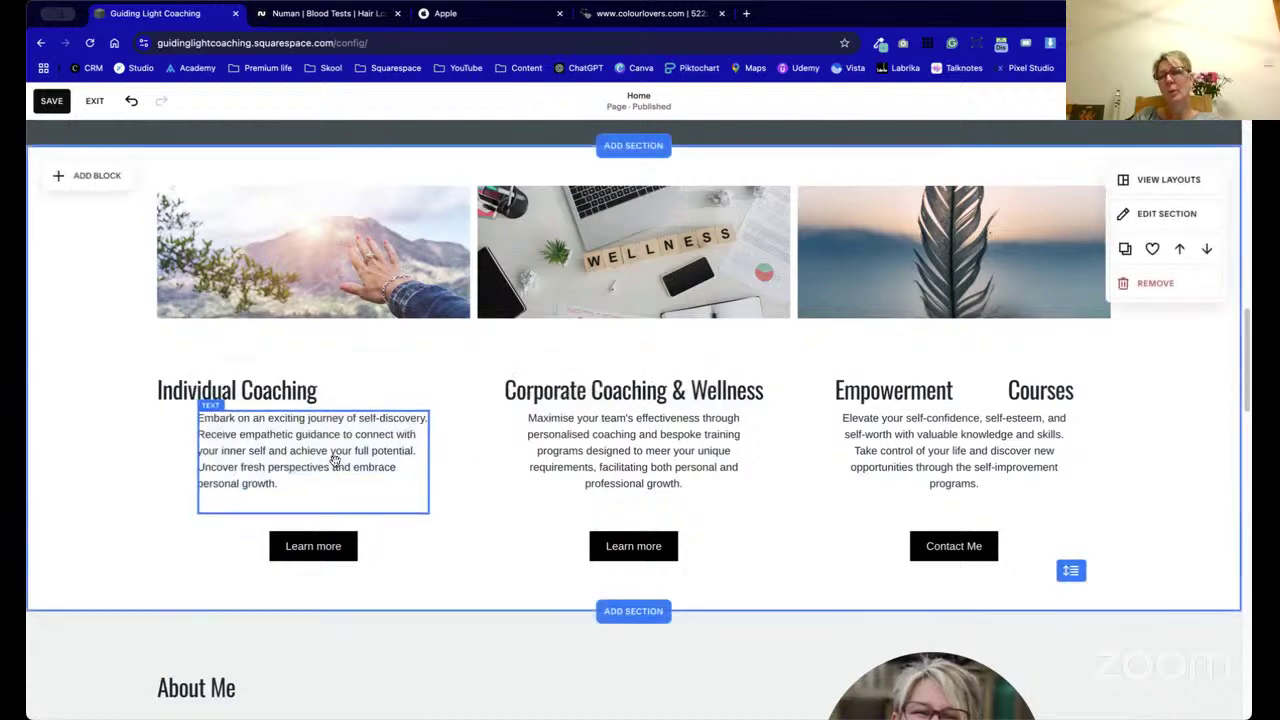
# - Move the Individual Coaching paragraph and its "Learn more" button flush with the column's left edge and left-align the button in its block
pyautogui.moveTo(337, 451); pyautogui.dragTo(300, 451)
pyautogui.moveTo(358, 550); pyautogui.dragTo(343, 540)
pyautogui.click(305, 494)
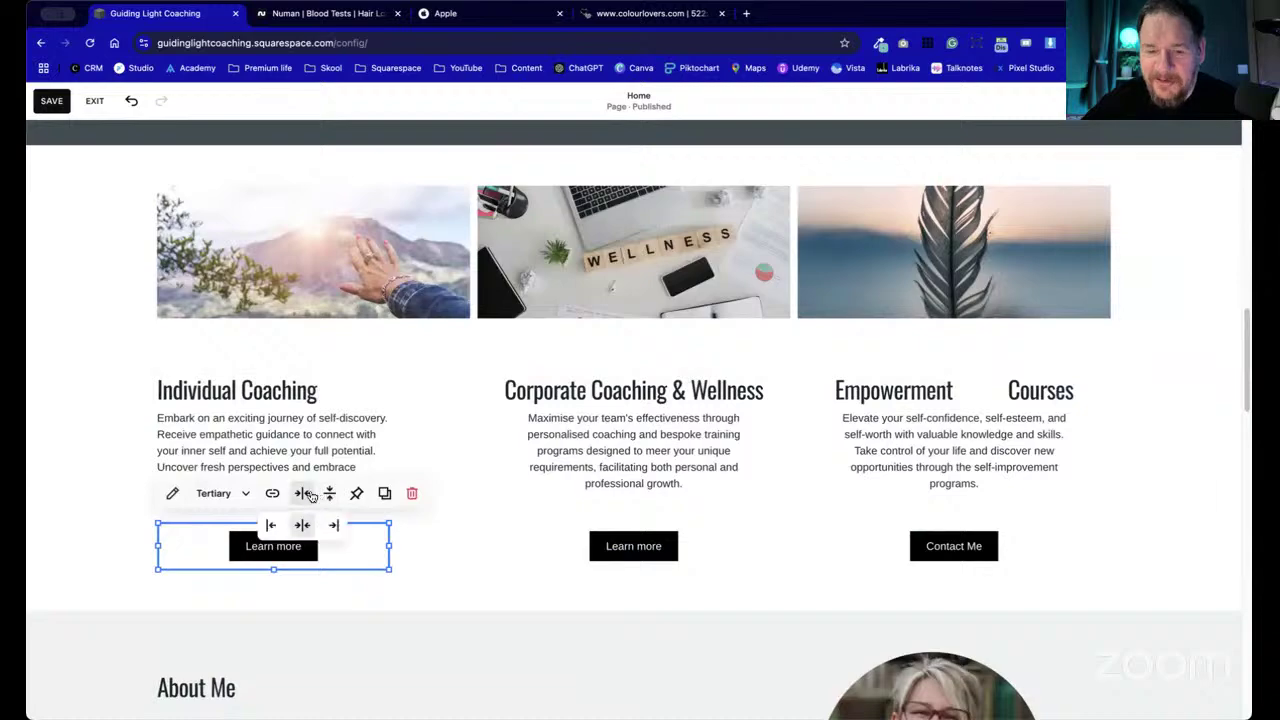
pyautogui.click(270, 525)
pyautogui.click(450, 552)
pyautogui.scroll(6, 455, 550)
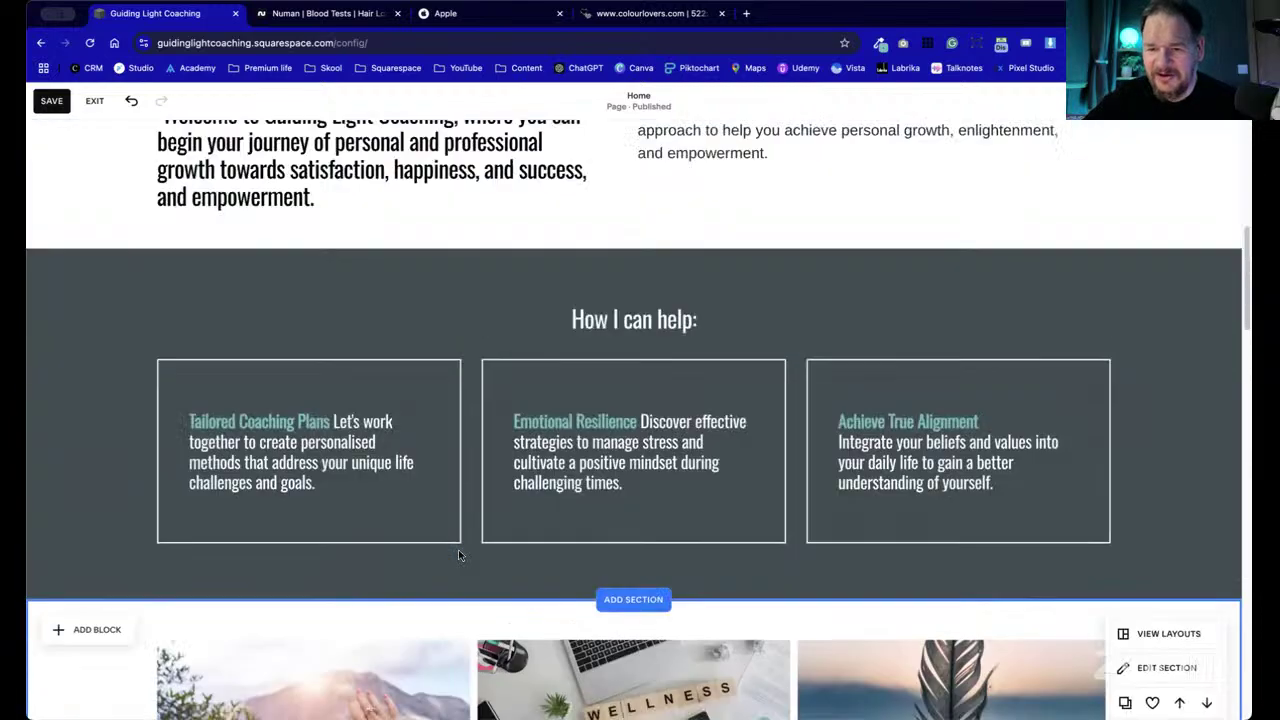
pyautogui.scroll(5, 458, 550)
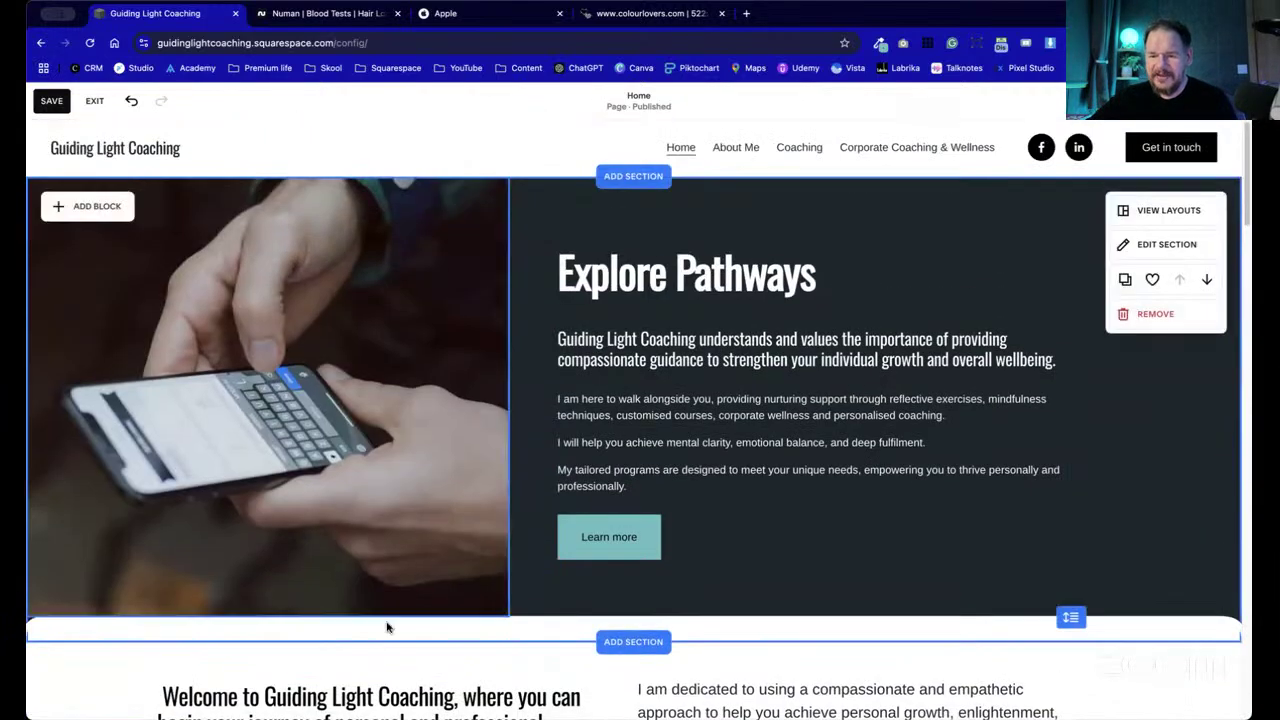
pyautogui.scroll(-10, 597, 522)
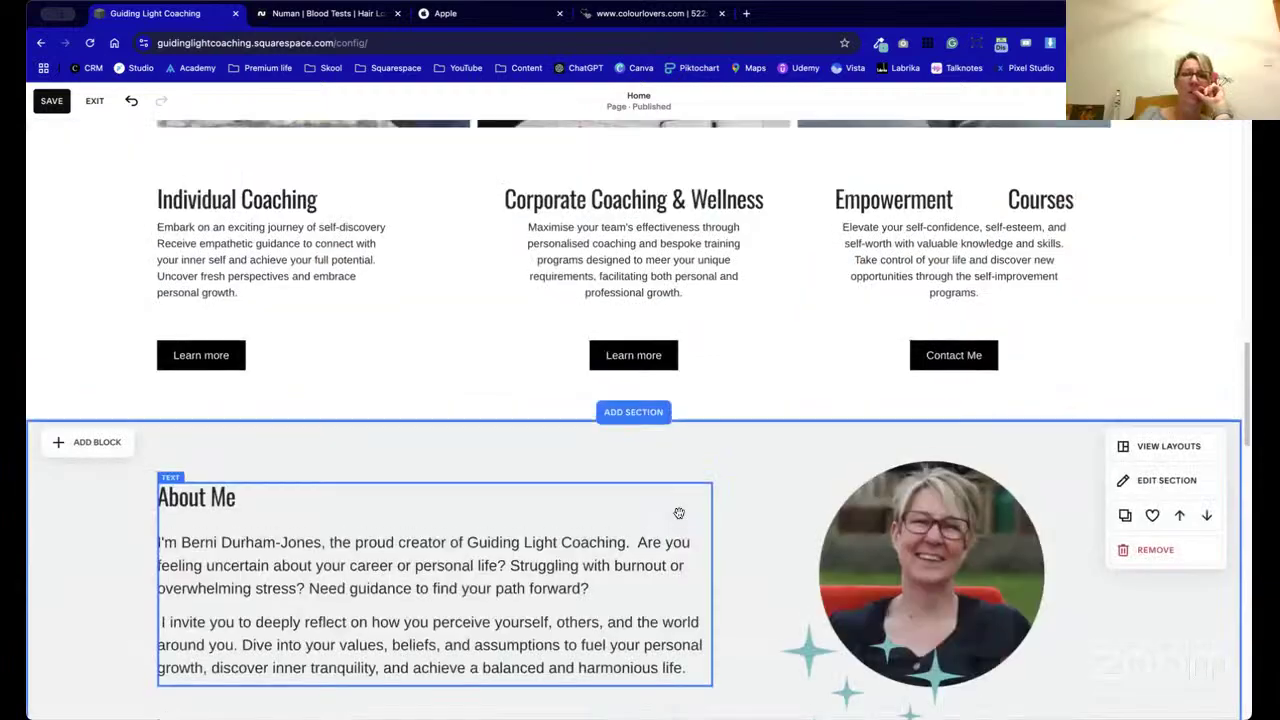
pyautogui.scroll(2, 680, 512)
pyautogui.scroll(1, 685, 513)
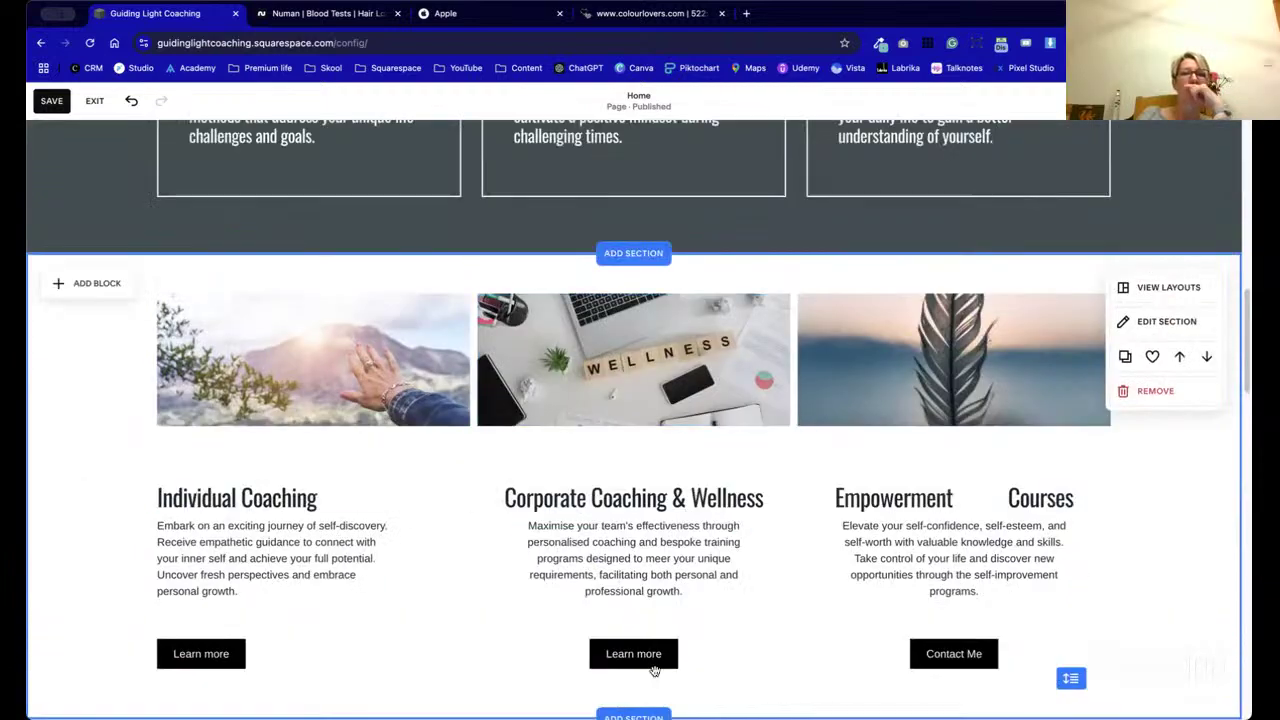
# - Make the "Individual Coaching" heading block one row shorter and move its paragraph and "Learn more" button up one row
pyautogui.click(265, 550)
pyautogui.click(463, 639)
pyautogui.click(362, 487)
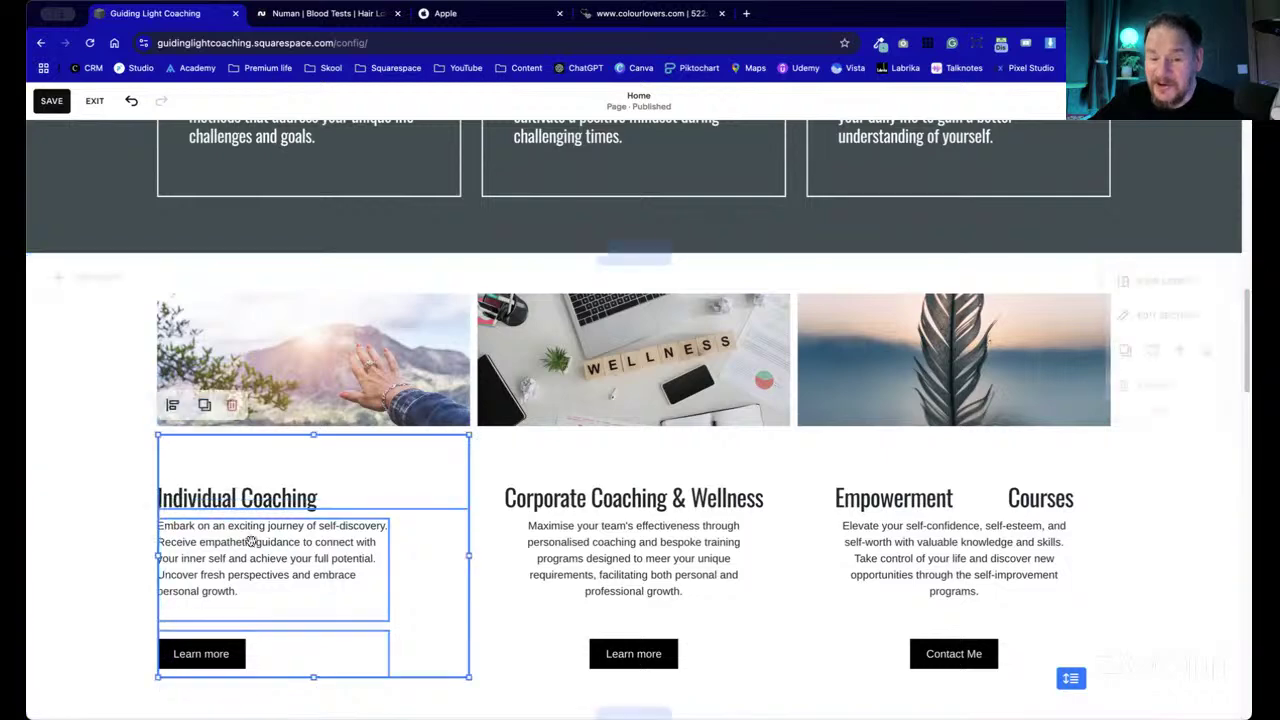
pyautogui.click(484, 620)
pyautogui.click(306, 490)
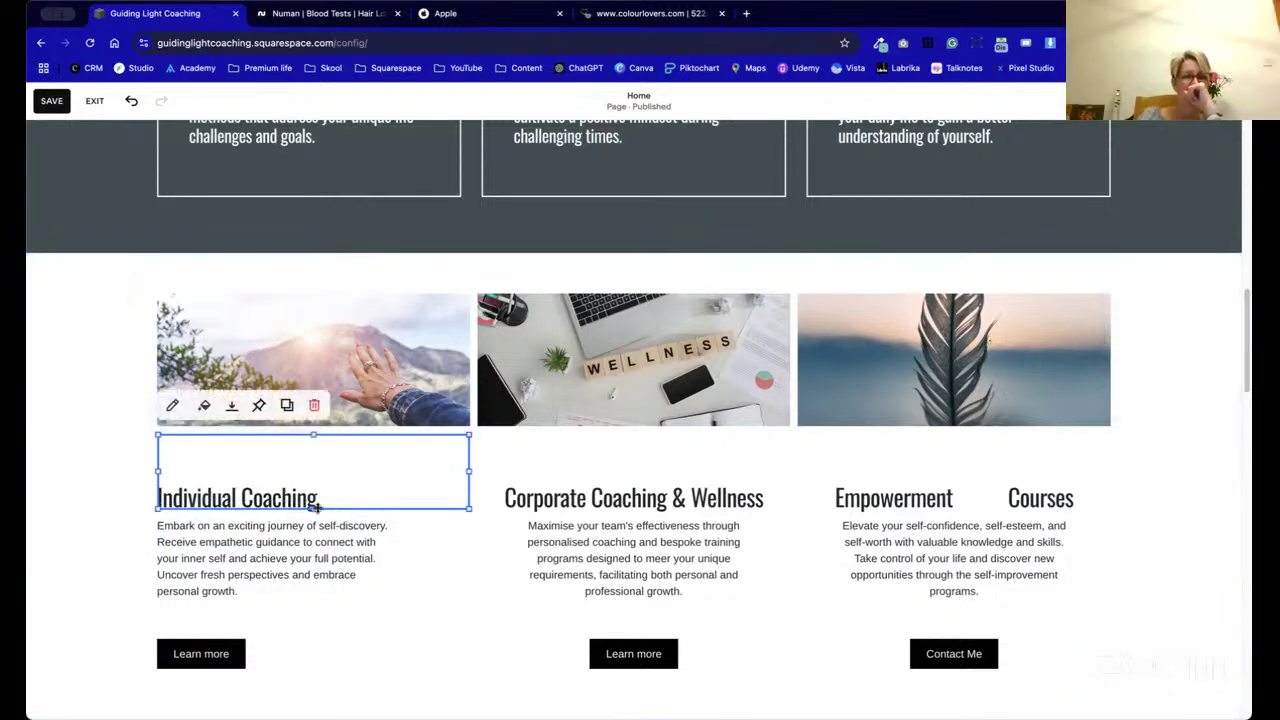
pyautogui.moveTo(306, 490); pyautogui.dragTo(306, 462)
pyautogui.click(425, 571)
pyautogui.moveTo(309, 566); pyautogui.dragTo(409, 571)
pyautogui.click(222, 651)
pyautogui.moveTo(222, 651); pyautogui.dragTo(214, 625)
pyautogui.click(466, 633)
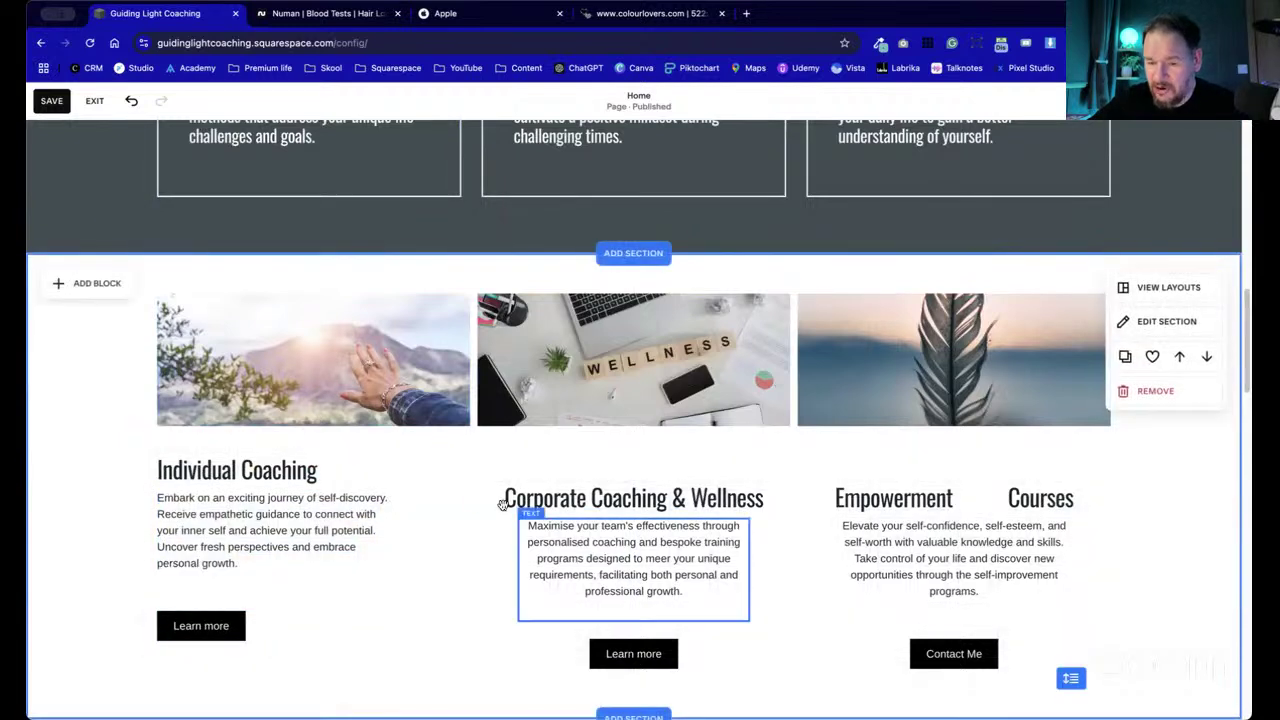
# - Make the "Corporate Coaching & Wellness" heading block one row shorter and left-align the heading
pyautogui.click(728, 505)
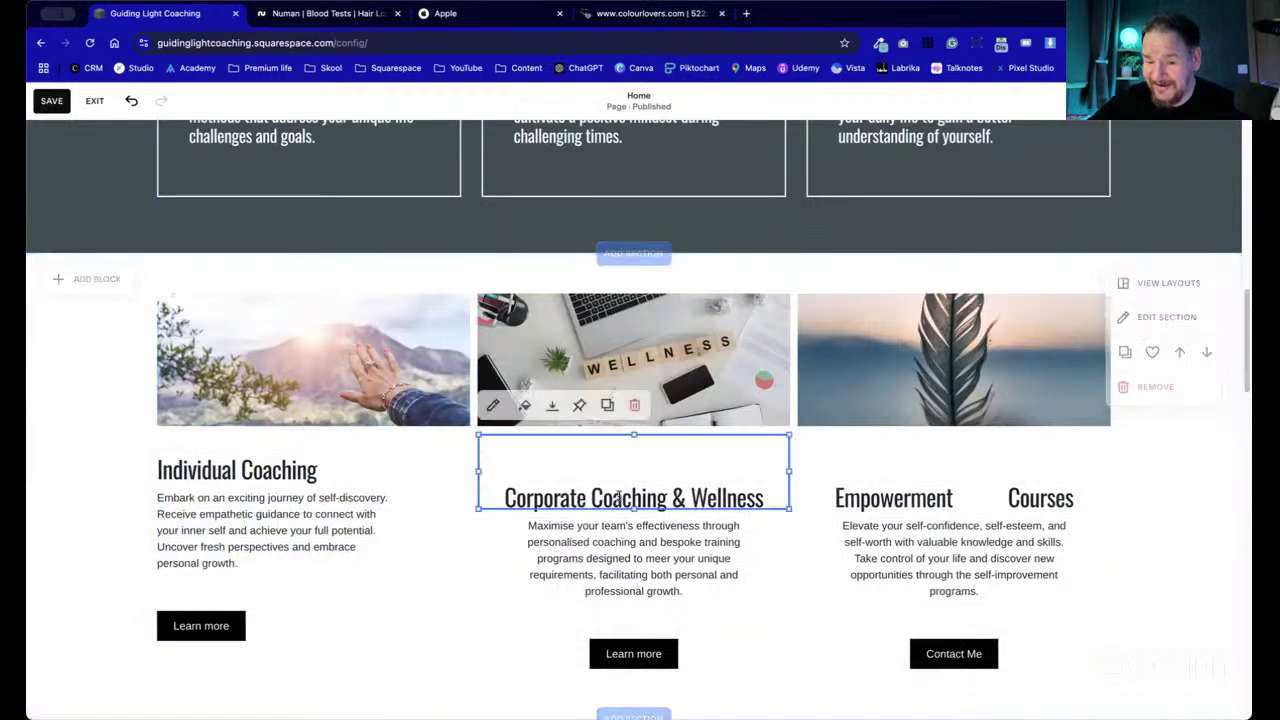
pyautogui.click(769, 567)
pyautogui.click(663, 496)
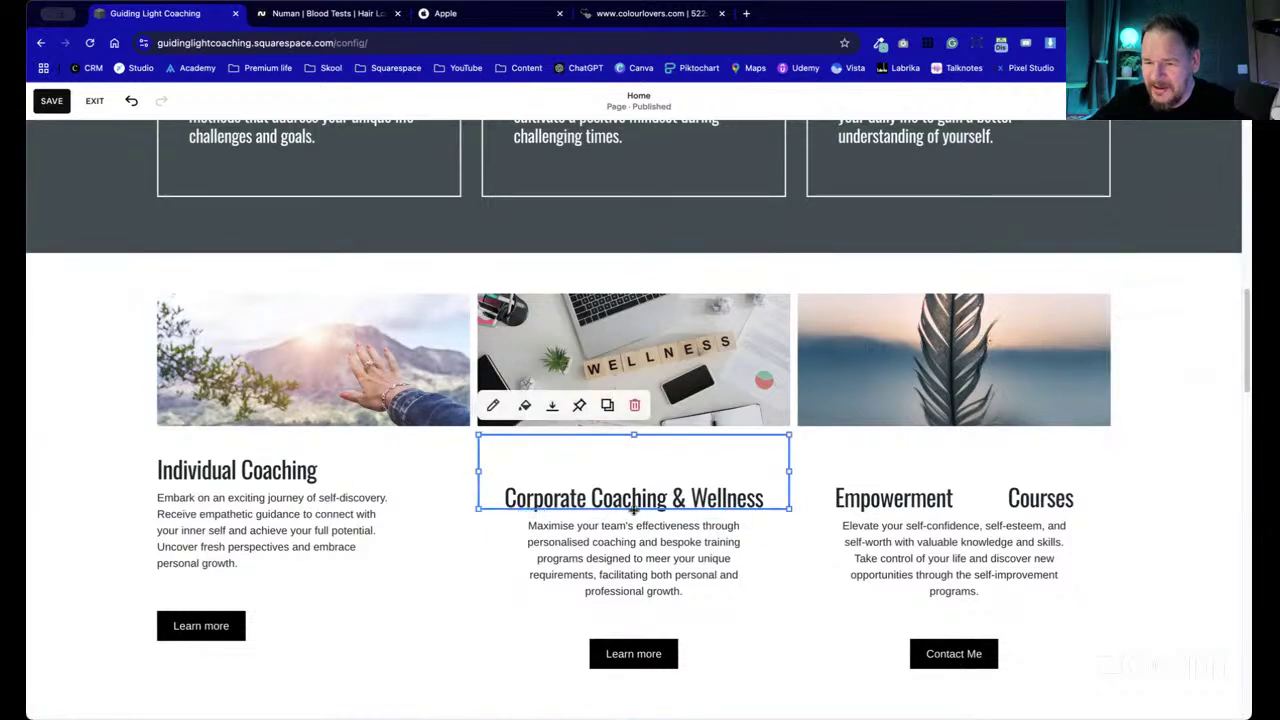
pyautogui.moveTo(634, 508)
pyautogui.mouseDown()
pyautogui.moveTo(615, 490)
pyautogui.moveTo(609, 511)
pyautogui.mouseUp()
pyautogui.click(613, 469)
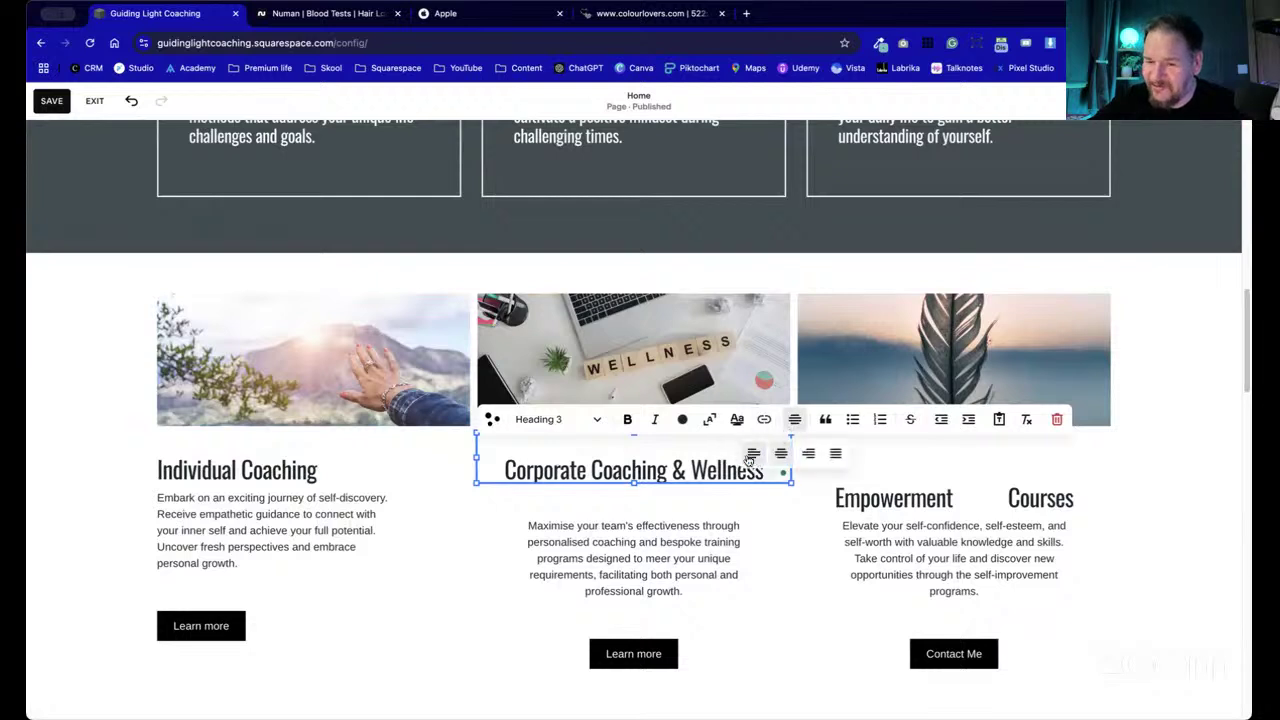
# - Move the Corporate Coaching paragraph up one row to the column's left edge, matching the first paragraph's width, and left-align its text
pyautogui.click(718, 585)
pyautogui.click(718, 585)
pyautogui.moveTo(714, 586); pyautogui.dragTo(790, 541)
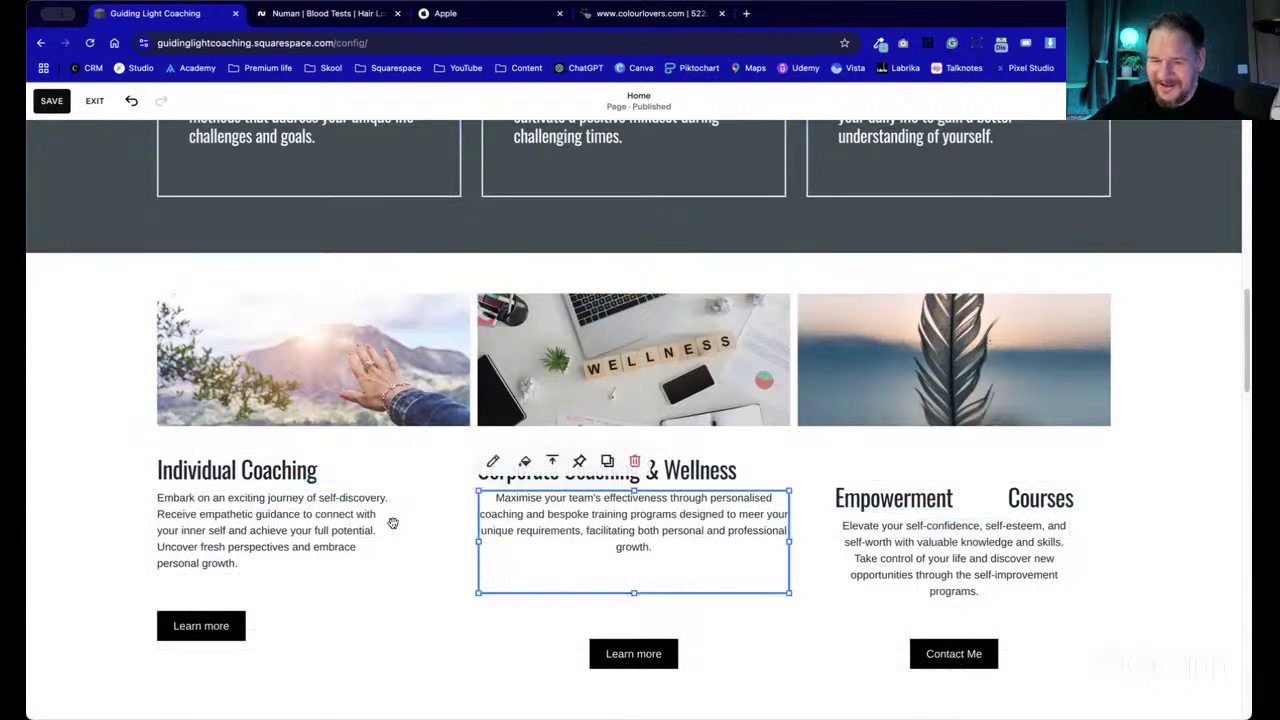
pyautogui.moveTo(790, 542); pyautogui.dragTo(711, 537)
pyautogui.click(740, 552)
pyautogui.doubleClick(625, 542)
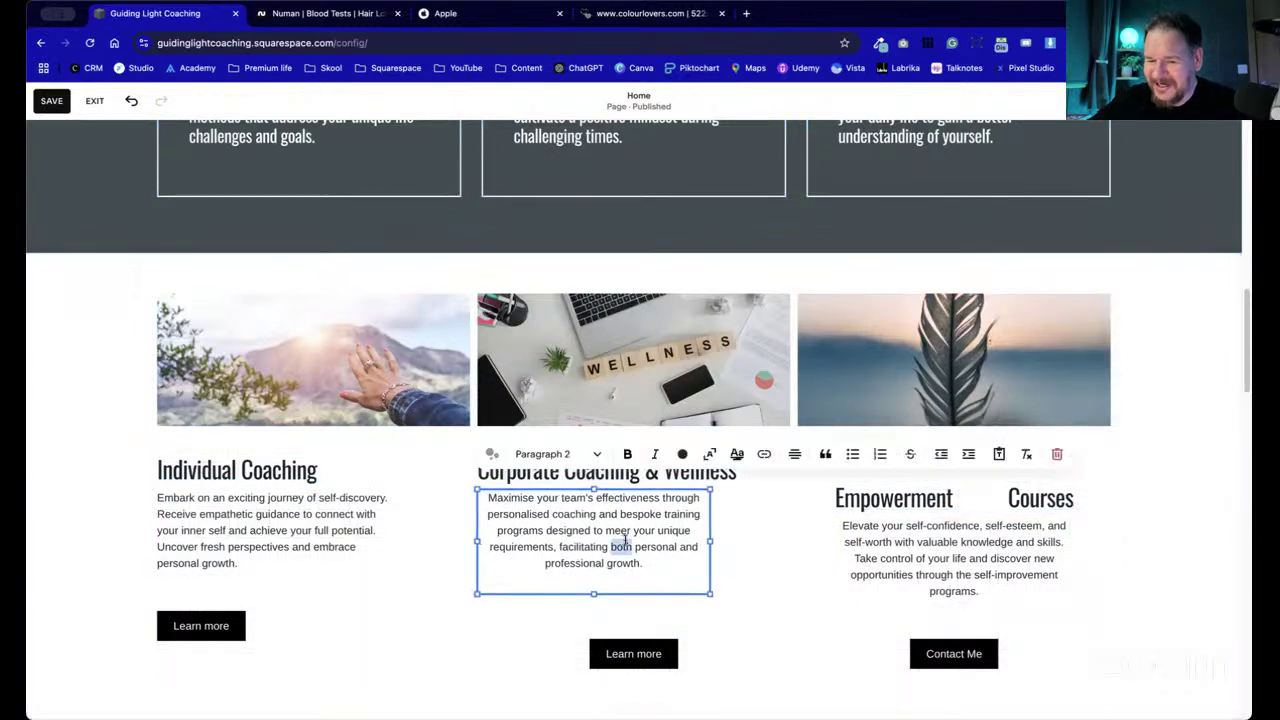
pyautogui.press('super+a')
pyautogui.click(795, 454)
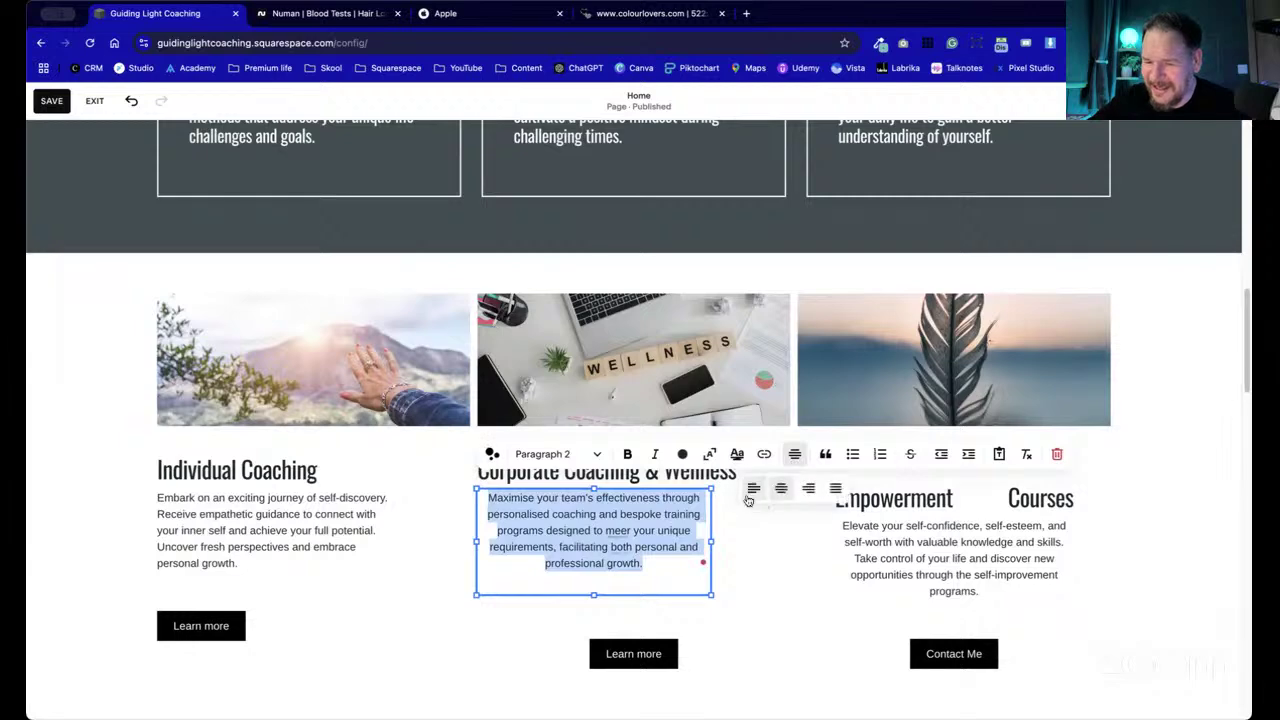
pyautogui.click(754, 488)
pyautogui.click(751, 623)
# - Move the Corporate Coaching "Learn more" button up one row to the column's left edge and left-align it in its block
pyautogui.moveTo(653, 652); pyautogui.dragTo(687, 625)
pyautogui.click(627, 575)
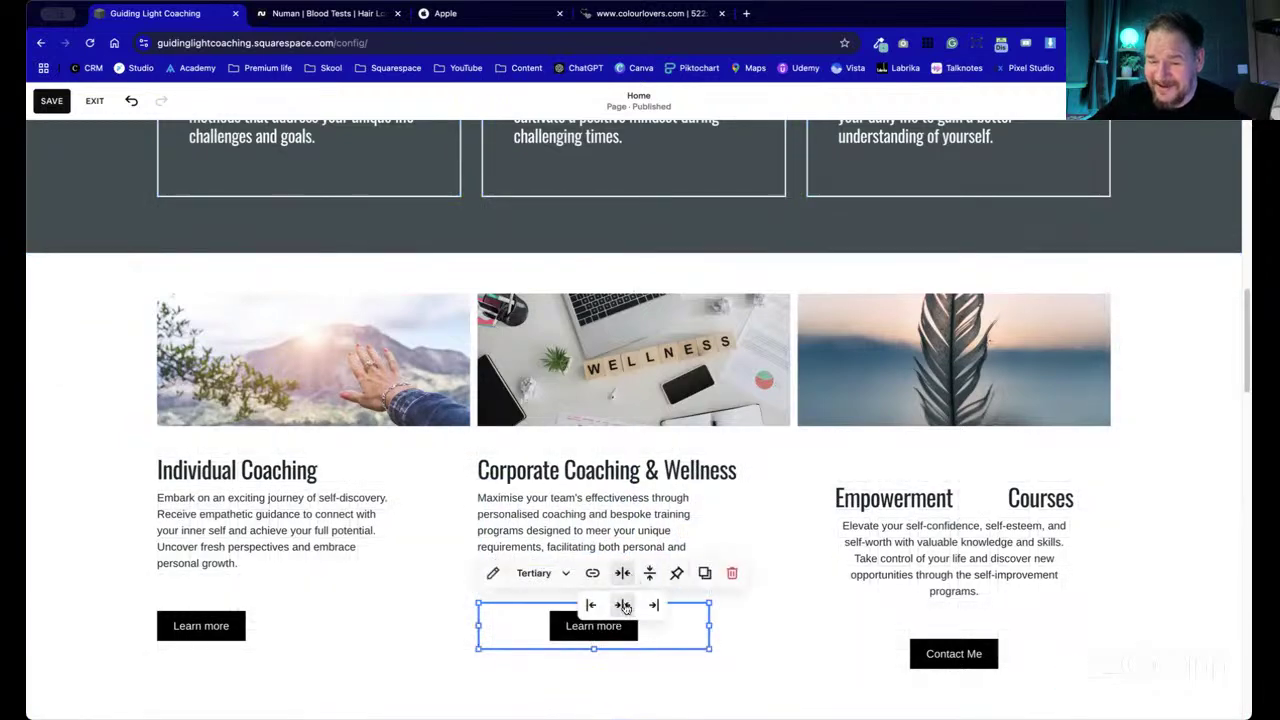
pyautogui.click(598, 607)
pyautogui.click(814, 635)
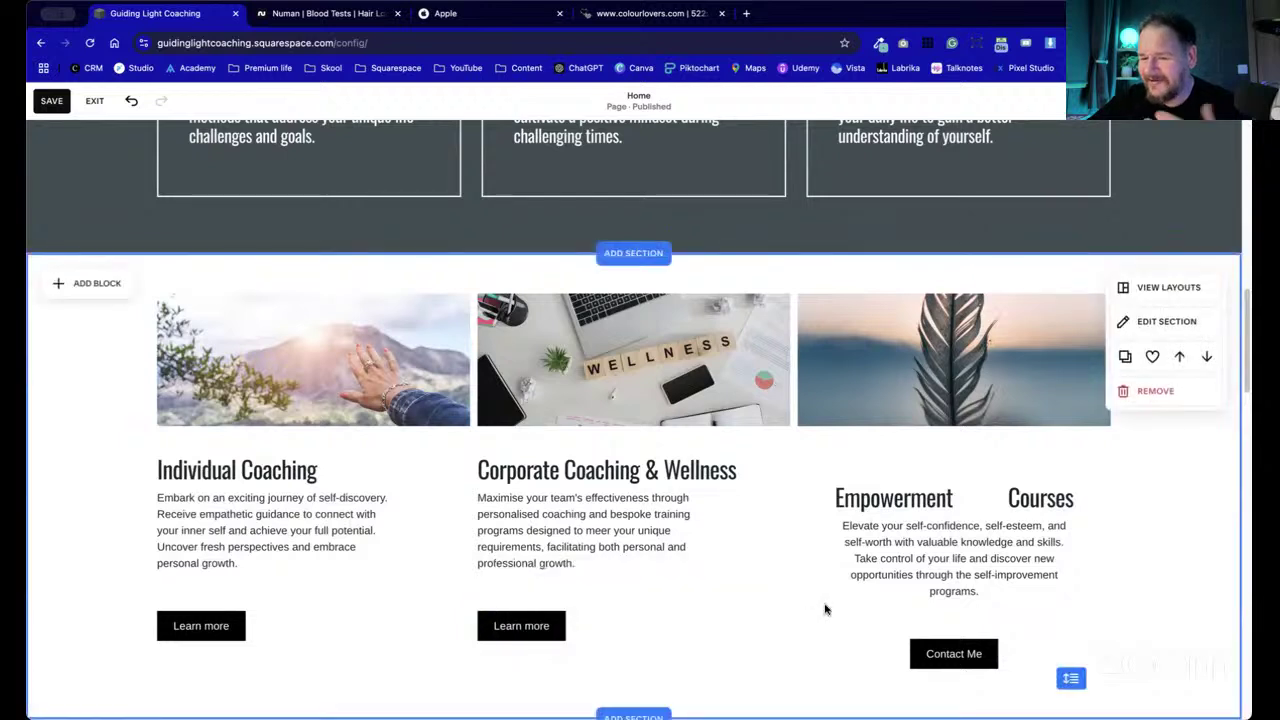
# - Left-align the heading of the Empowerment Courses column
pyautogui.click(932, 497)
pyautogui.tripleClick(1002, 486)
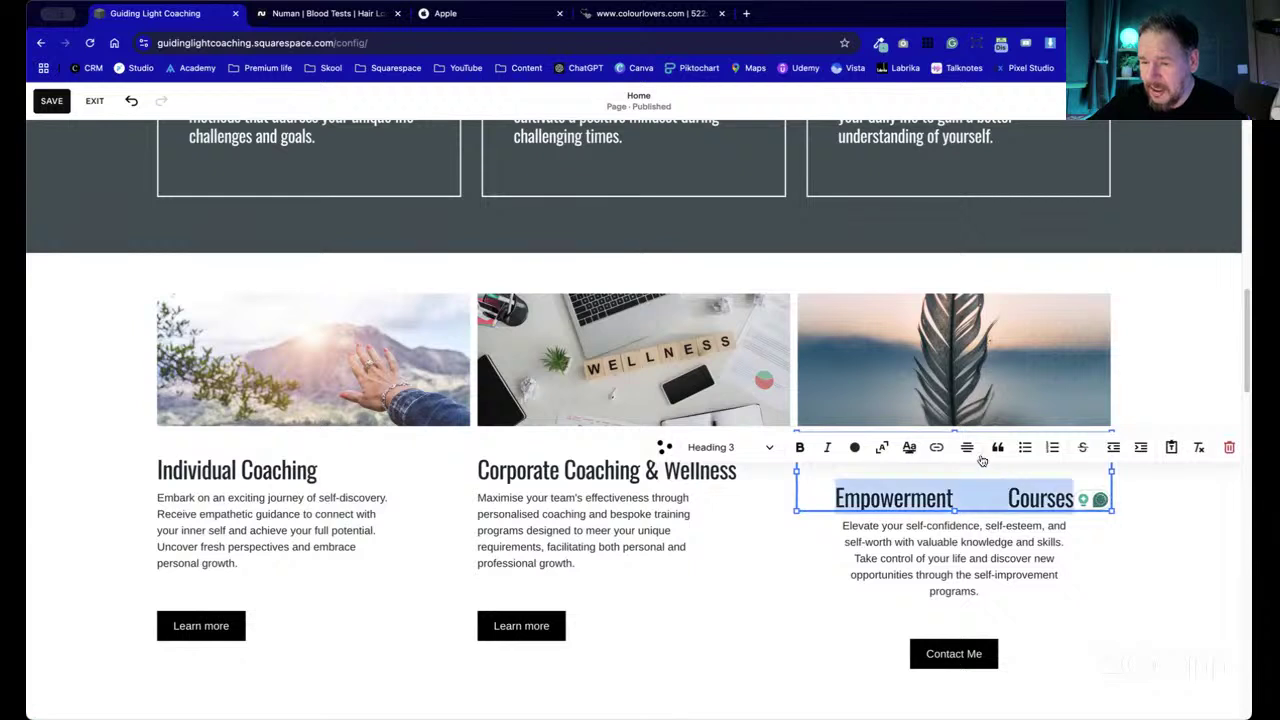
pyautogui.click(967, 447)
pyautogui.click(926, 481)
pyautogui.click(863, 587)
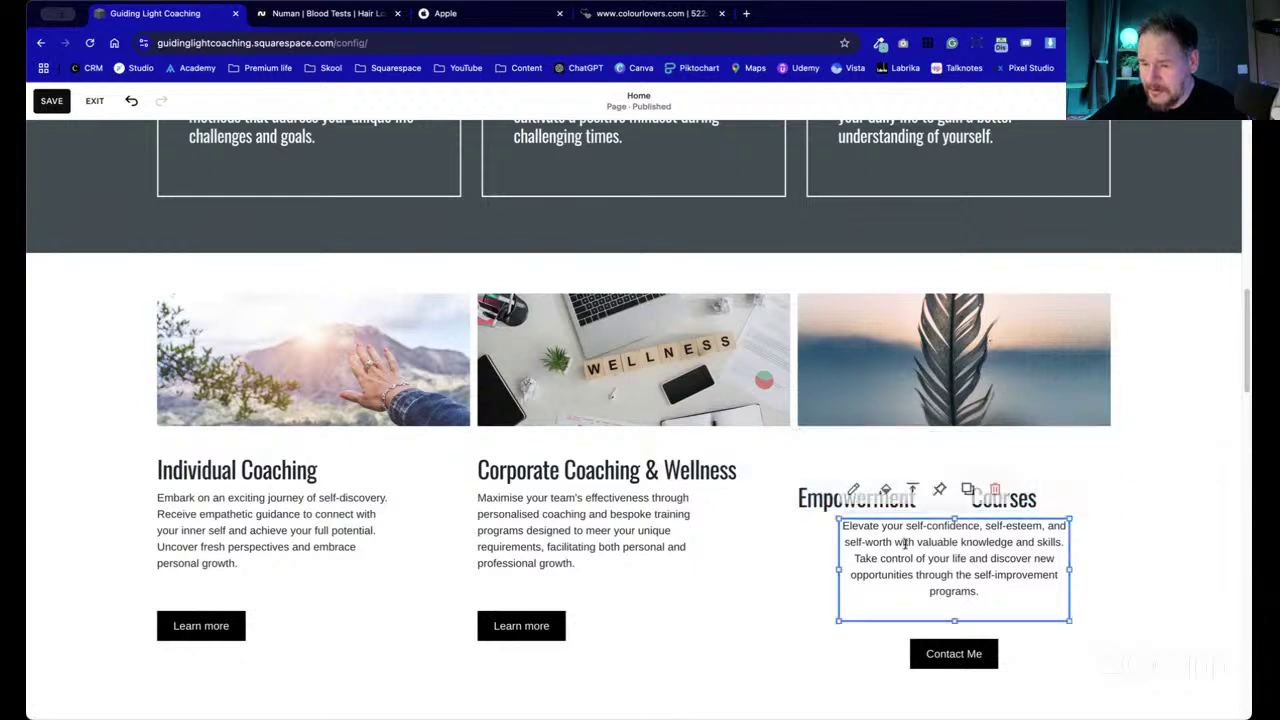
# - Remove the extra gap so the heading reads "Empowerment Courses" and make its block one row shorter
pyautogui.click(973, 498)
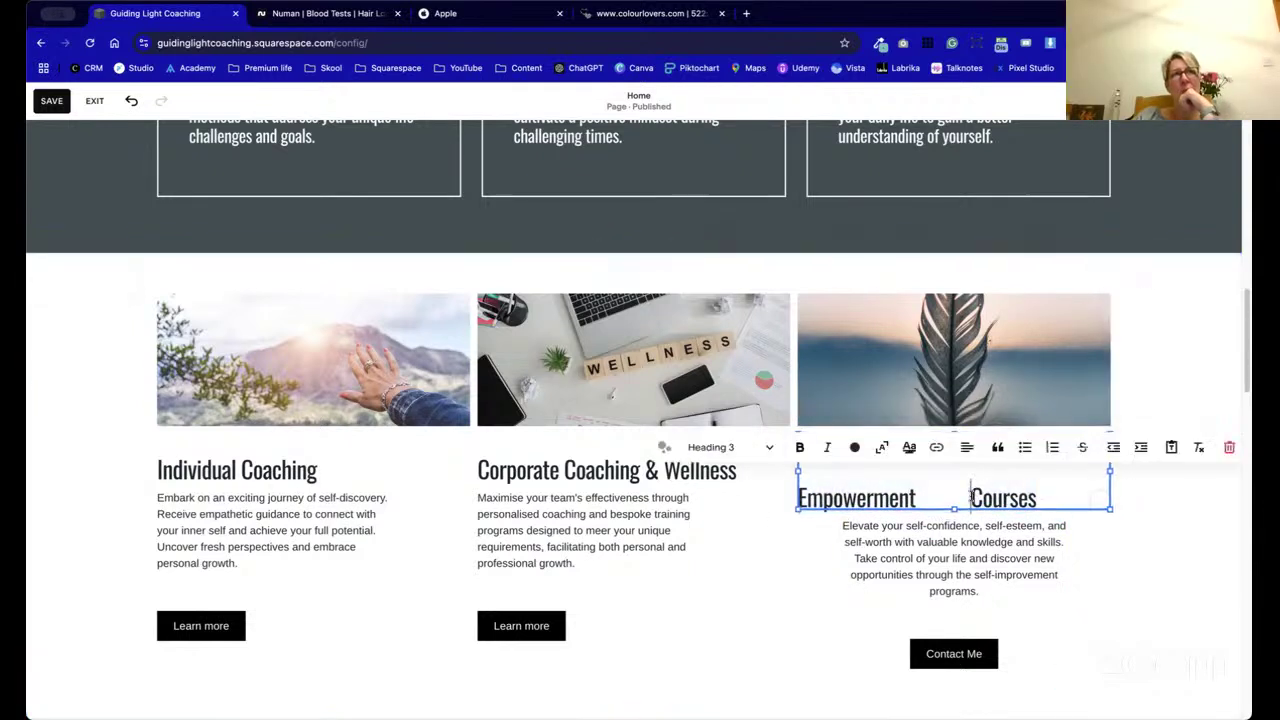
pyautogui.moveTo(970, 498); pyautogui.dragTo(918, 498)
pyautogui.press('BackSpace')
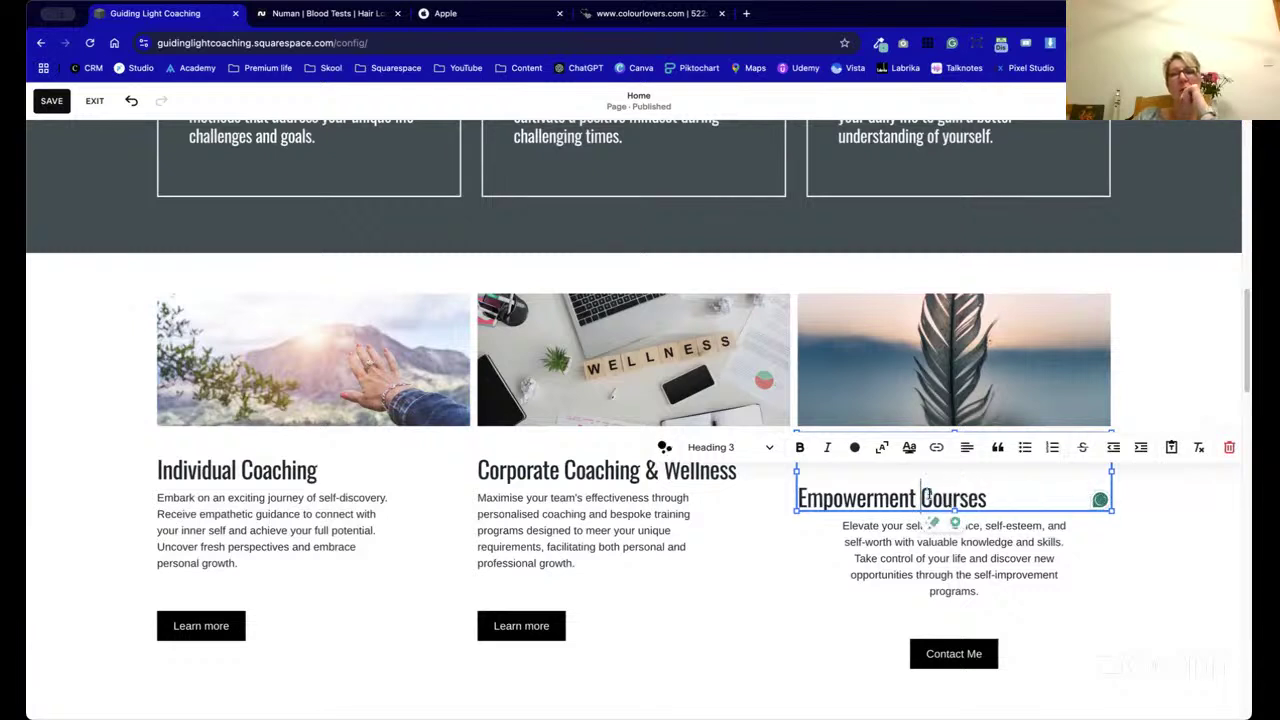
pyautogui.click(801, 497)
pyautogui.write('=')
pyautogui.press('BackSpace')
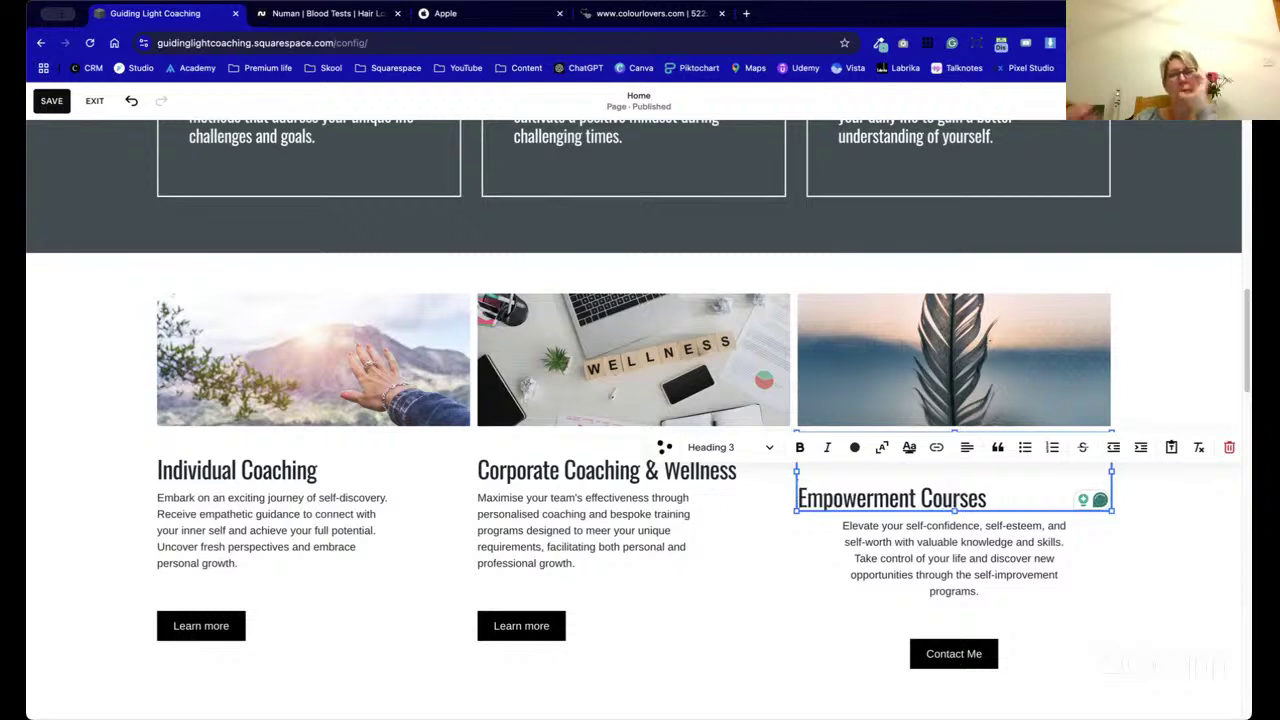
pyautogui.moveTo(955, 511); pyautogui.dragTo(956, 487)
# - Move the Empowerment Courses paragraph up one row to the column's left edge and left-align its text
pyautogui.moveTo(991, 580); pyautogui.dragTo(1031, 540)
pyautogui.click(934, 543)
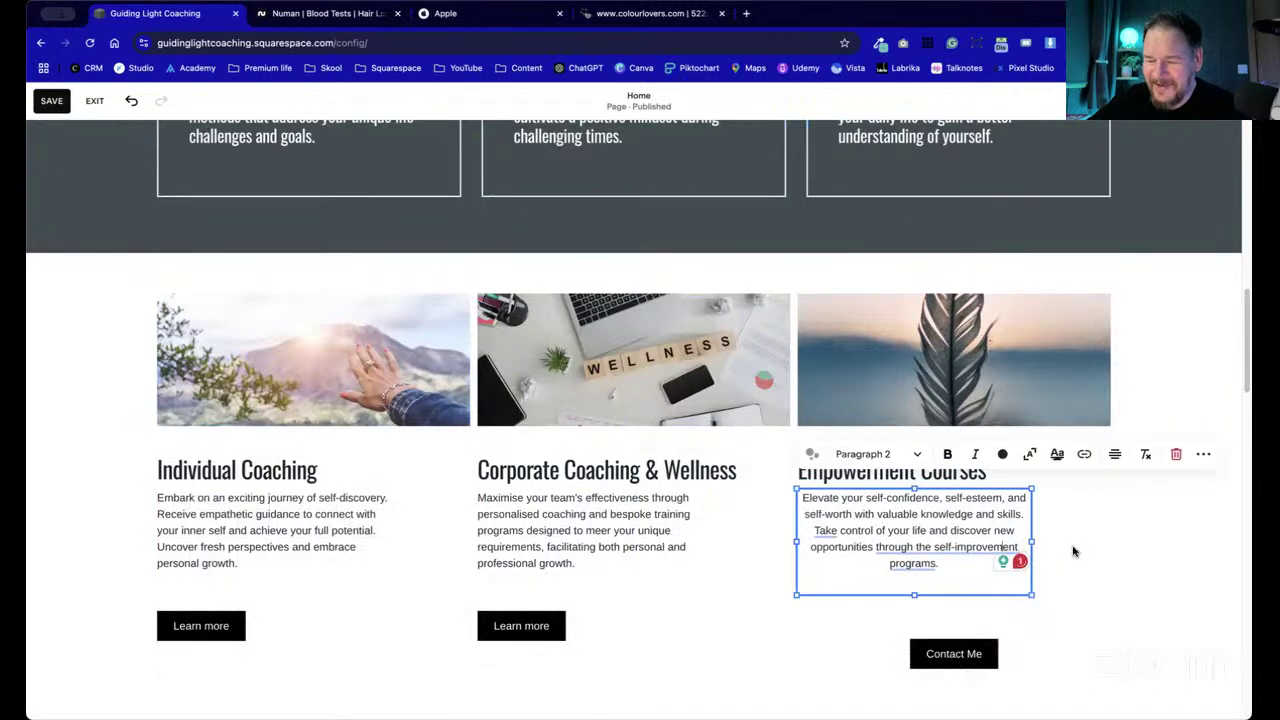
pyautogui.click(968, 550)
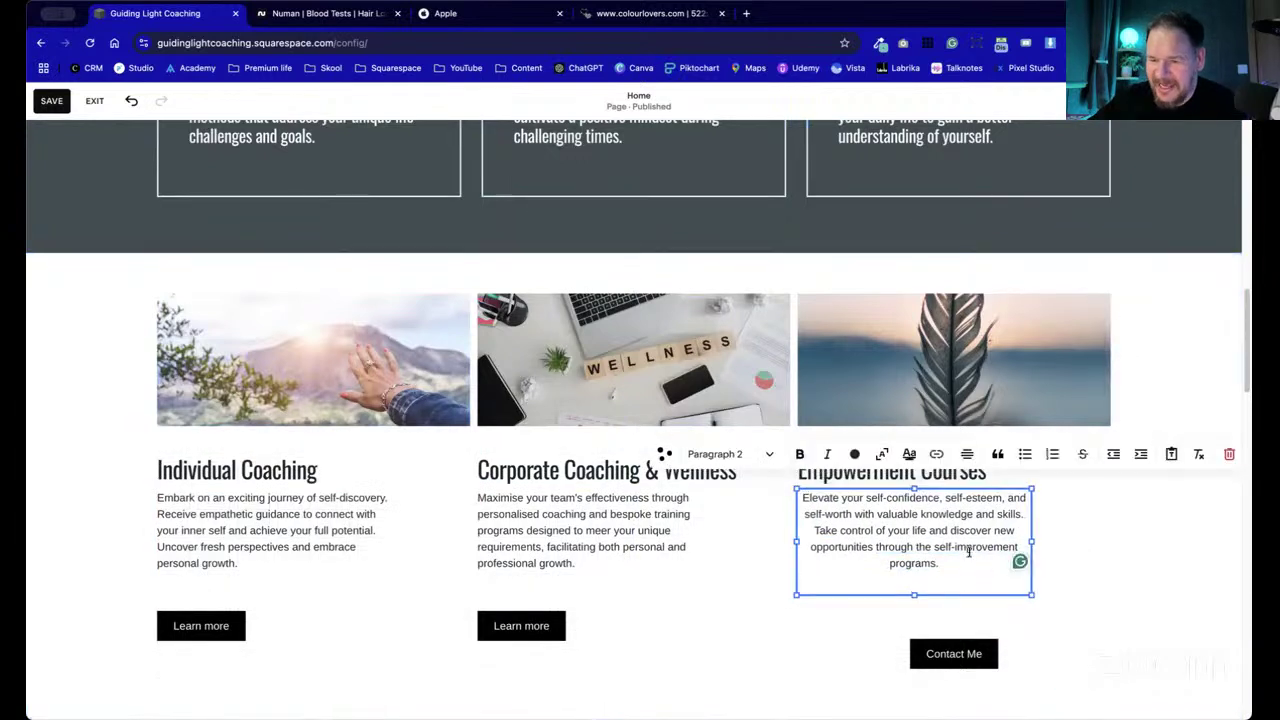
pyautogui.tripleClick(968, 550)
pyautogui.click(966, 454)
pyautogui.click(928, 489)
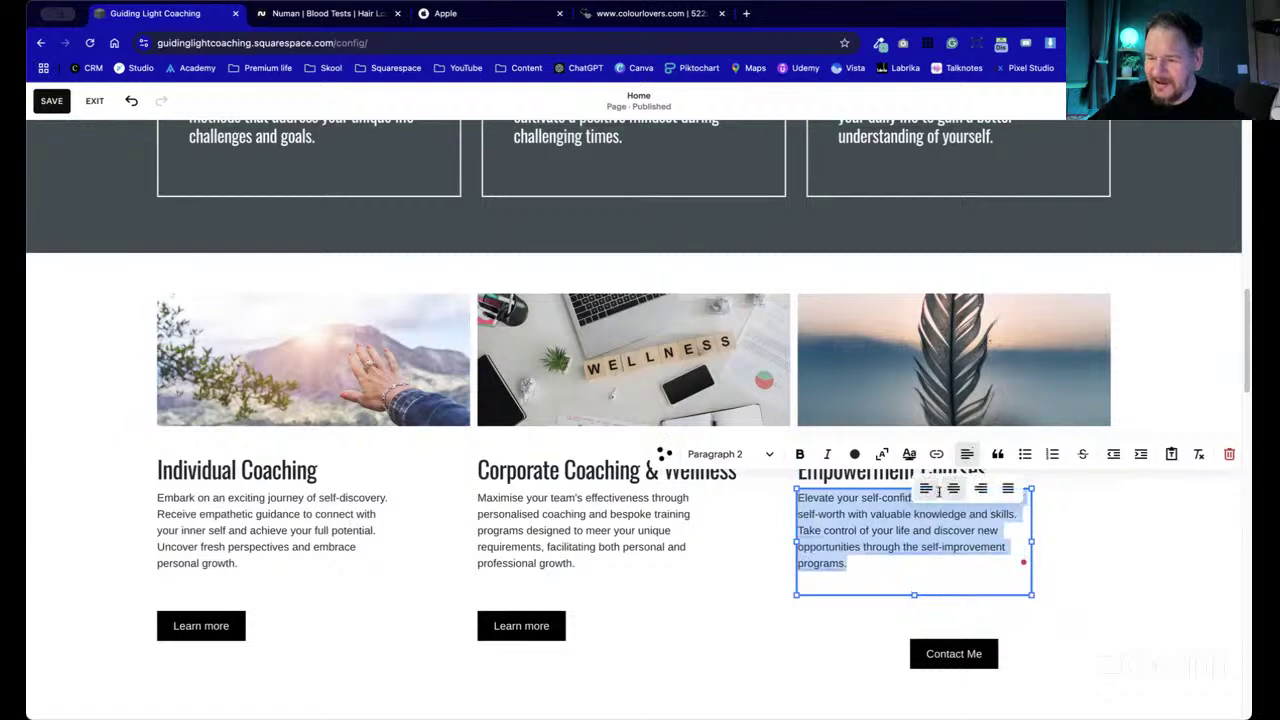
# - Move the "Contact Me" button up one row to the column's left edge and left-align it in its block
pyautogui.click(972, 670)
pyautogui.moveTo(958, 668); pyautogui.dragTo(926, 630)
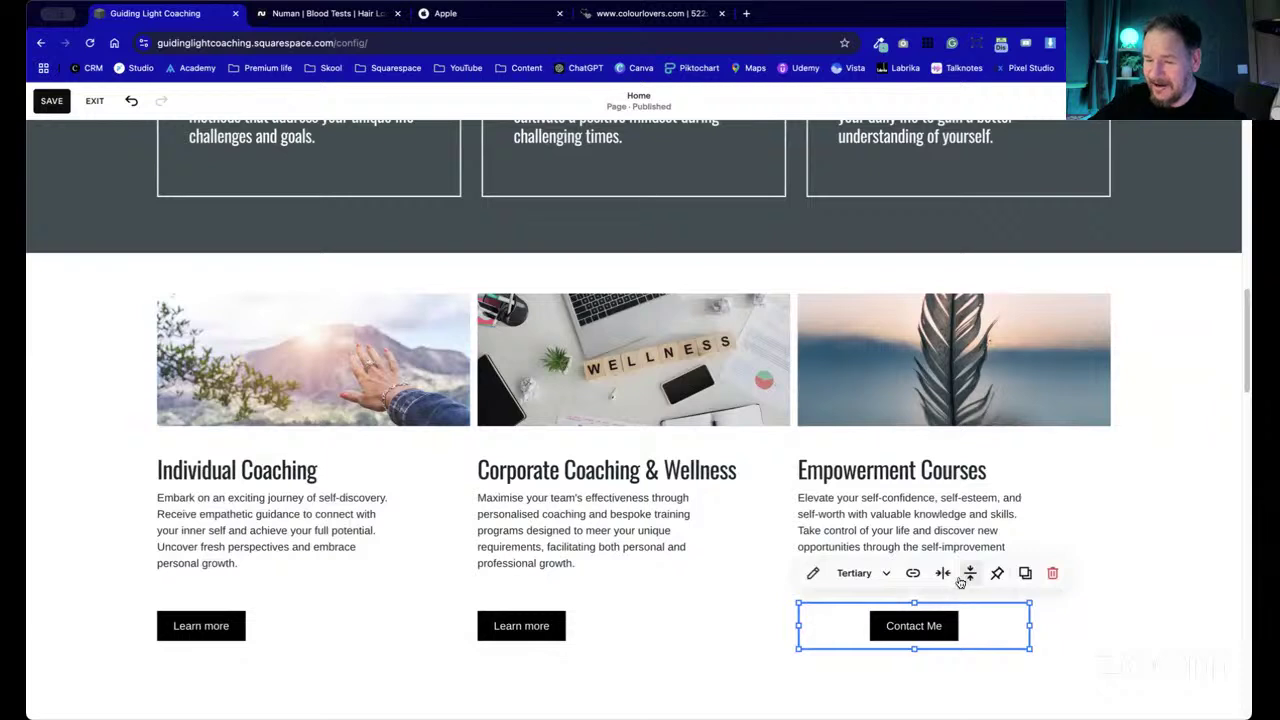
pyautogui.click(946, 575)
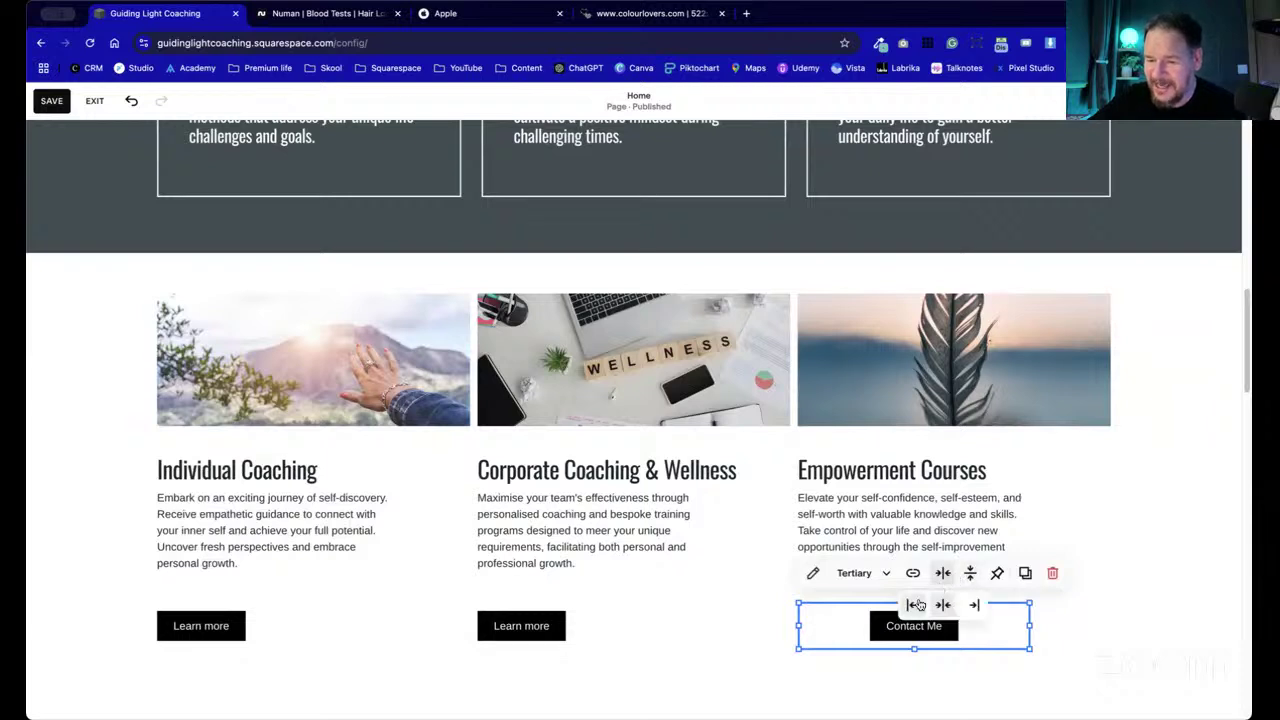
pyautogui.click(917, 605)
pyautogui.click(1062, 626)
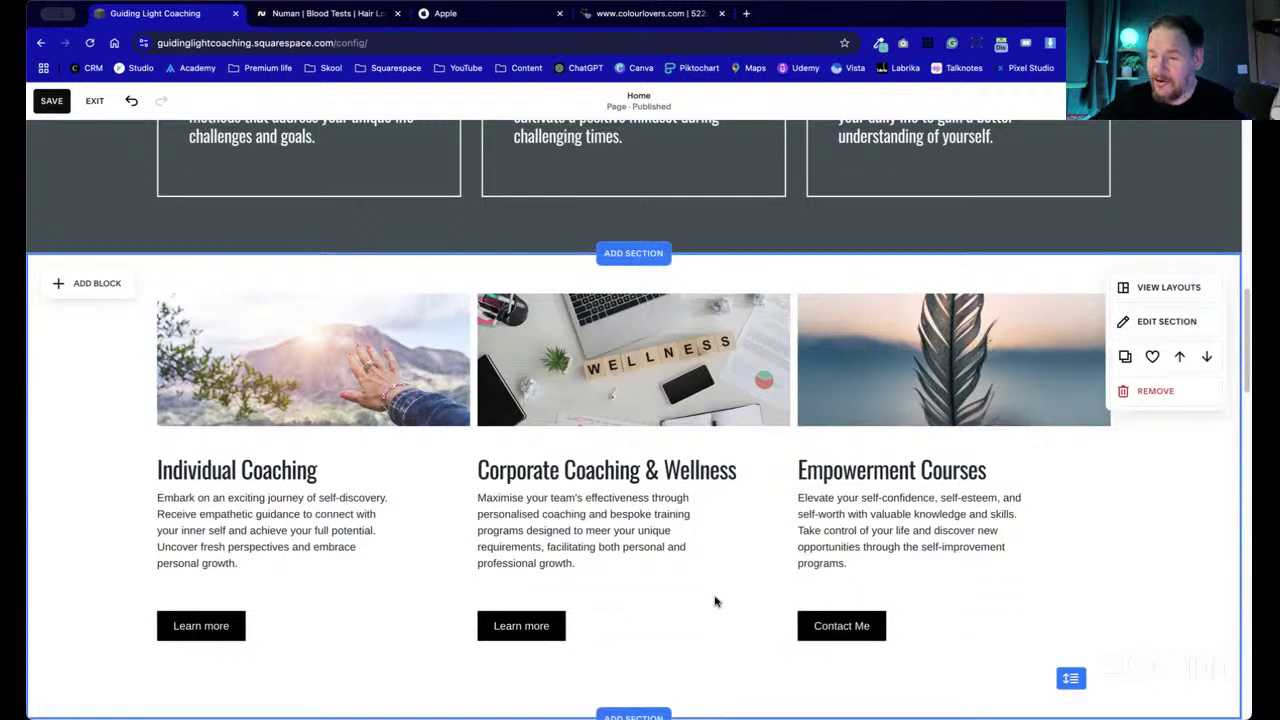
# - Make the services section one row shorter beneath the three buttons
pyautogui.click(862, 606)
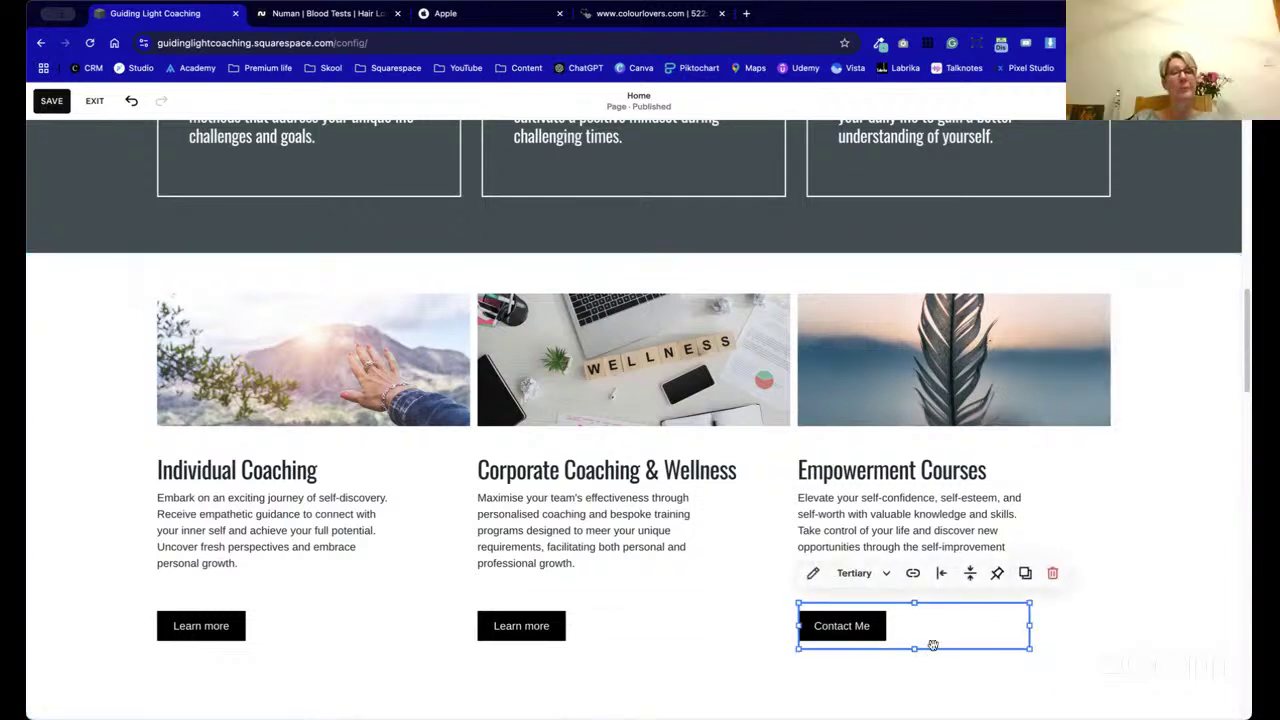
pyautogui.click(753, 693)
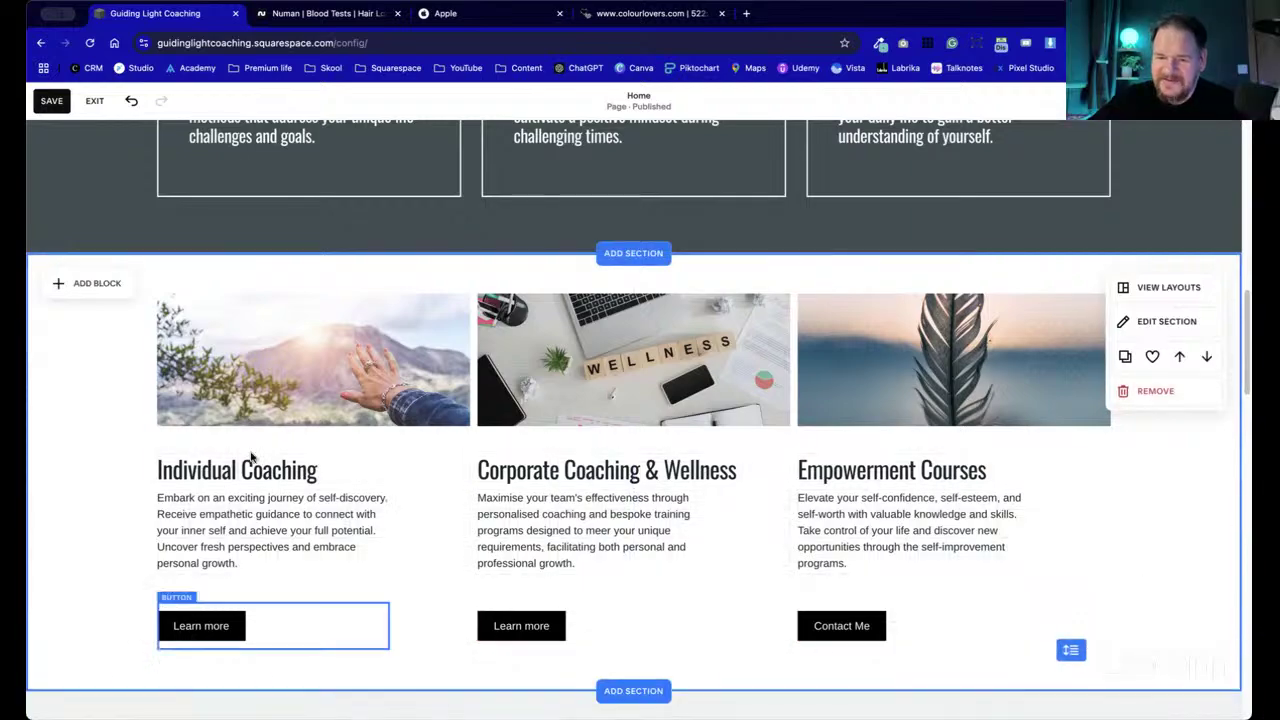
pyautogui.scroll(12, 856, 637)
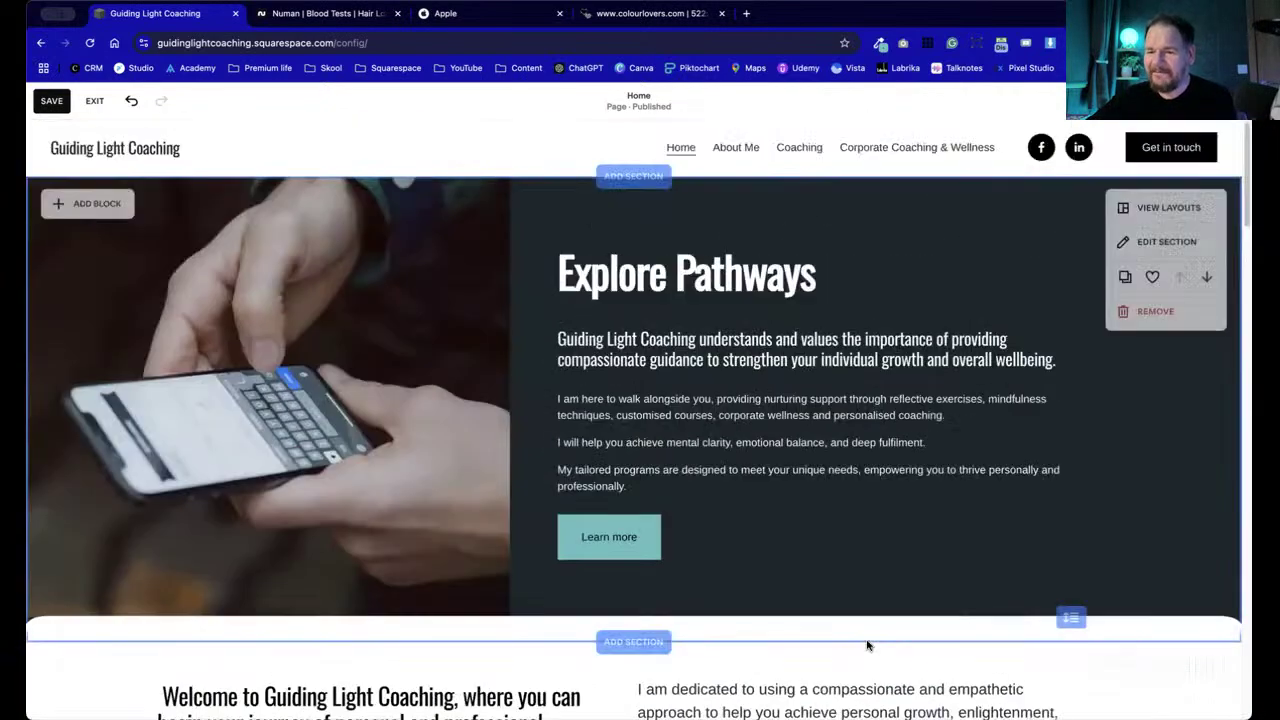
# - Save the page and delete the star graphic overlapping the About Me portrait
pyautogui.click(51, 100)
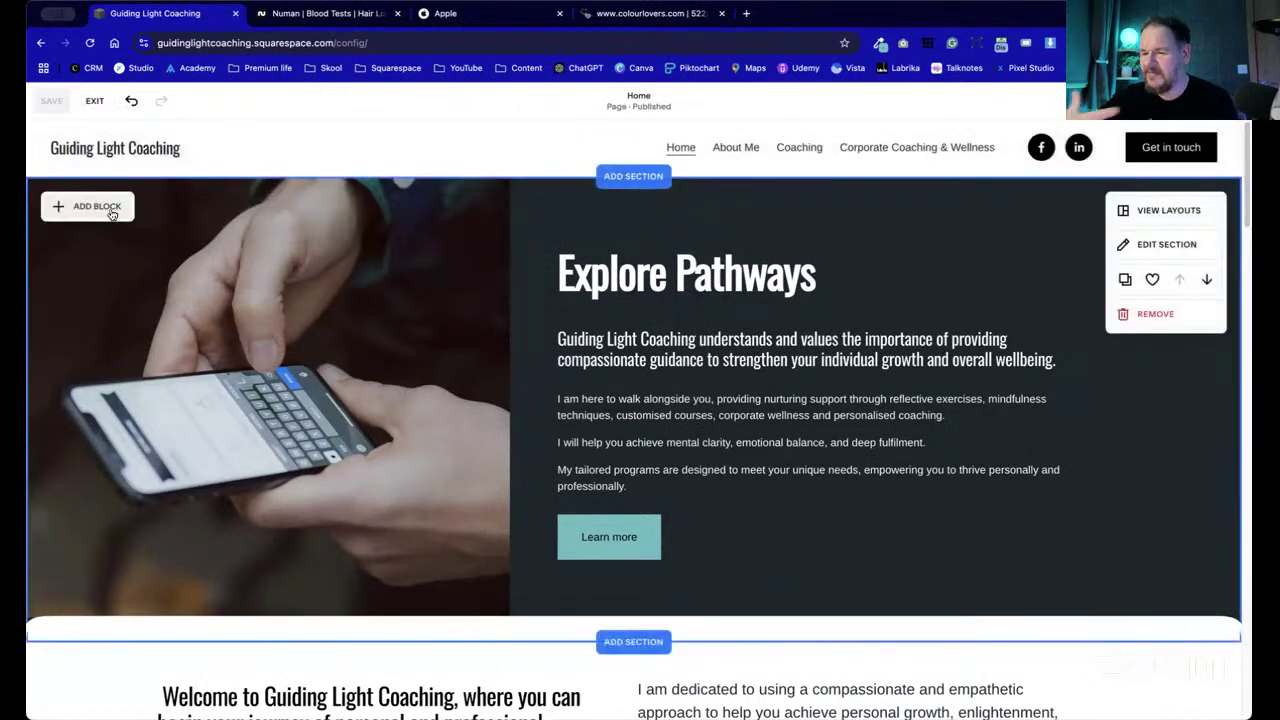
pyautogui.scroll(-9, 428, 337)
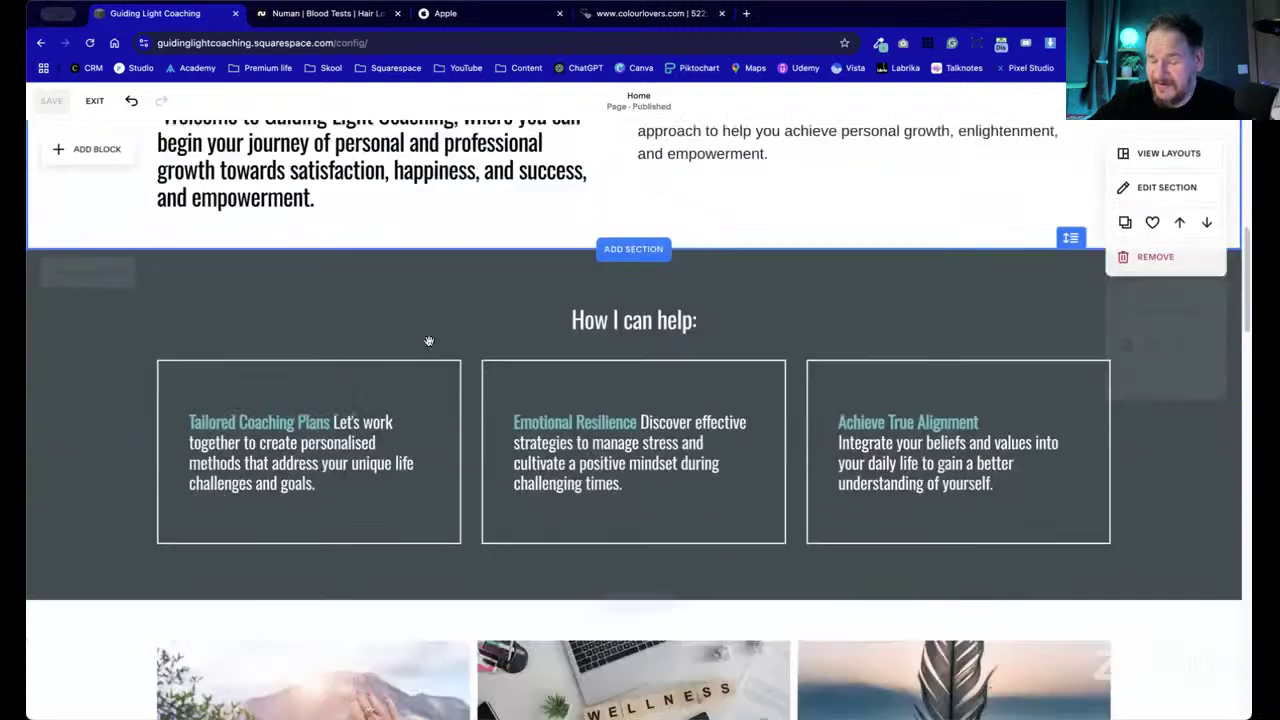
pyautogui.scroll(-7, 430, 345)
pyautogui.scroll(5, 428, 341)
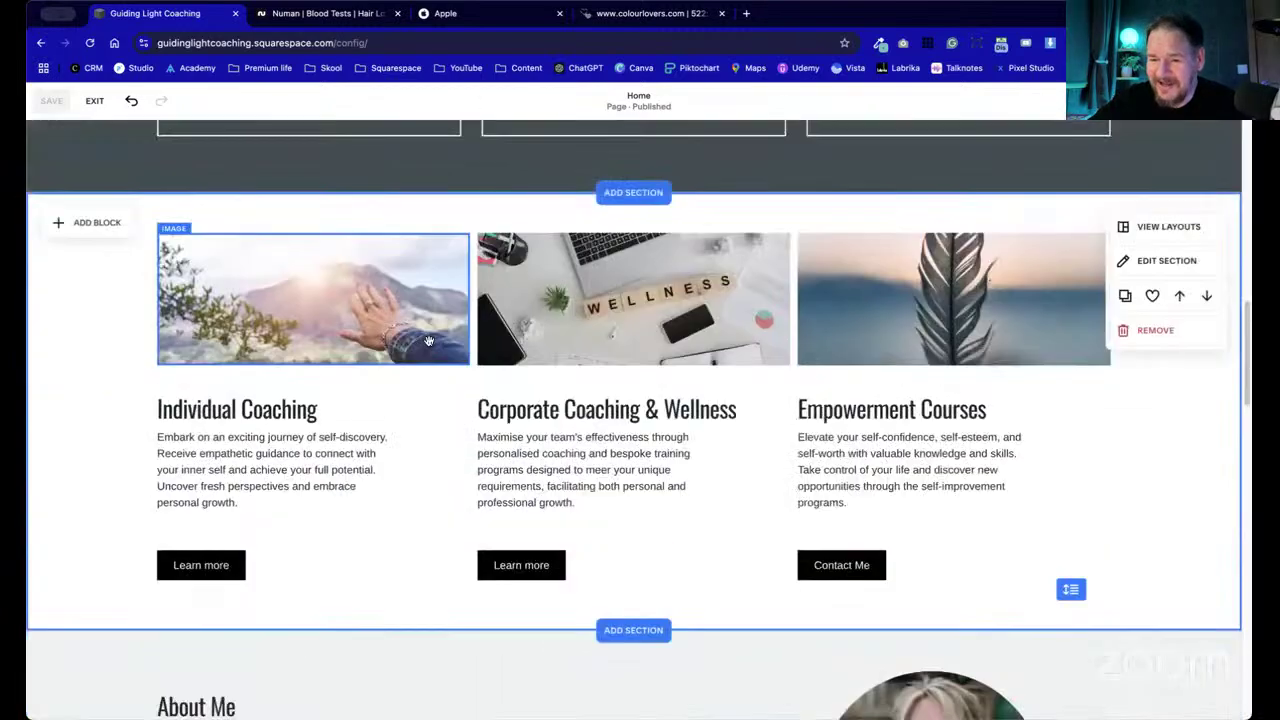
pyautogui.scroll(-2, 430, 343)
pyautogui.scroll(-4, 437, 346)
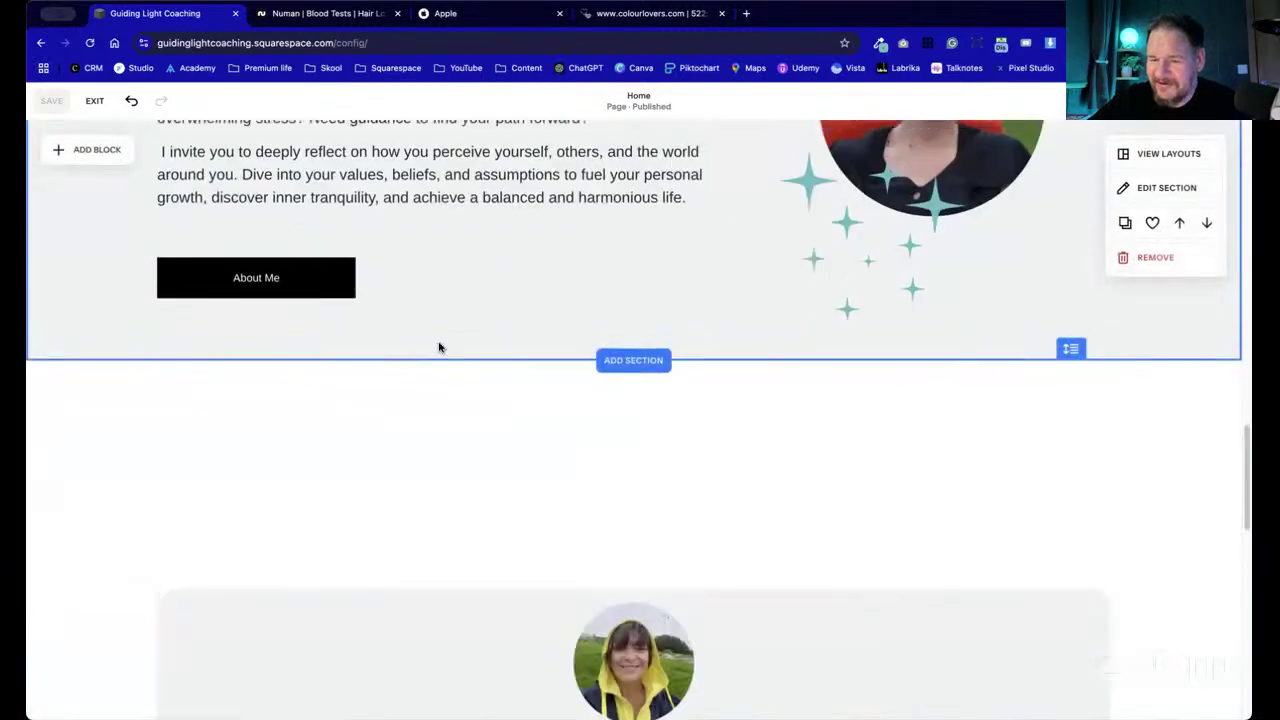
pyautogui.scroll(3, 720, 480)
pyautogui.click(771, 531)
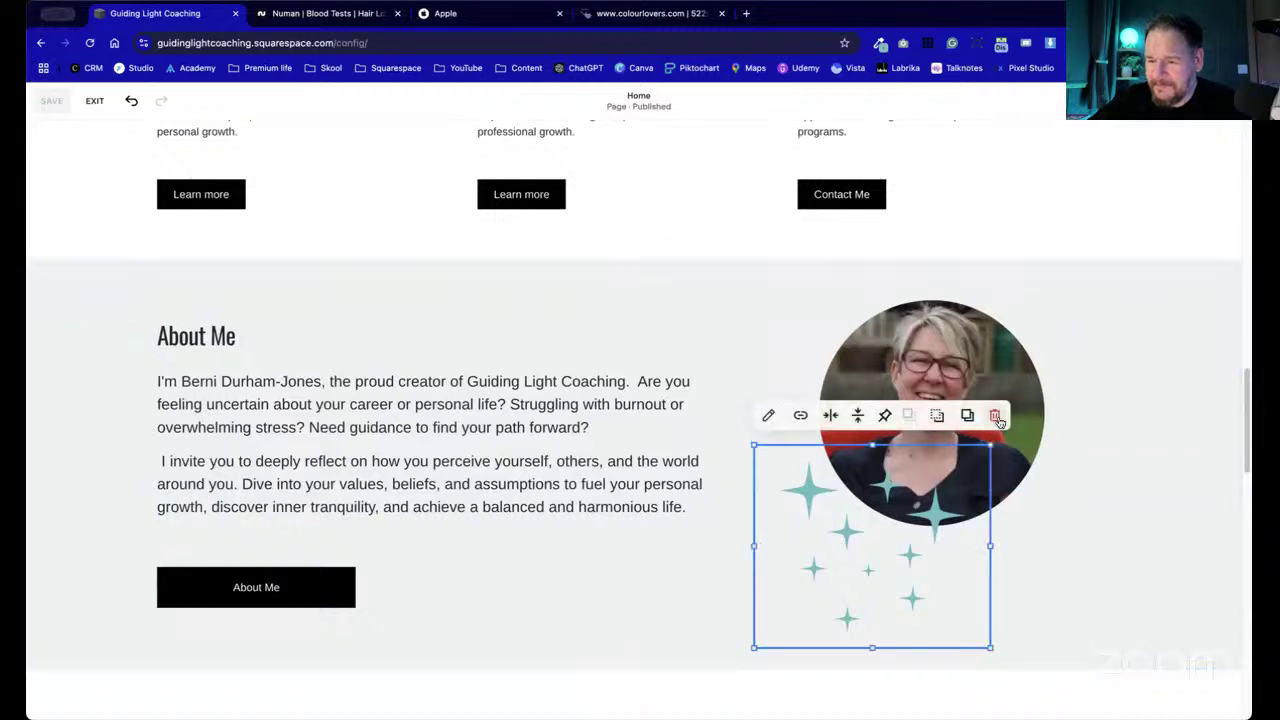
pyautogui.click(994, 415)
# - Switch the About Me portrait's design from the circular shape to Fill
pyautogui.click(802, 434)
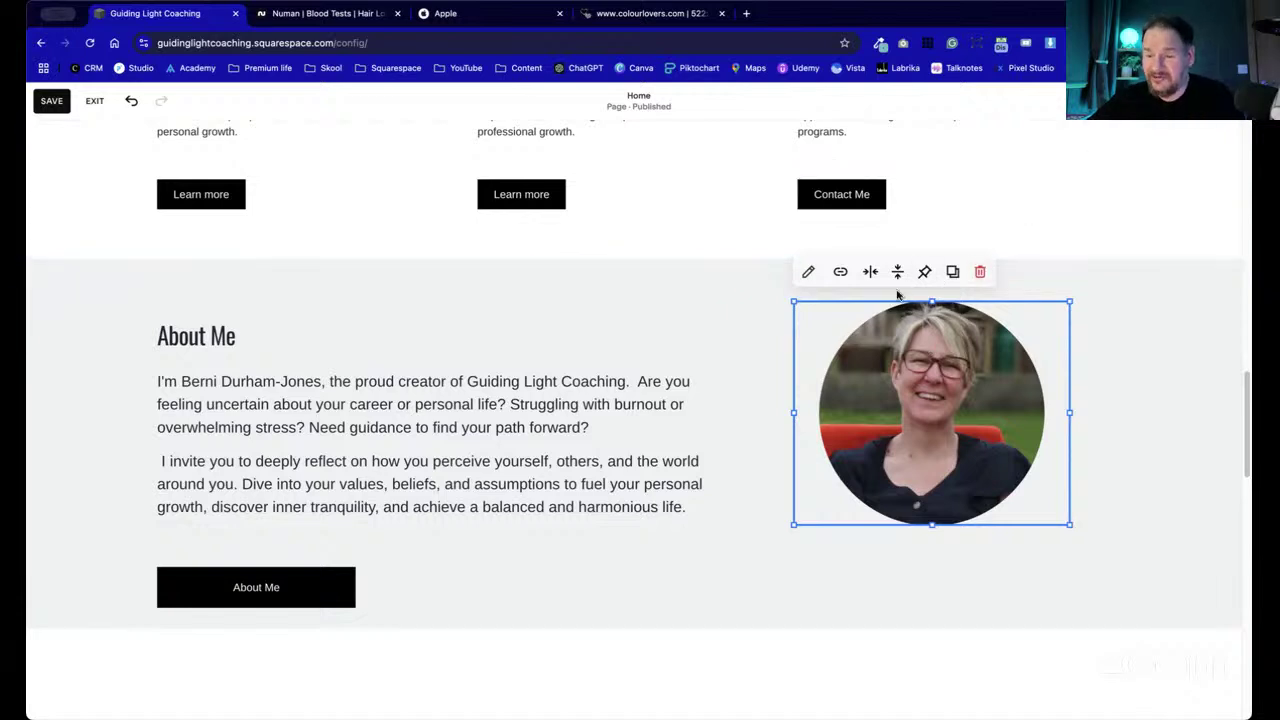
pyautogui.doubleClick(913, 346)
pyautogui.moveTo(1144, 324); pyautogui.dragTo(457, 229)
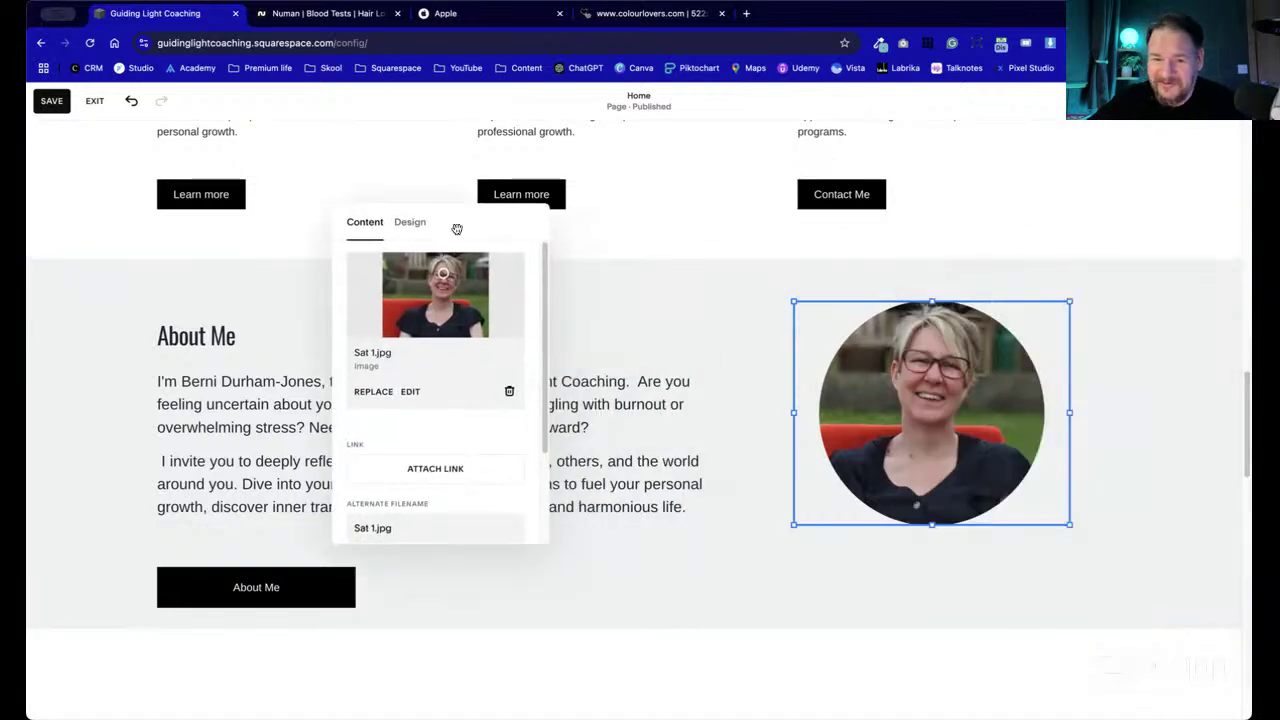
pyautogui.click(409, 223)
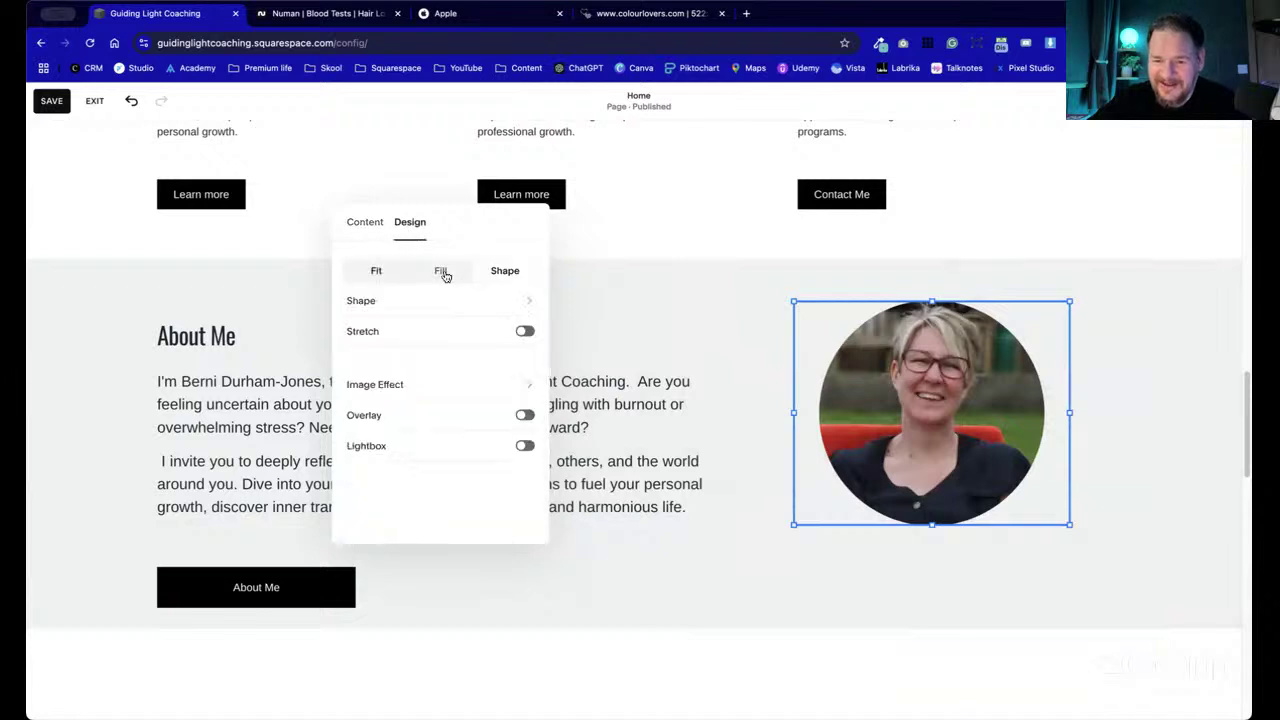
pyautogui.click(442, 273)
pyautogui.click(760, 340)
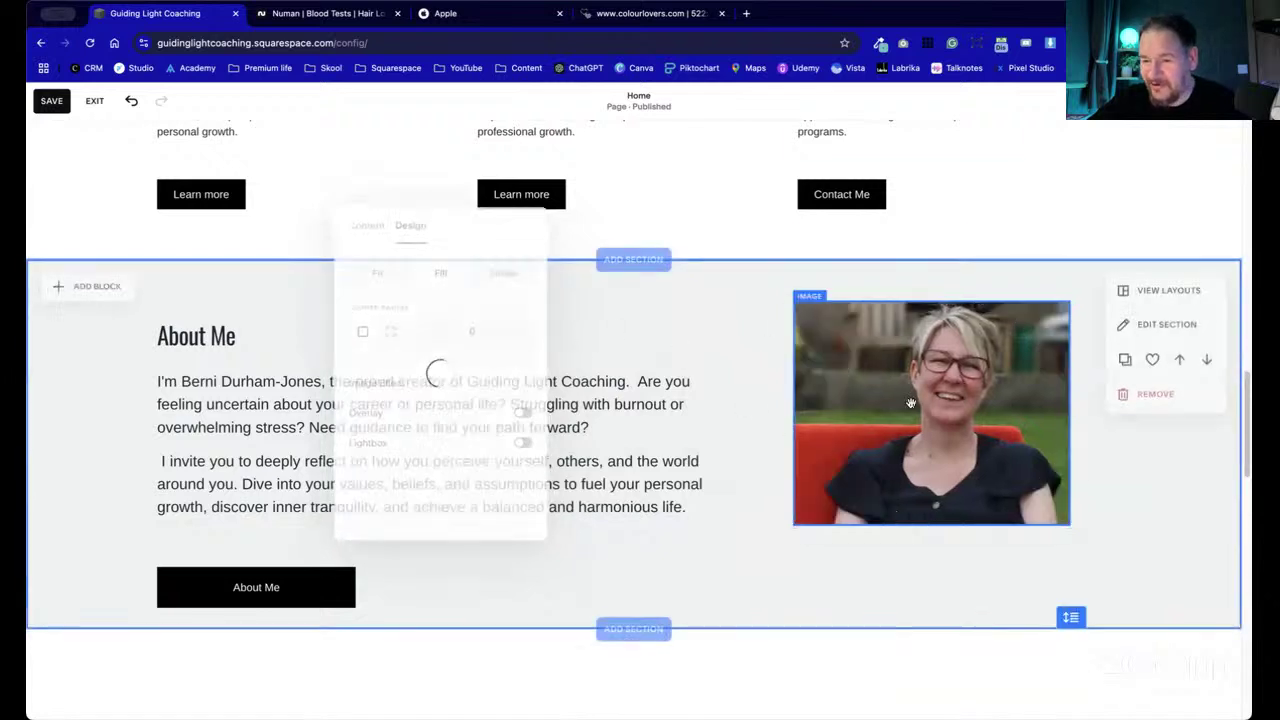
# - Enlarge the About Me portrait to span the section's full height and extend to the page's right edge
pyautogui.moveTo(908, 408); pyautogui.dragTo(908, 371)
pyautogui.moveTo(932, 484); pyautogui.dragTo(953, 630)
pyautogui.moveTo(1084, 445); pyautogui.dragTo(1248, 448)
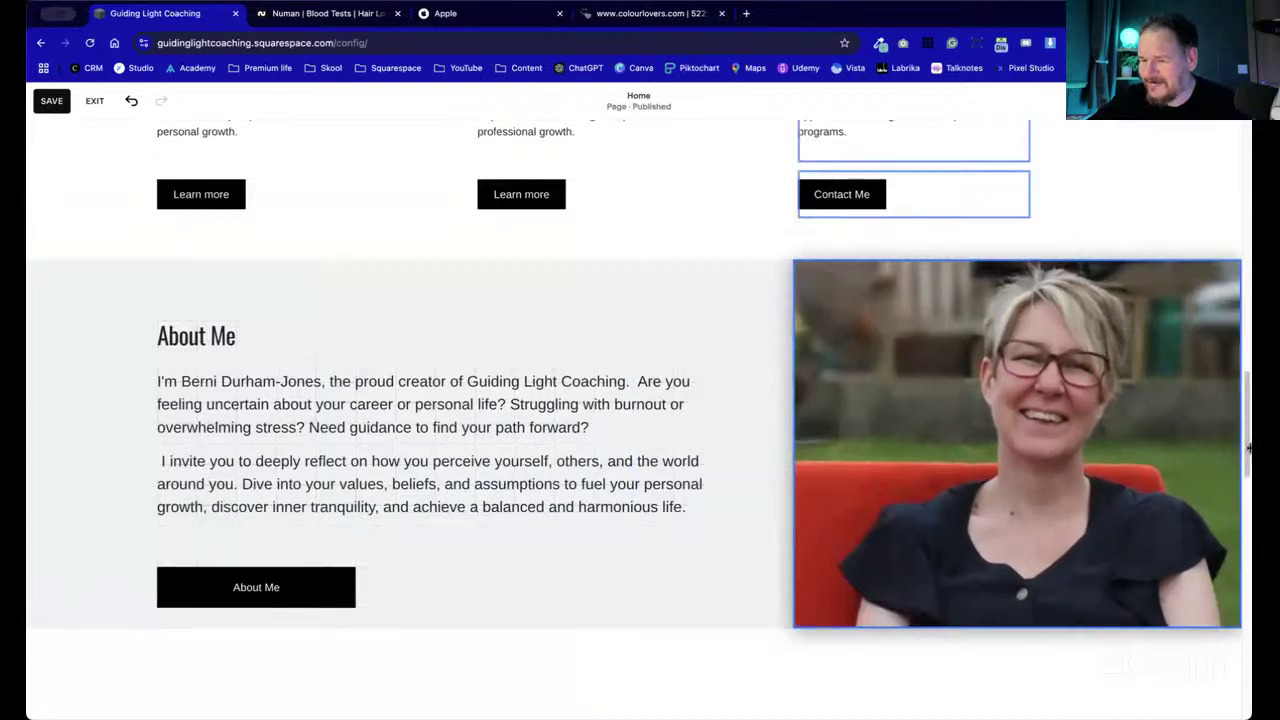
pyautogui.click(729, 334)
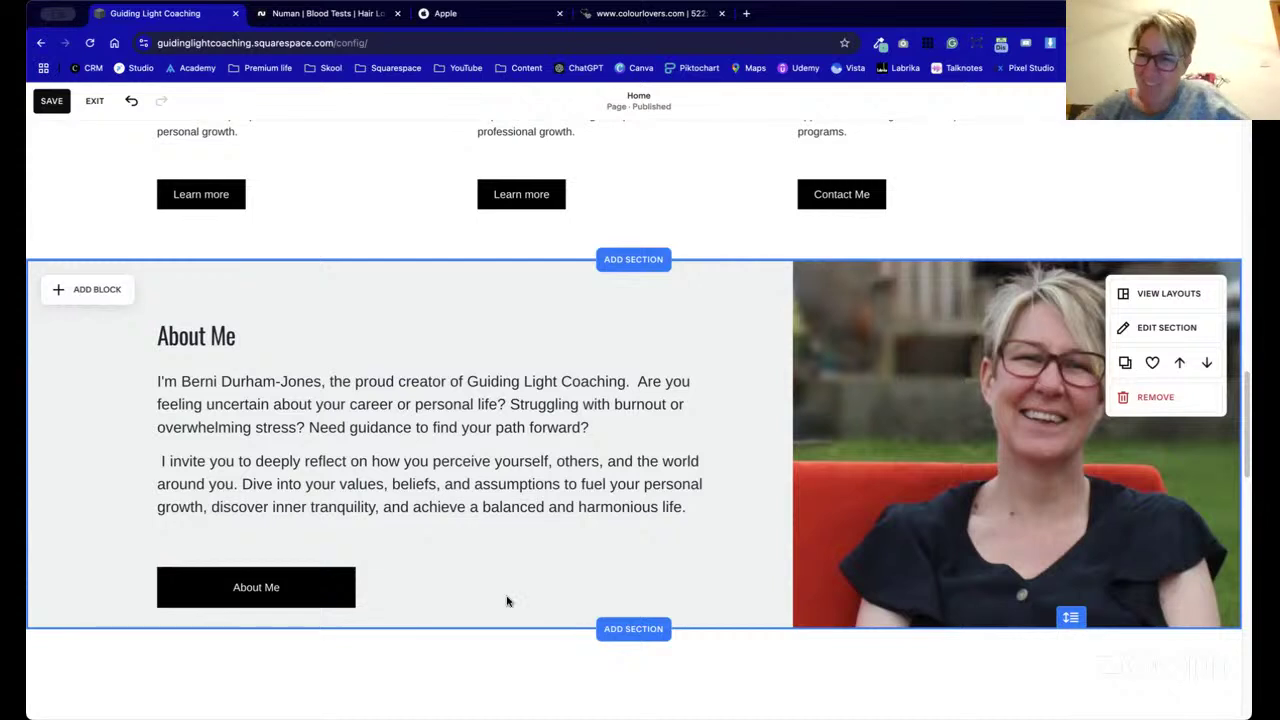
pyautogui.click(1044, 290)
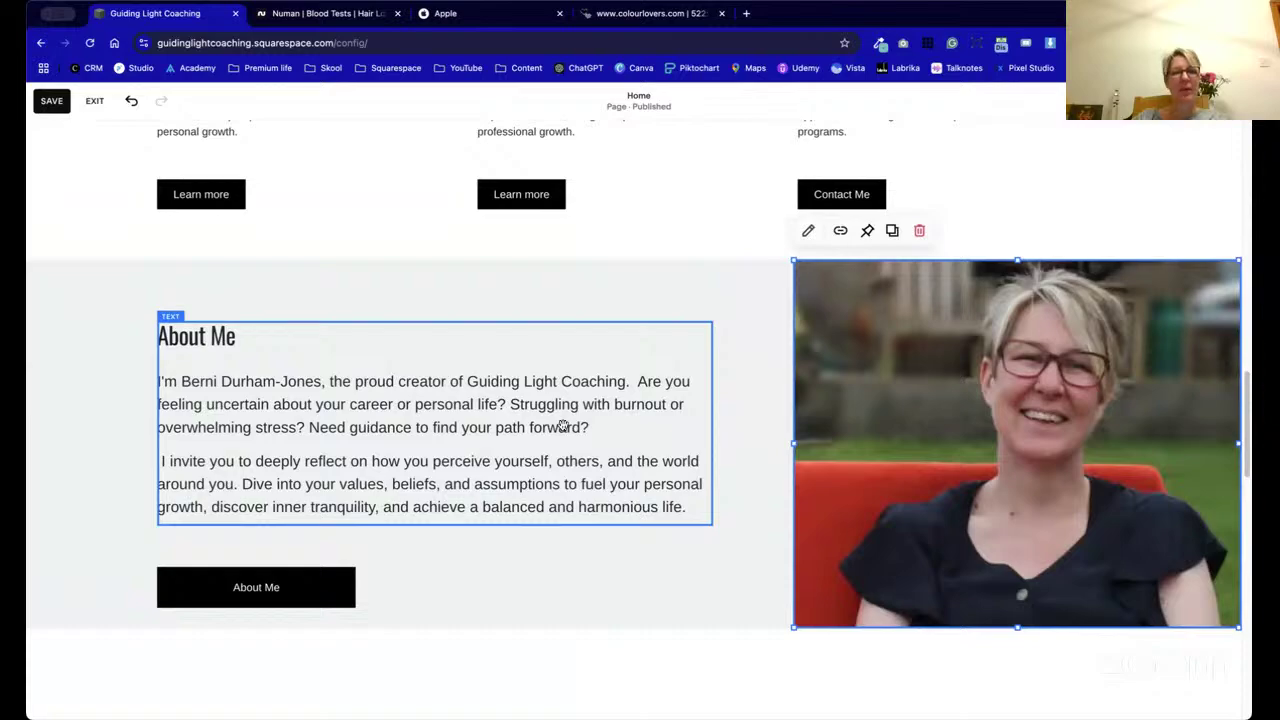
pyautogui.doubleClick(902, 391)
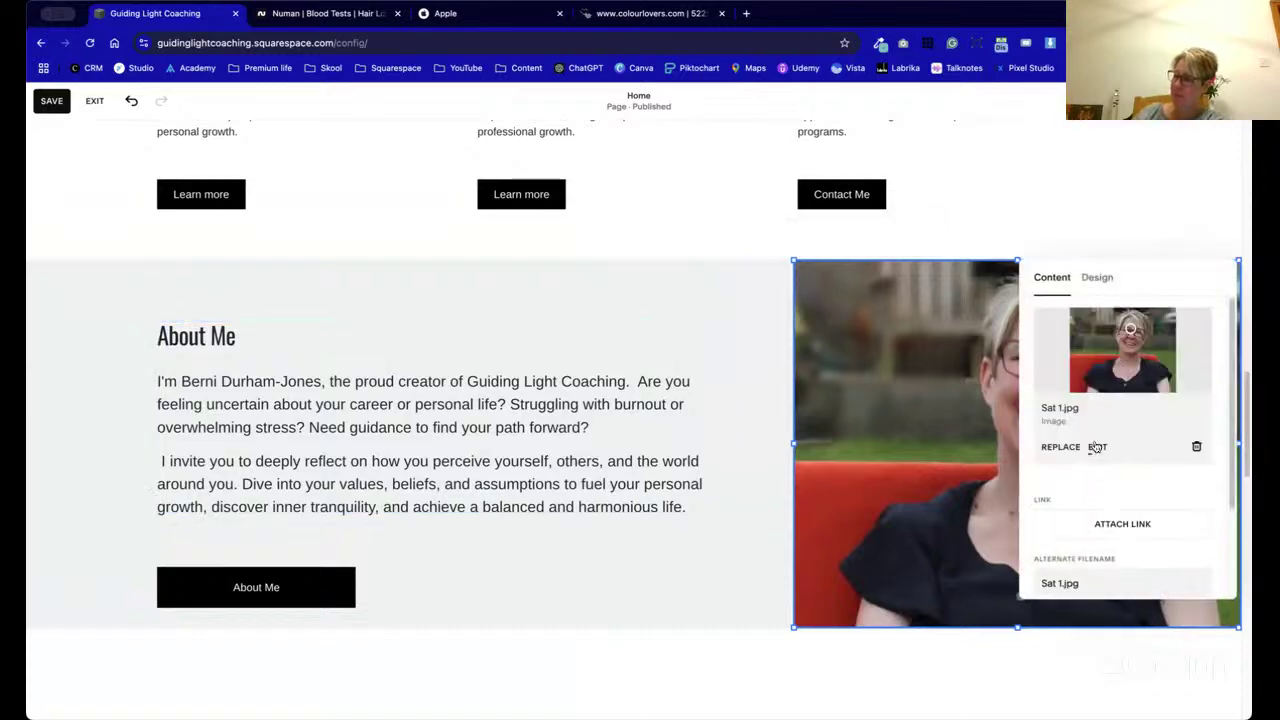
pyautogui.click(746, 369)
# - Remove the testimonial carousel section beneath the About Me section
pyautogui.scroll(10, 760, 400)
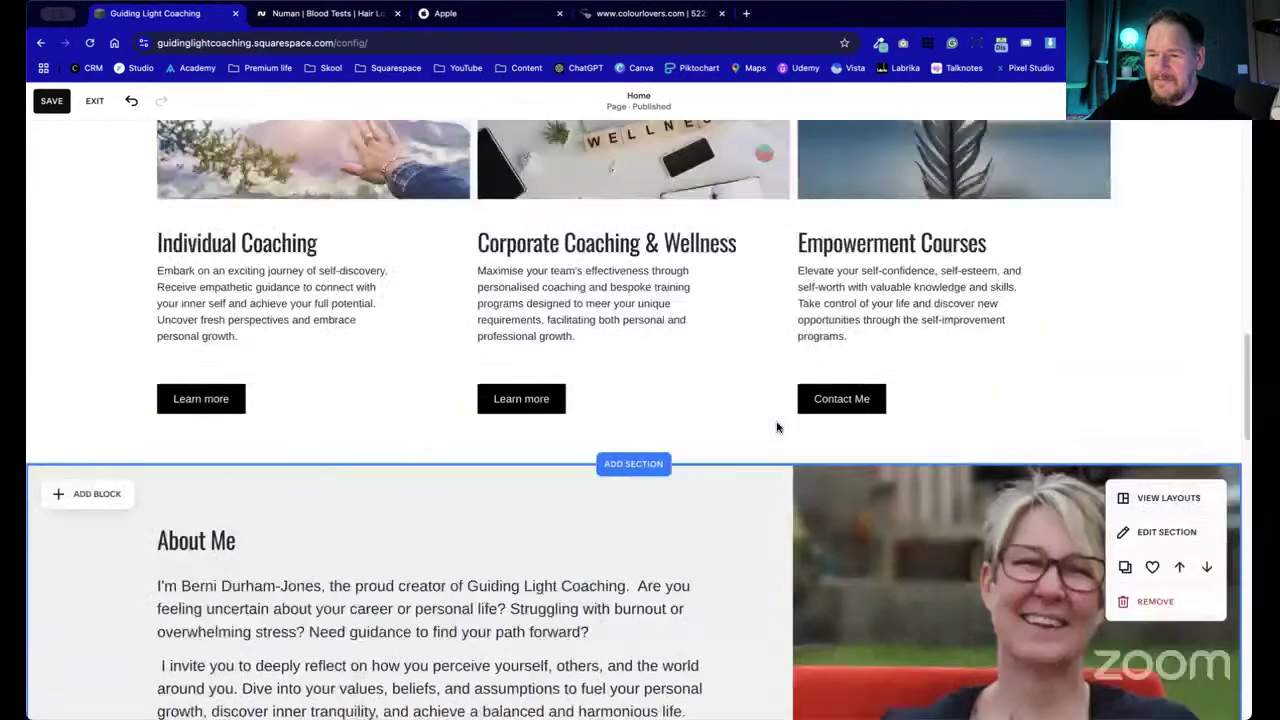
pyautogui.scroll(6, 779, 422)
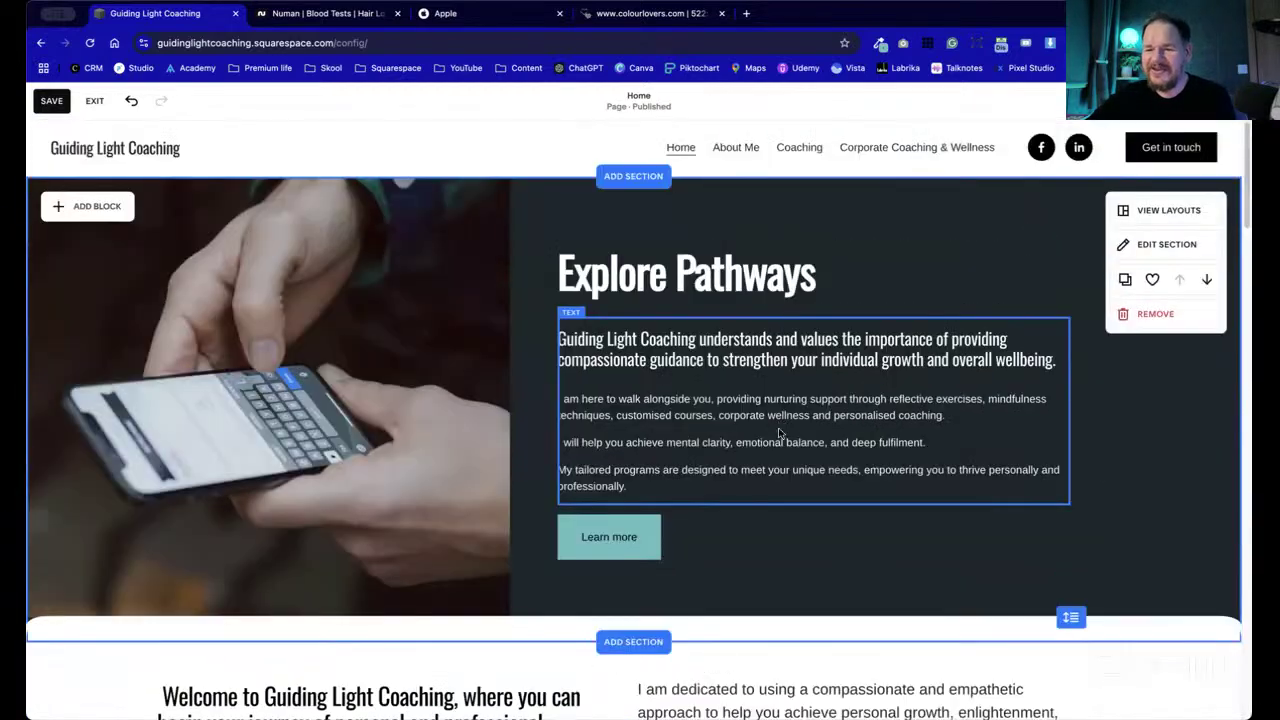
pyautogui.scroll(-15, 781, 434)
pyautogui.scroll(-2, 779, 437)
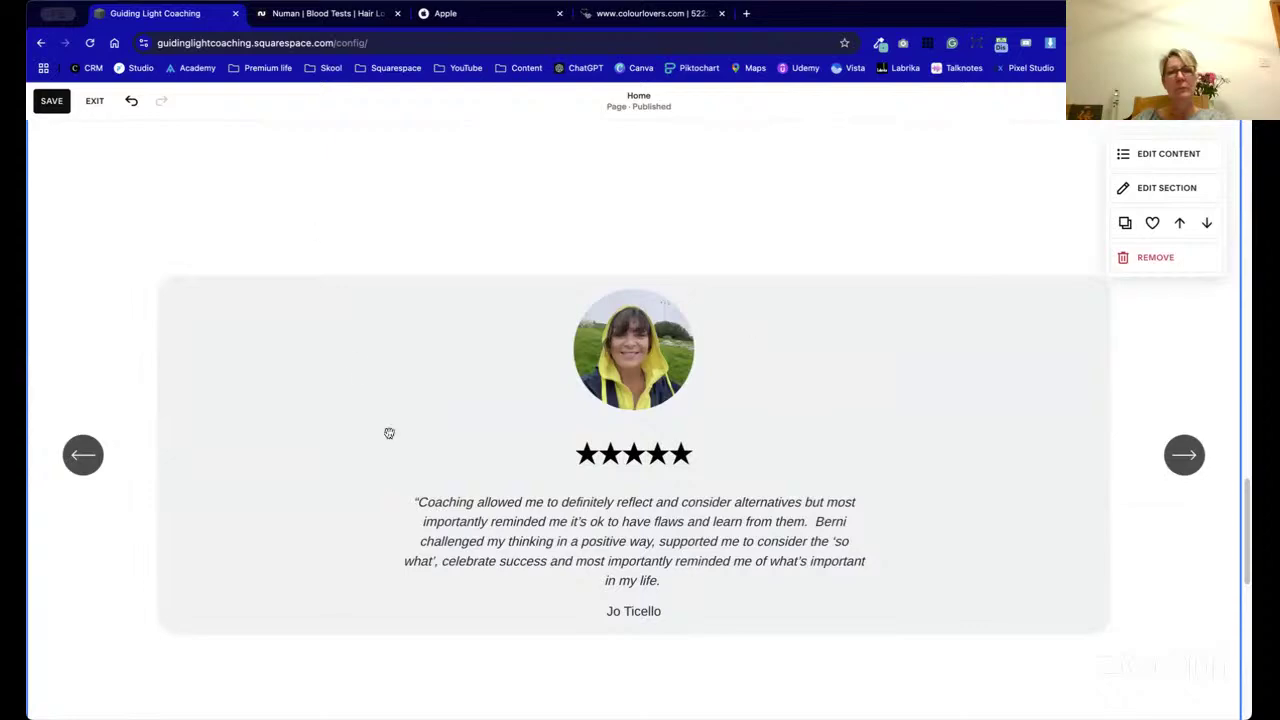
pyautogui.scroll(4, 885, 345)
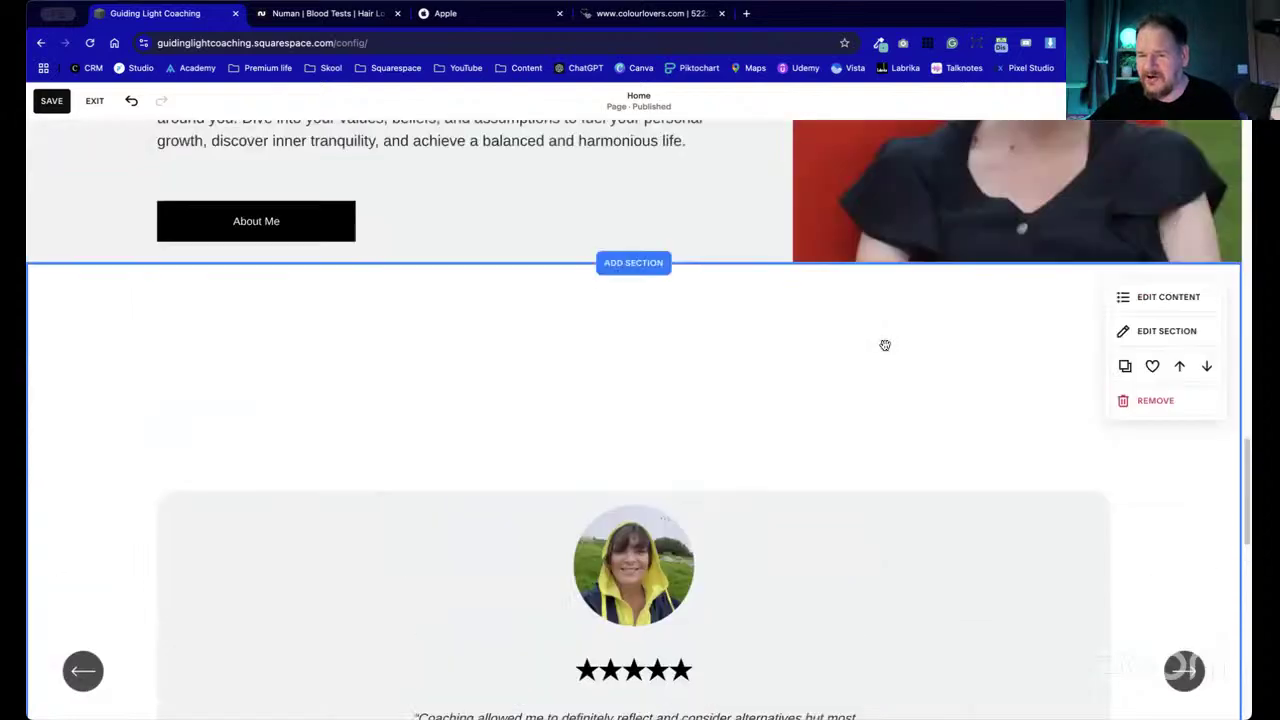
pyautogui.scroll(-6, 923, 417)
pyautogui.scroll(4, 923, 418)
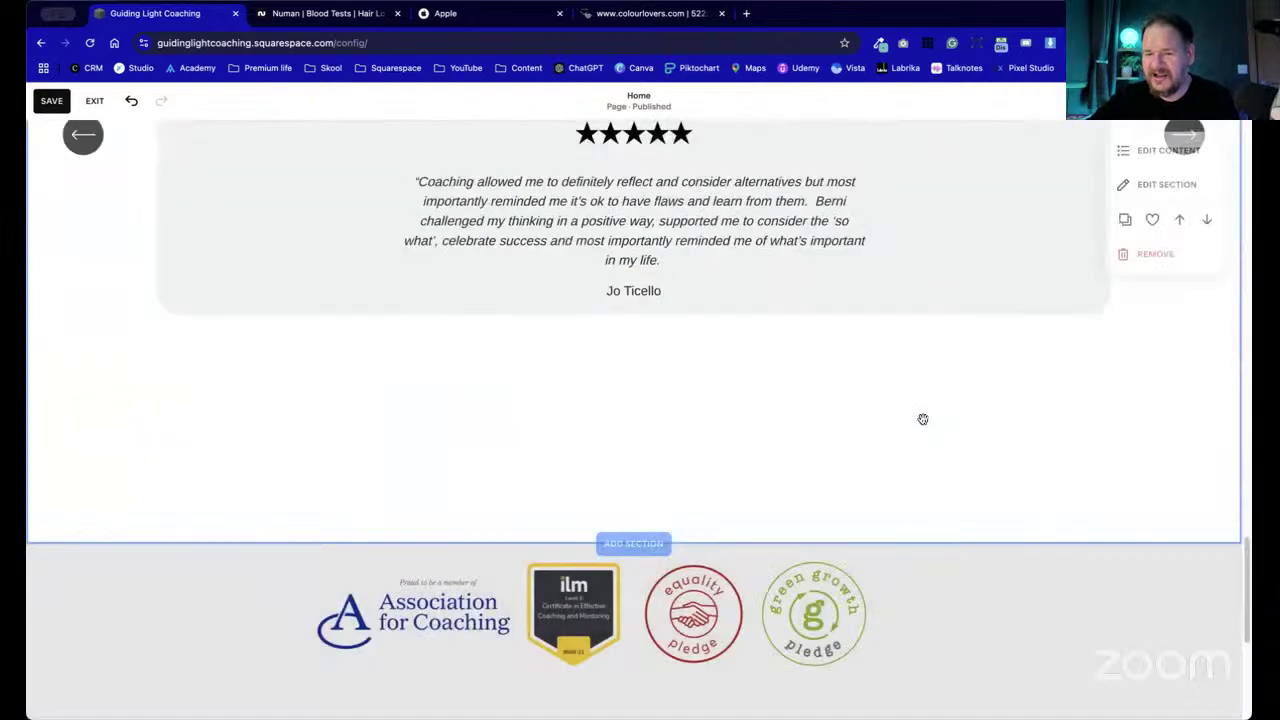
pyautogui.scroll(3, 923, 418)
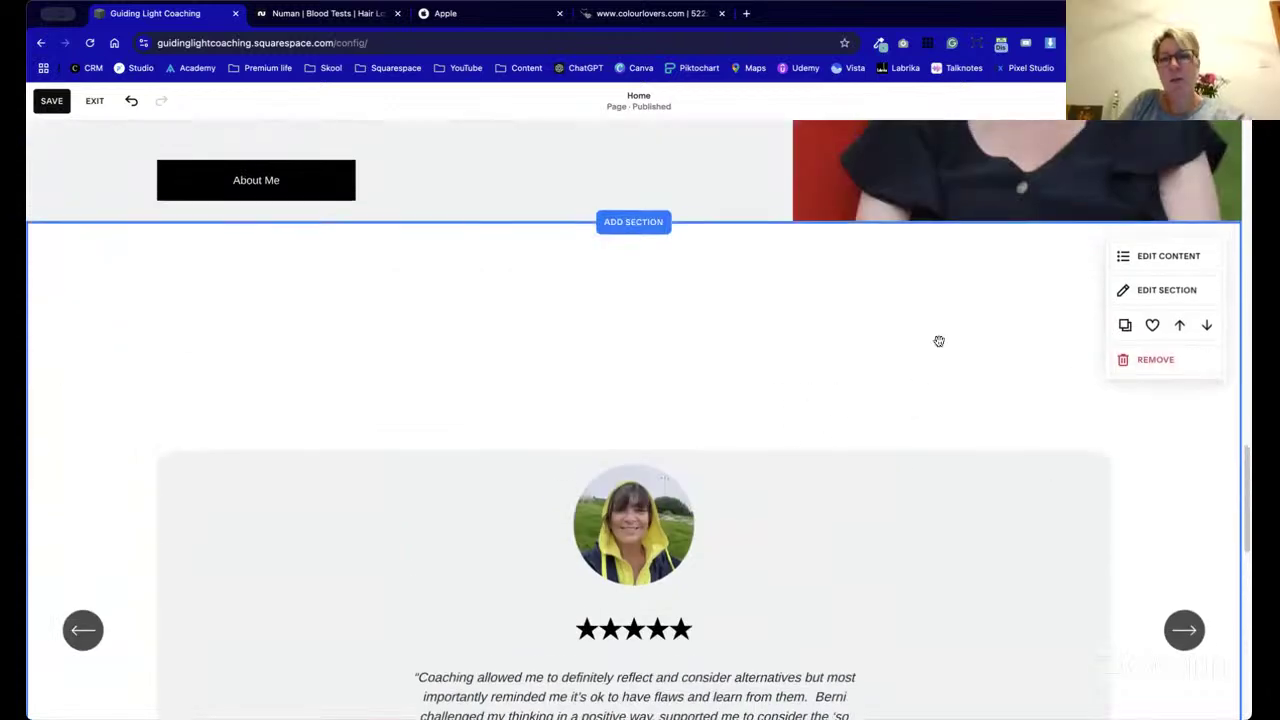
pyautogui.click(1167, 359)
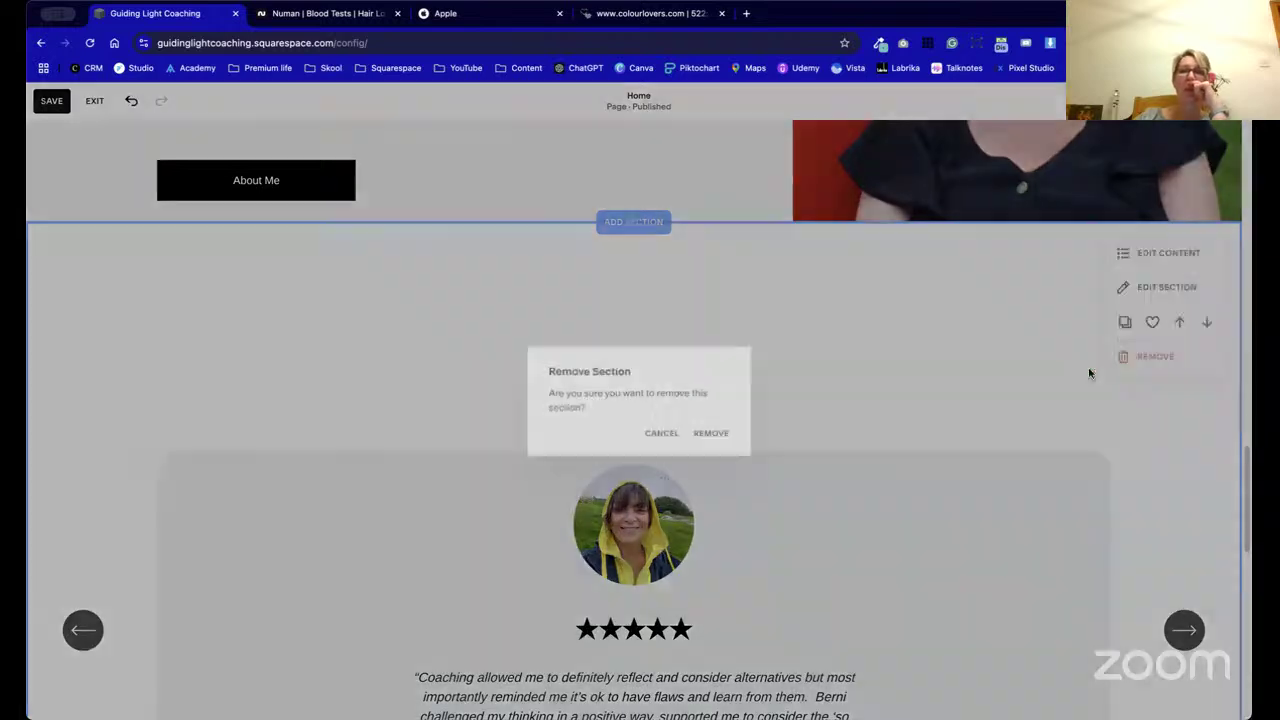
pyautogui.click(714, 436)
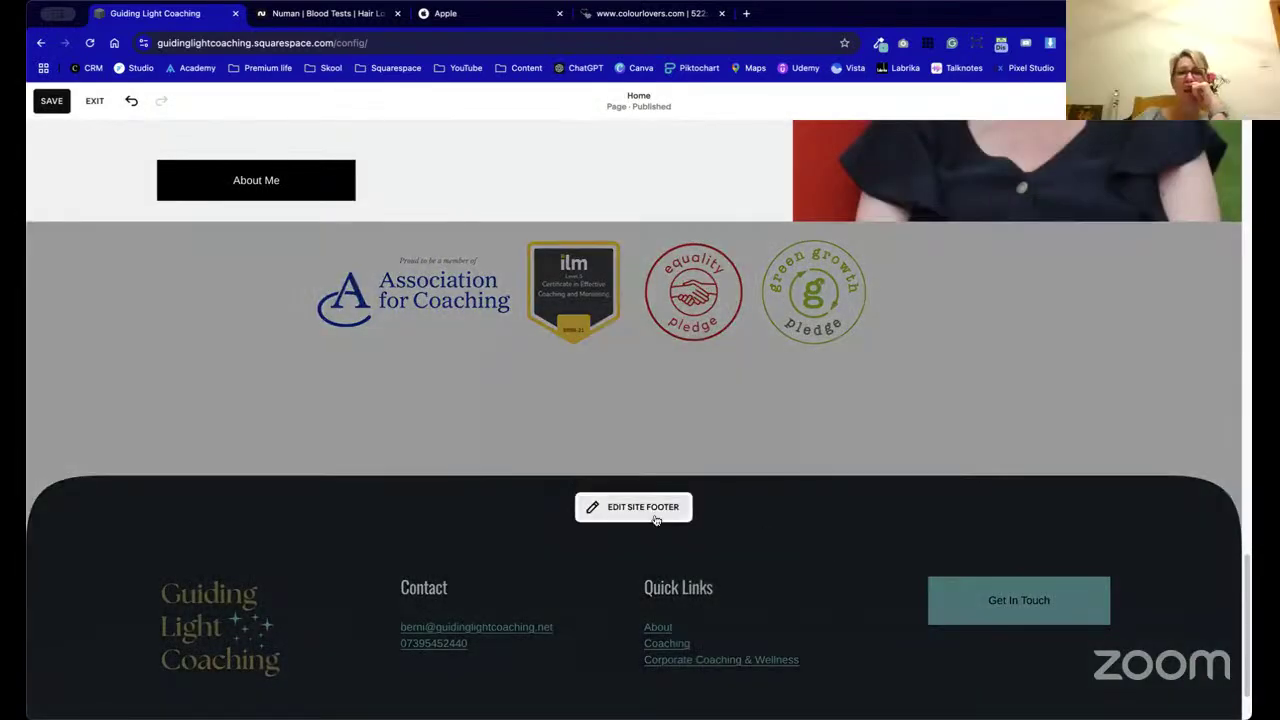
# - Edit the site footer and turn off the curved divider beneath the accreditation logos section
pyautogui.click(640, 507)
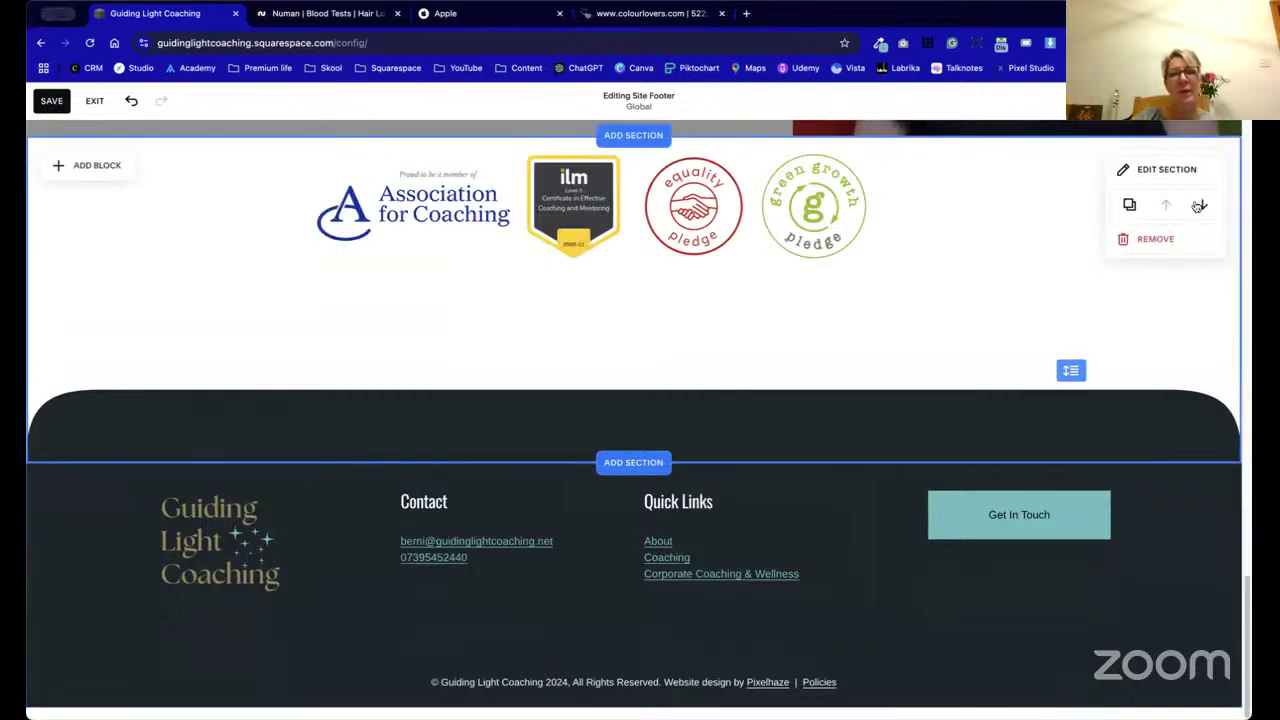
pyautogui.click(1166, 169)
pyautogui.scroll(-3, 1153, 379)
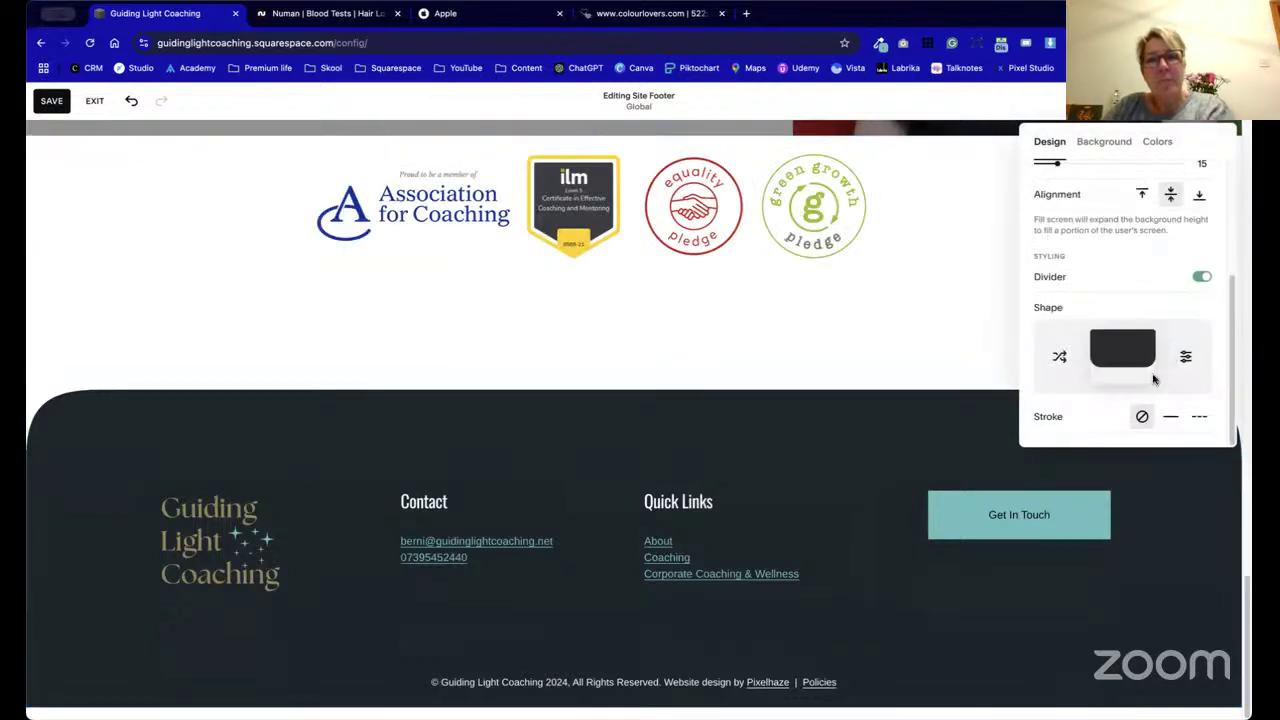
pyautogui.click(1196, 280)
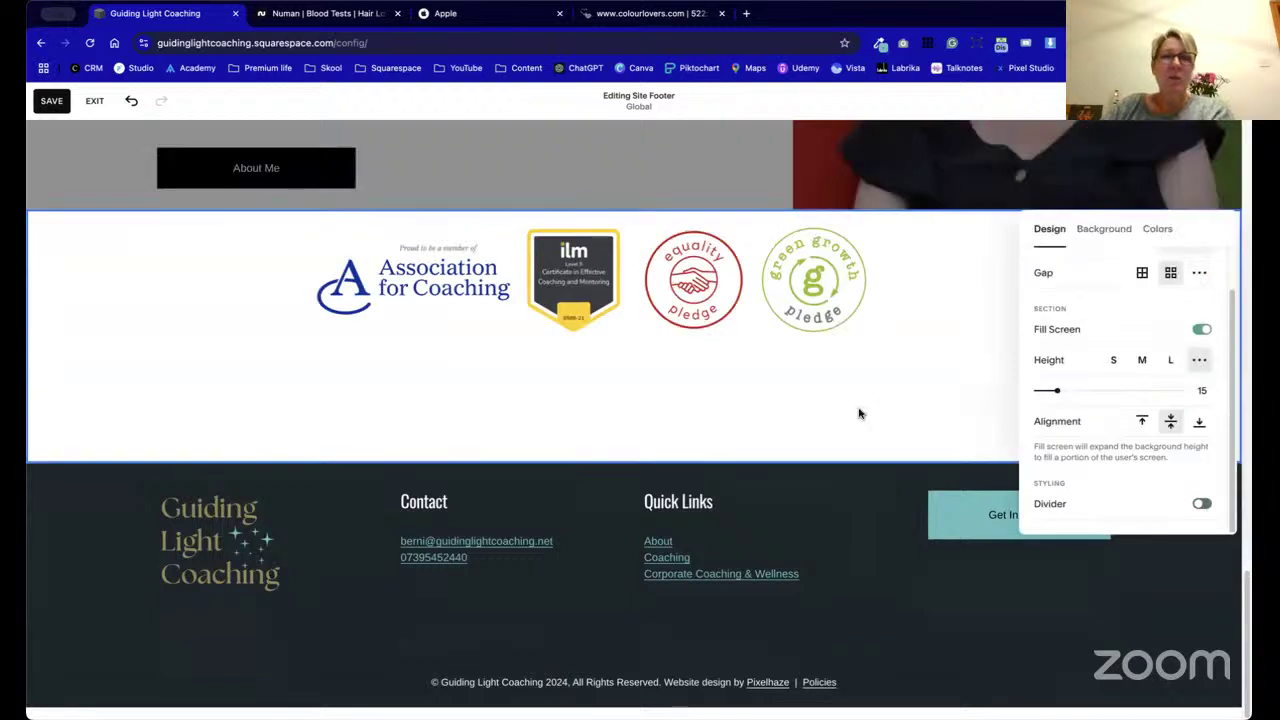
pyautogui.click(255, 407)
# - Shorten the footer's accreditation logos section and move the four logos down one row
pyautogui.click(746, 285)
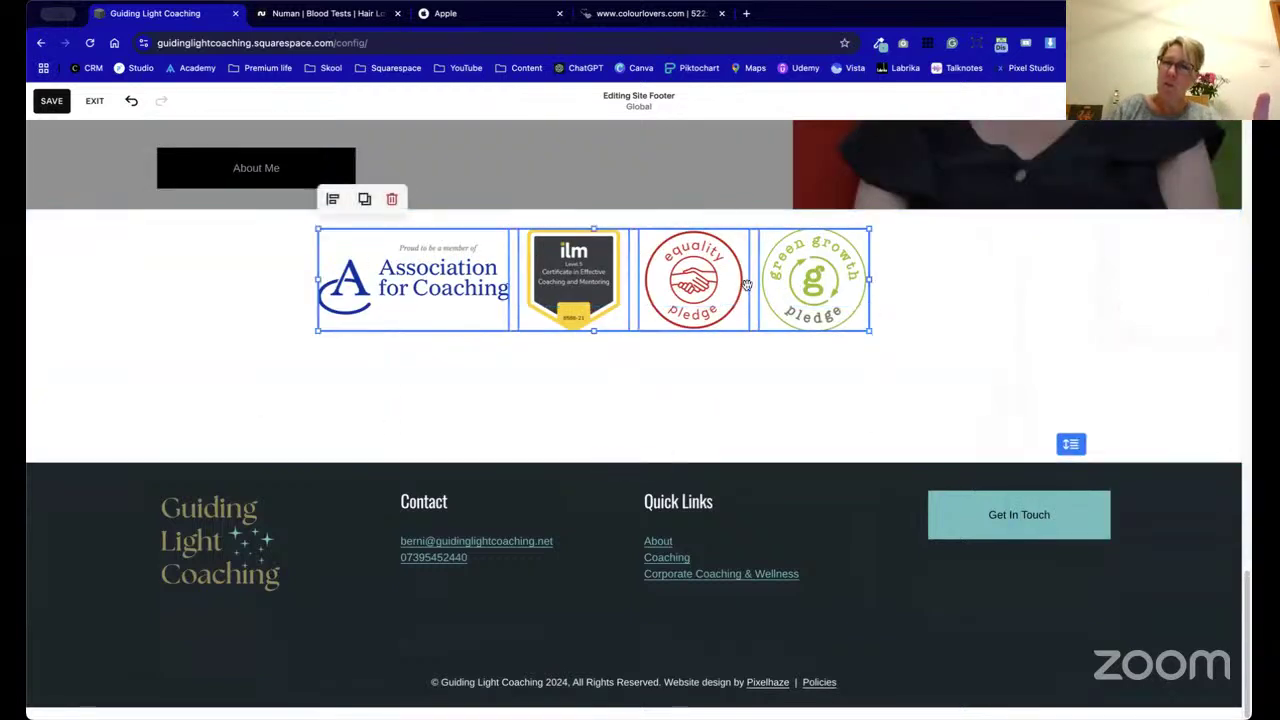
pyautogui.click(1062, 416)
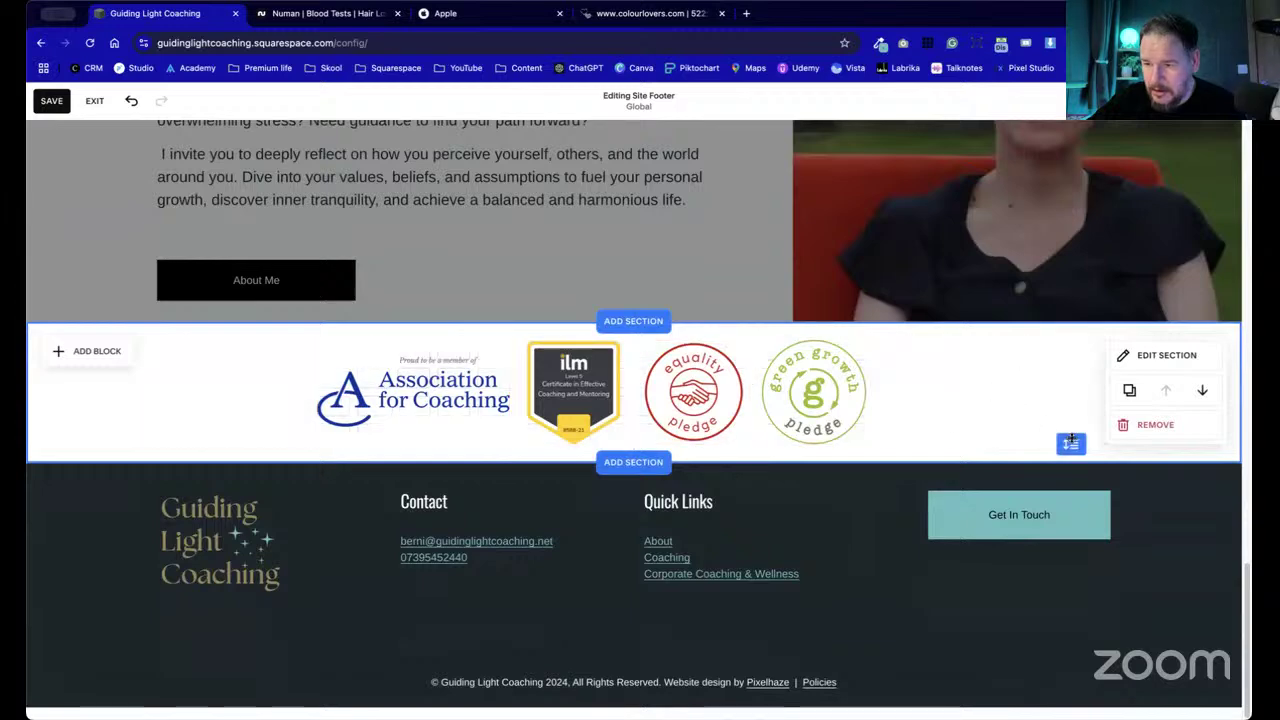
pyautogui.moveTo(1071, 441)
pyautogui.mouseDown()
pyautogui.moveTo(1069, 466)
pyautogui.moveTo(1073, 424)
pyautogui.mouseUp()
pyautogui.moveTo(1071, 450); pyautogui.dragTo(1070, 420)
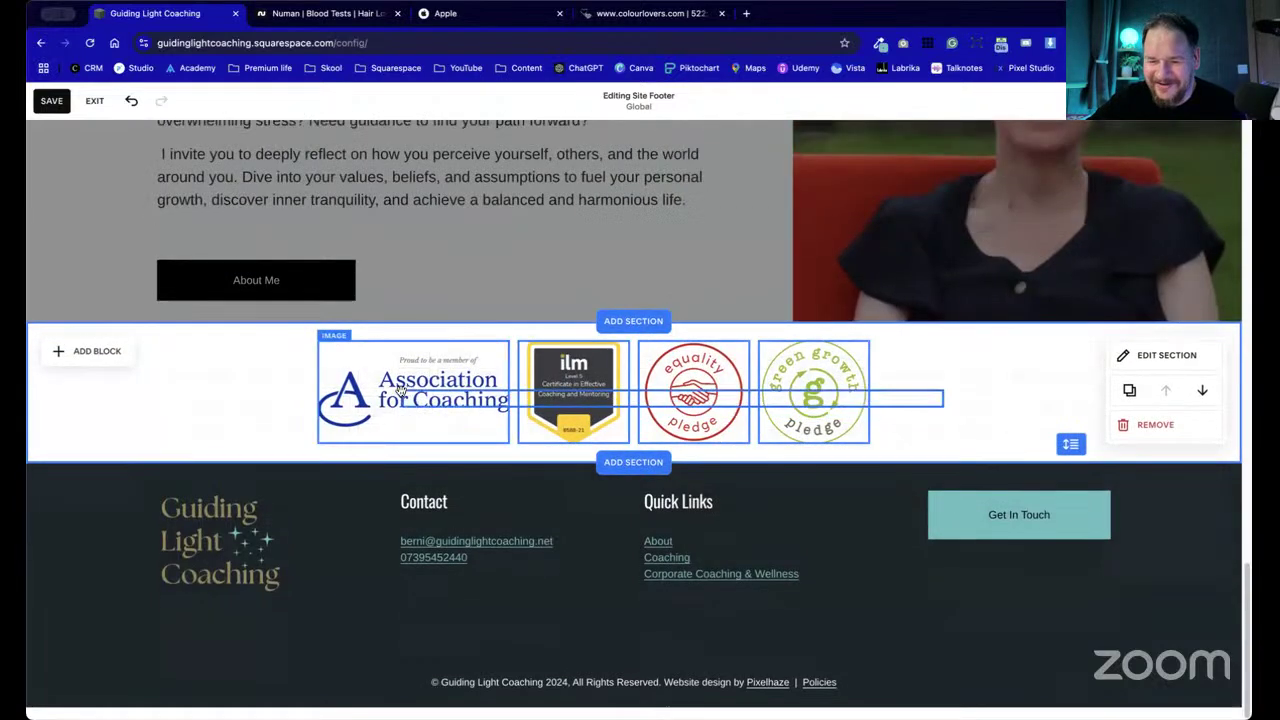
pyautogui.moveTo(425, 398); pyautogui.dragTo(425, 428)
pyautogui.click(969, 434)
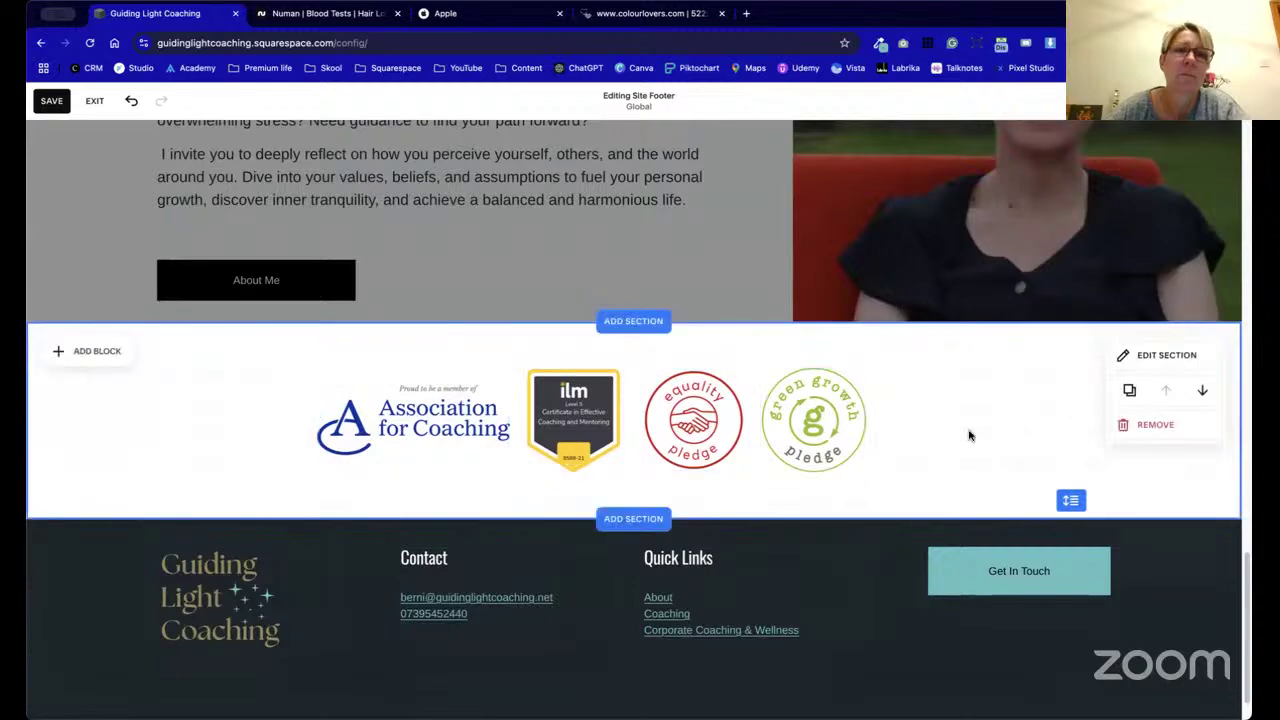
# - Save the footer and page changes and exit the page editor
pyautogui.scroll(20, 845, 487)
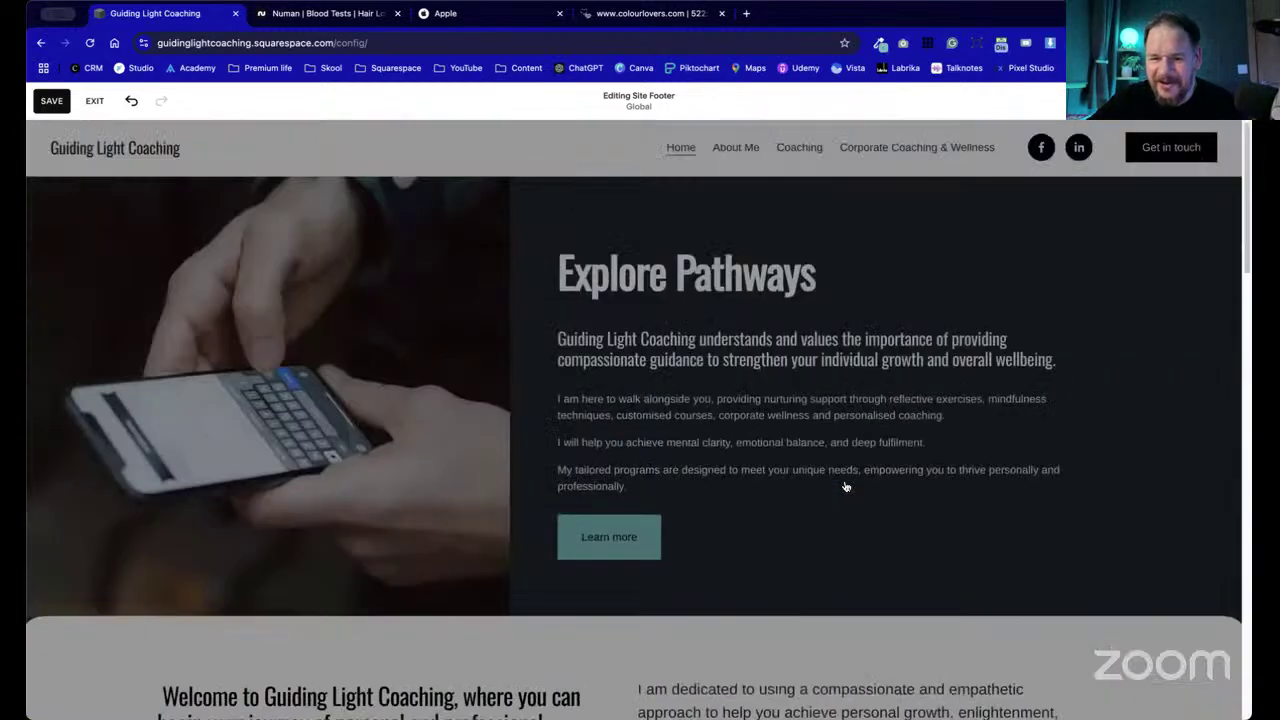
pyautogui.click(51, 101)
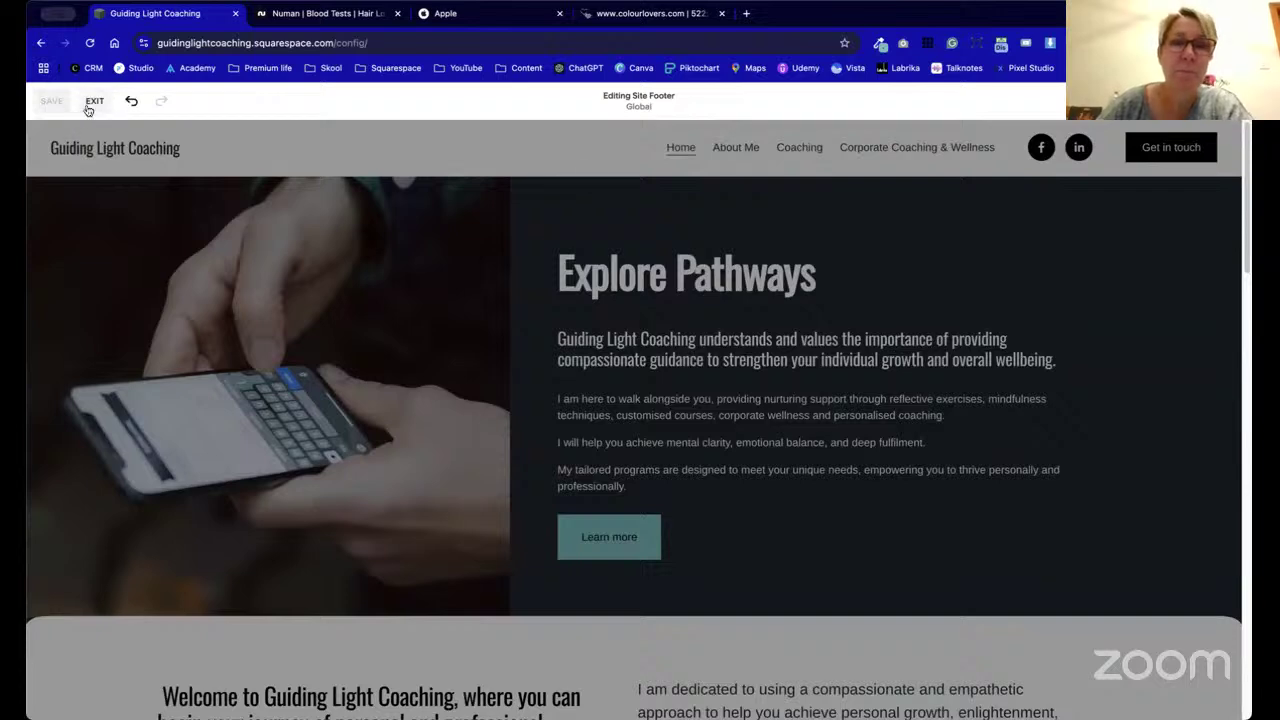
pyautogui.click(93, 101)
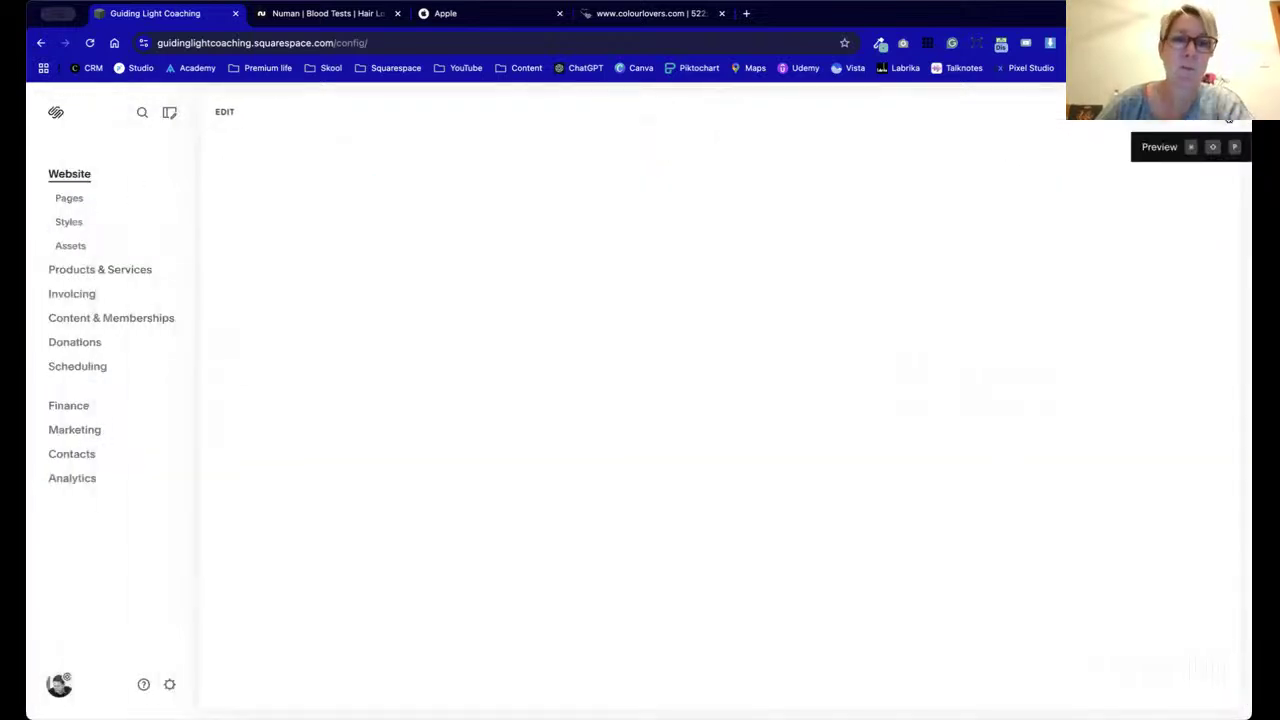
# - Preview the site full screen and examine the home page's About Me section and footer logos
pyautogui.click(1229, 118)
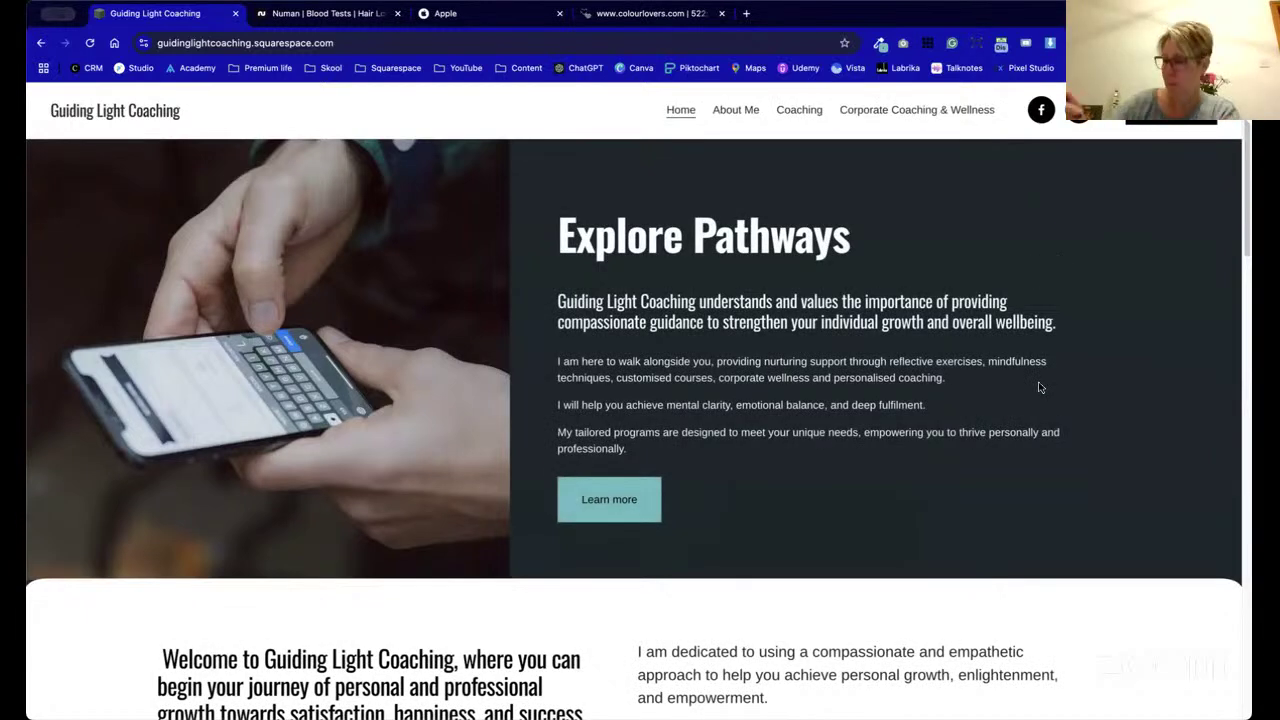
pyautogui.scroll(-10, 1046, 374)
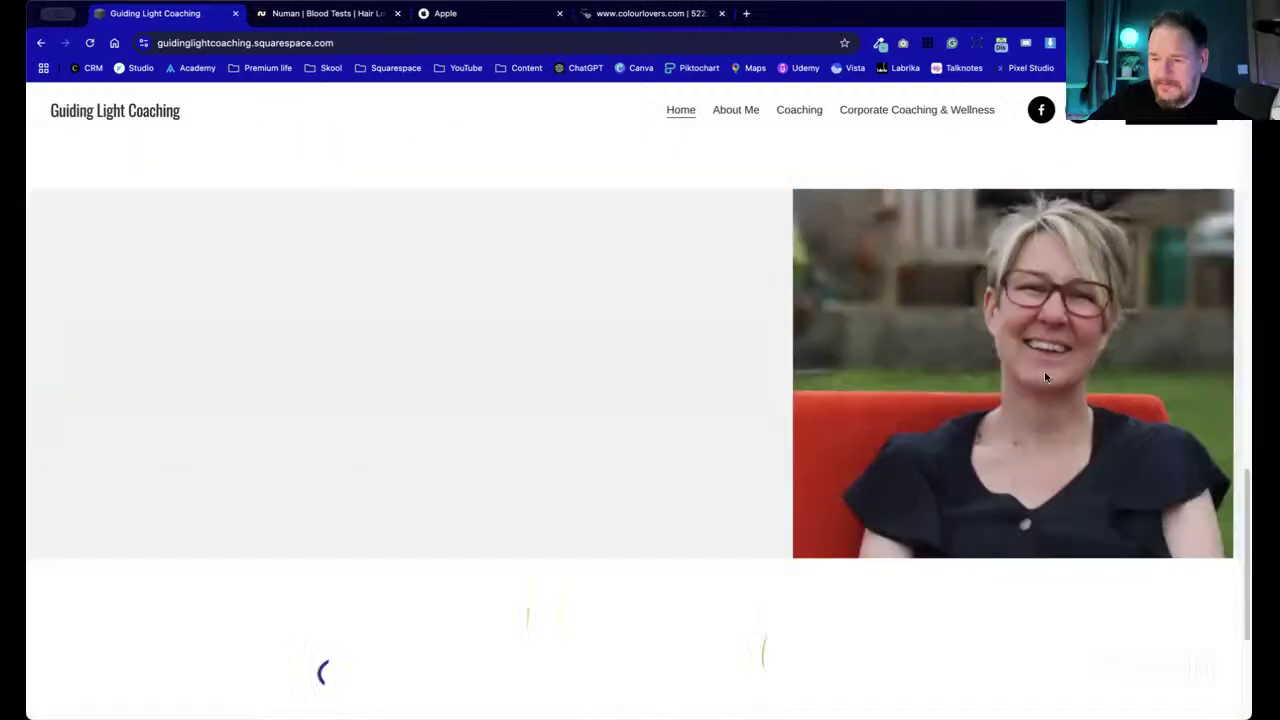
pyautogui.scroll(-3, 1044, 377)
pyautogui.scroll(4, 1044, 377)
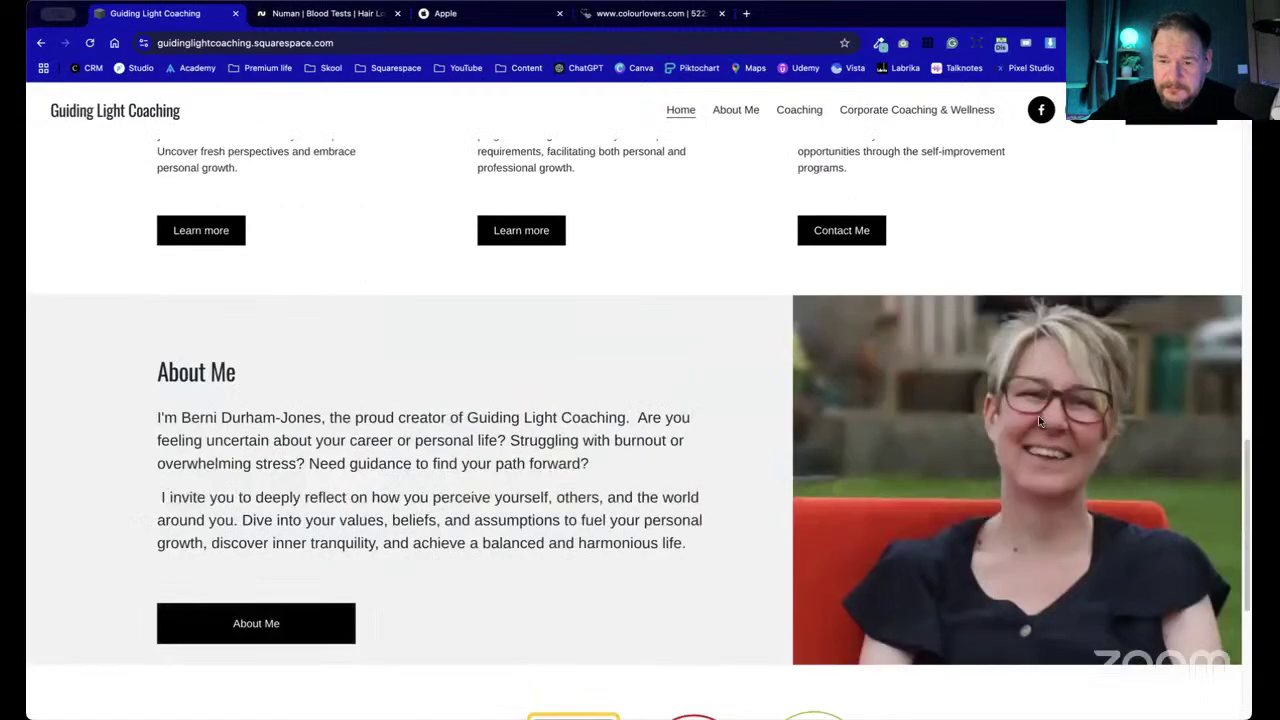
pyautogui.scroll(3, 1036, 420)
pyautogui.scroll(-7, 1034, 423)
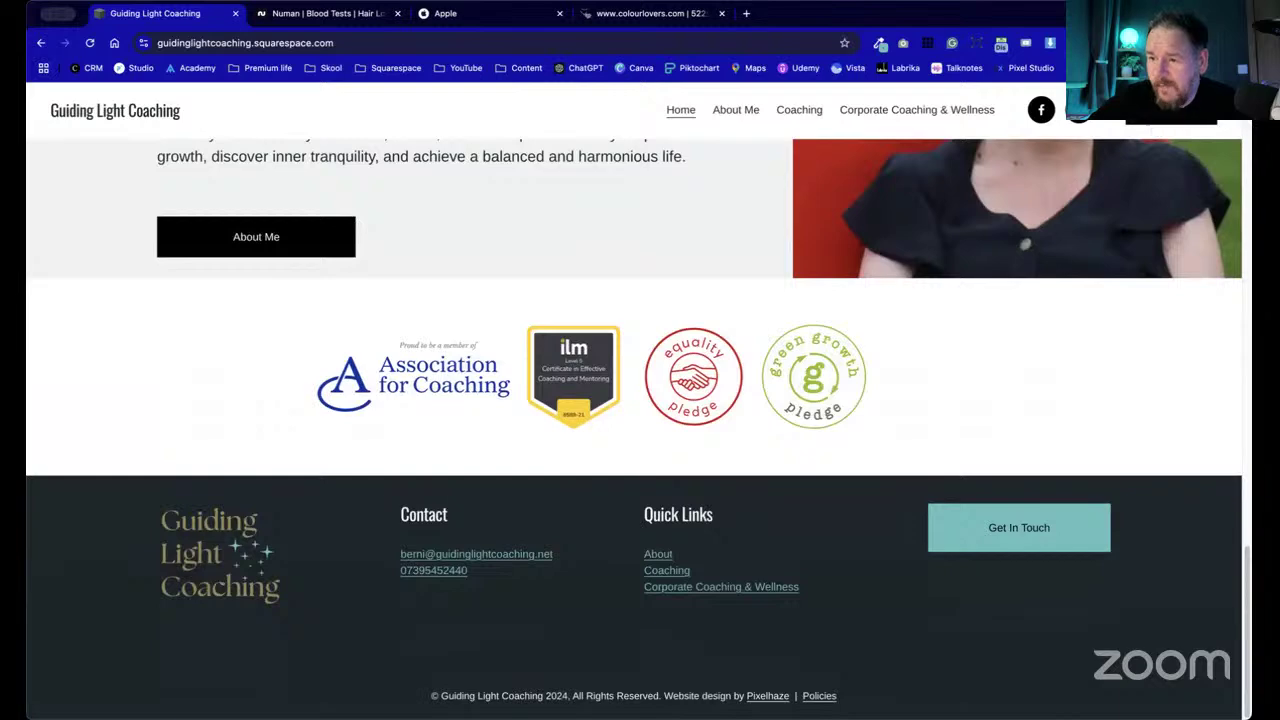
# - Leave the full-screen preview, edit the home page and open the color theme options of the three-service coaching section
pyautogui.press('Escape')
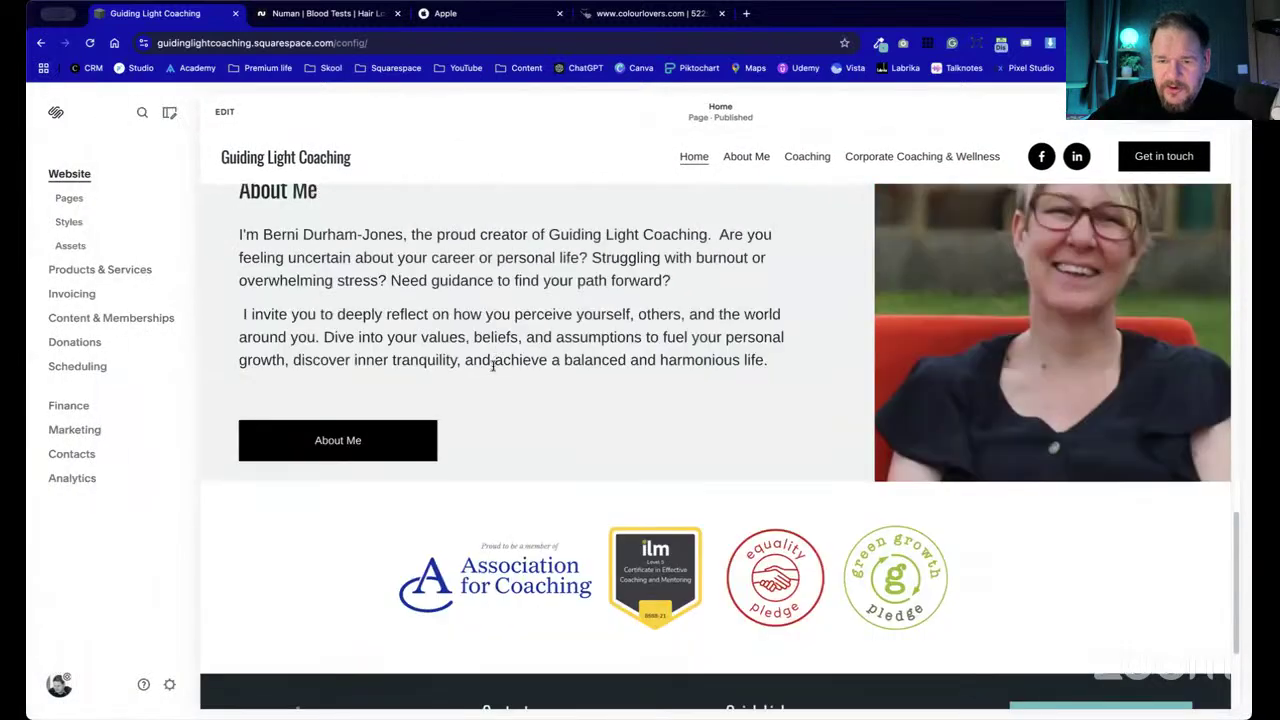
pyautogui.scroll(3, 493, 365)
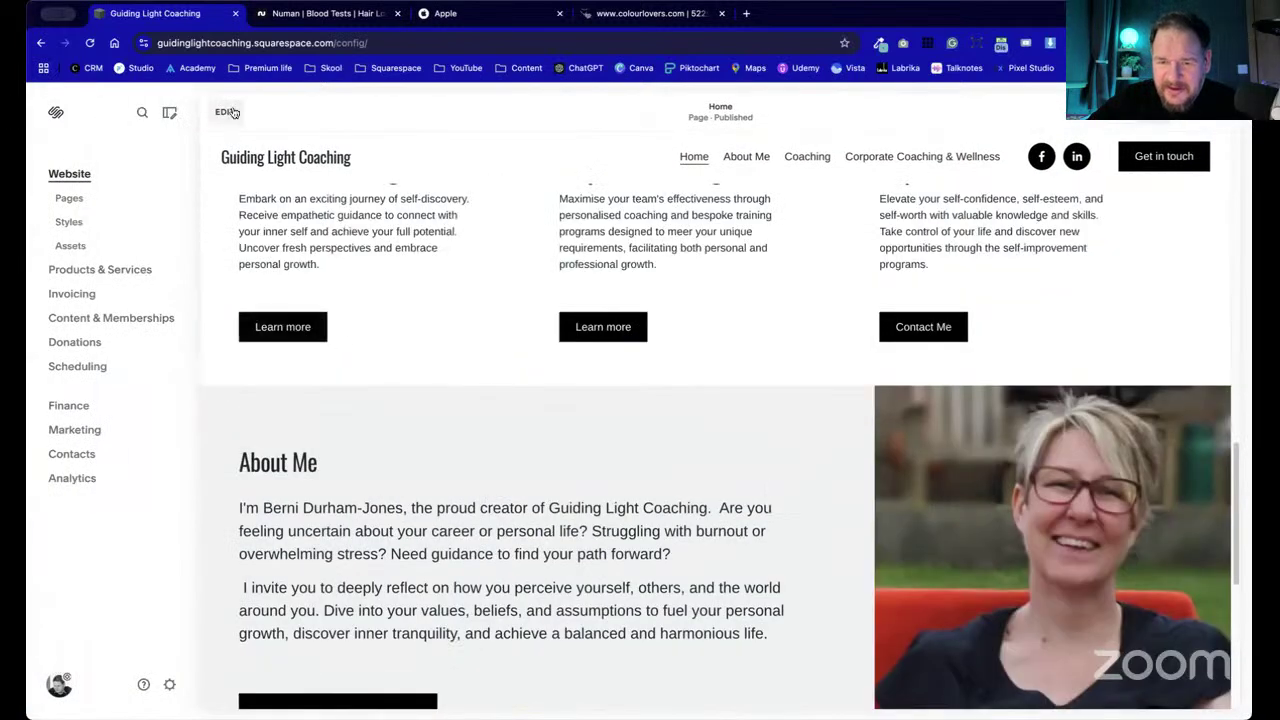
pyautogui.click(226, 112)
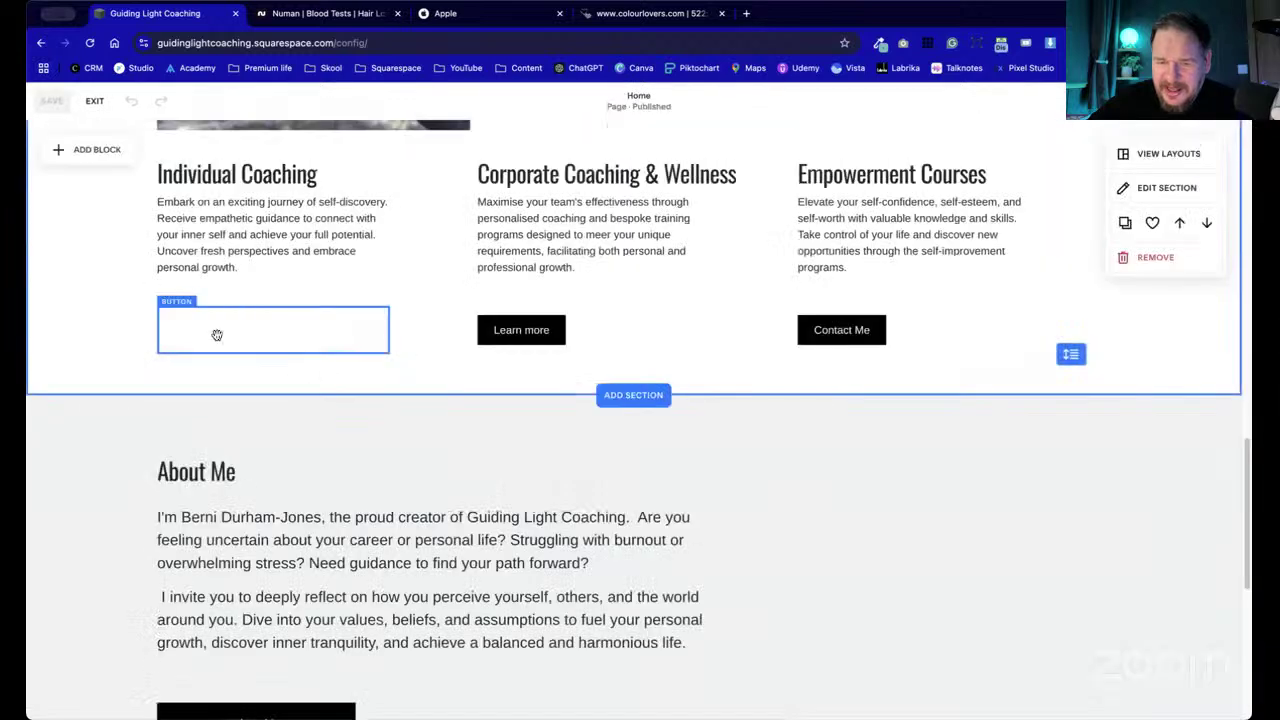
pyautogui.click(217, 335)
pyautogui.click(714, 352)
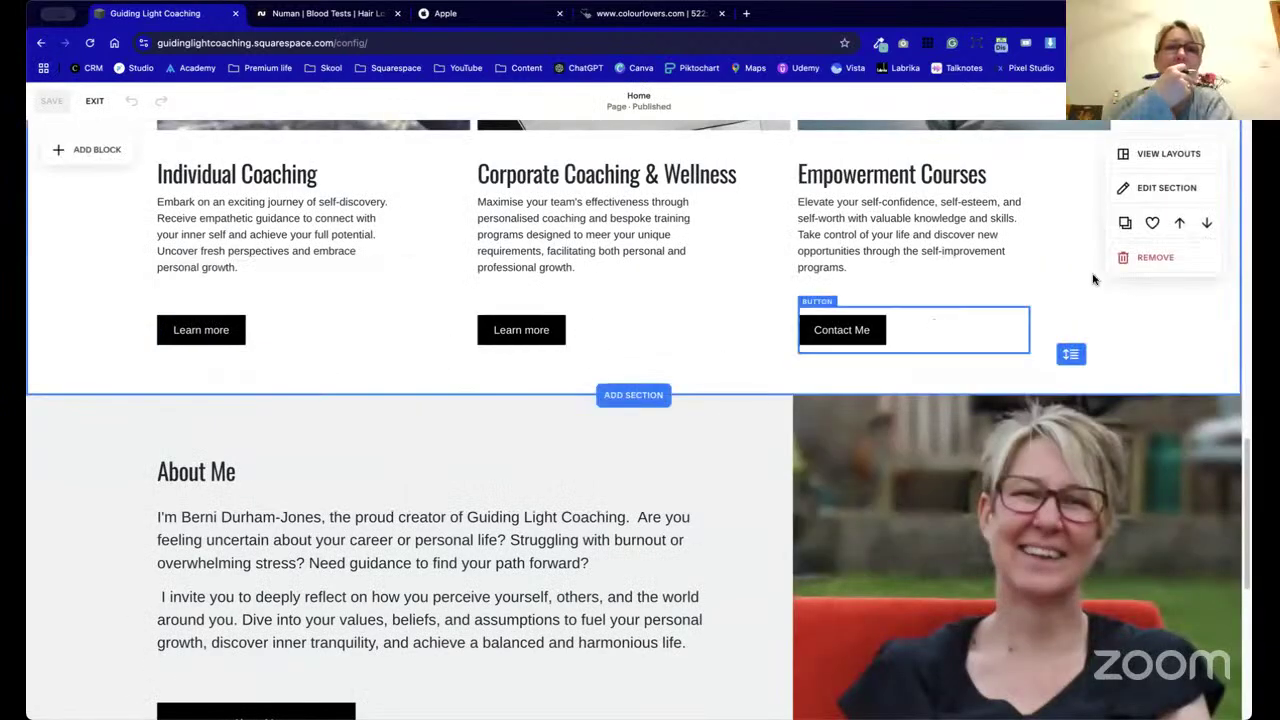
pyautogui.click(1200, 190)
pyautogui.click(1182, 278)
pyautogui.scroll(-2, 1174, 275)
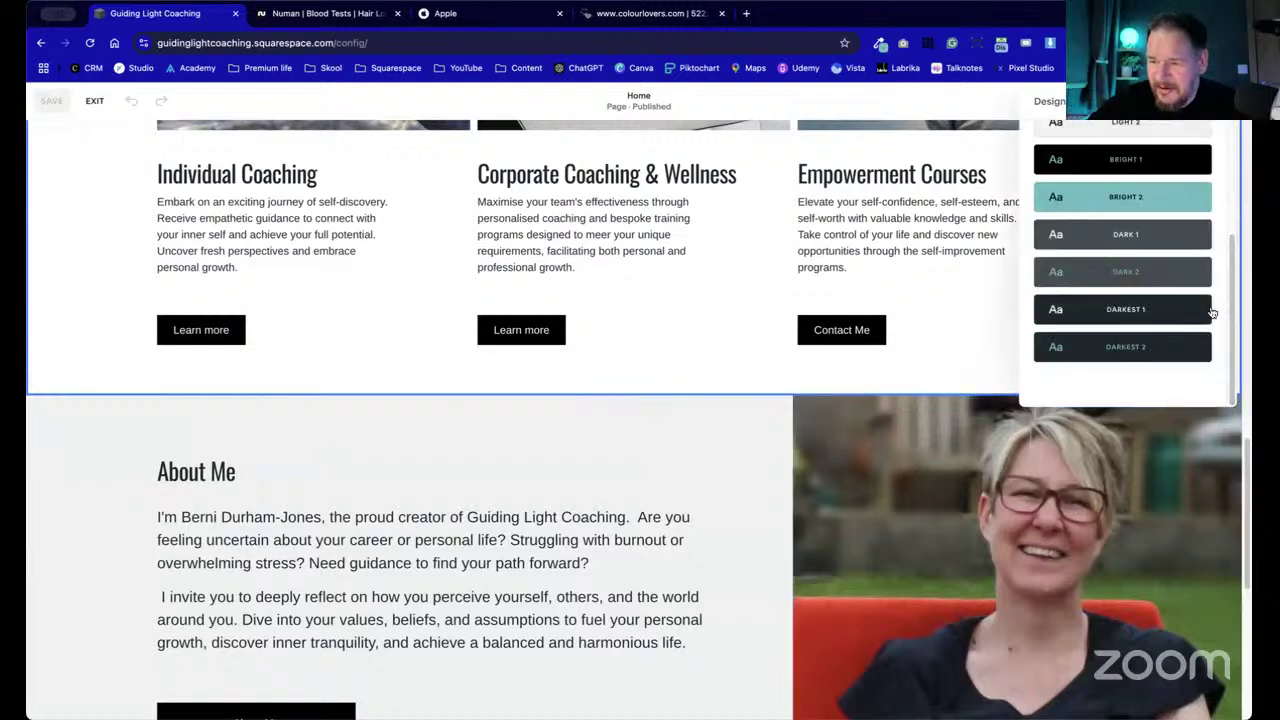
pyautogui.scroll(3, 1104, 313)
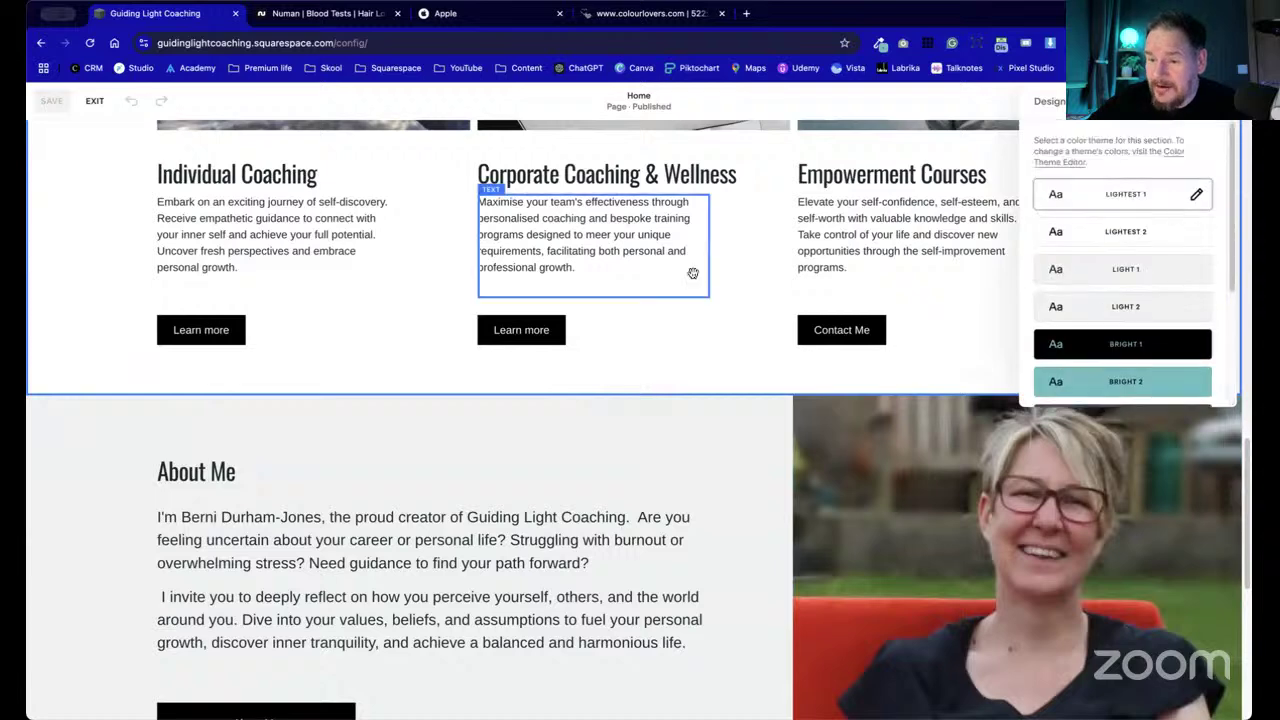
pyautogui.scroll(3, 690, 272)
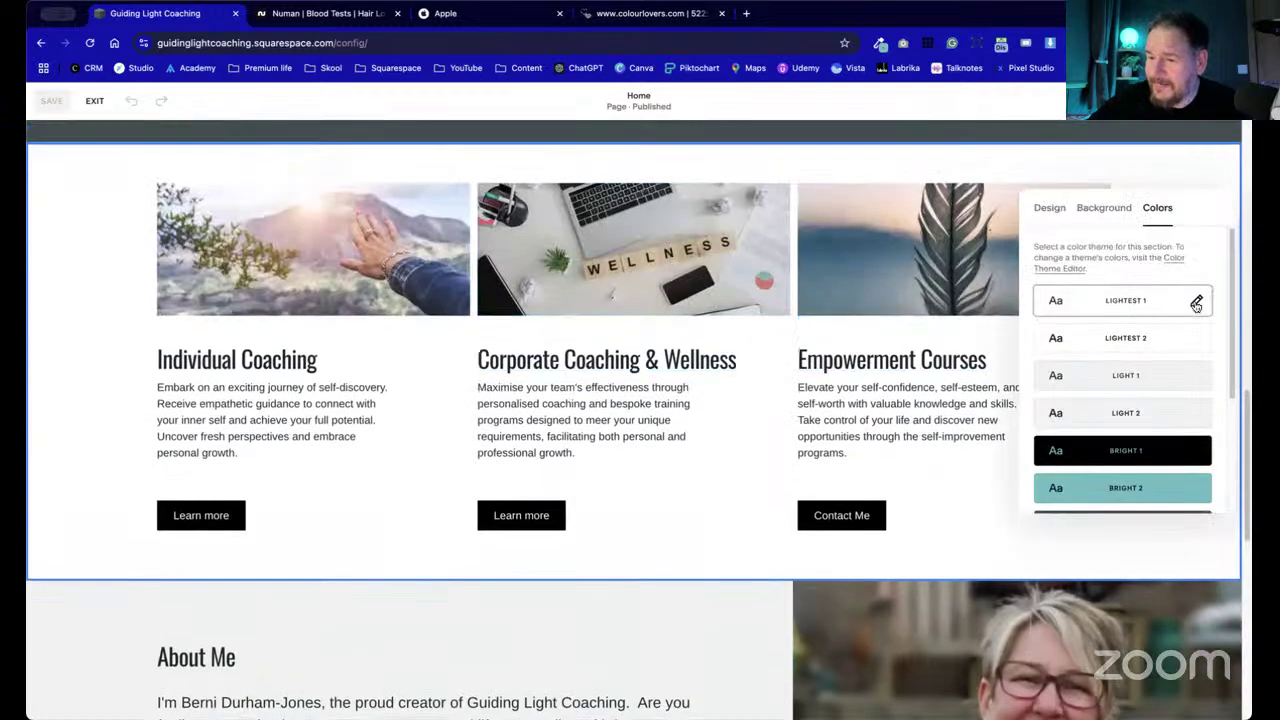
# - Set the Lightest 1 color theme's tertiary button background to the palette's teal and return to the page editor
pyautogui.click(1196, 304)
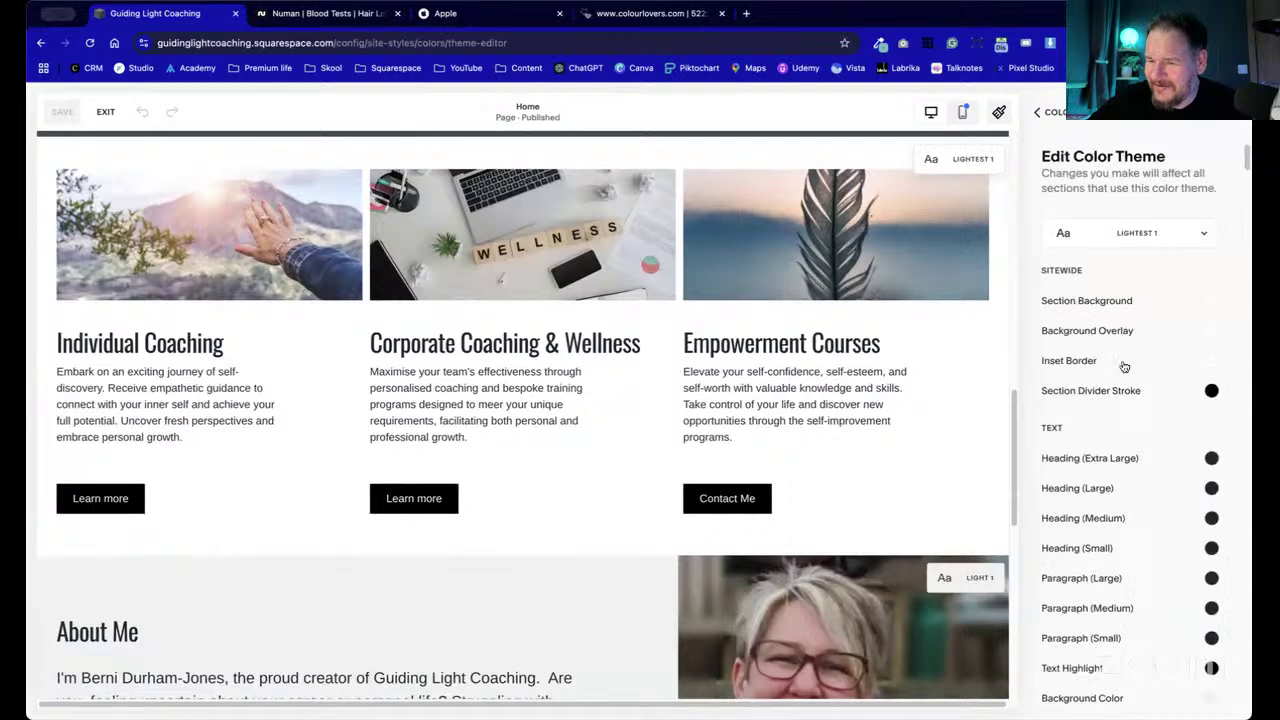
pyautogui.scroll(-10, 1128, 462)
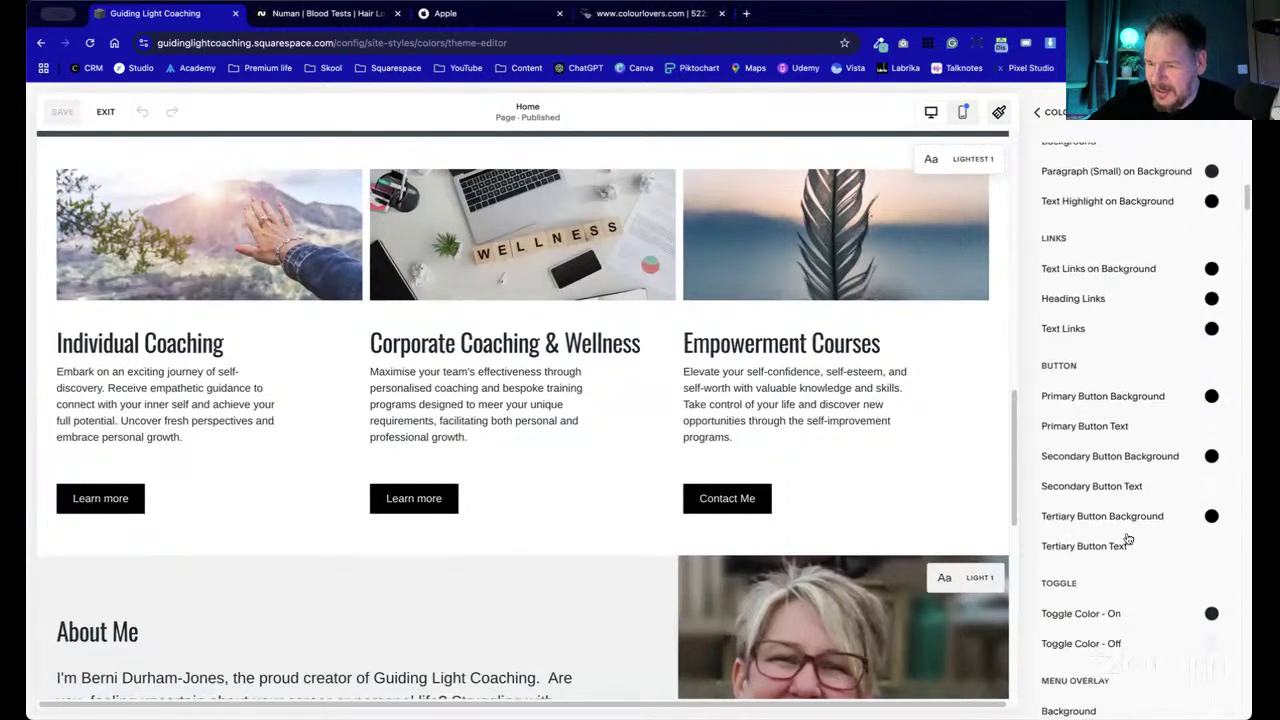
pyautogui.click(1211, 516)
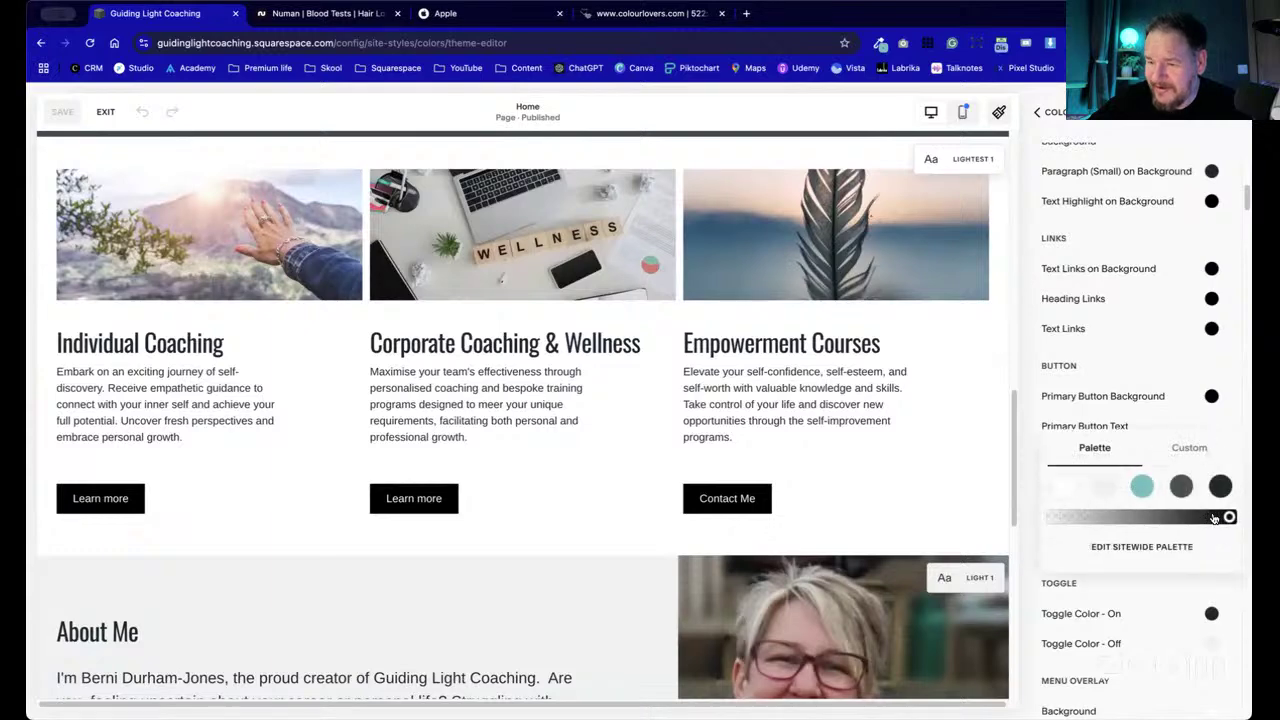
pyautogui.click(1141, 487)
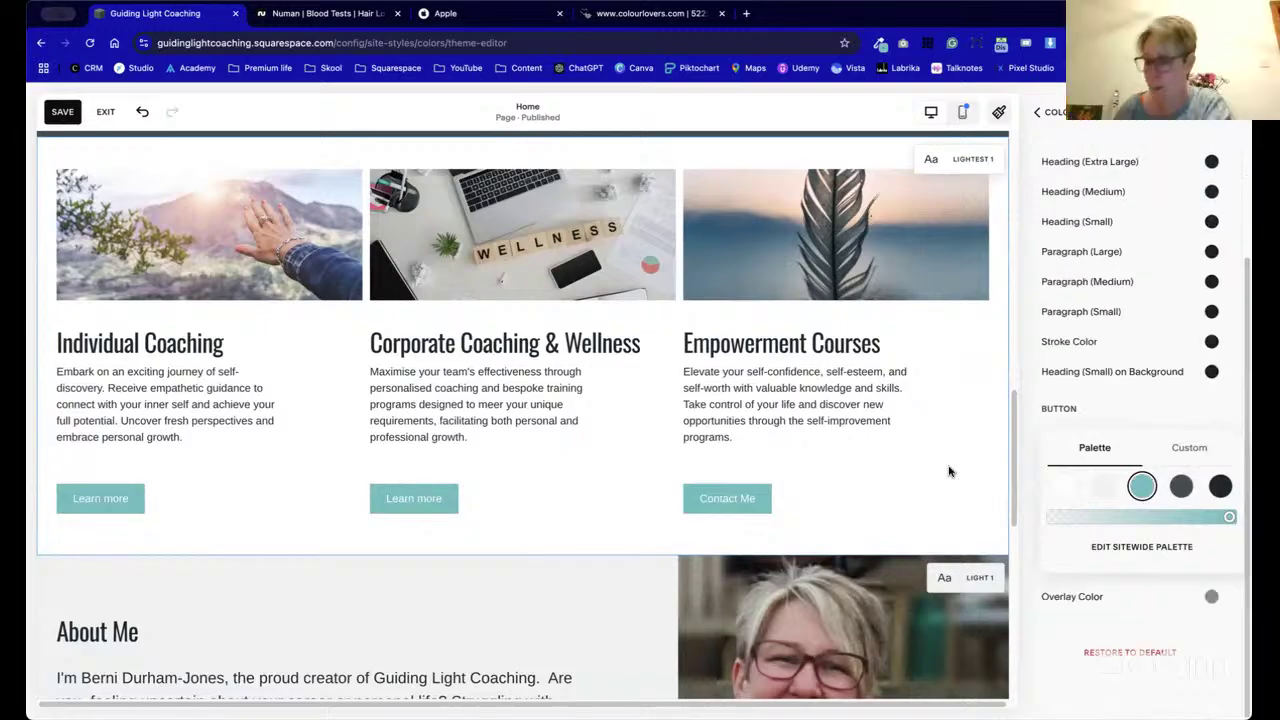
pyautogui.scroll(3, 984, 441)
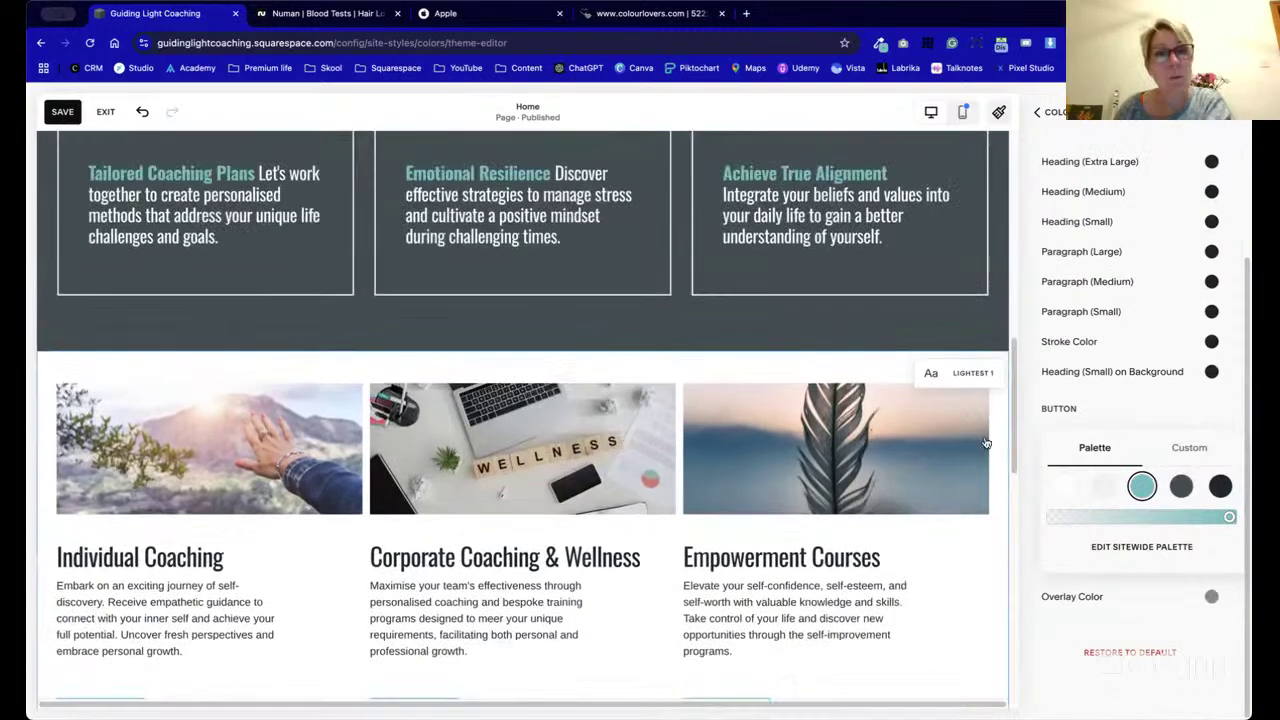
pyautogui.scroll(-10, 984, 441)
pyautogui.scroll(10, 984, 441)
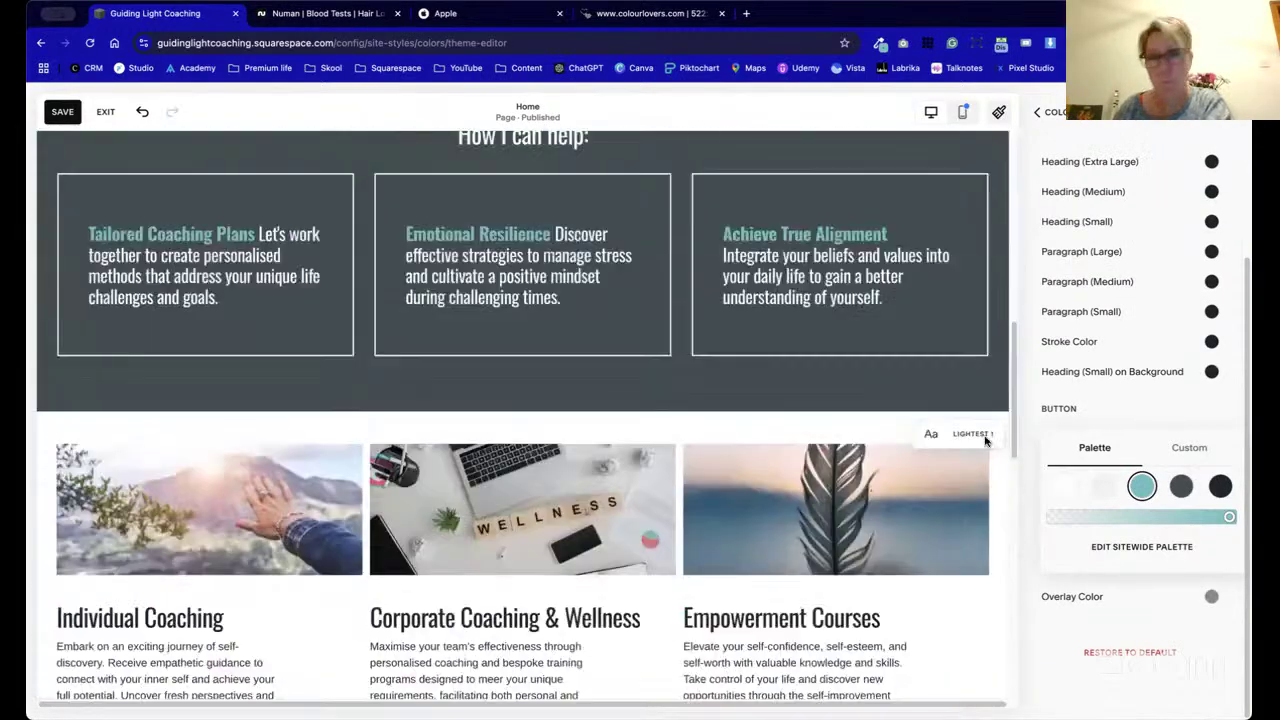
pyautogui.scroll(3, 1110, 198)
pyautogui.click(1062, 114)
pyautogui.click(1060, 113)
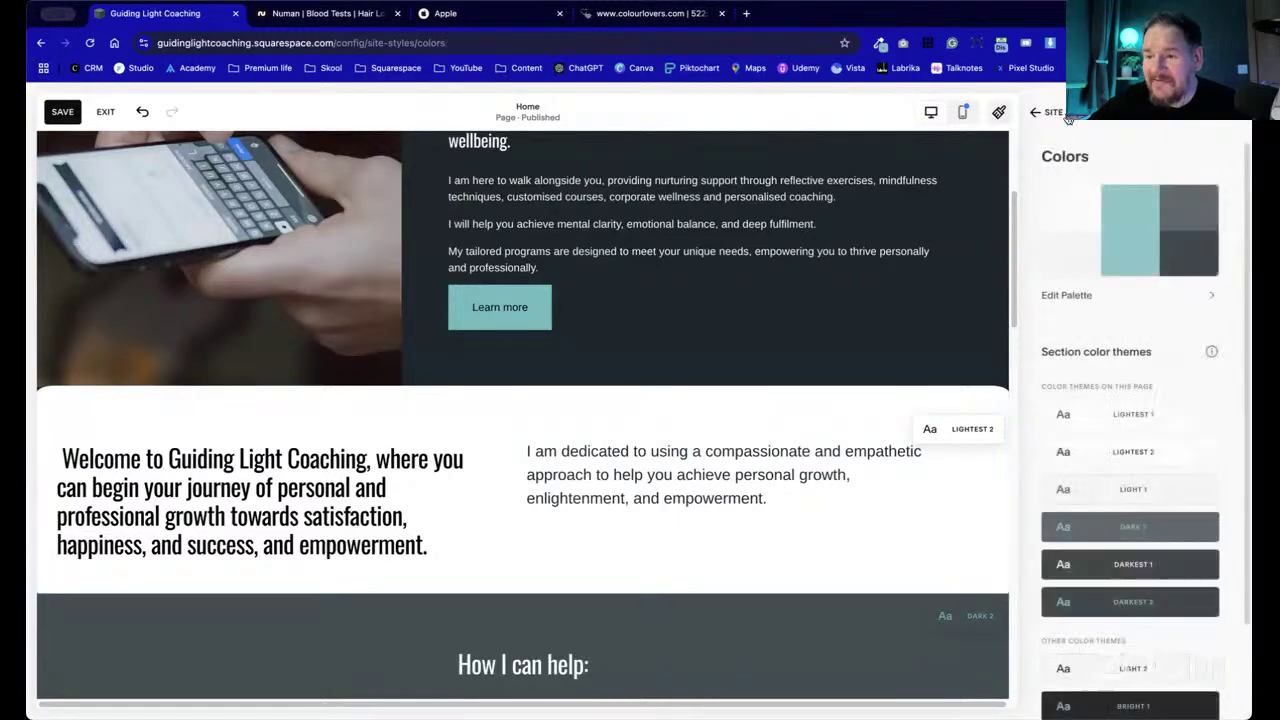
pyautogui.click(1058, 114)
pyautogui.click(1057, 118)
# - Change the site header's Get in touch button to the Tertiary Button style
pyautogui.scroll(-10, 981, 508)
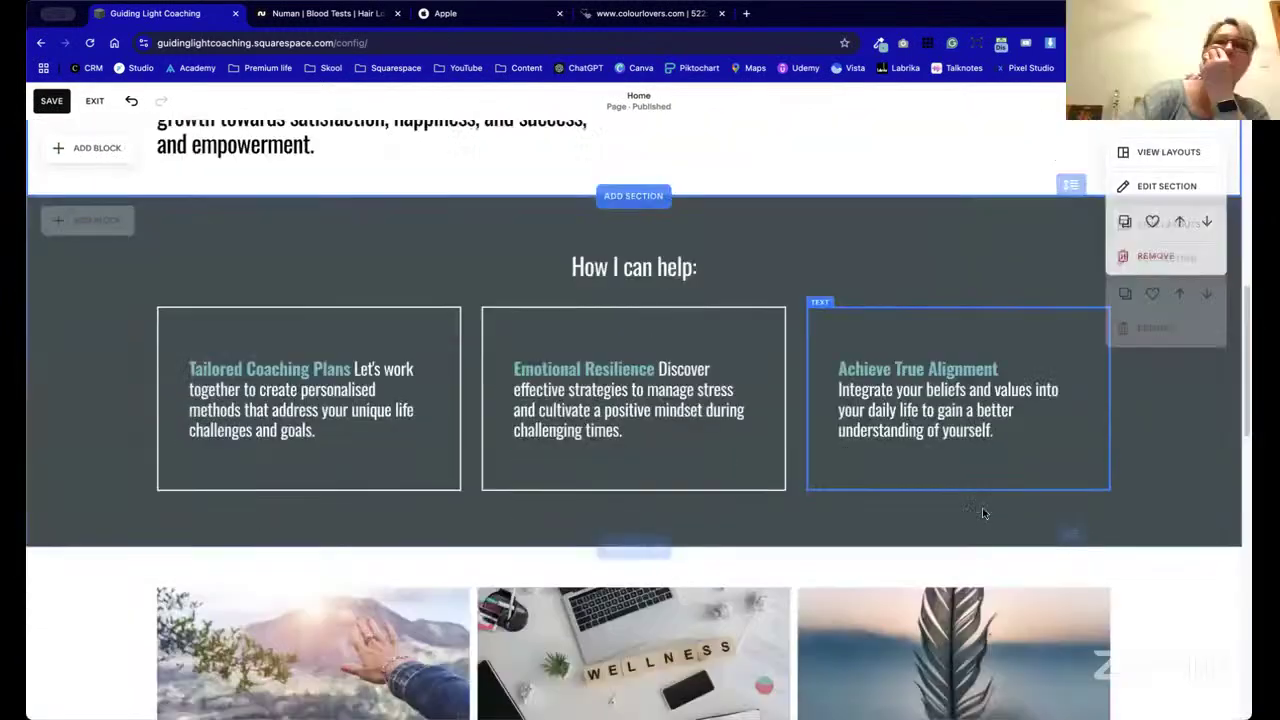
pyautogui.scroll(10, 981, 508)
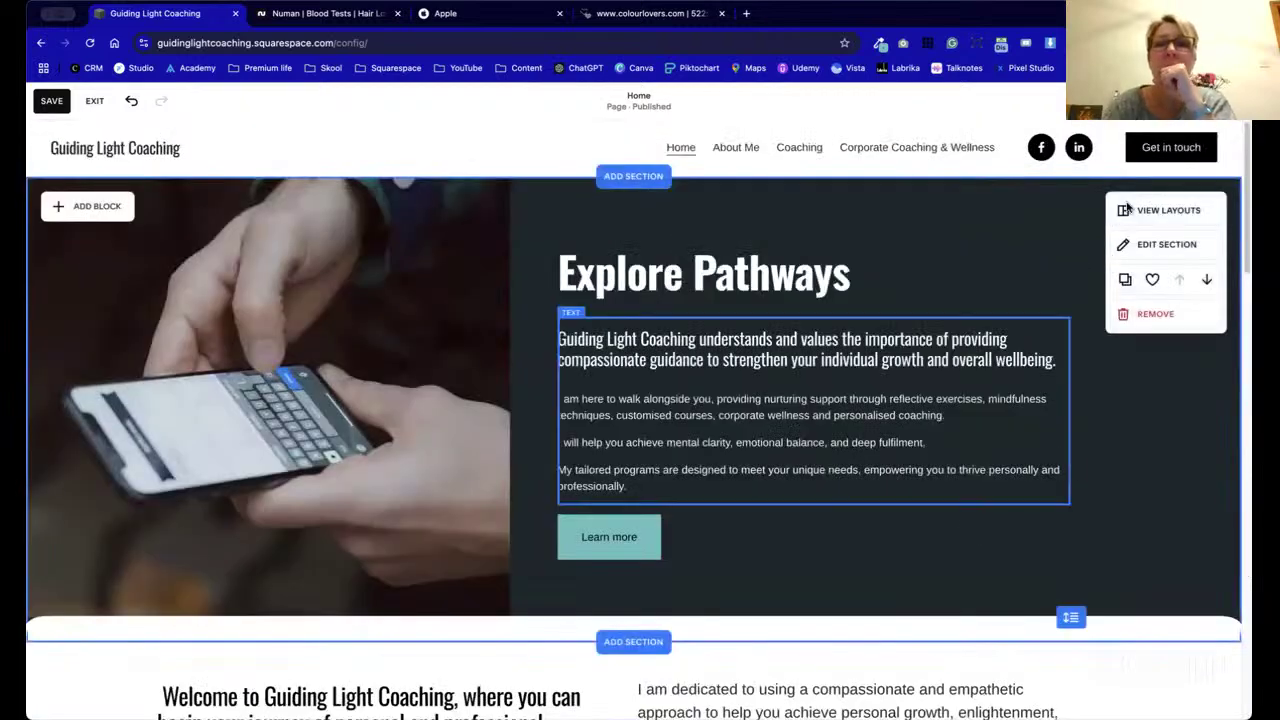
pyautogui.click(599, 142)
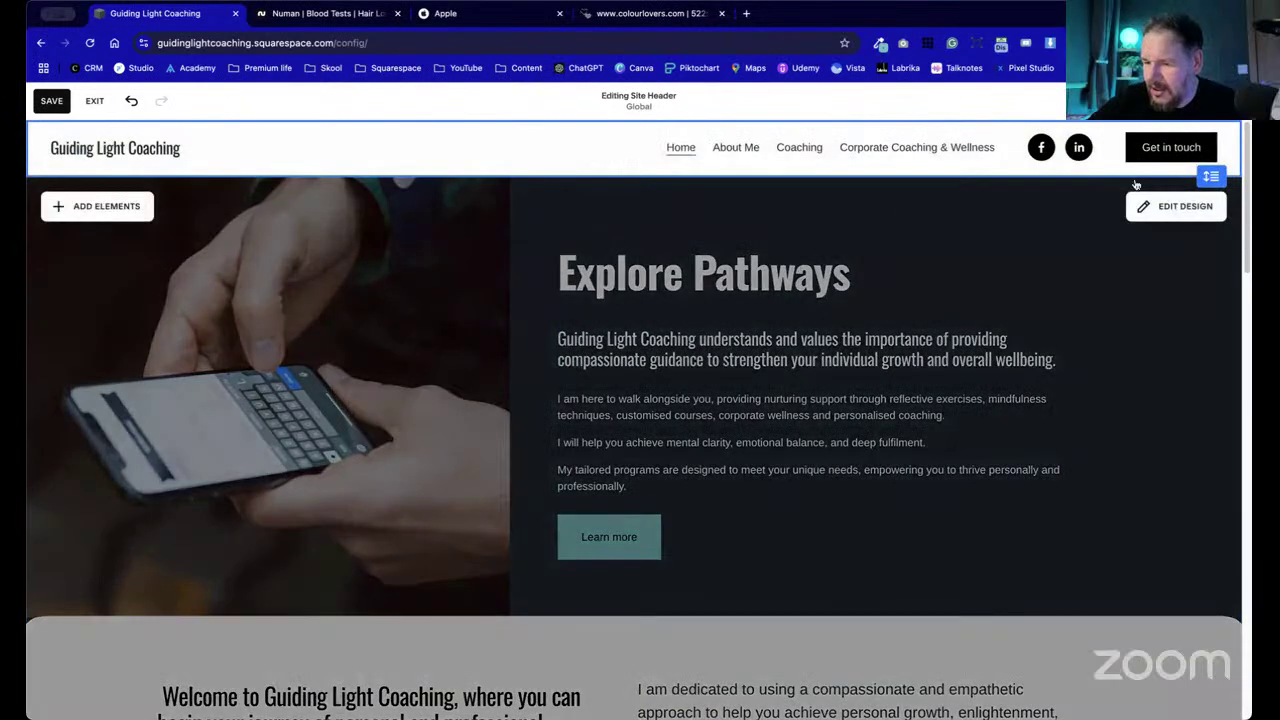
pyautogui.click(1176, 147)
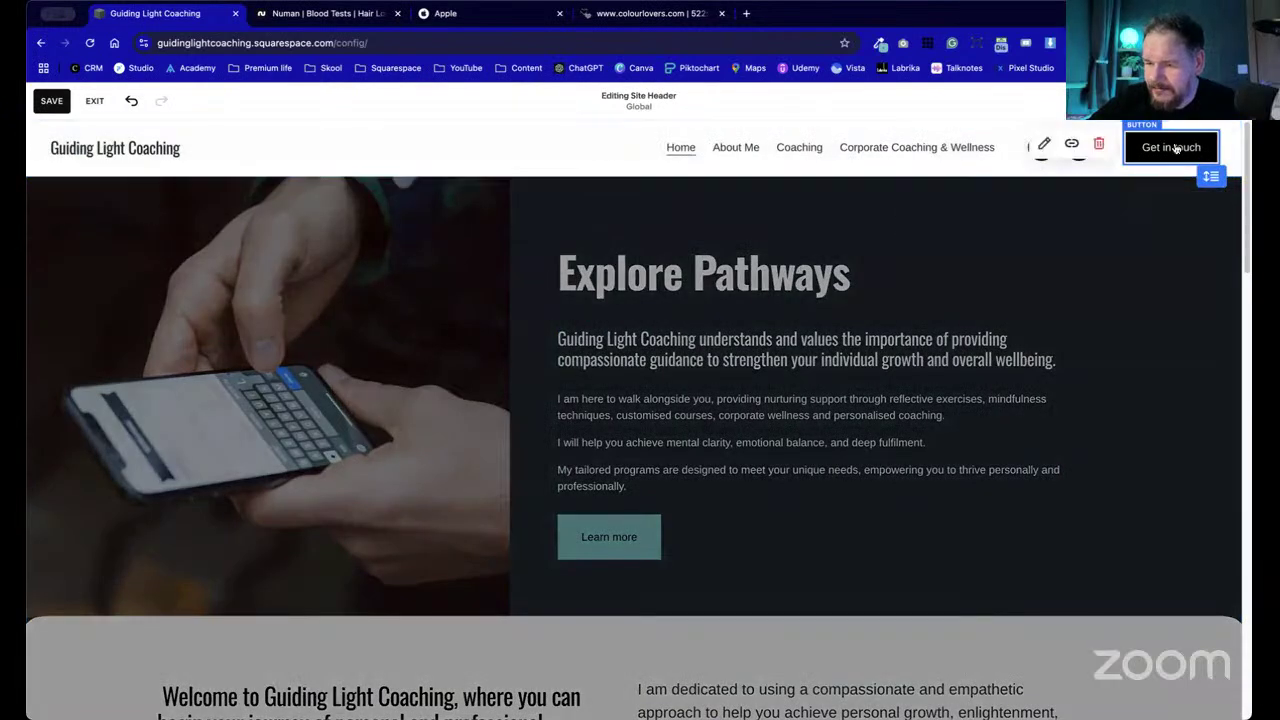
pyautogui.click(1044, 143)
pyautogui.moveTo(1189, 193); pyautogui.dragTo(761, 193)
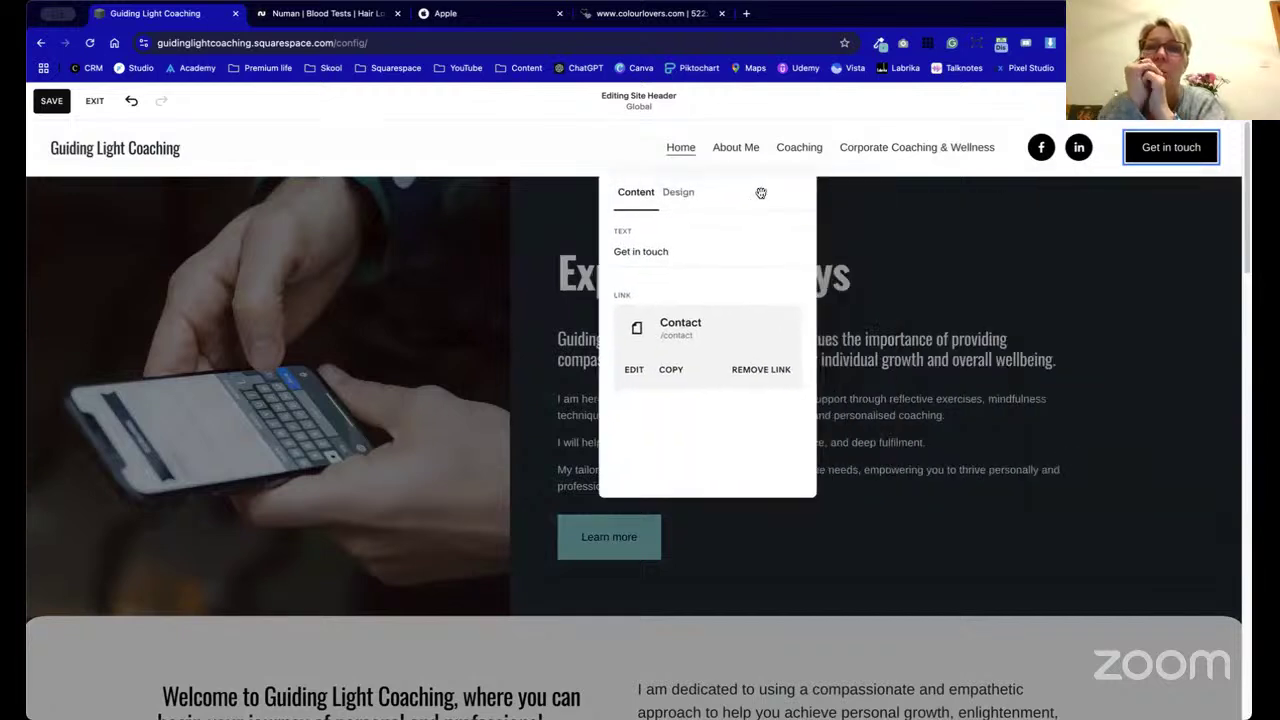
pyautogui.click(680, 193)
pyautogui.click(714, 250)
pyautogui.click(730, 303)
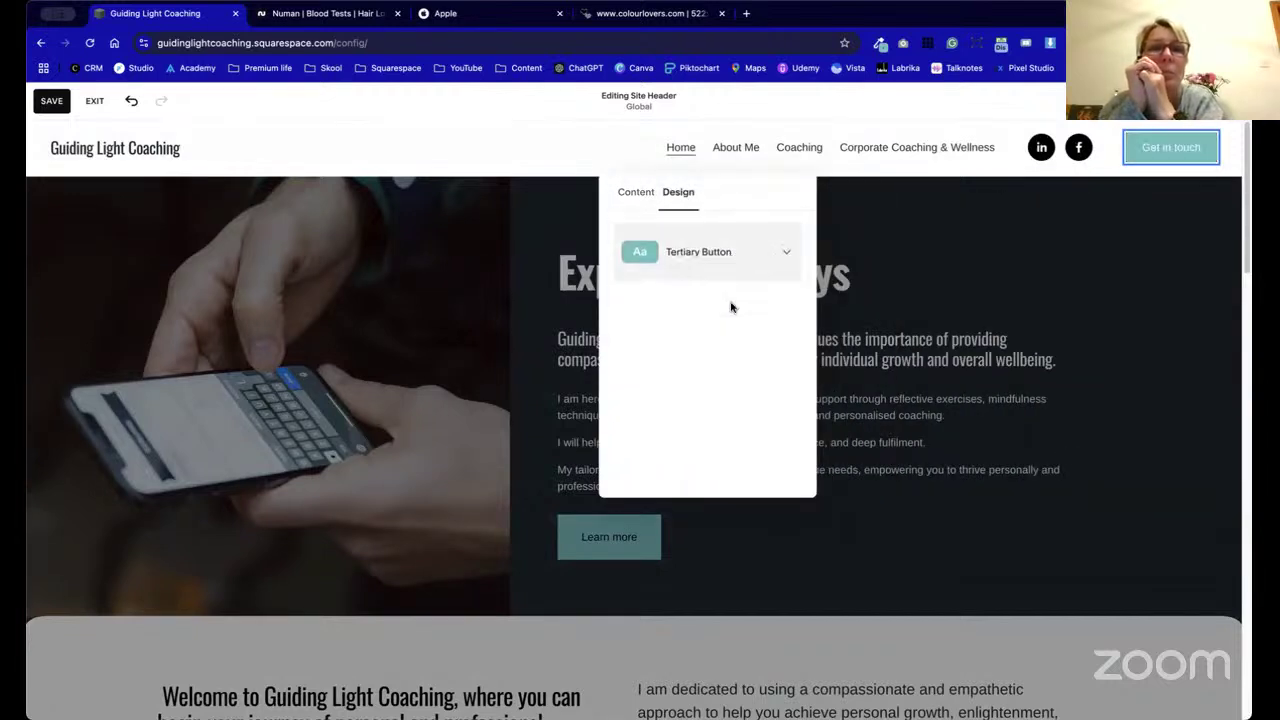
pyautogui.click(503, 138)
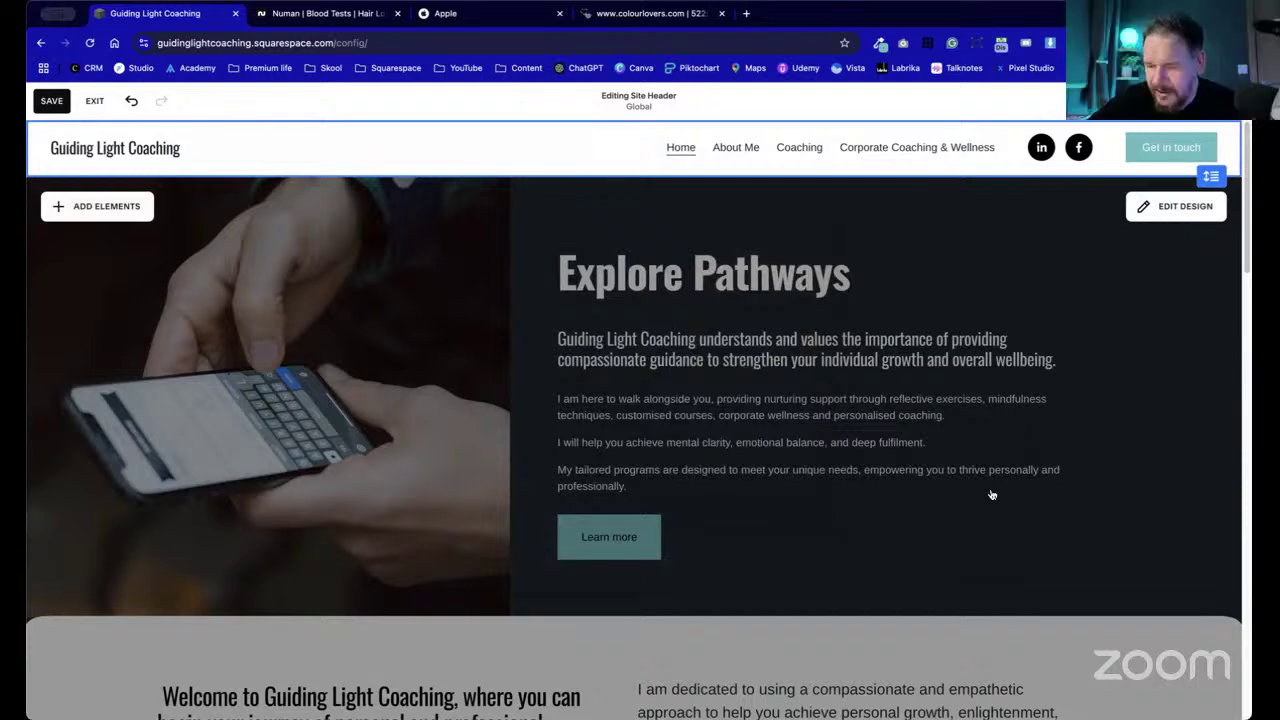
# - Examine the content and design settings of the header's social icons
pyautogui.click(1062, 145)
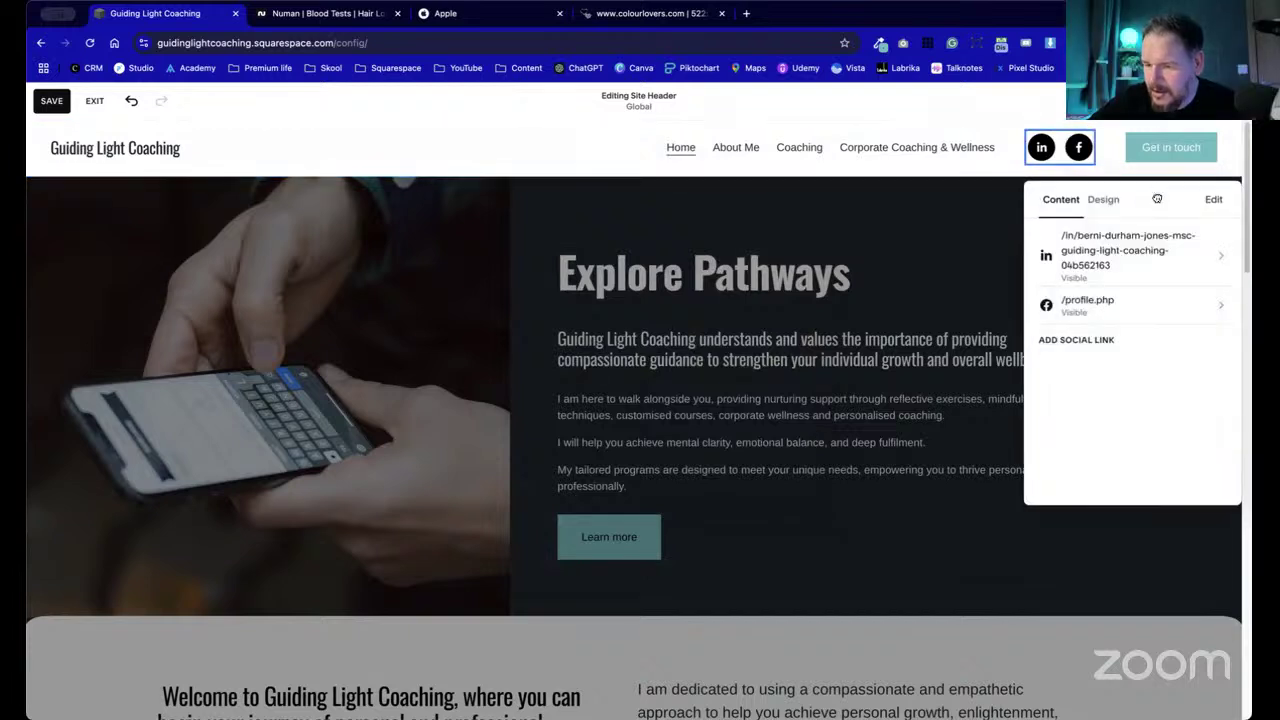
pyautogui.moveTo(1142, 212); pyautogui.dragTo(592, 155)
pyautogui.click(562, 145)
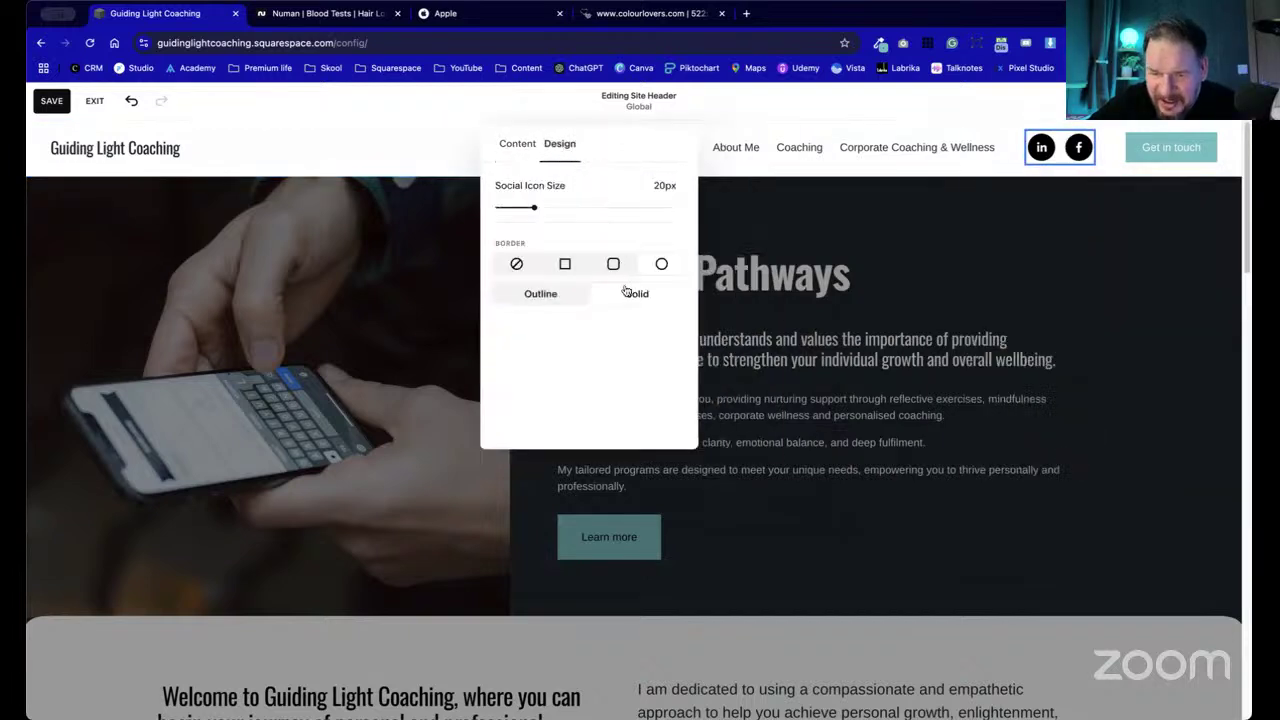
pyautogui.click(532, 145)
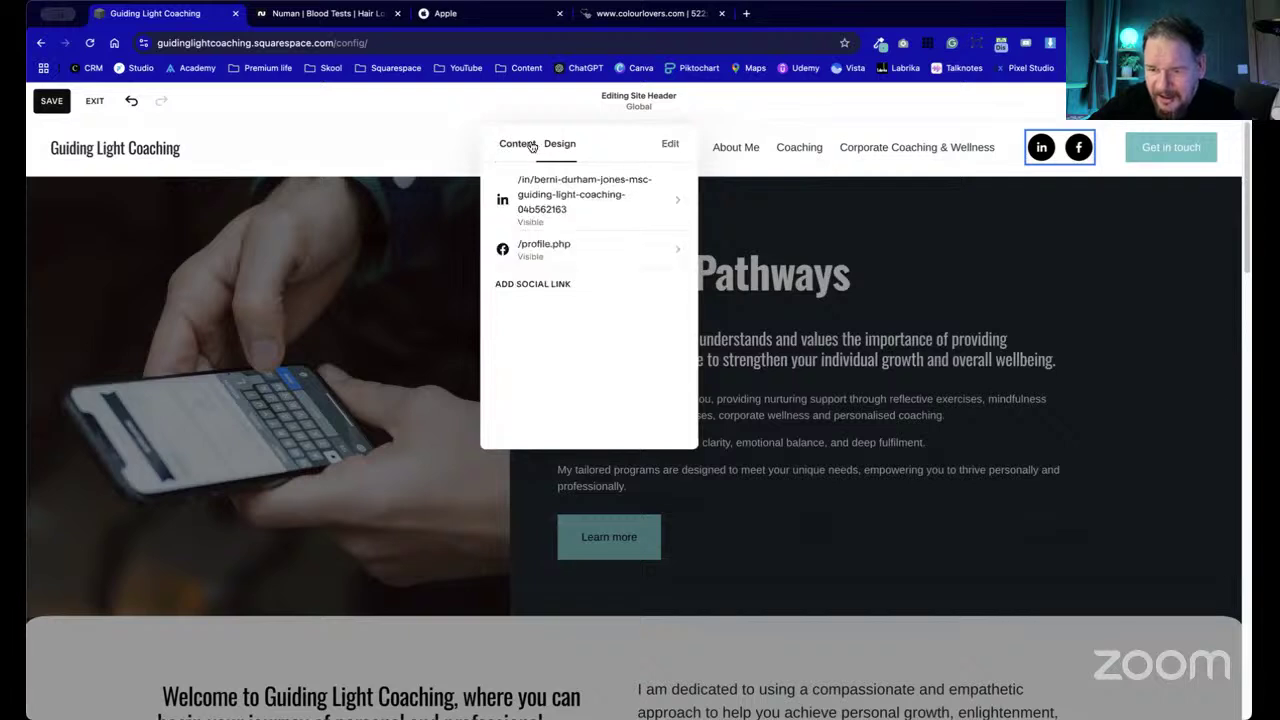
pyautogui.click(398, 128)
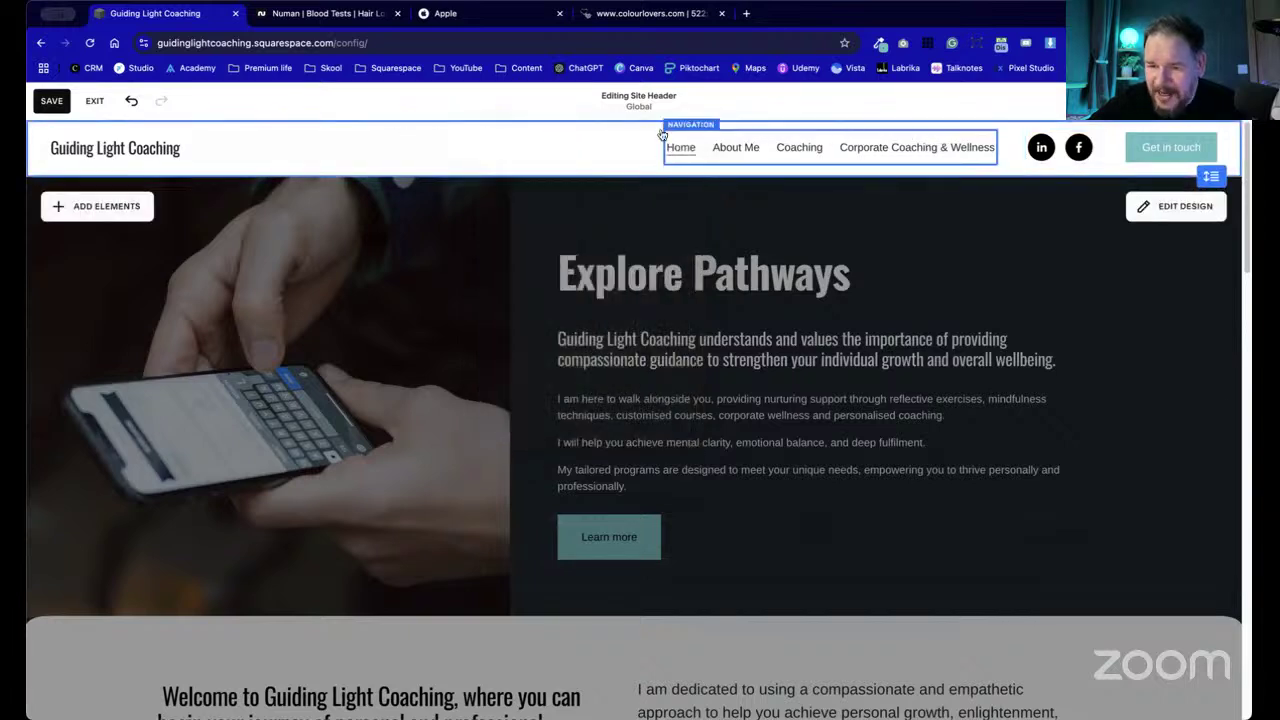
# - Switch the site header's solid color setting to Theme instead of individual colors
pyautogui.click(1165, 206)
pyautogui.moveTo(1079, 190); pyautogui.dragTo(687, 190)
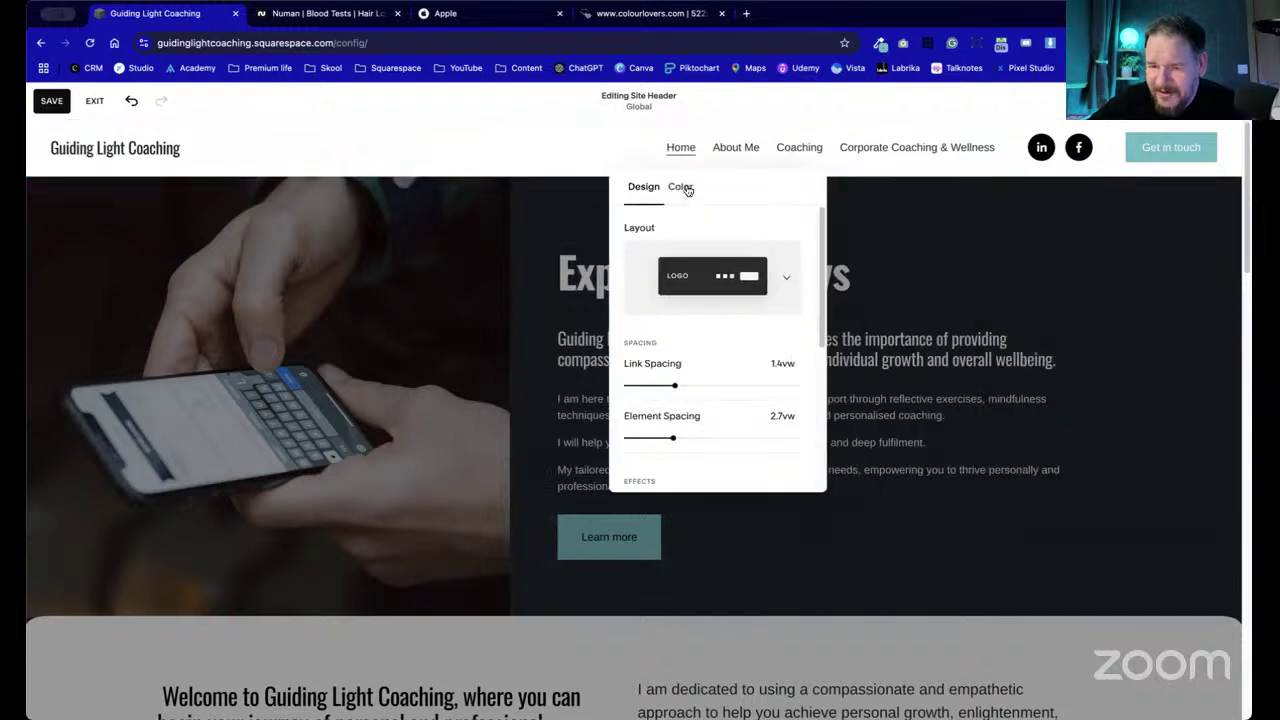
pyautogui.click(681, 187)
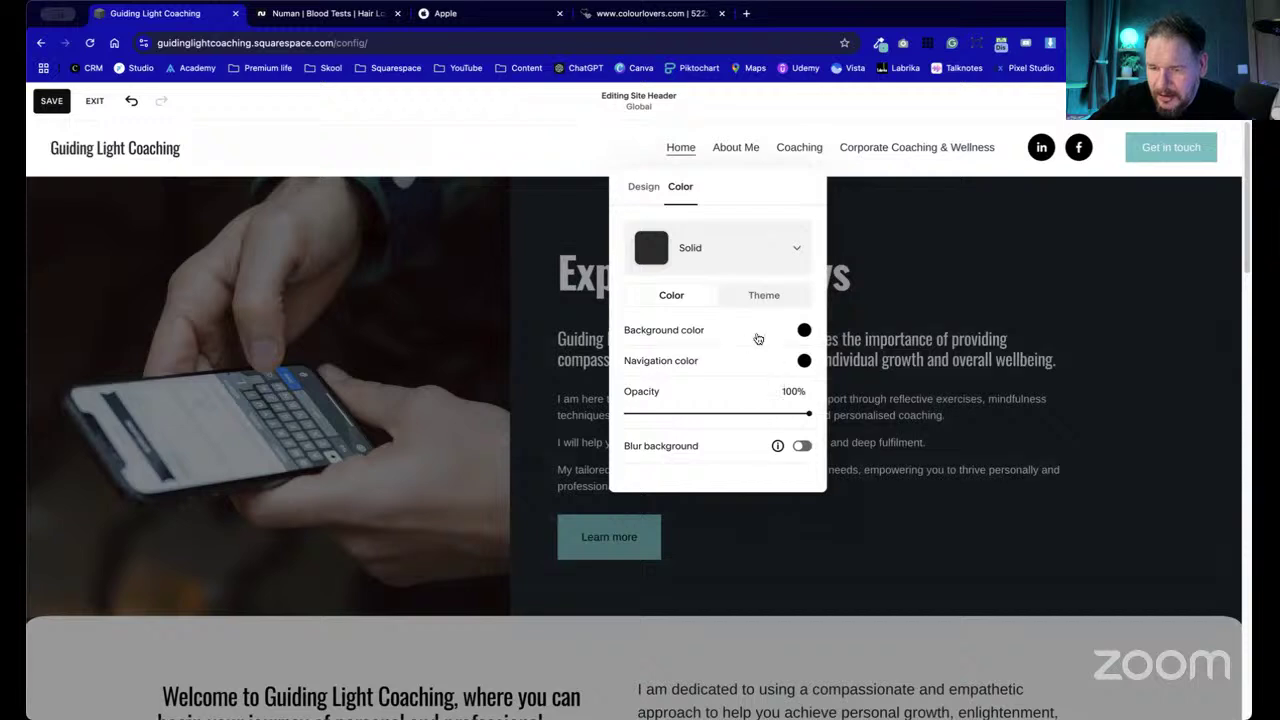
pyautogui.click(764, 256)
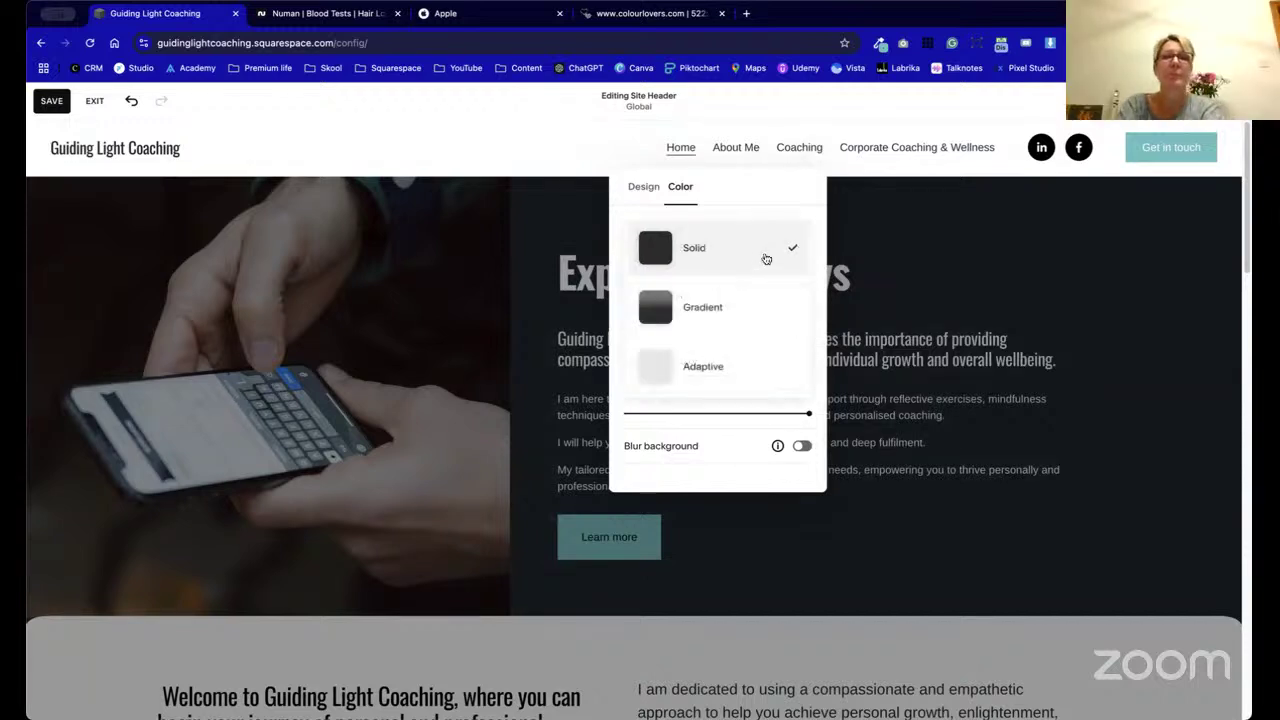
pyautogui.click(781, 198)
pyautogui.click(766, 293)
pyautogui.scroll(-3, 771, 363)
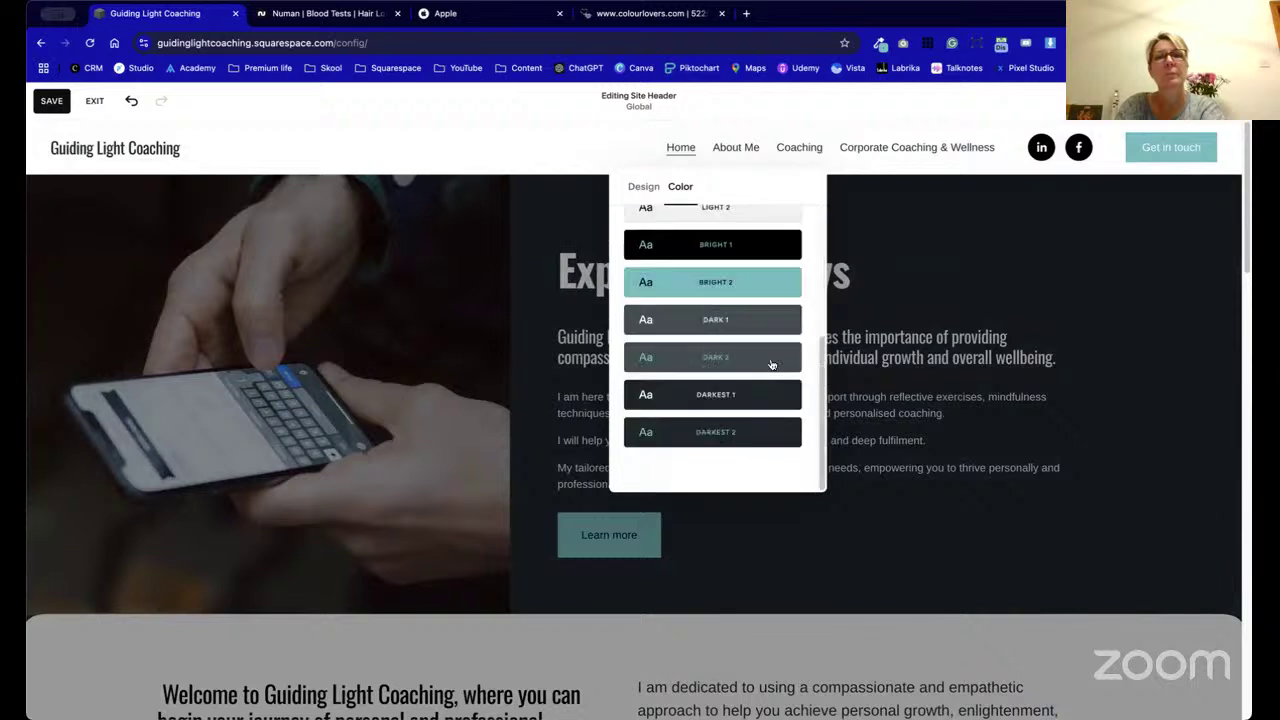
pyautogui.scroll(3, 771, 363)
pyautogui.click(988, 167)
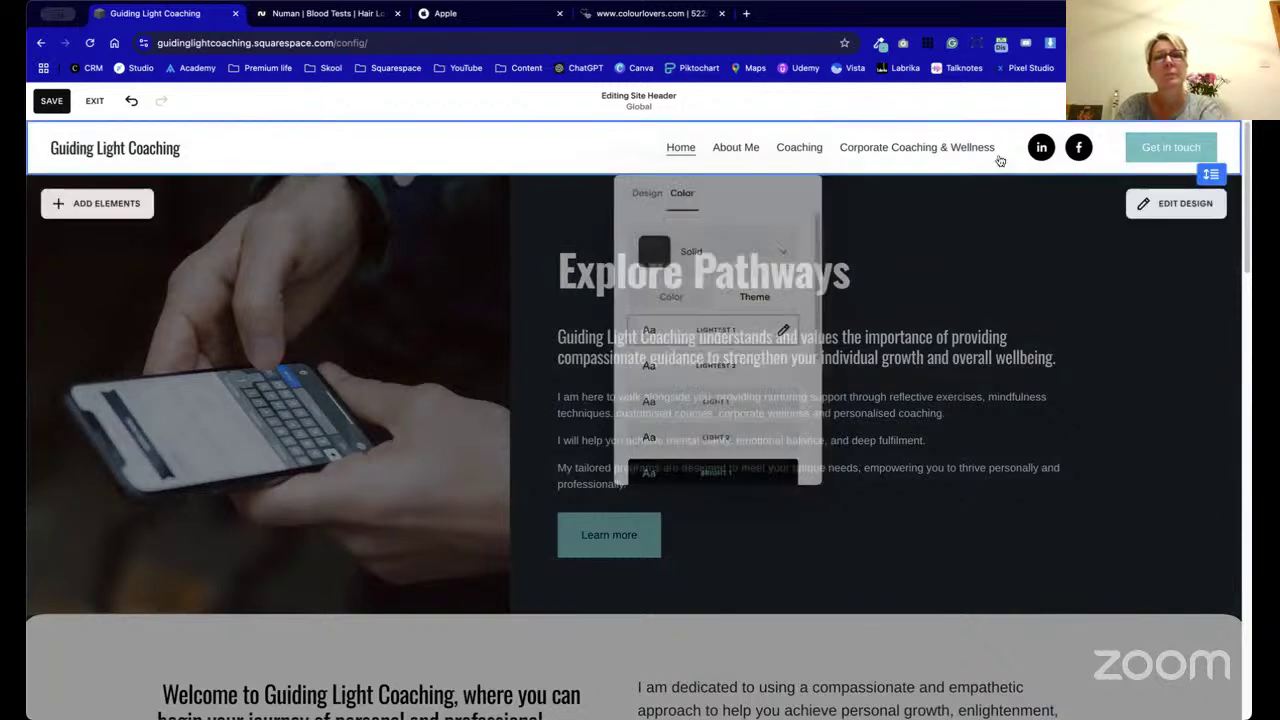
# - Give the header's social icons a square border and save the site changes
pyautogui.click(1060, 148)
pyautogui.click(1104, 203)
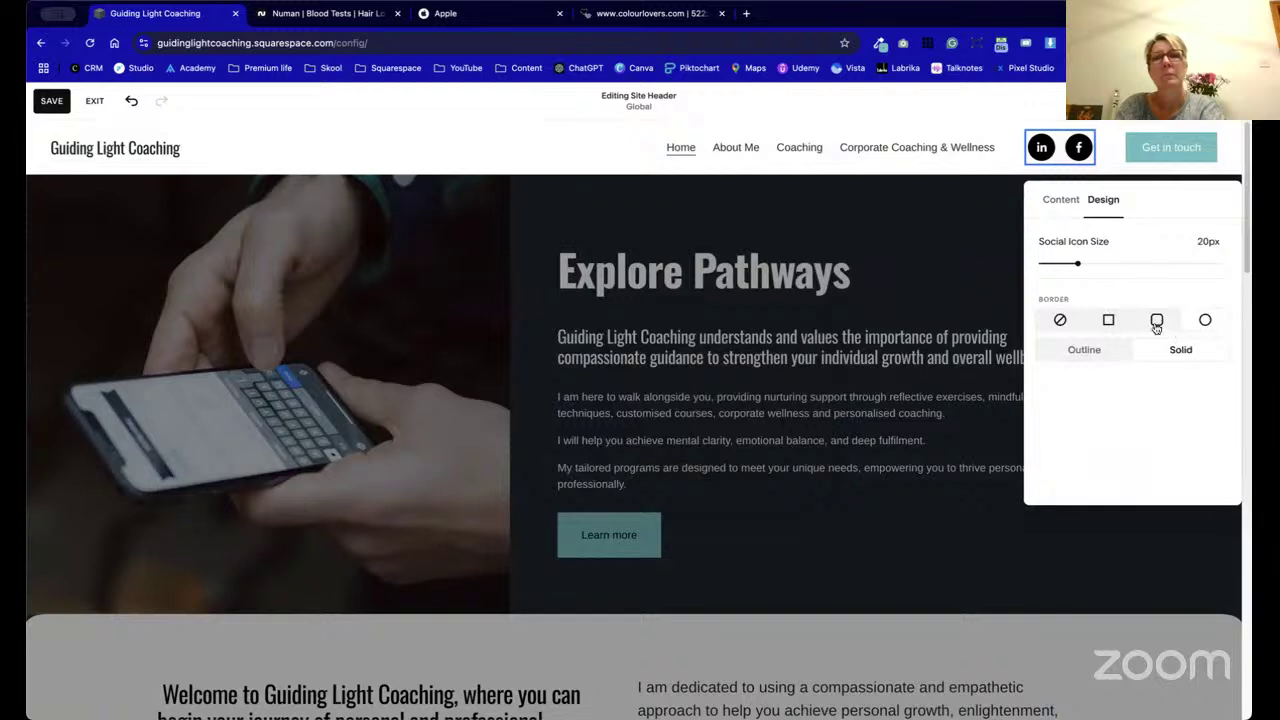
pyautogui.click(1116, 322)
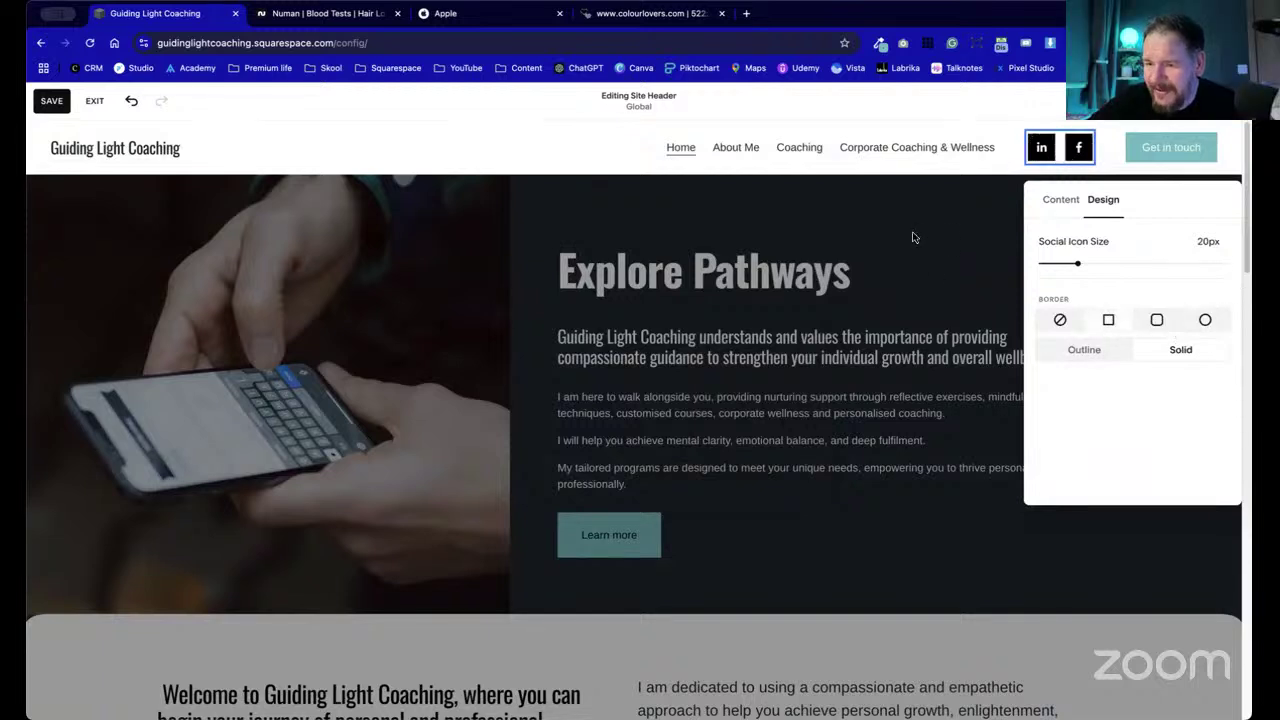
pyautogui.click(648, 159)
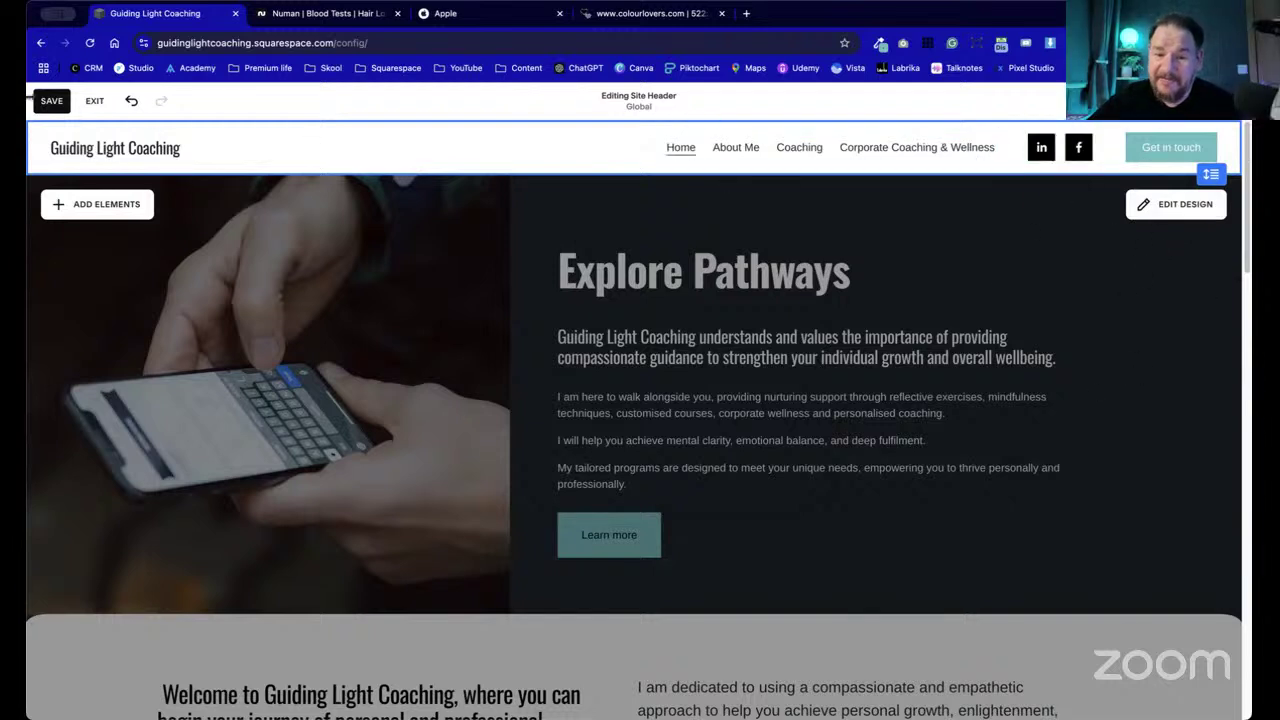
pyautogui.click(52, 100)
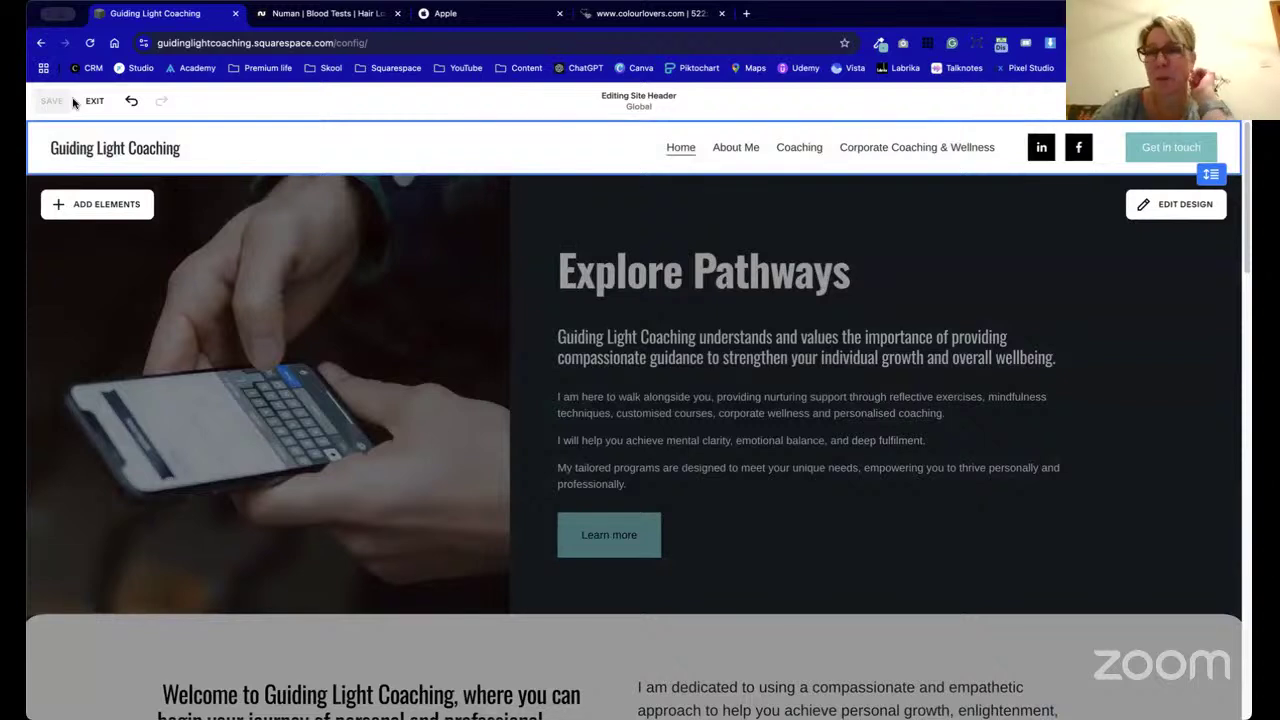
# - Turn off the display of the Facebook icon in the site header's social links and exit editing
pyautogui.click(1078, 150)
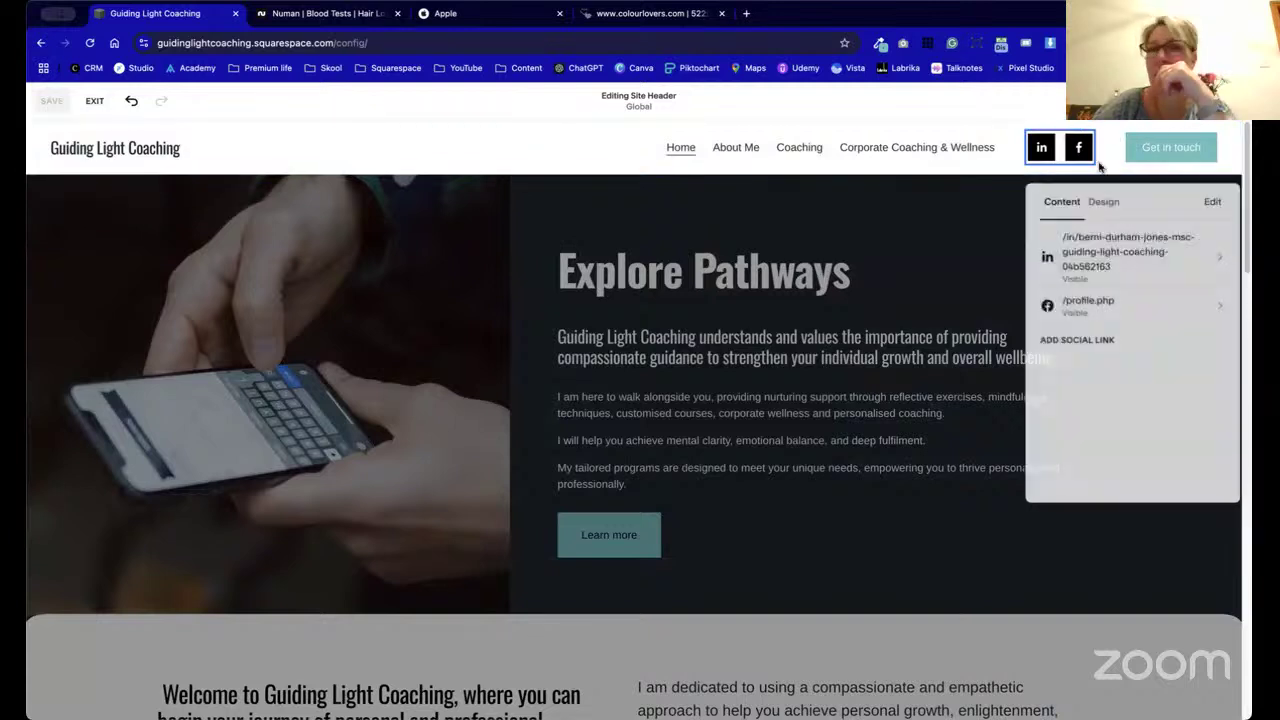
pyautogui.click(1198, 301)
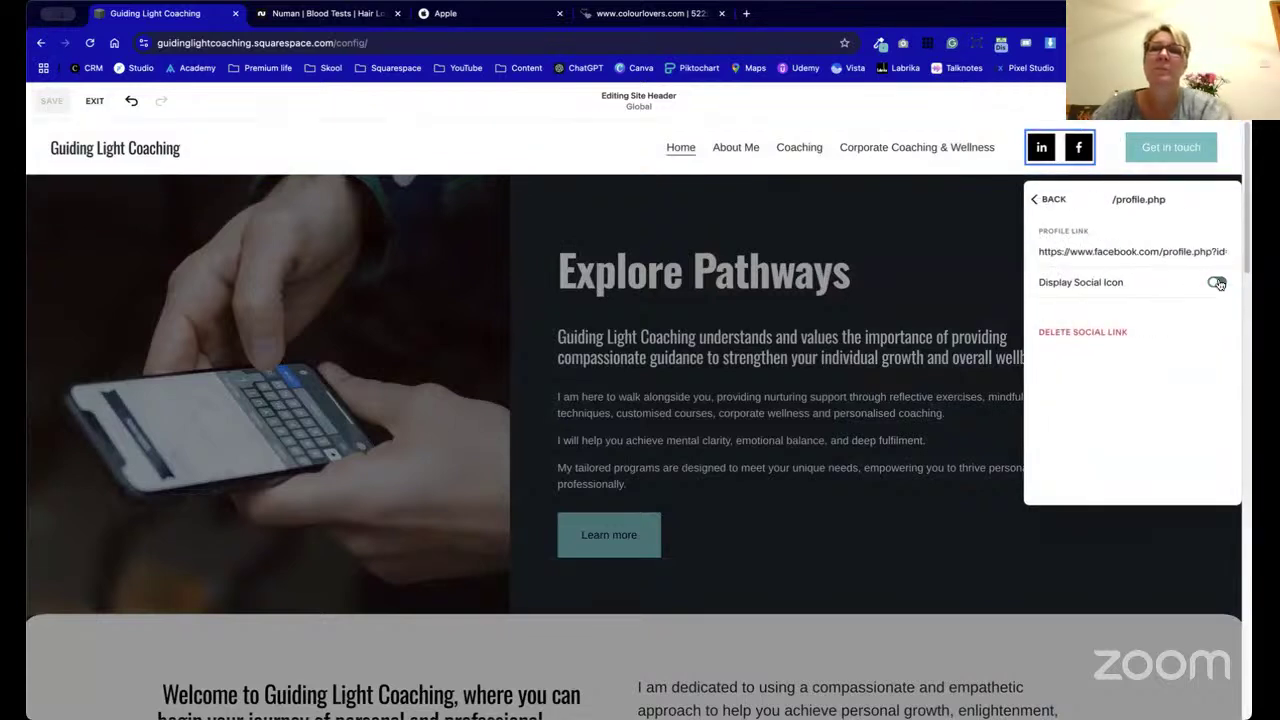
pyautogui.click(1048, 199)
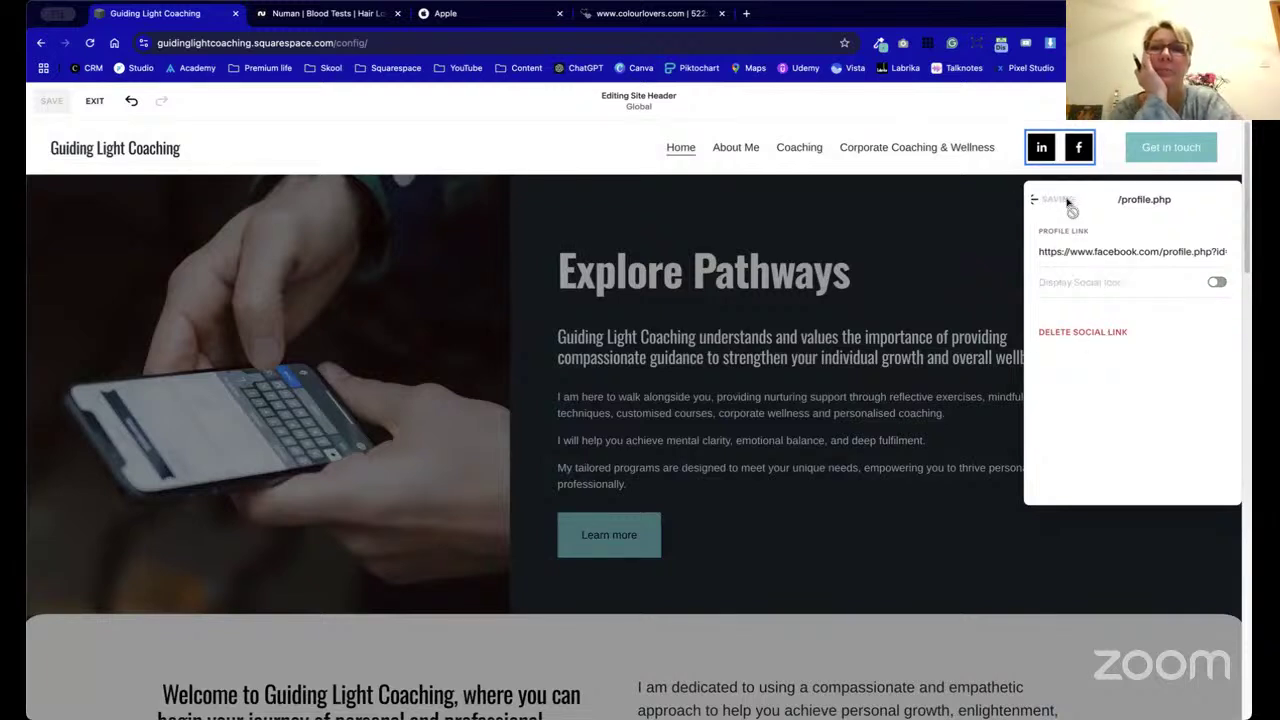
pyautogui.click(924, 221)
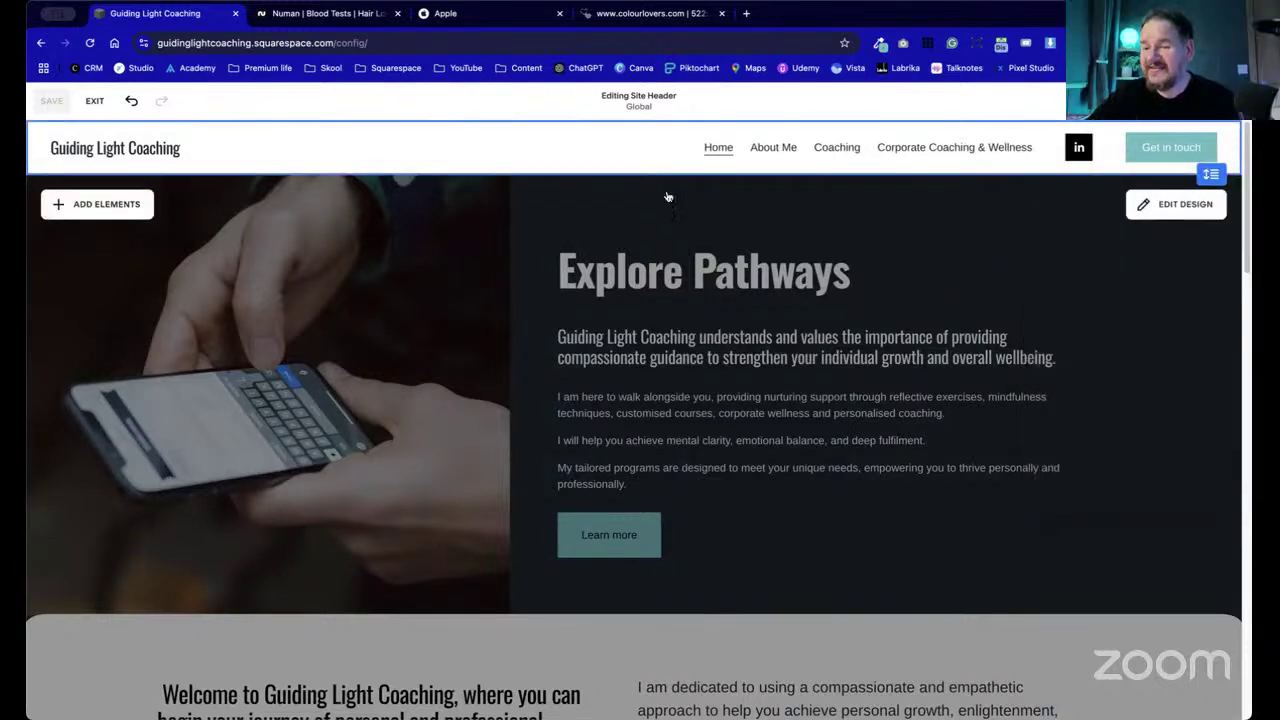
pyautogui.click(94, 102)
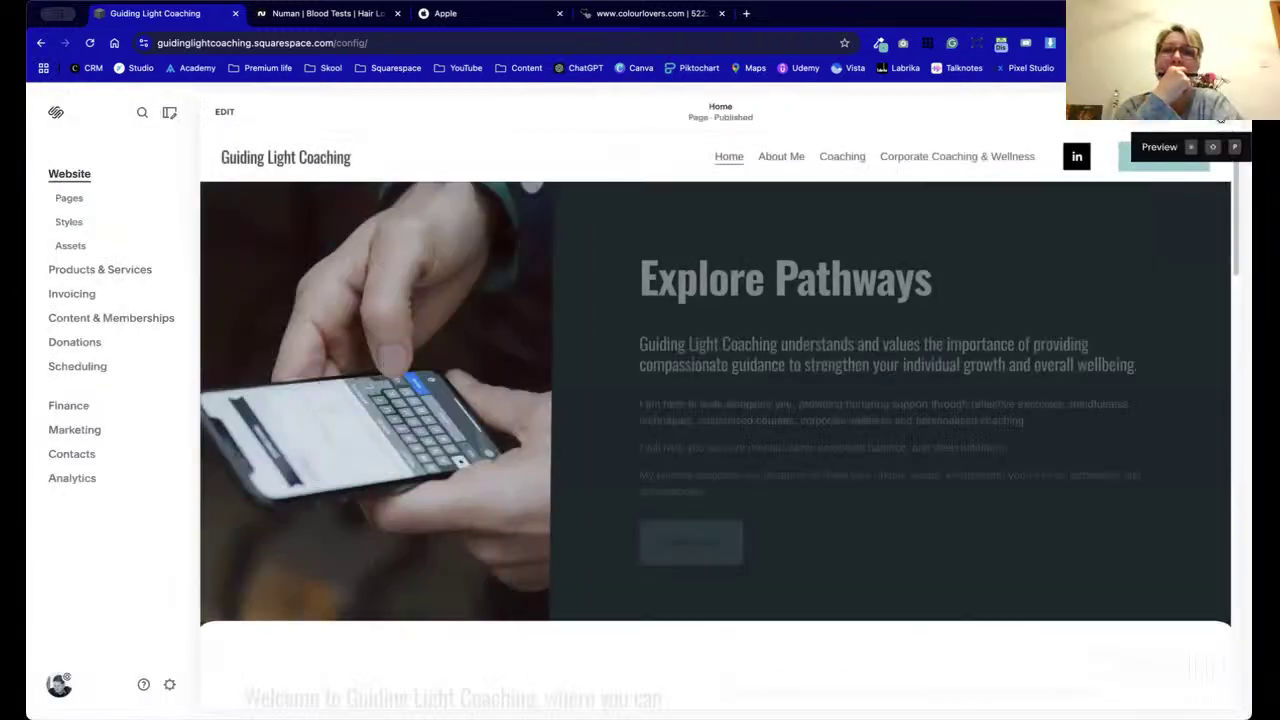
# - Preview the home page at full width and review its opening sections
pyautogui.click(1221, 113)
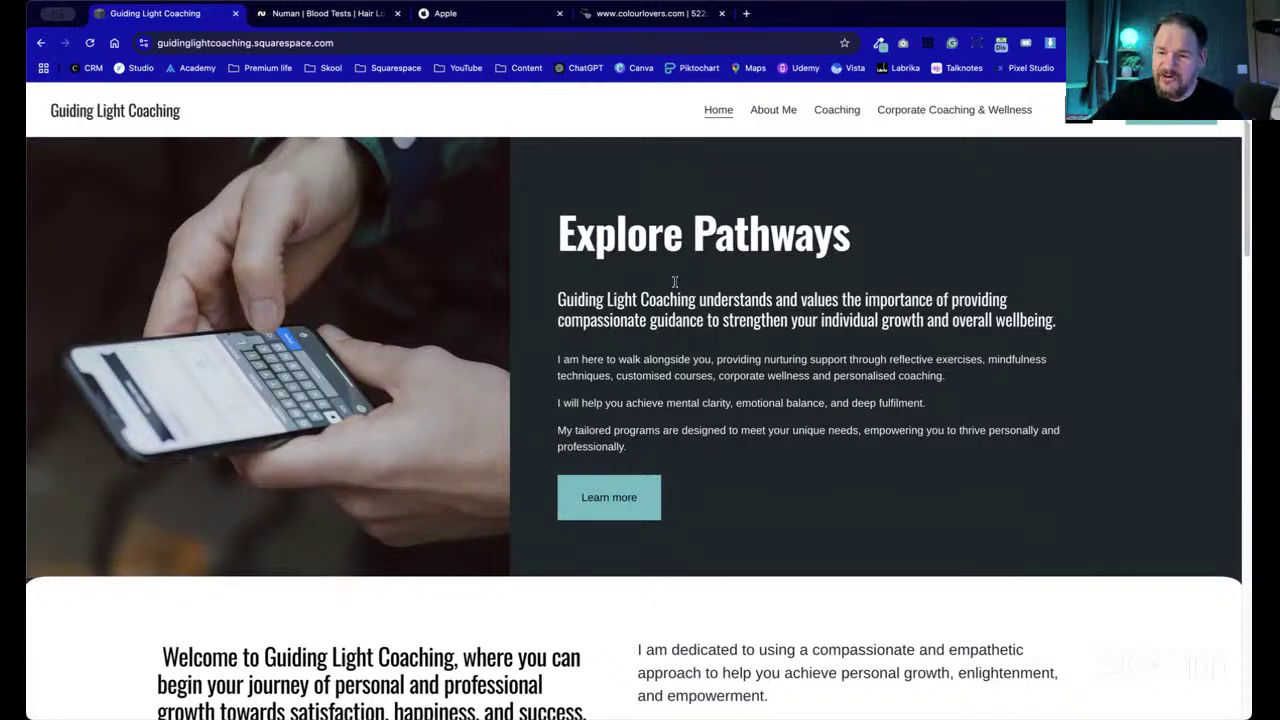
pyautogui.moveTo(672, 299); pyautogui.dragTo(806, 449)
pyautogui.click(806, 449)
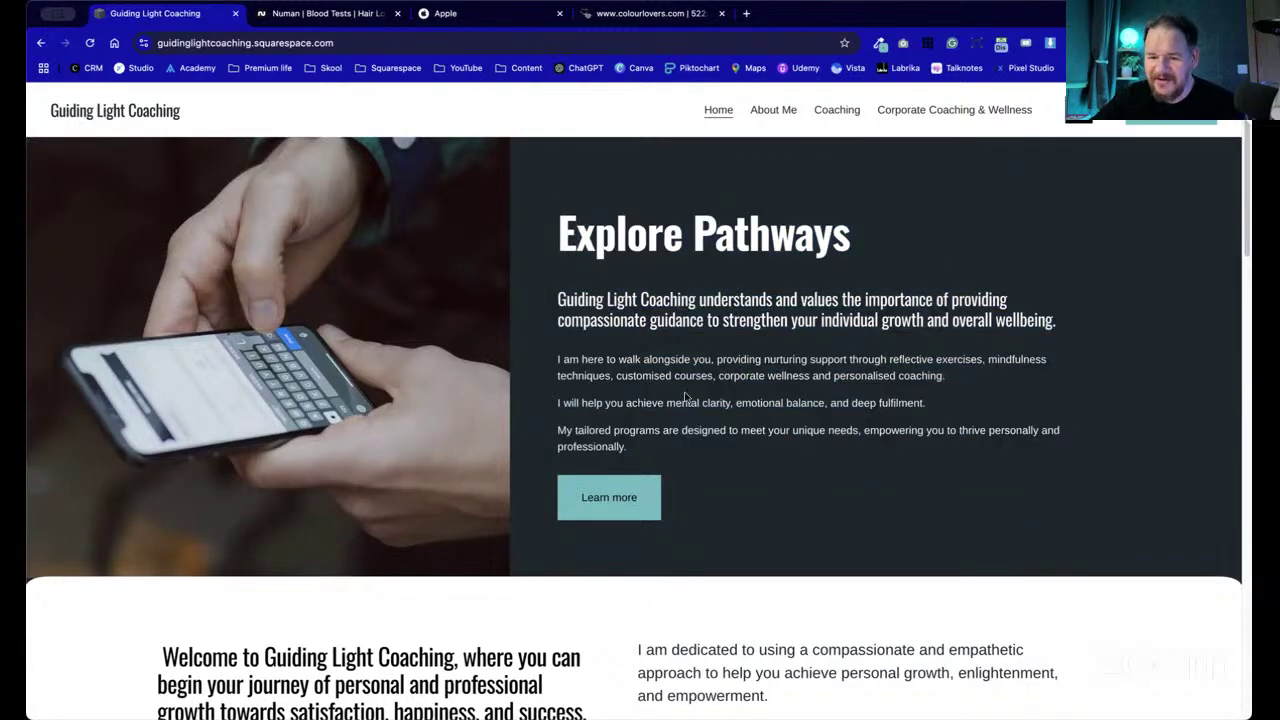
pyautogui.scroll(-3, 746, 407)
pyautogui.scroll(3, 746, 407)
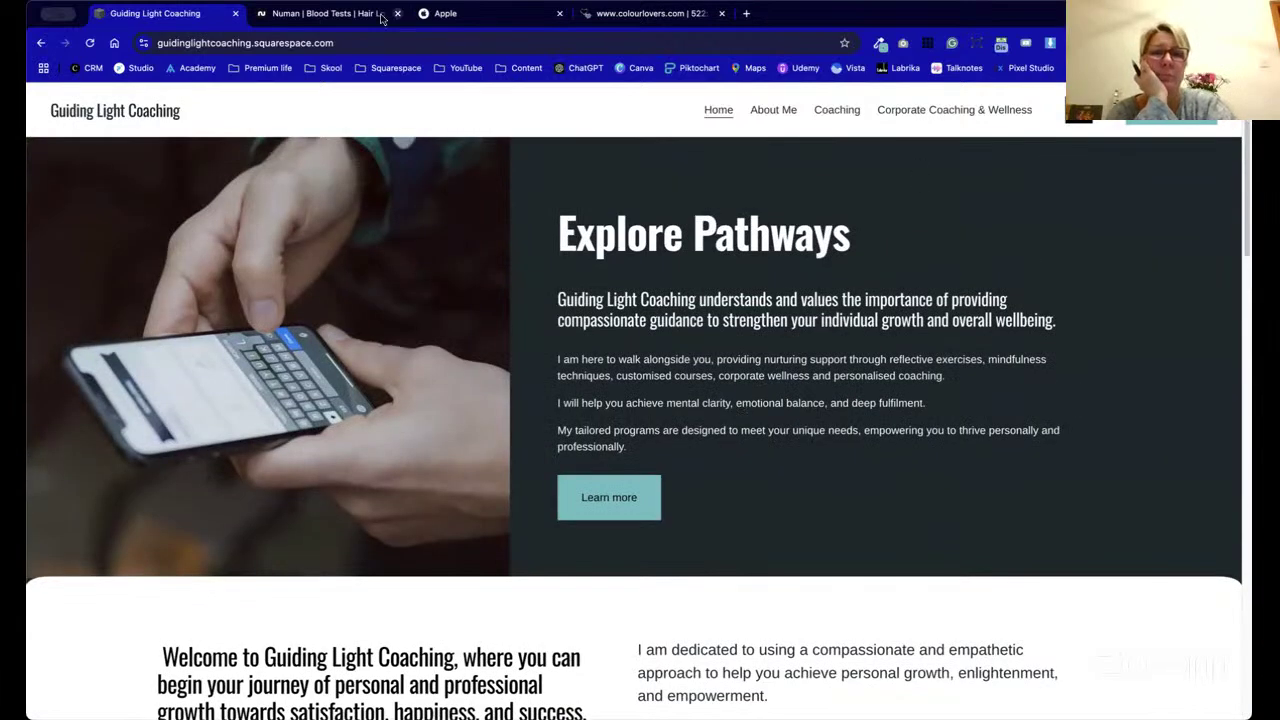
# - Load squareforge.net in the browser tab that holds the Numan website
pyautogui.click(331, 17)
pyautogui.click(323, 42)
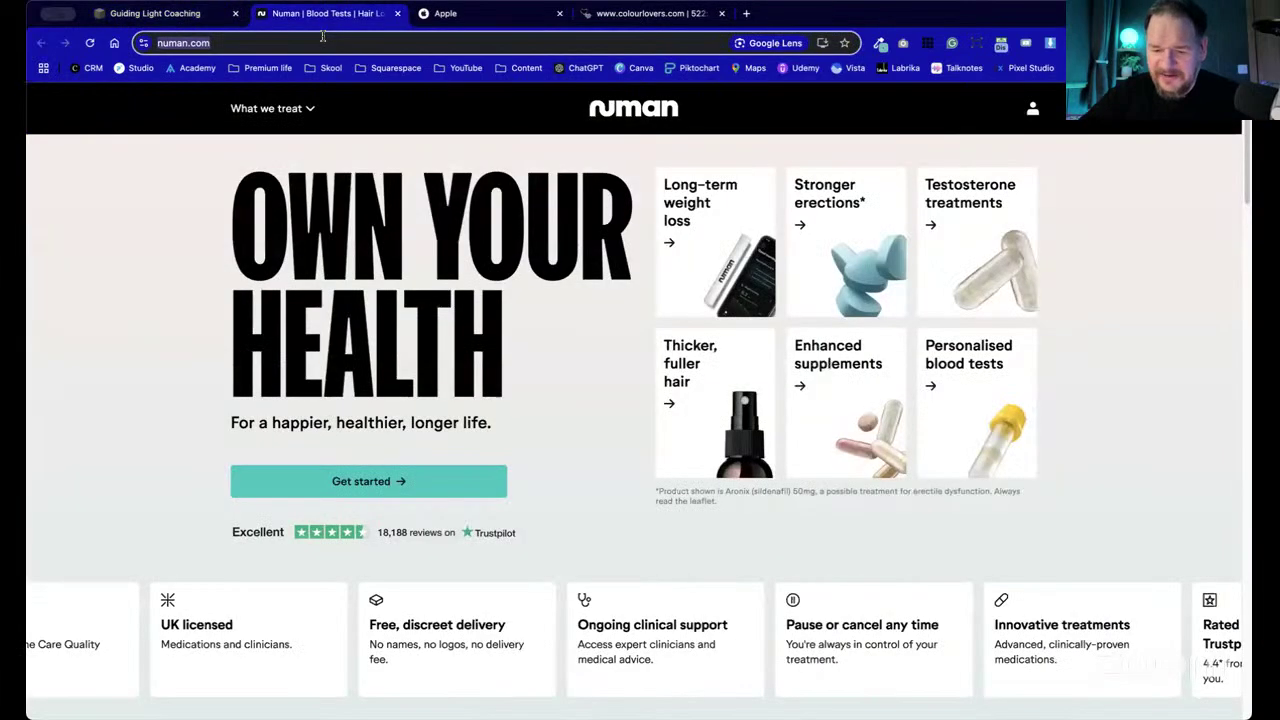
pyautogui.write('square')
pyautogui.press('Return')
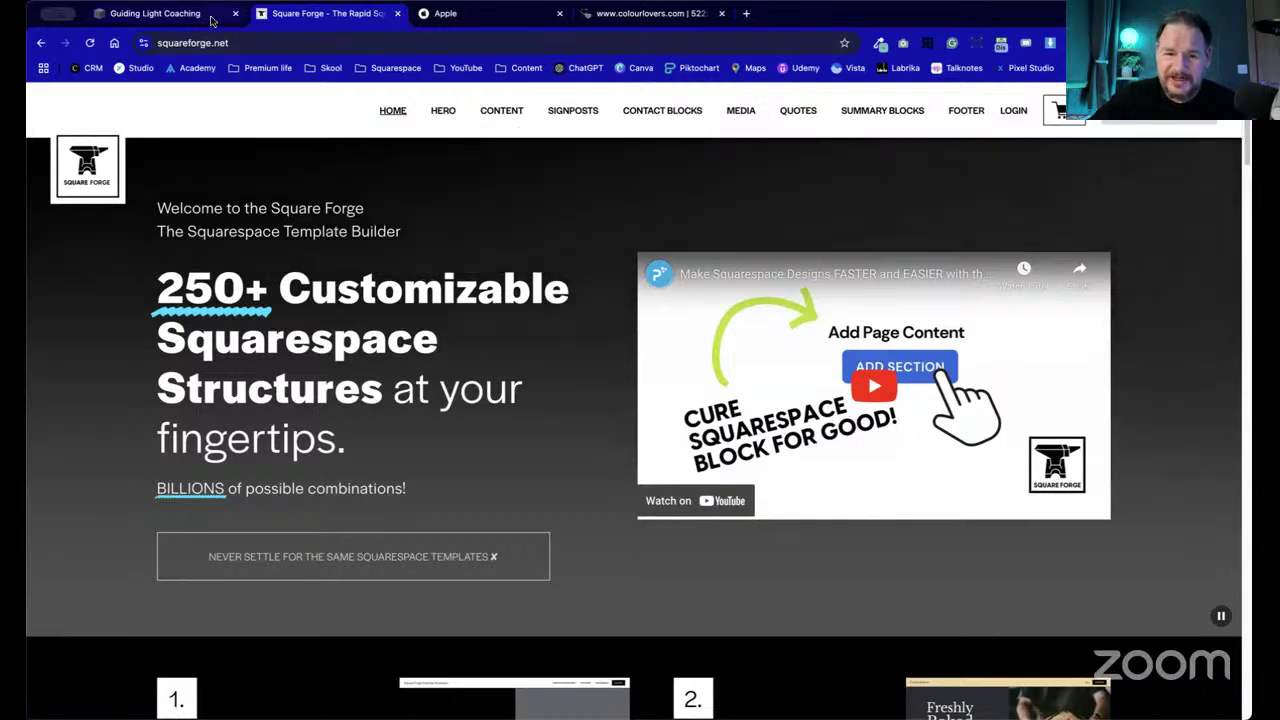
# - Return to the Guiding Light Coaching site, leave the full-width preview and open its list of pages
pyautogui.hotkey('ctrl', 'shift', 'Tab')
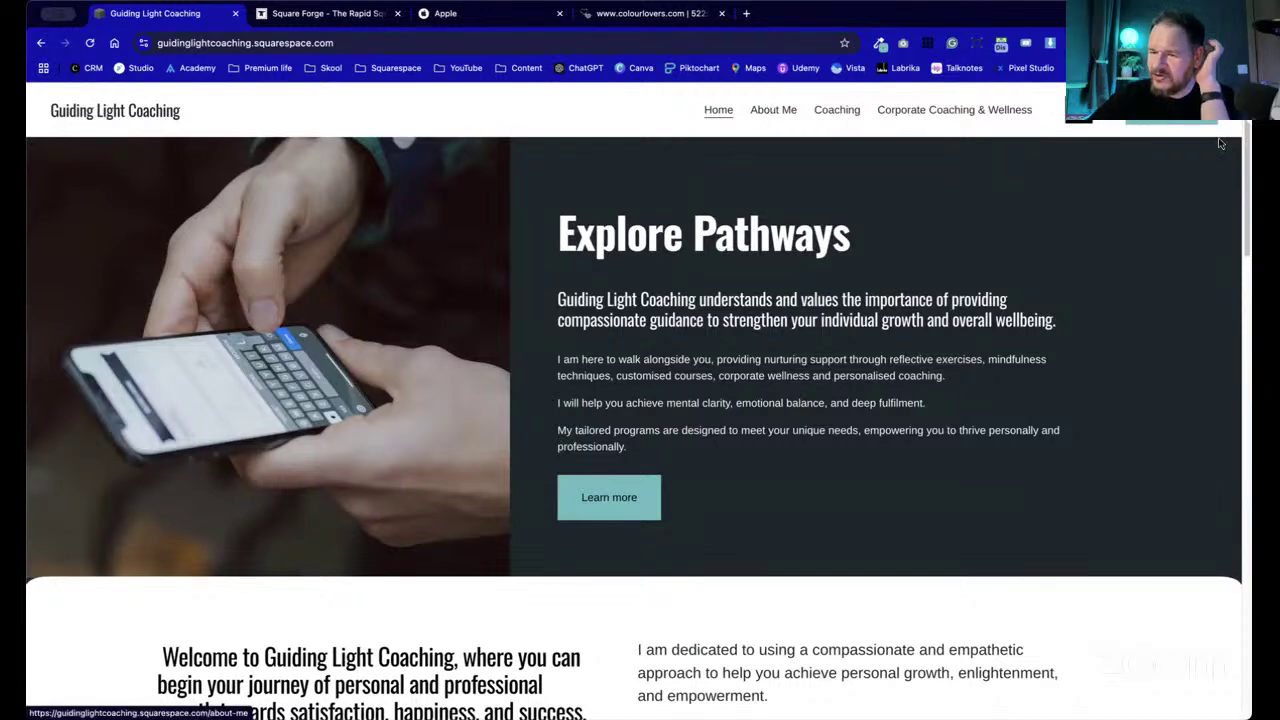
pyautogui.press('Escape')
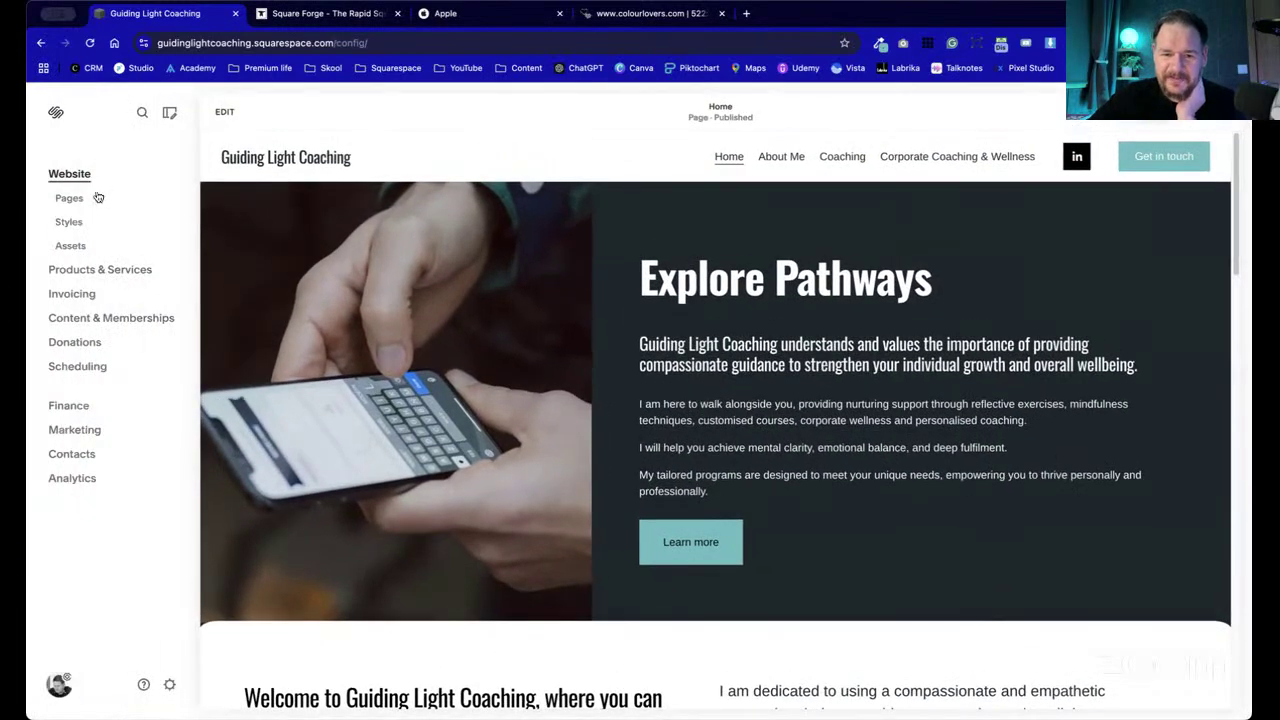
pyautogui.click(95, 199)
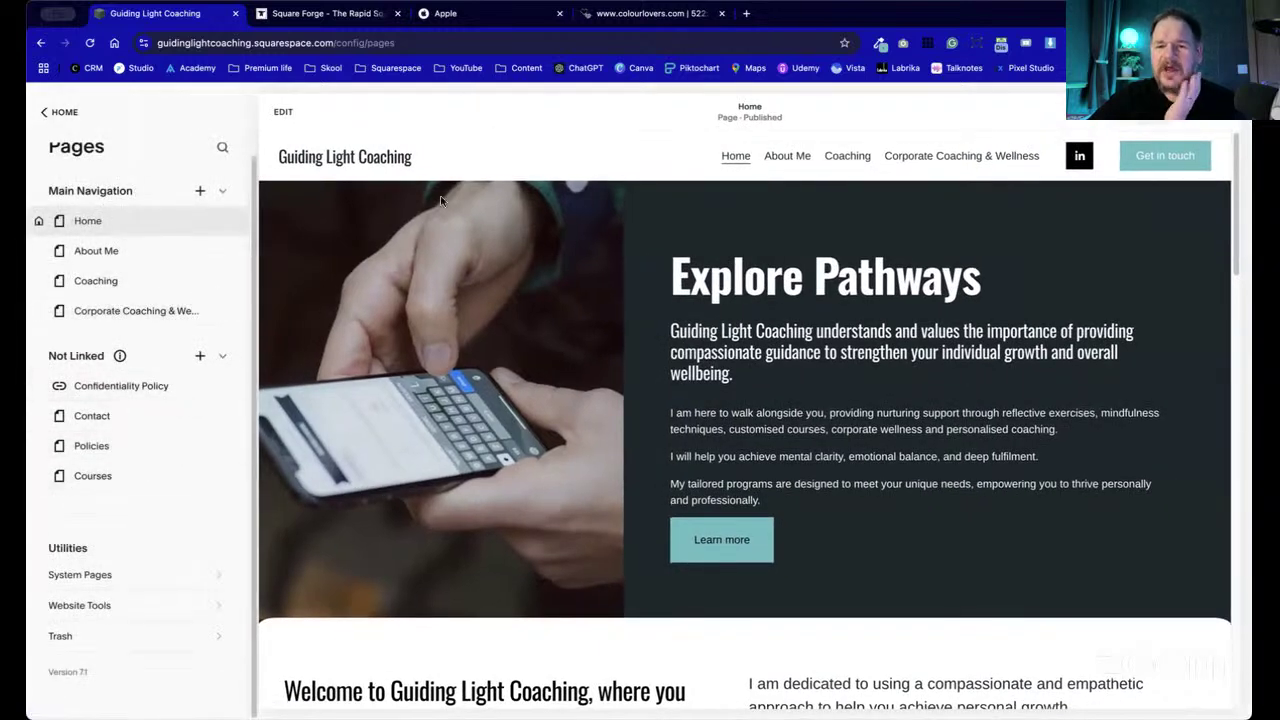
# - Switch to the Square Forge website, check its content and hero categories, and open the Hero: Classic page
pyautogui.click(318, 14)
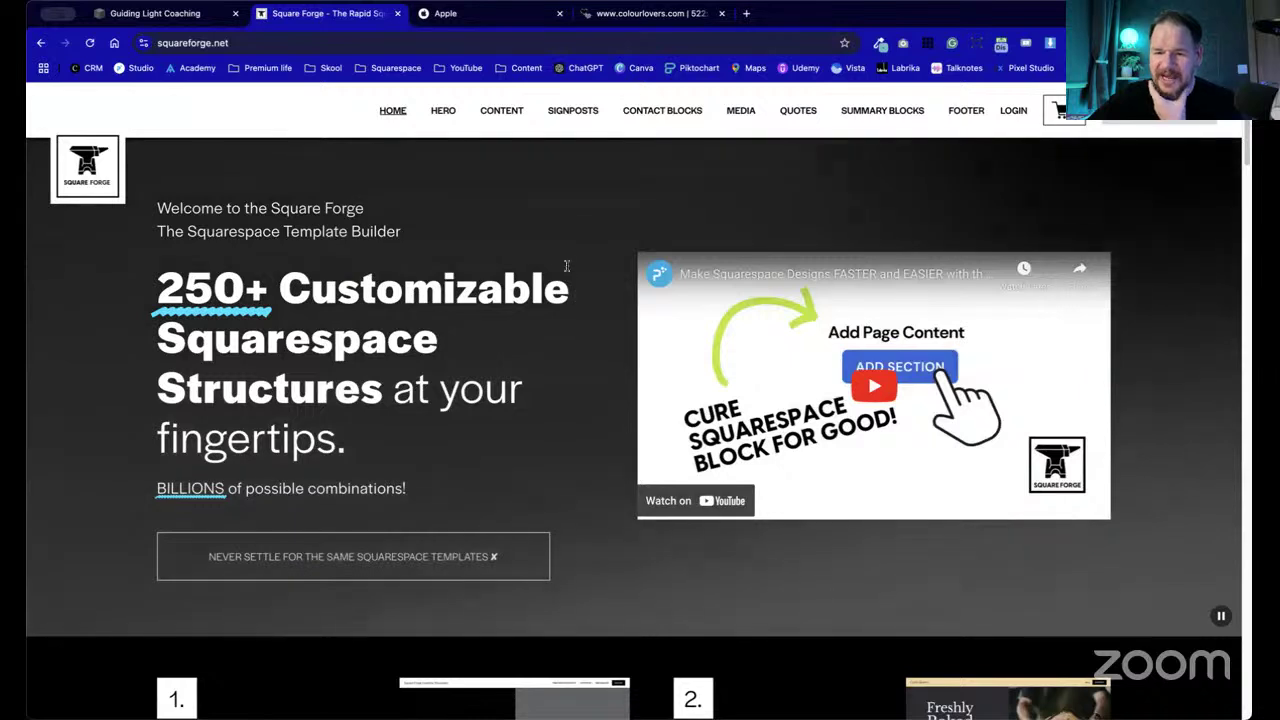
pyautogui.moveTo(501, 111)
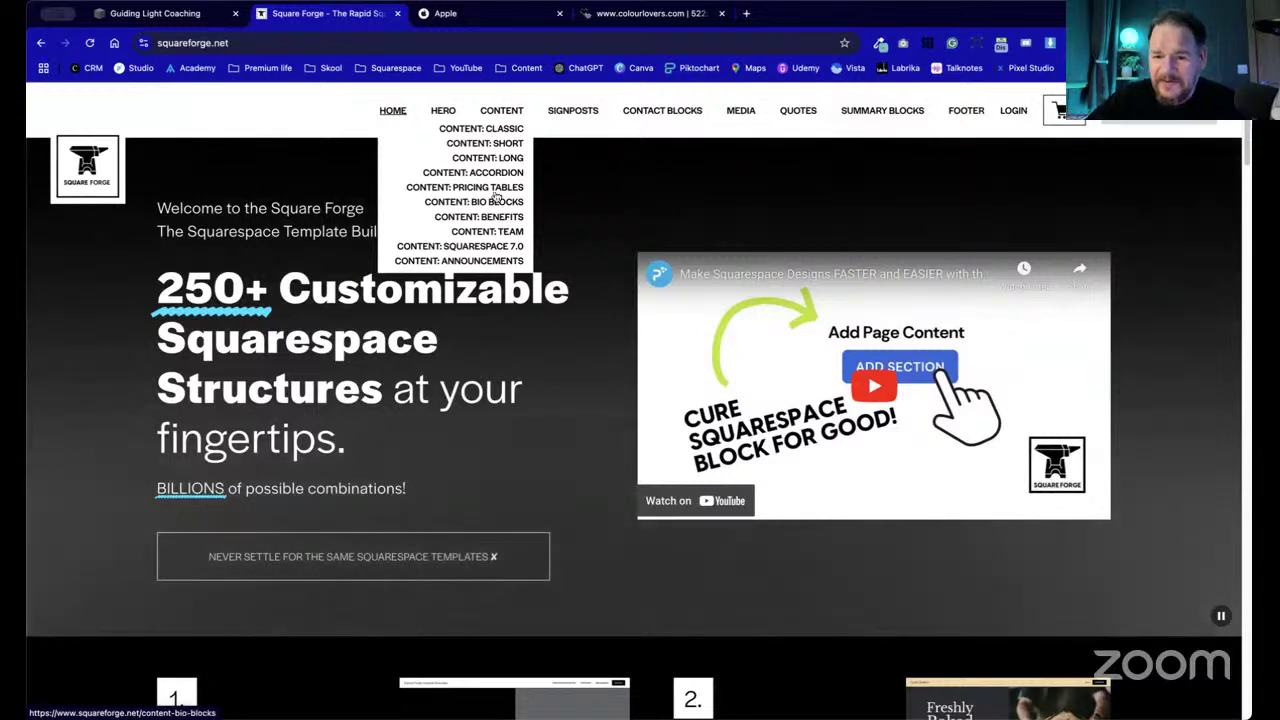
pyautogui.moveTo(452, 113)
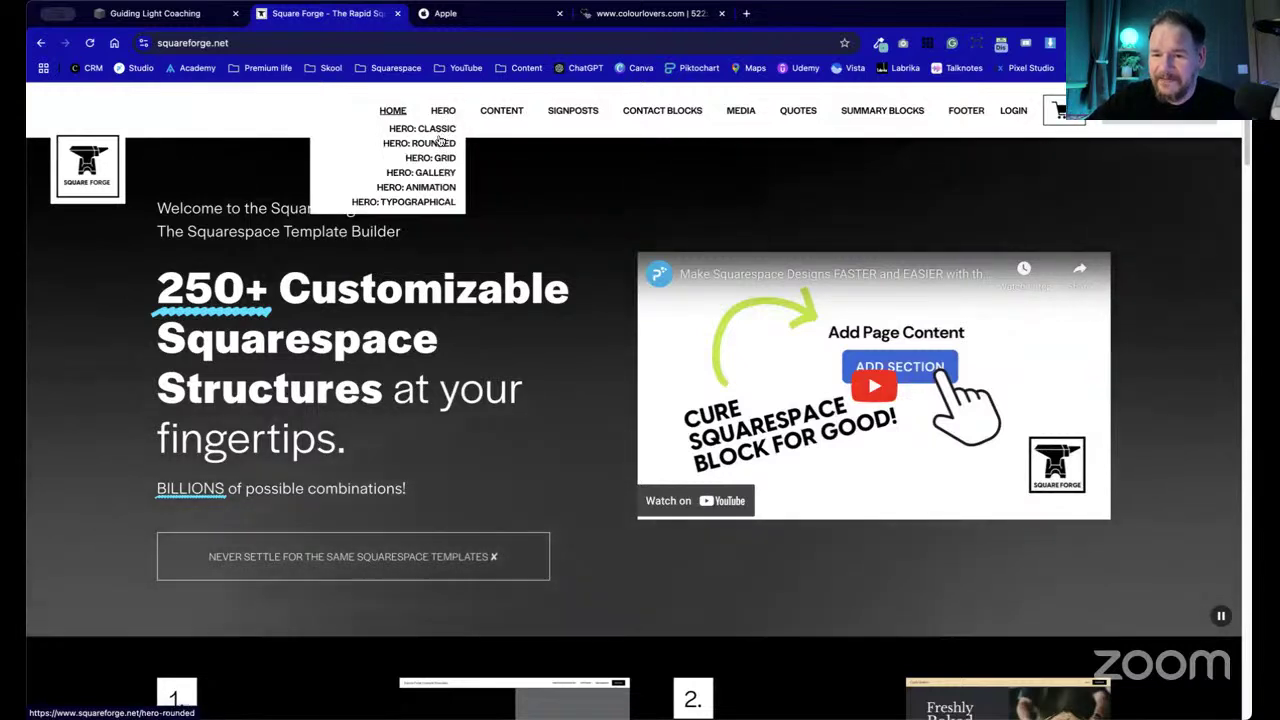
pyautogui.click(441, 137)
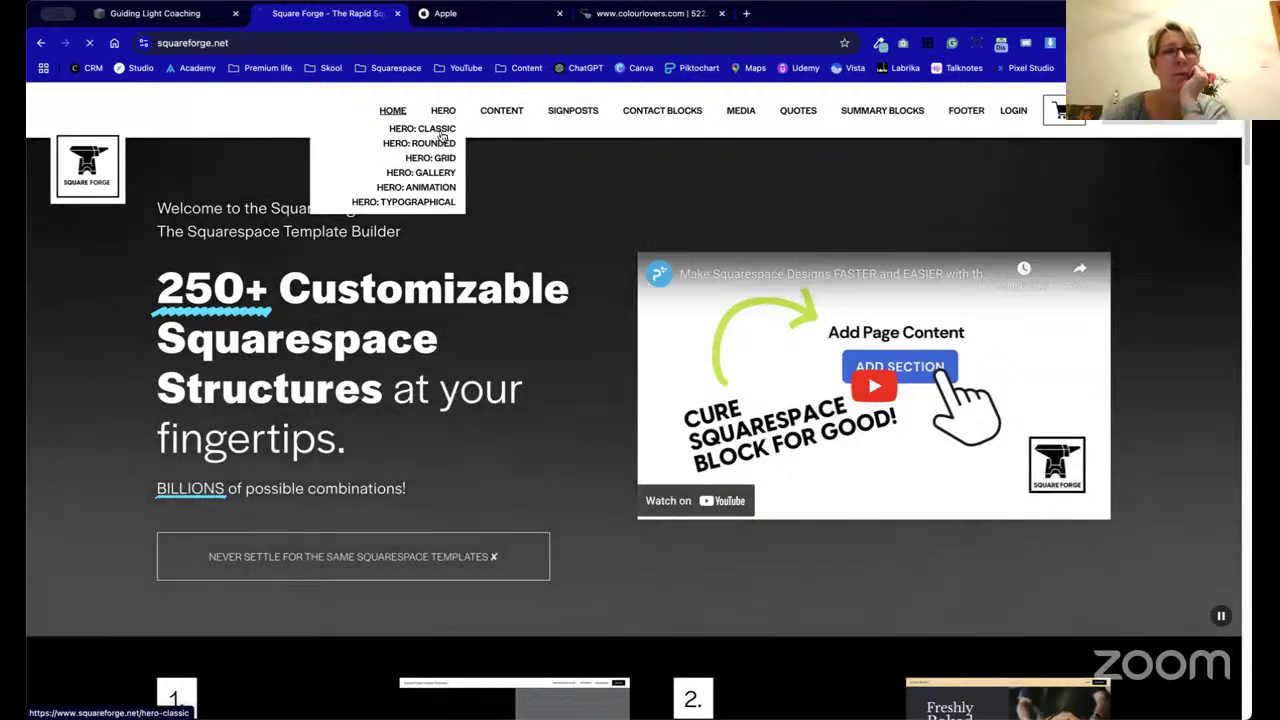
# - Examine the Hero: Classic layouts on Square Forge, comparing the amount of heading text, body text and buttons in each
pyautogui.scroll(-10, 464, 240)
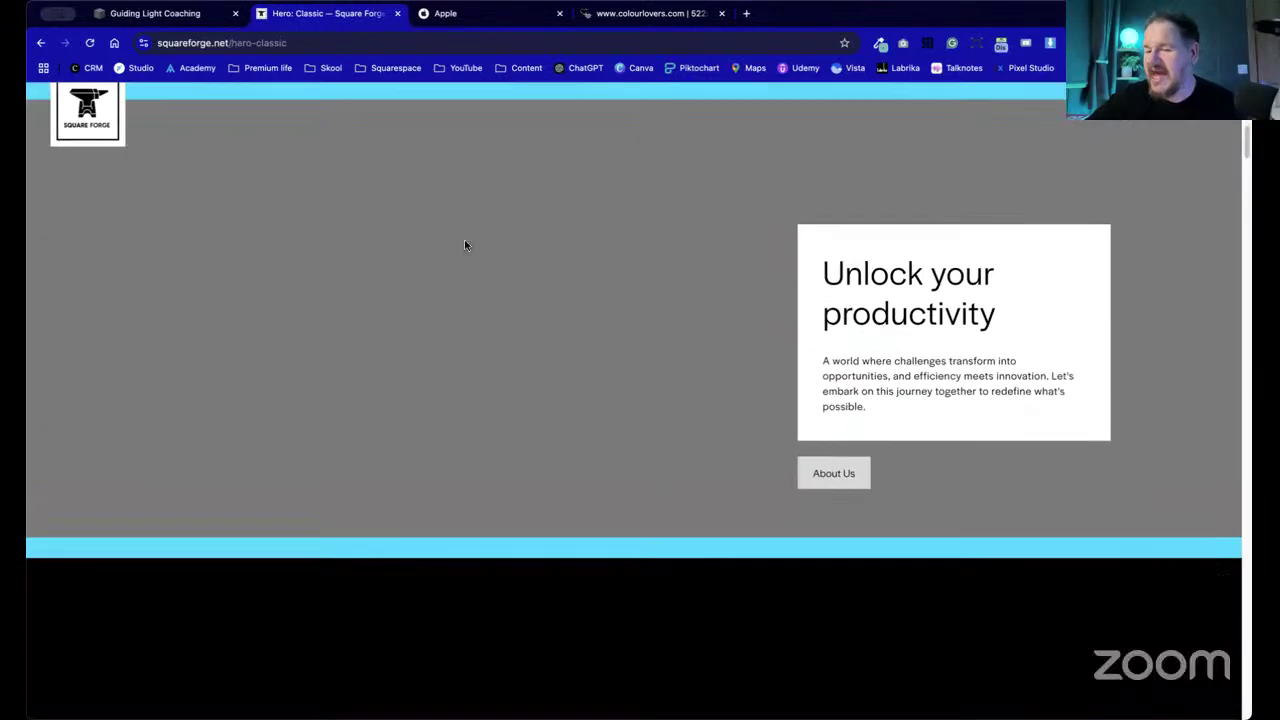
pyautogui.scroll(-2, 464, 245)
pyautogui.scroll(-10, 464, 245)
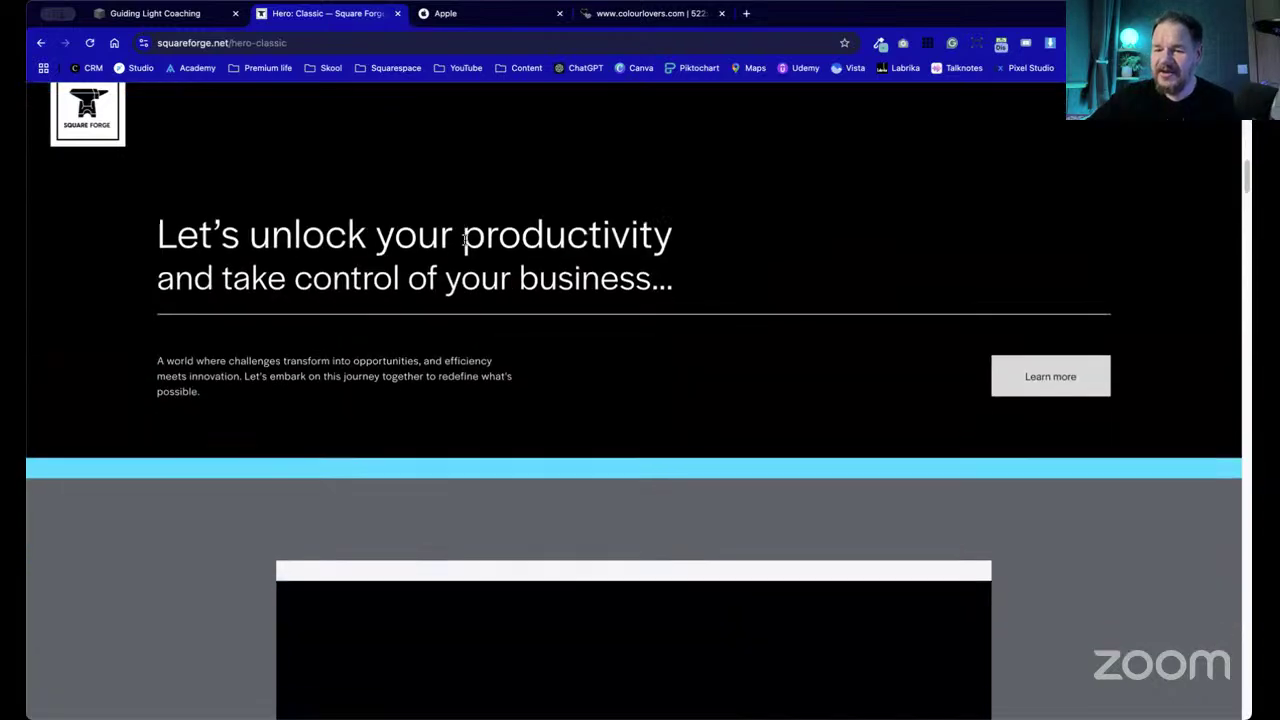
pyautogui.scroll(-15, 464, 243)
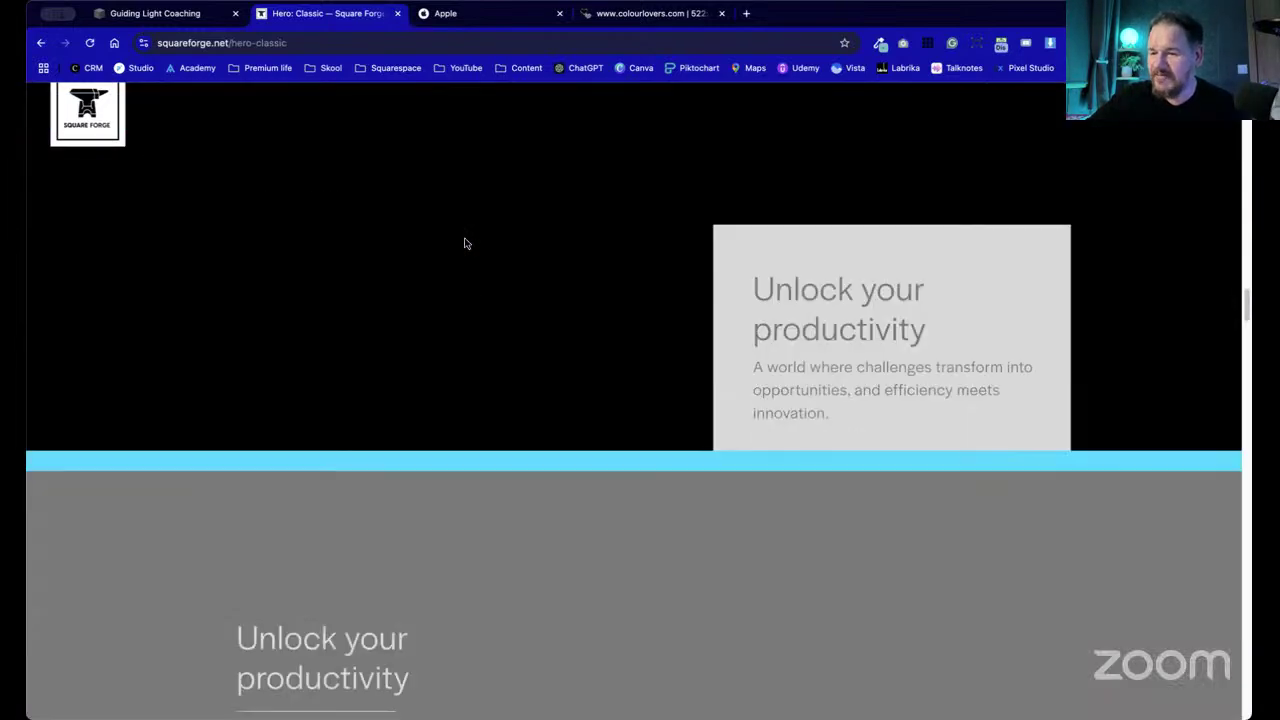
pyautogui.scroll(-10, 464, 243)
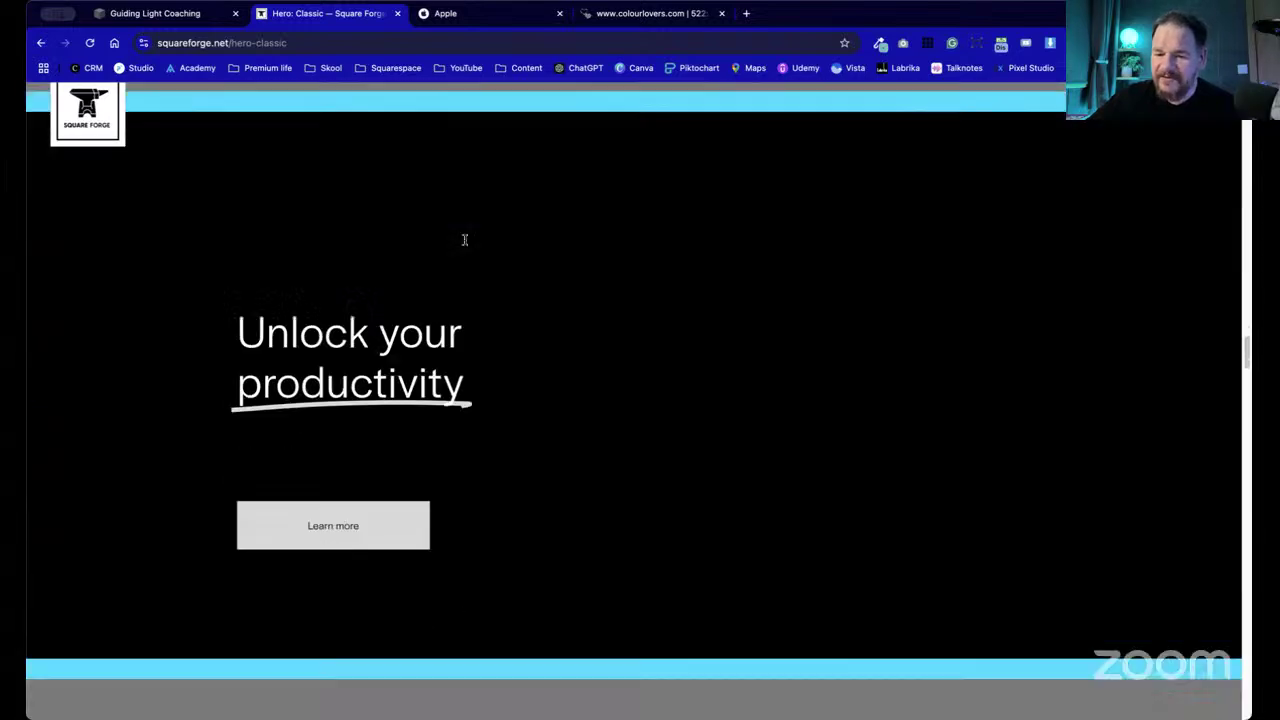
pyautogui.scroll(-5, 463, 240)
pyautogui.scroll(-4, 463, 240)
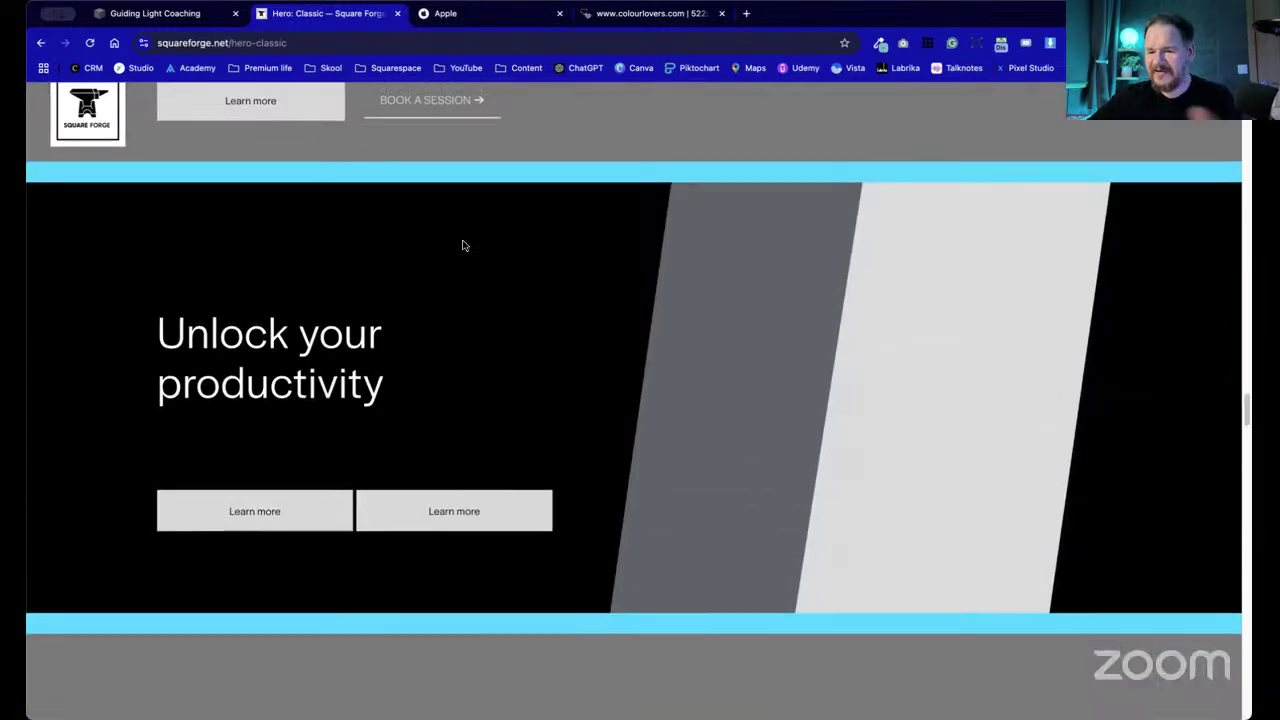
pyautogui.scroll(-5, 463, 243)
pyautogui.scroll(1, 463, 243)
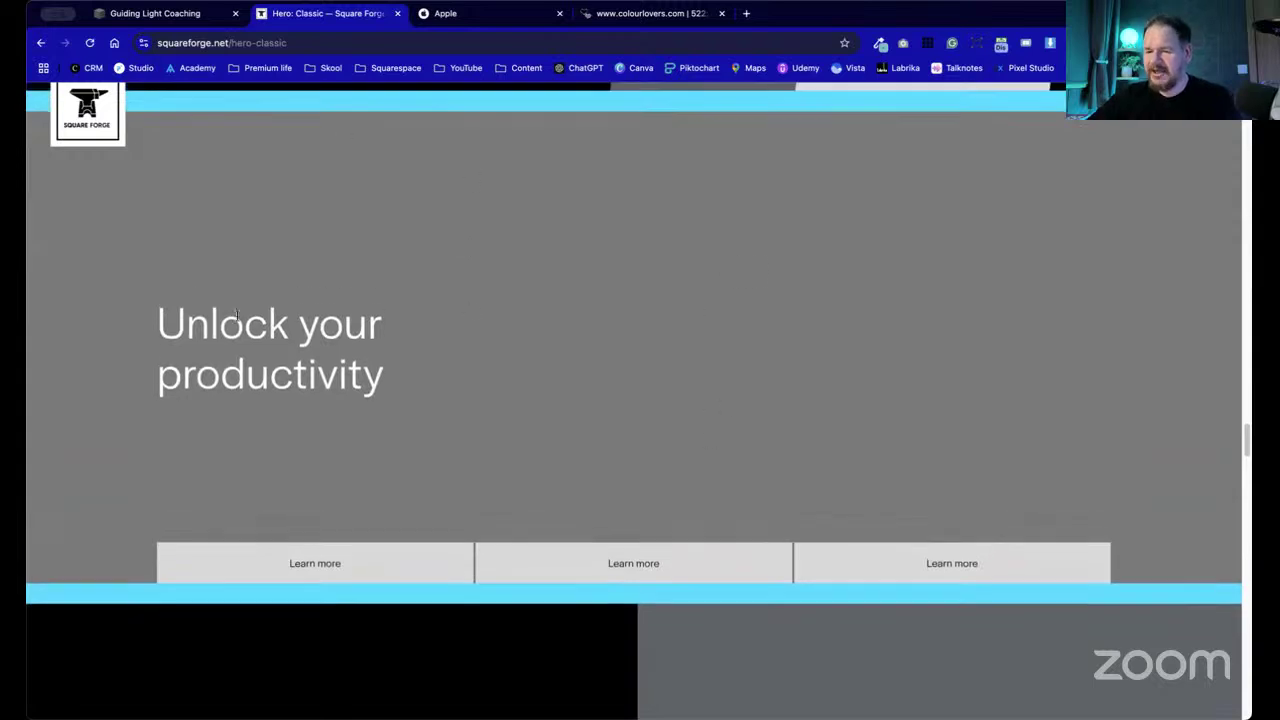
pyautogui.scroll(4, 263, 277)
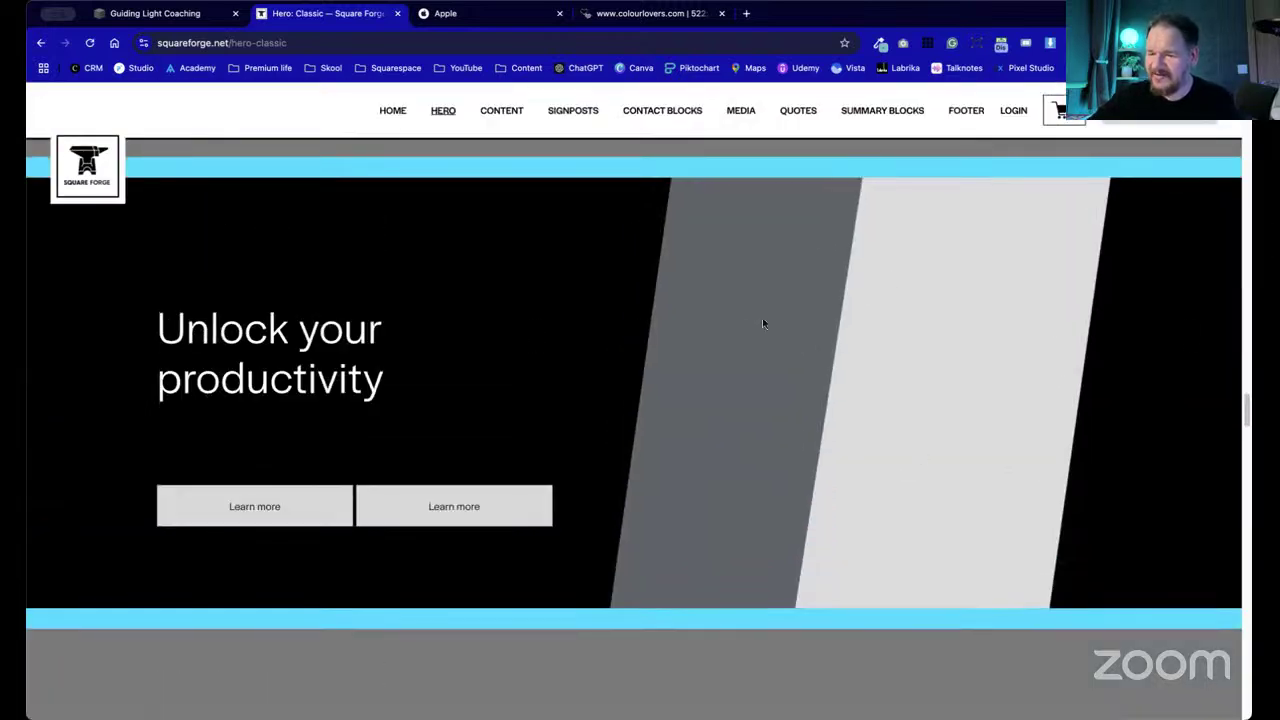
pyautogui.scroll(-10, 594, 298)
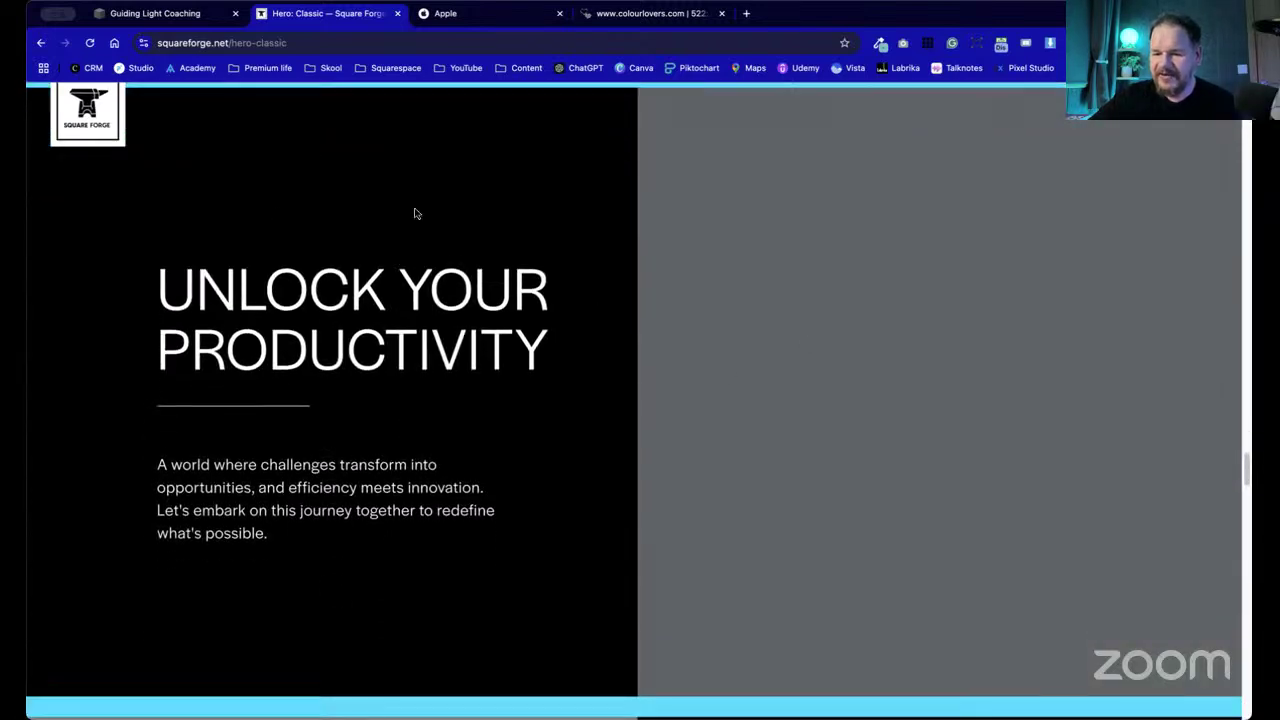
pyautogui.scroll(-8, 790, 340)
pyautogui.scroll(9, 790, 340)
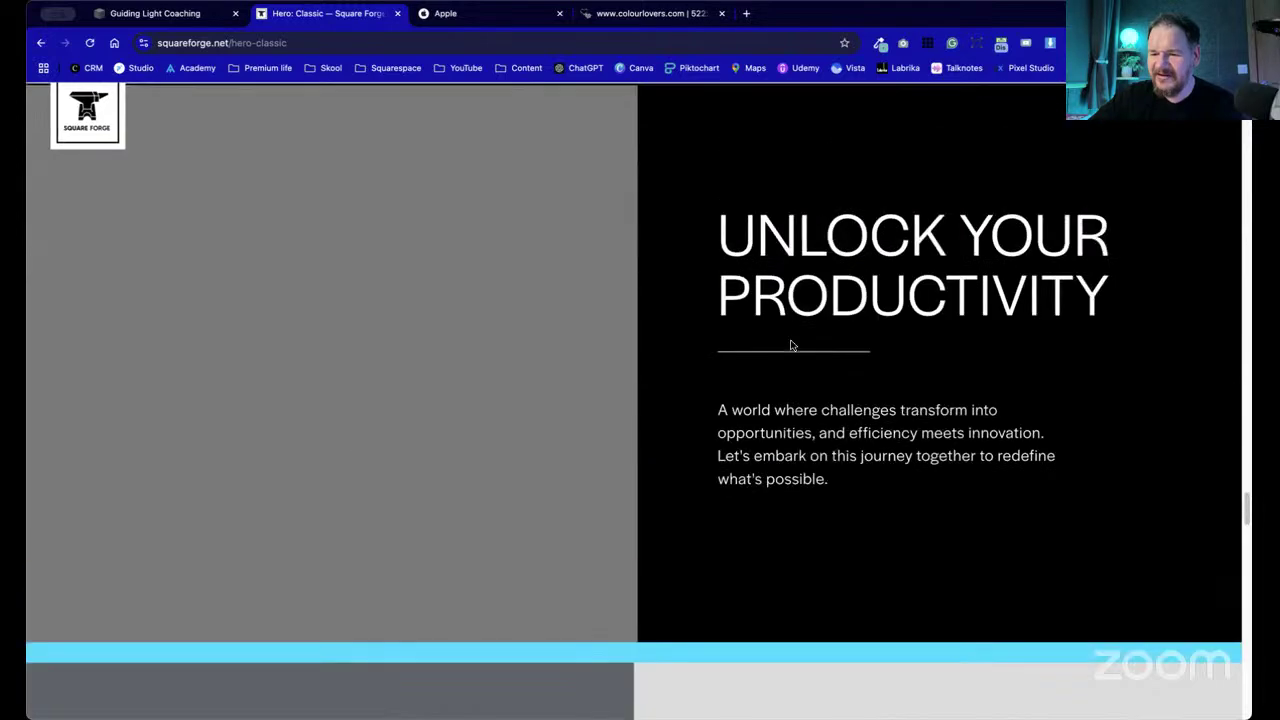
pyautogui.scroll(-5, 594, 334)
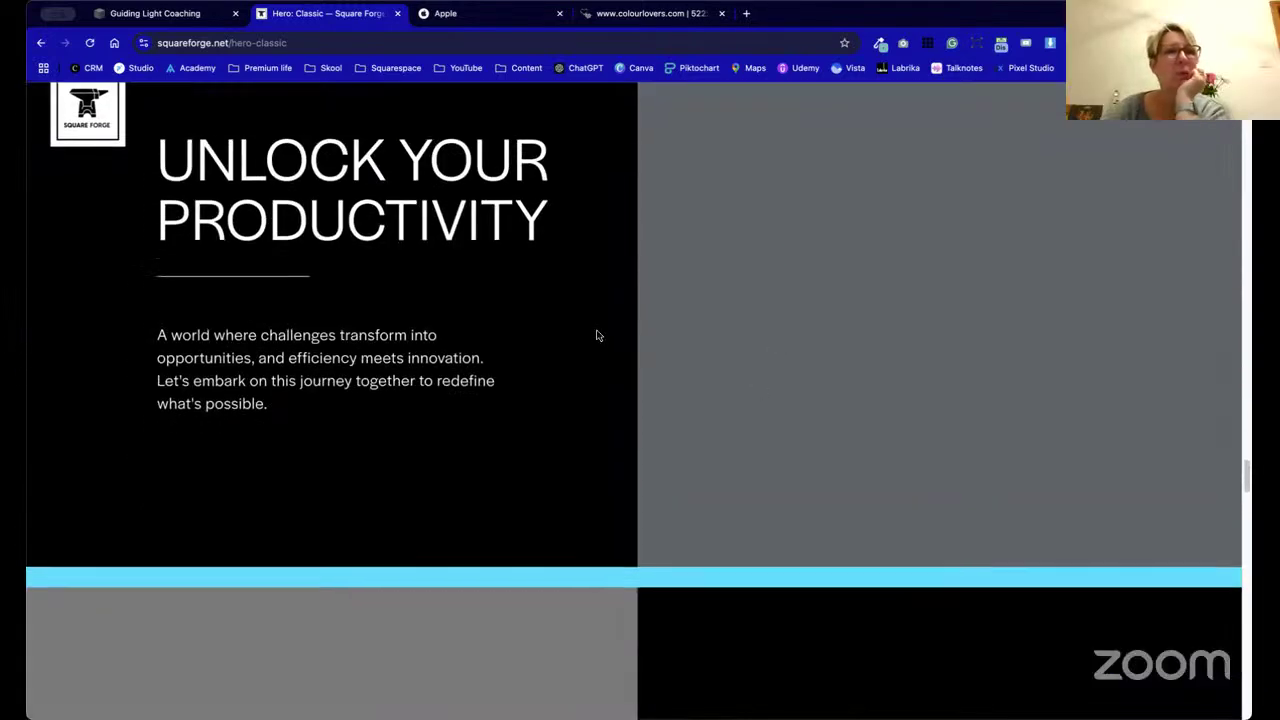
pyautogui.scroll(-10, 596, 335)
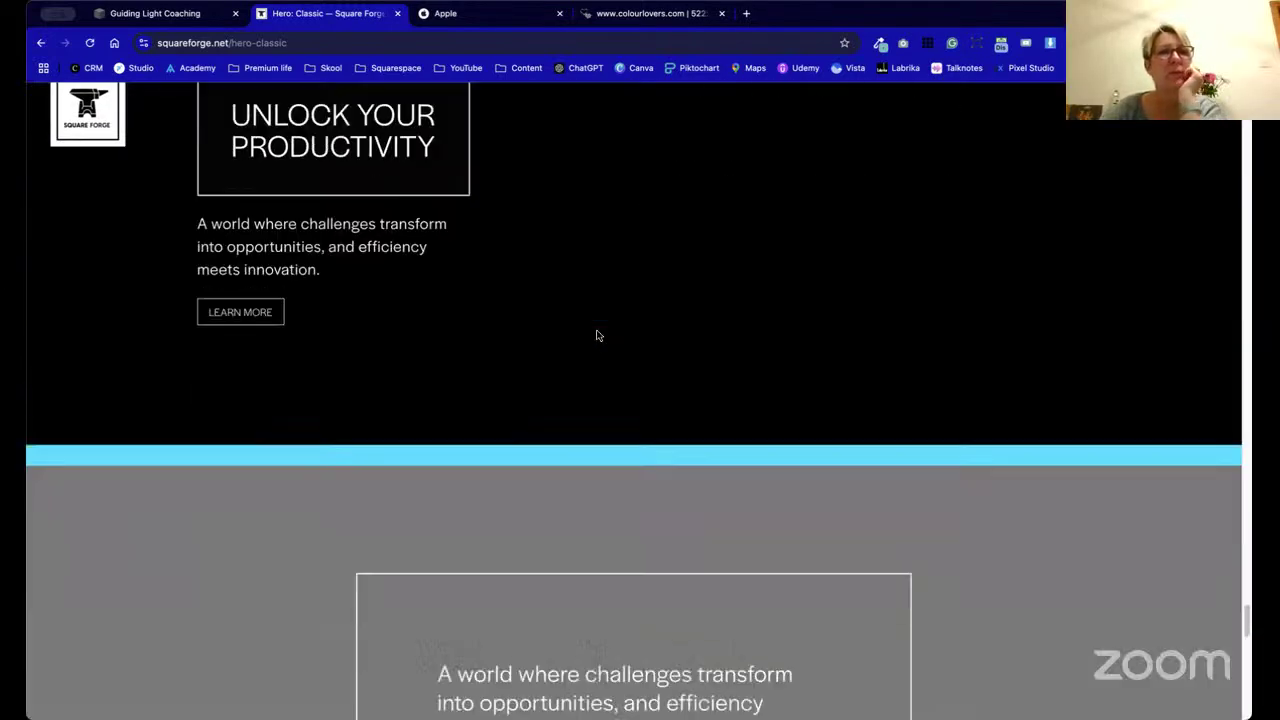
pyautogui.scroll(2, 596, 335)
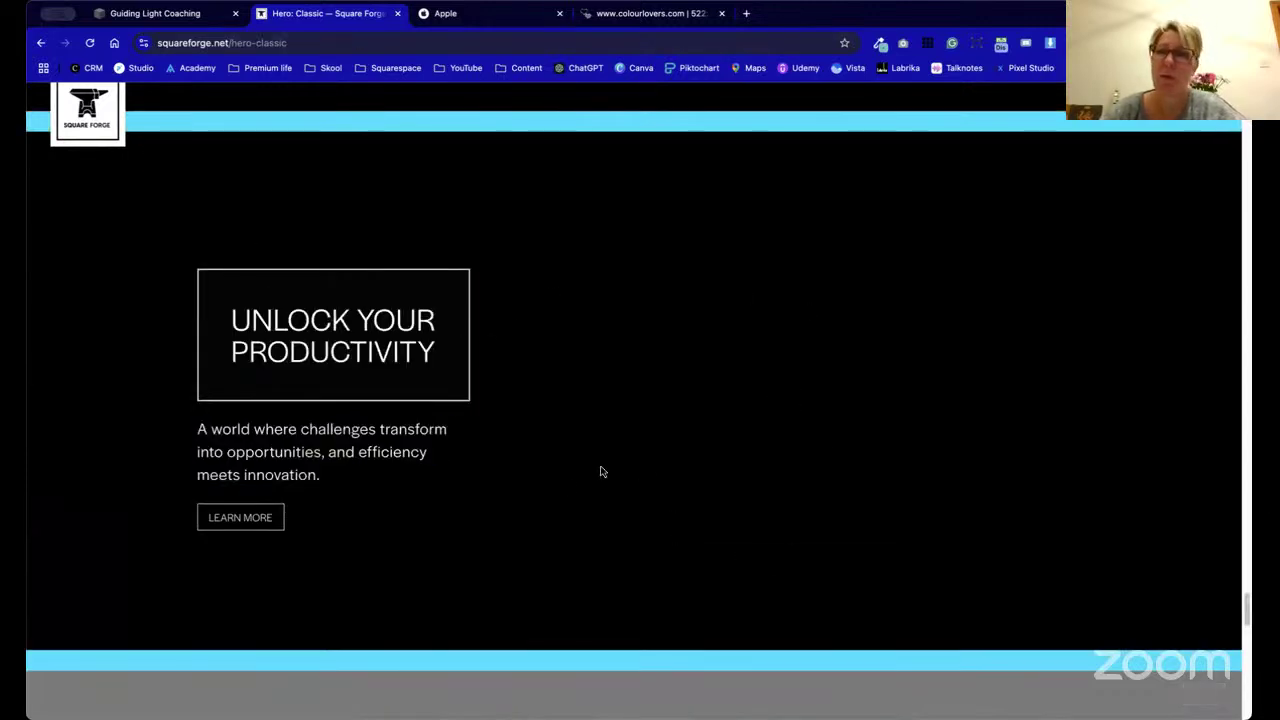
pyautogui.moveTo(507, 492); pyautogui.dragTo(216, 287)
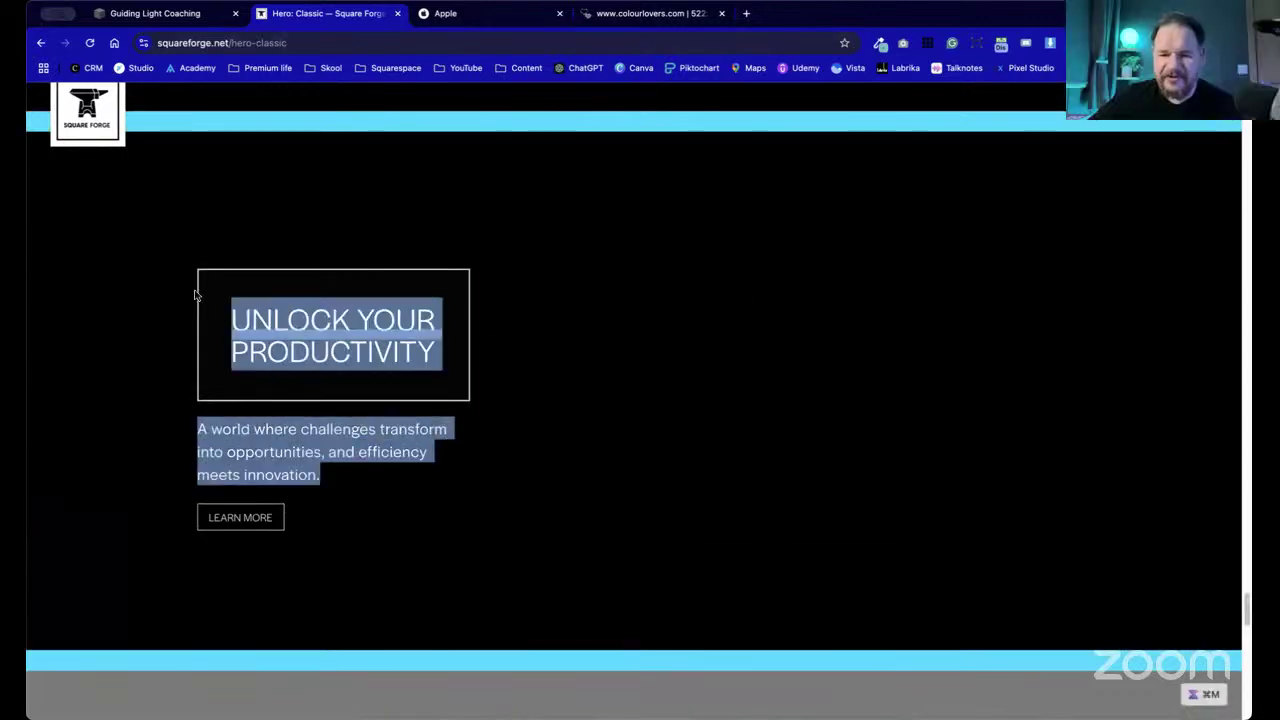
# - Edit the Guiding Light Coaching home page and delete the last two paragraphs of the Explore Pathways text
pyautogui.click(145, 15)
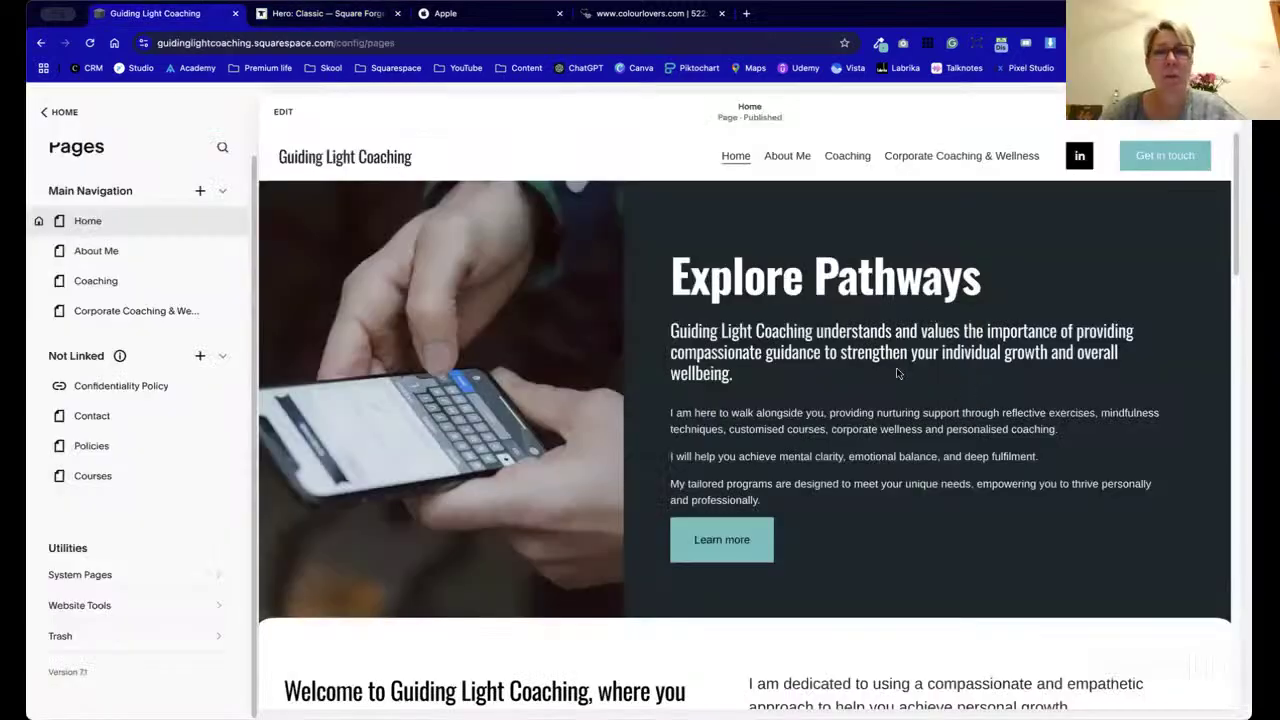
pyautogui.click(283, 111)
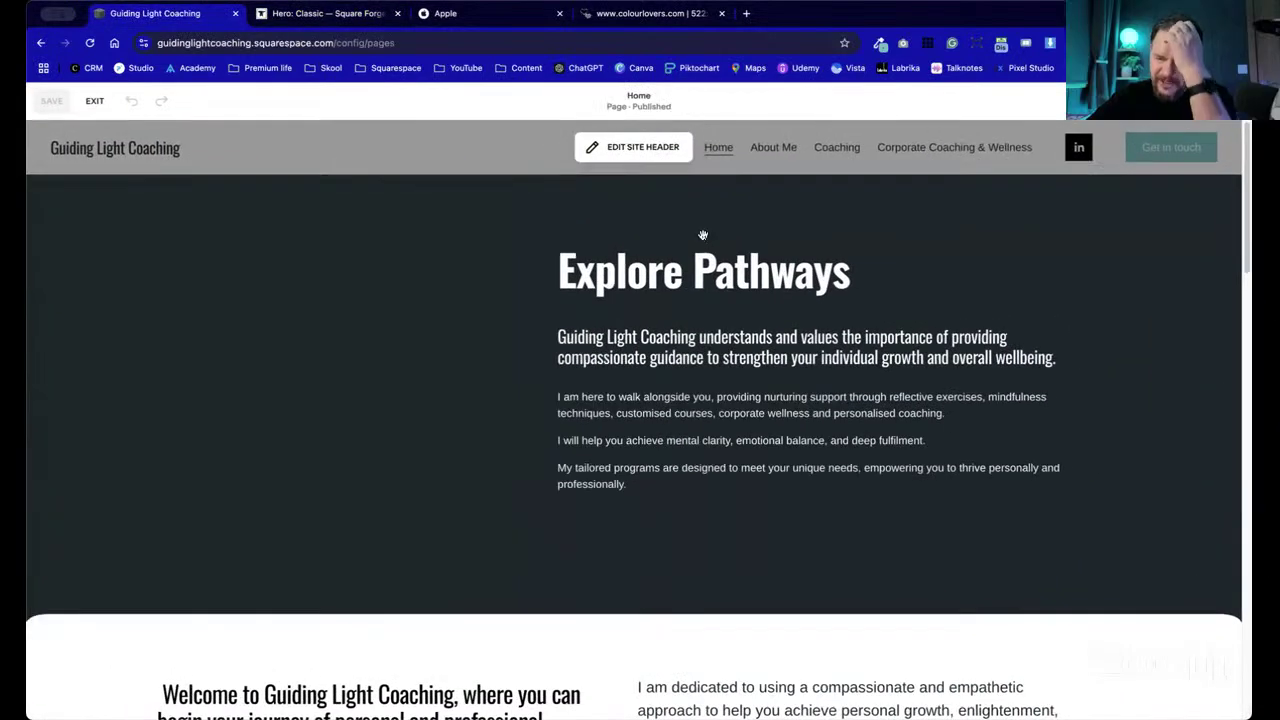
pyautogui.click(823, 420)
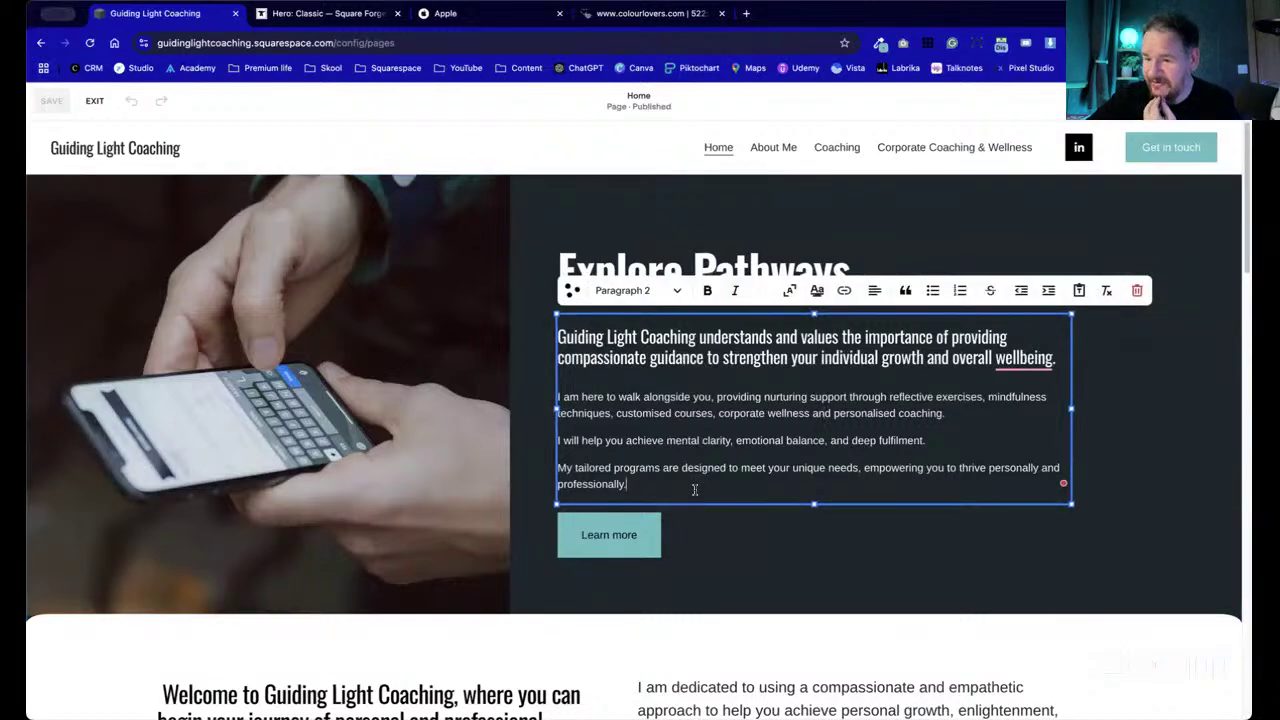
pyautogui.moveTo(691, 484); pyautogui.dragTo(548, 431)
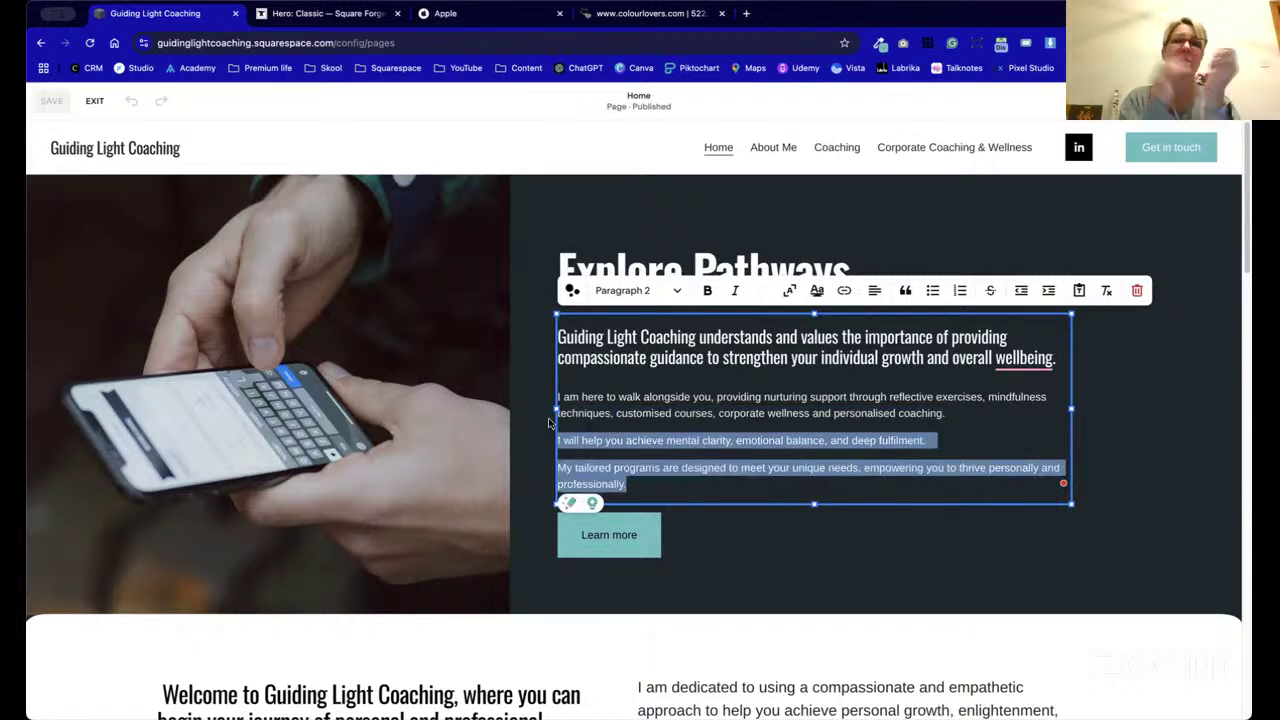
pyautogui.press('BackSpace')
pyautogui.click(840, 457)
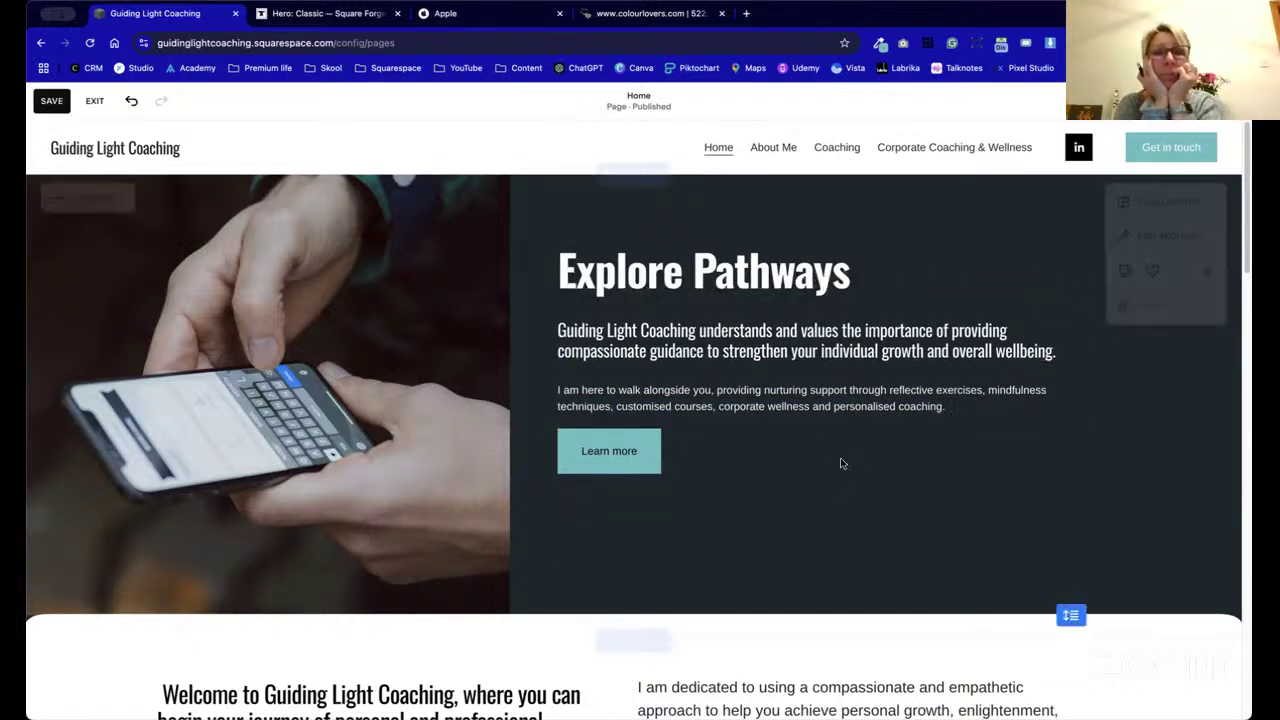
# - Move the hero's supporting text and Learn more button down together to leave space beneath the Explore Pathways heading
pyautogui.click(768, 350)
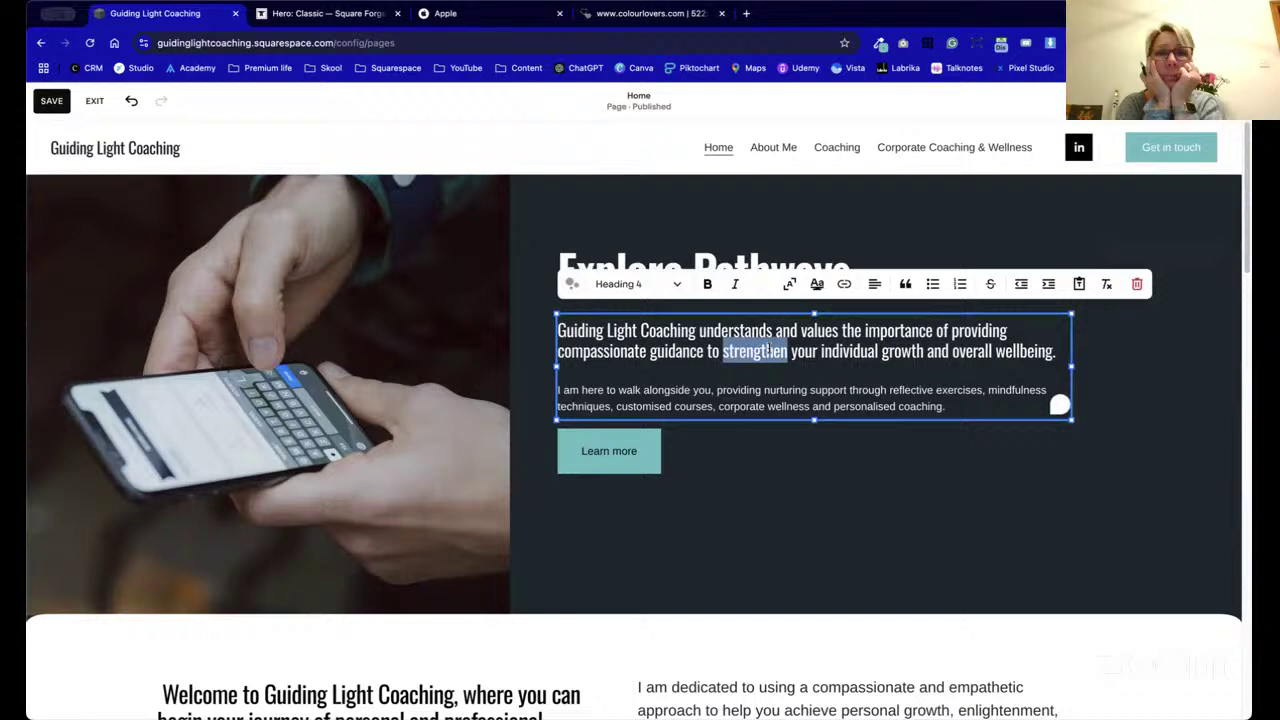
pyautogui.click(624, 285)
pyautogui.click(705, 256)
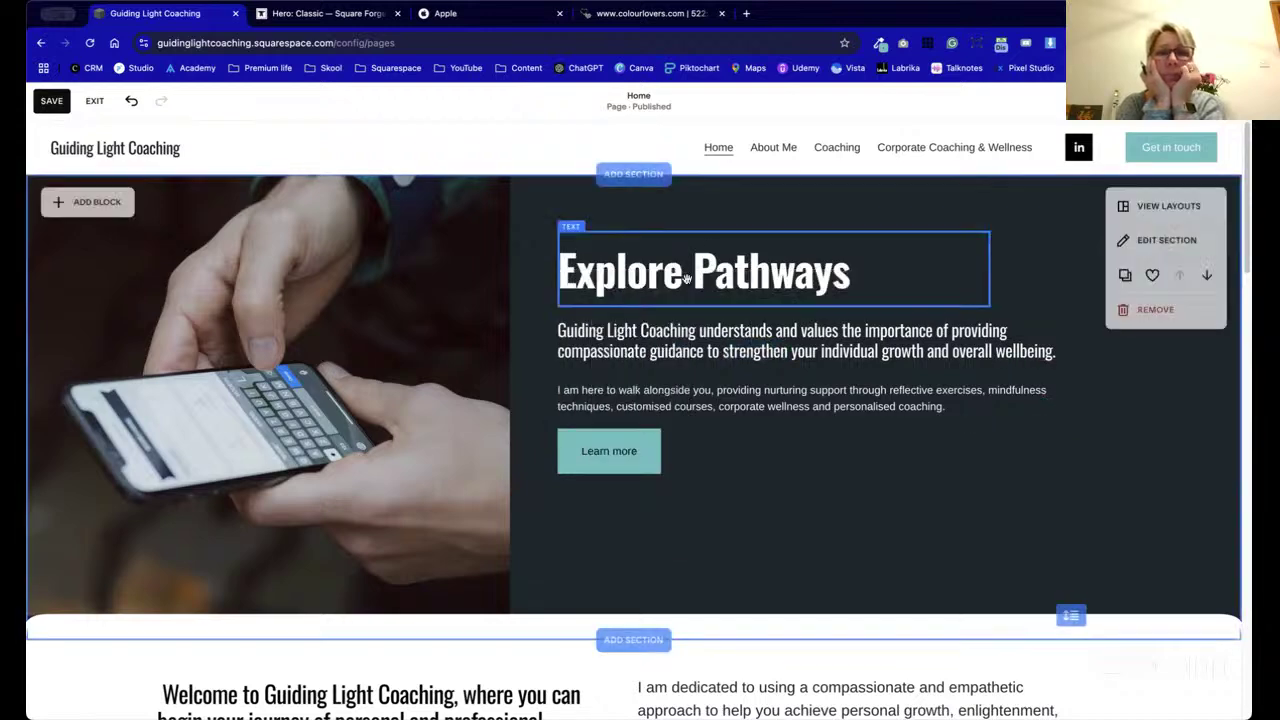
pyautogui.click(822, 458)
pyautogui.moveTo(866, 492); pyautogui.dragTo(714, 447)
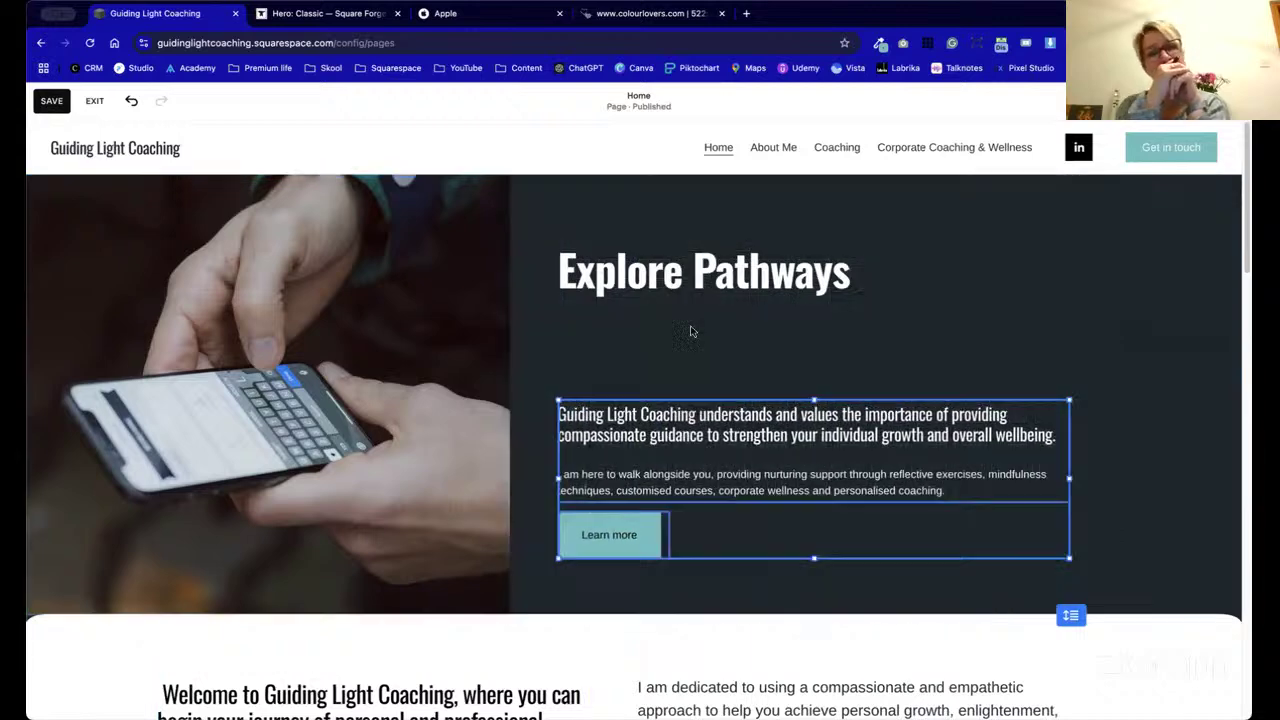
# - Replace the Explore Pathways heading text with "Stop Scrolling Your Life Away", broken onto a second line before "Your"
pyautogui.click(674, 268)
pyautogui.click(806, 283)
pyautogui.tripleClick(806, 285)
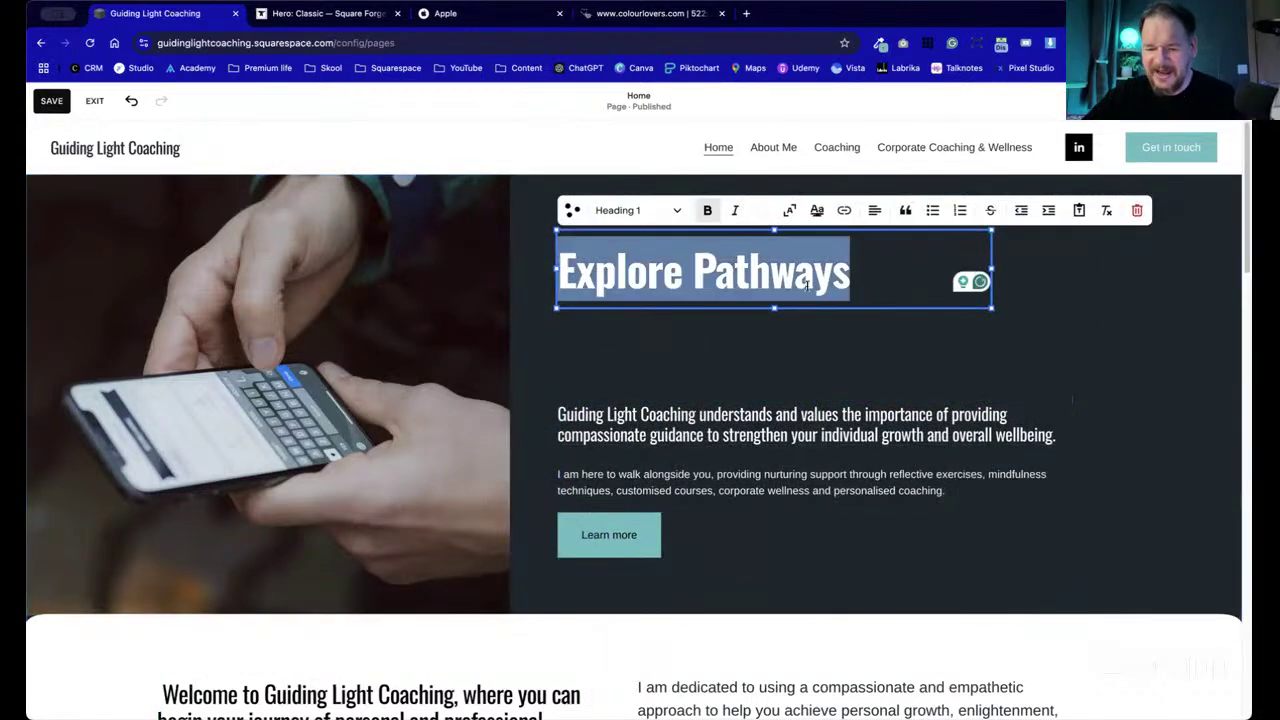
pyautogui.press('BackSpace')
pyautogui.write('Stop Scrolling Your Lif')
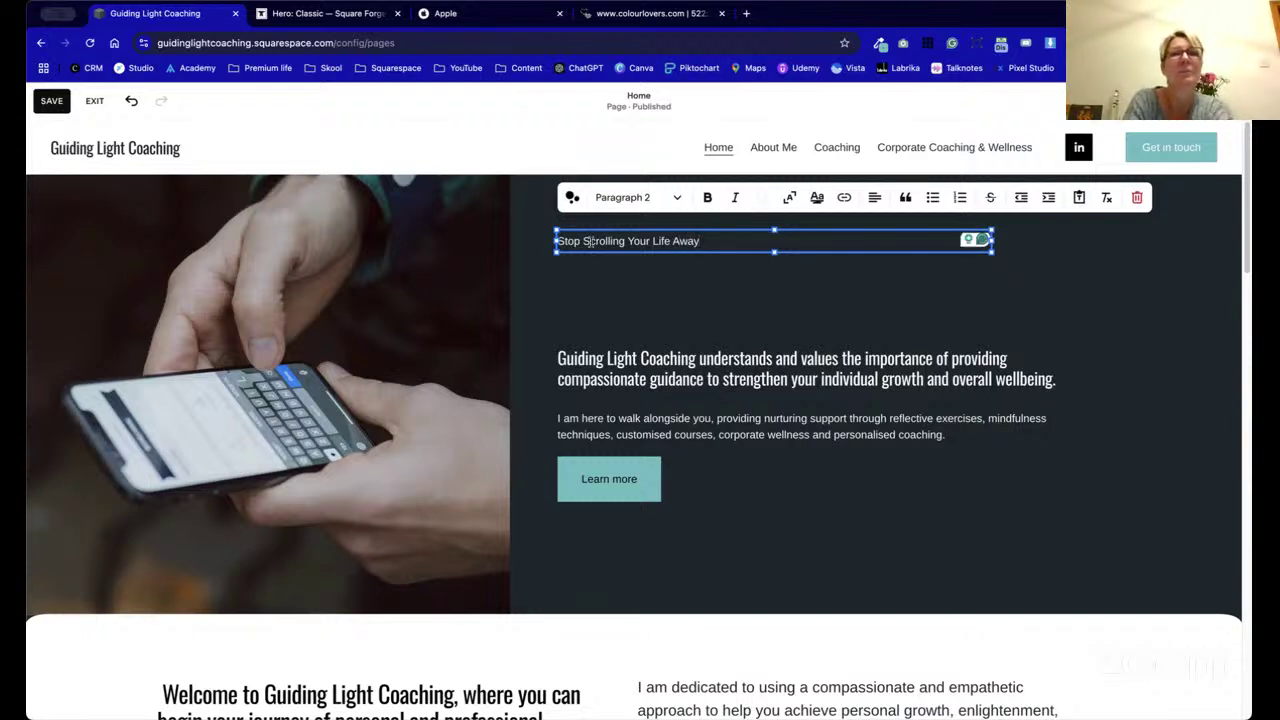
pyautogui.press('Return')
pyautogui.press('BackSpace')
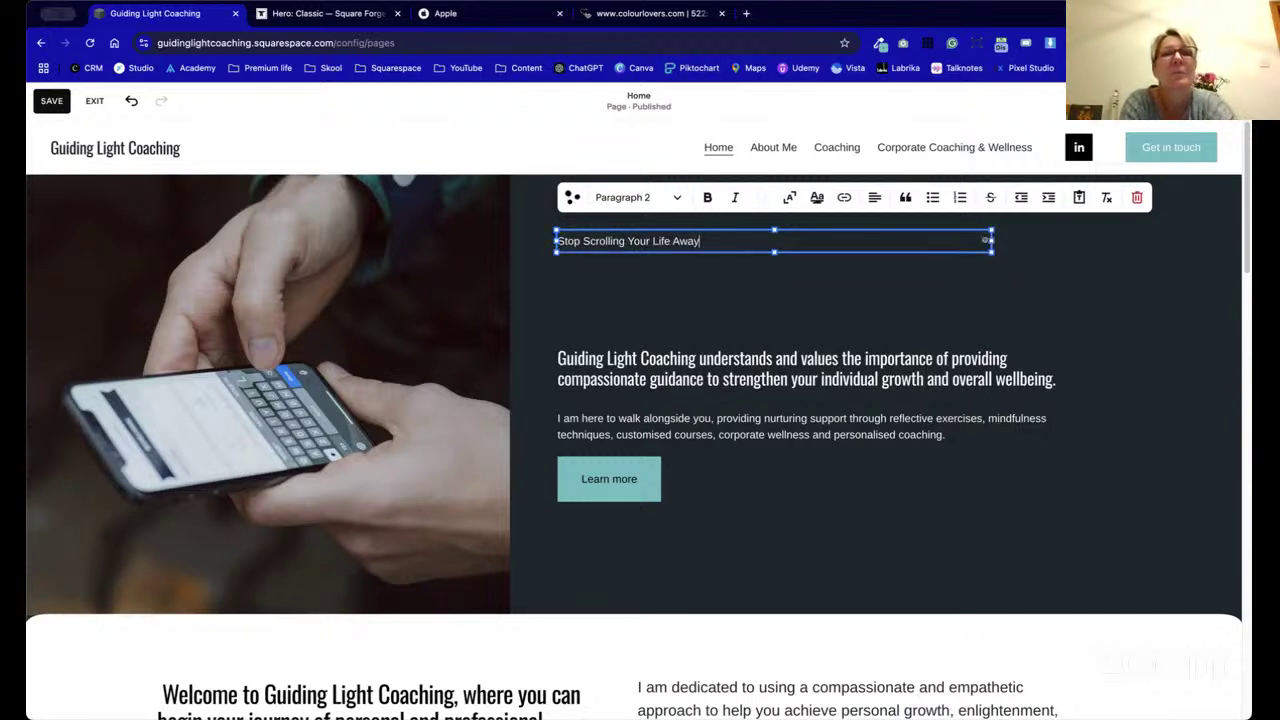
pyautogui.click(628, 241)
pyautogui.press('Return')
# - Format the new hero headline as Heading 1 and colour all of its text white
pyautogui.click(660, 197)
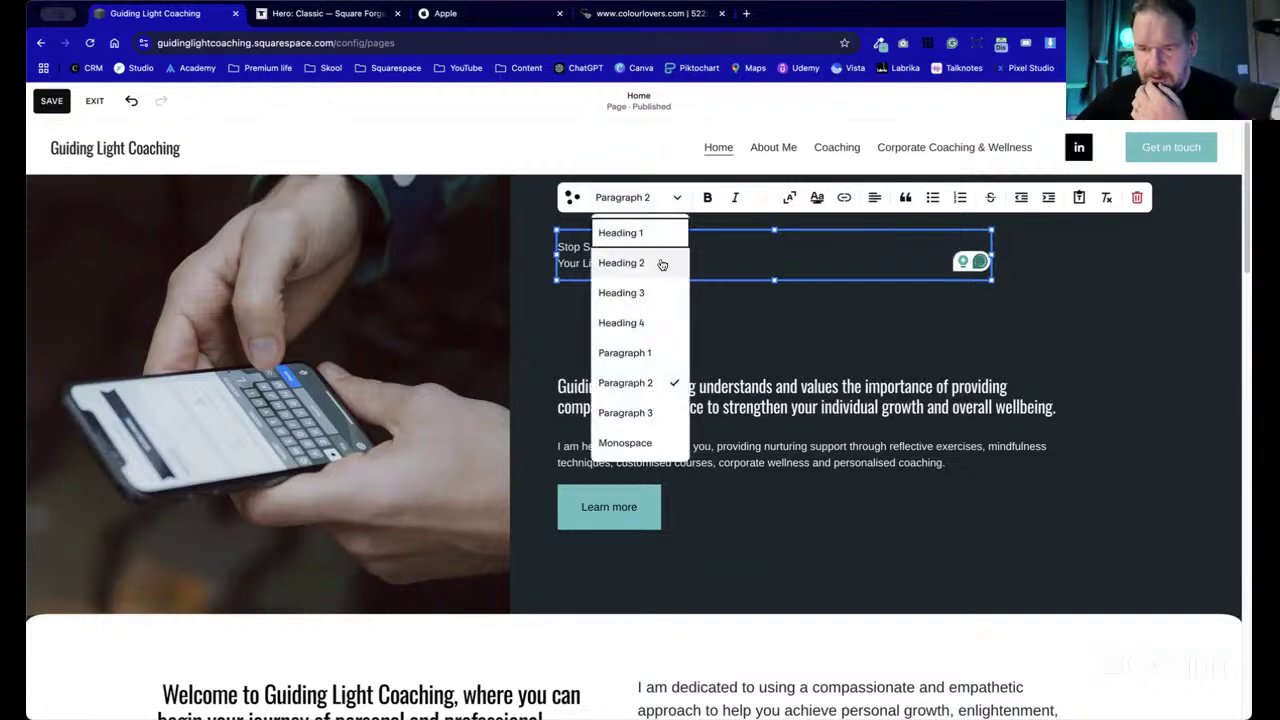
pyautogui.click(663, 235)
pyautogui.click(878, 413)
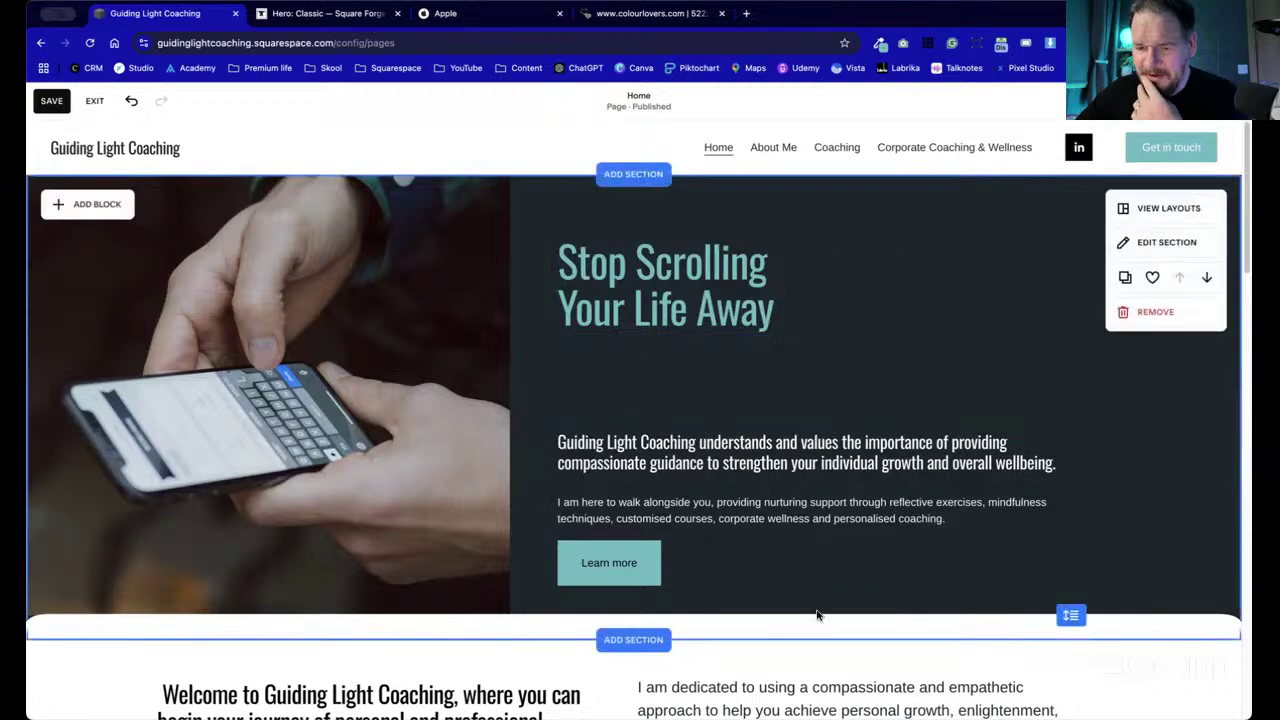
pyautogui.doubleClick(745, 310)
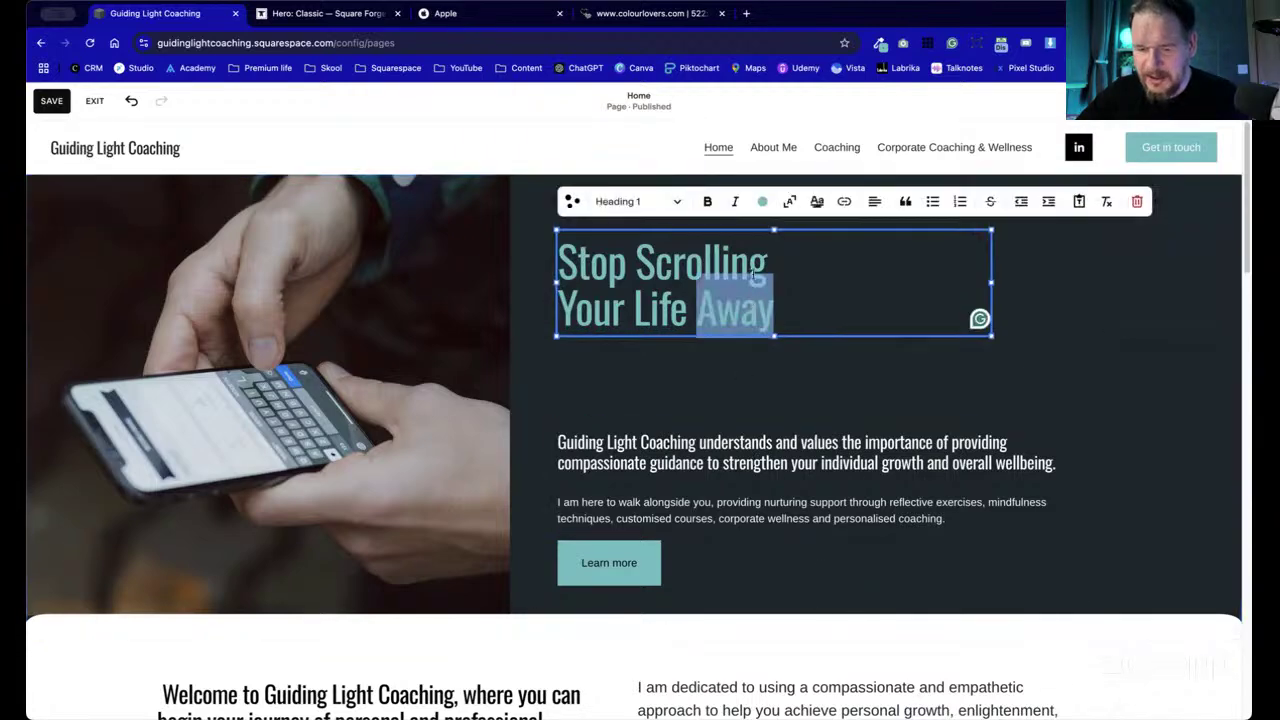
pyautogui.press('super+a')
pyautogui.click(762, 201)
pyautogui.click(702, 281)
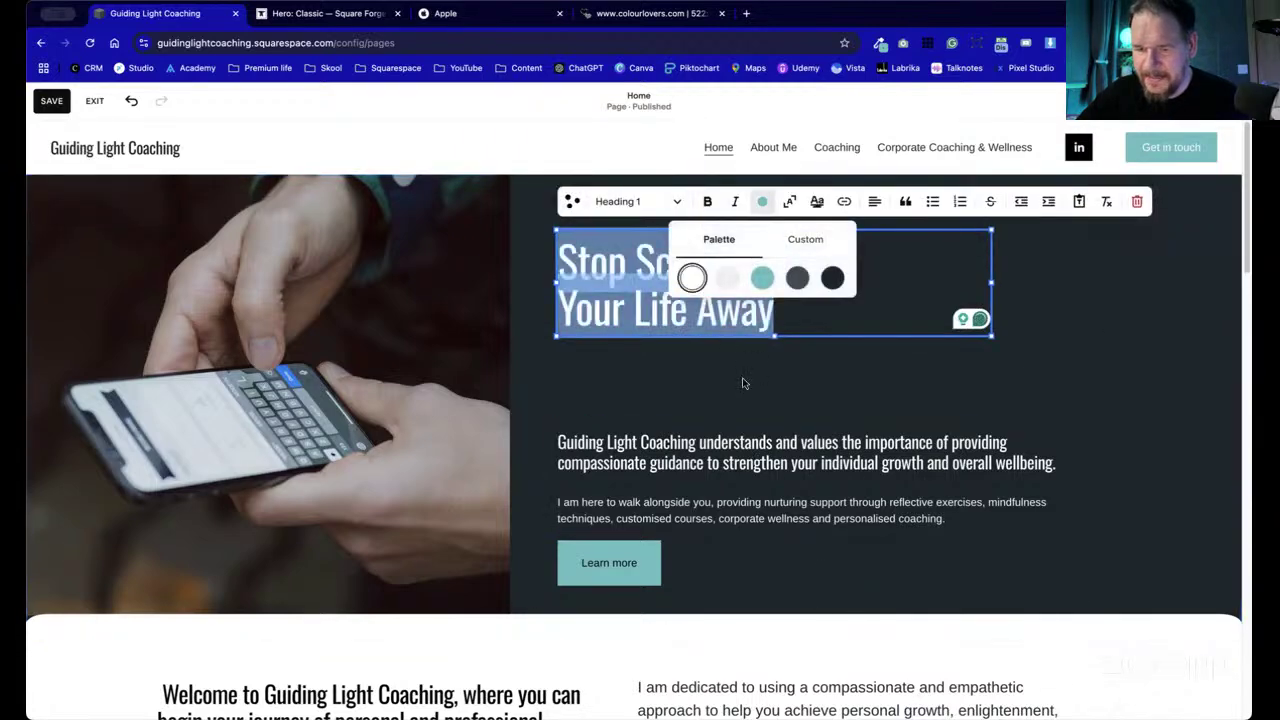
pyautogui.click(744, 383)
# - Rewrite the hero headline in capitals as "STOP SCROLLING" with "YOUR LIFE AWAY" on a second line
pyautogui.tripleClick(744, 263)
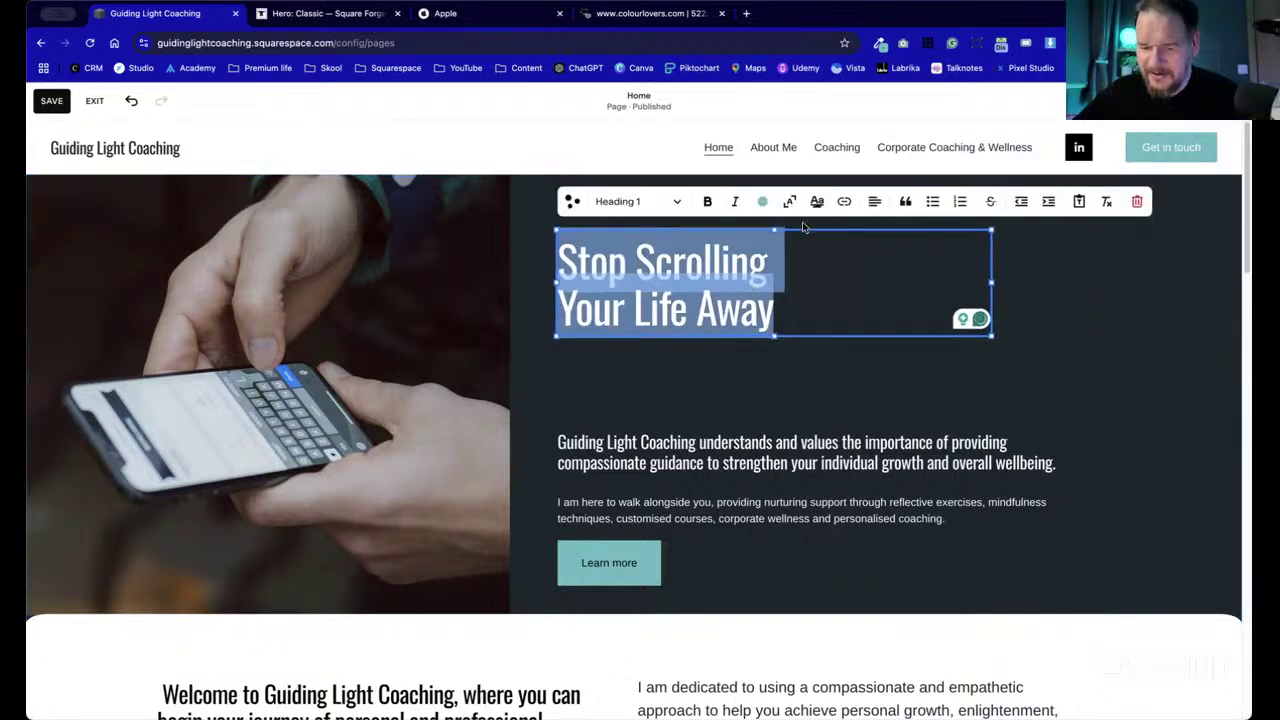
pyautogui.write('STOP C')
pyautogui.press('BackSpace')
pyautogui.write('S')
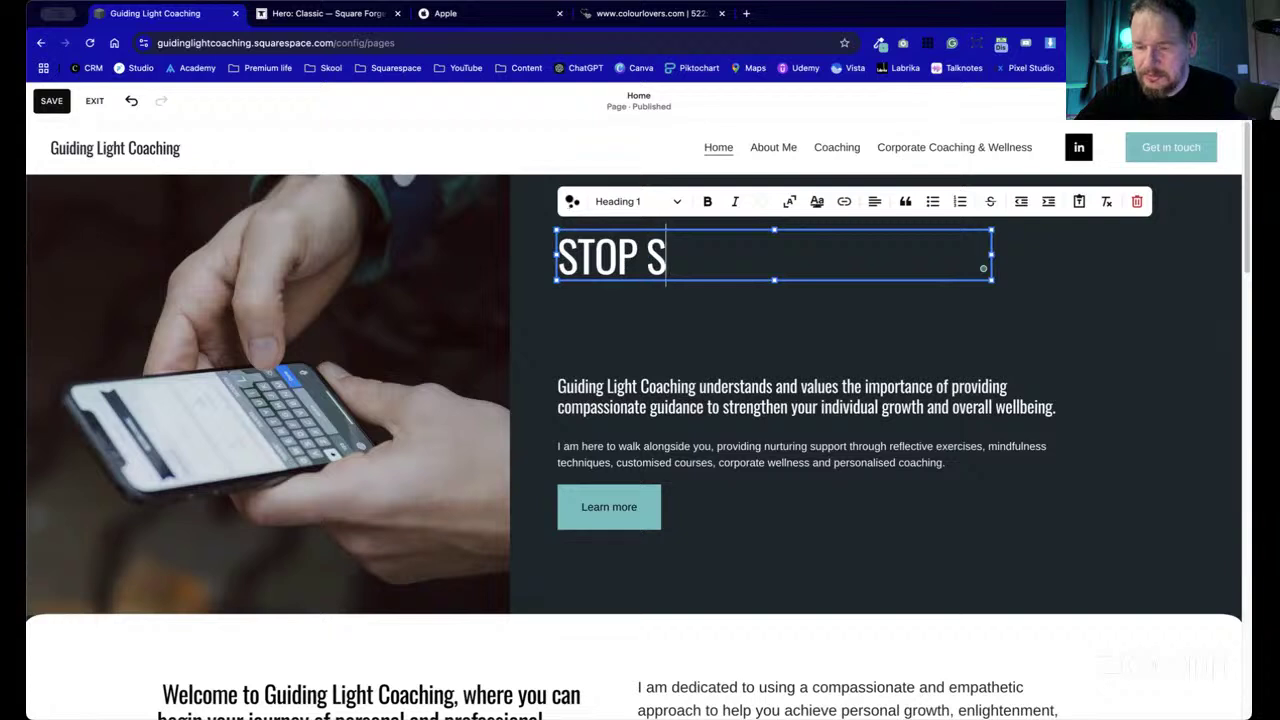
pyautogui.write('CRIOLLING')
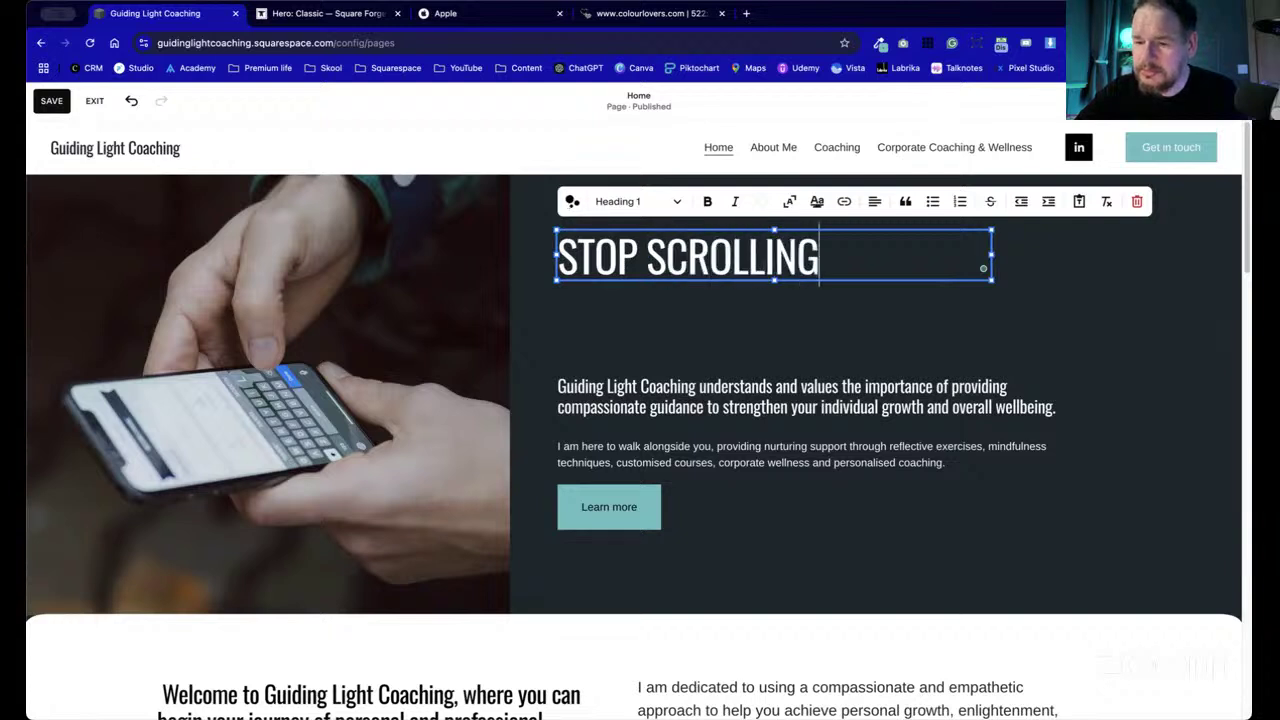
pyautogui.hotkey('shift', 'Return')
pyautogui.write('YOUR L')
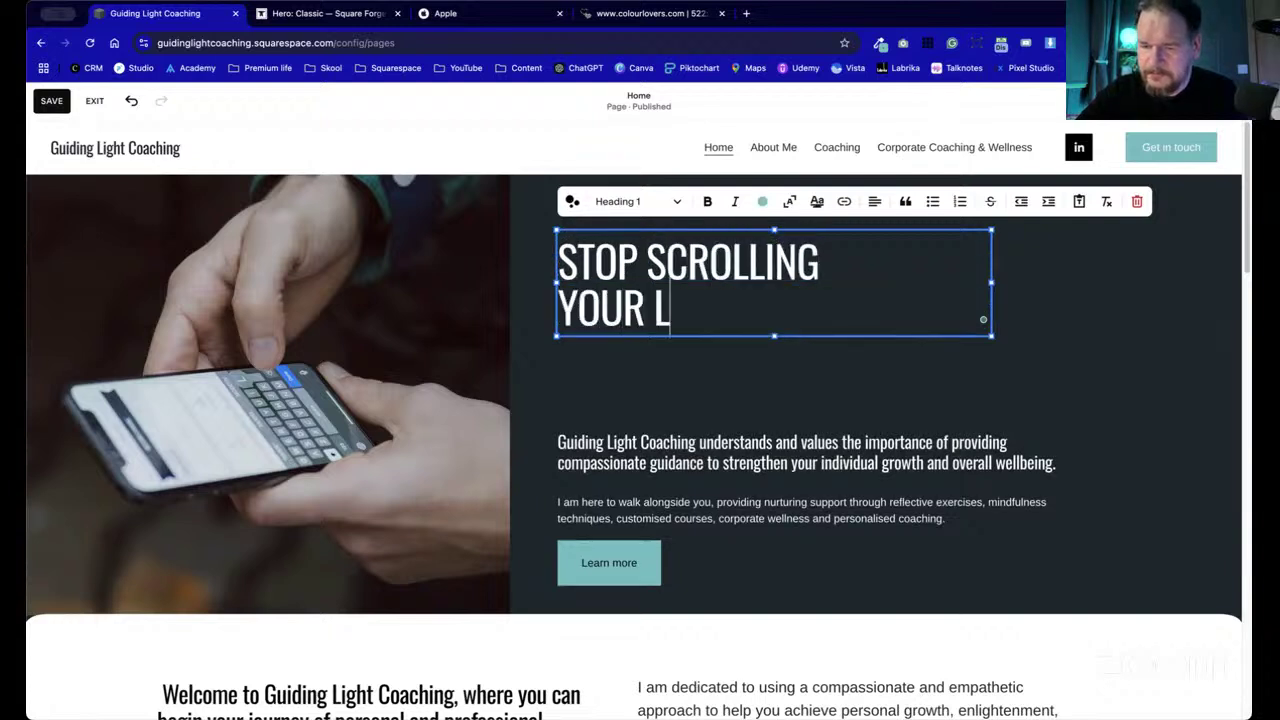
pyautogui.write('IFE AWAY')
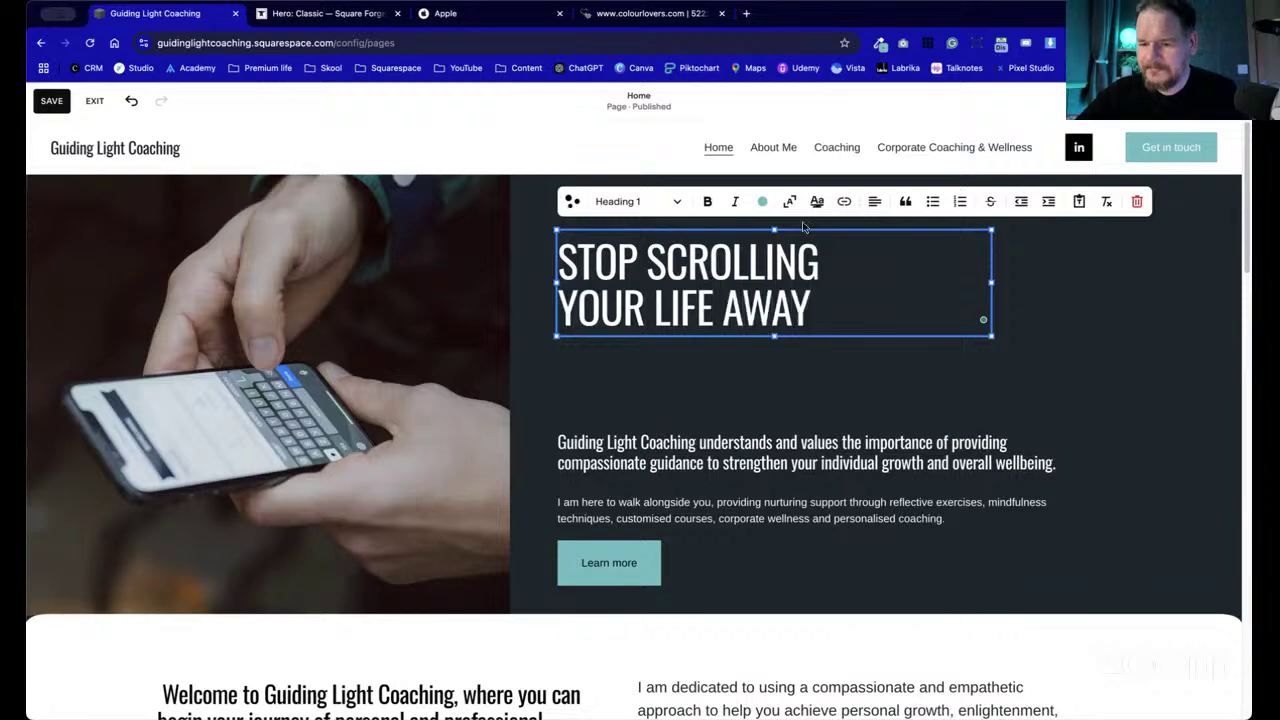
pyautogui.click(966, 395)
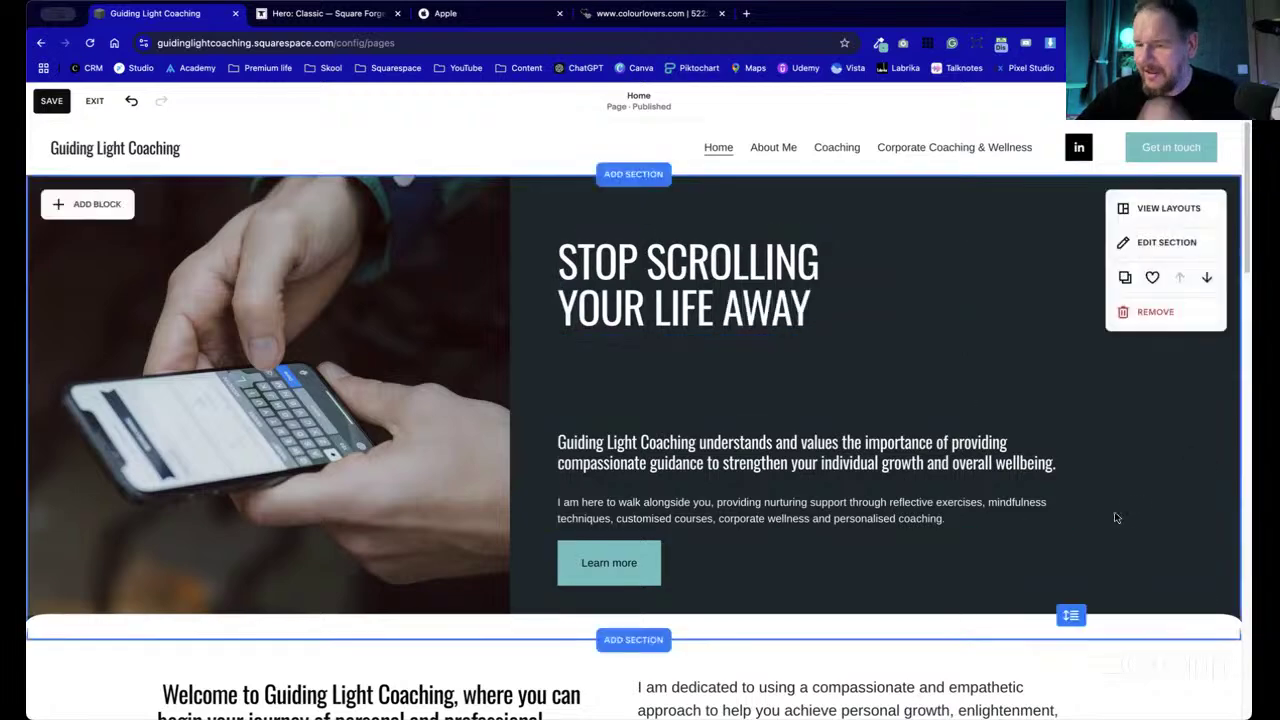
# - Move the hero's supporting text up slightly, and make the headline block taller and narrow enough to fit its text
pyautogui.moveTo(878, 496); pyautogui.dragTo(857, 453)
pyautogui.click(917, 519)
pyautogui.click(743, 320)
pyautogui.moveTo(774, 334); pyautogui.dragTo(778, 362)
pyautogui.moveTo(984, 304); pyautogui.dragTo(840, 304)
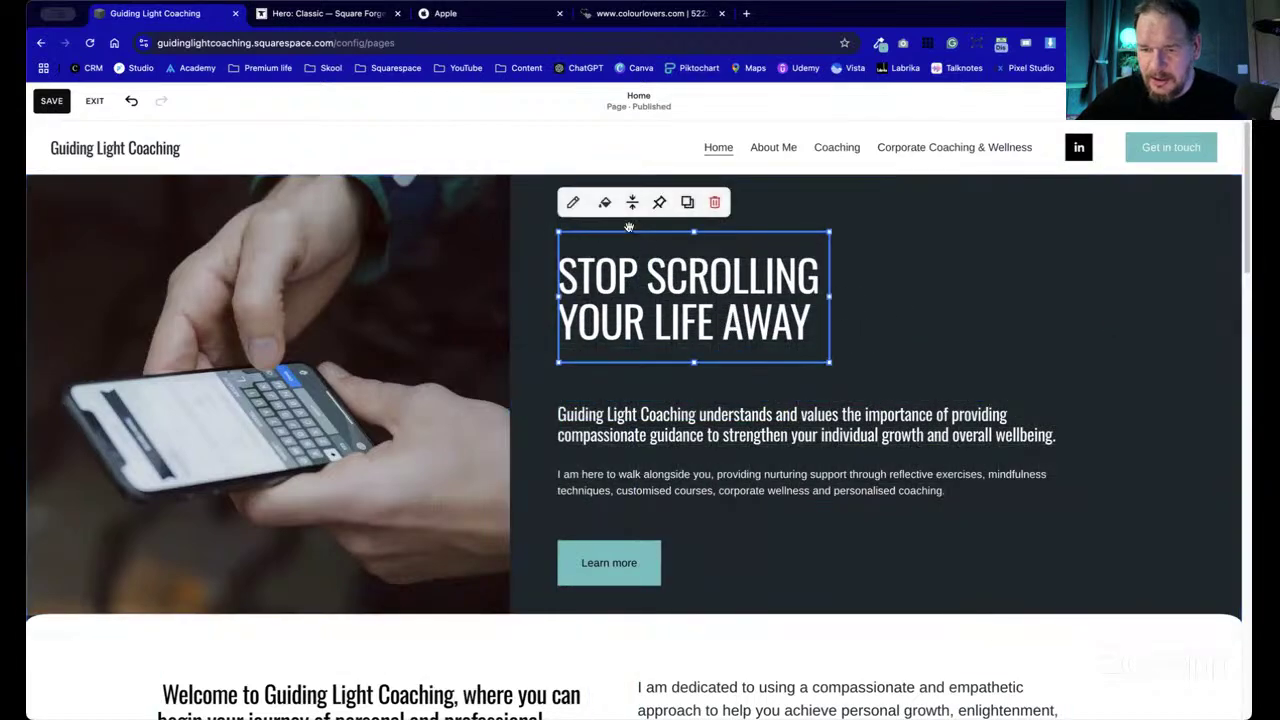
# - Add a solid stroke around the headline block and widen the block so its text fits on two lines
pyautogui.click(606, 203)
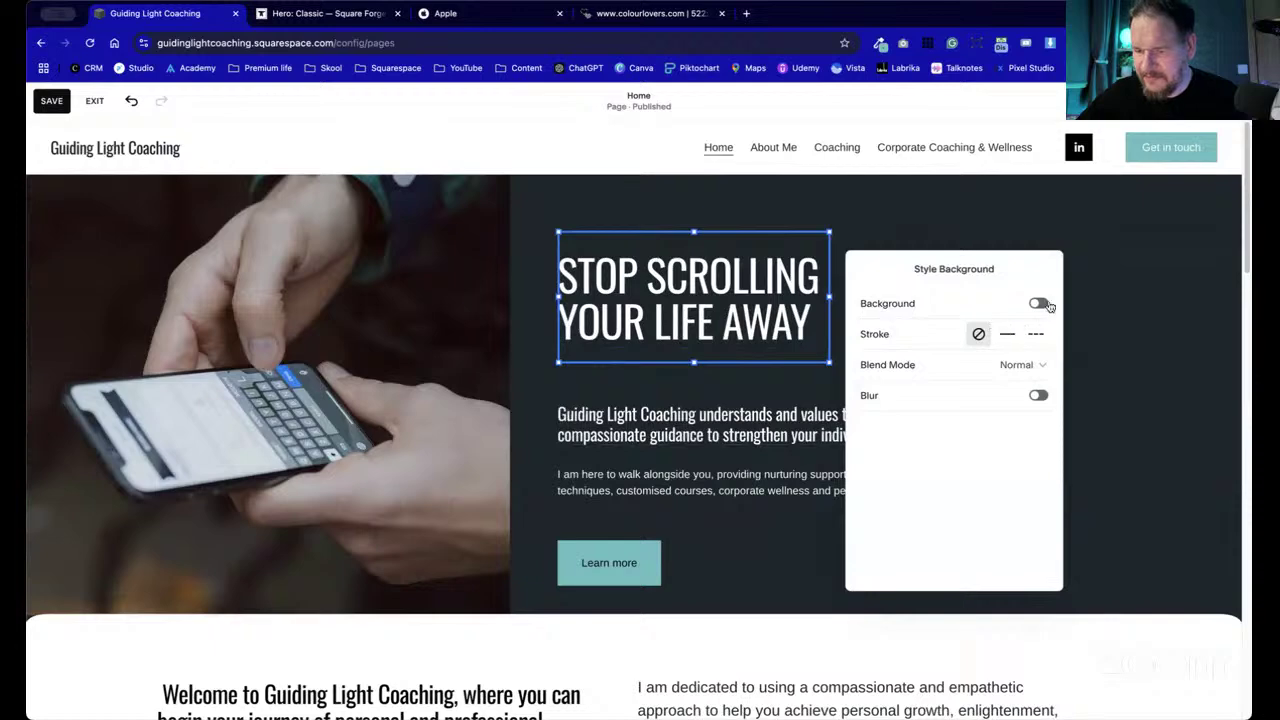
pyautogui.click(1007, 334)
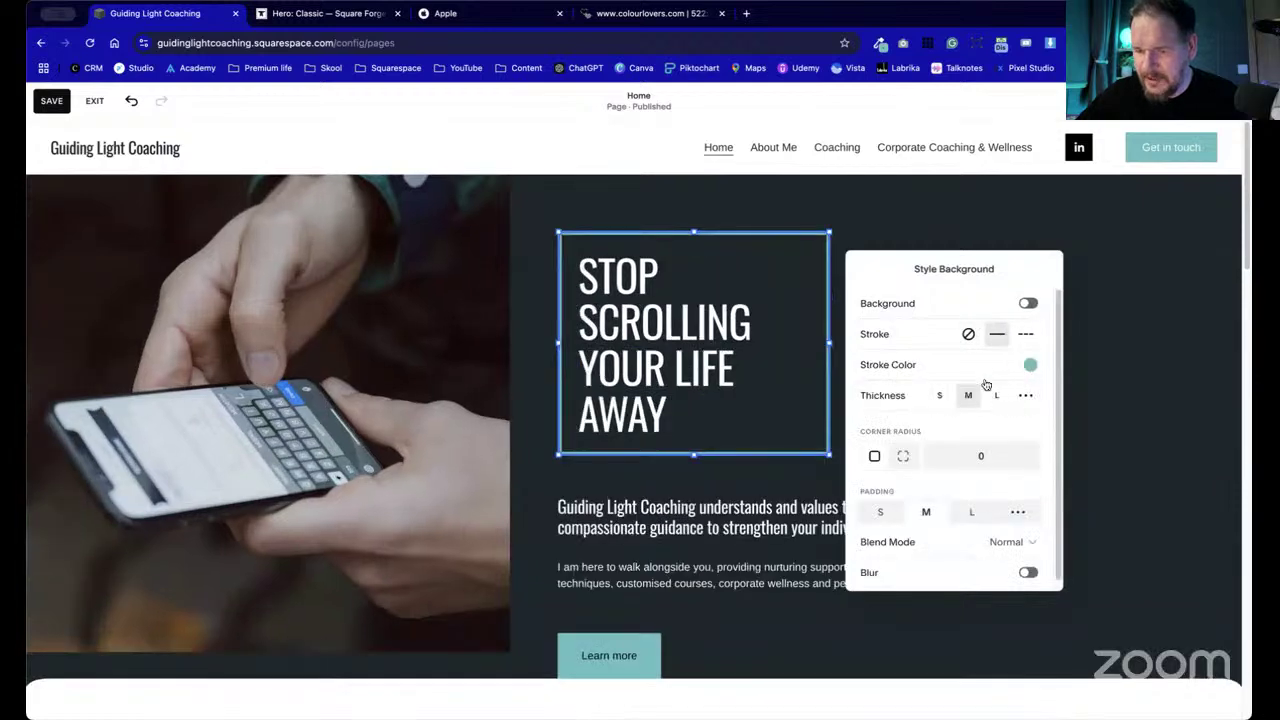
pyautogui.click(966, 403)
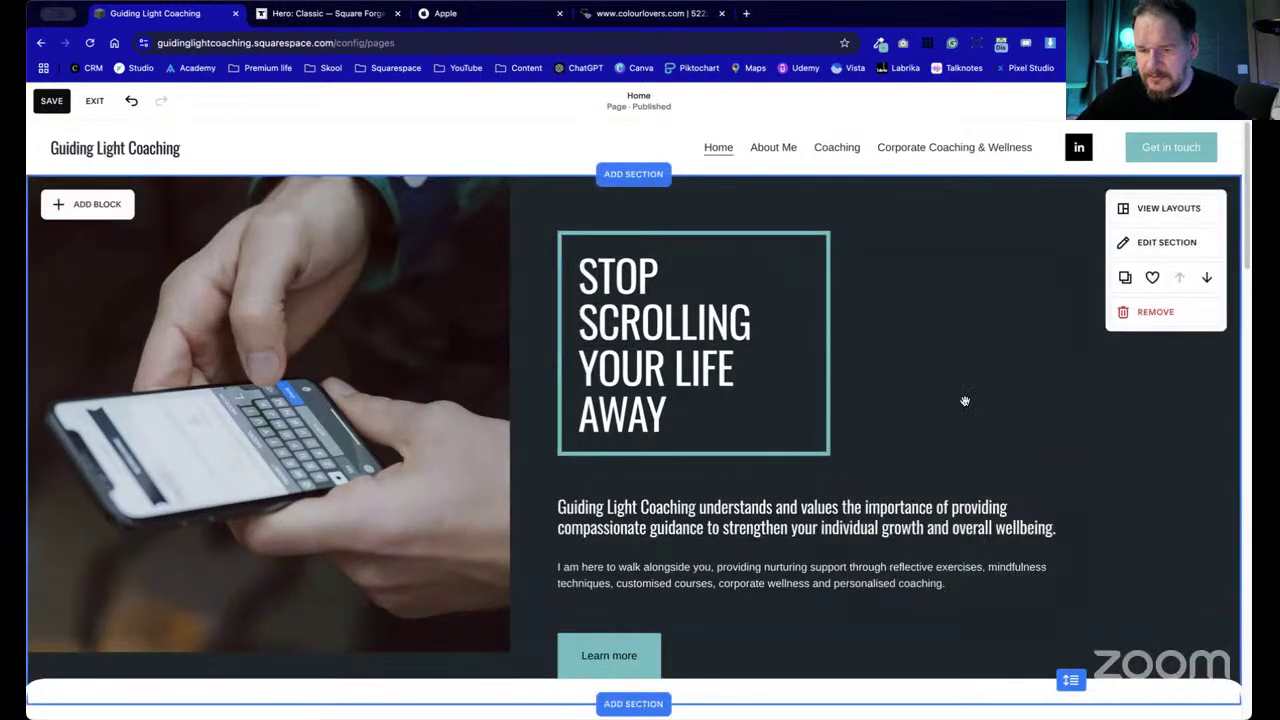
pyautogui.moveTo(835, 332); pyautogui.dragTo(890, 325)
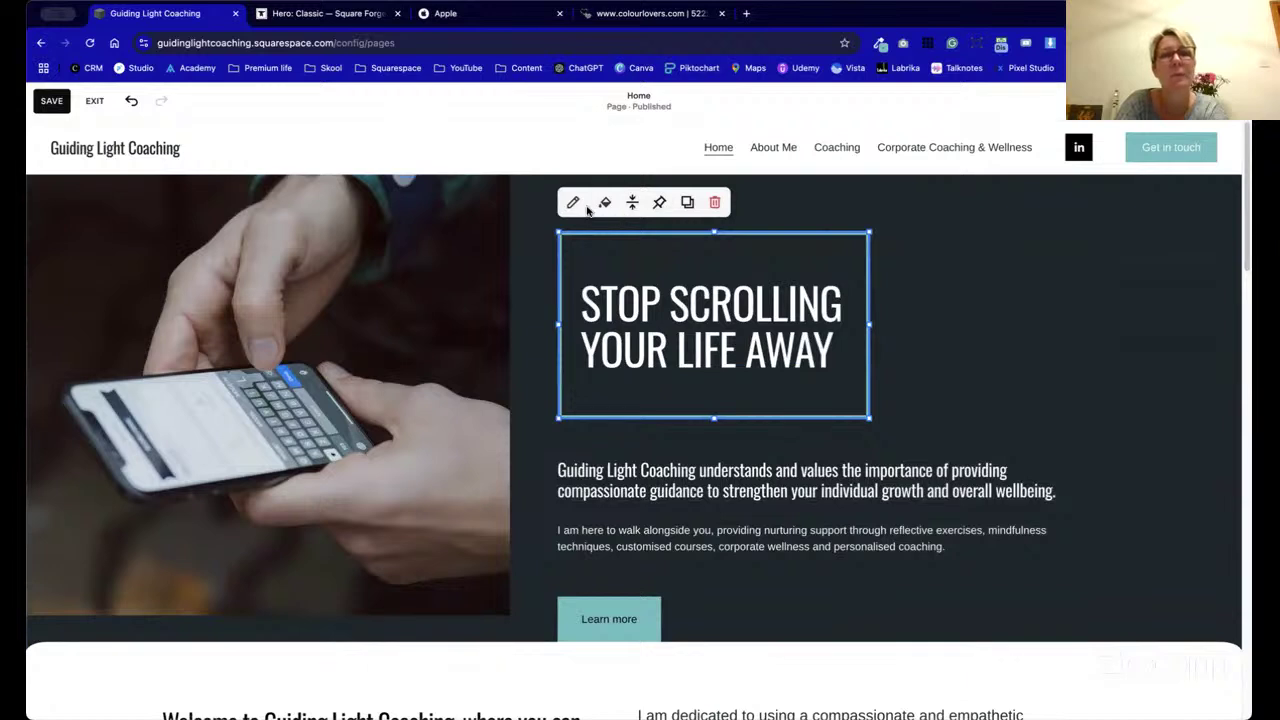
# - Set the headline block's stroke thickness to S and its stroke colour to white
pyautogui.click(604, 203)
pyautogui.moveTo(986, 300)
pyautogui.mouseDown()
pyautogui.moveTo(660, 197)
pyautogui.moveTo(455, 157)
pyautogui.mouseUp()
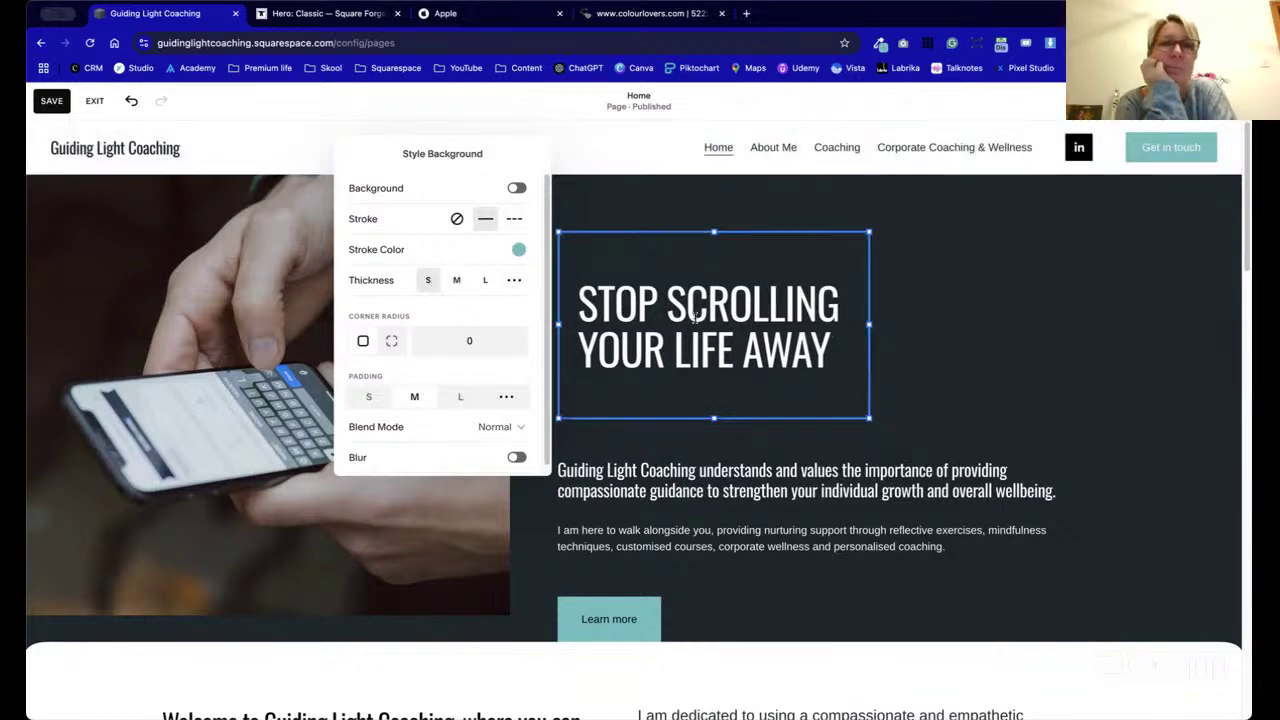
pyautogui.click(518, 249)
pyautogui.click(569, 238)
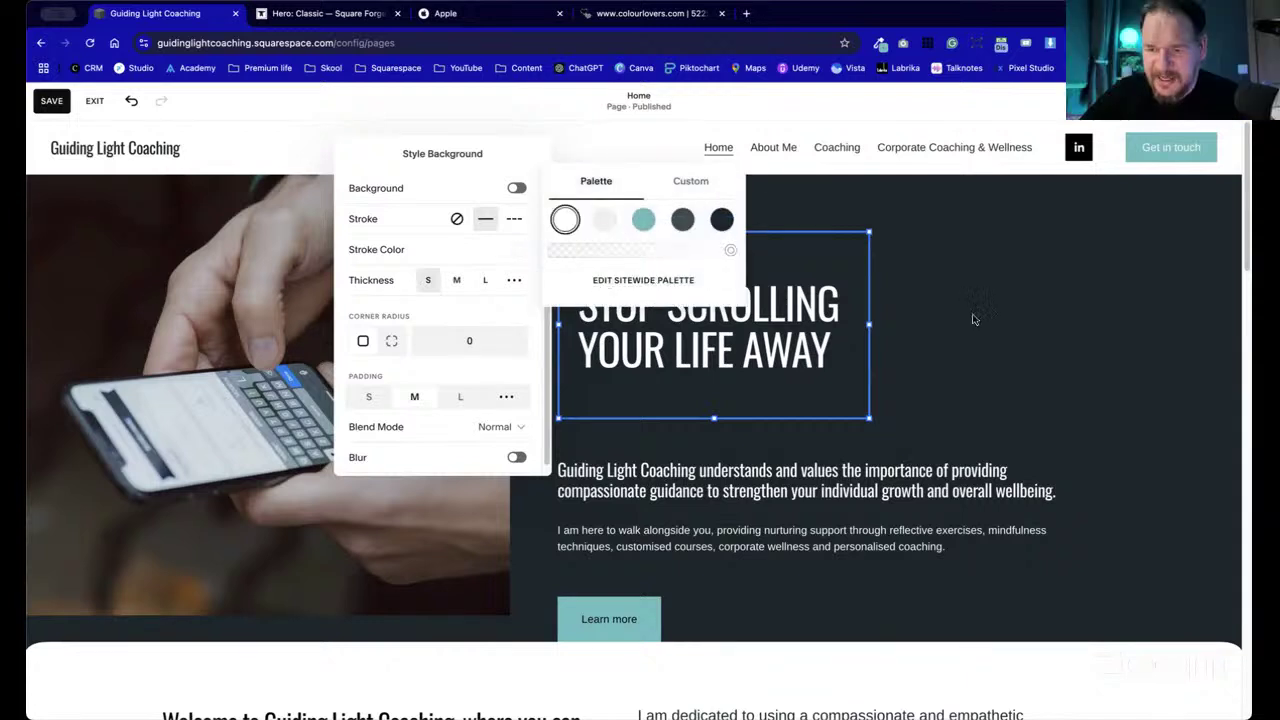
pyautogui.click(975, 318)
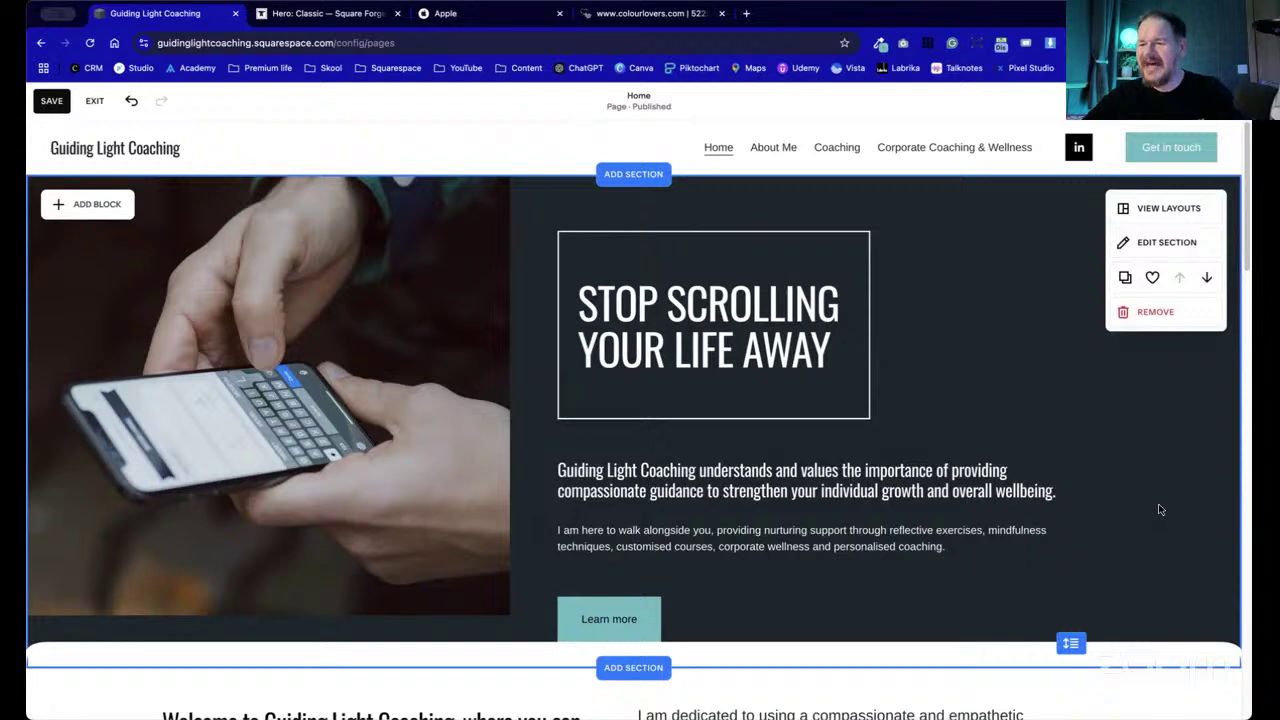
# - Use a custom grid gap for the hero section and set the horizontal gap to 0
pyautogui.click(1160, 243)
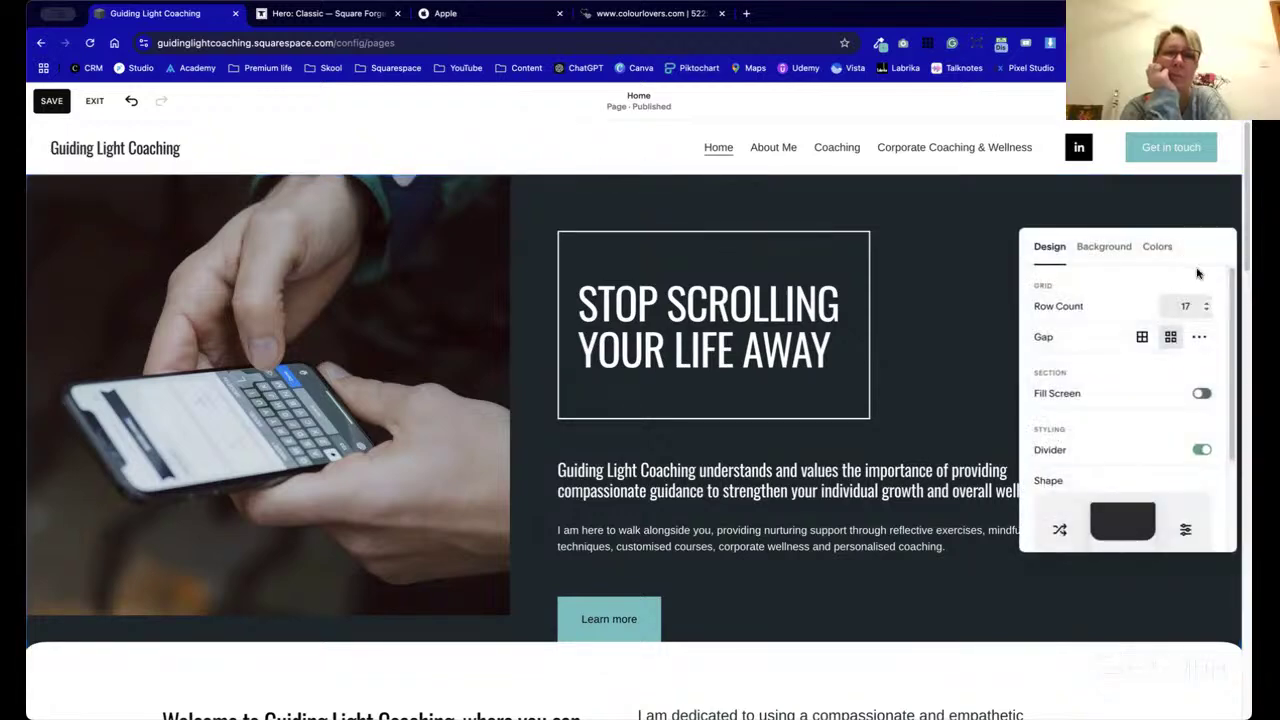
pyautogui.click(1107, 303)
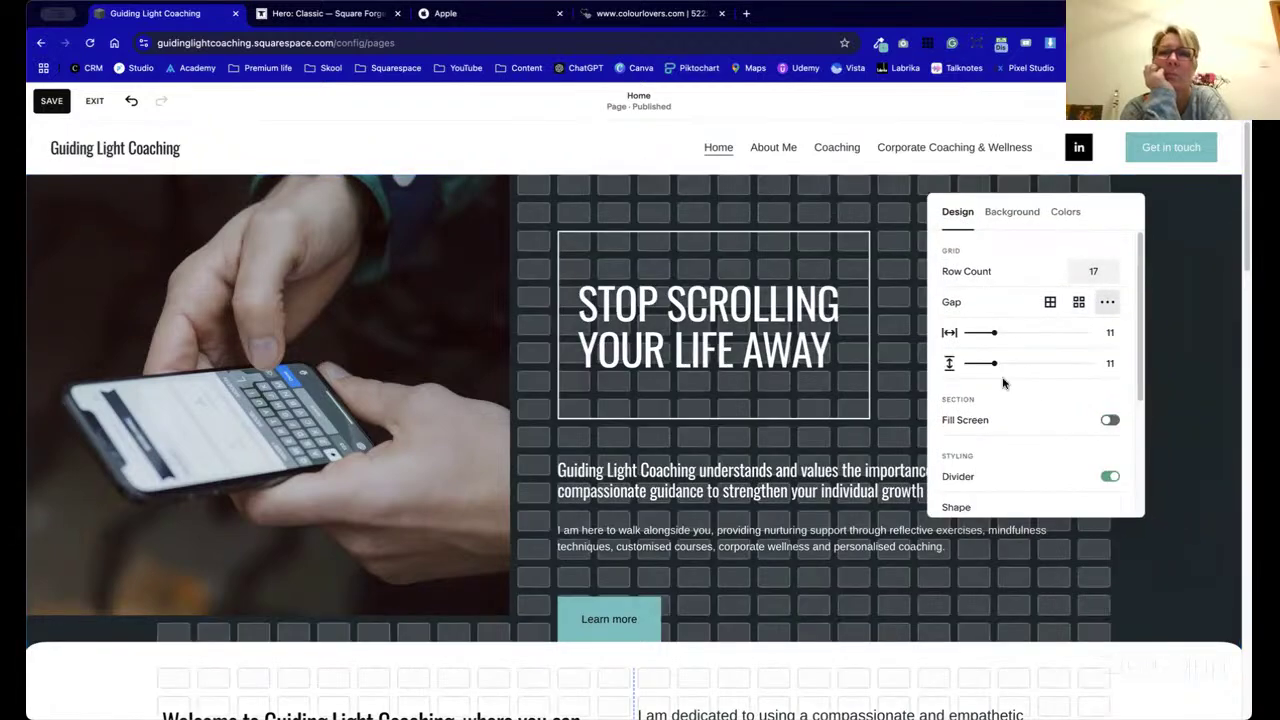
pyautogui.moveTo(986, 331); pyautogui.dragTo(925, 334)
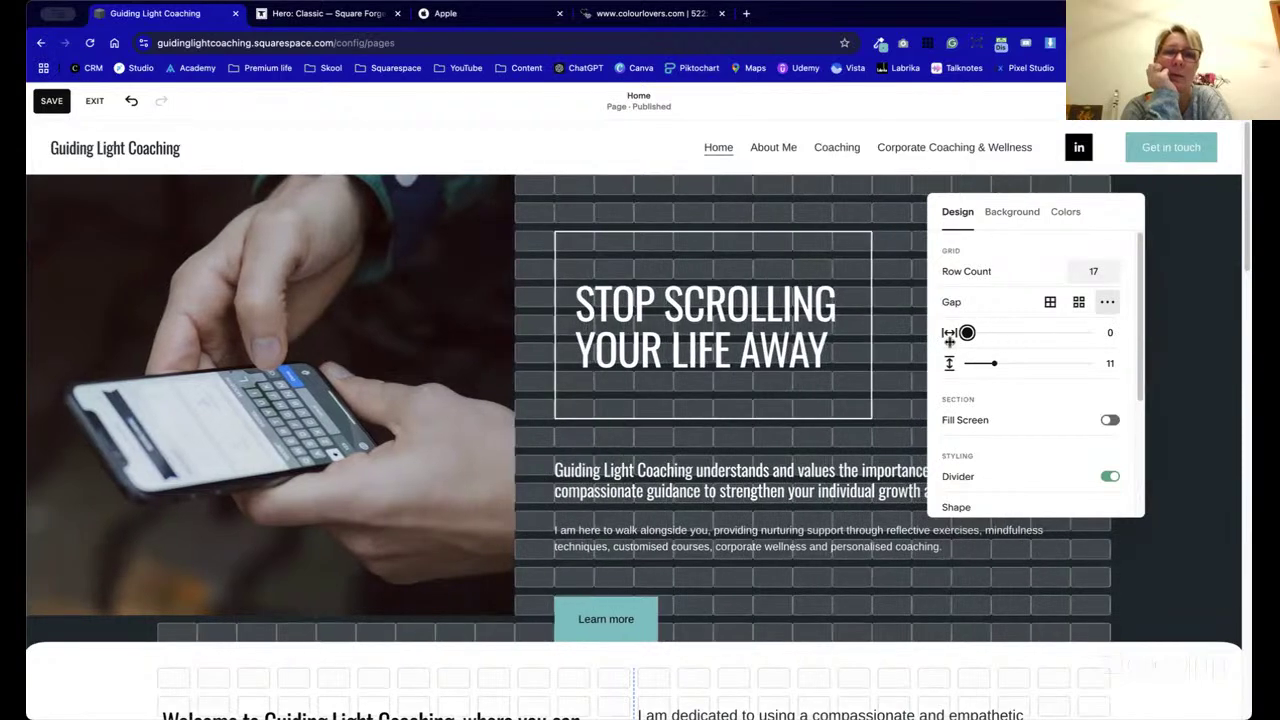
pyautogui.moveTo(1005, 342); pyautogui.dragTo(870, 336)
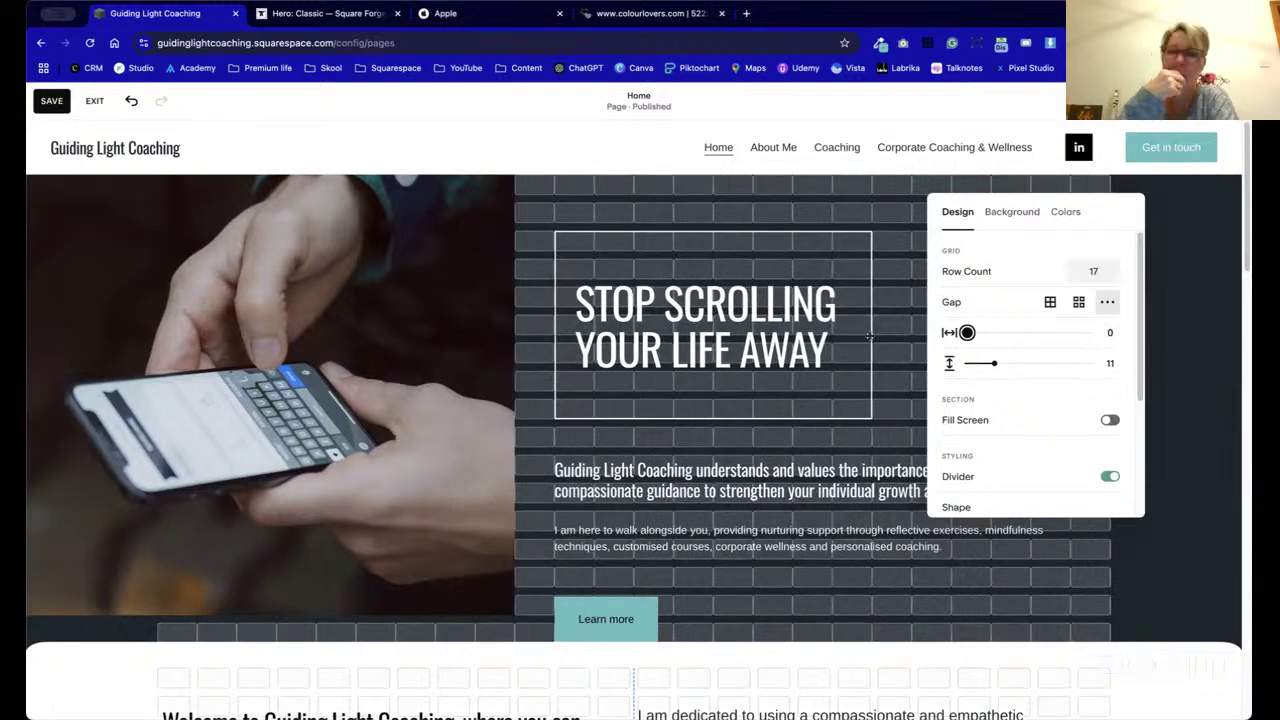
pyautogui.click(870, 336)
# - Centre-align both lines of the hero headline within its outlined box
pyautogui.click(866, 340)
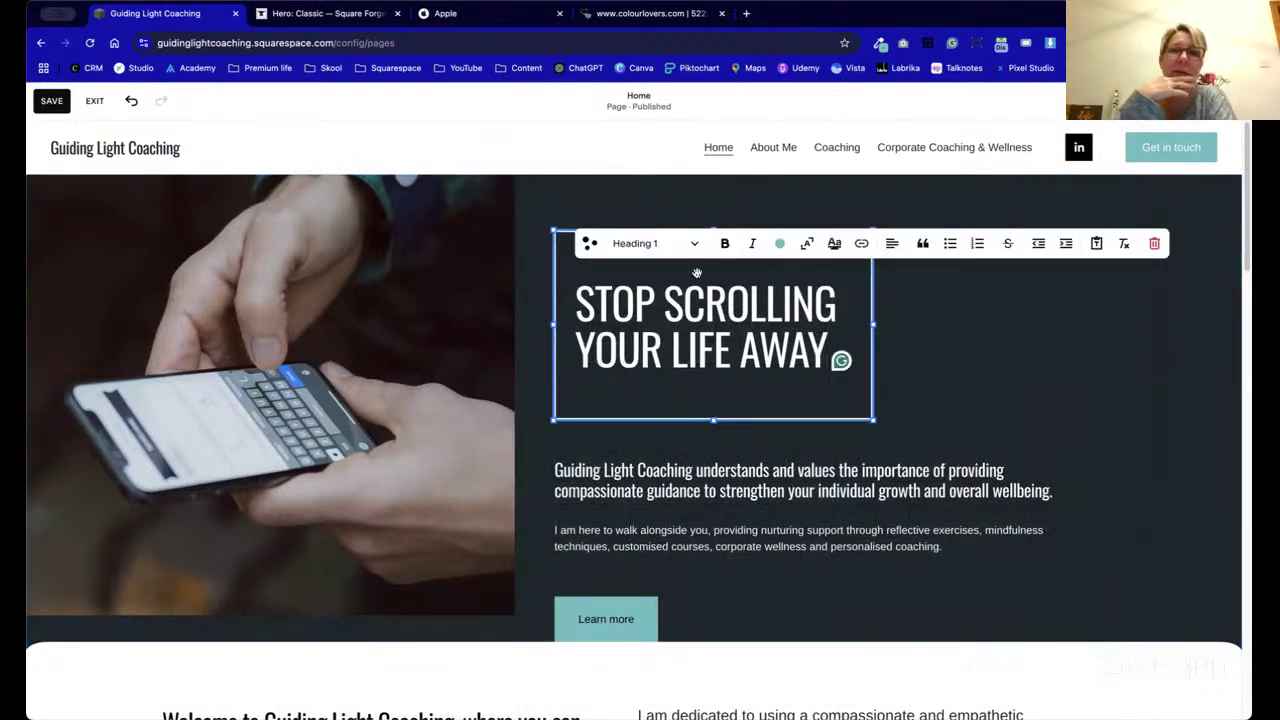
pyautogui.tripleClick(846, 292)
pyautogui.click(892, 243)
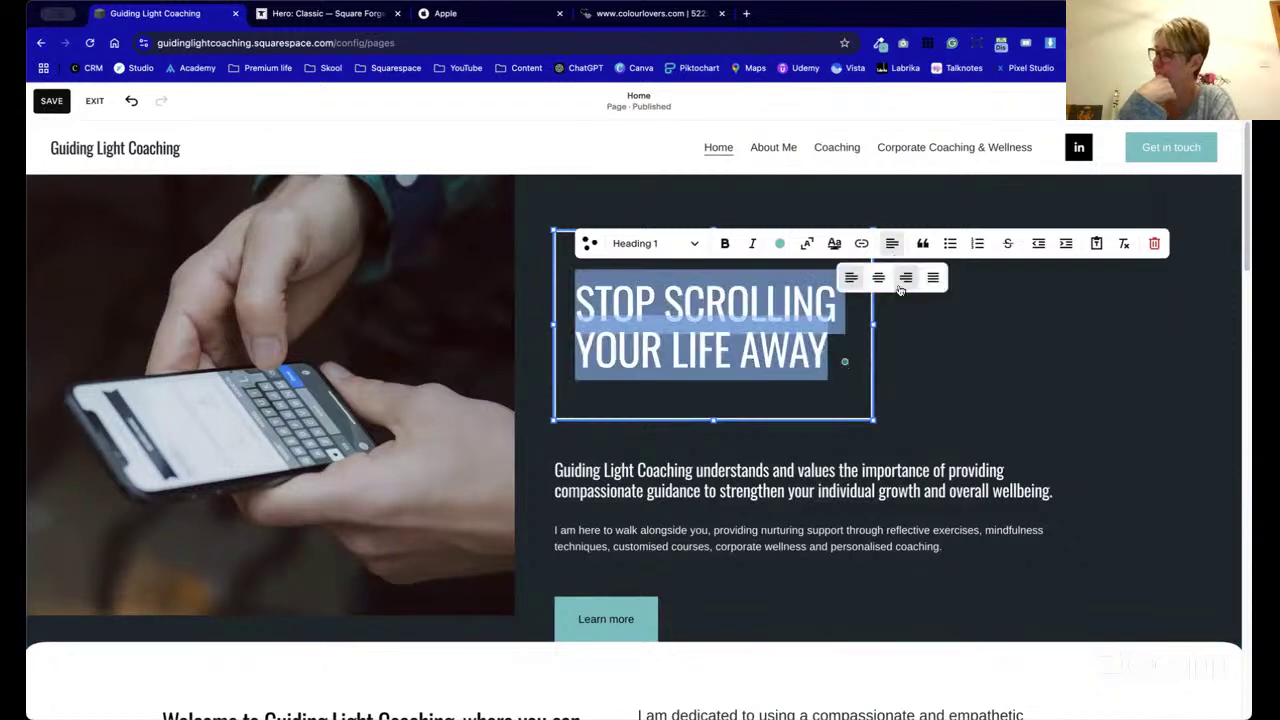
pyautogui.click(879, 278)
pyautogui.click(1006, 350)
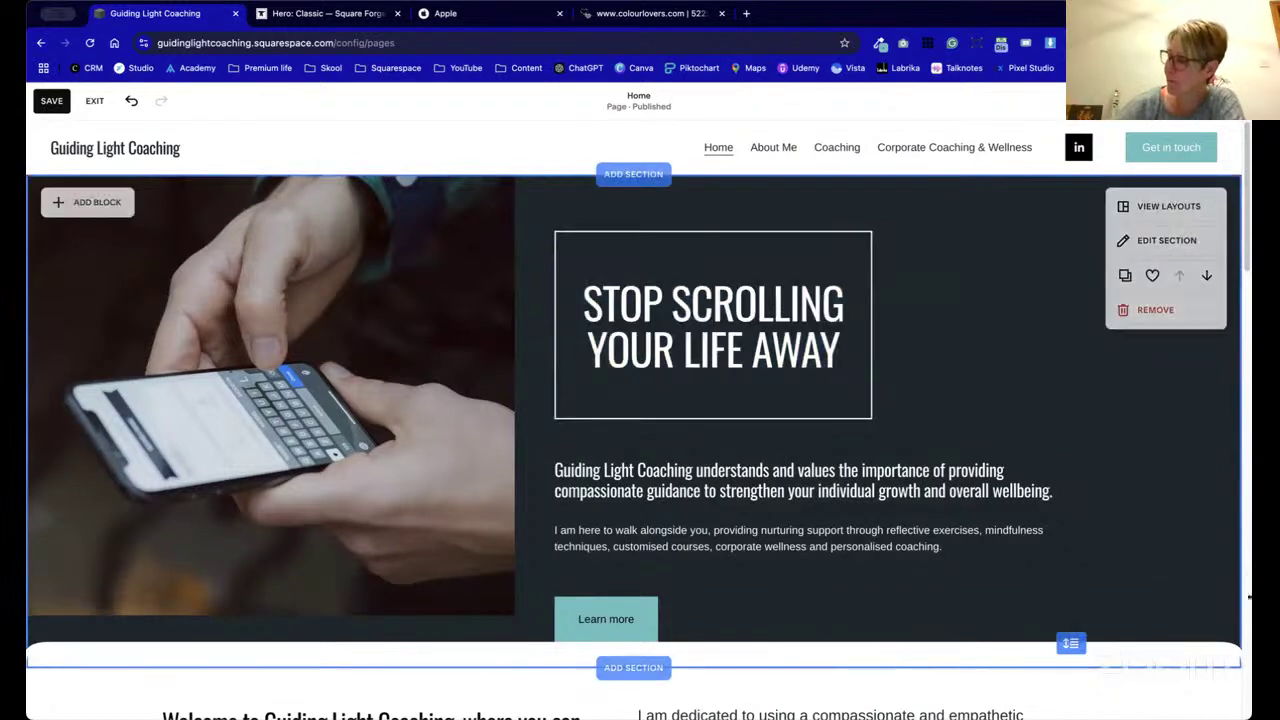
# - Reduce the height of the outlined headline box and move the supporting text up closer beneath it
pyautogui.moveTo(1232, 565)
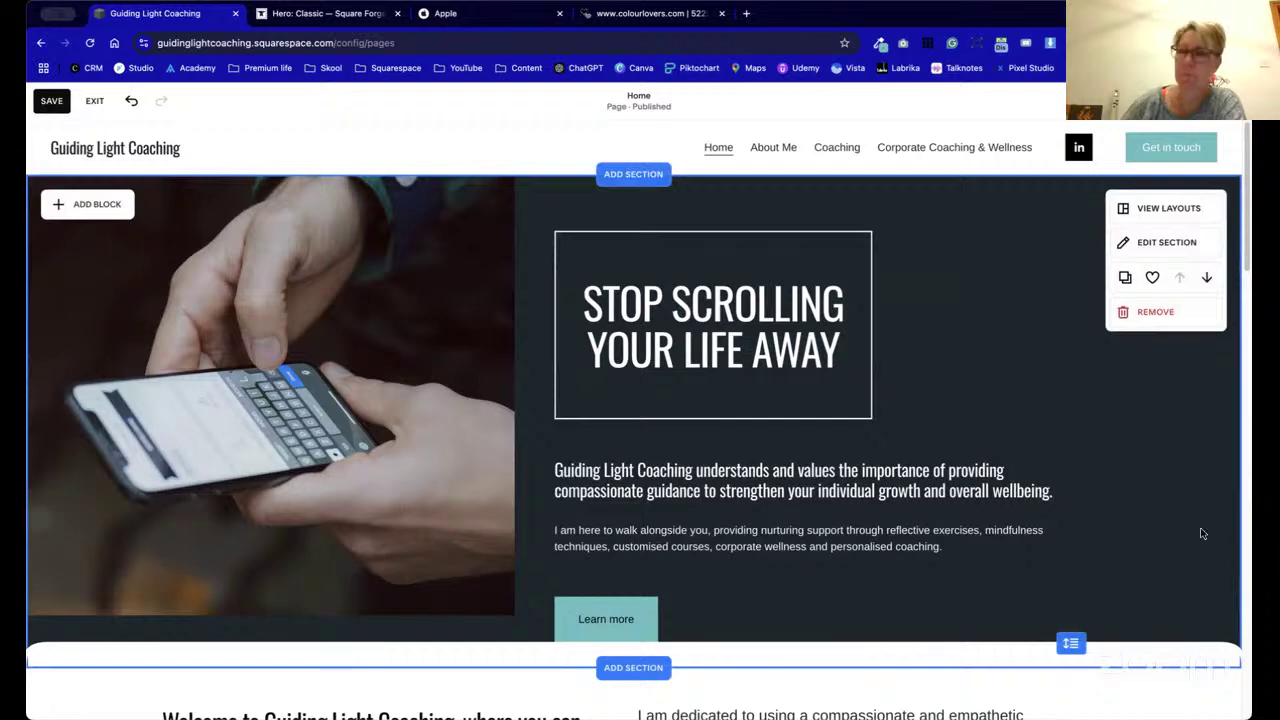
pyautogui.click(712, 410)
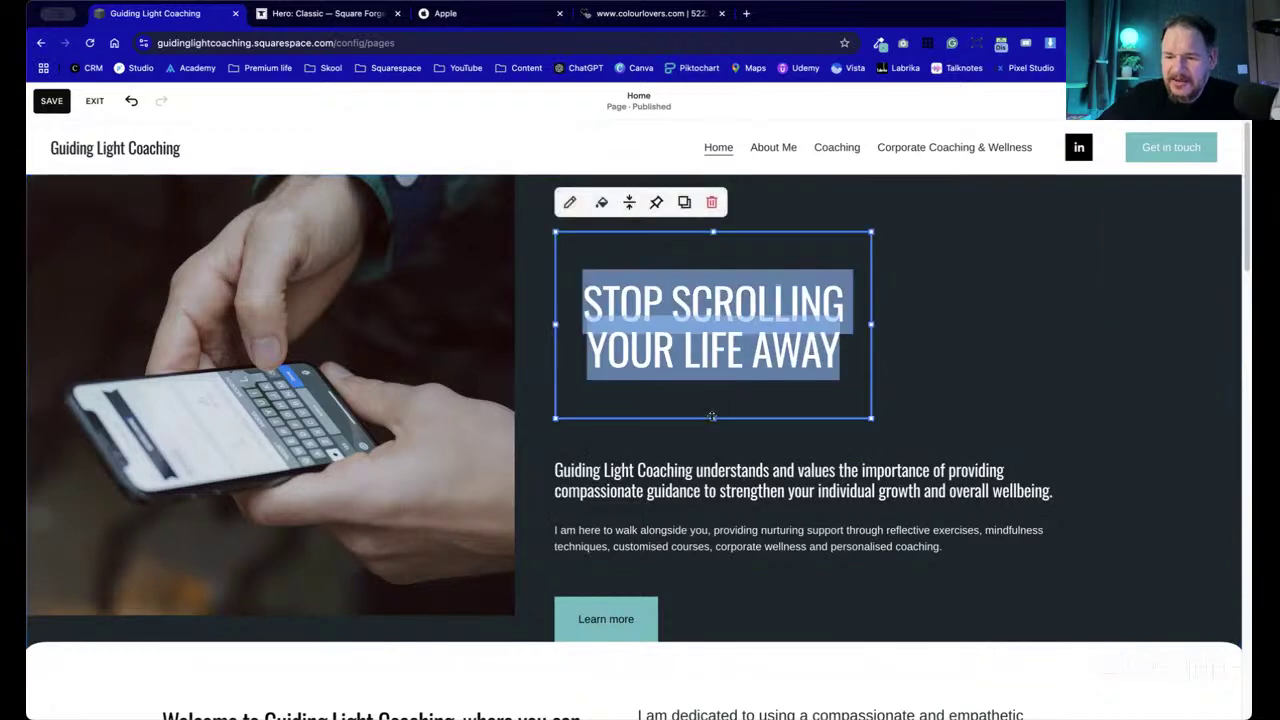
pyautogui.click(1132, 395)
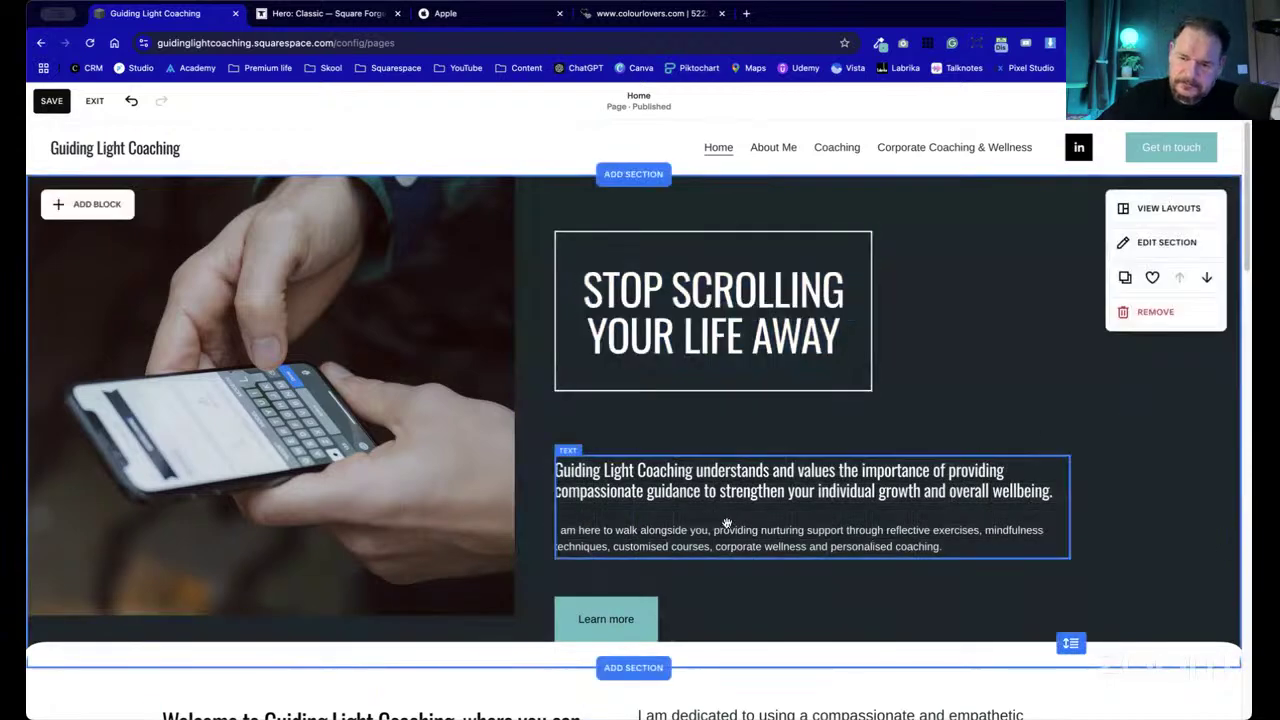
pyautogui.moveTo(727, 523); pyautogui.dragTo(720, 494)
pyautogui.click(872, 503)
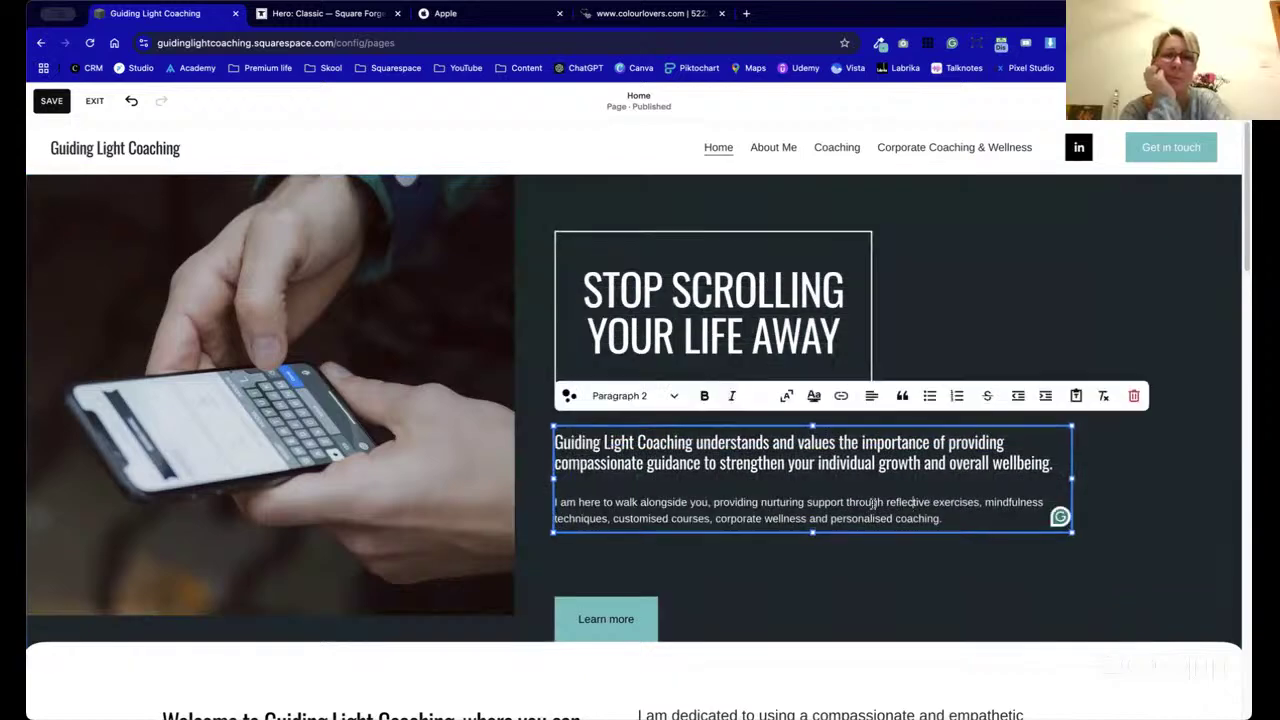
# - Delete the "Guiding Light Coaching understands and values" sentence from the hero text and format the remaining paragraph as Paragraph 1
pyautogui.moveTo(1051, 462); pyautogui.dragTo(528, 420)
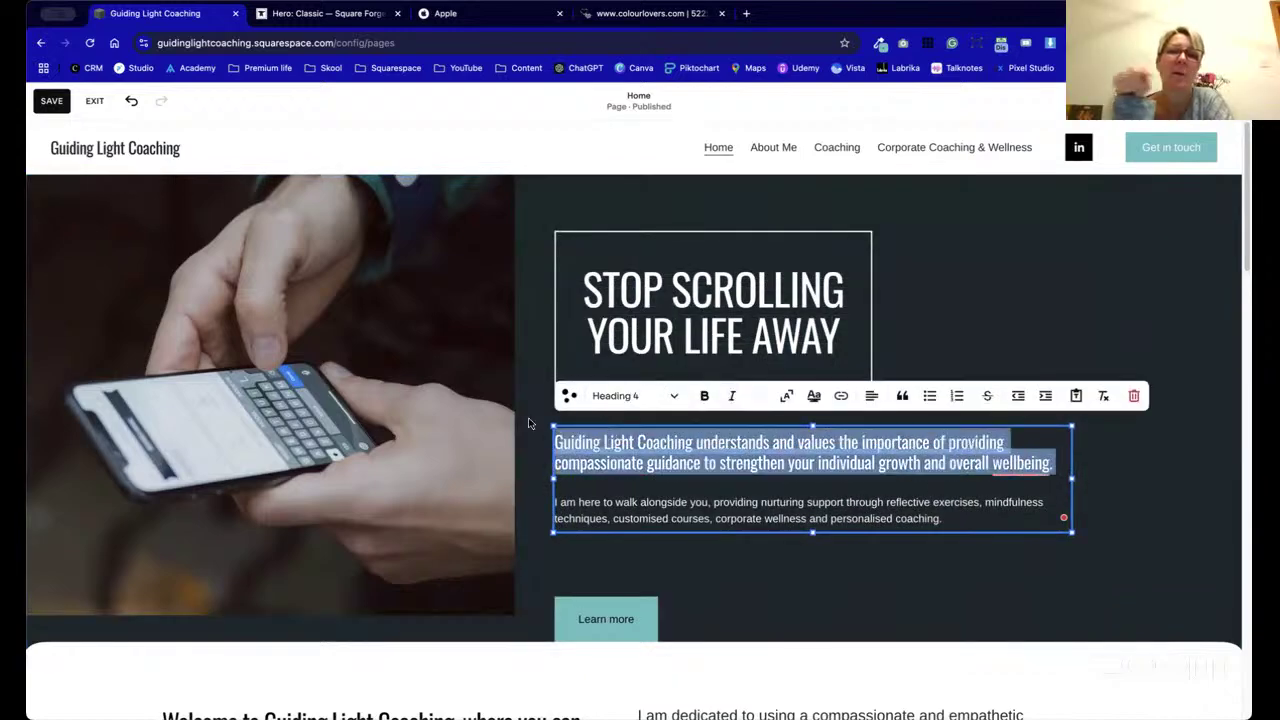
pyautogui.press('BackSpace')
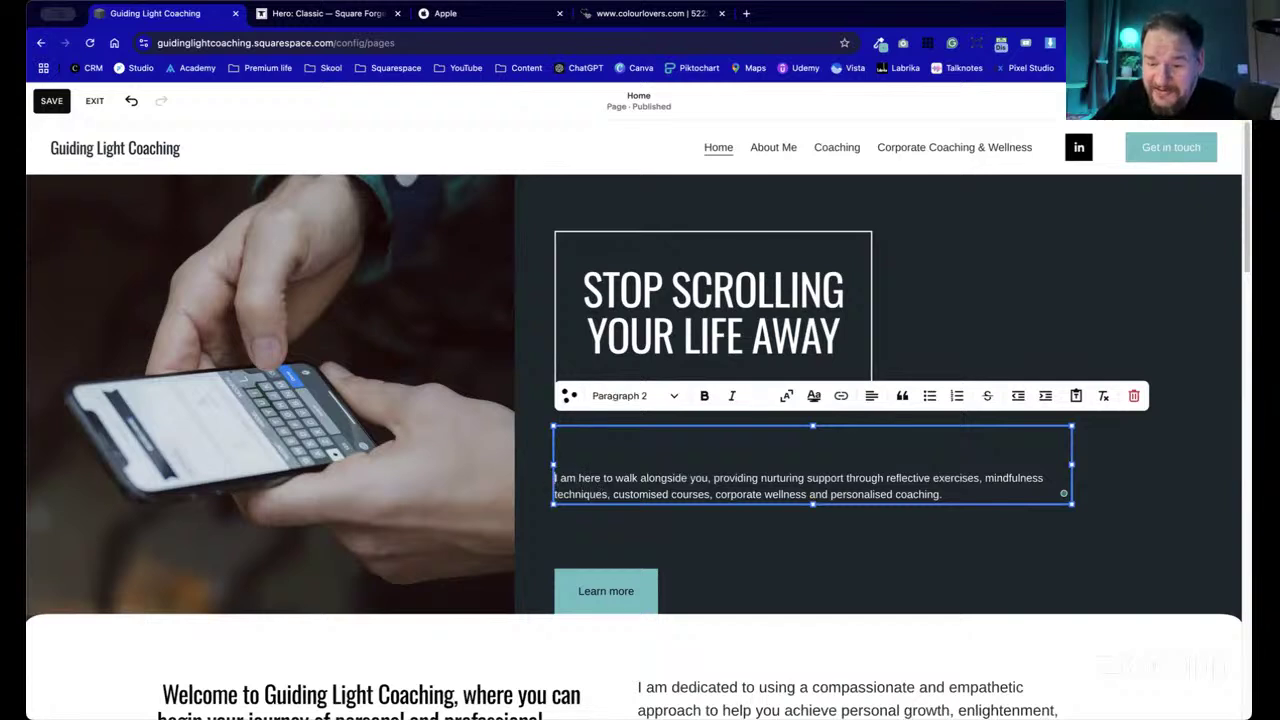
pyautogui.press('BackSpace')
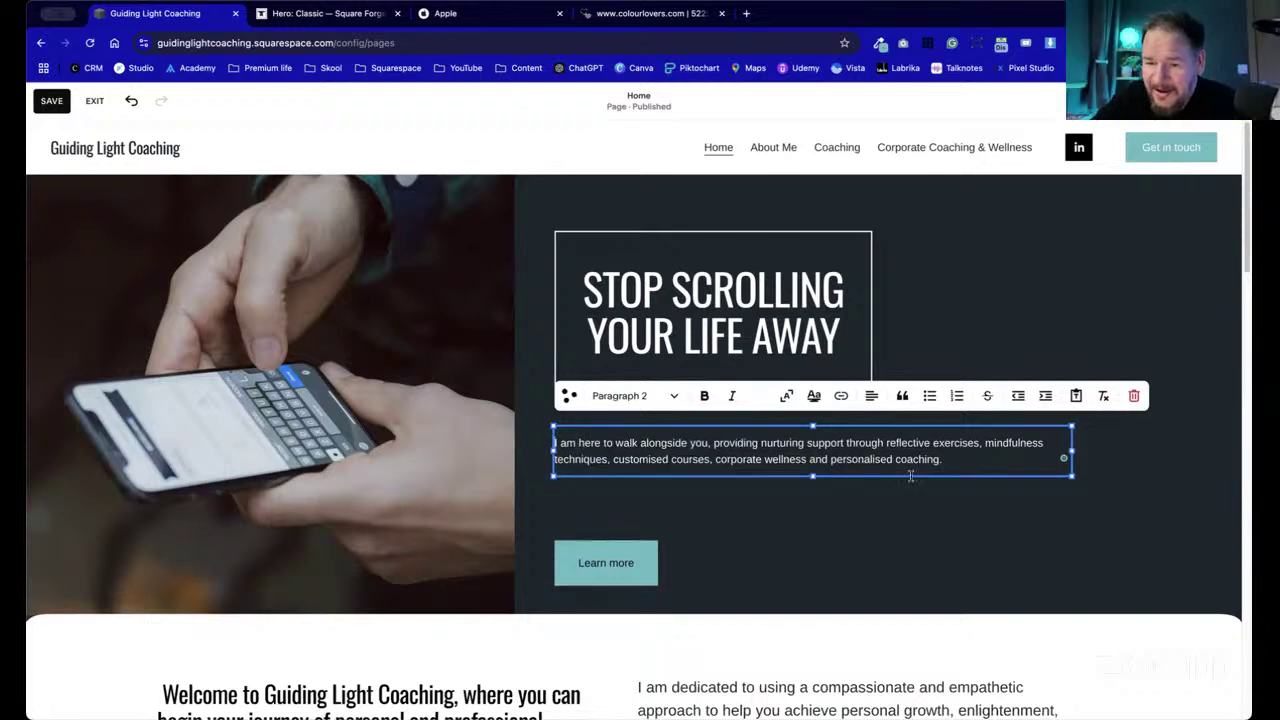
pyautogui.click(665, 395)
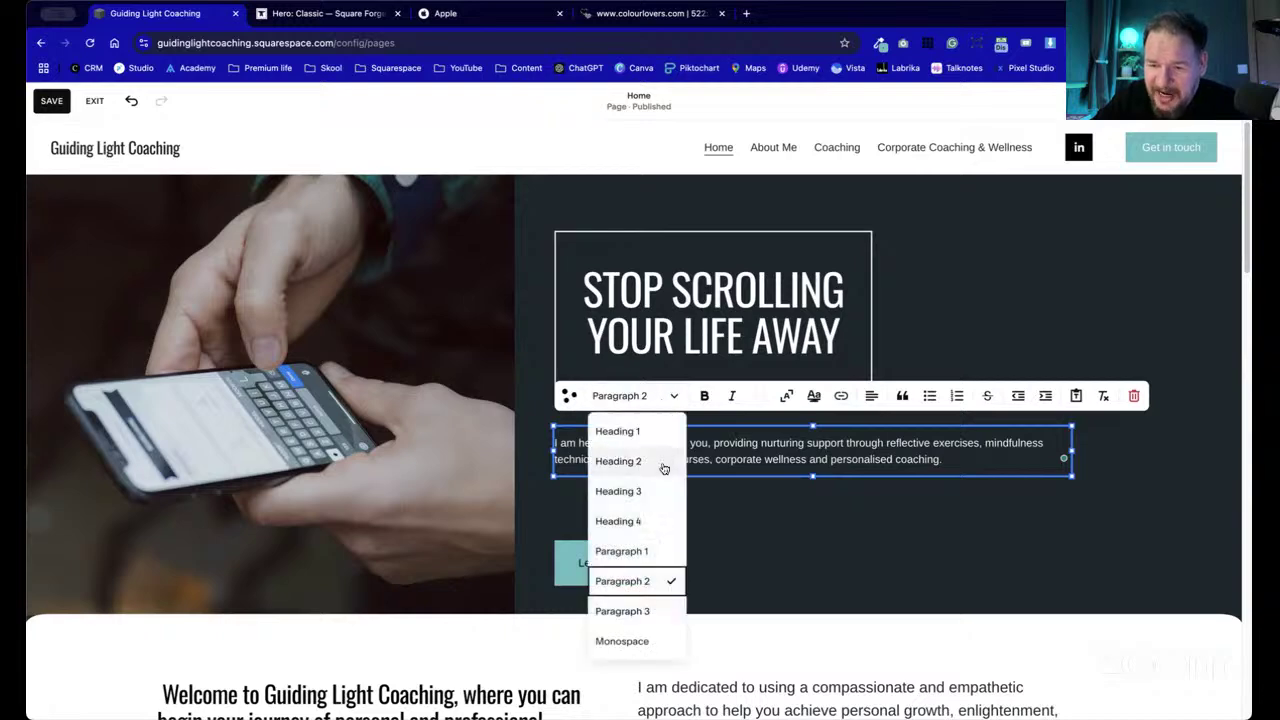
pyautogui.click(662, 553)
pyautogui.click(1037, 575)
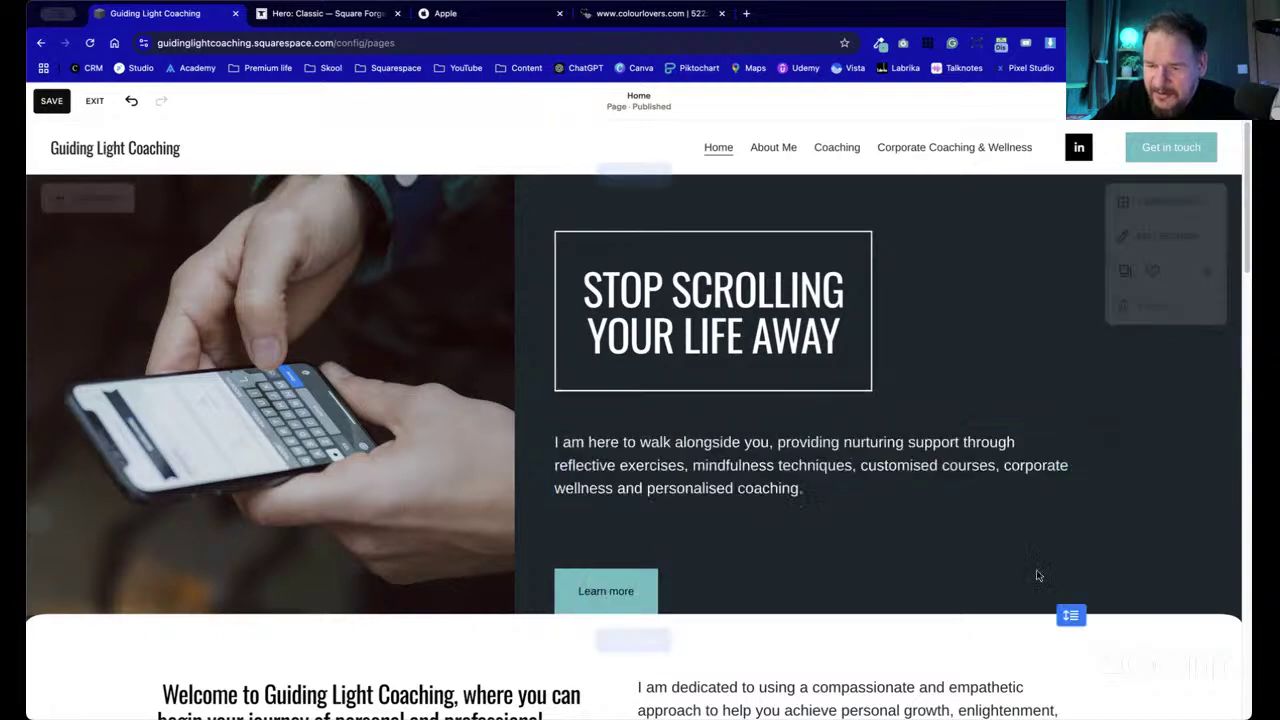
# - Narrow the hero's supporting text block so it wraps onto four lines and move it up directly beneath the outlined headline
pyautogui.click(1078, 477)
pyautogui.moveTo(1078, 477); pyautogui.dragTo(922, 467)
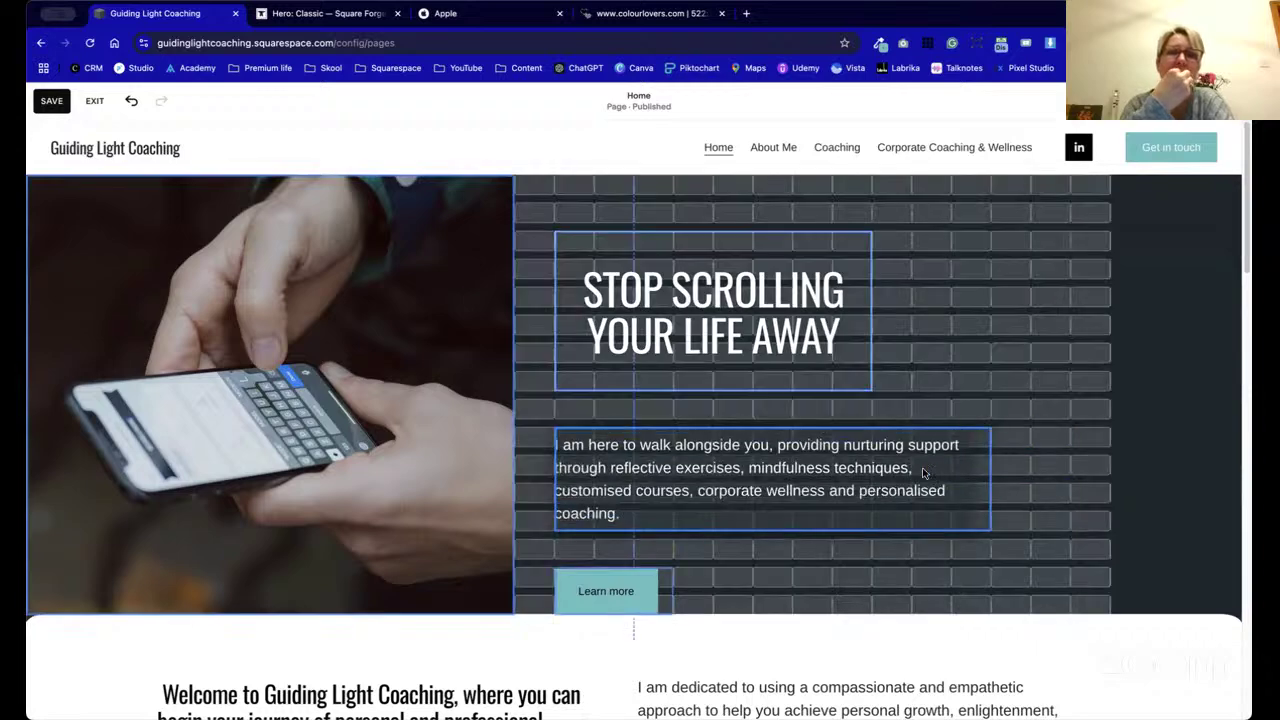
pyautogui.click(824, 467)
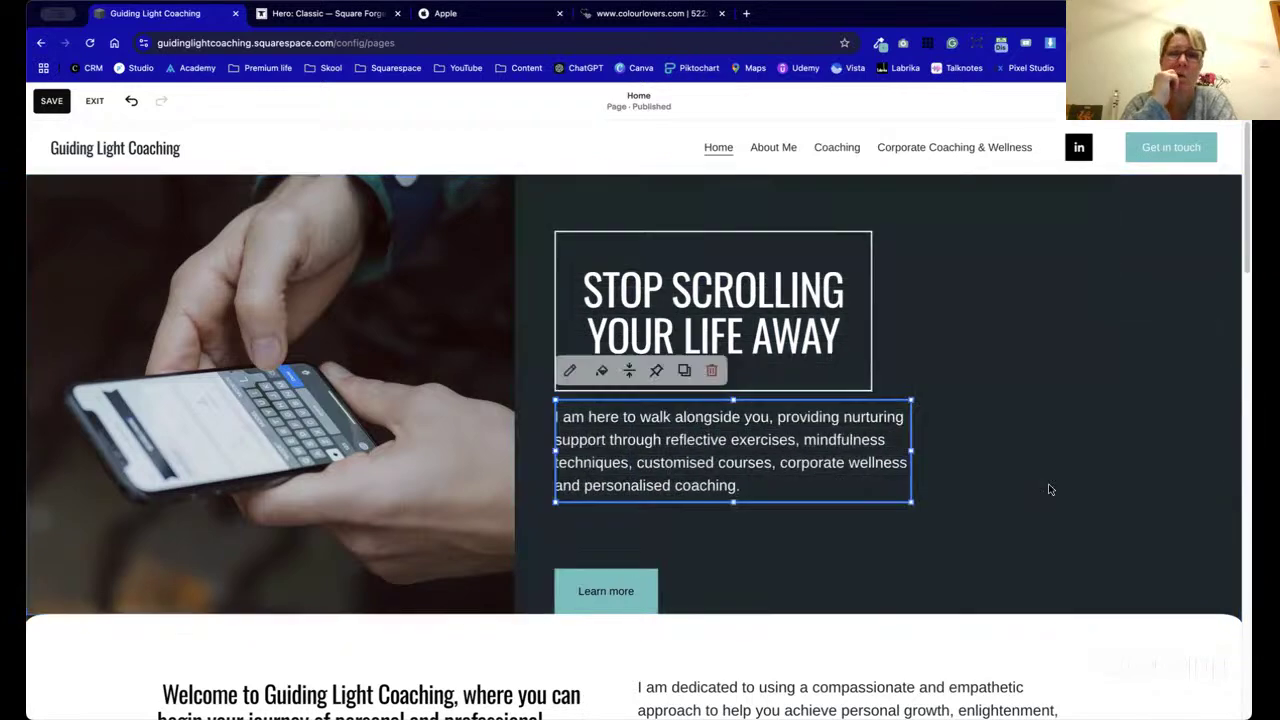
pyautogui.click(1048, 489)
# - Move the Learn more button up until it sits just below the supporting text, keeping it aligned with the text's left edge
pyautogui.moveTo(651, 585)
pyautogui.mouseDown()
pyautogui.moveTo(651, 531)
pyautogui.moveTo(651, 560)
pyautogui.mouseUp()
pyautogui.click(1025, 566)
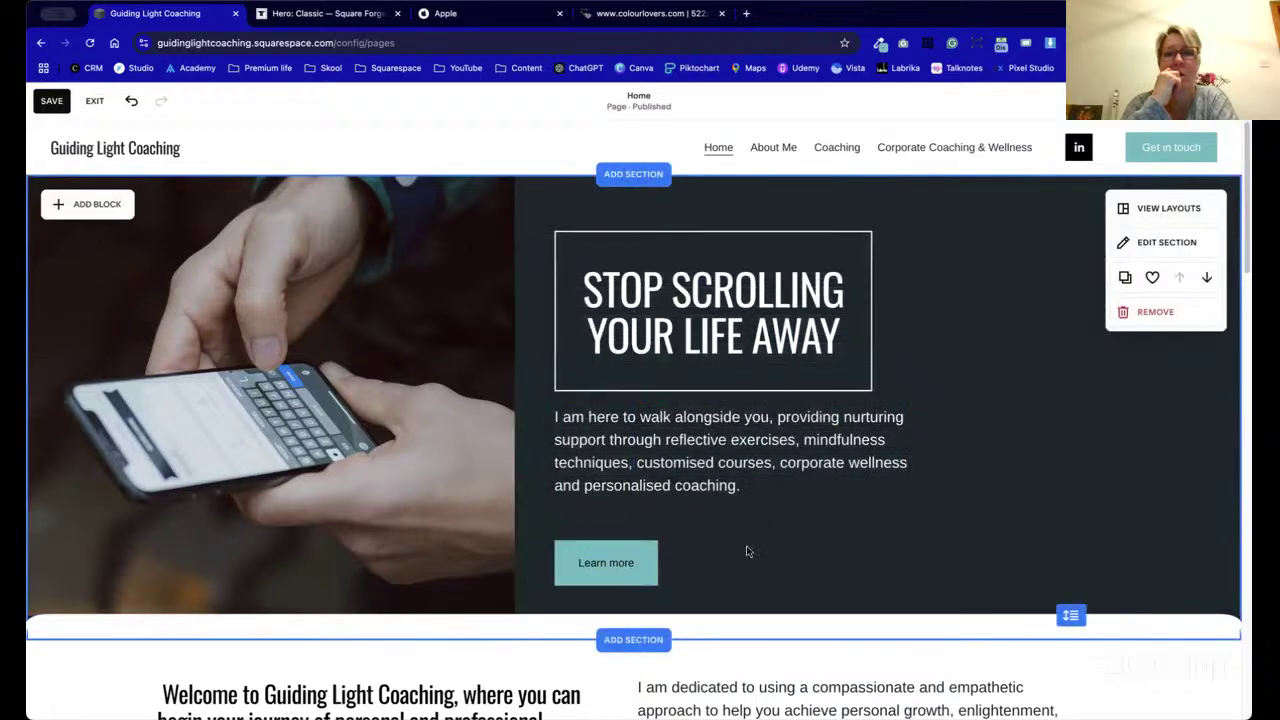
pyautogui.moveTo(606, 563); pyautogui.dragTo(633, 536)
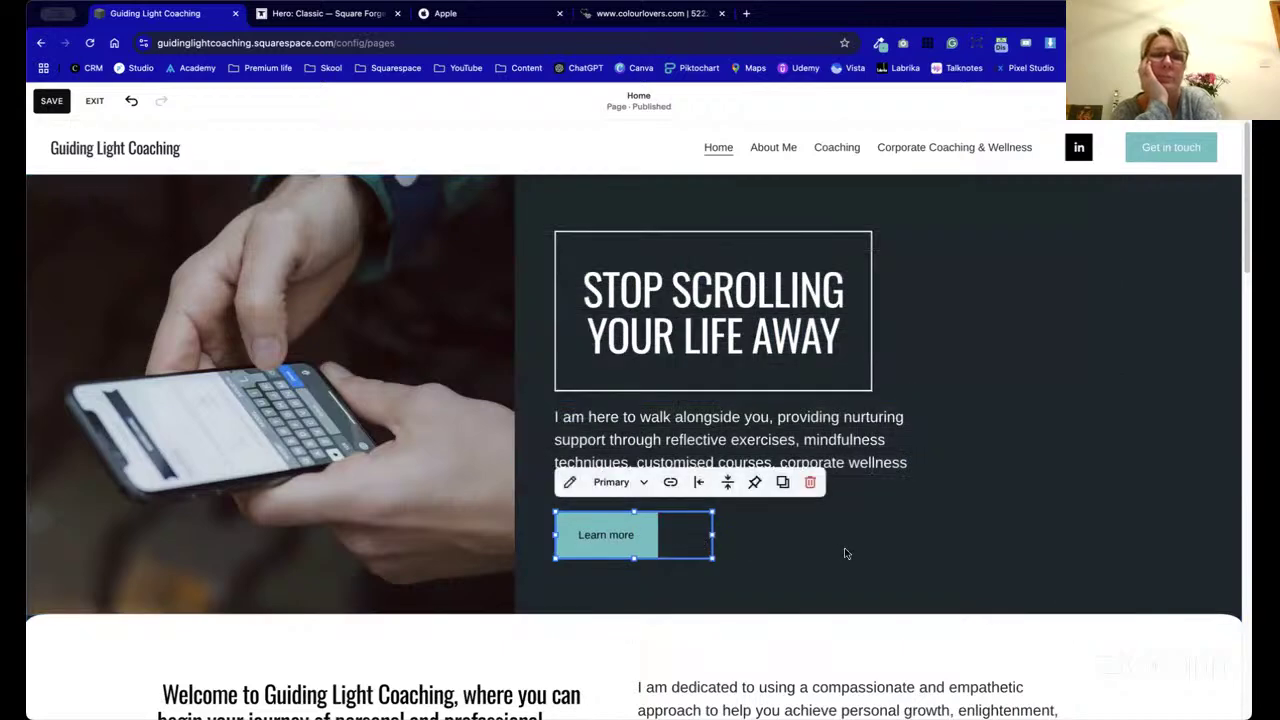
pyautogui.click(849, 552)
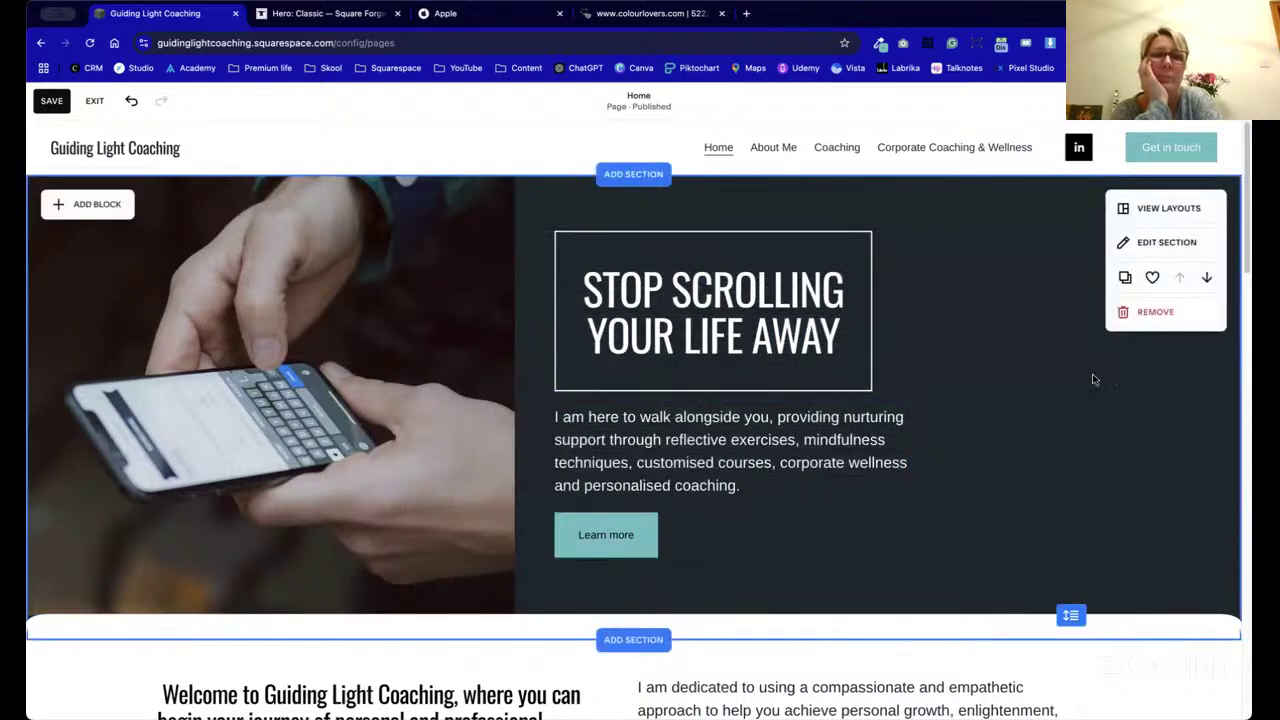
# - Set the vertical grid gap of the hero section to 15
pyautogui.click(1150, 241)
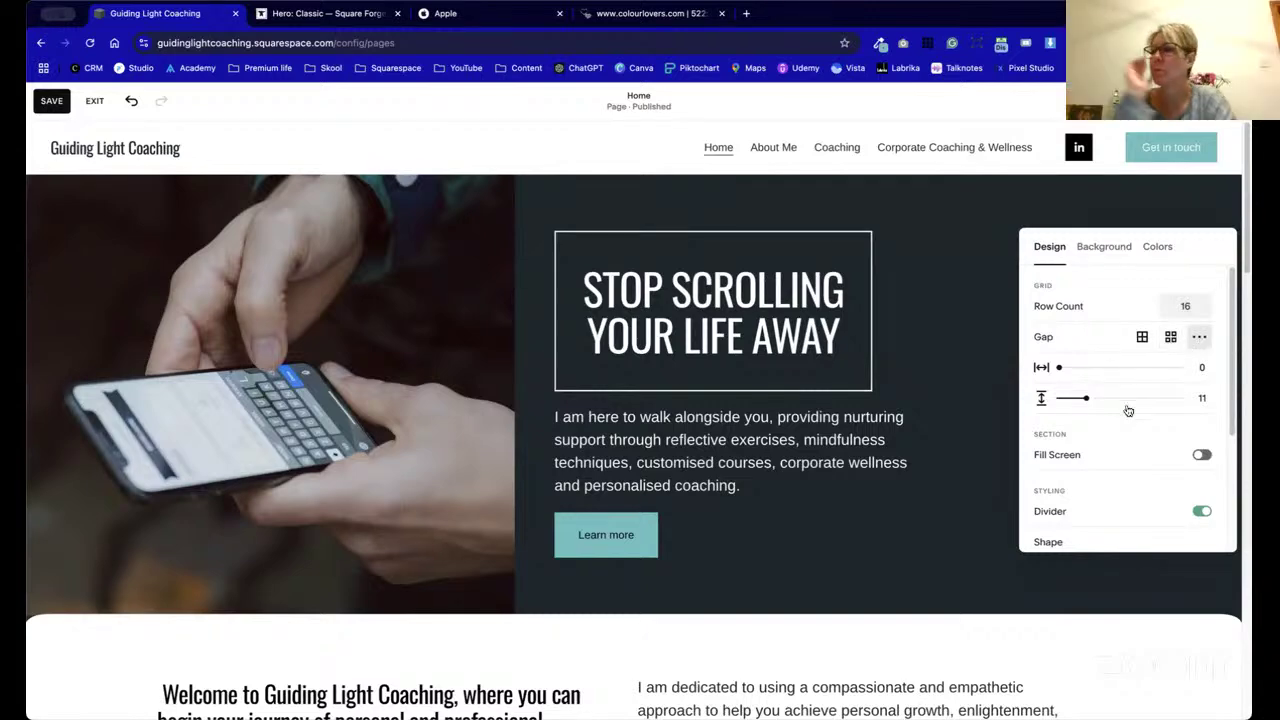
pyautogui.moveTo(1088, 398); pyautogui.dragTo(1096, 398)
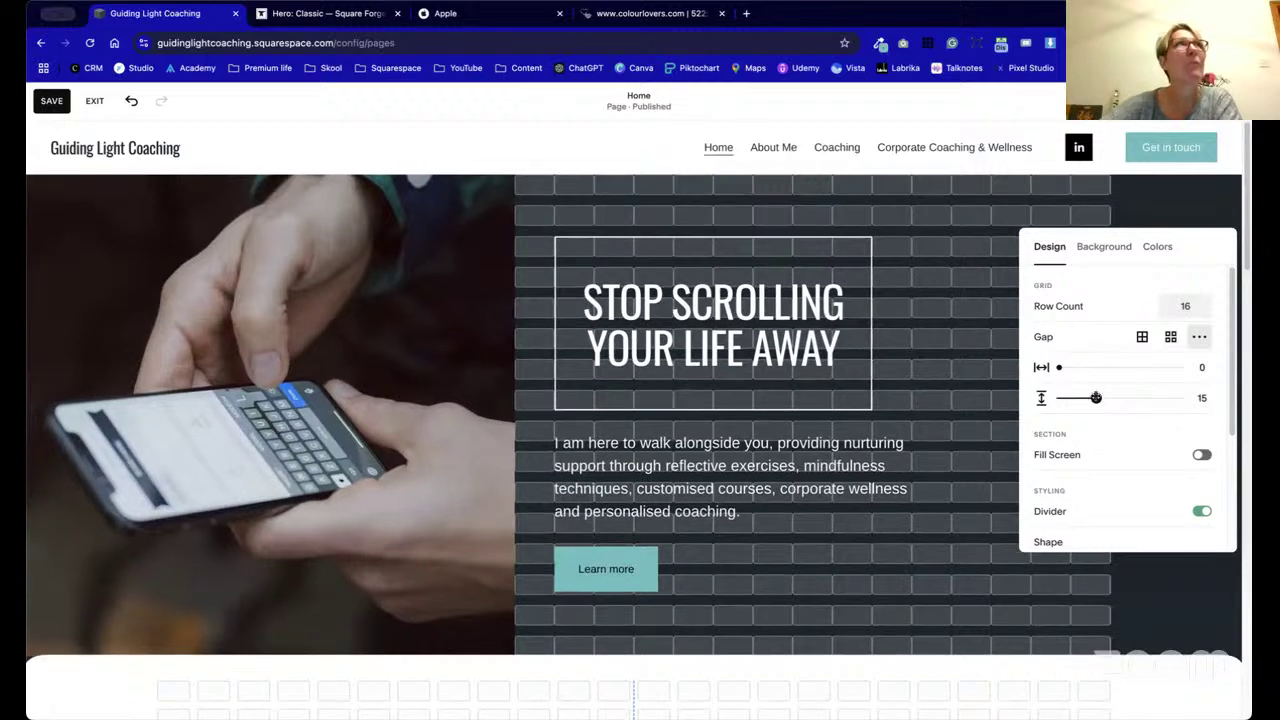
pyautogui.click(978, 501)
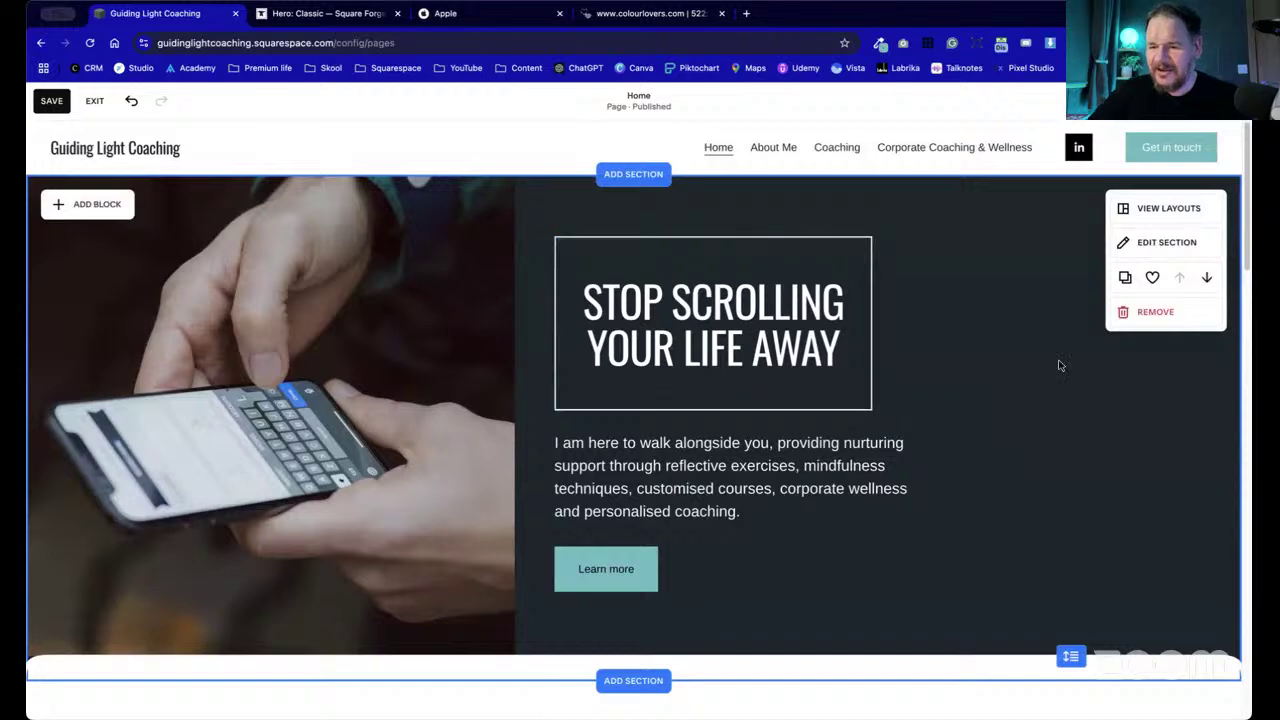
pyautogui.doubleClick(770, 300)
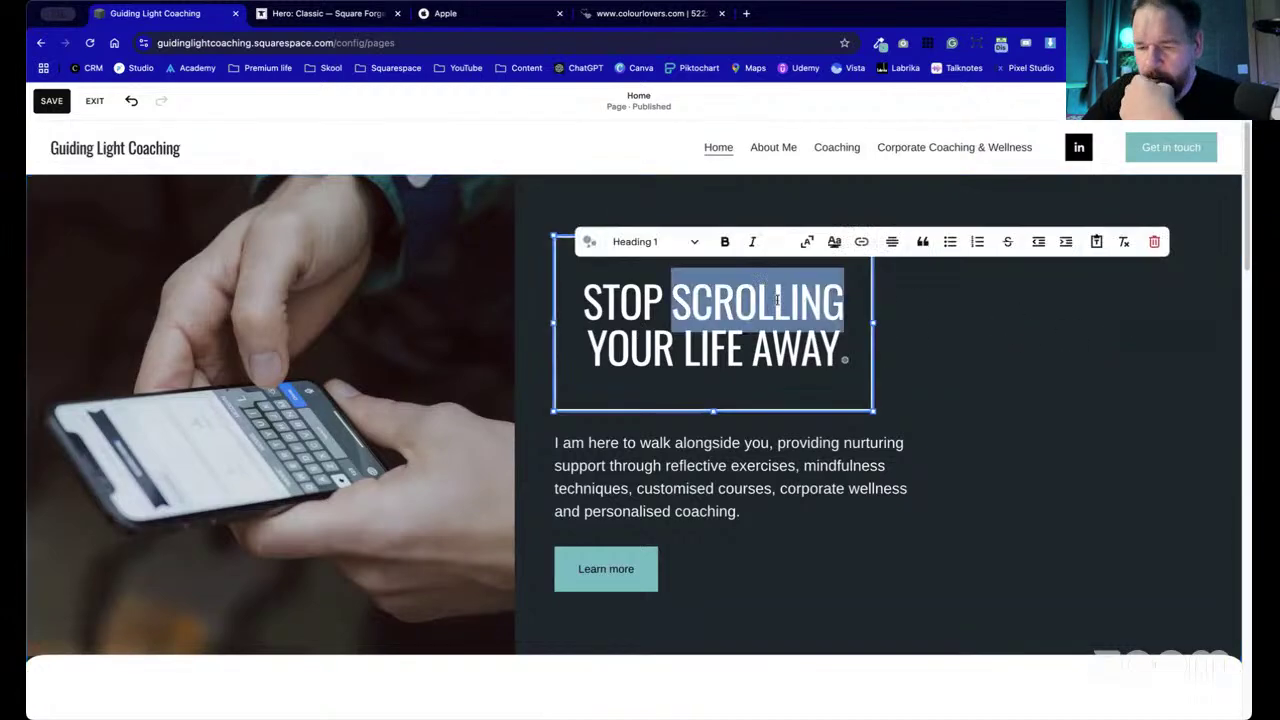
pyautogui.click(934, 337)
pyautogui.doubleClick(798, 296)
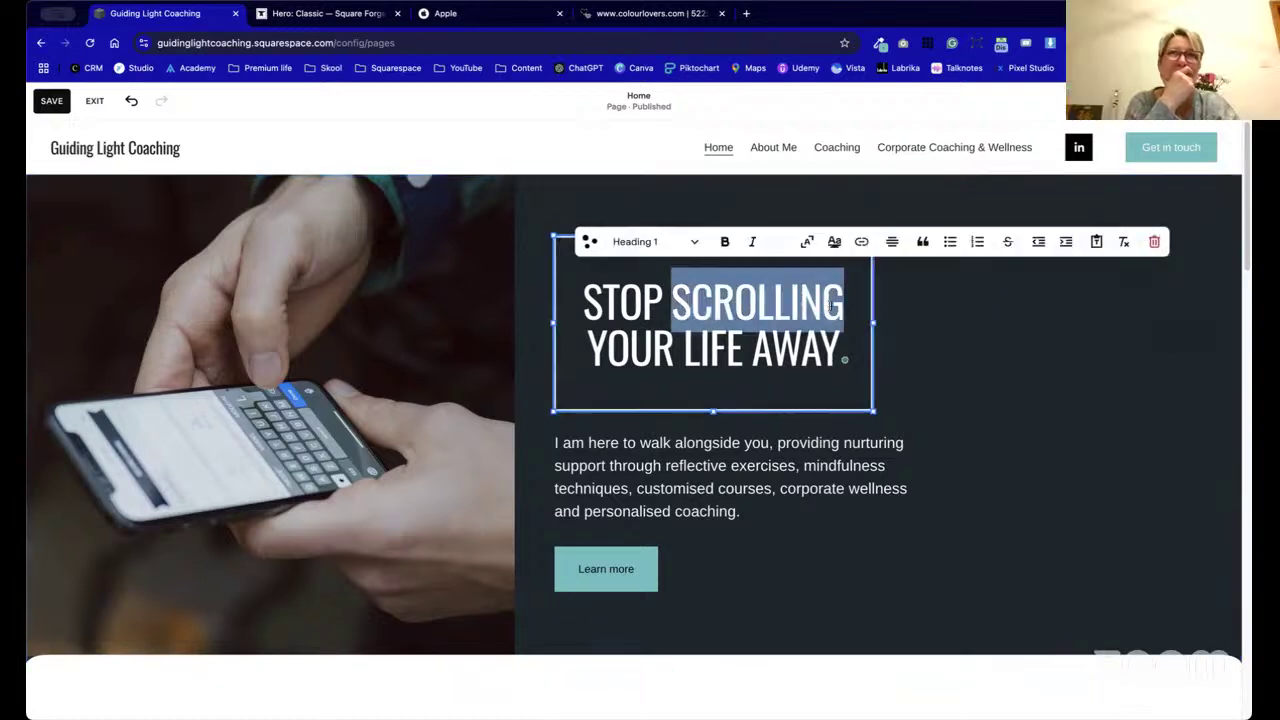
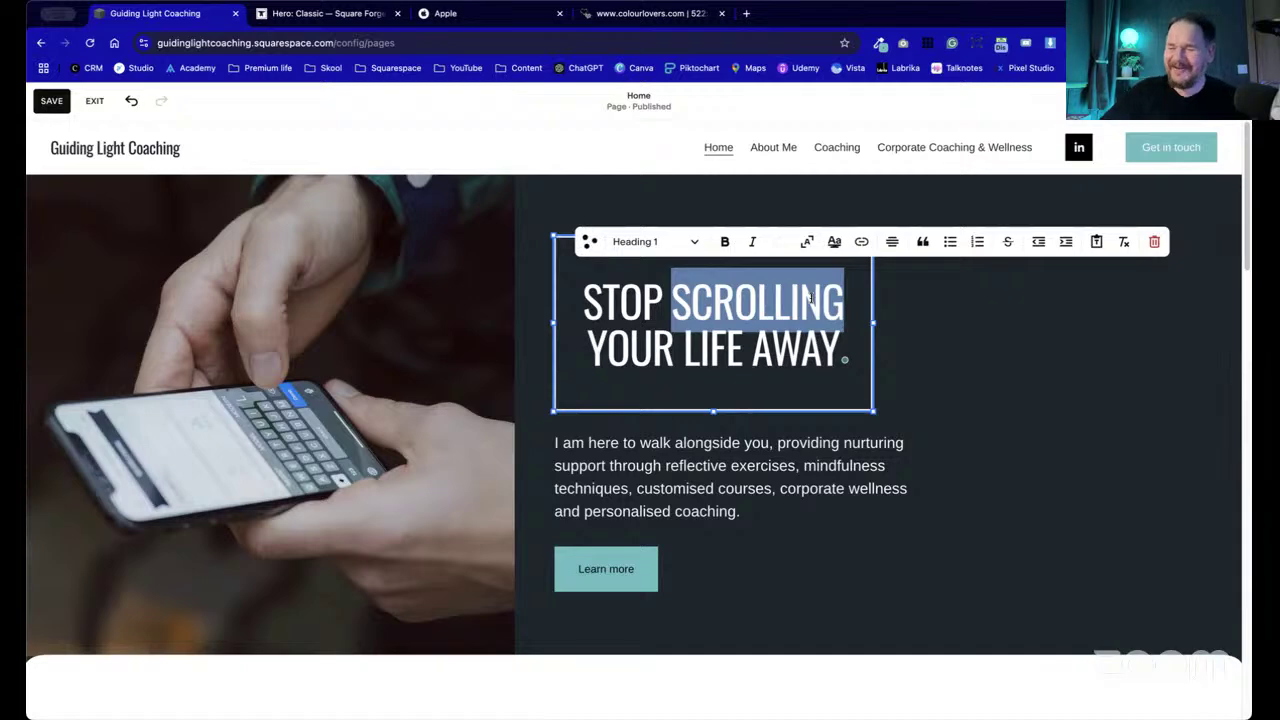
pyautogui.click(1153, 445)
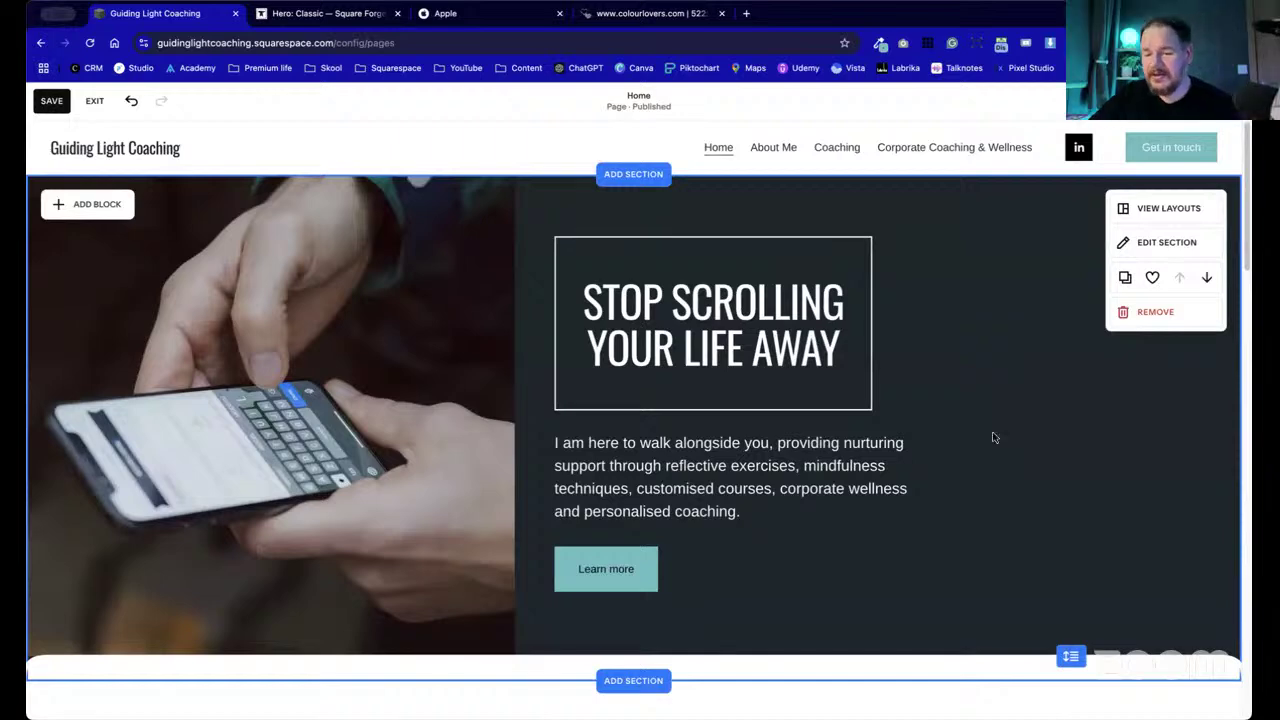
# - Move the outlined headline, supporting text and Learn more button together to the right, centring them in the dark area beside the image
pyautogui.moveTo(916, 615); pyautogui.dragTo(690, 312)
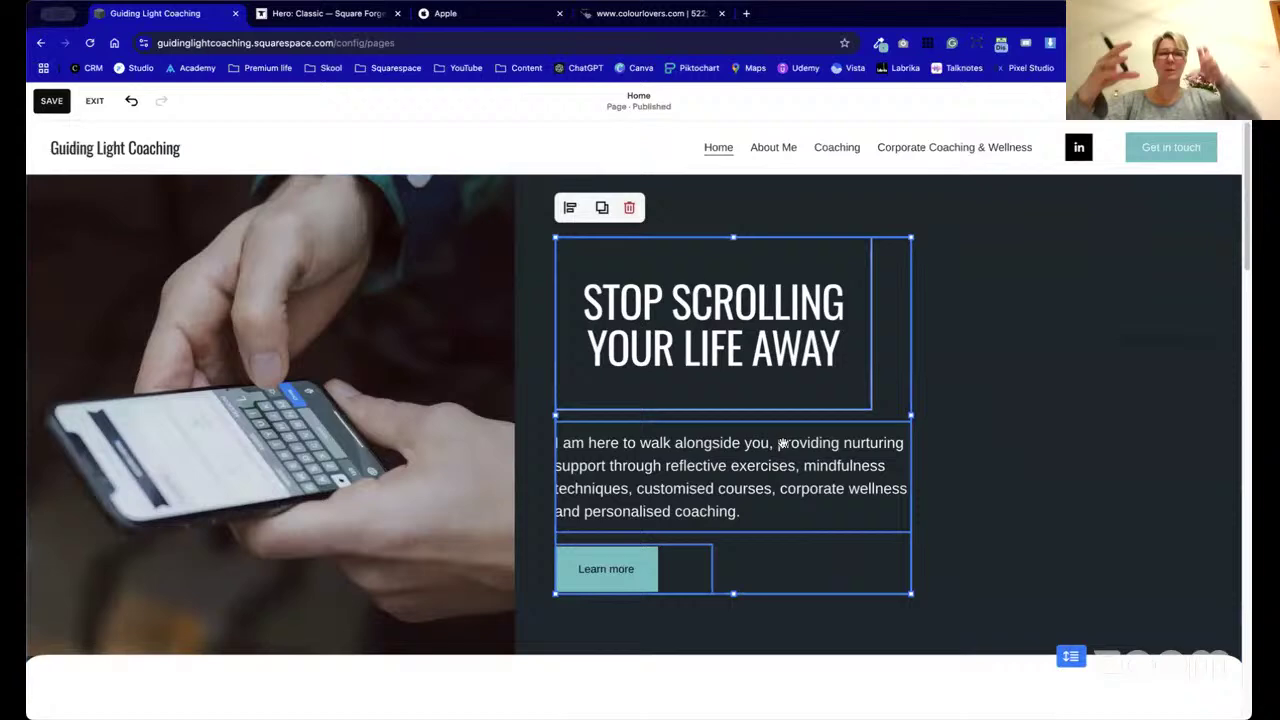
pyautogui.click(1021, 550)
pyautogui.moveTo(1015, 575); pyautogui.dragTo(753, 318)
pyautogui.click(612, 371)
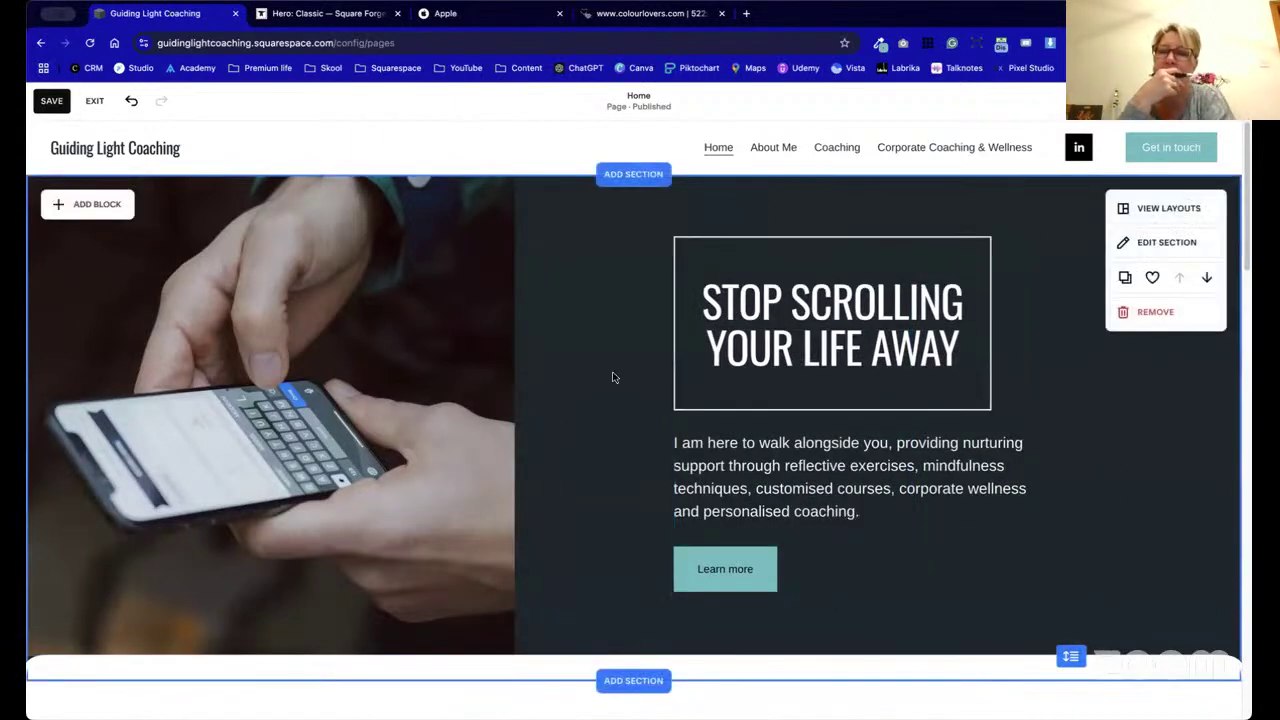
# - Stretch the phone image so it spans the full width of the hero section
pyautogui.click(440, 404)
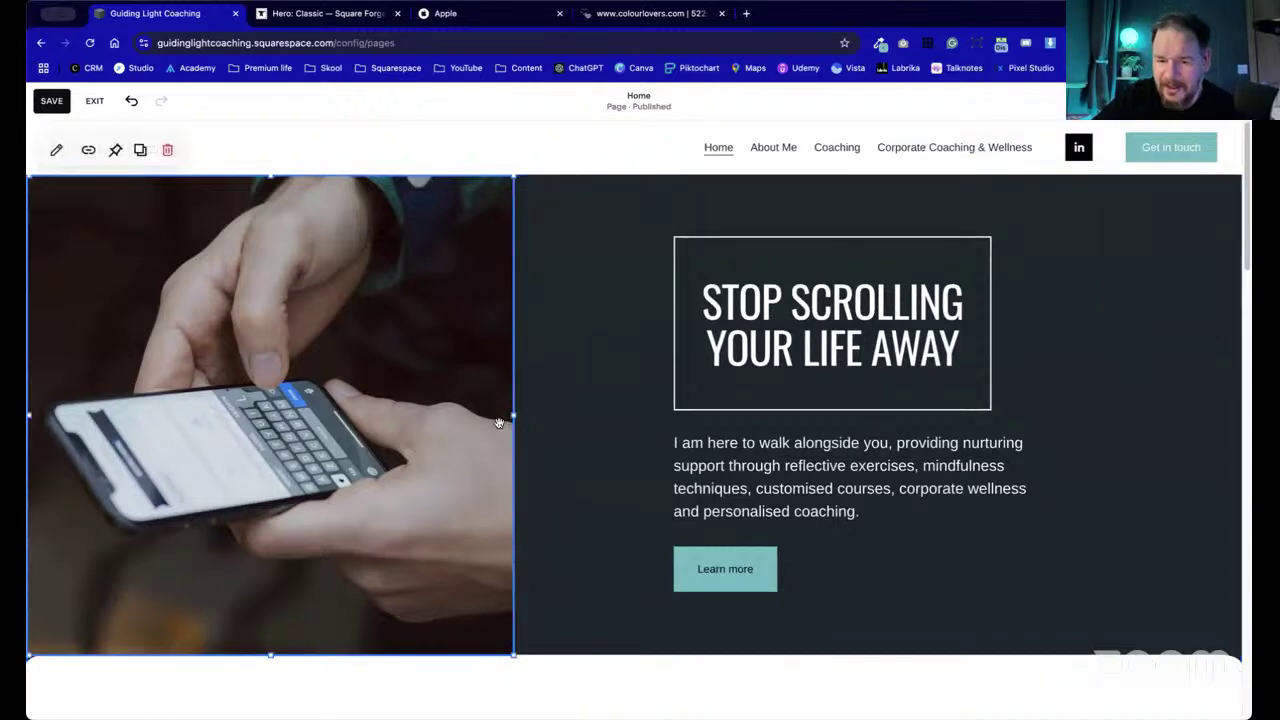
pyautogui.moveTo(514, 418); pyautogui.dragTo(1138, 451)
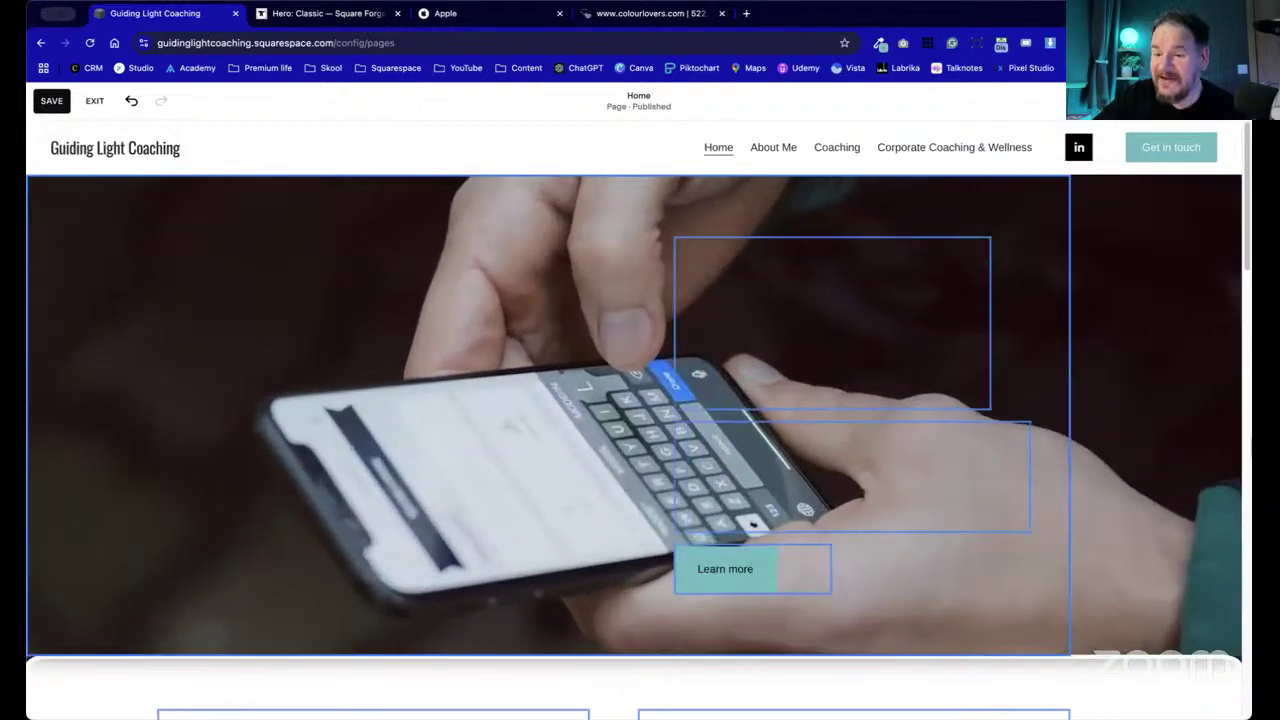
pyautogui.click(1029, 474)
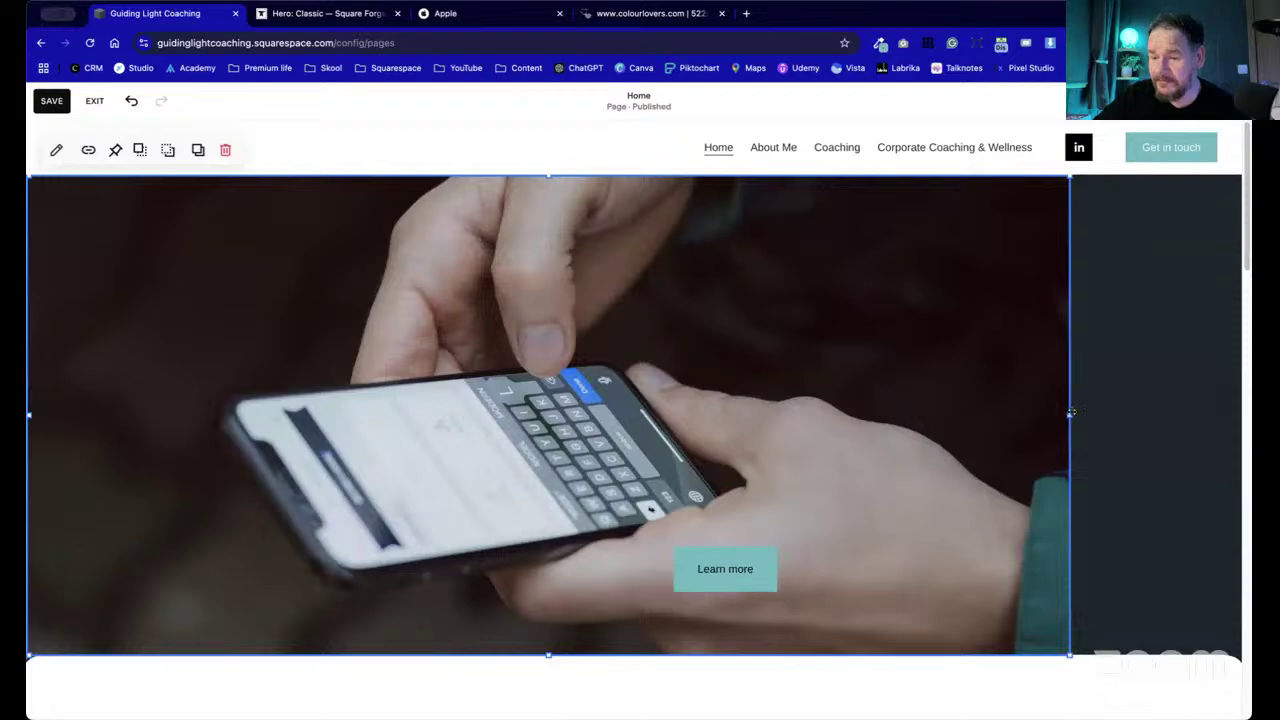
pyautogui.moveTo(1072, 412); pyautogui.dragTo(1196, 410)
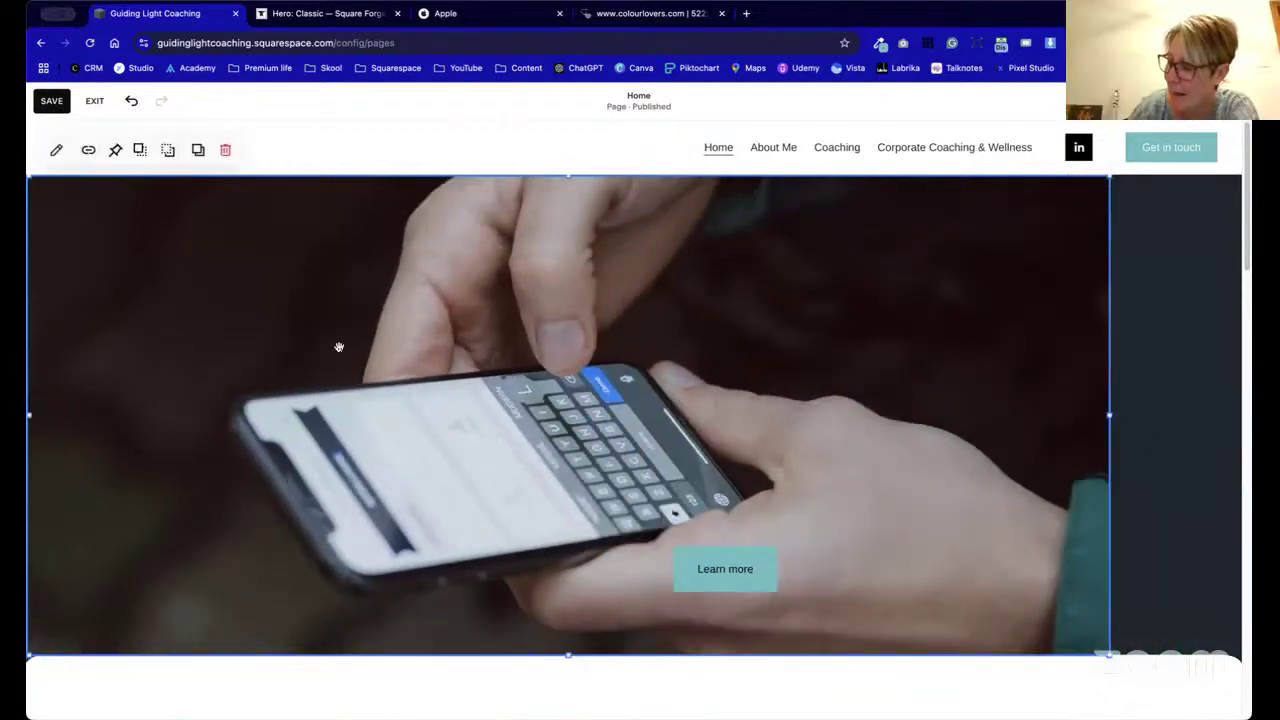
pyautogui.moveTo(246, 340); pyautogui.dragTo(395, 352)
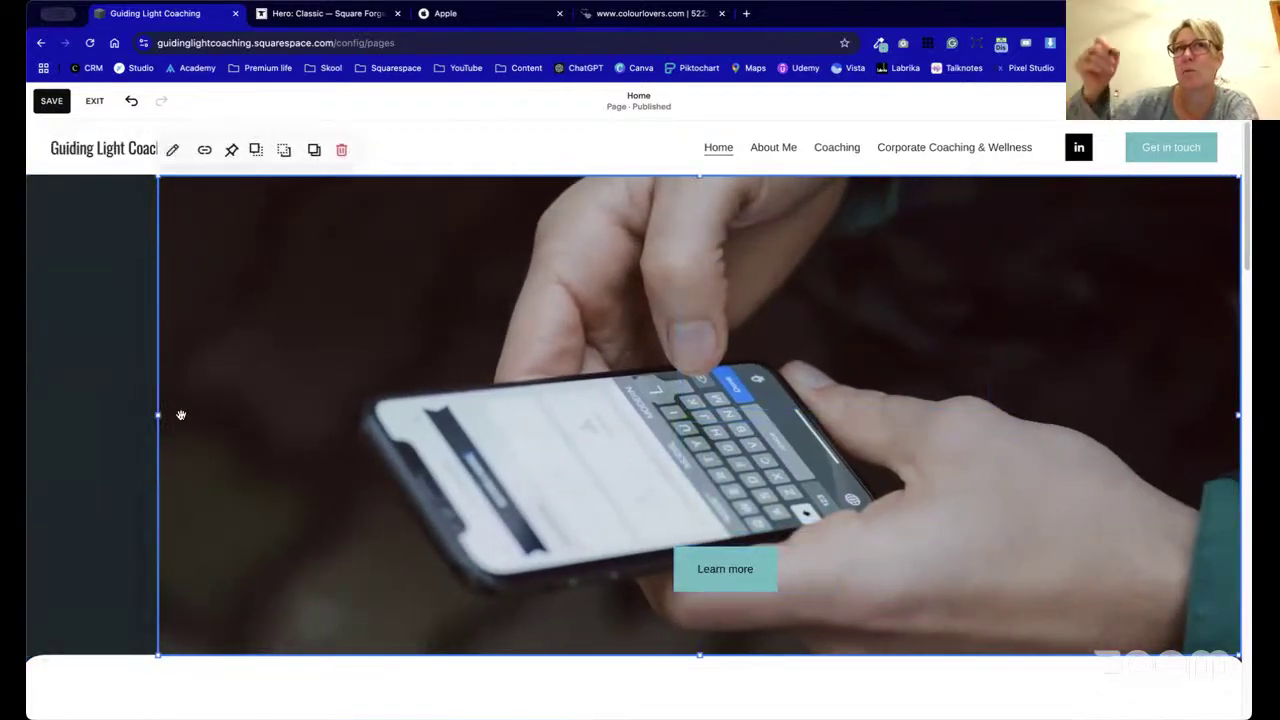
pyautogui.moveTo(160, 414); pyautogui.dragTo(28, 414)
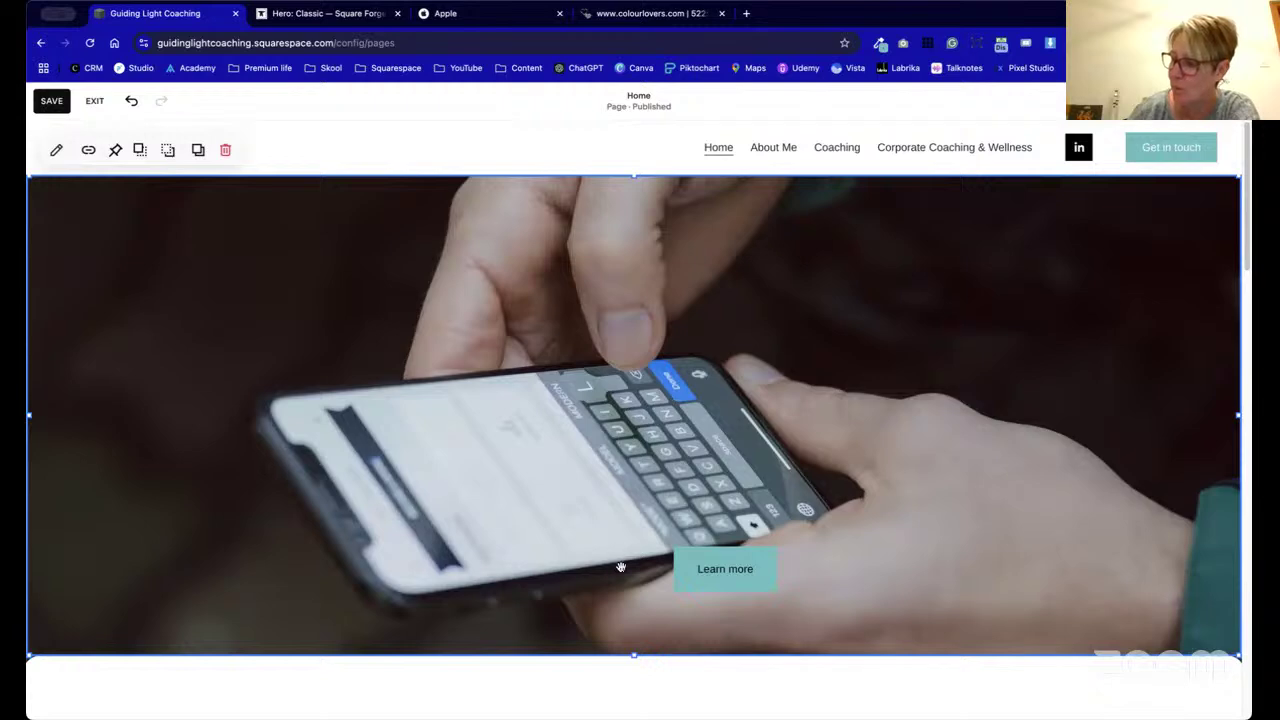
# - Send the full-width phone image behind the hero's headline, supporting text and button
pyautogui.scroll(-1, 620, 567)
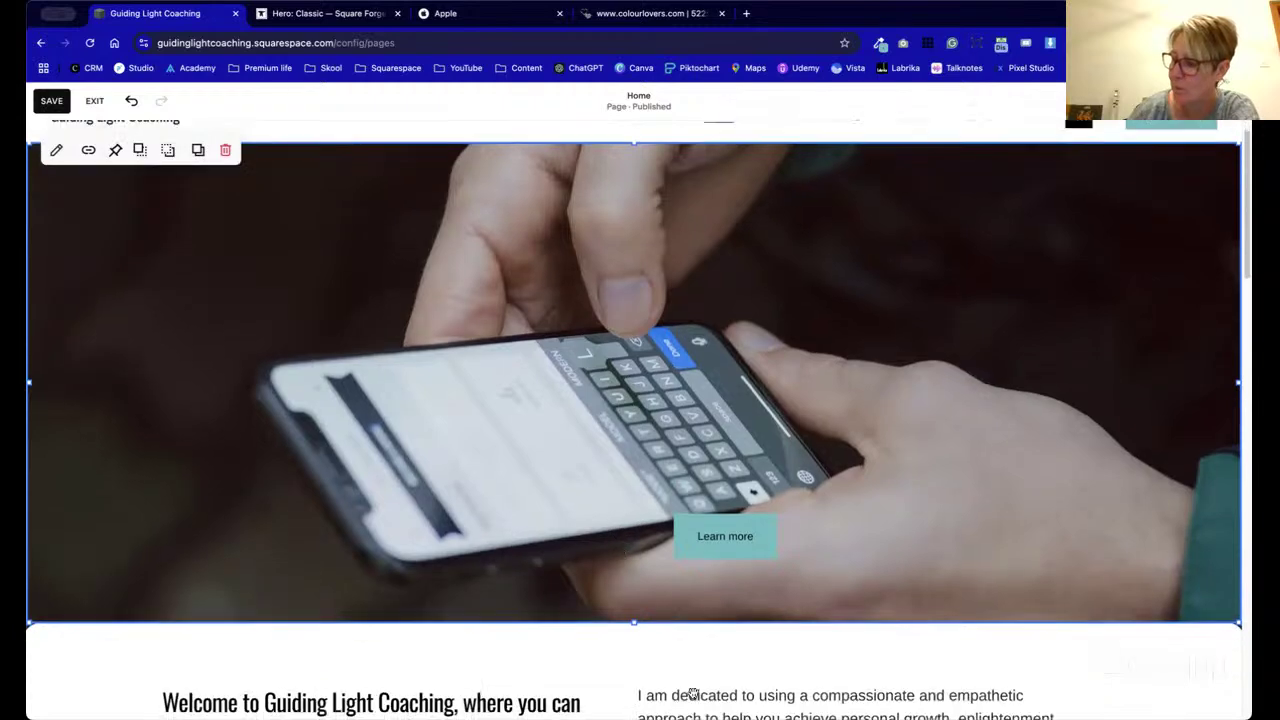
pyautogui.click(603, 527)
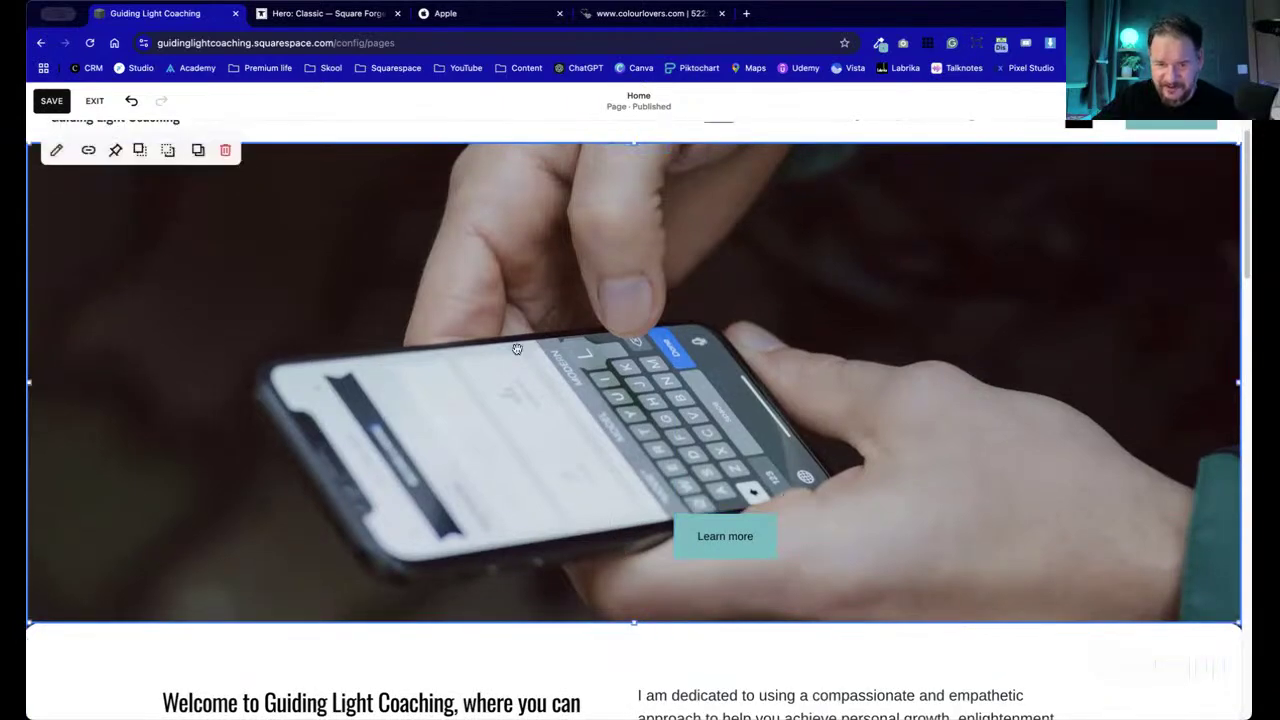
pyautogui.click(170, 151)
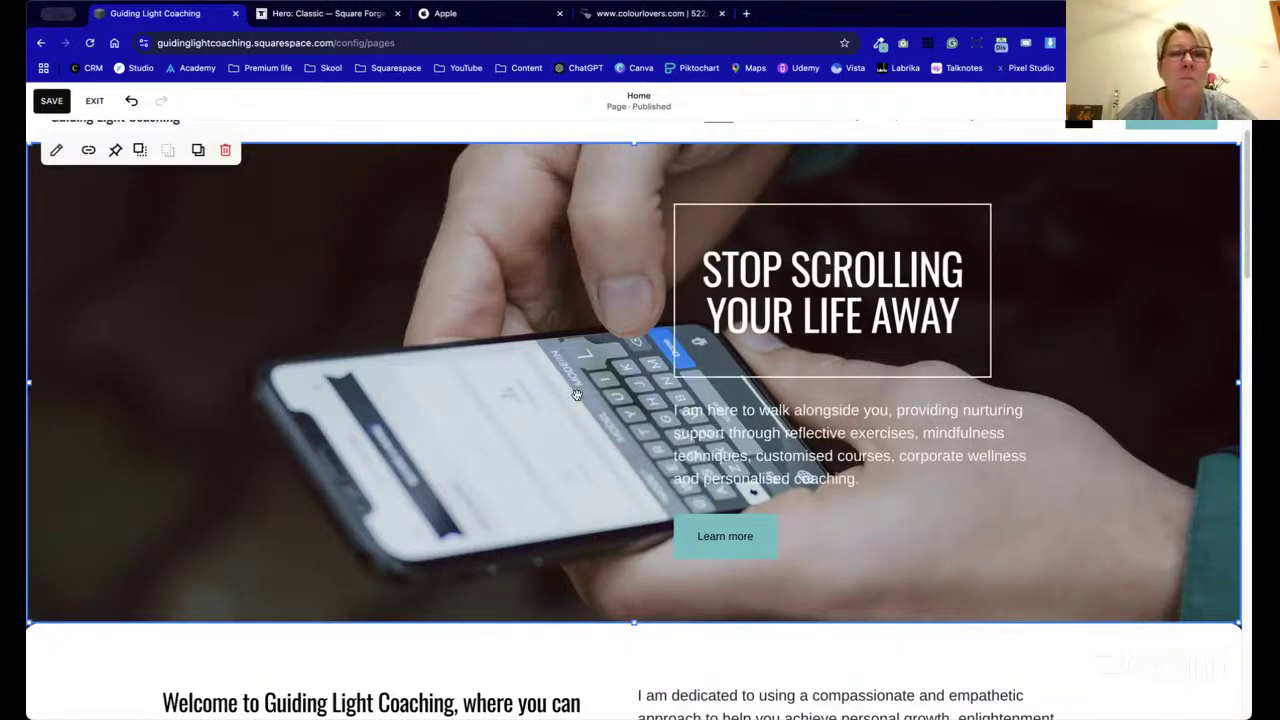
pyautogui.click(221, 633)
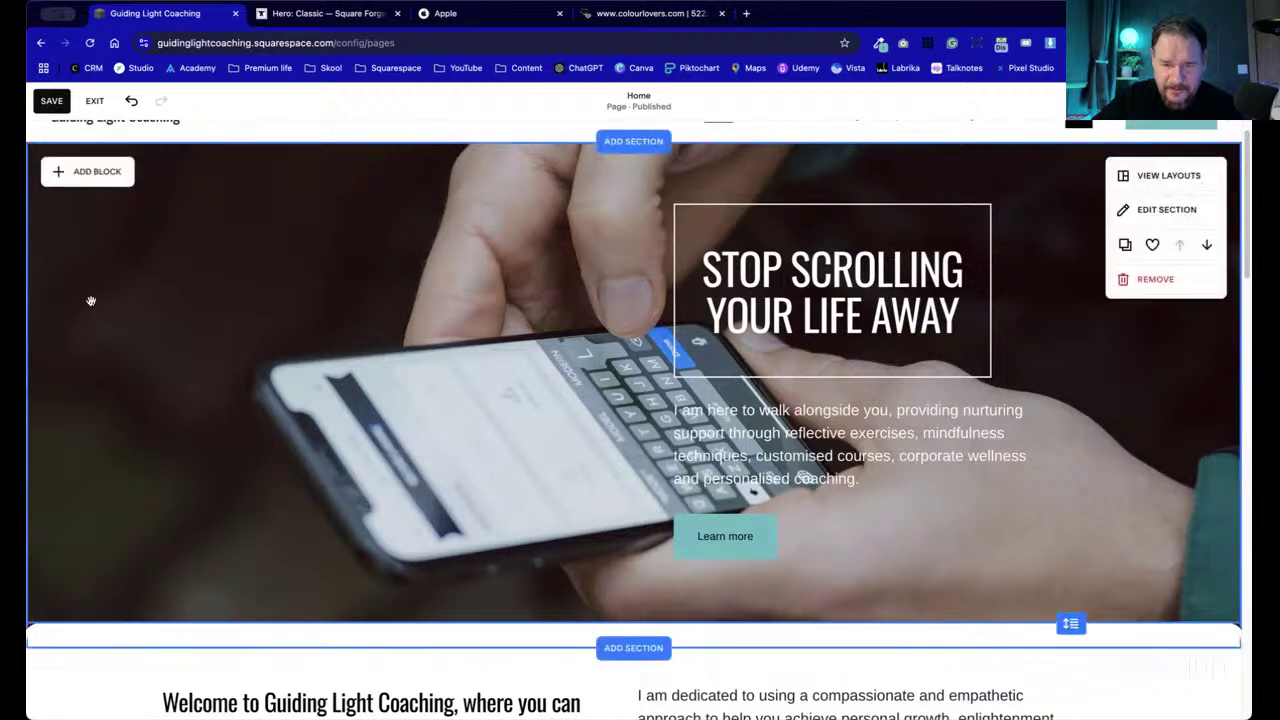
# - Add a shape block to the hero and size it to cover the right half of the section at full height
pyautogui.click(97, 172)
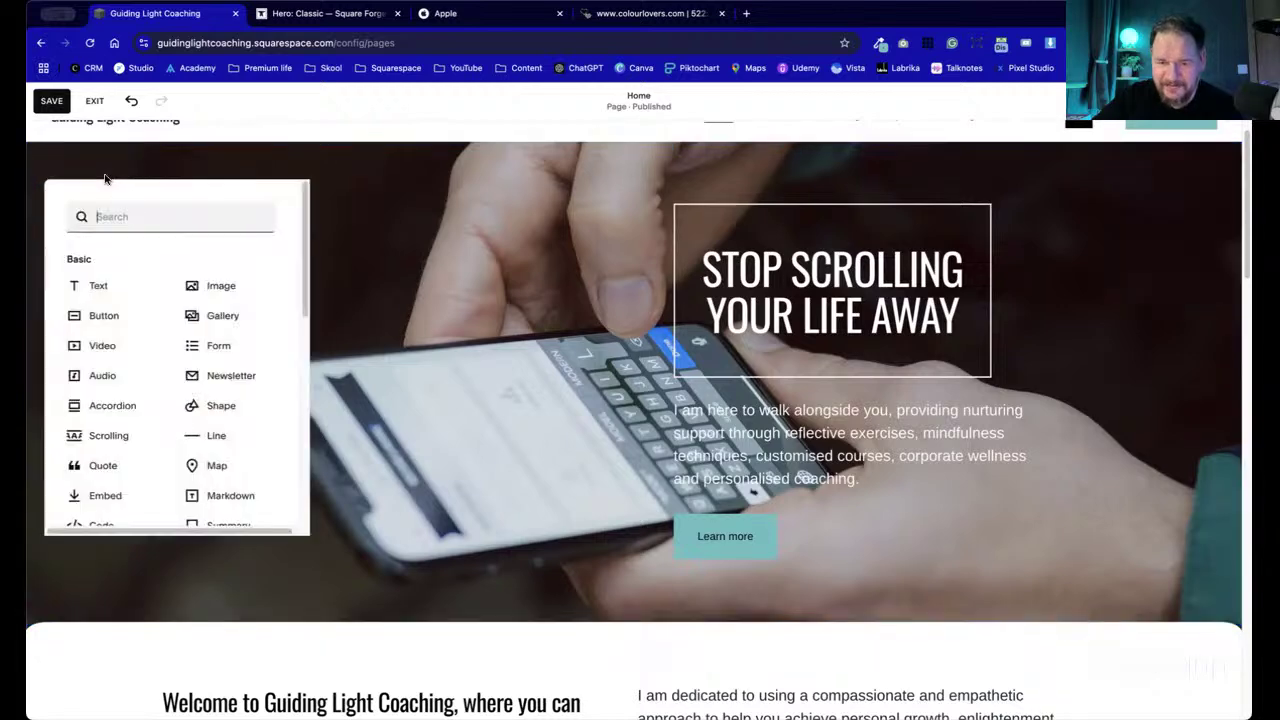
pyautogui.click(265, 408)
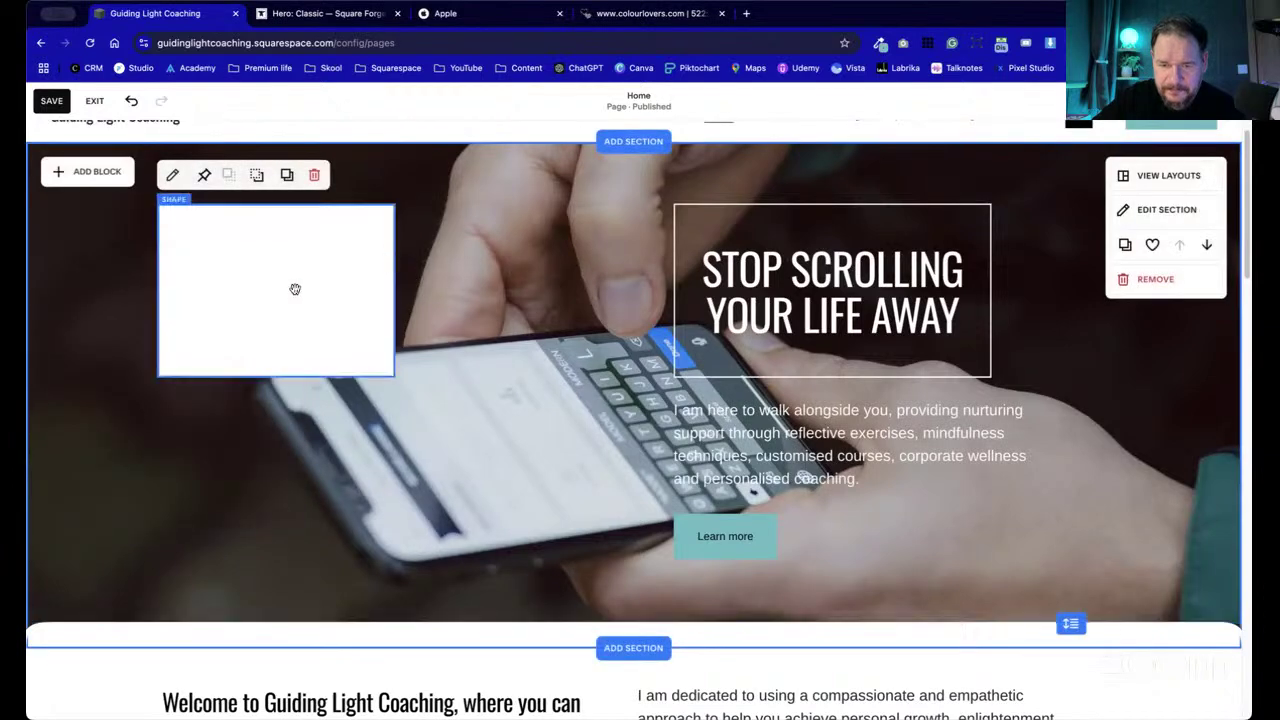
pyautogui.moveTo(295, 289); pyautogui.dragTo(769, 623)
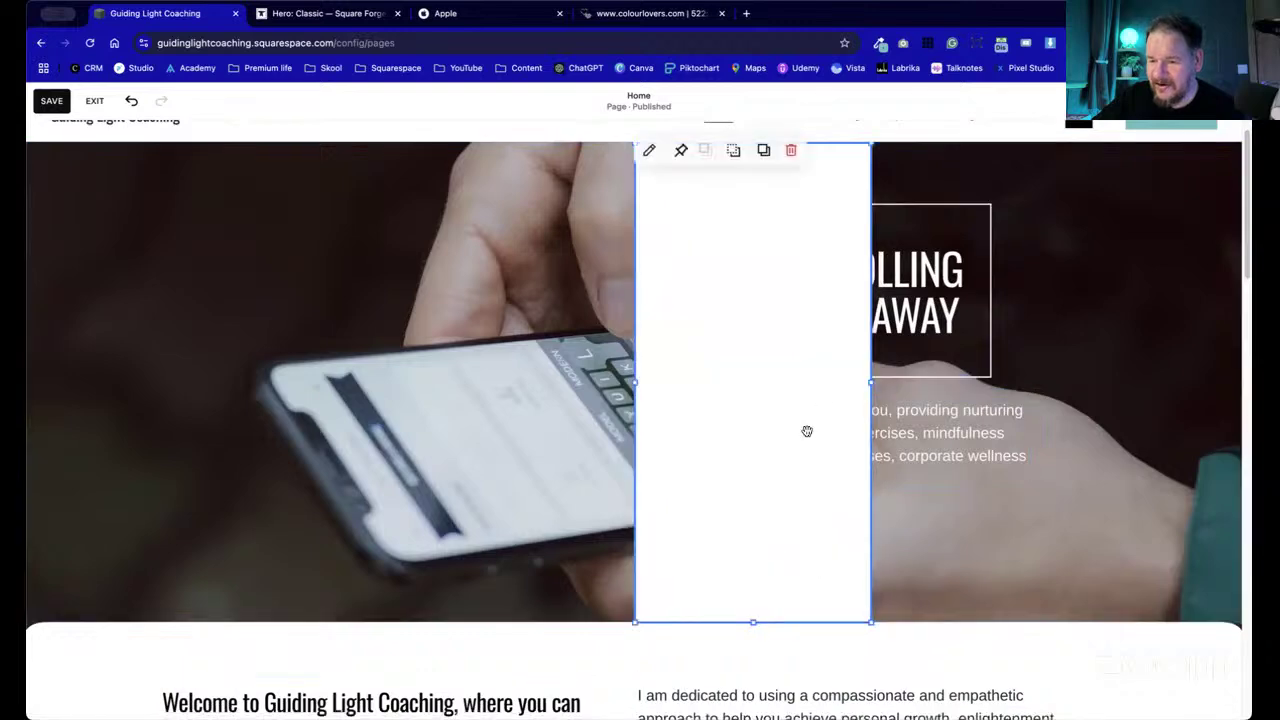
pyautogui.moveTo(872, 383); pyautogui.dragTo(1214, 430)
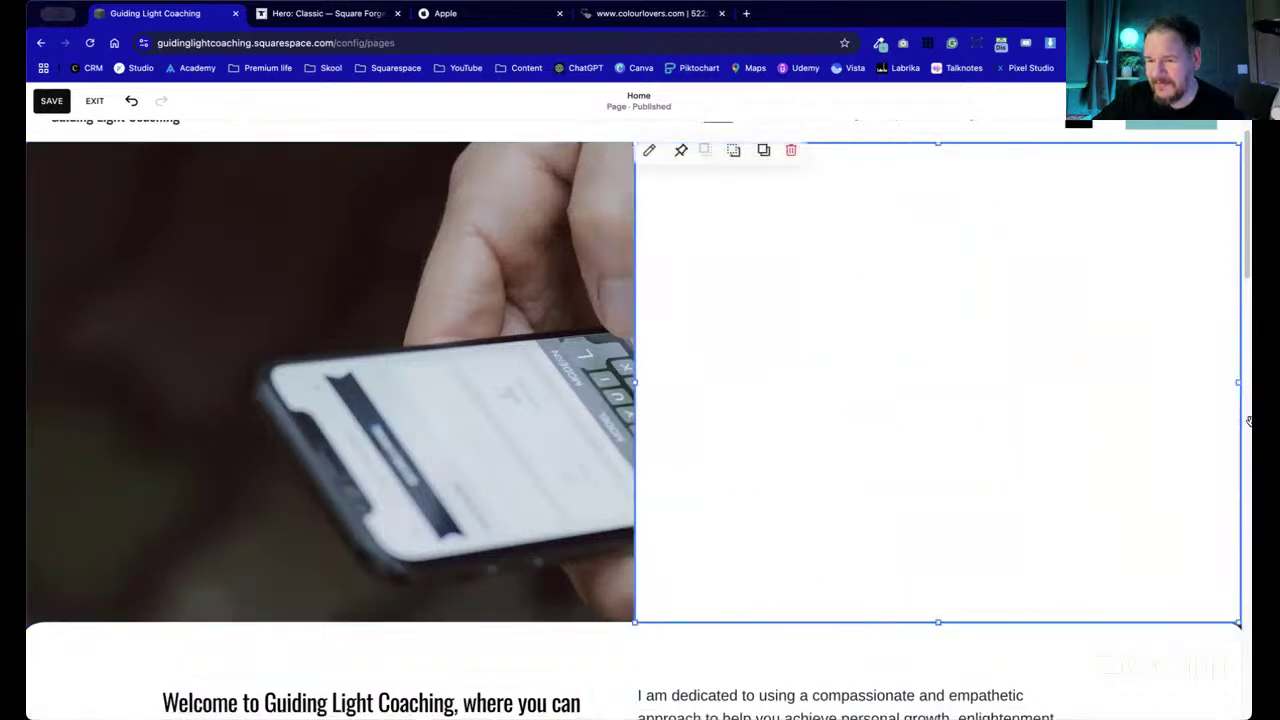
# - Layer the white shape behind the headline, supporting text and button but in front of the phone image
pyautogui.click(733, 150)
pyautogui.click(733, 150)
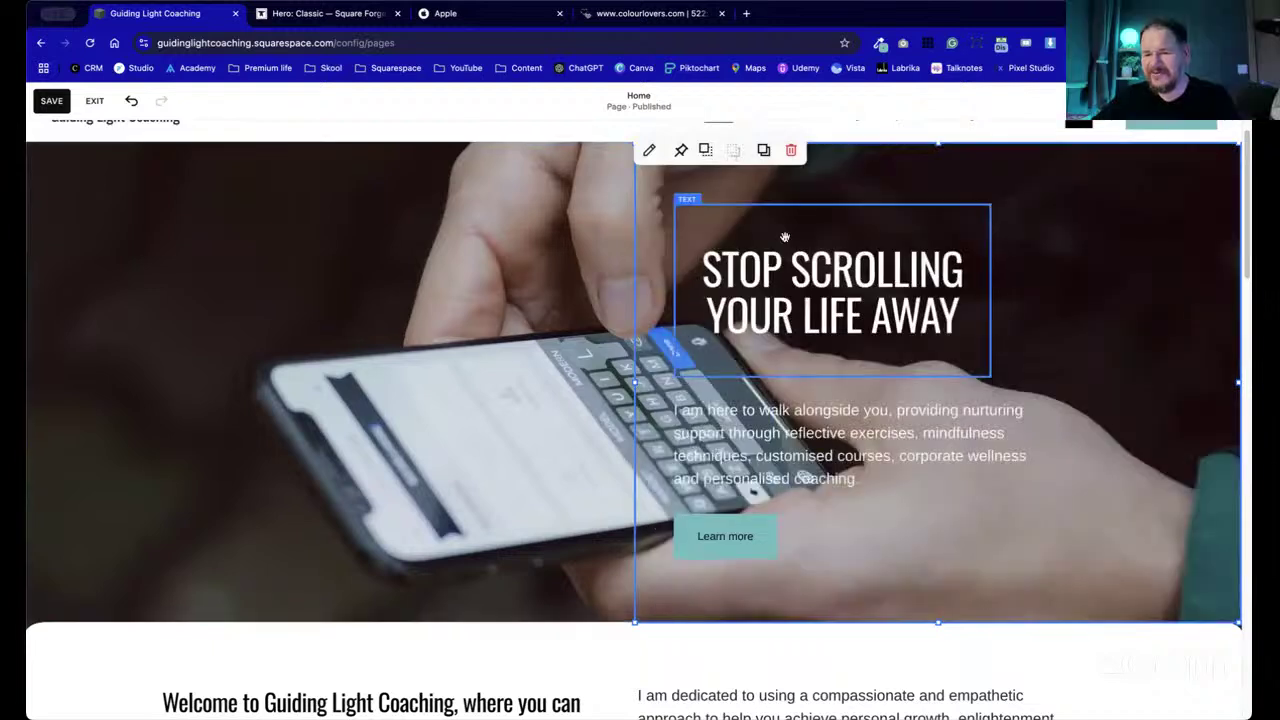
pyautogui.click(706, 150)
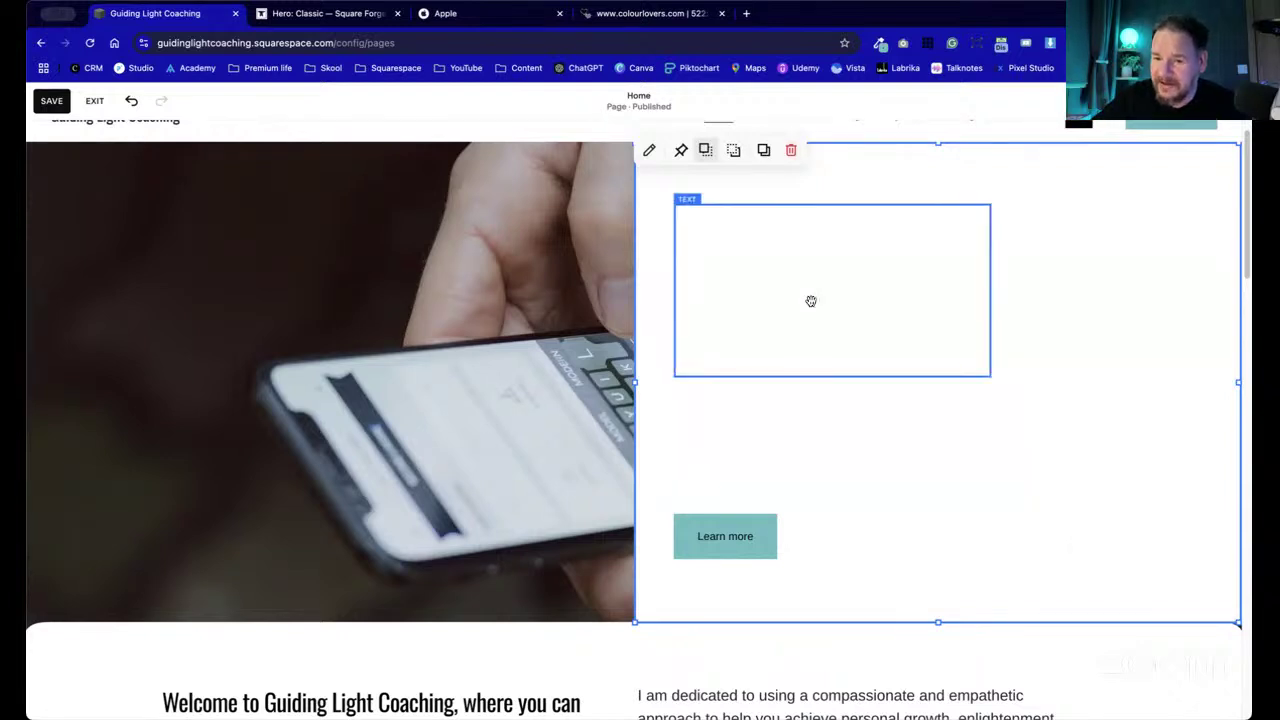
# - Fill the hero's shape overlay with the darkest colour in the site palette
pyautogui.click(652, 152)
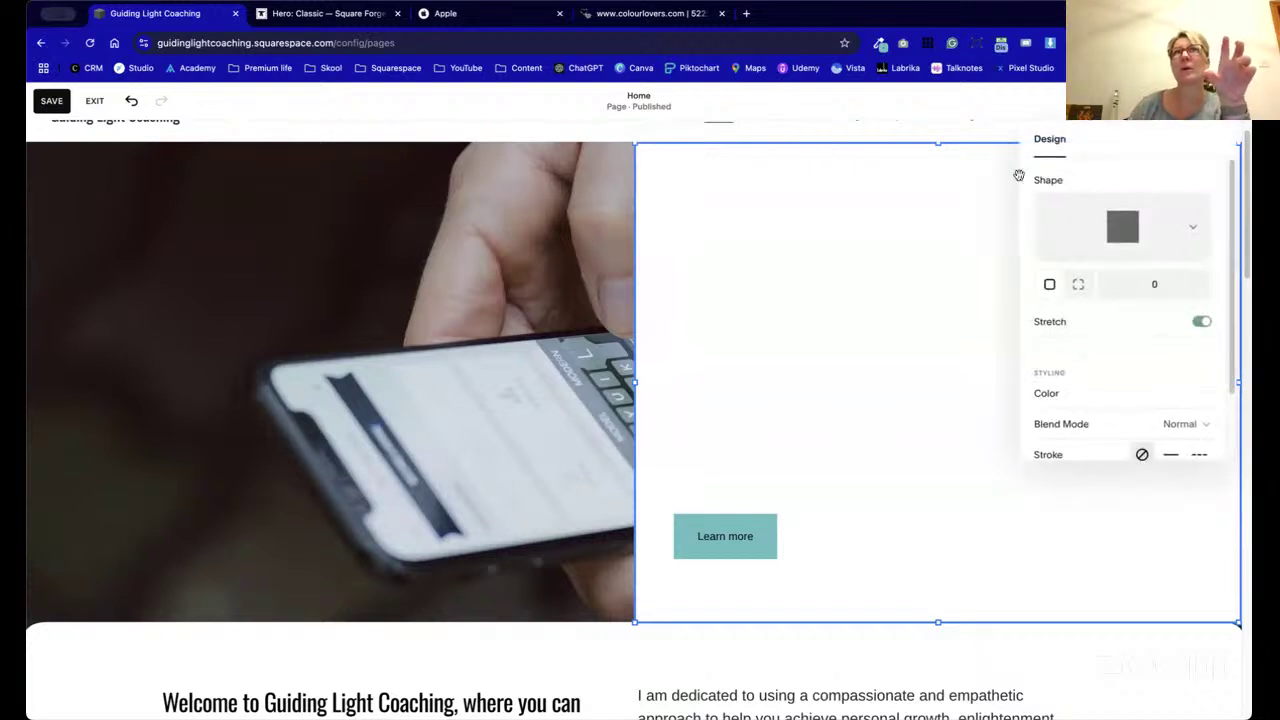
pyautogui.moveTo(1146, 143); pyautogui.dragTo(353, 160)
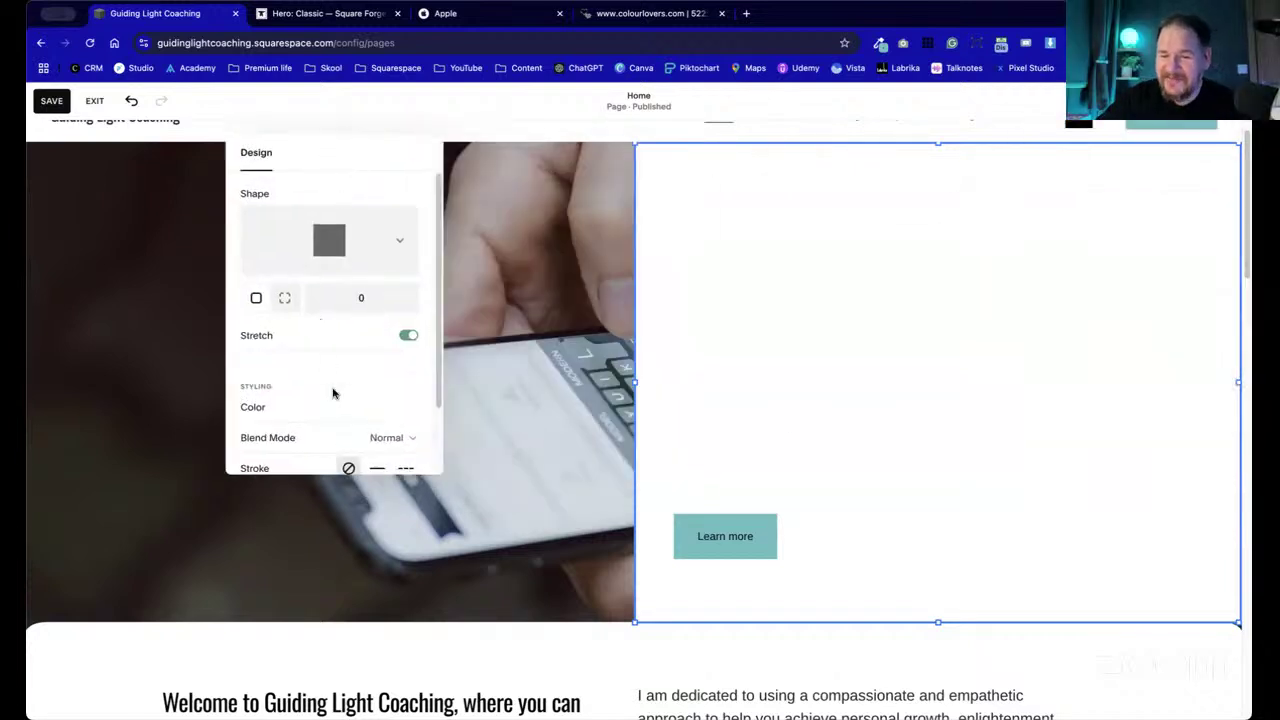
pyautogui.click(409, 410)
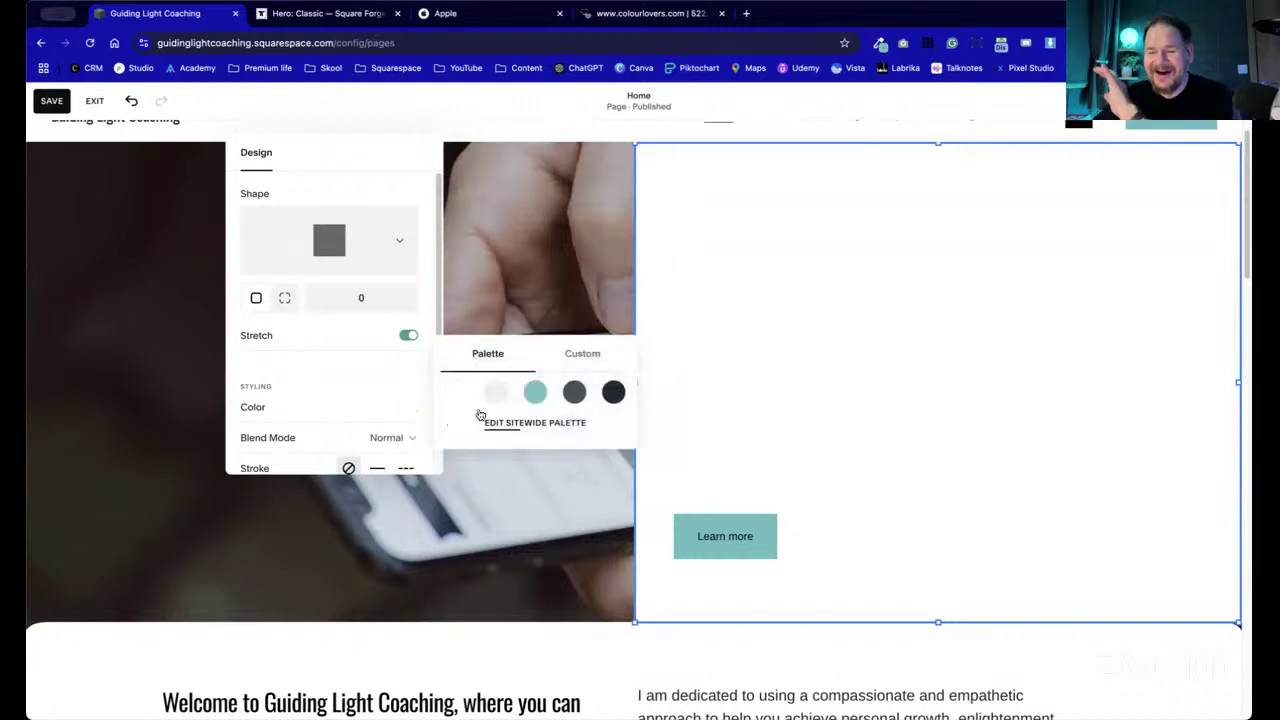
pyautogui.click(613, 391)
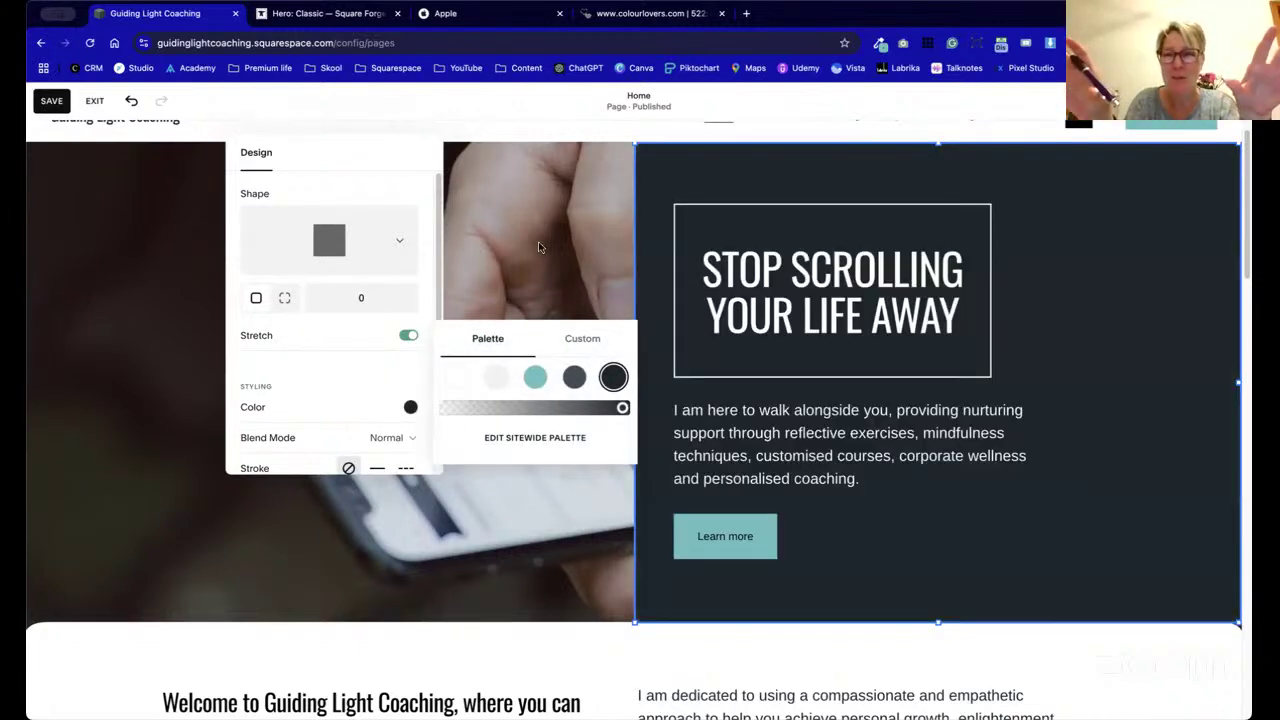
pyautogui.click(537, 243)
# - Shift the hero's button, supporting text and outlined headline one grid column to the right, keeping them aligned
pyautogui.click(191, 349)
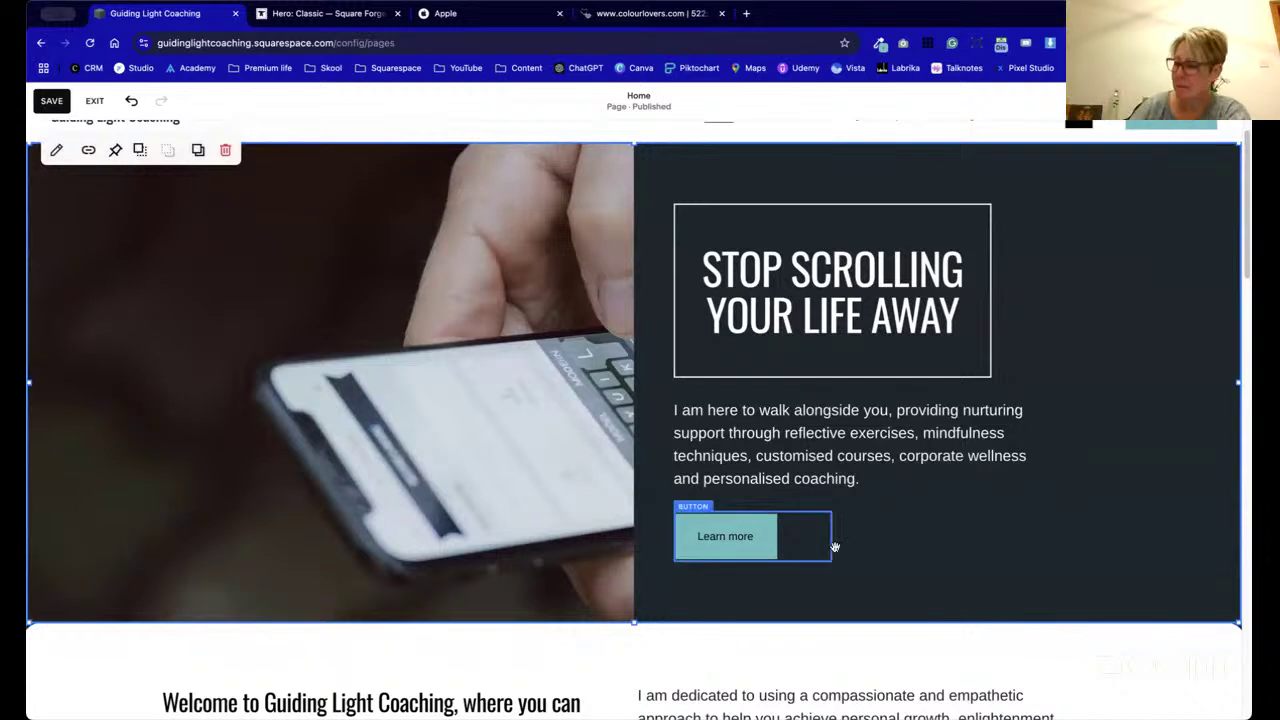
pyautogui.moveTo(763, 537); pyautogui.dragTo(790, 547)
pyautogui.moveTo(768, 485); pyautogui.dragTo(795, 485)
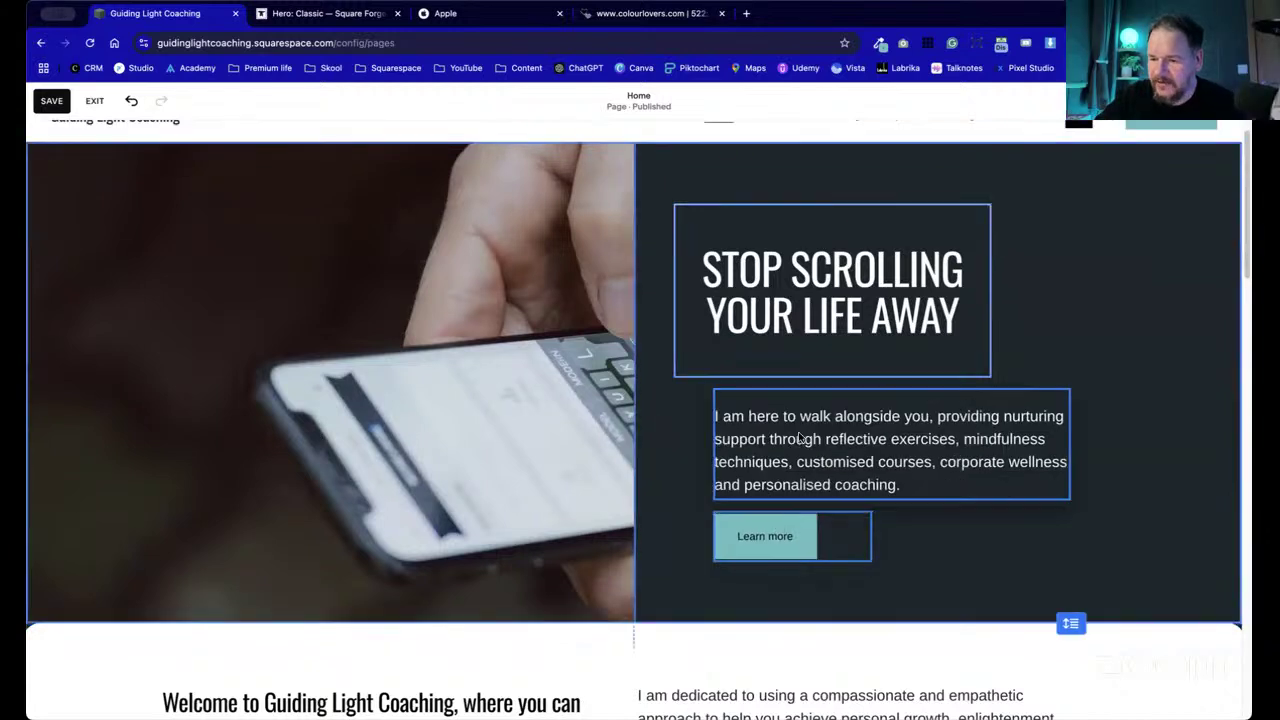
pyautogui.moveTo(752, 296); pyautogui.dragTo(762, 297)
pyautogui.click(437, 314)
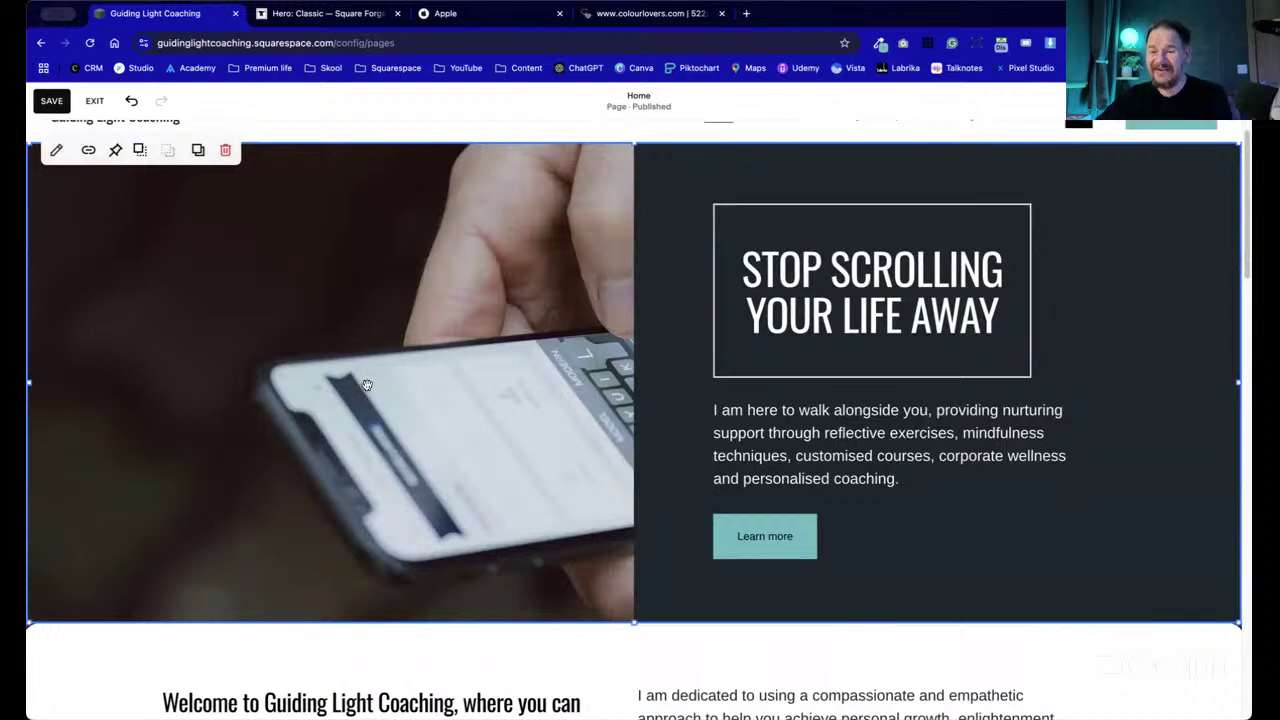
# - Crop the phone image slightly tighter at its original ratio, keeping the phone and both hands in frame, and save the crop
pyautogui.doubleClick(494, 471)
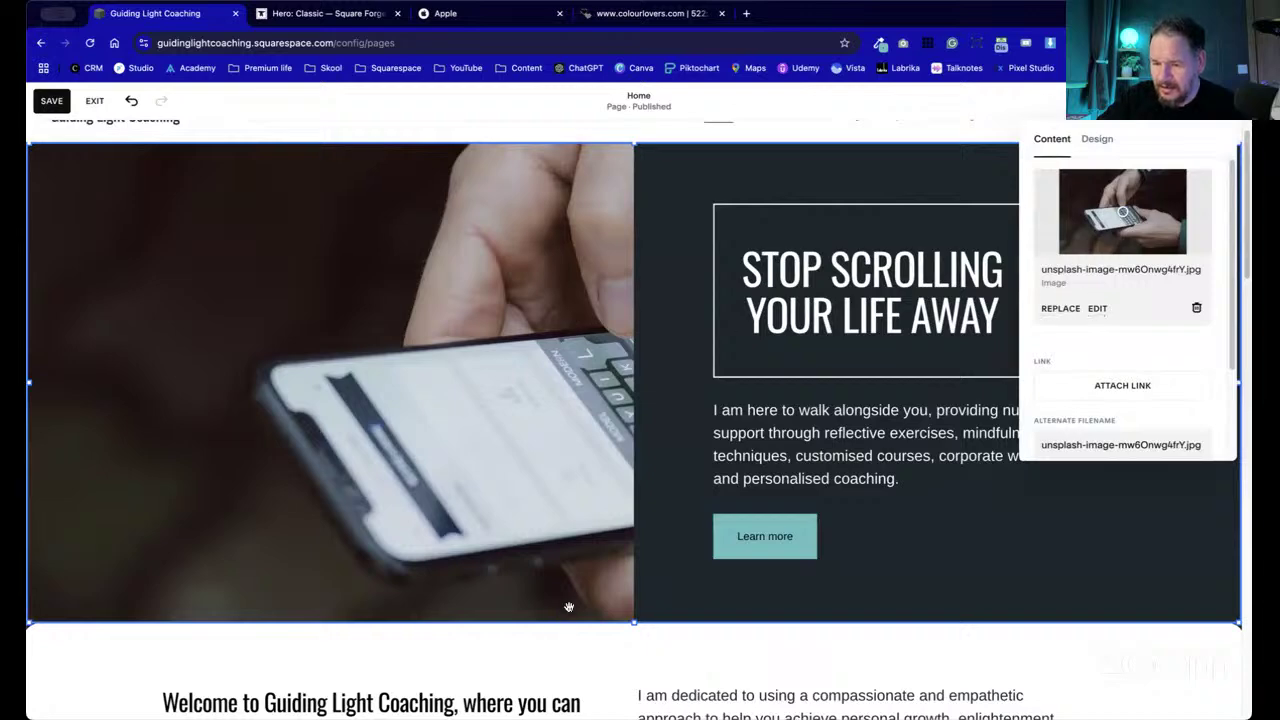
pyautogui.click(1094, 308)
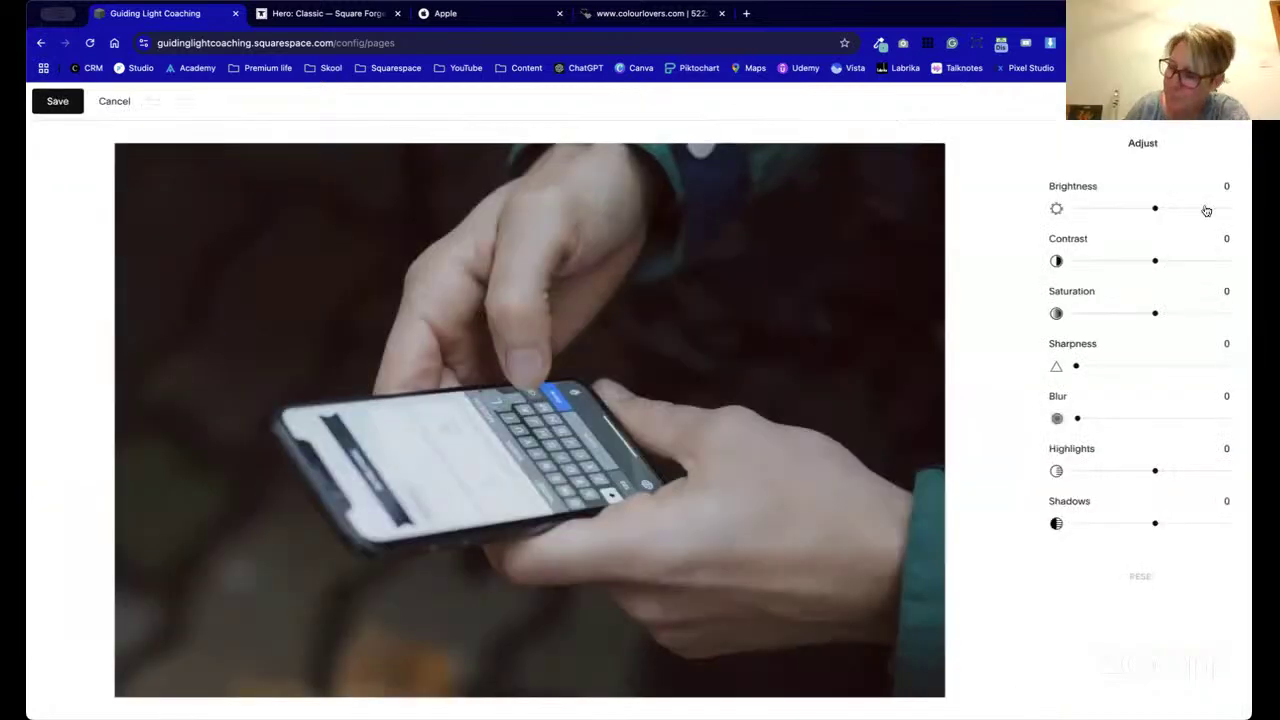
pyautogui.click(1203, 128)
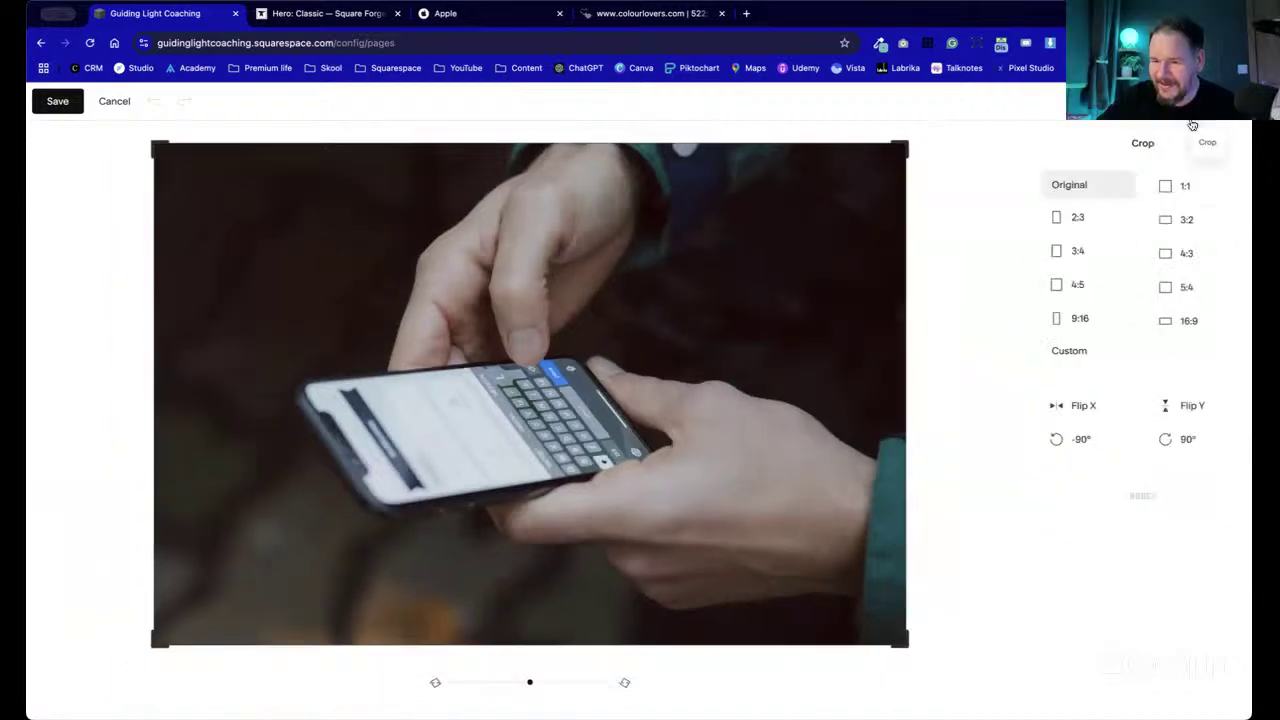
pyautogui.moveTo(818, 186); pyautogui.dragTo(713, 254)
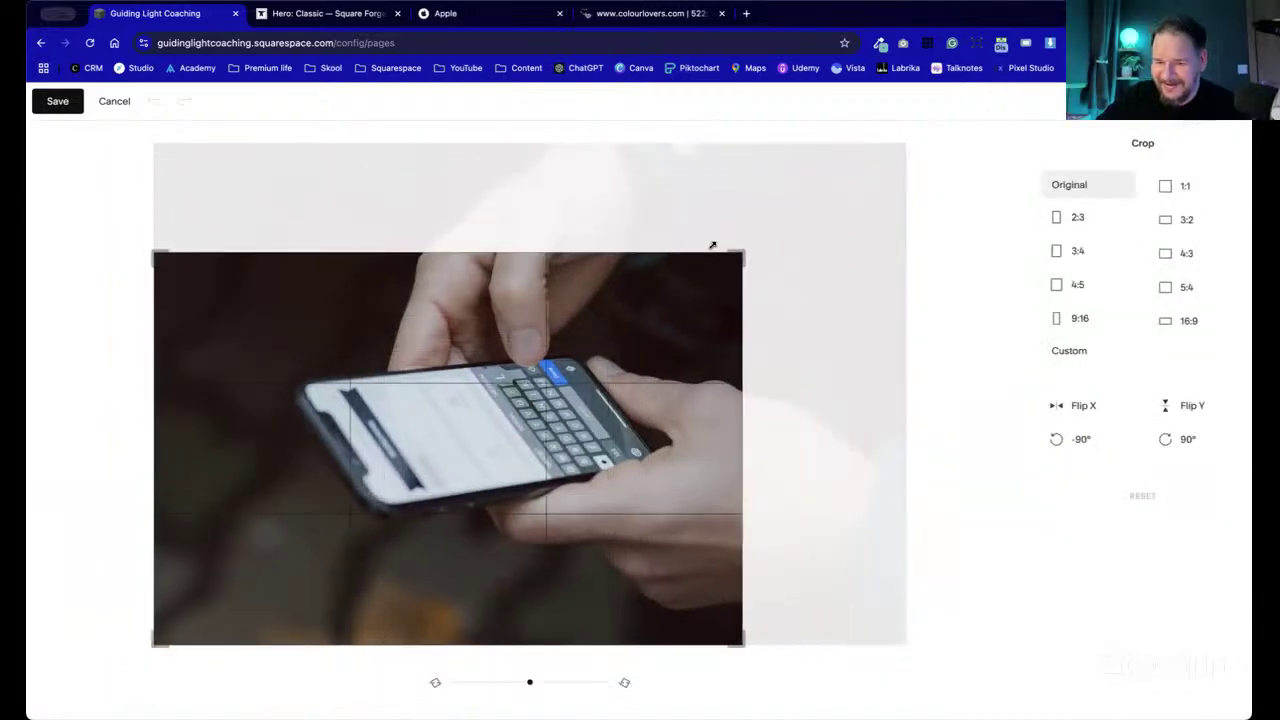
pyautogui.moveTo(604, 434); pyautogui.dragTo(790, 345)
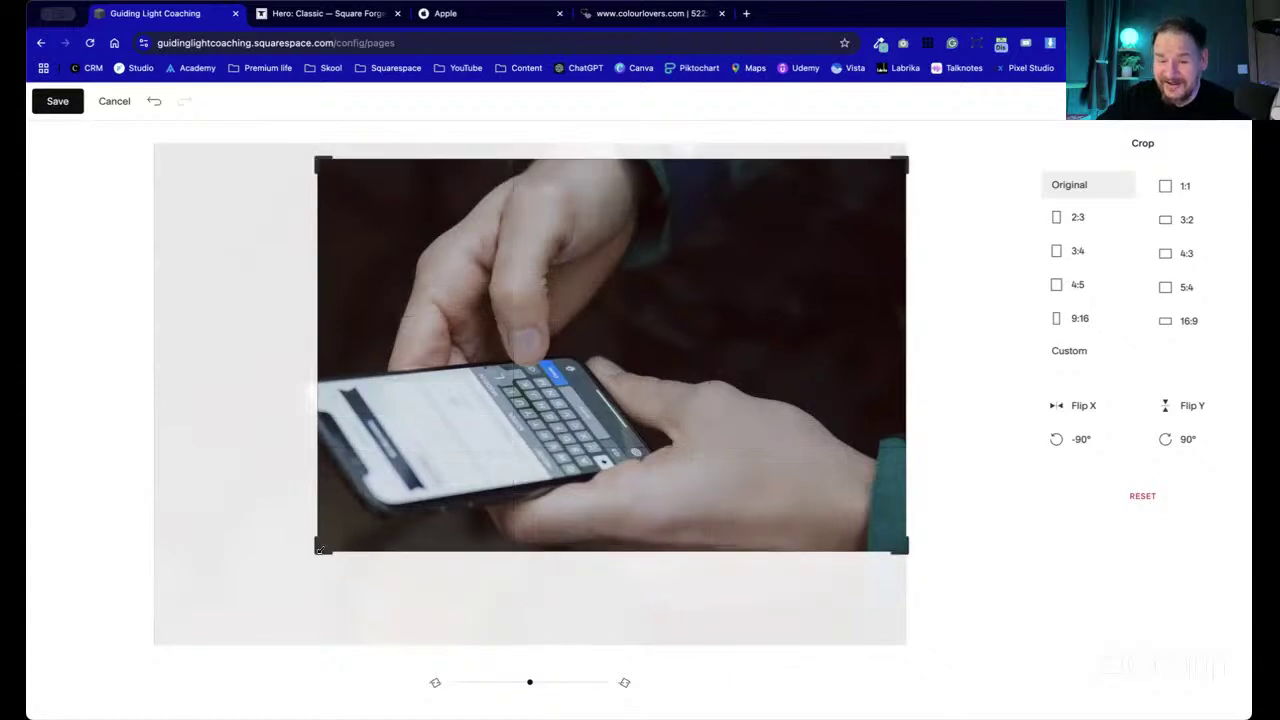
pyautogui.moveTo(314, 555); pyautogui.dragTo(229, 611)
pyautogui.moveTo(471, 466); pyautogui.dragTo(497, 494)
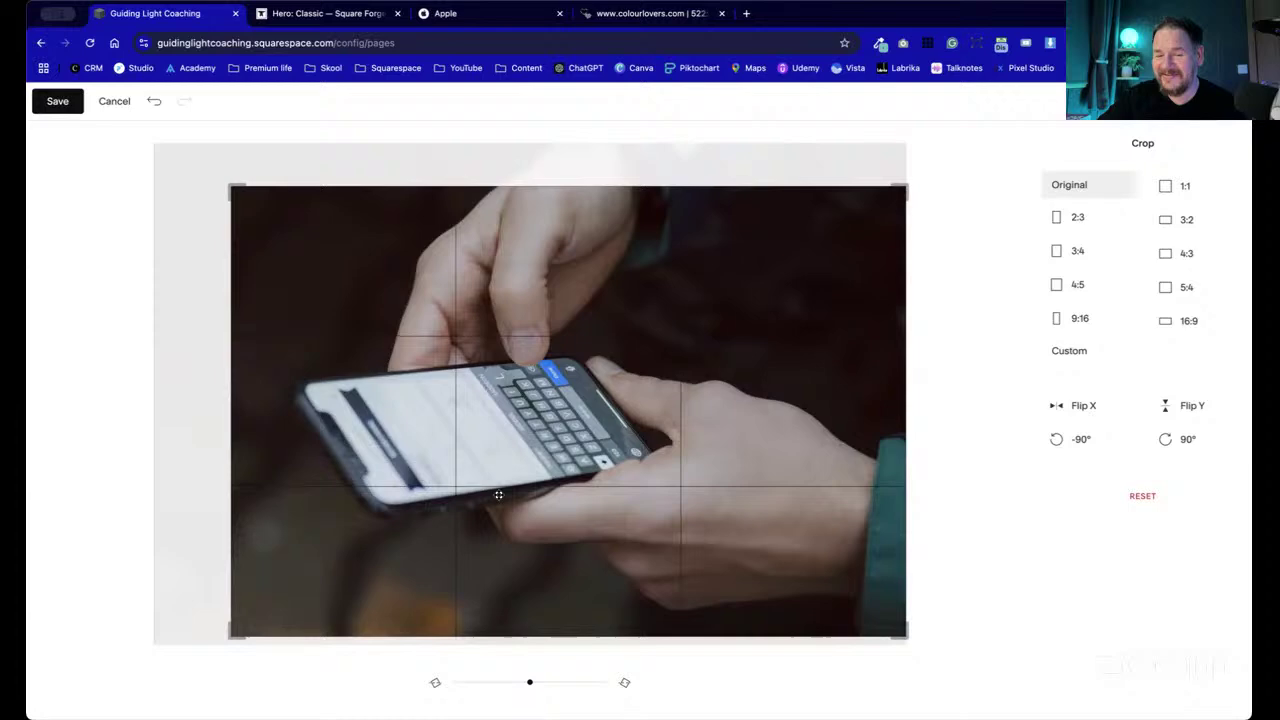
pyautogui.click(57, 101)
# - Narrow the phone image so it covers only the left half of the hero, ending where the dark shape begins
pyautogui.click(700, 445)
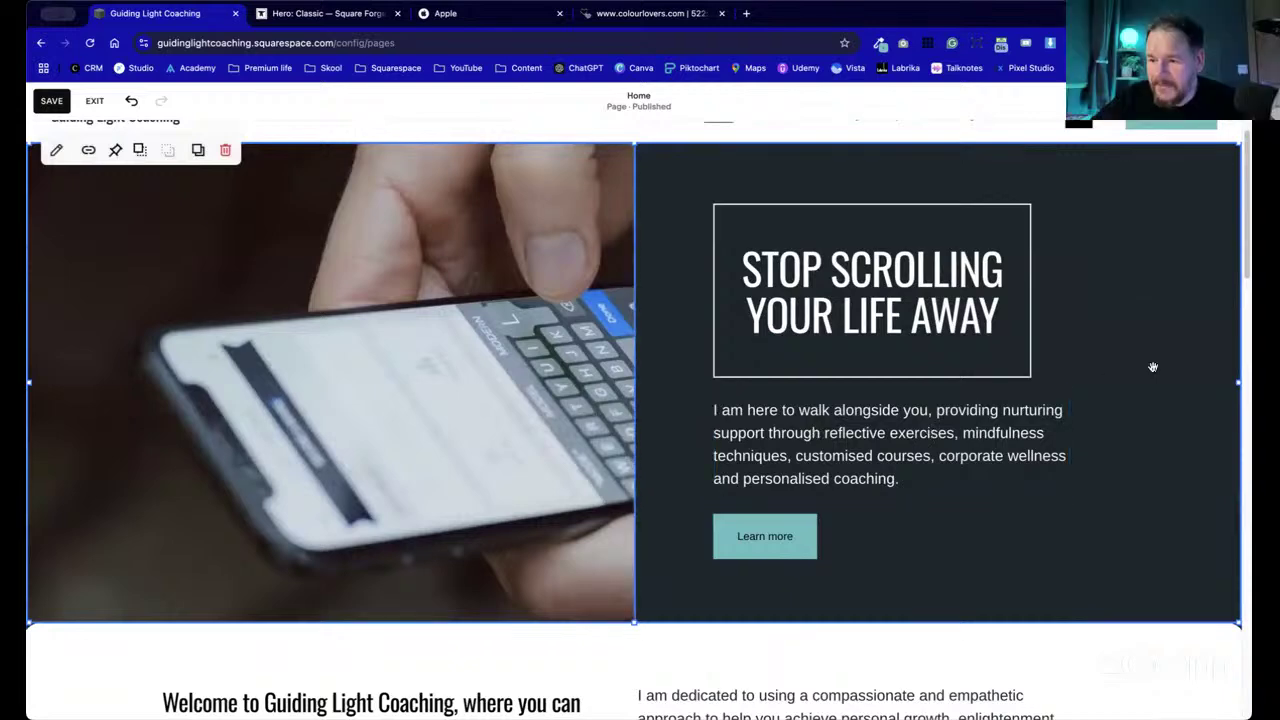
pyautogui.click(1036, 390)
pyautogui.moveTo(1036, 390); pyautogui.dragTo(640, 386)
pyautogui.click(576, 657)
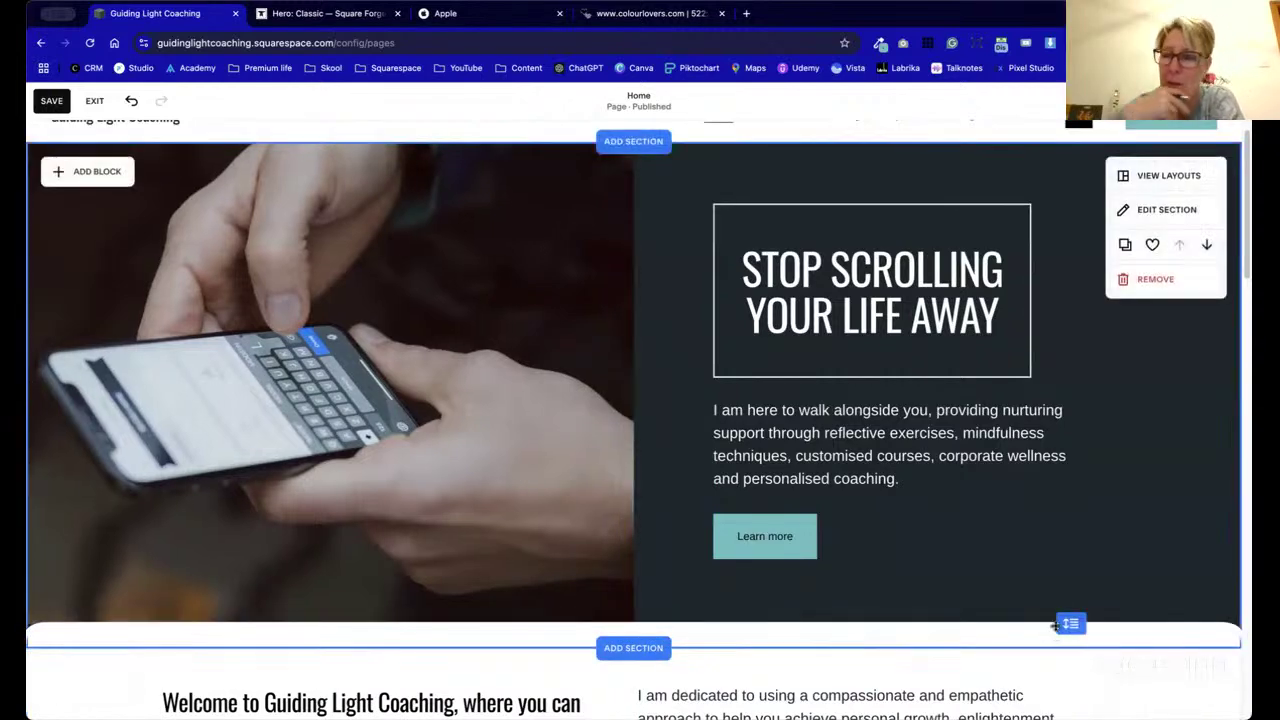
# - Move the phone image's focal point slightly left to give the phone more space from the edge, and save the page
pyautogui.click(1070, 612)
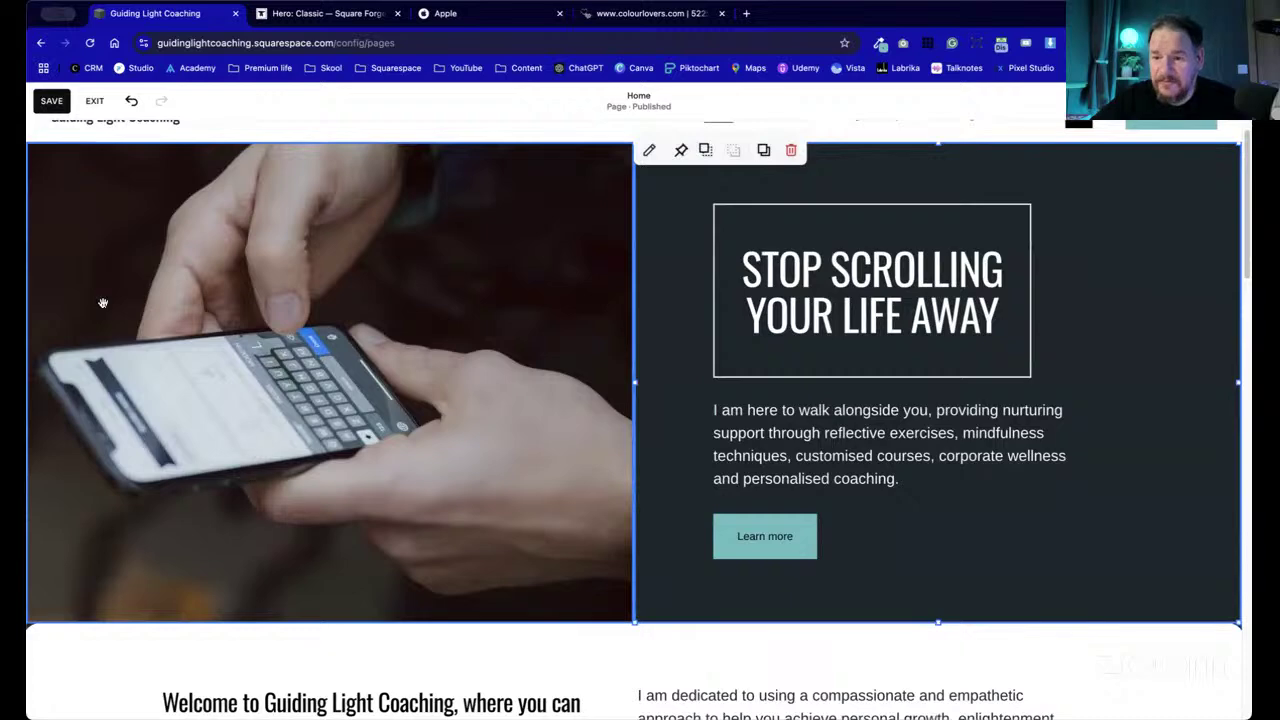
pyautogui.doubleClick(314, 396)
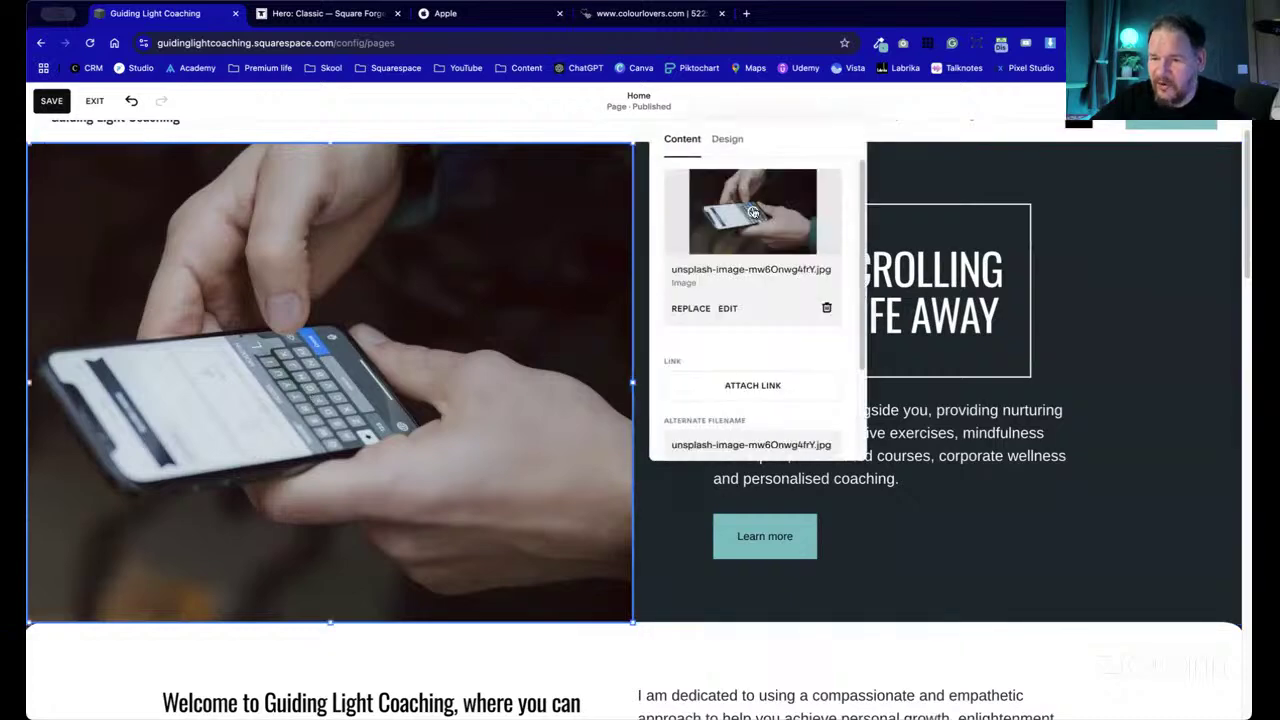
pyautogui.moveTo(752, 212); pyautogui.dragTo(742, 215)
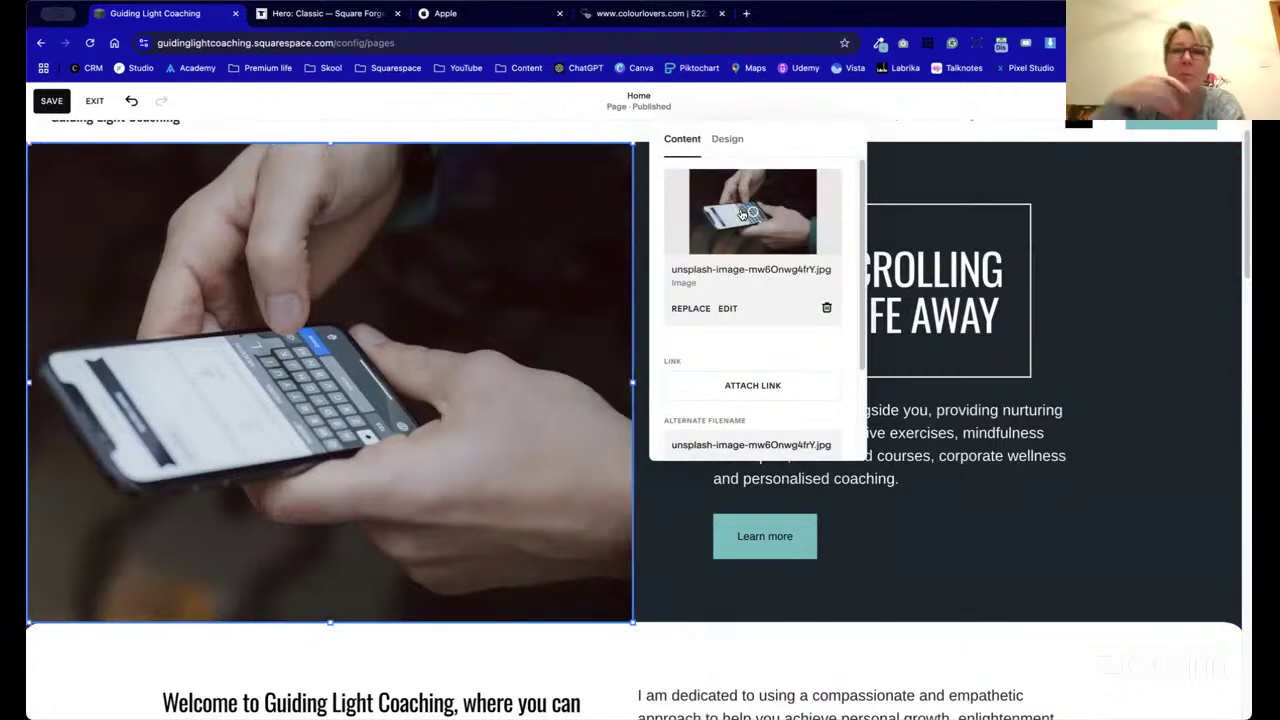
pyautogui.click(668, 575)
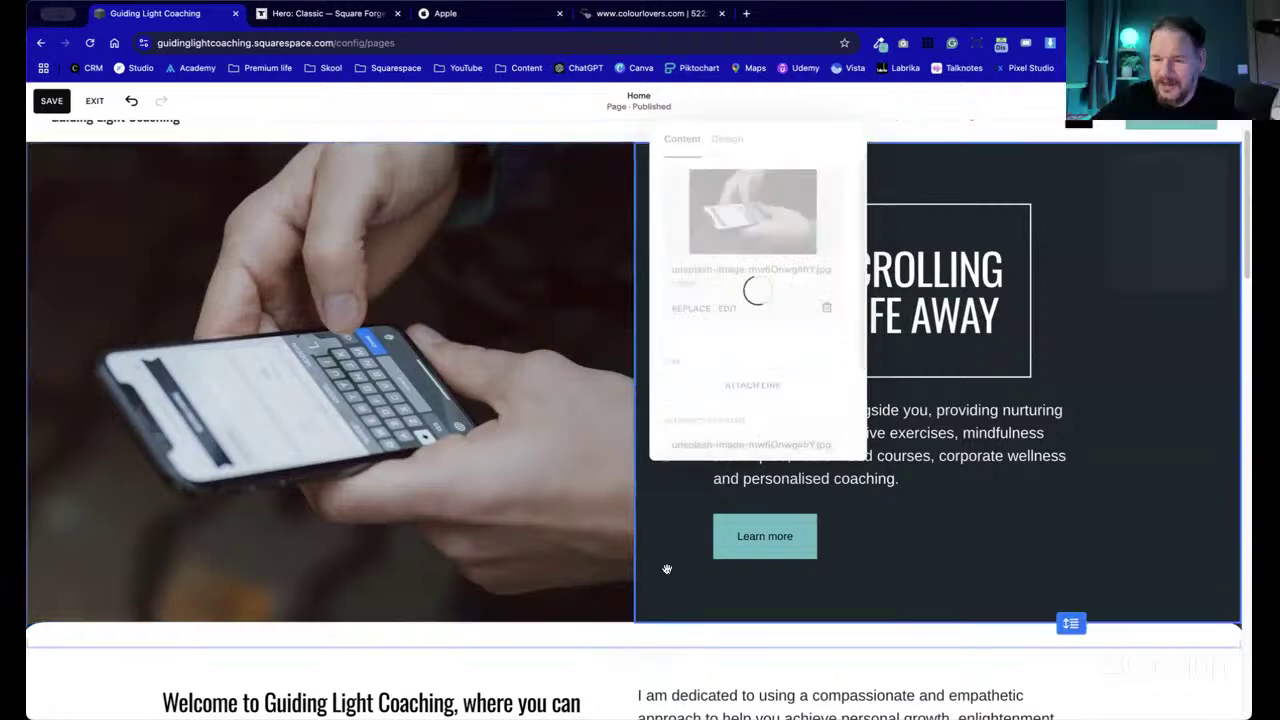
pyautogui.scroll(-1, 683, 568)
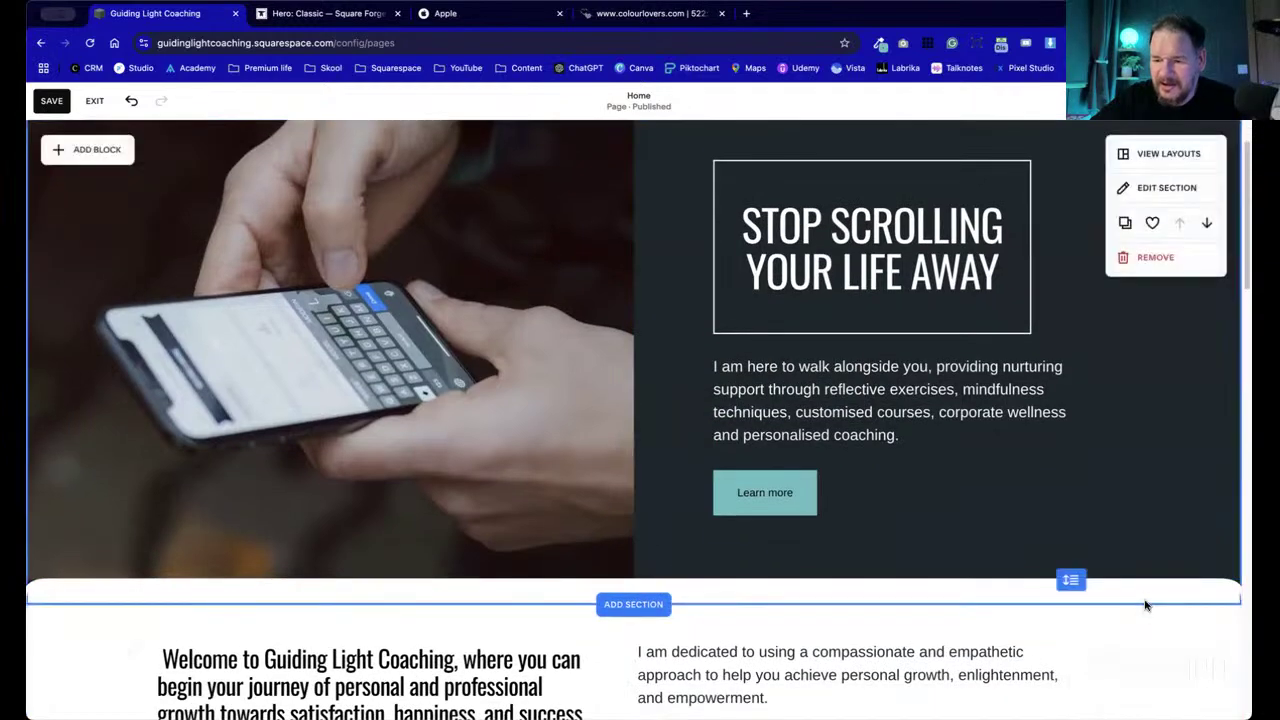
pyautogui.scroll(2, 1146, 603)
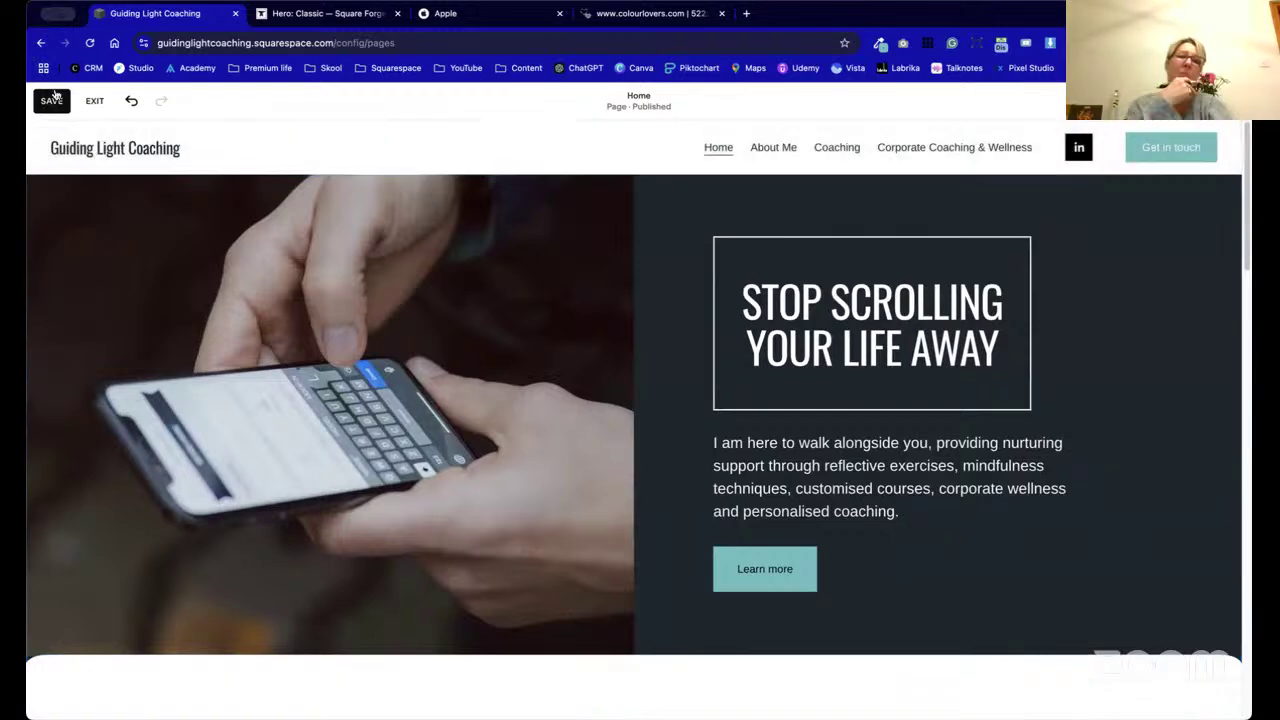
pyautogui.click(51, 101)
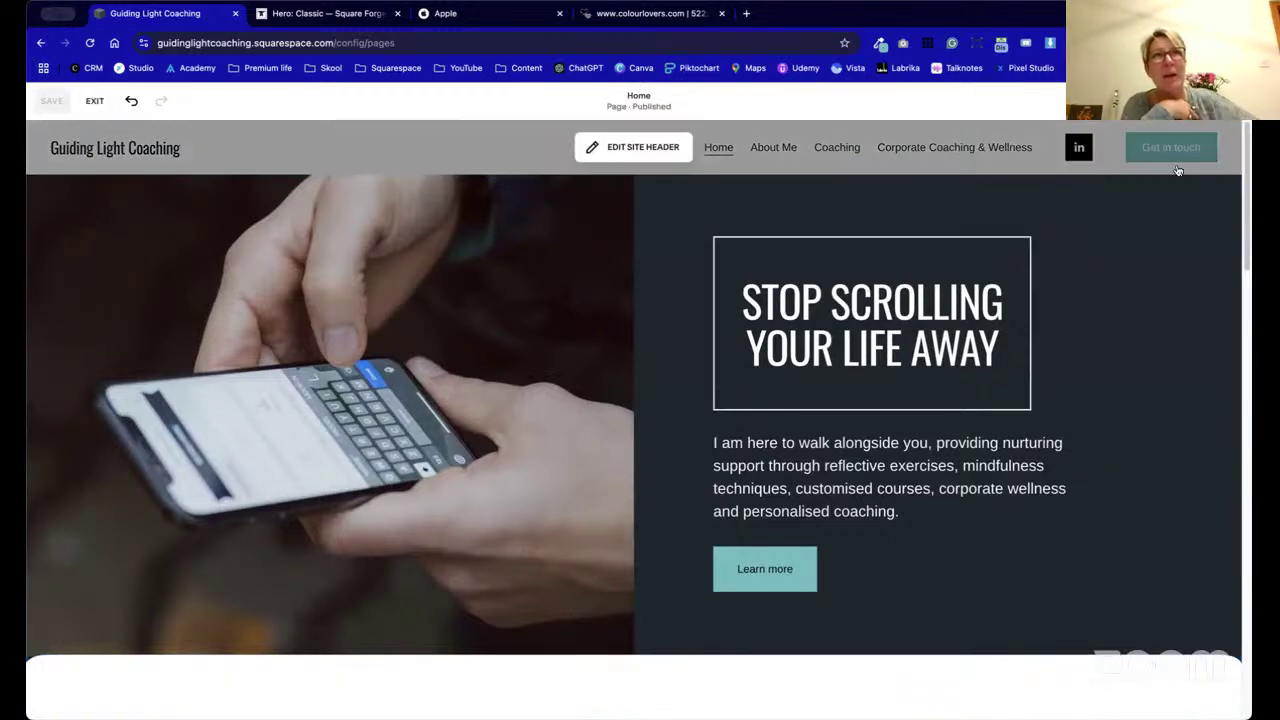
# - Try the Fill Screen option on the hero section and switch it back off
pyautogui.moveTo(1167, 411)
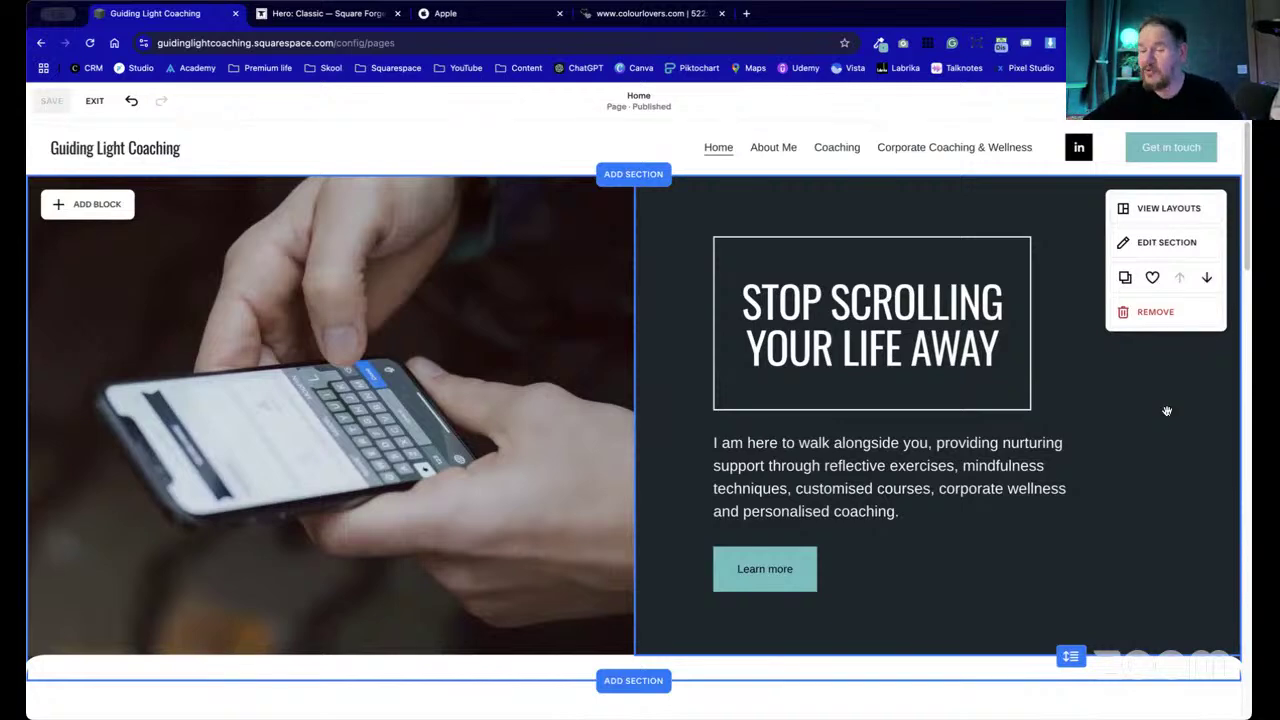
pyautogui.scroll(-5, 1149, 469)
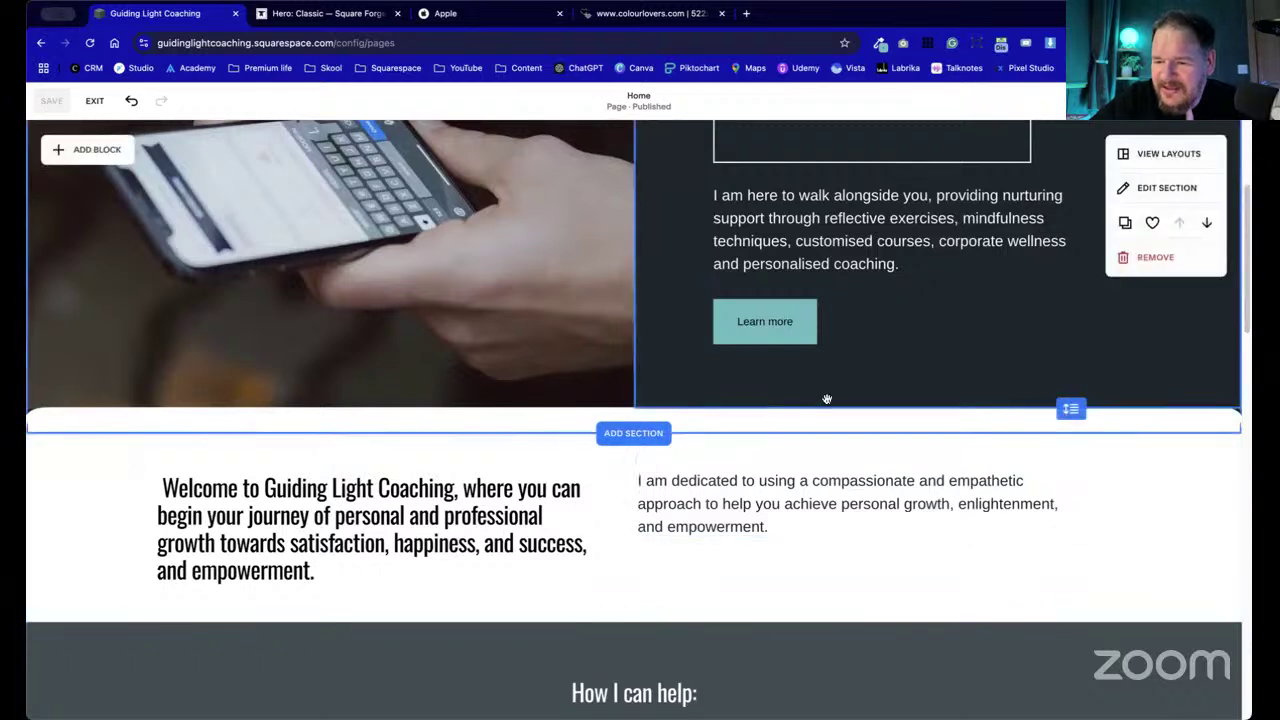
pyautogui.click(1168, 194)
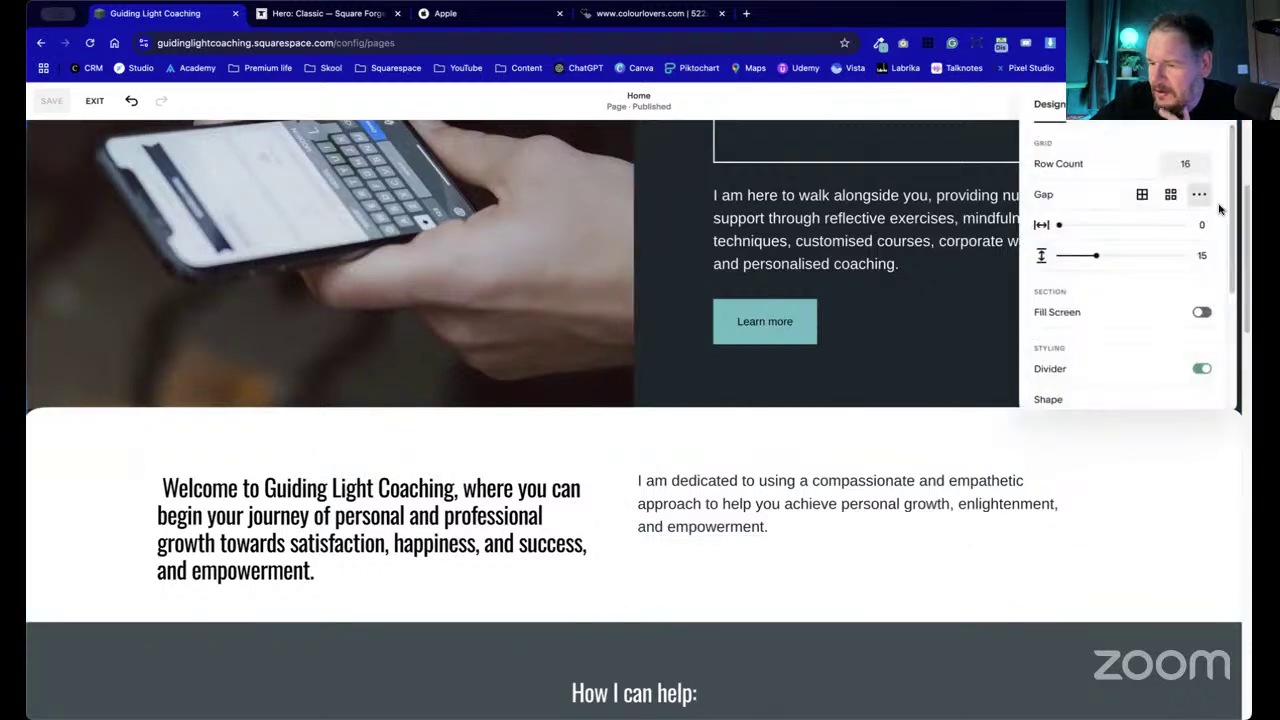
pyautogui.click(1203, 313)
pyautogui.click(1203, 313)
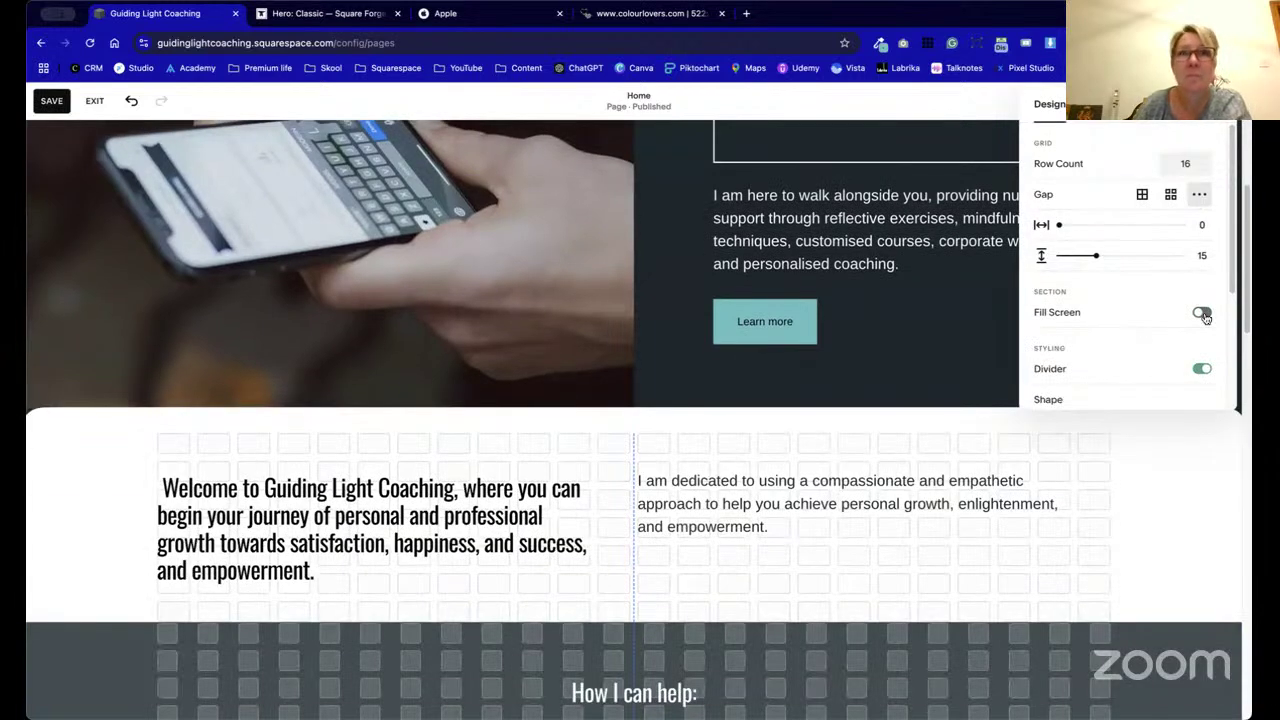
pyautogui.click(1203, 313)
pyautogui.click(1203, 313)
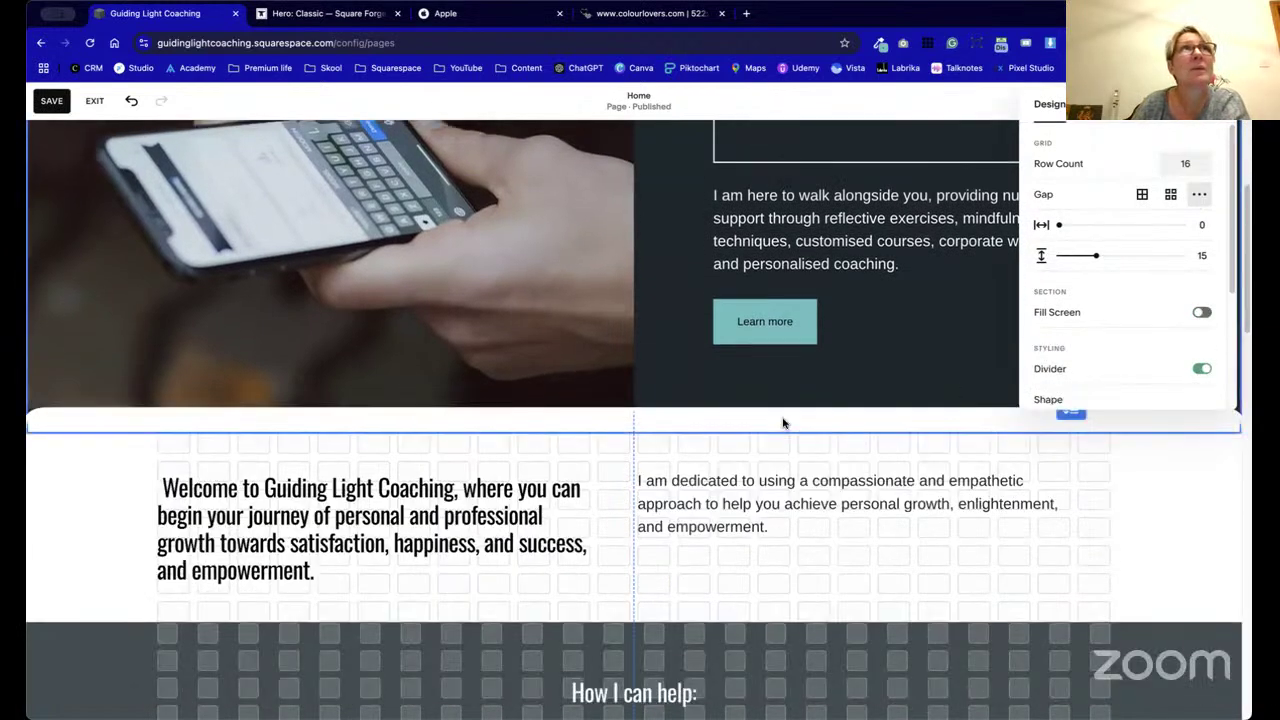
pyautogui.click(1013, 440)
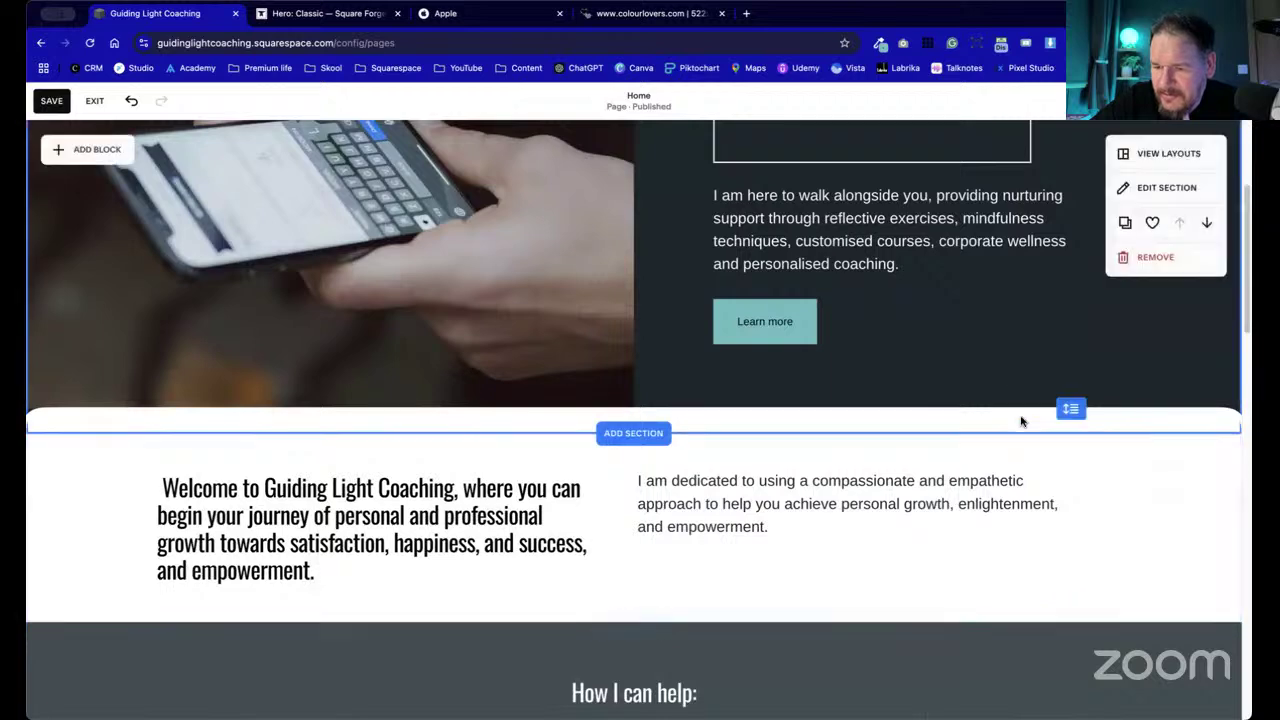
# - Turn off the curved divider at the bottom of the hero section and check the straight edge
pyautogui.click(1163, 188)
pyautogui.scroll(-2, 1161, 315)
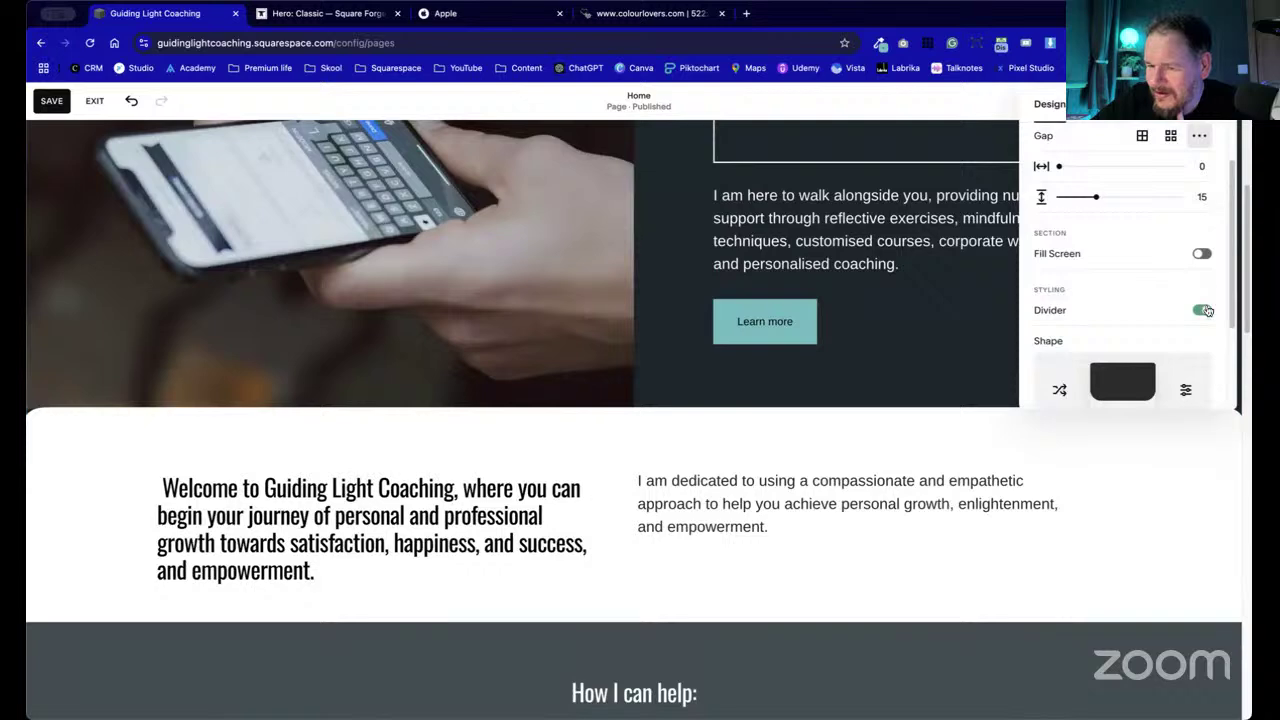
pyautogui.click(1215, 308)
pyautogui.scroll(3, 696, 318)
pyautogui.scroll(-4, 786, 420)
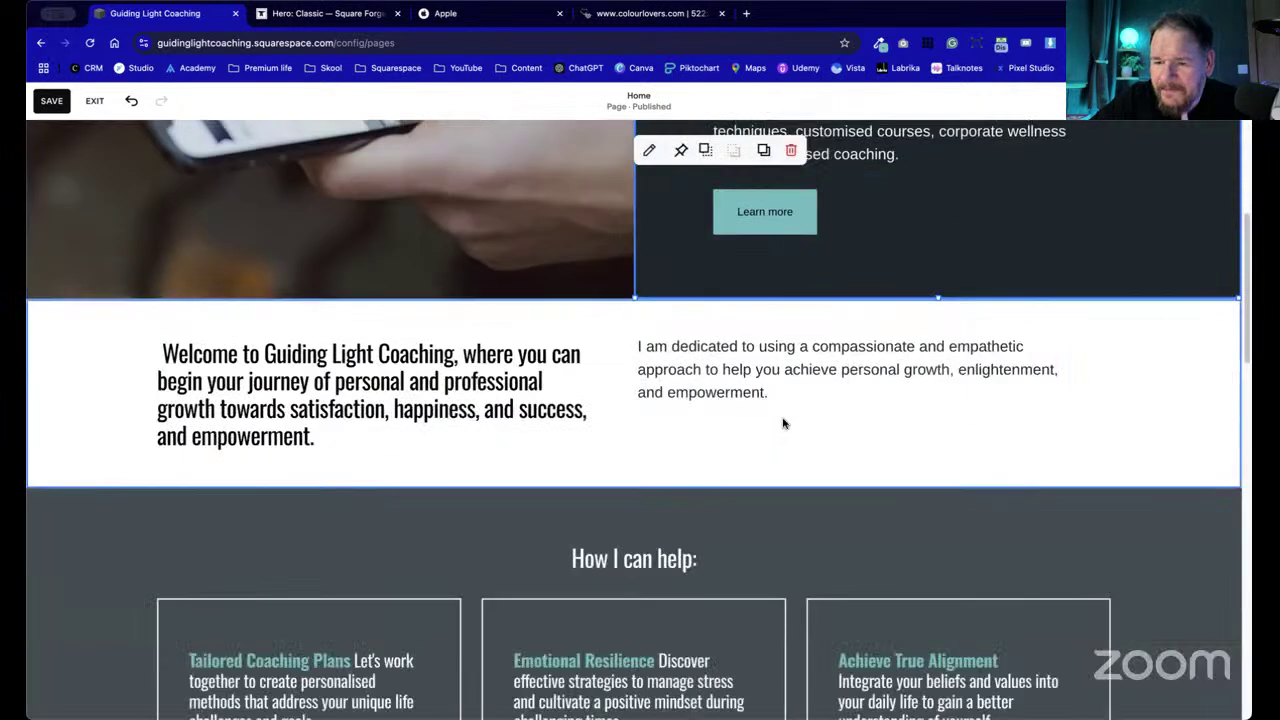
pyautogui.scroll(1, 700, 440)
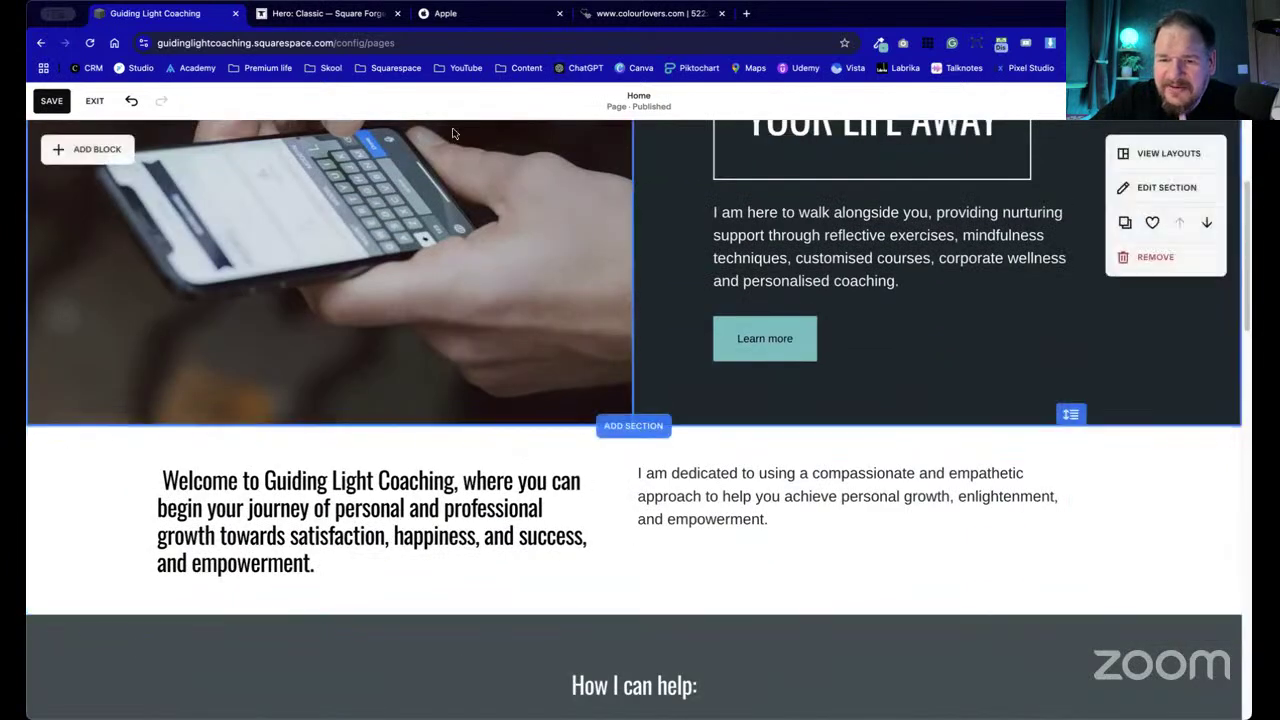
# - Switch to the Square Forge site and open its Content: Benefits page for layout ideas
pyautogui.click(322, 14)
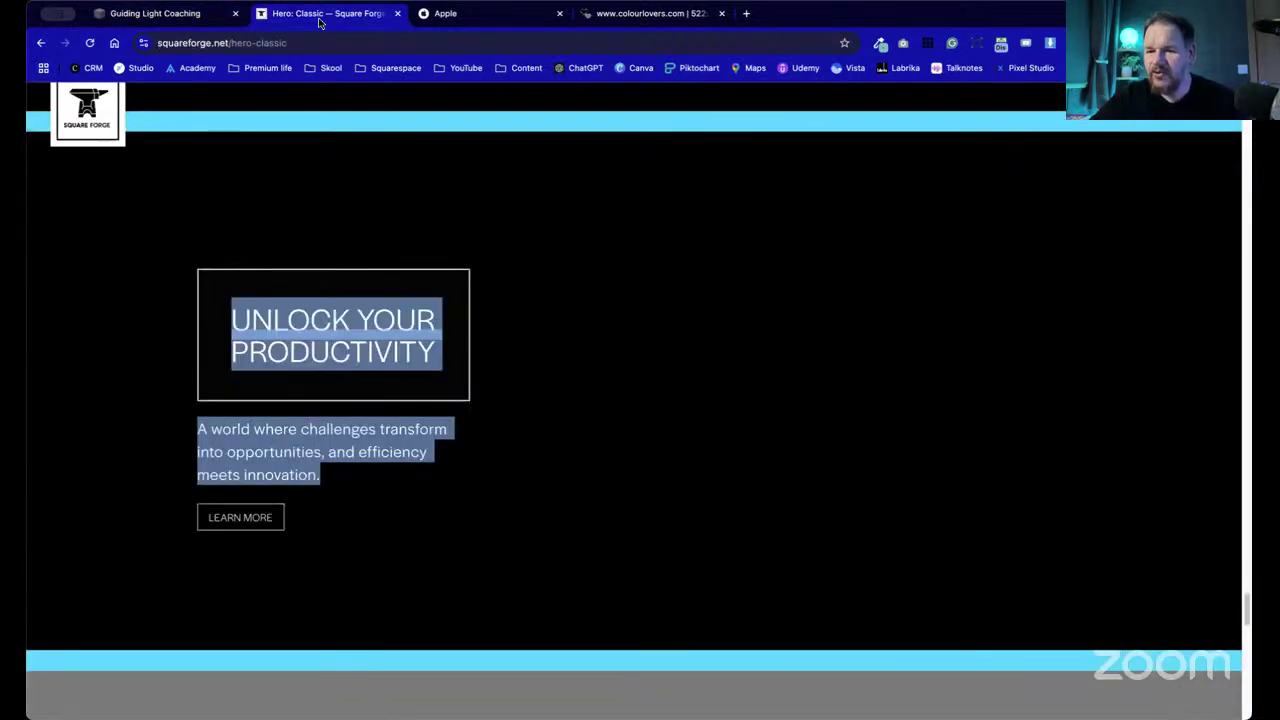
pyautogui.click(484, 204)
pyautogui.scroll(20, 543, 251)
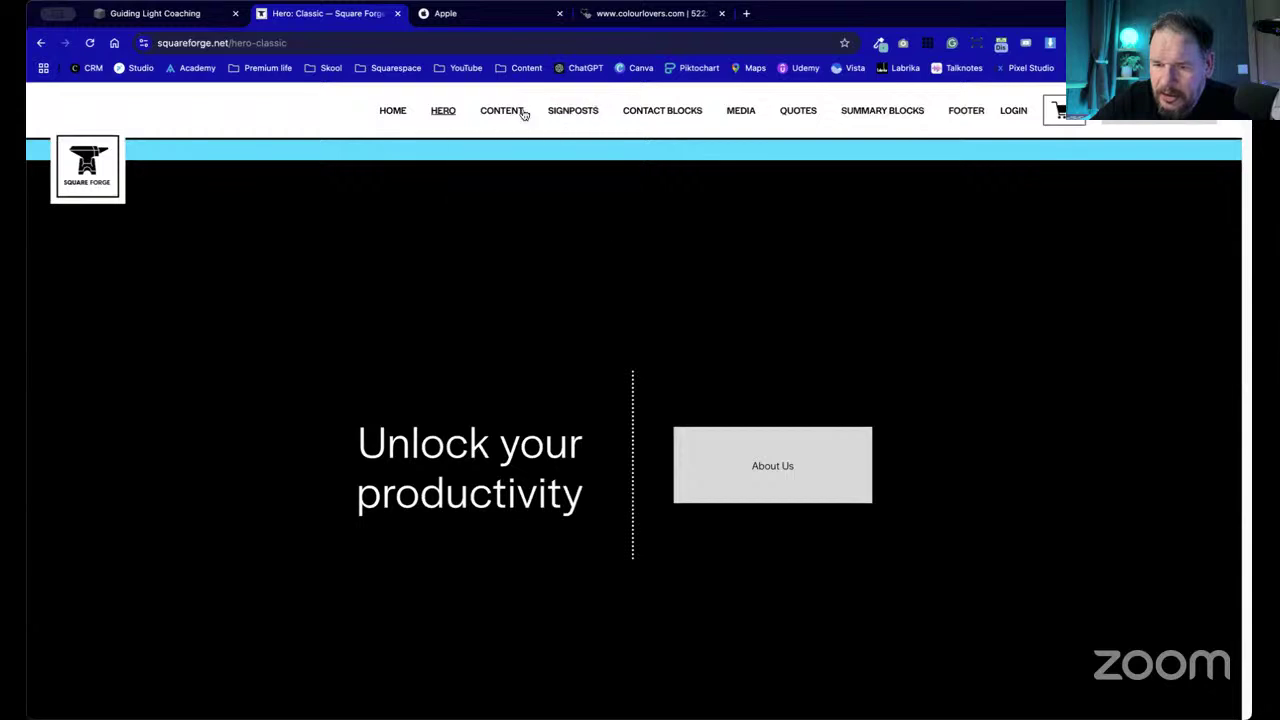
pyautogui.moveTo(520, 114)
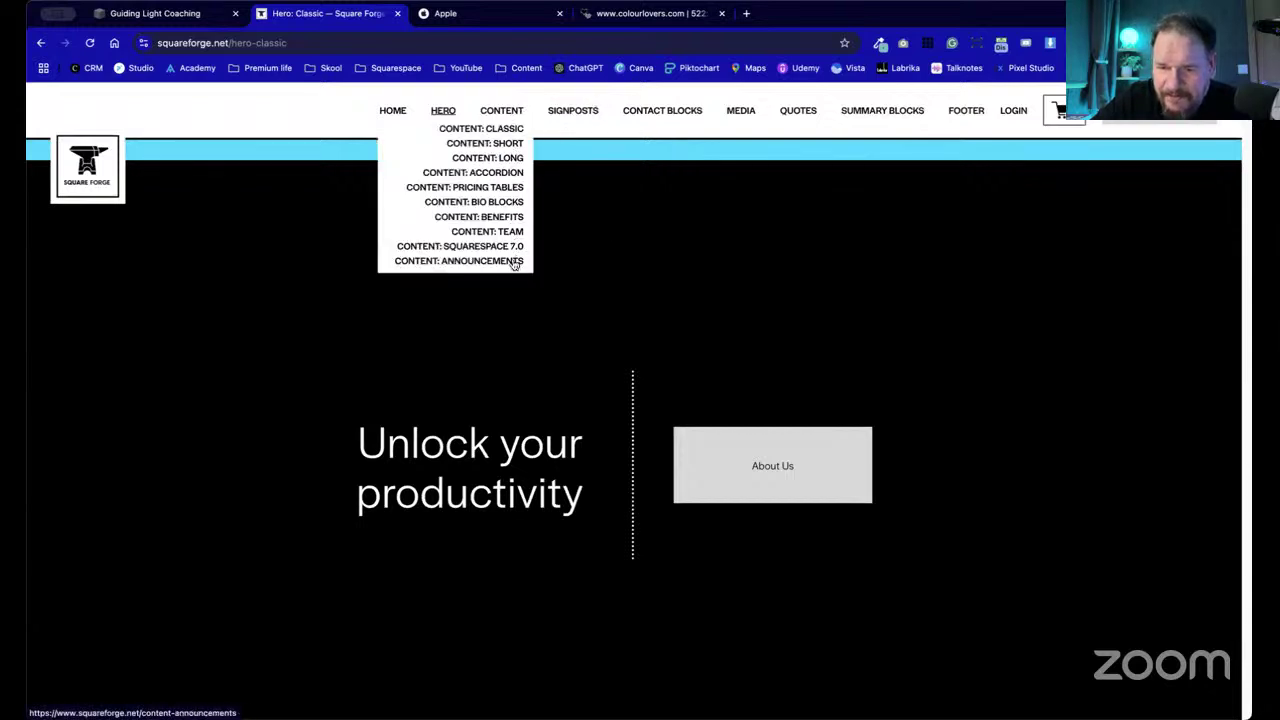
pyautogui.click(516, 218)
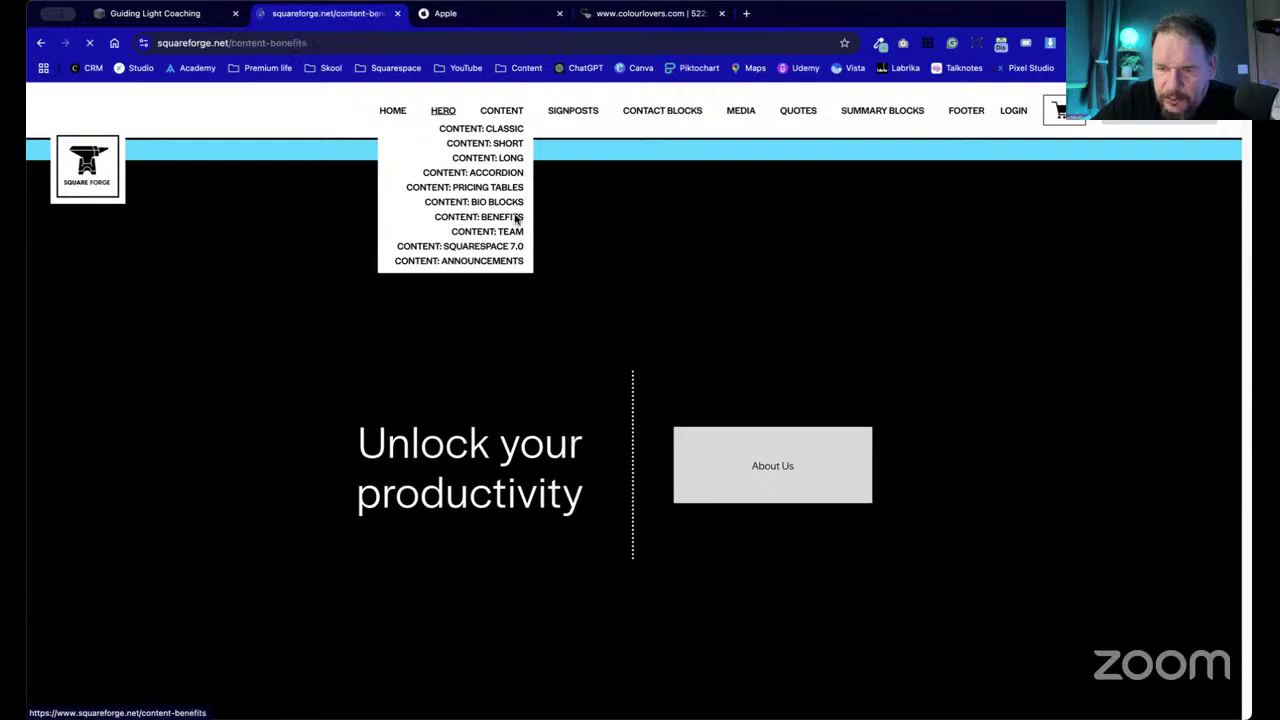
# - Examine the Content: Benefits page's layouts, comparing the Key Benefits grid, the dark grid and the split text-and-benefits section
pyautogui.scroll(-5, 517, 300)
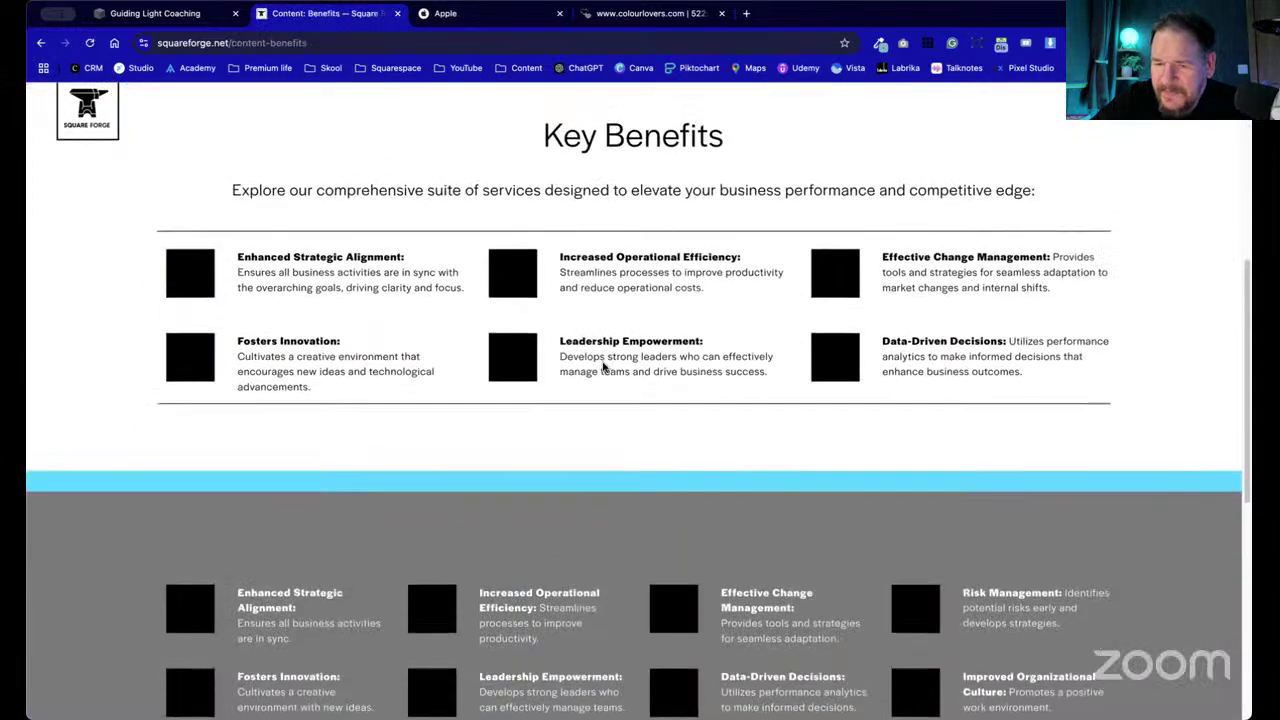
pyautogui.scroll(1, 603, 367)
pyautogui.moveTo(1197, 443); pyautogui.dragTo(251, 306)
pyautogui.click(333, 307)
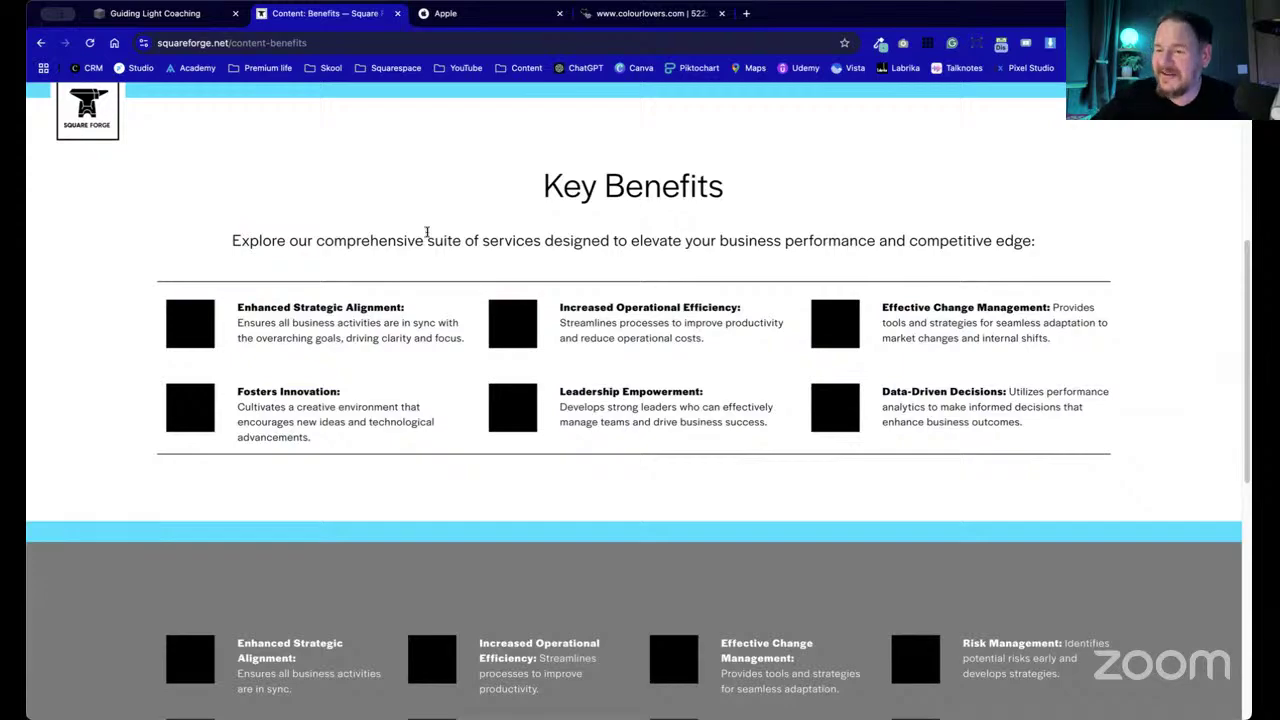
pyautogui.scroll(-8, 476, 372)
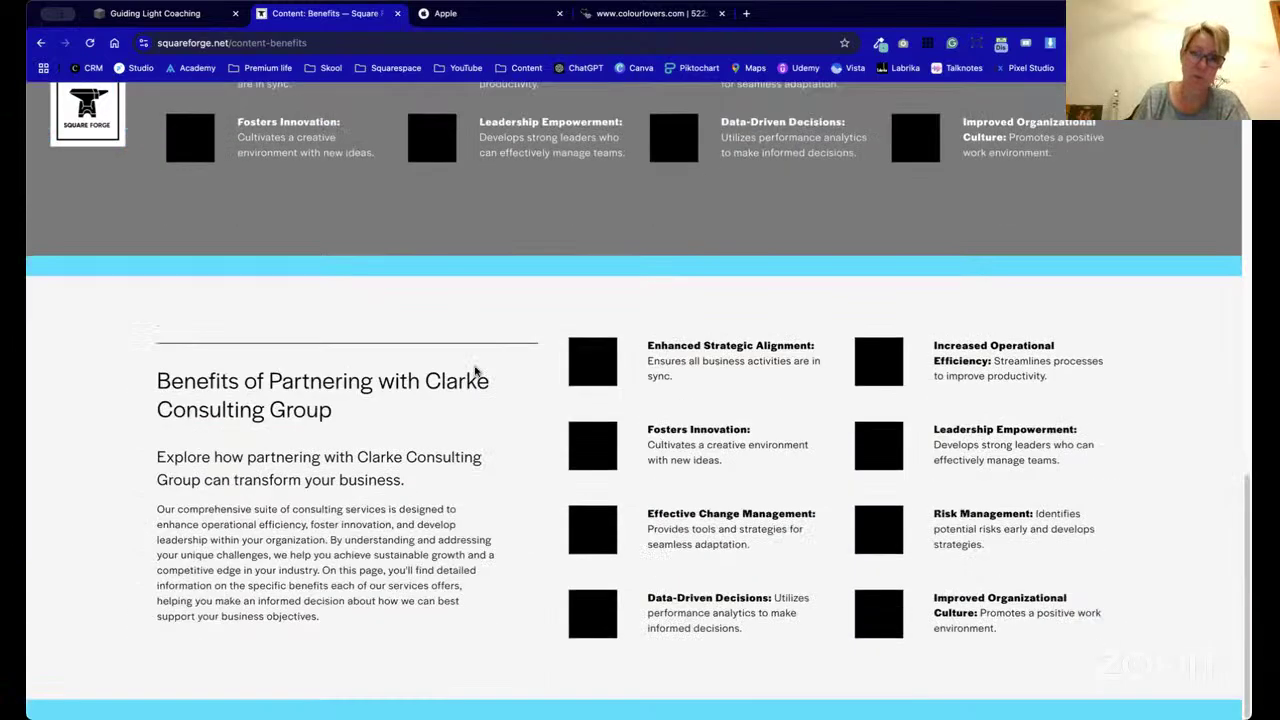
pyautogui.scroll(10, 476, 372)
pyautogui.scroll(-4, 476, 364)
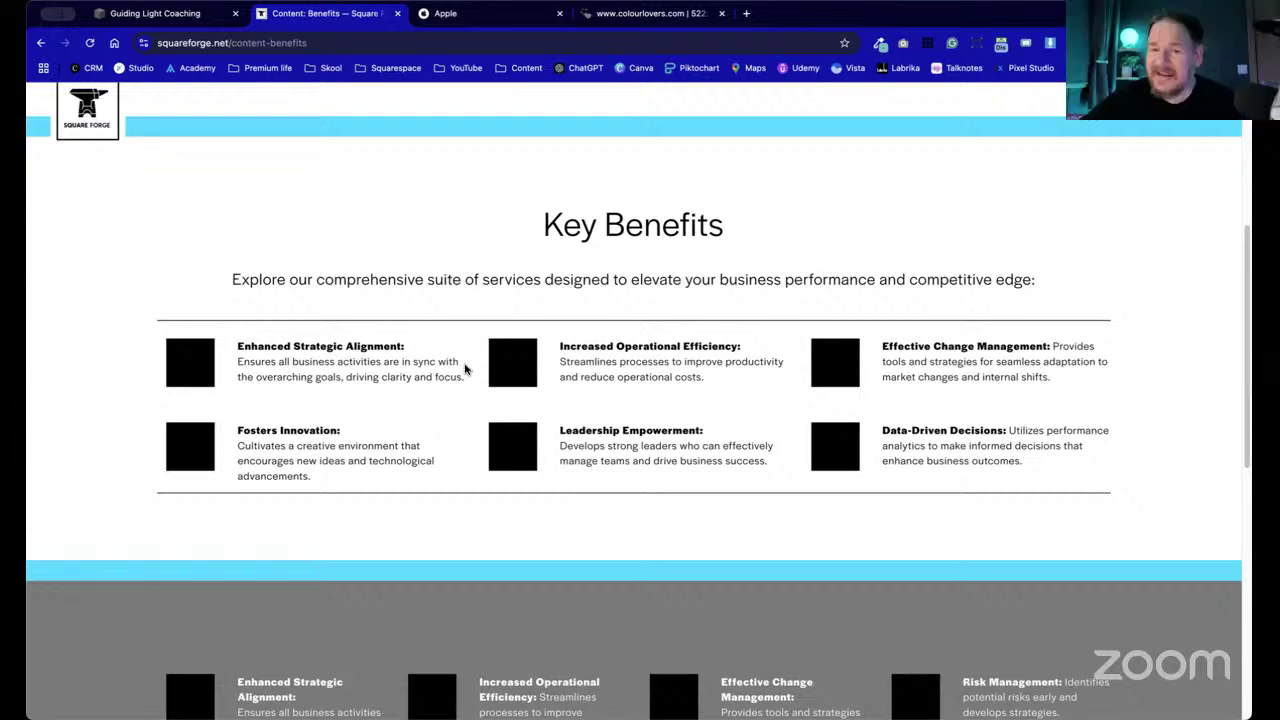
# - Return to the Guiding Light Coaching site, save the home page and leave editing for the full-width preview
pyautogui.click(188, 14)
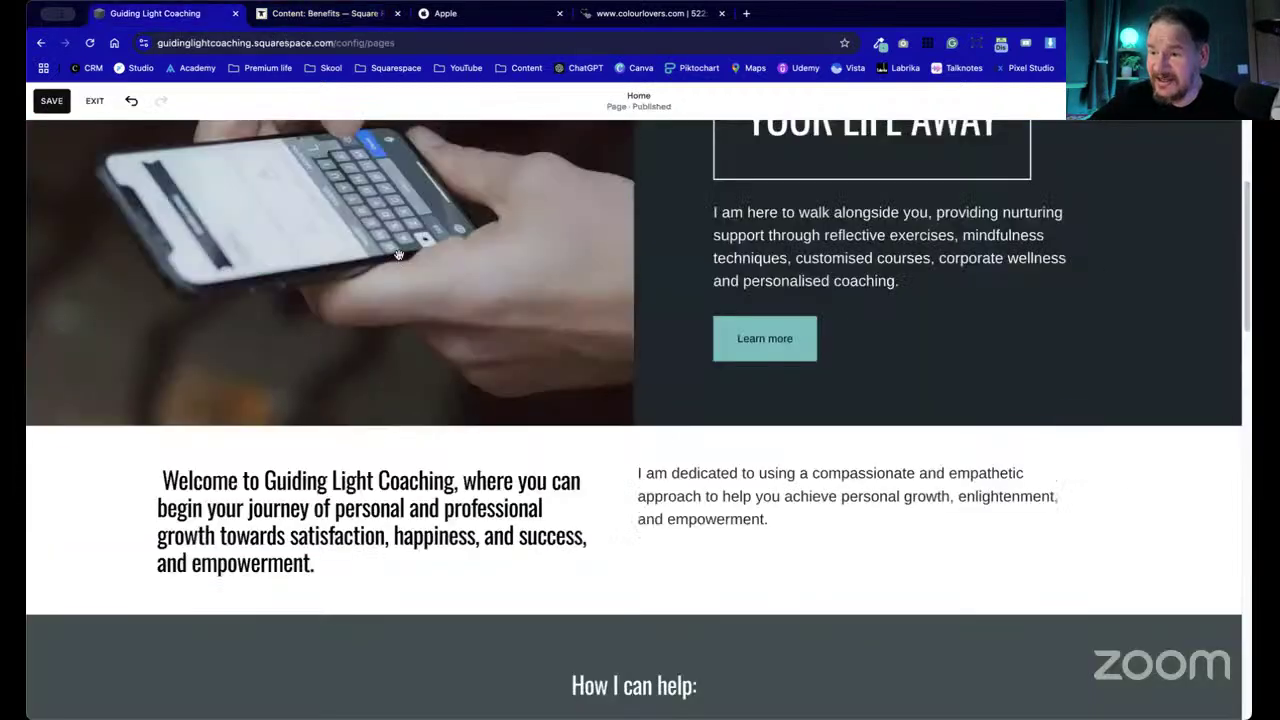
pyautogui.click(60, 100)
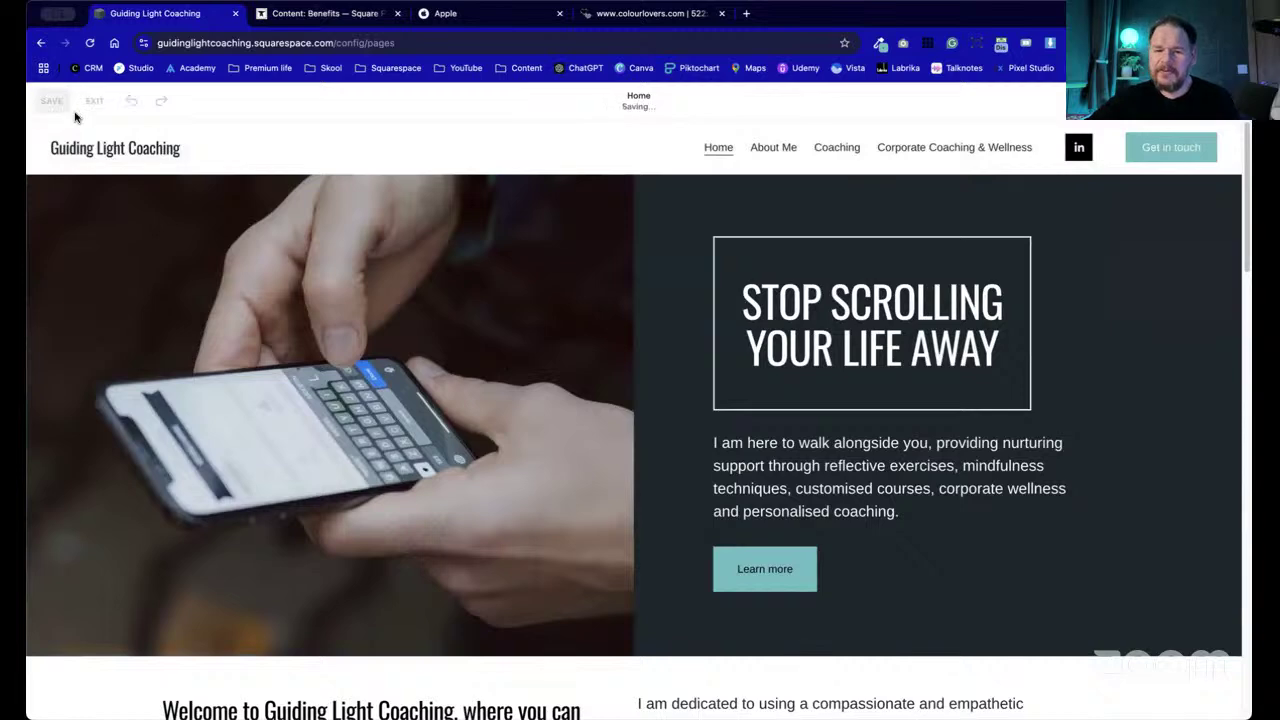
pyautogui.click(95, 102)
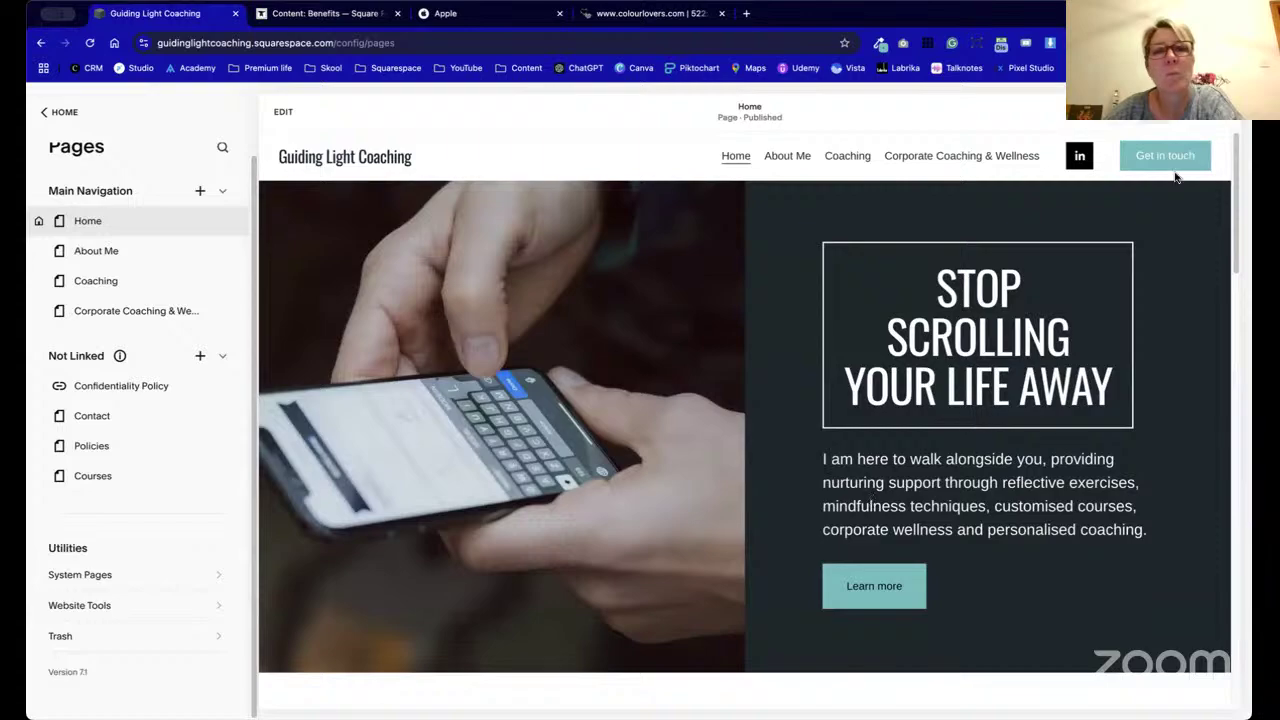
pyautogui.click(1236, 145)
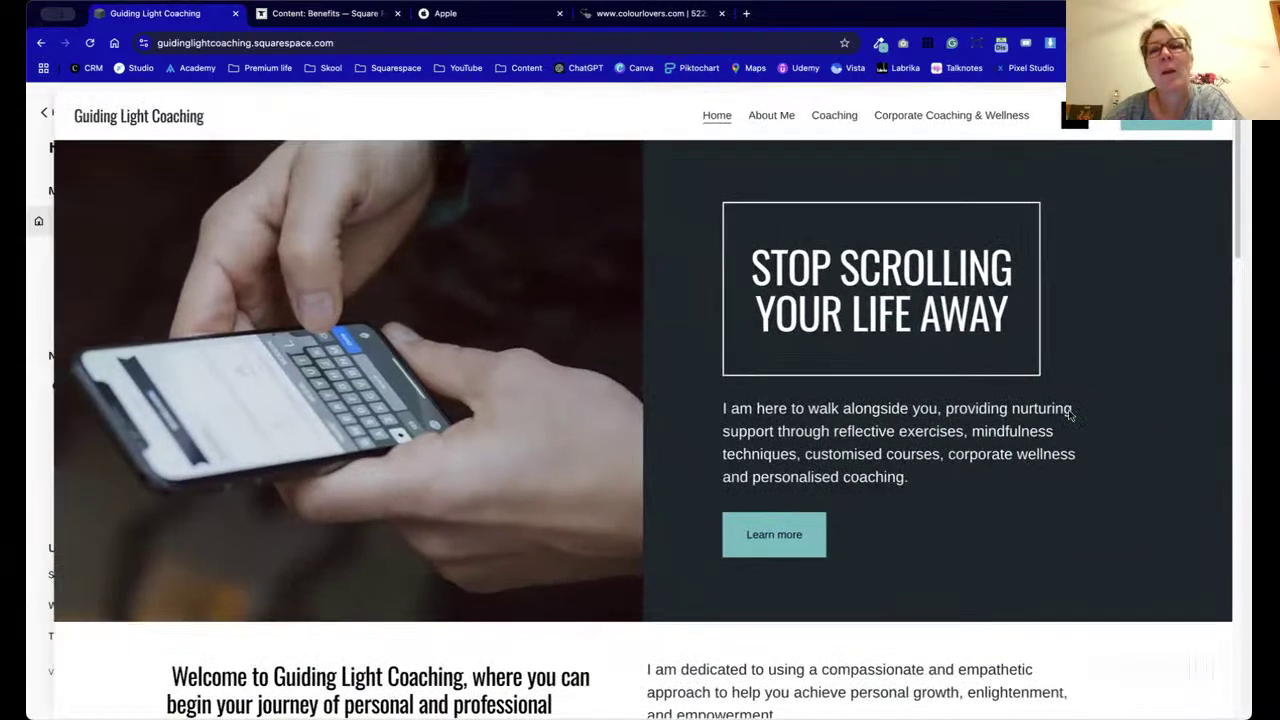
# - Review the home page preview from the hero through the service sections and accreditation logos to the footer
pyautogui.scroll(-3, 1078, 521)
pyautogui.scroll(3, 1078, 521)
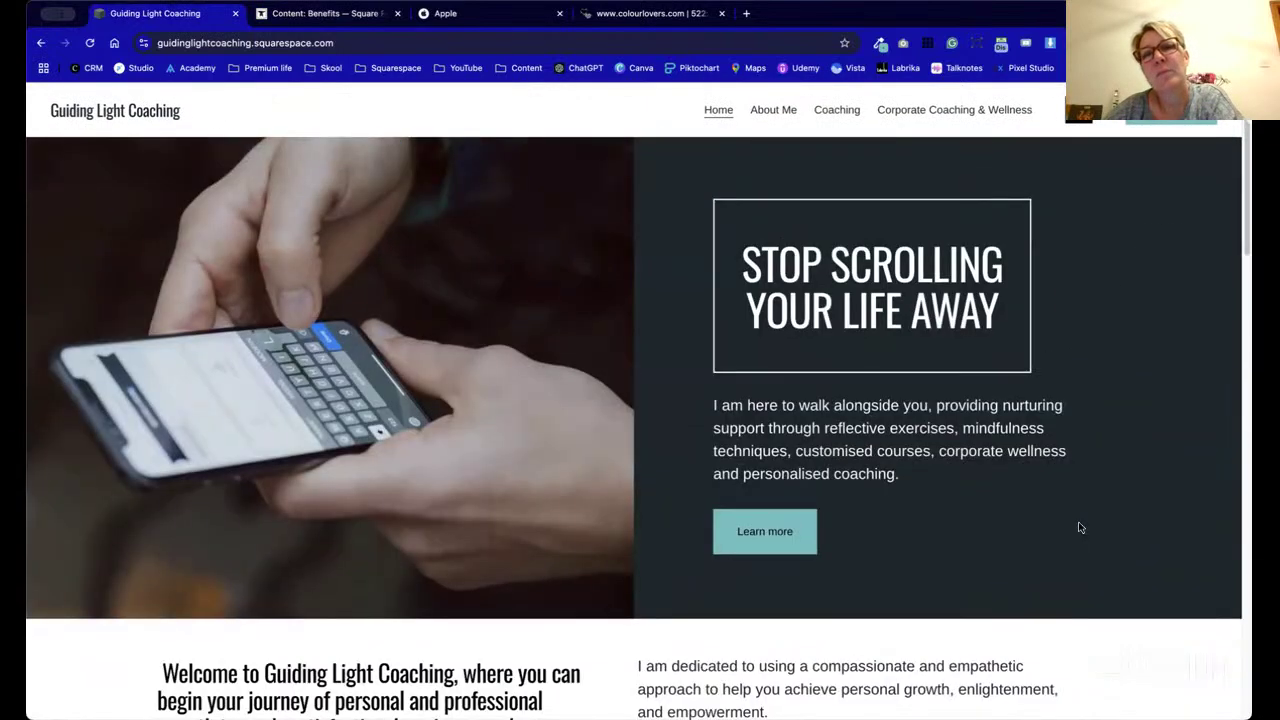
pyautogui.scroll(-5, 1078, 521)
pyautogui.scroll(5, 1078, 521)
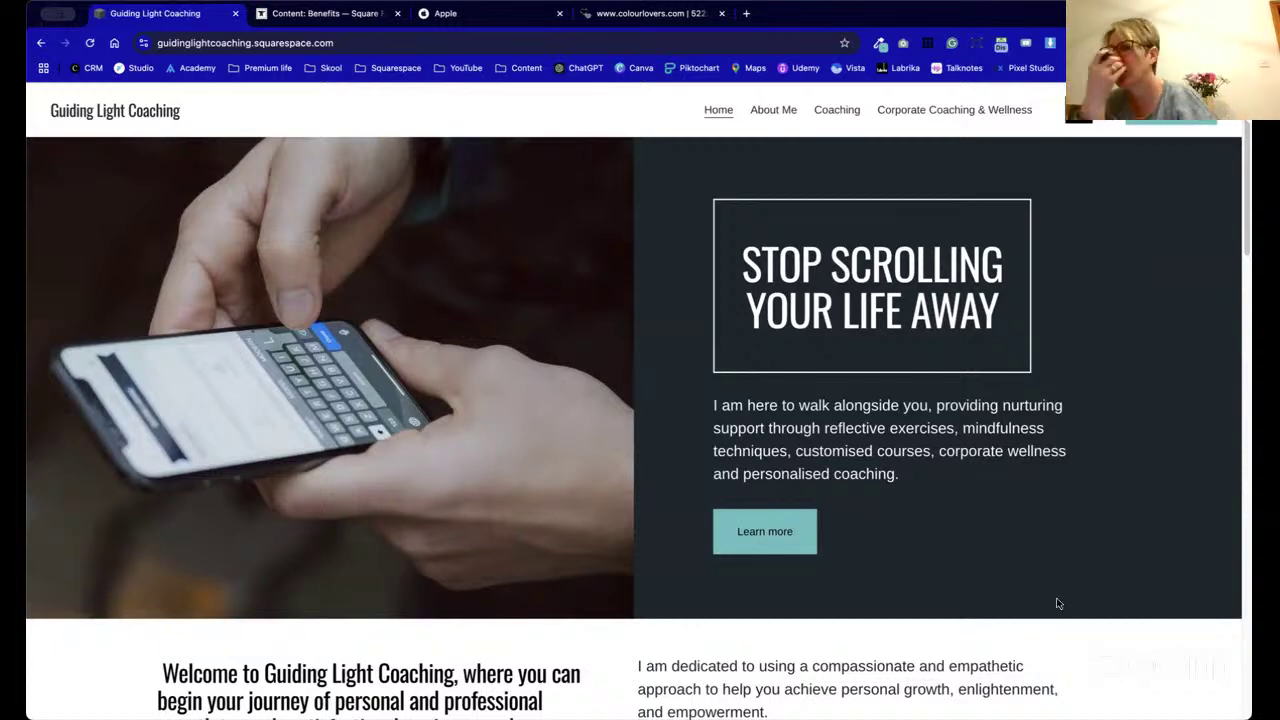
pyautogui.scroll(-3, 1058, 603)
pyautogui.scroll(-6, 1058, 603)
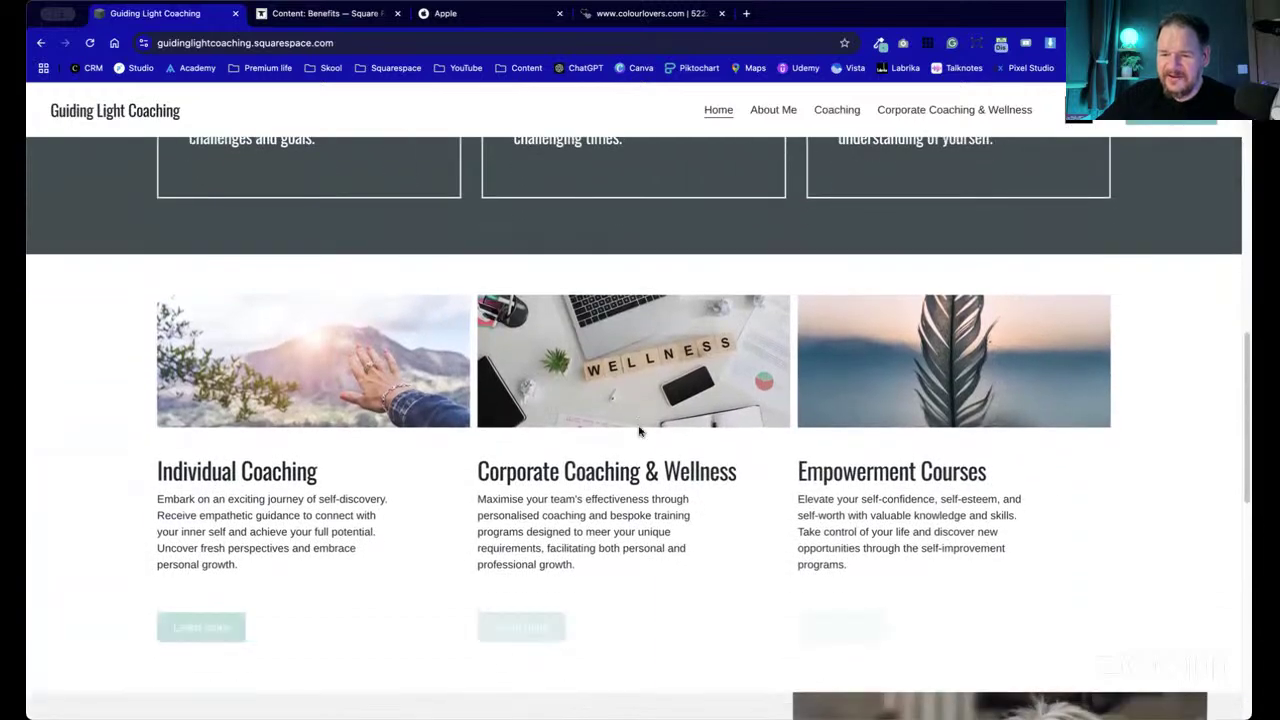
pyautogui.scroll(-3, 593, 475)
pyautogui.scroll(-5, 593, 475)
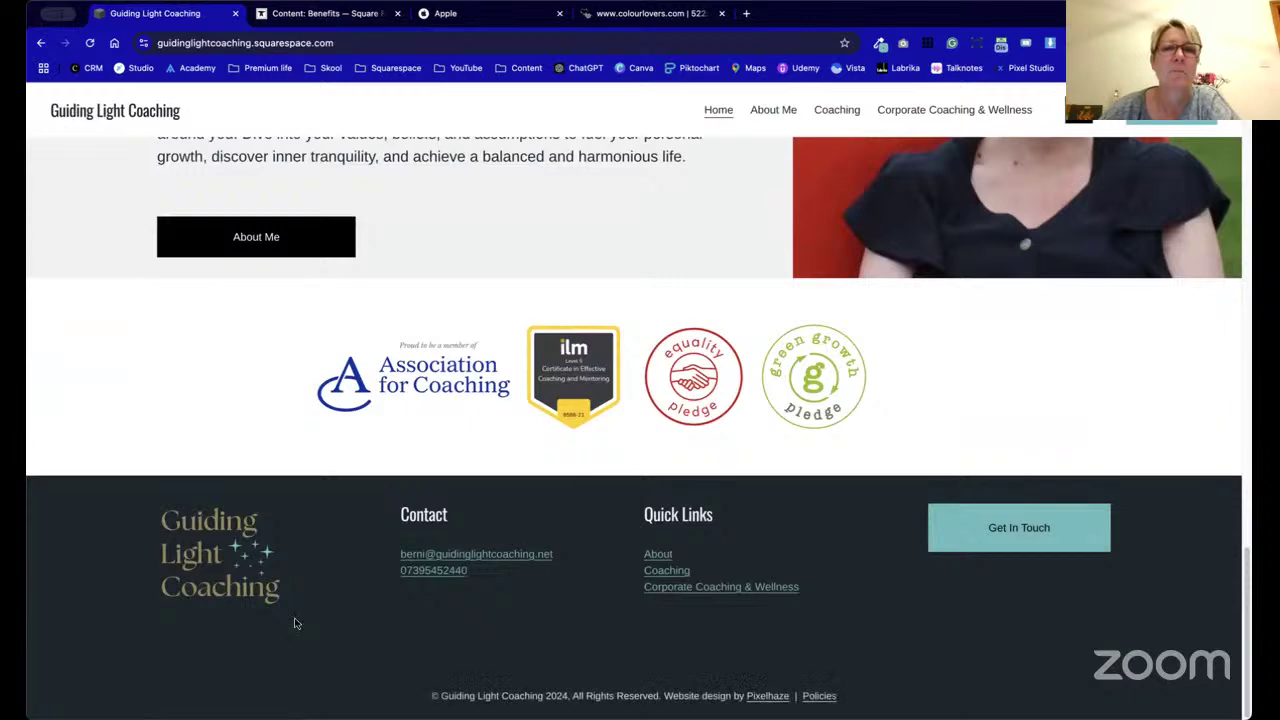
pyautogui.scroll(20, 334, 603)
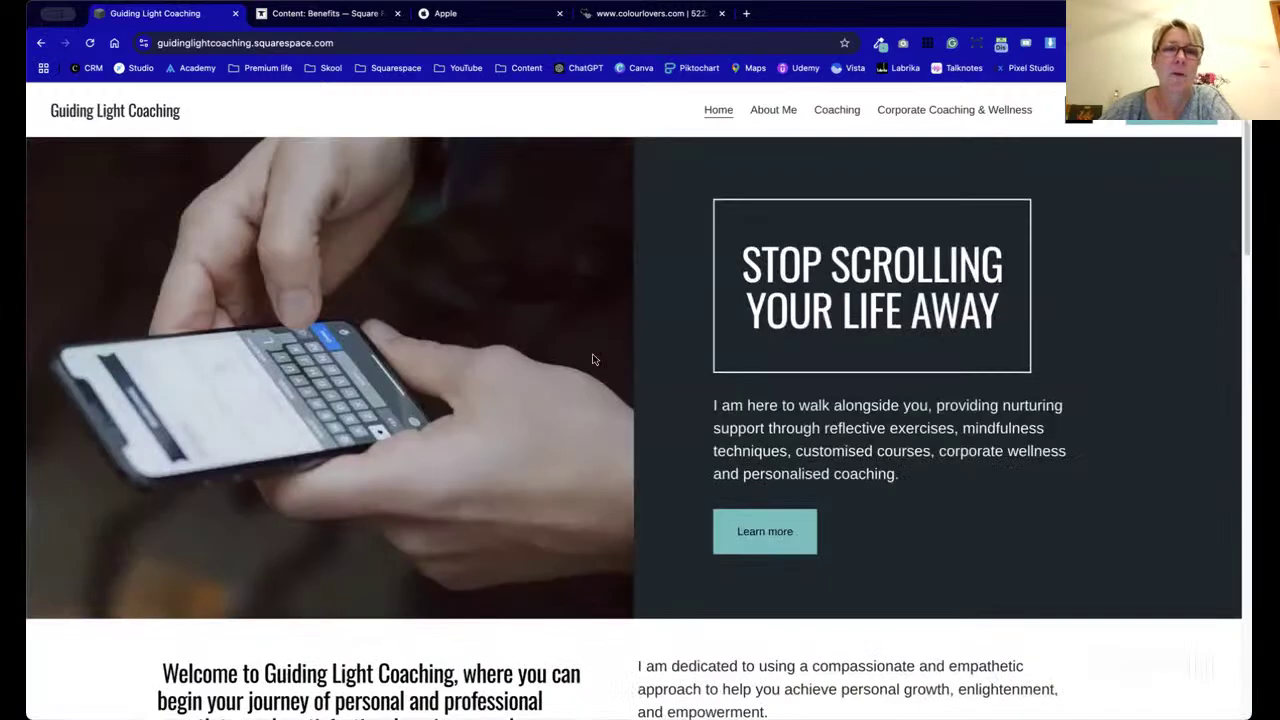
# - Look through the site's About Me page from its header to the lower sections and return to the home page
pyautogui.click(792, 114)
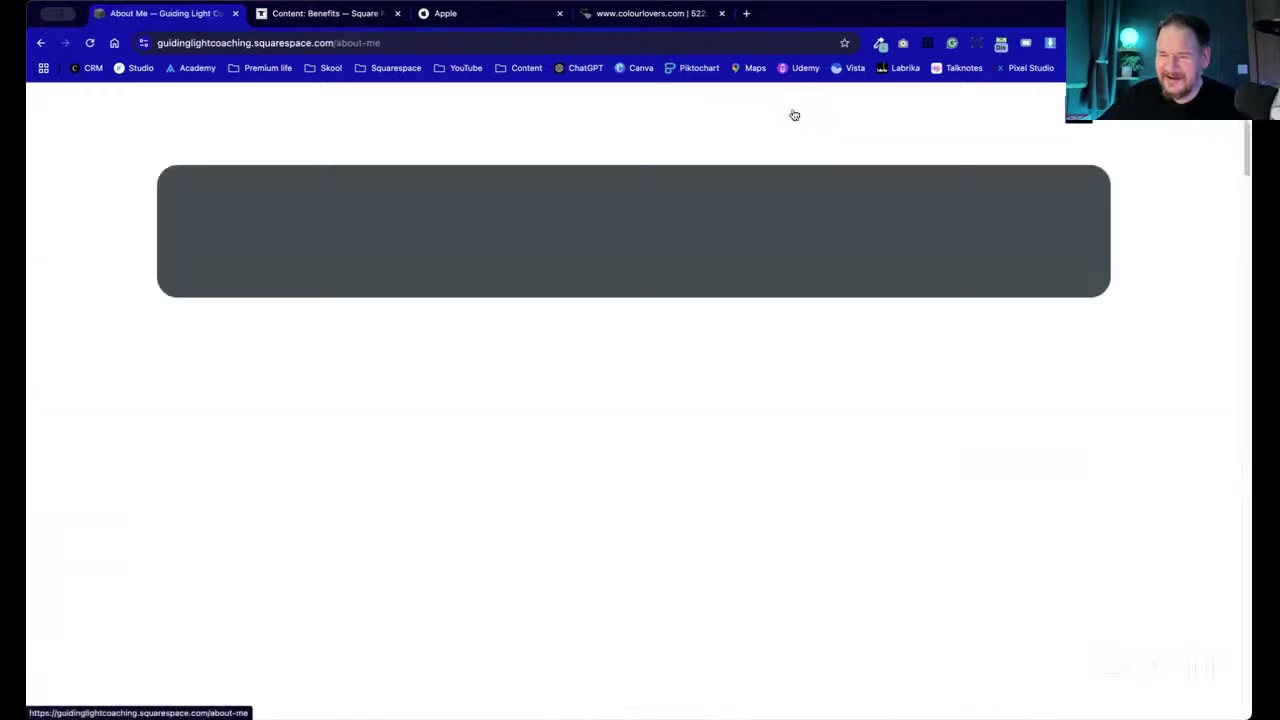
pyautogui.scroll(-4, 810, 356)
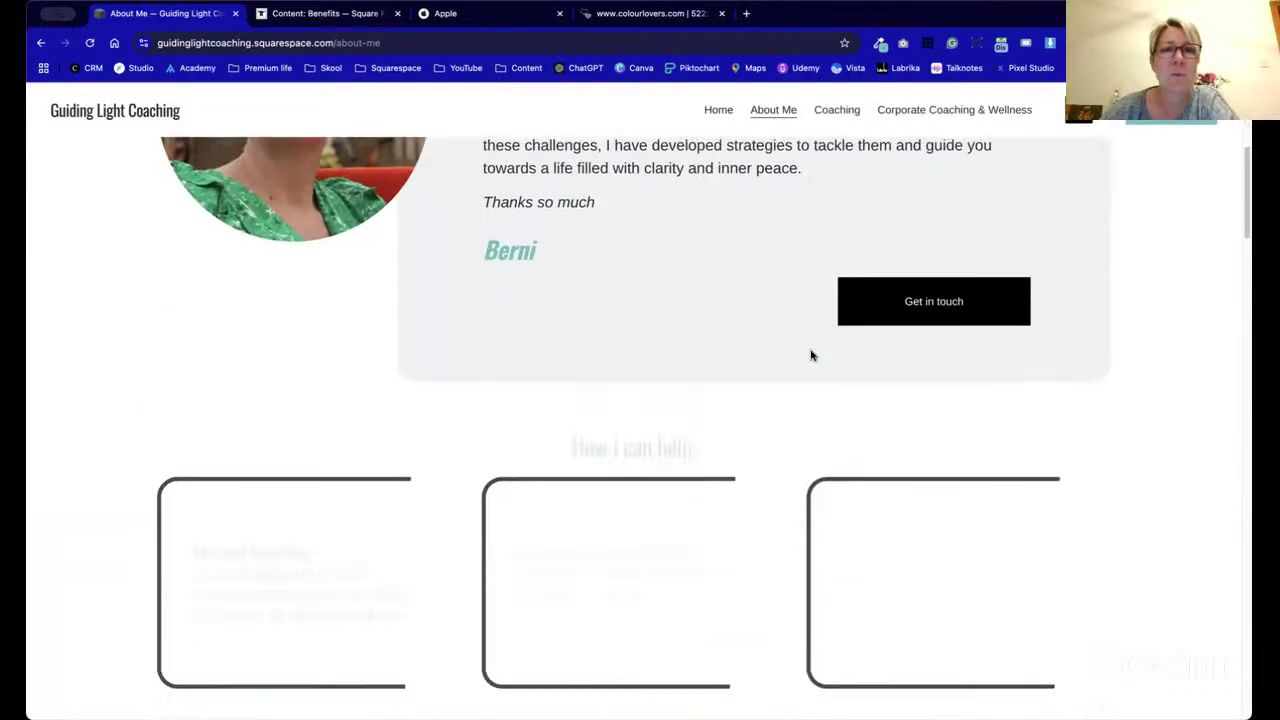
pyautogui.scroll(-15, 811, 355)
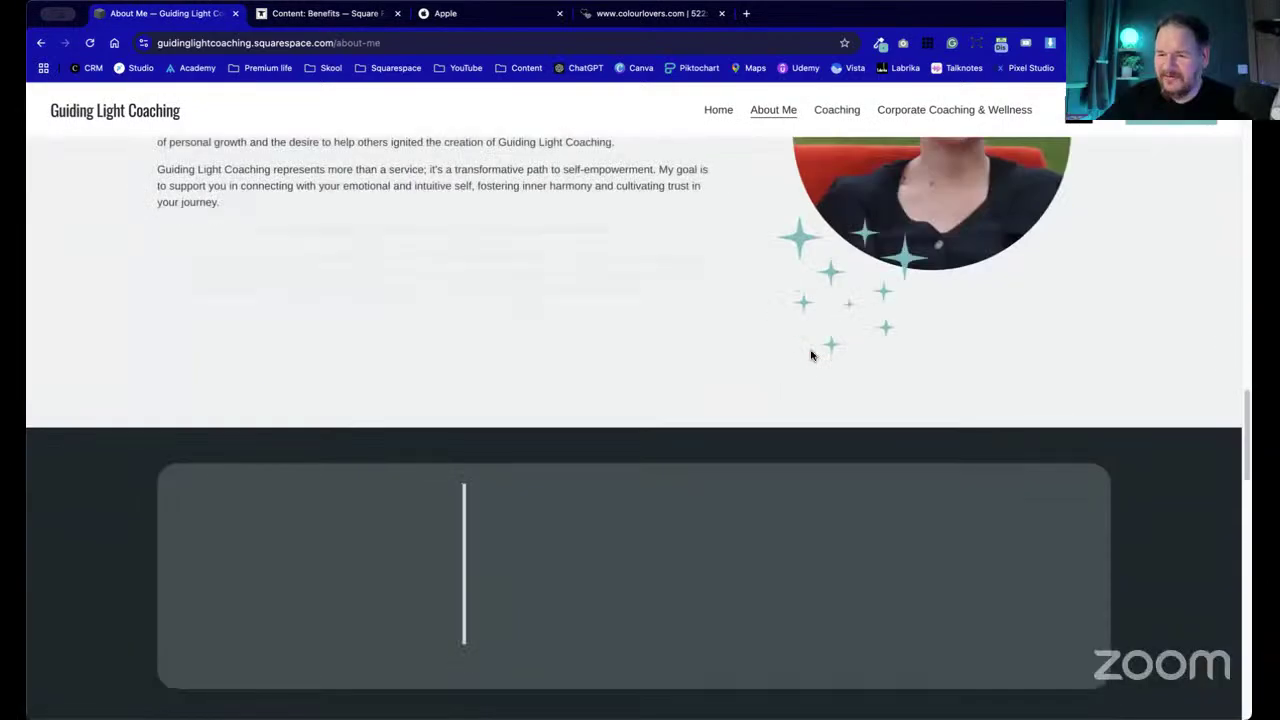
pyautogui.scroll(20, 811, 355)
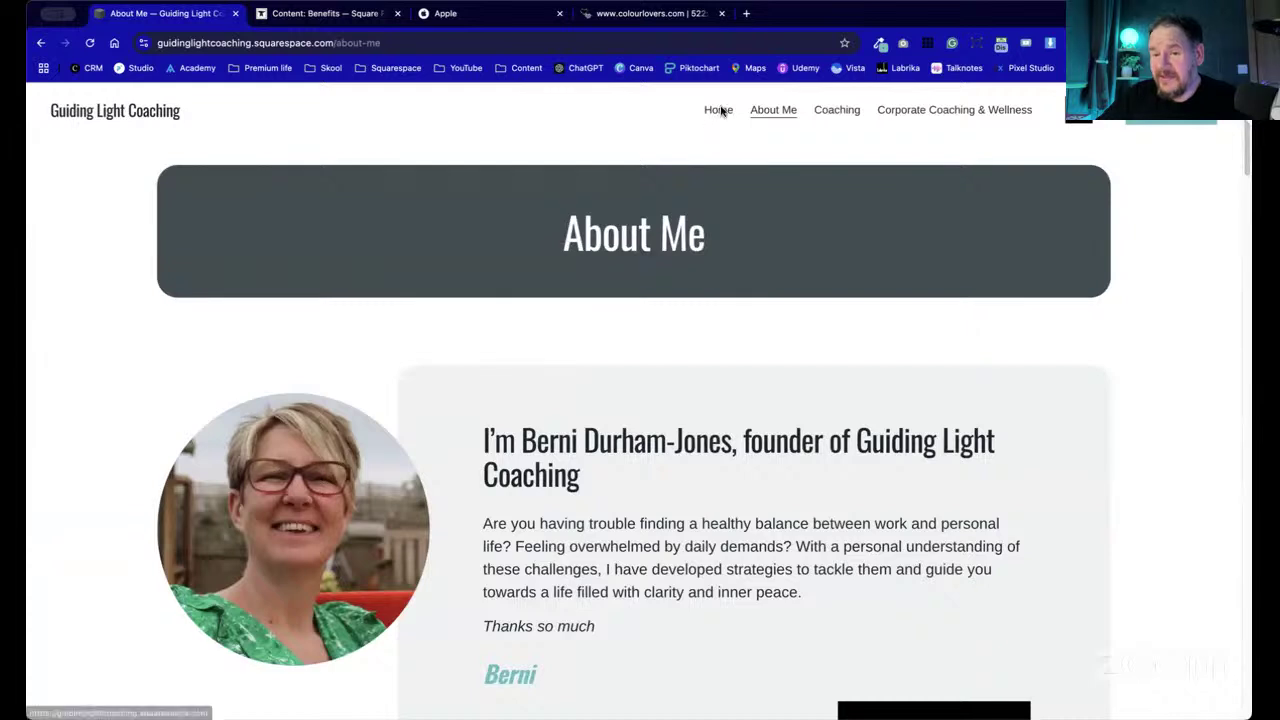
pyautogui.click(719, 110)
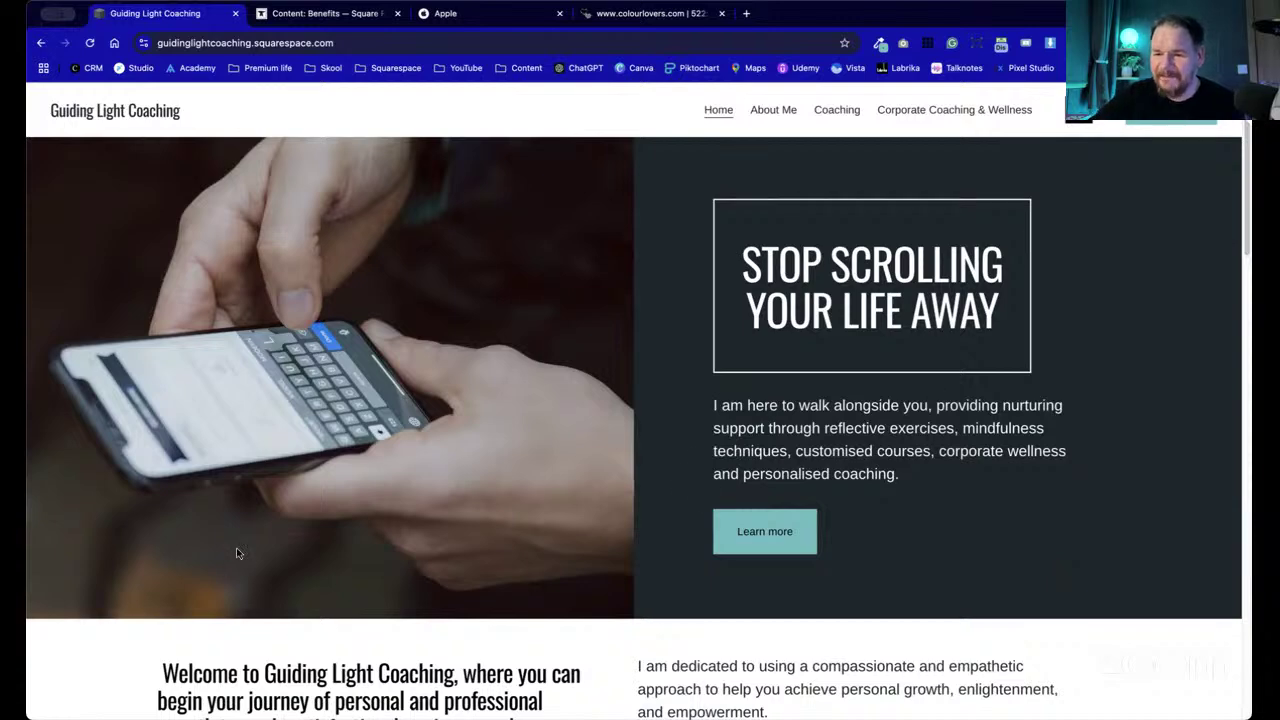
# - Switch to the Apple site and examine how its iPhone product sections are laid out
pyautogui.click(476, 11)
pyautogui.scroll(-5, 606, 373)
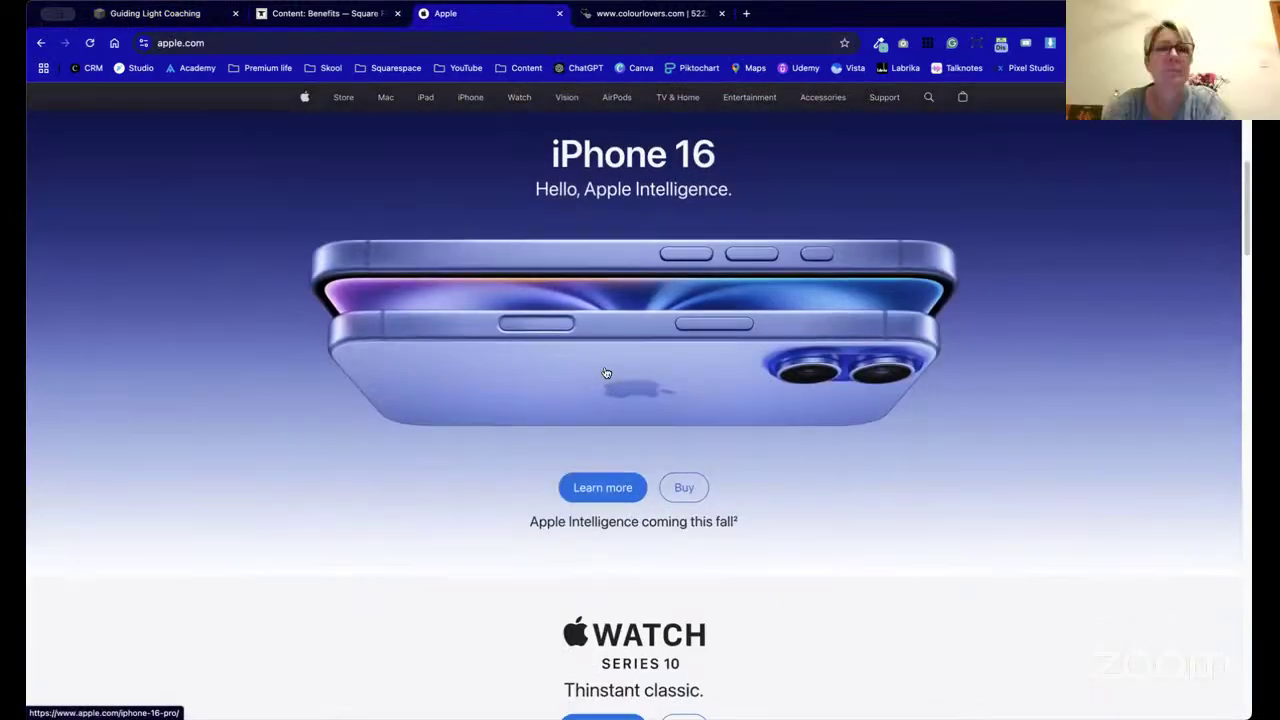
pyautogui.scroll(5, 606, 373)
# - Search the web for "numan", view the Numan UK healthcare landing page and return to the Guiding Light Coaching home page
pyautogui.click(468, 40)
pyautogui.write('numan')
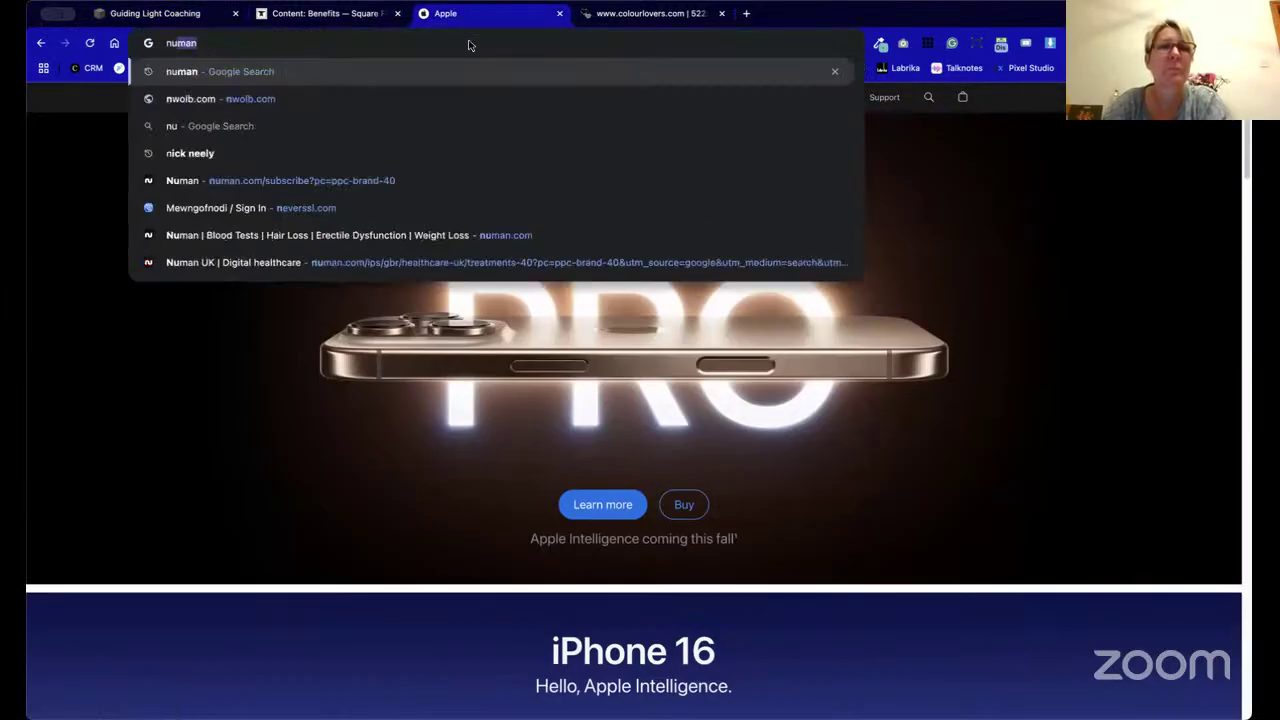
pyautogui.press('Return')
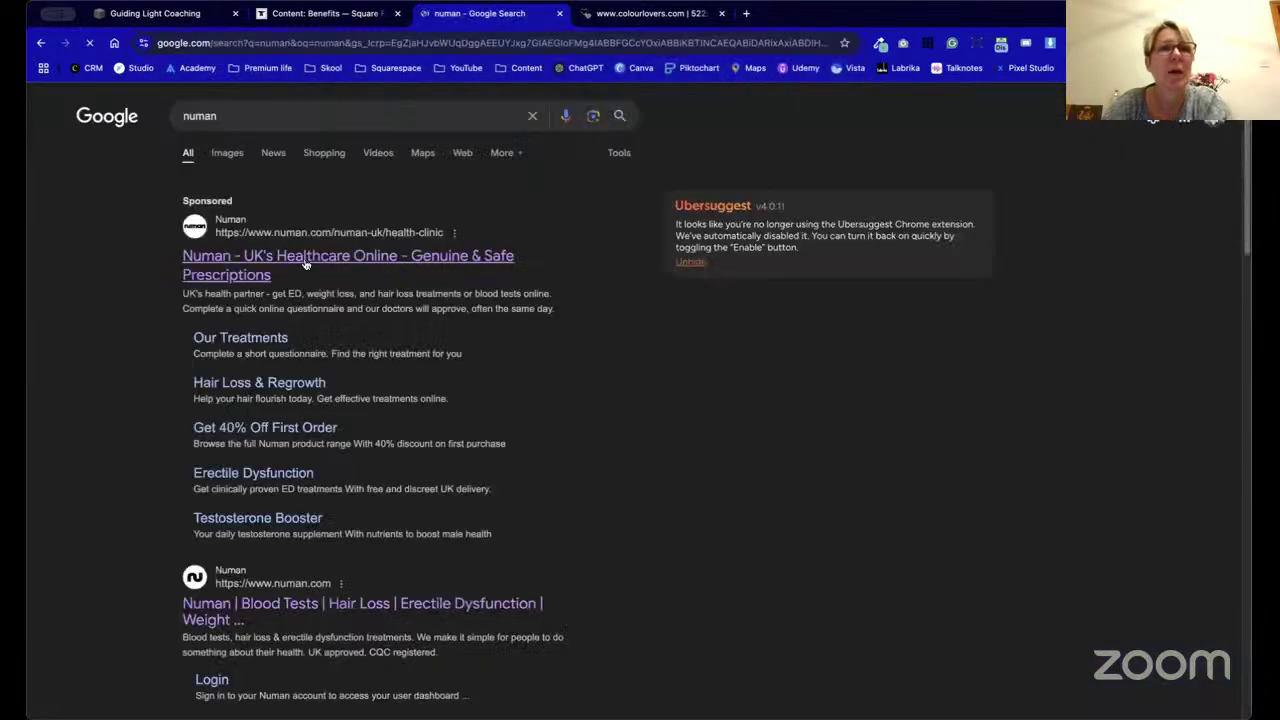
pyautogui.click(300, 258)
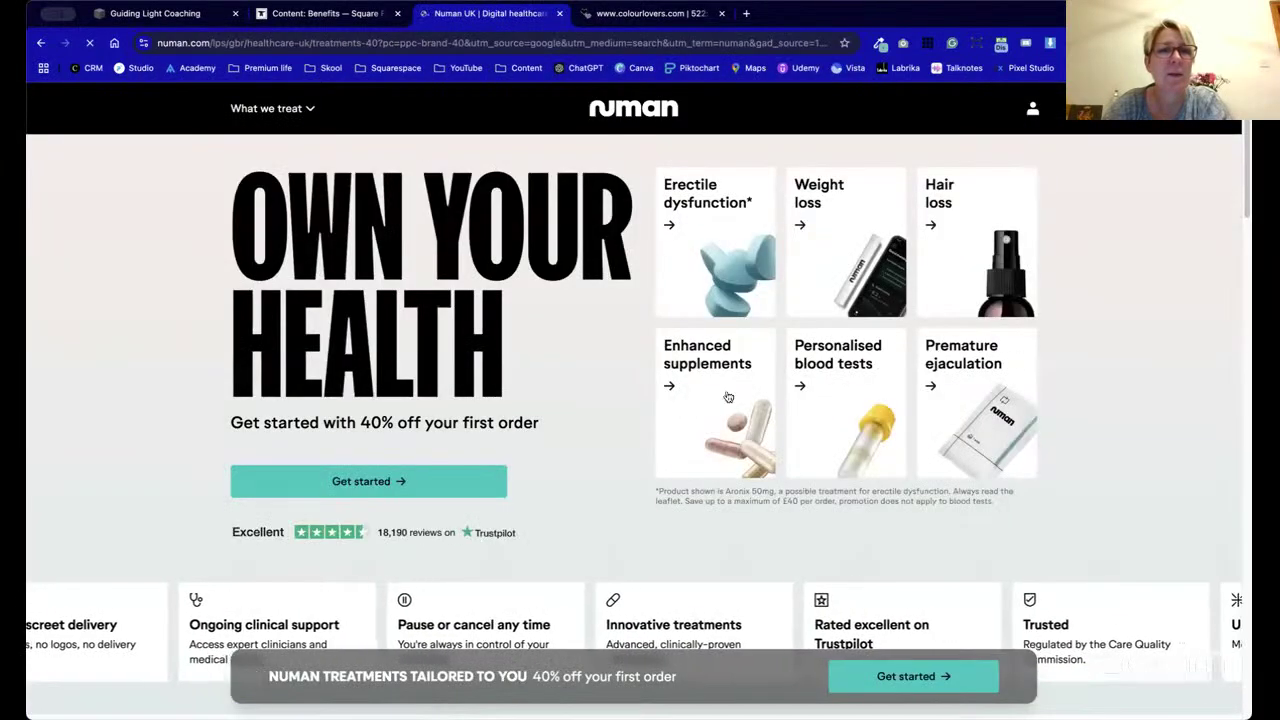
pyautogui.click(193, 20)
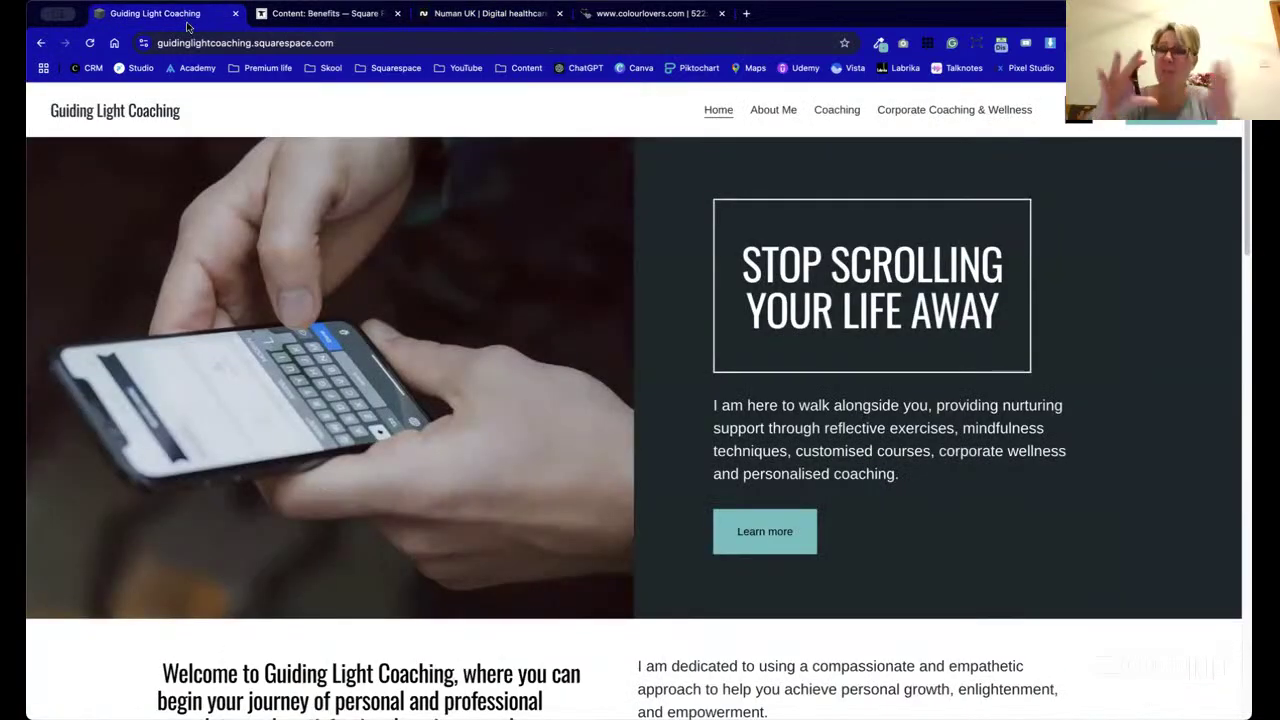